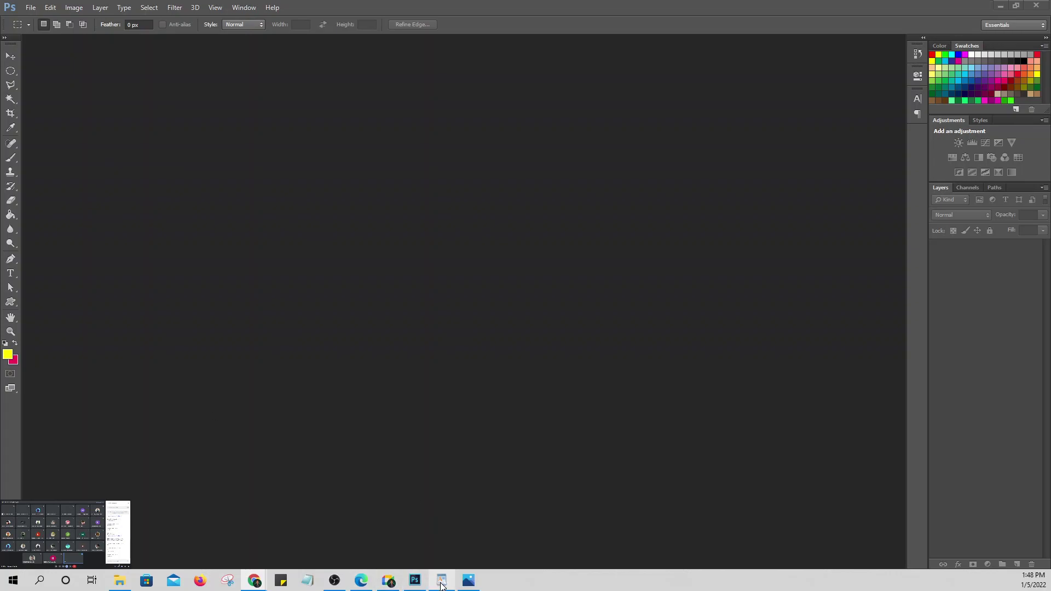
Step: Switch to the open WordPad document and enter the heading "Tips nad Tricks for Photo Retouching"
click(442, 580)
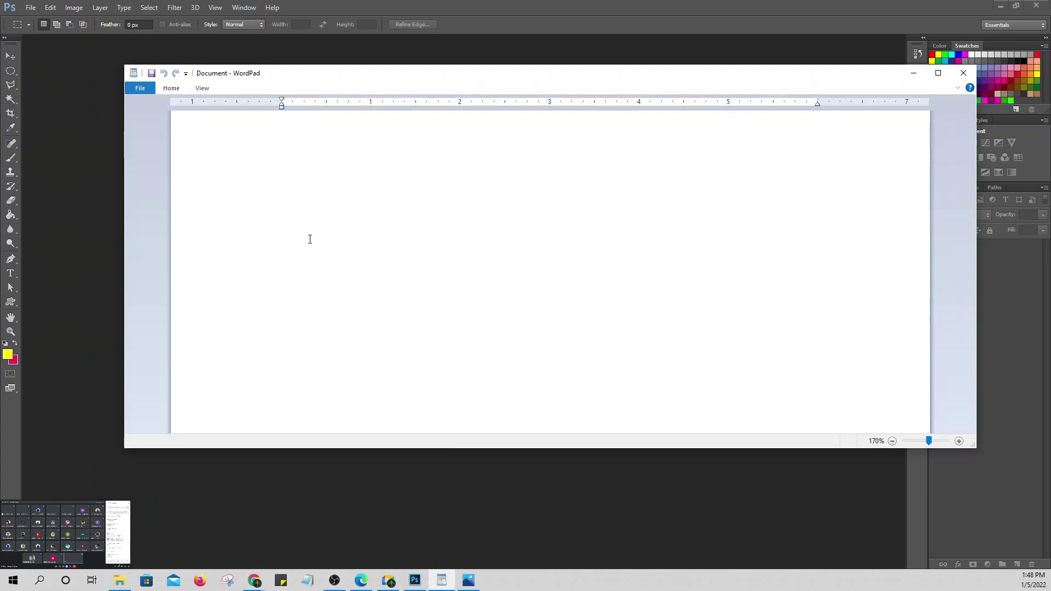
text(Tips nad )
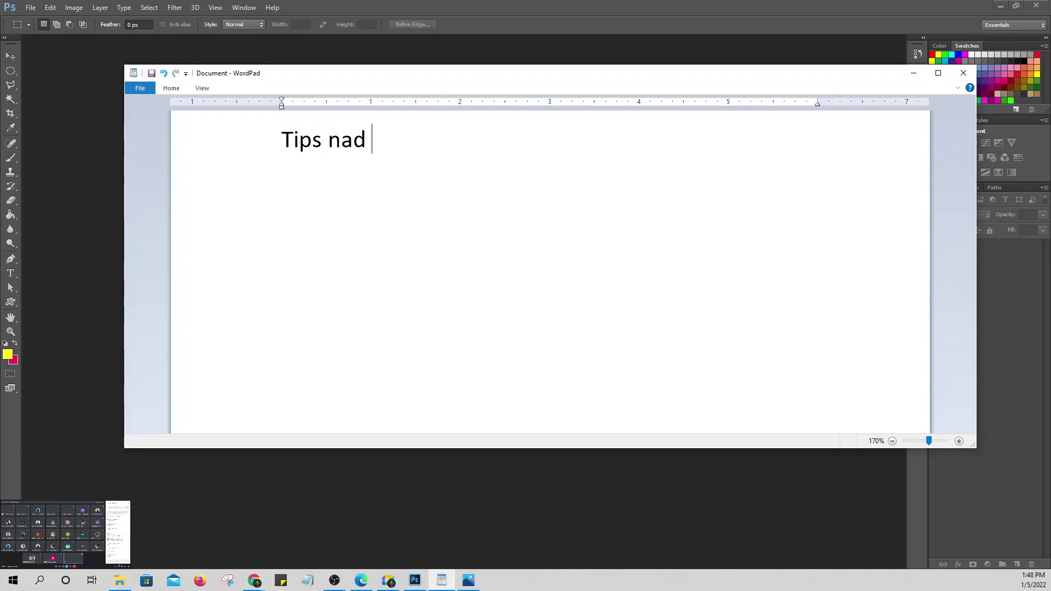
text(Tricks f)
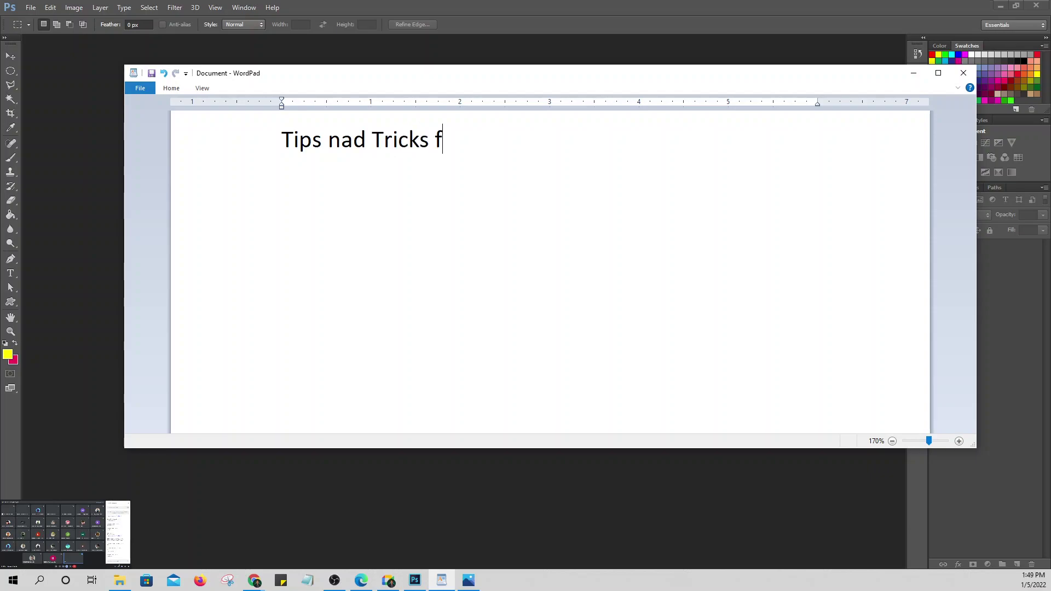
text(or Photo)
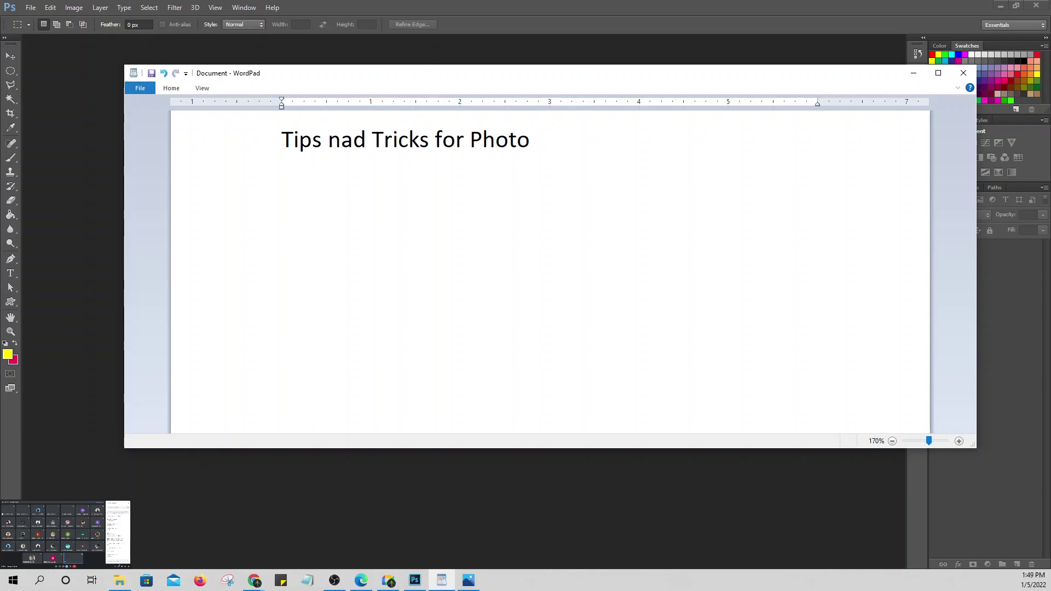
text( Retouching)
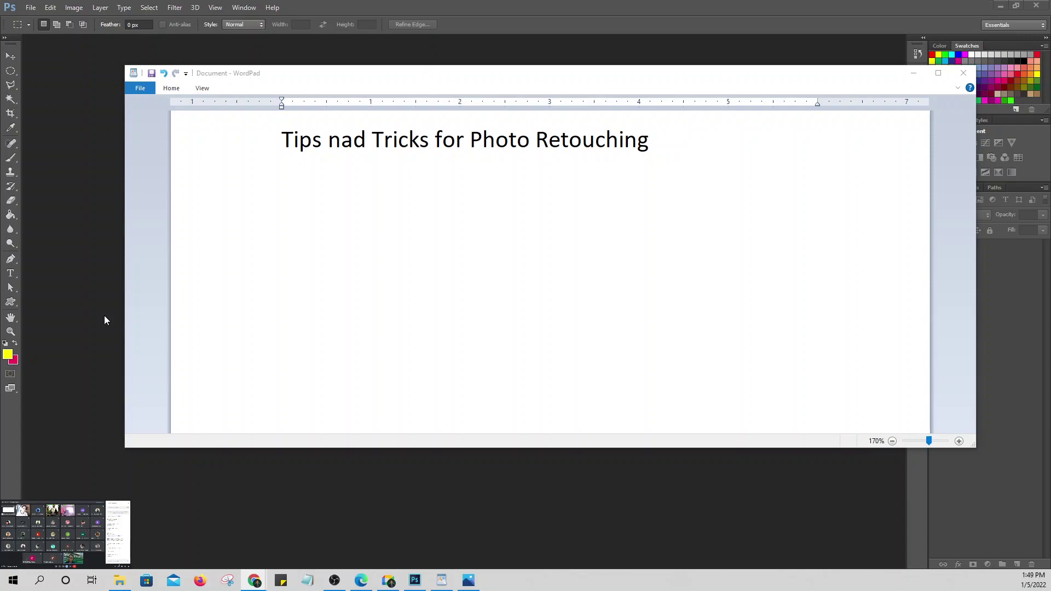
Step: Correct the misspelled second word of the heading to "and"
click(355, 188)
key(BackSpace)
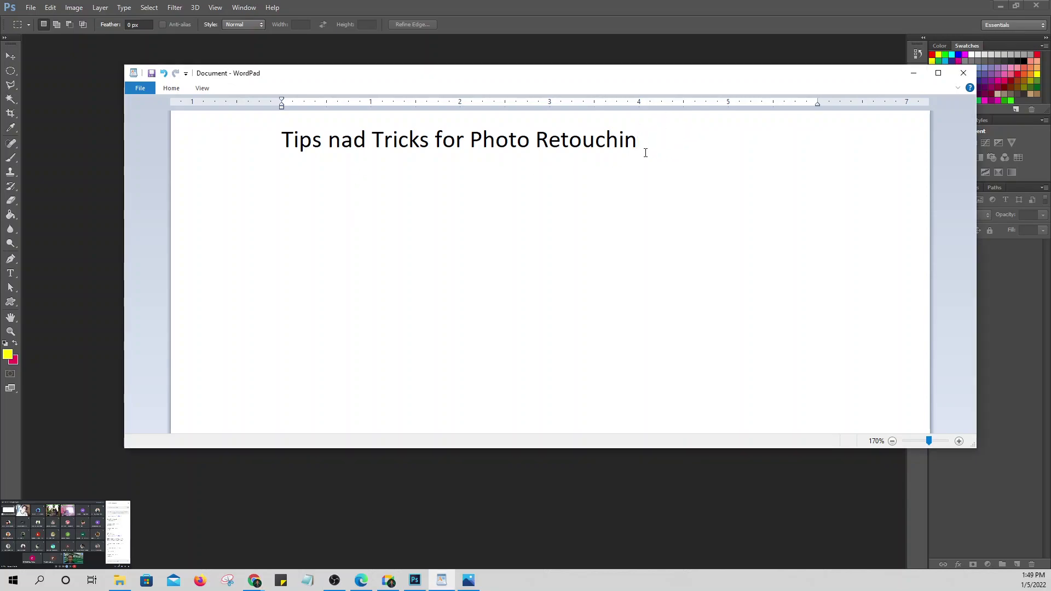
text(g)
click(353, 144)
key(BackSpace)
key(BackSpace)
text(an)
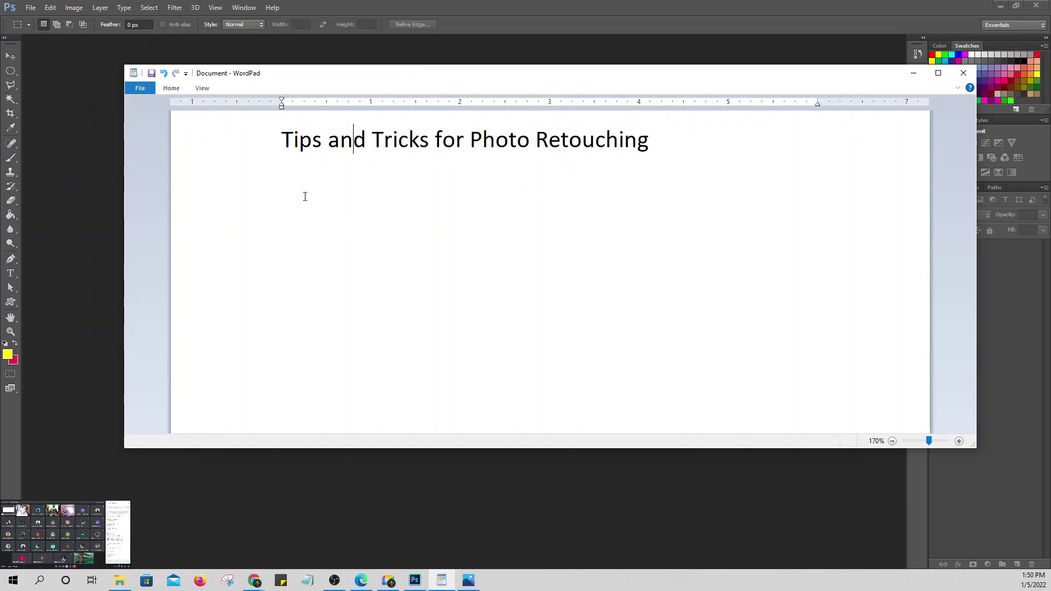
Step: Add the line "Naturally Increased Light" below the heading
click(685, 146)
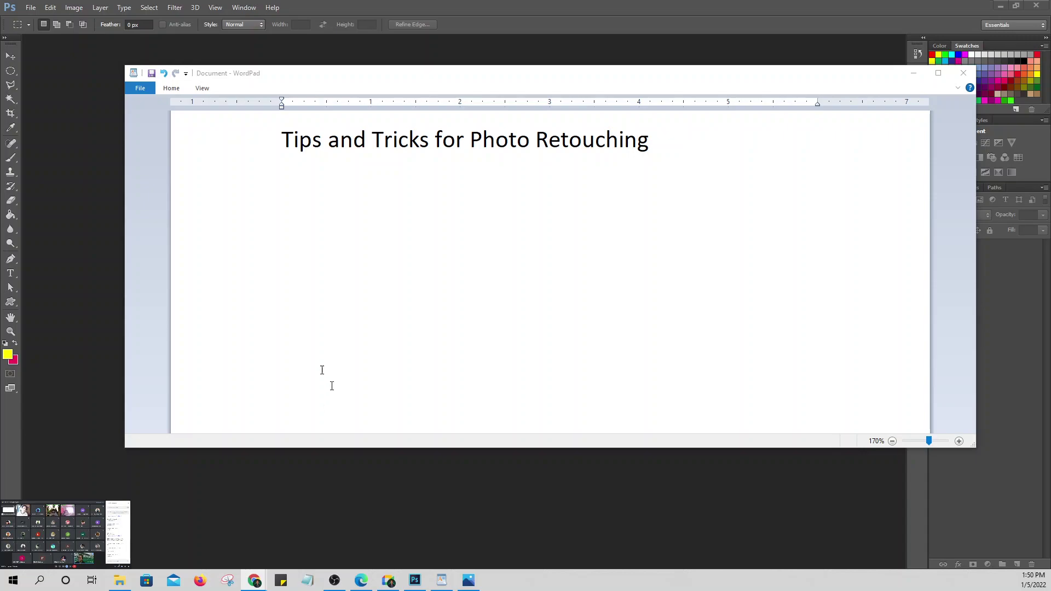
click(341, 188)
text(Naturally Increased Light)
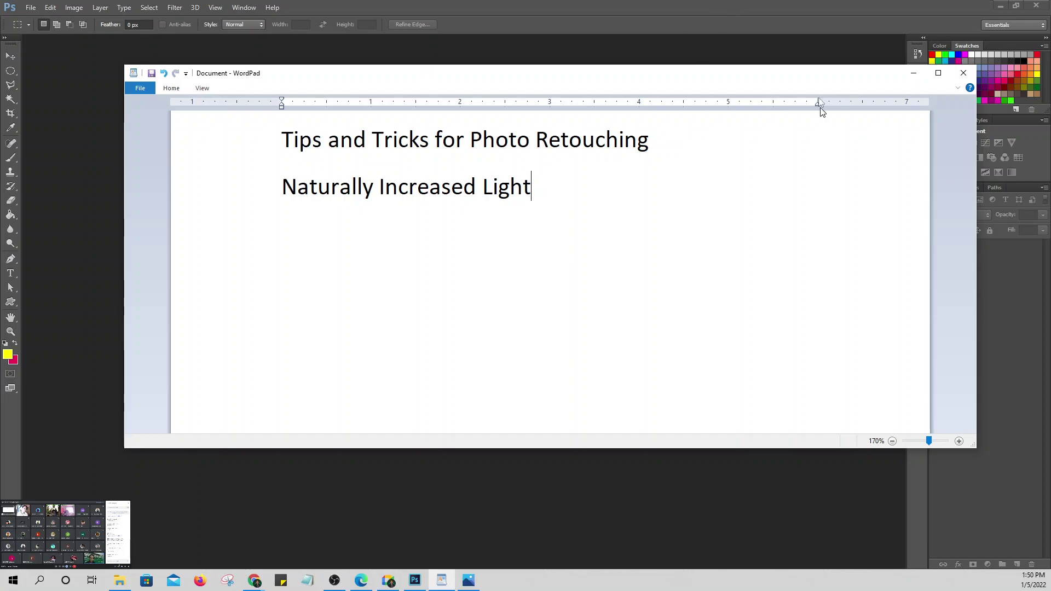
Step: Return to Photoshop and open the boat-at-sunset photo 04d930fd2cb06ee582faae7685e8d3d7.jpg from the Downloads folder
click(913, 73)
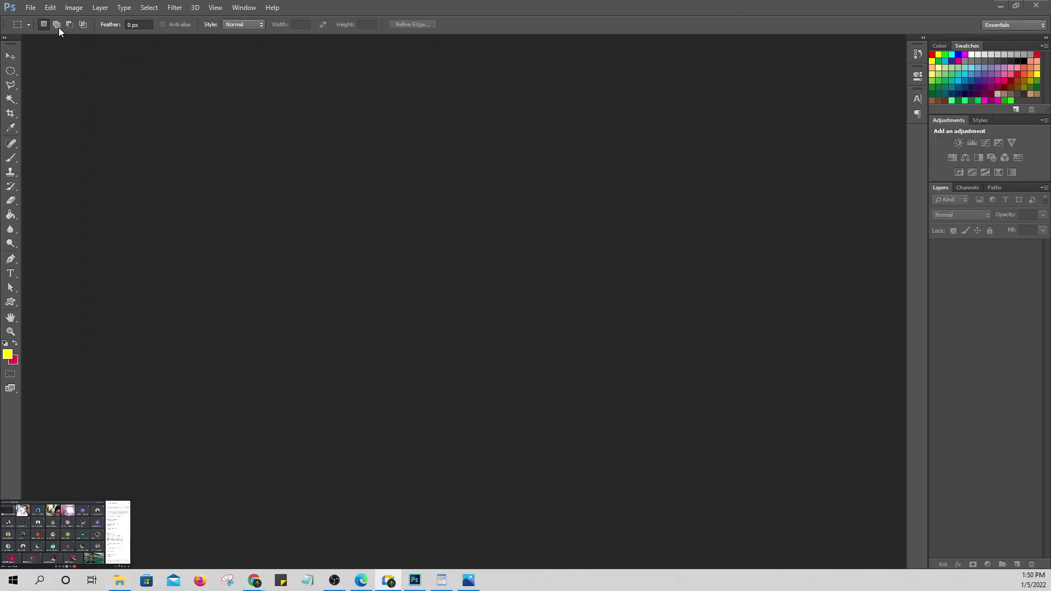
click(30, 8)
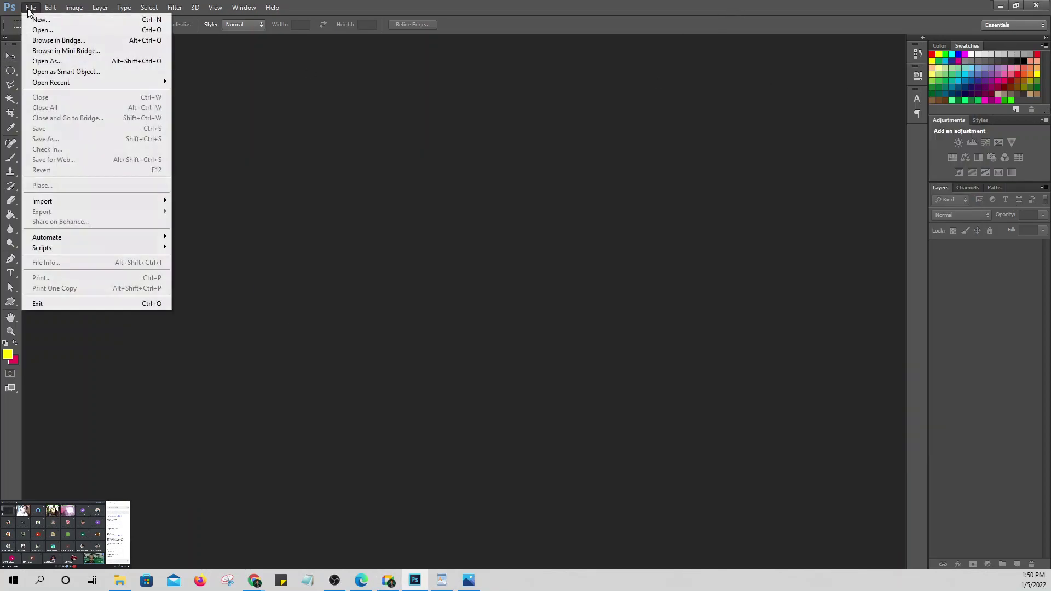
click(47, 30)
click(64, 98)
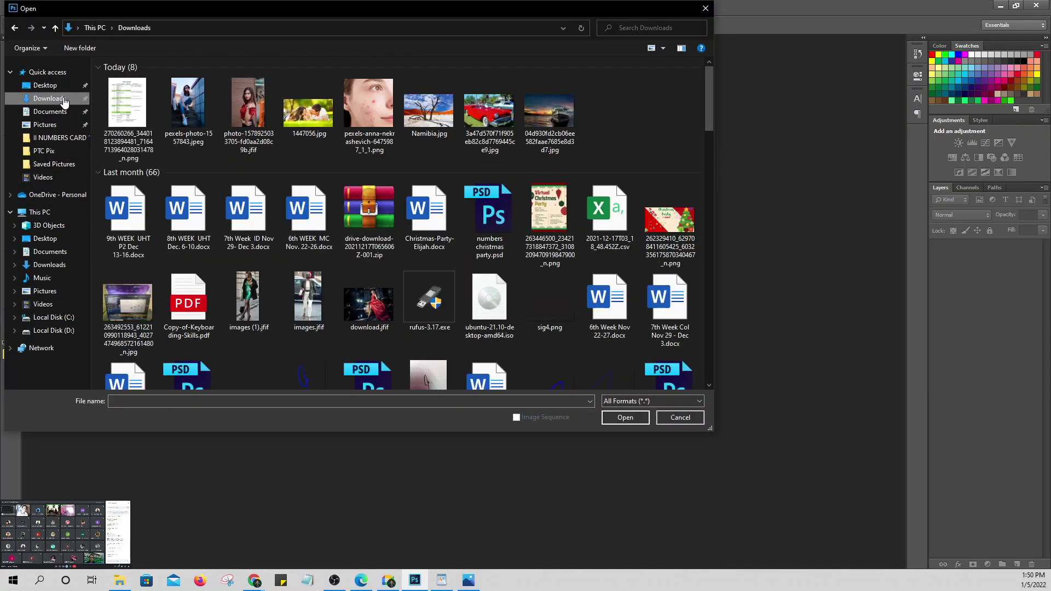
click(549, 112)
click(626, 417)
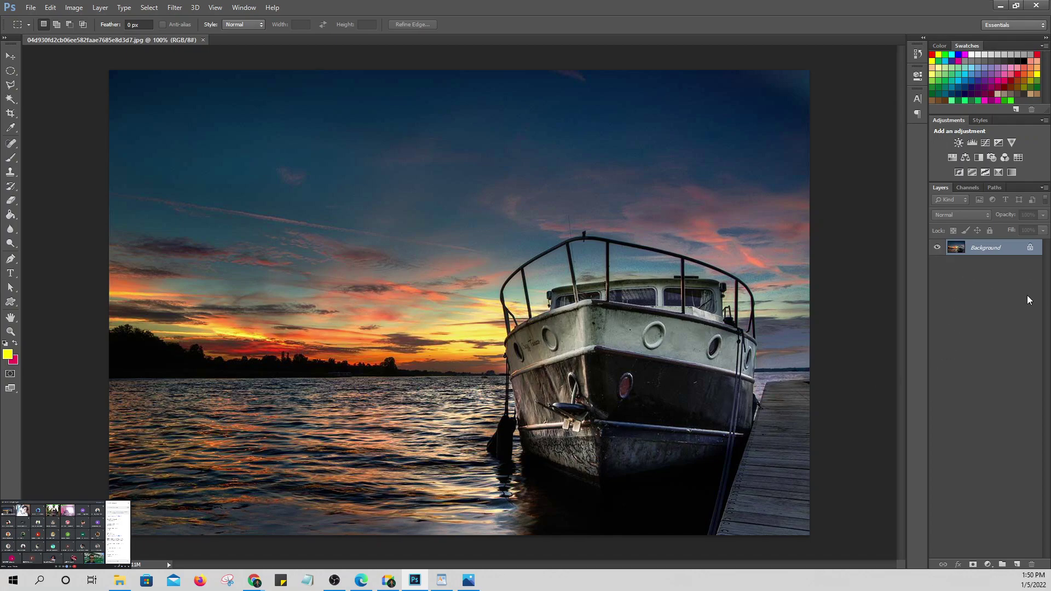
Step: Duplicate the Background layer and hide the original
drag(1012, 251, 1017, 565)
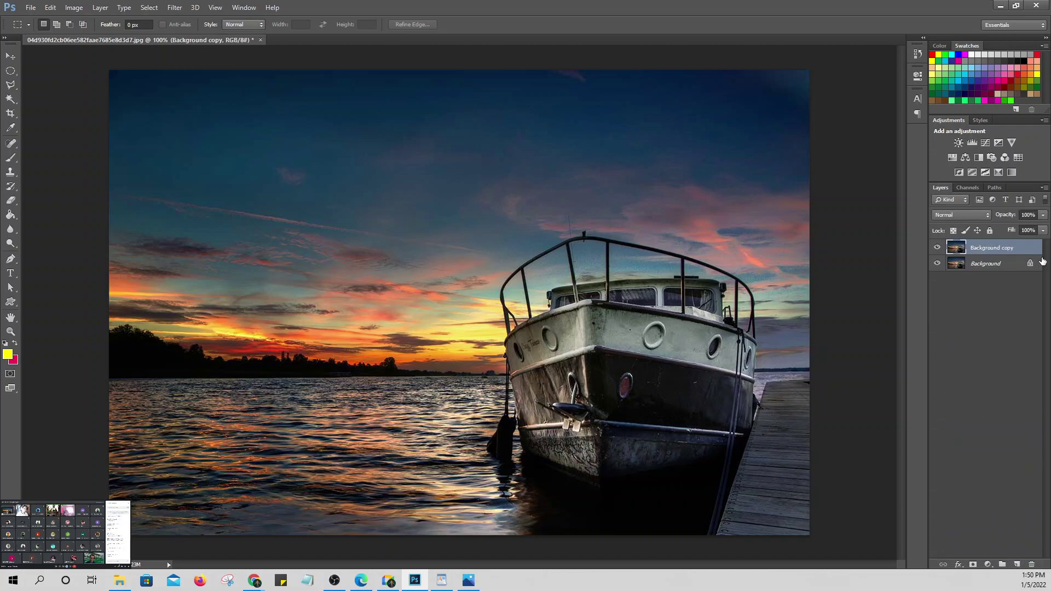
click(937, 263)
key(alt+Tab)
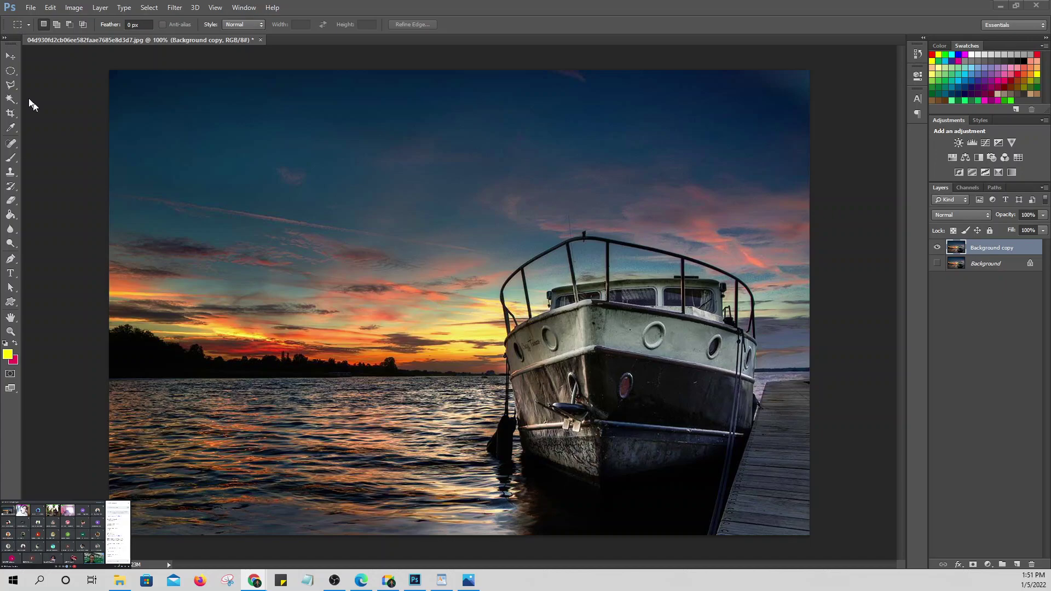
mouse_move(433, 258)
mouse_down()
mouse_move(586, 421)
mouse_move(586, 470)
mouse_up()
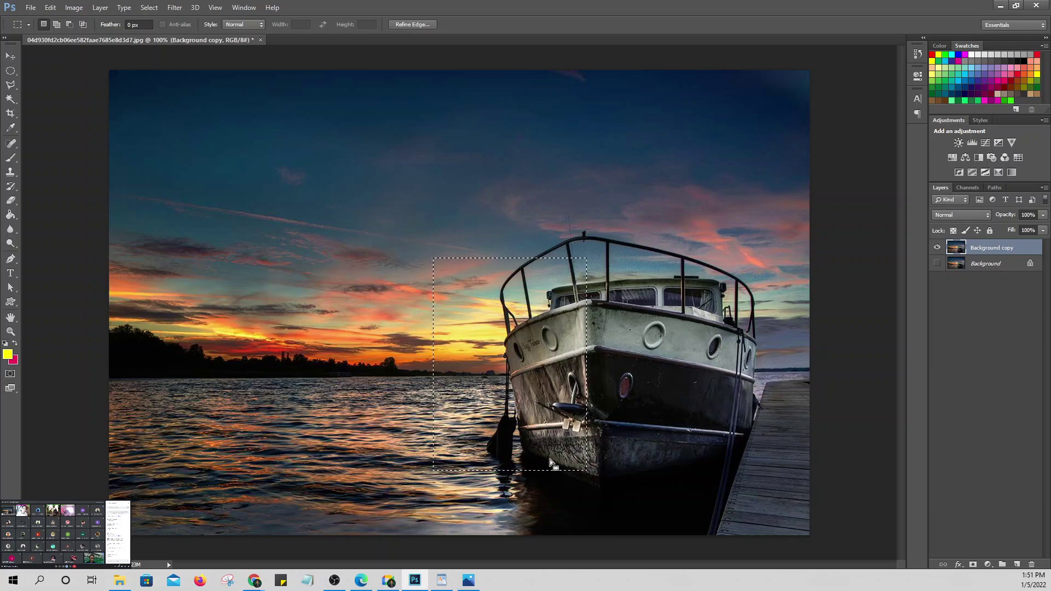
drag(340, 317, 474, 420)
drag(320, 314, 481, 395)
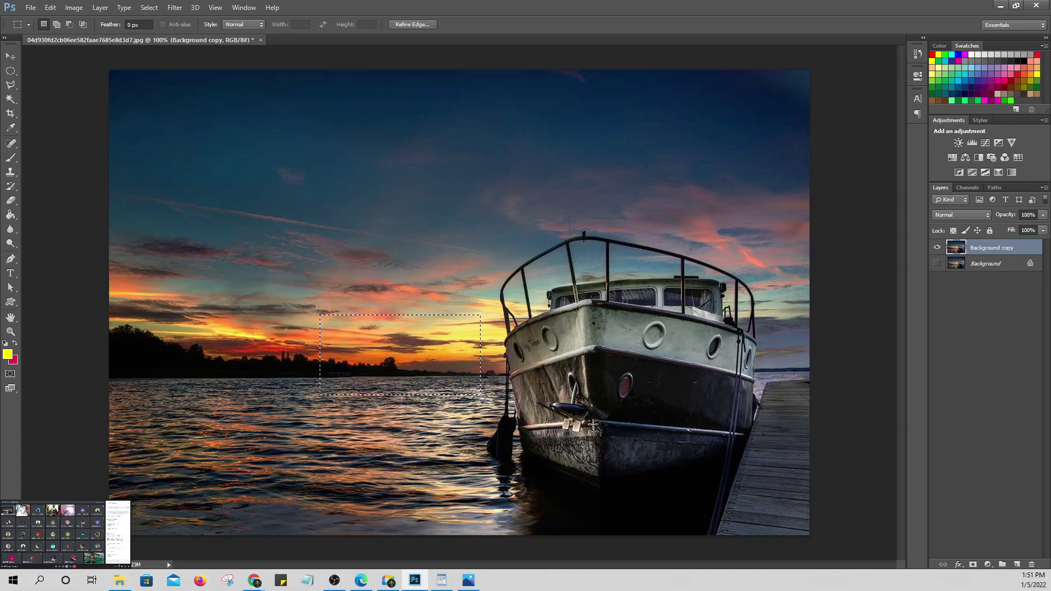
drag(474, 323, 597, 487)
drag(163, 289, 596, 512)
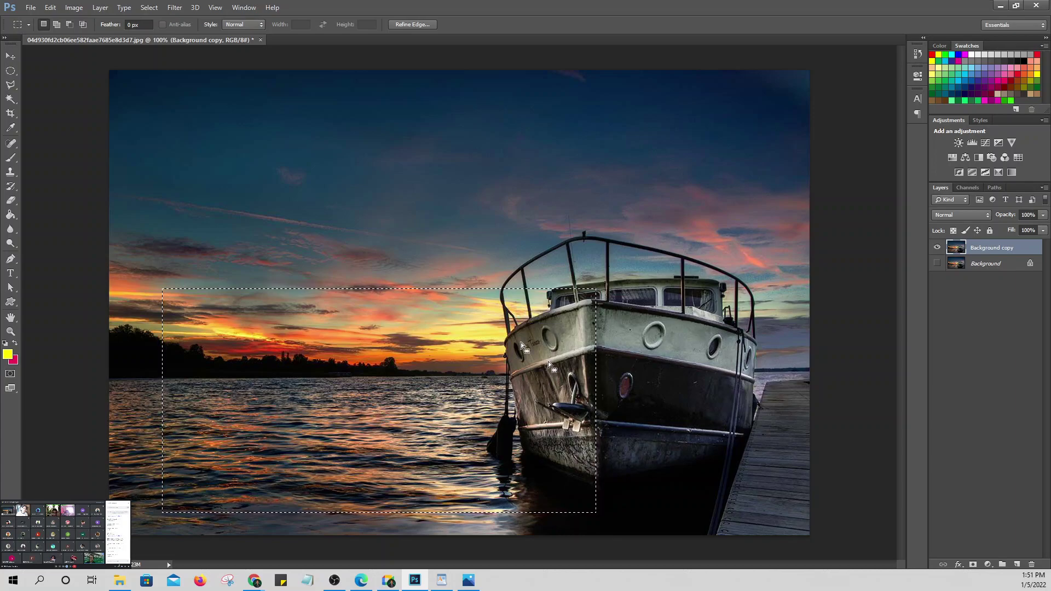
click(461, 276)
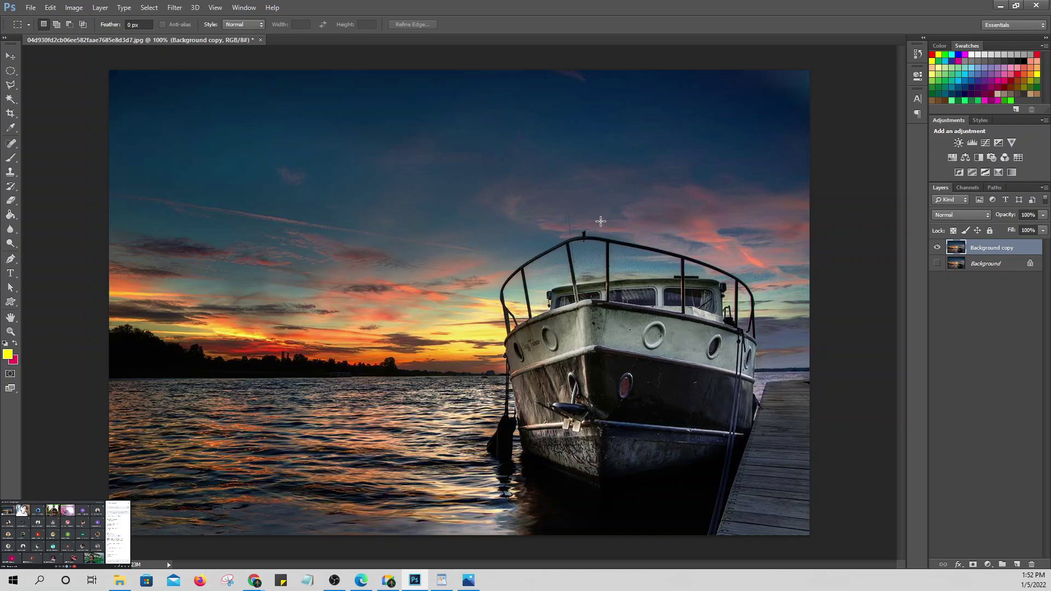
Step: Add a new empty layer above the background copy and set its blend mode to Color Dodge
click(1017, 564)
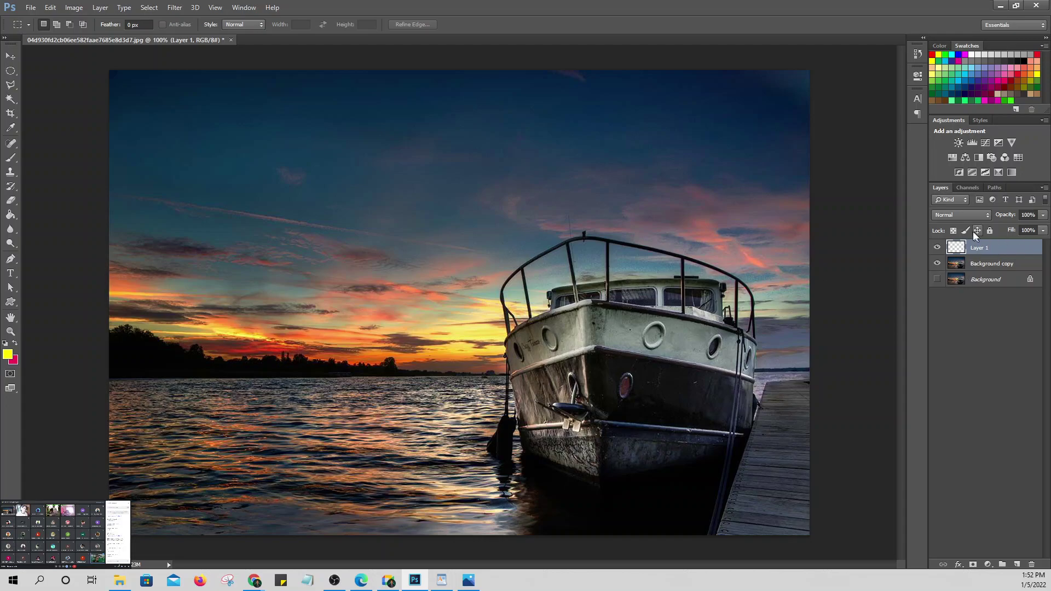
click(987, 215)
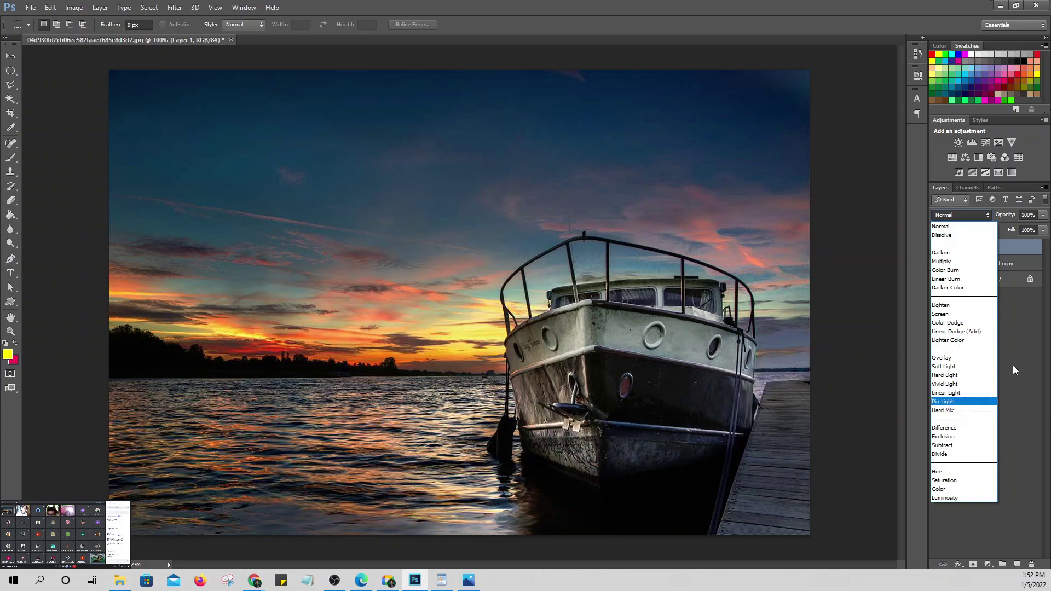
click(951, 323)
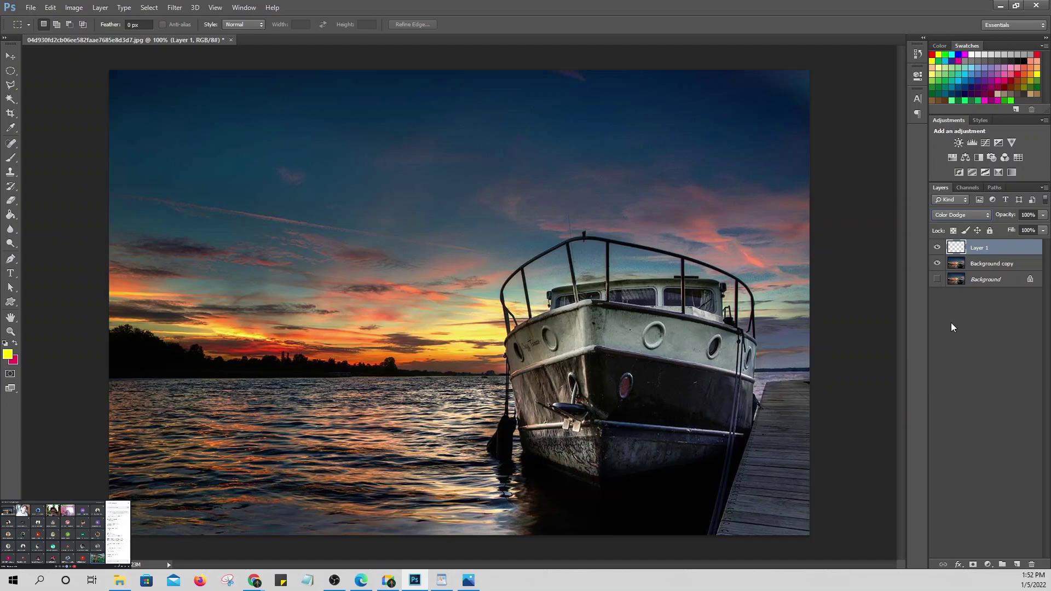
Step: Set the new layer's opacity to 15%
drag(1012, 217, 1002, 218)
drag(1010, 216, 1003, 217)
click(1027, 215)
click(1027, 215)
text(15)
Step: Choose the Brush tool, check its size and hardness settings, and set the brush opacity to 22%
click(11, 159)
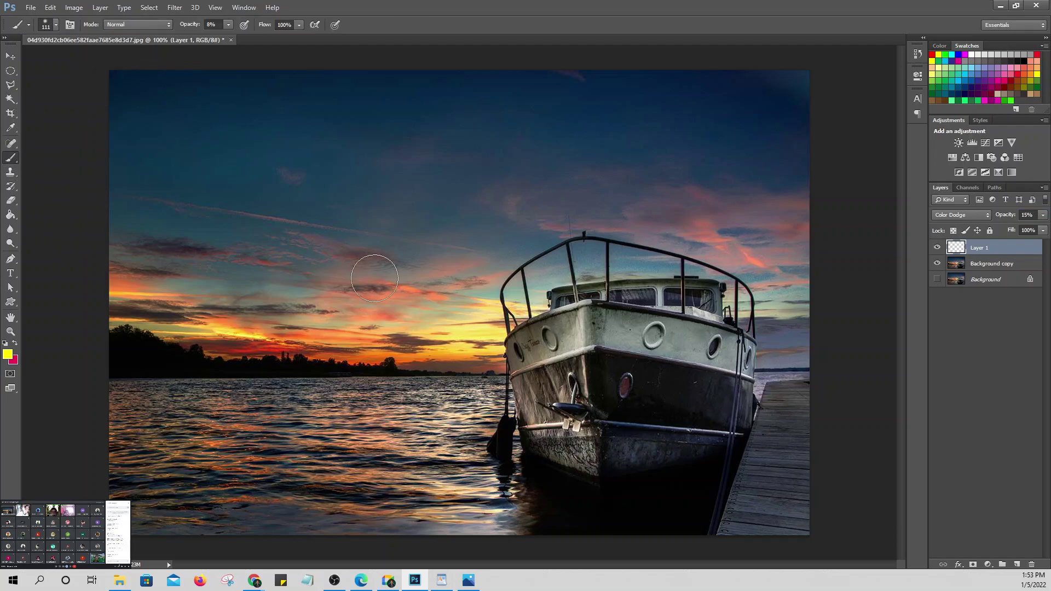
click(55, 25)
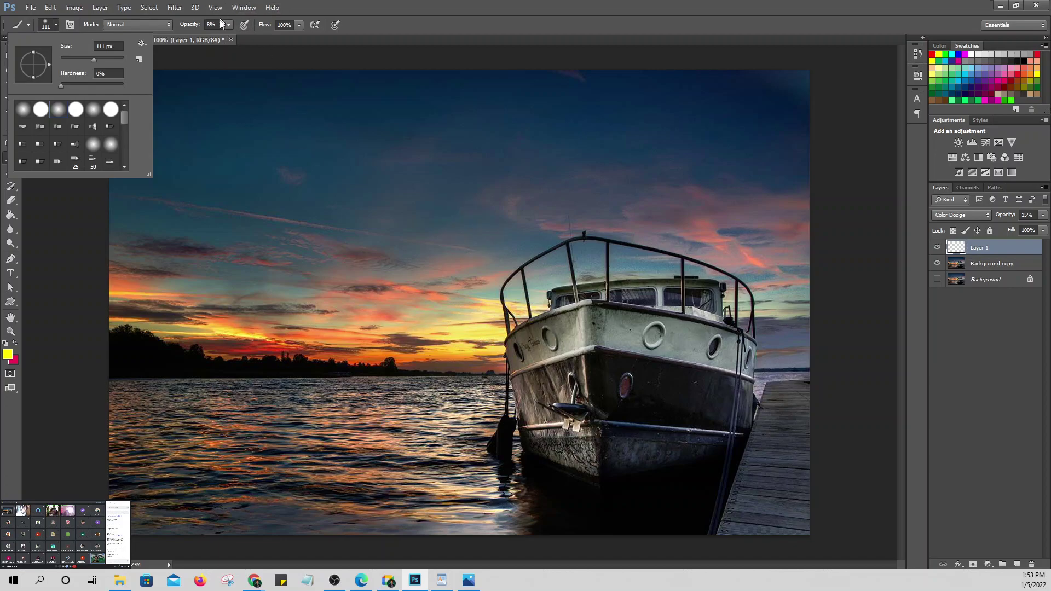
drag(188, 28, 196, 27)
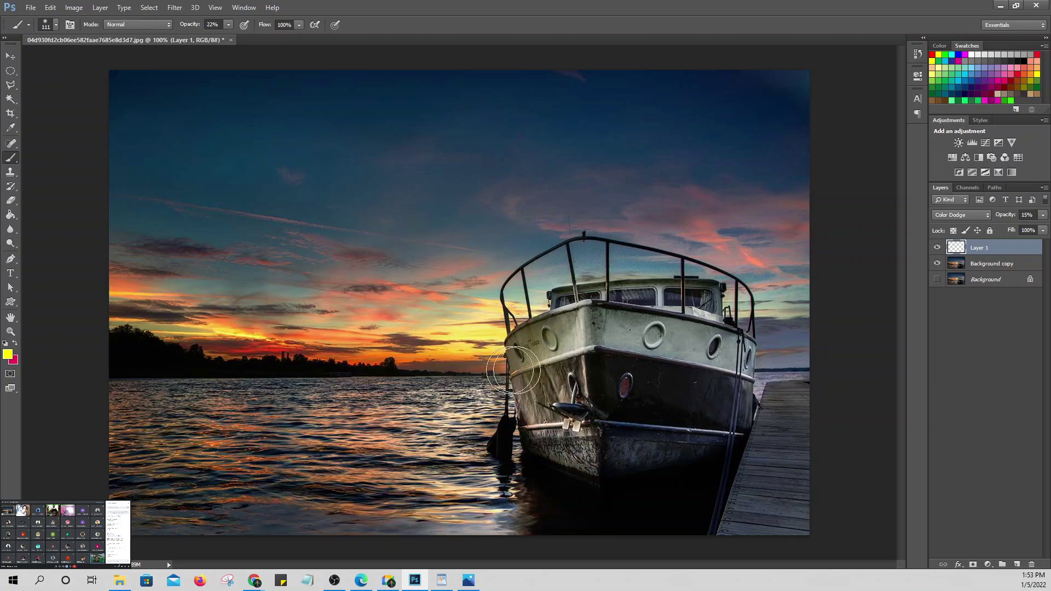
Step: Brush yellow light over the side of the boat's bow that faces the sunset on the Color Dodge layer
alt+scroll(559, 376, up, 1)
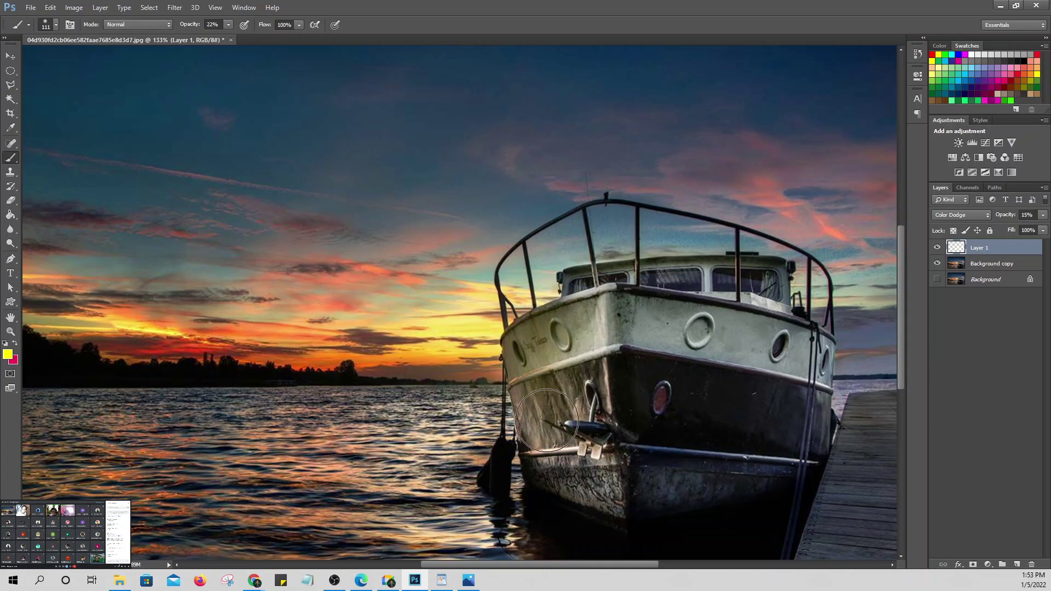
mouse_move(569, 371)
mouse_down()
mouse_move(571, 348)
mouse_move(540, 364)
mouse_move(610, 335)
mouse_move(670, 338)
mouse_move(561, 344)
mouse_up()
alt+scroll(584, 408, up, 1)
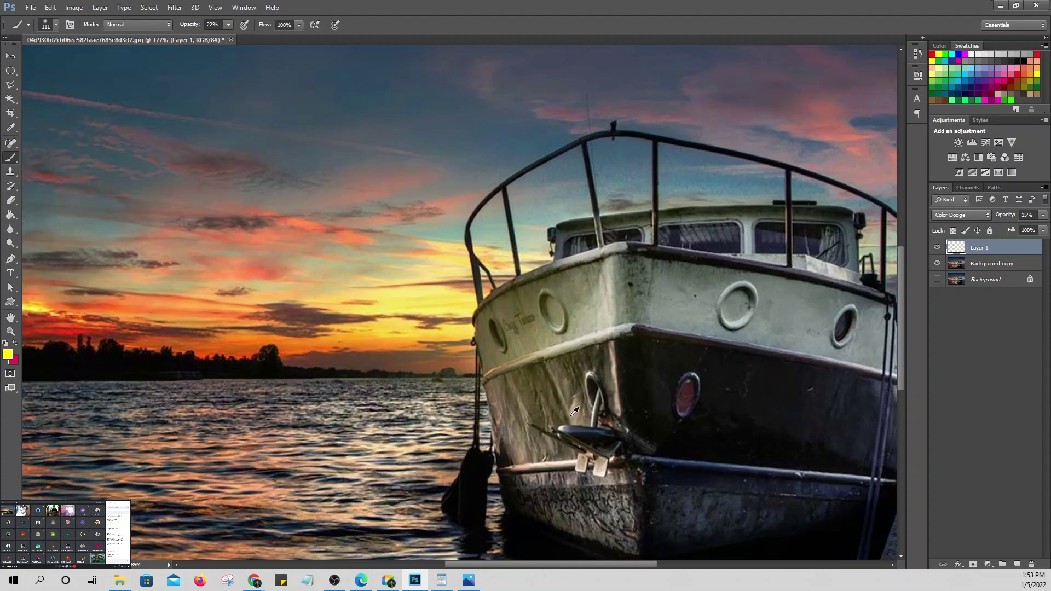
scroll(522, 380, down, 1)
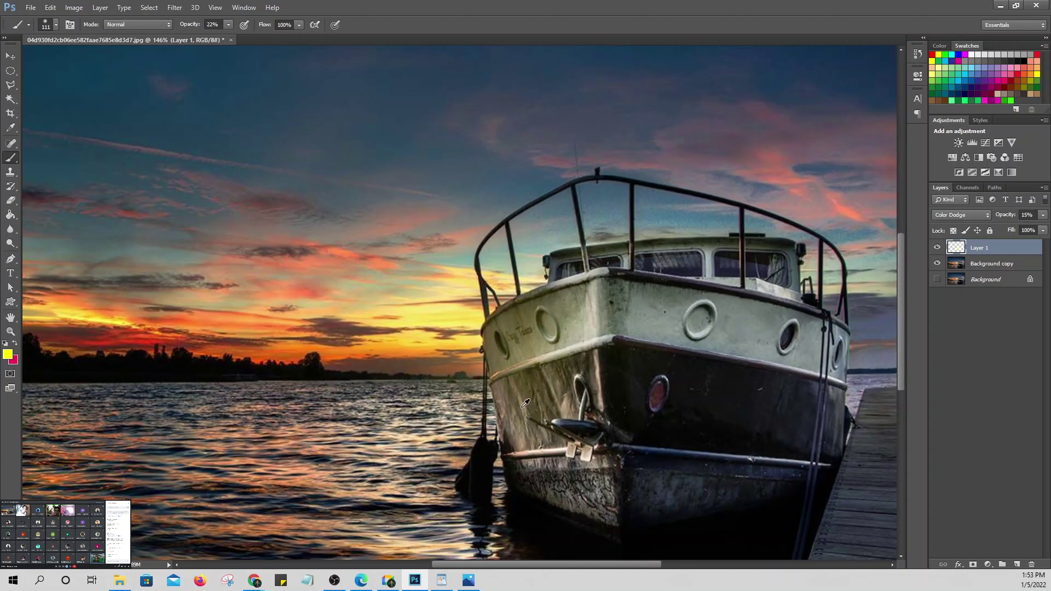
alt+scroll(525, 402, up, 1)
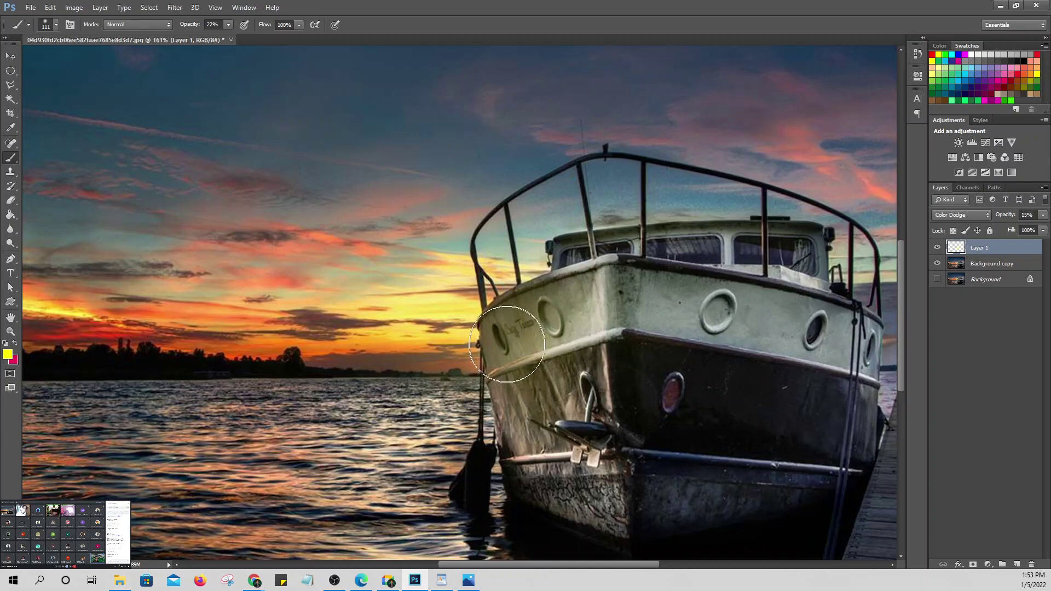
mouse_move(502, 332)
mouse_down()
mouse_move(586, 334)
mouse_move(570, 323)
mouse_move(597, 334)
mouse_up()
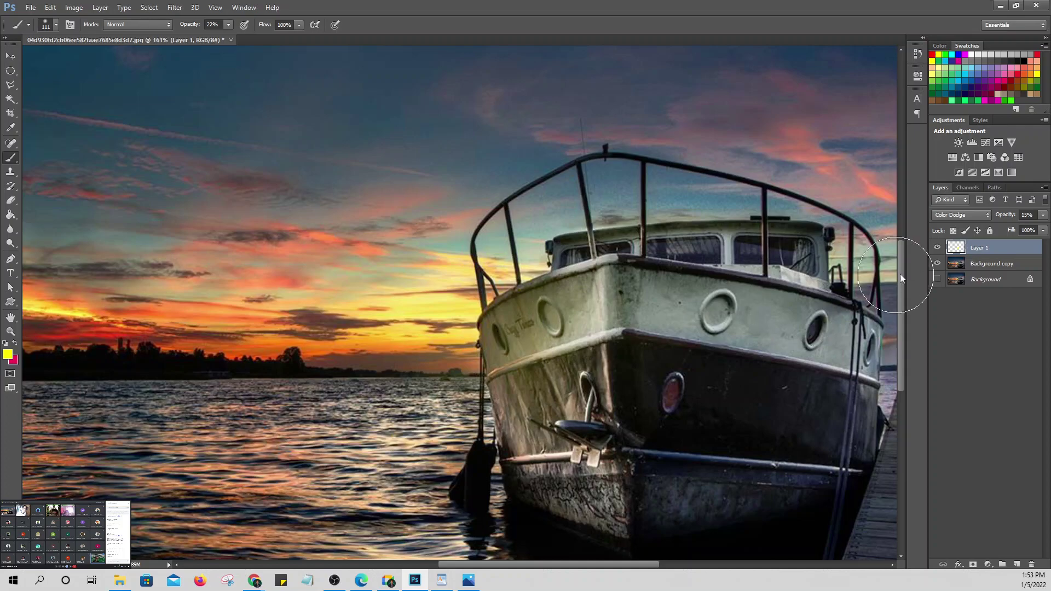
Step: Toggle the visibility of Layer 1 to compare the bow with and without the painted light, leaving the layer hidden
click(938, 249)
click(938, 250)
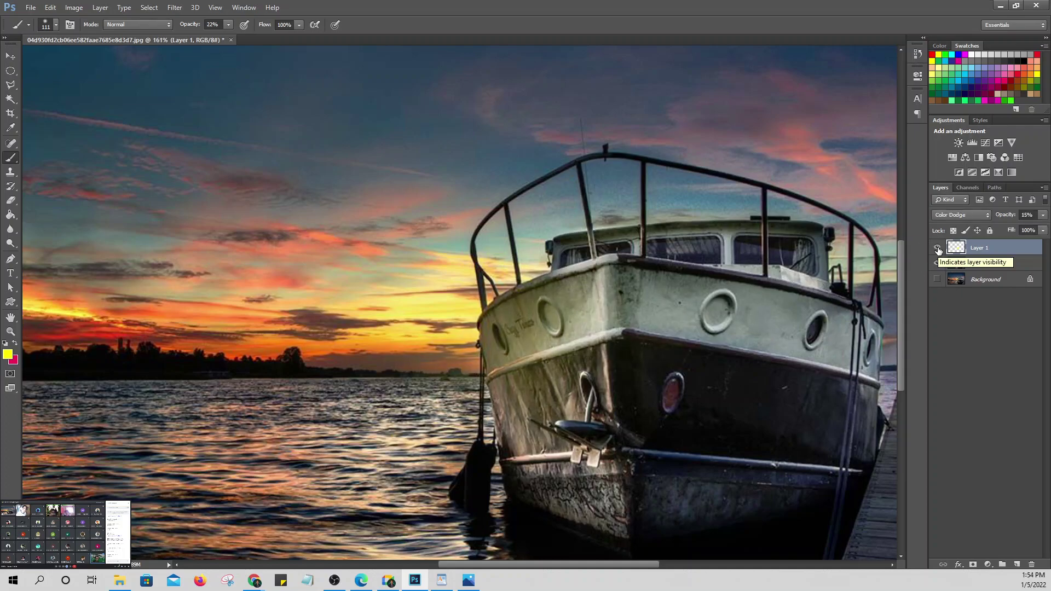
click(938, 249)
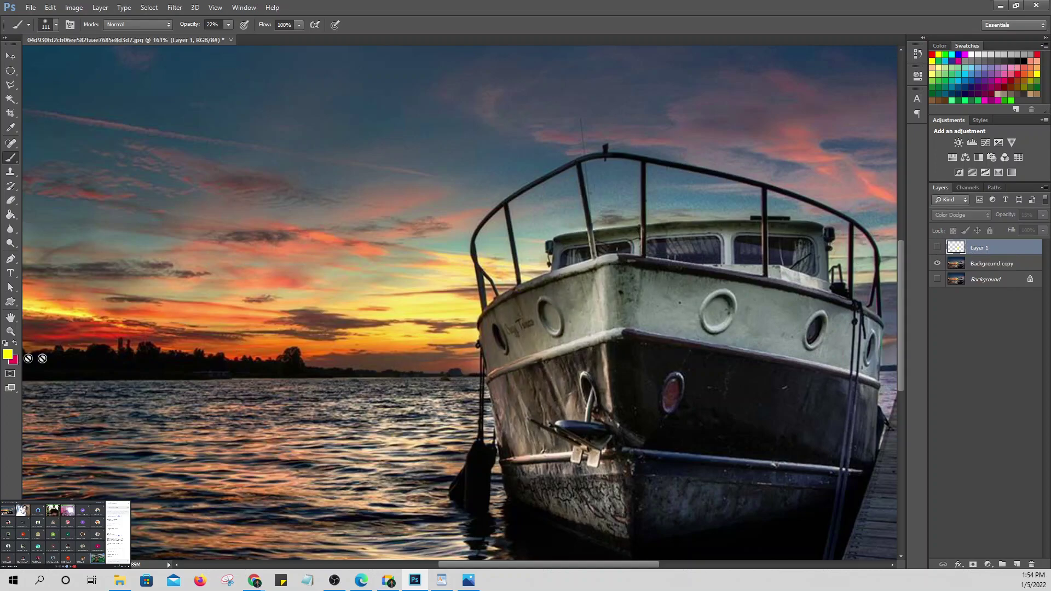
Step: Set the foreground colour to white and the background colour to near-black 070002
click(8, 355)
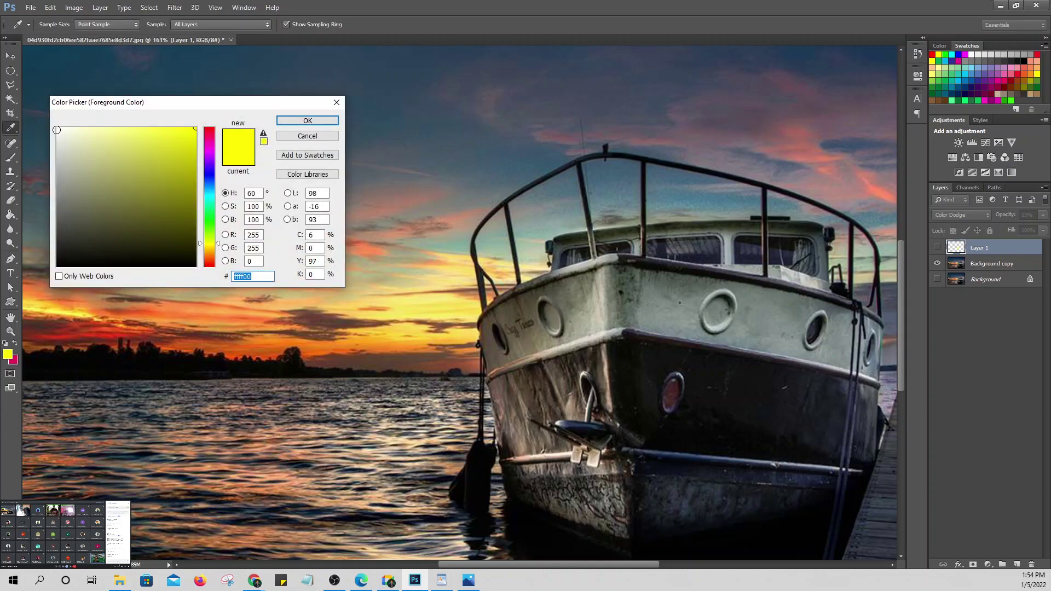
click(57, 129)
click(299, 121)
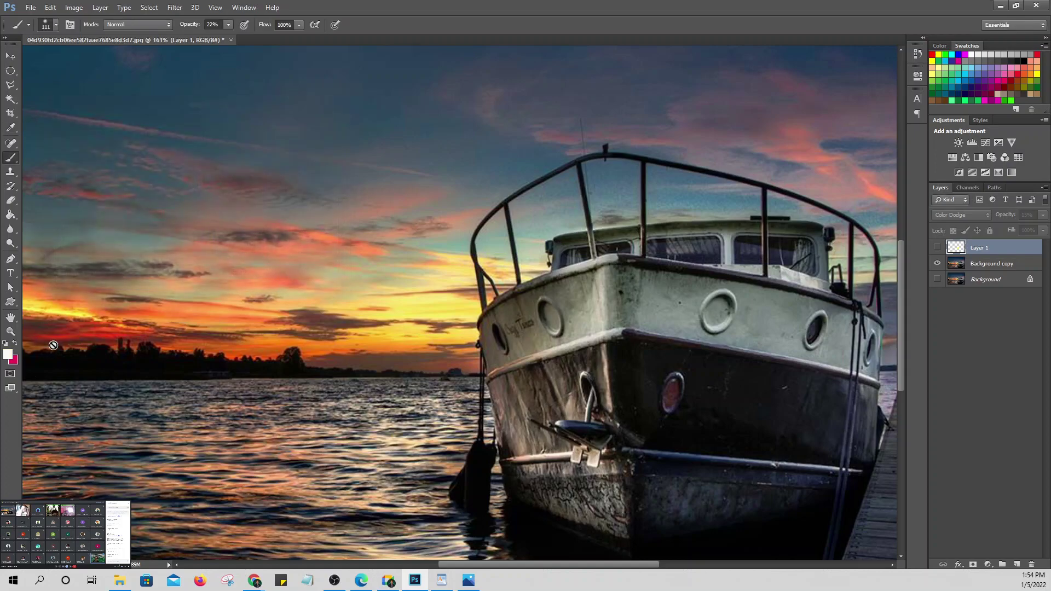
click(16, 363)
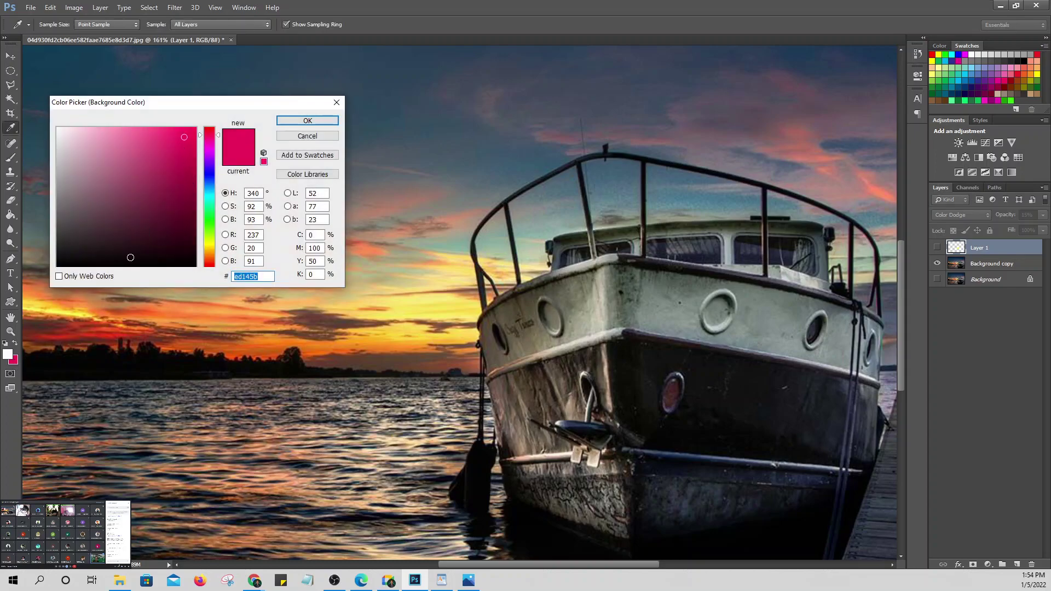
click(192, 265)
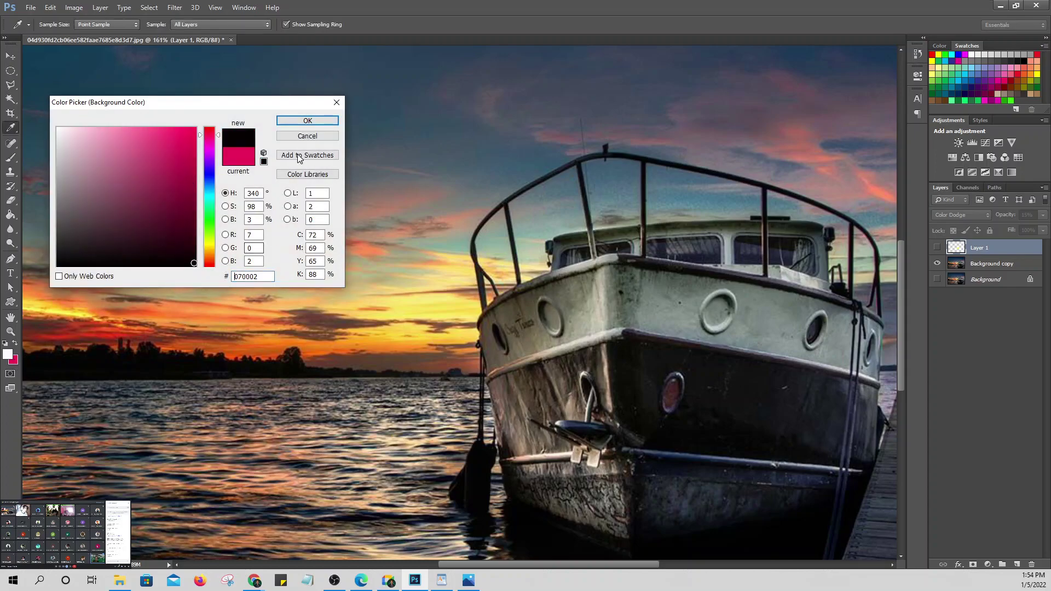
click(304, 120)
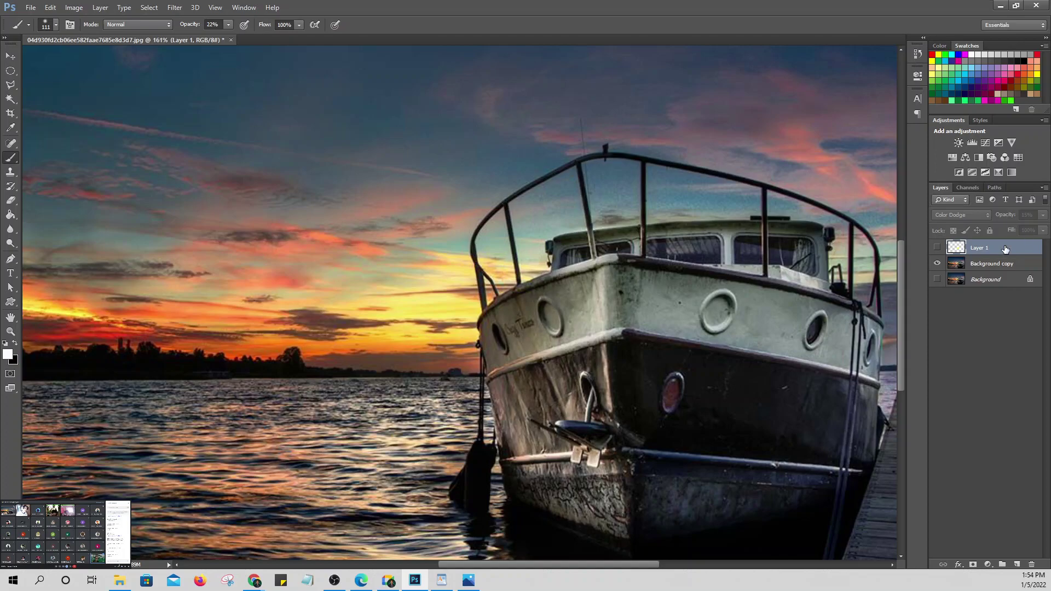
Step: Delete the yellow-painted Layer 1 and replace it with a new empty layer in Color Dodge blend mode
click(1031, 564)
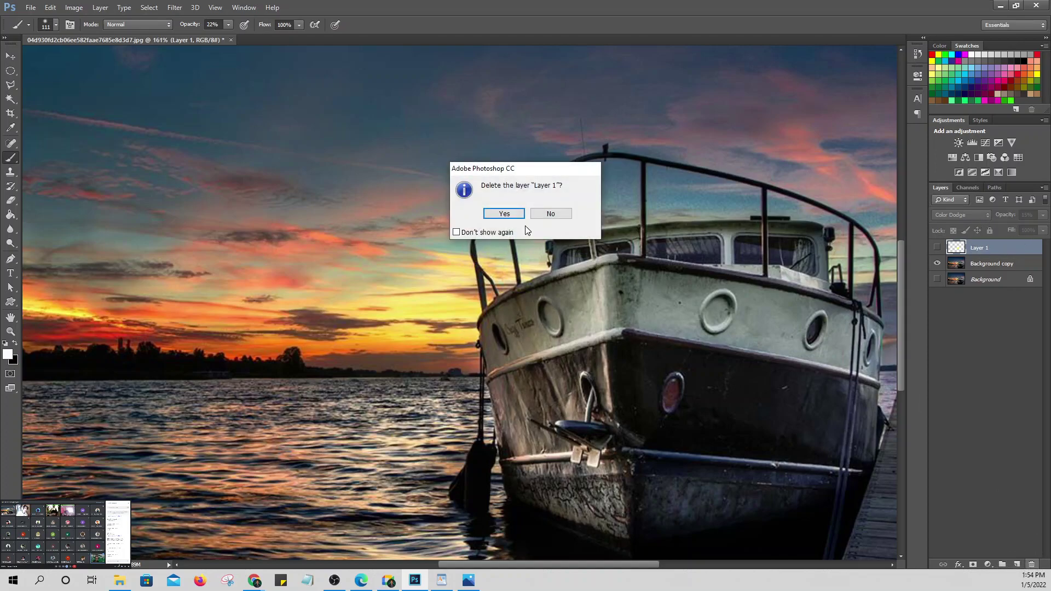
click(504, 214)
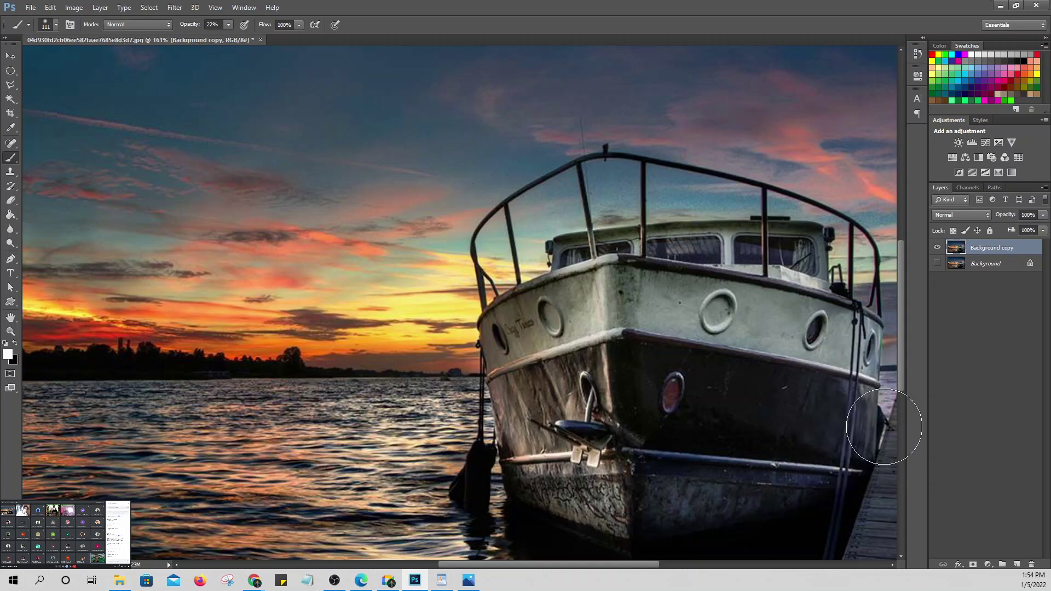
click(1017, 565)
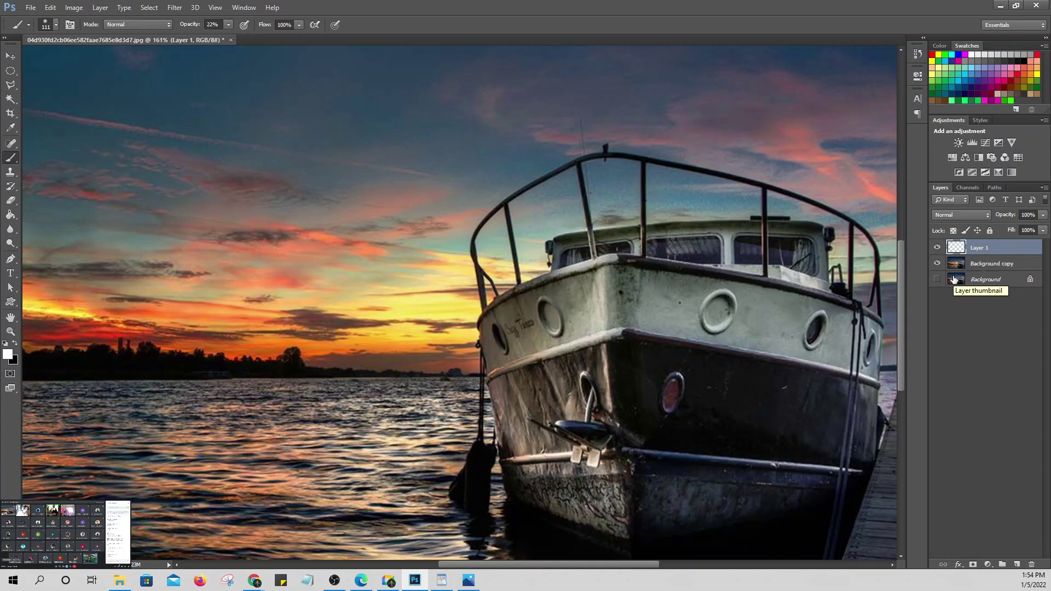
click(949, 216)
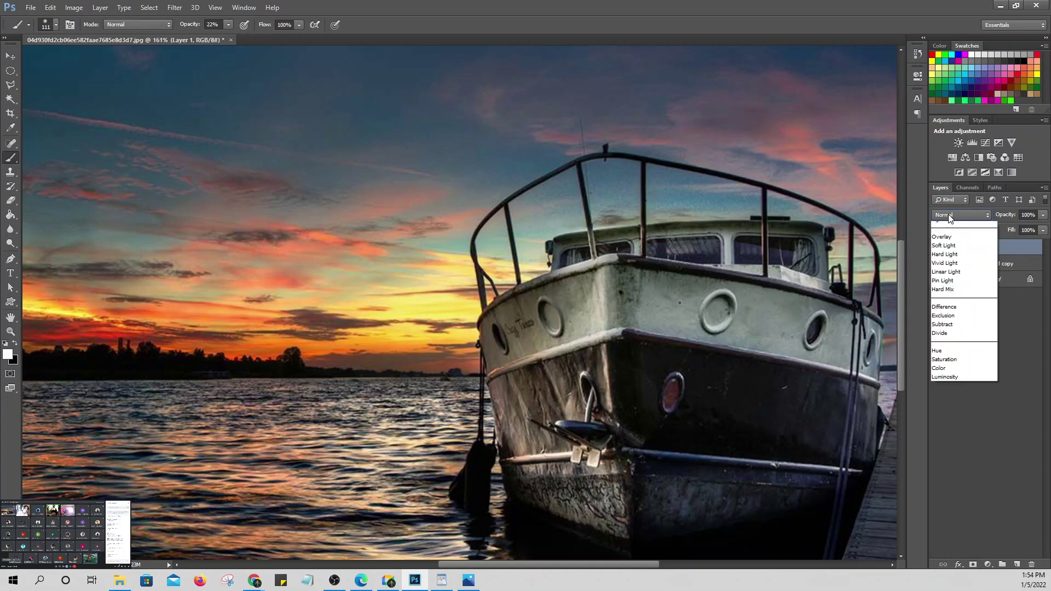
click(956, 326)
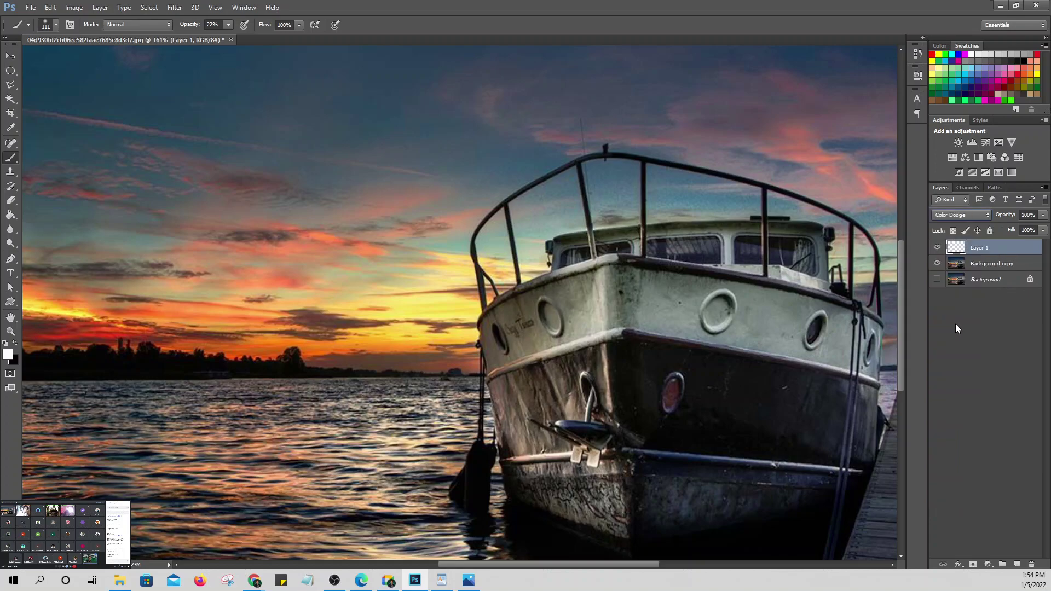
Step: Set both the new layer's opacity and the brush opacity to 20%
click(1029, 215)
text(20)
key(Return)
click(55, 25)
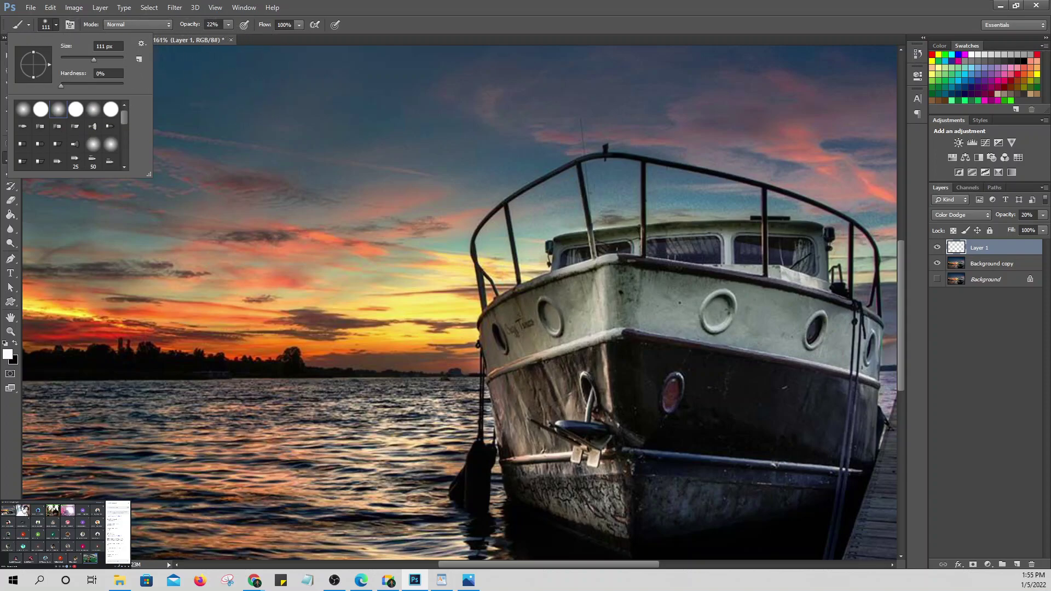
drag(187, 27, 183, 28)
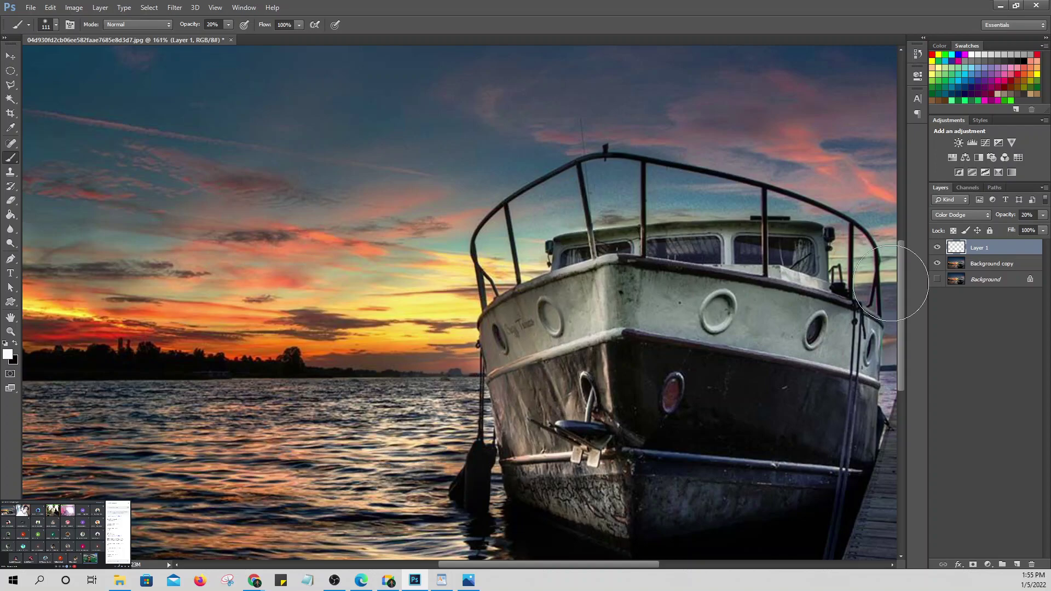
Step: Set the Color Dodge layer's opacity to 15% and brush white light over the sunset-facing side of the hull and the hanging fender
click(1027, 214)
text(15)
mouse_move(530, 328)
mouse_down()
mouse_move(481, 348)
mouse_move(527, 329)
mouse_up()
mouse_move(492, 421)
mouse_down()
mouse_move(569, 416)
mouse_move(514, 481)
mouse_up()
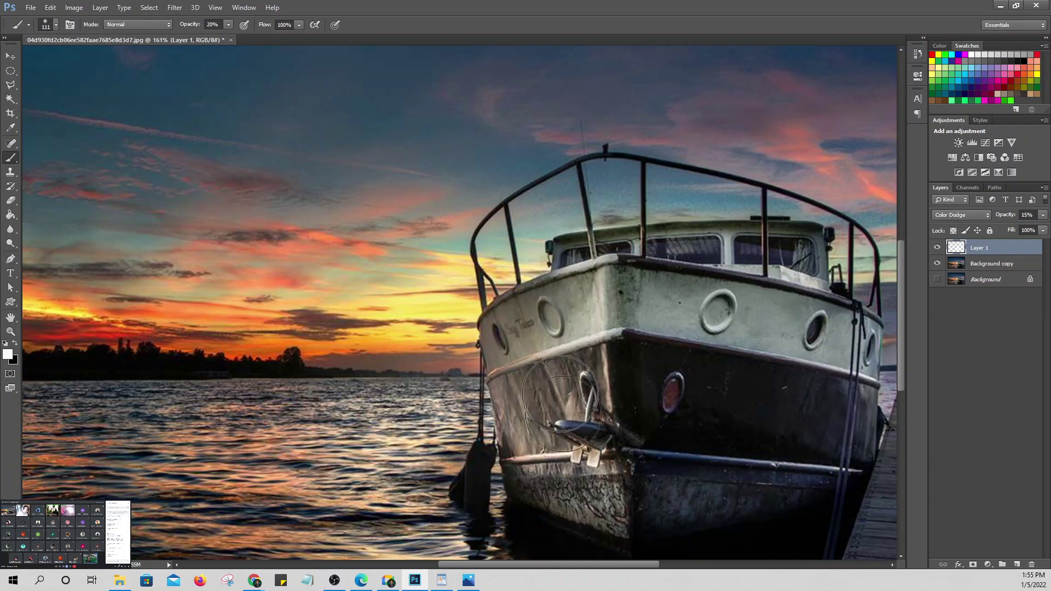
scroll(536, 405, down, 3)
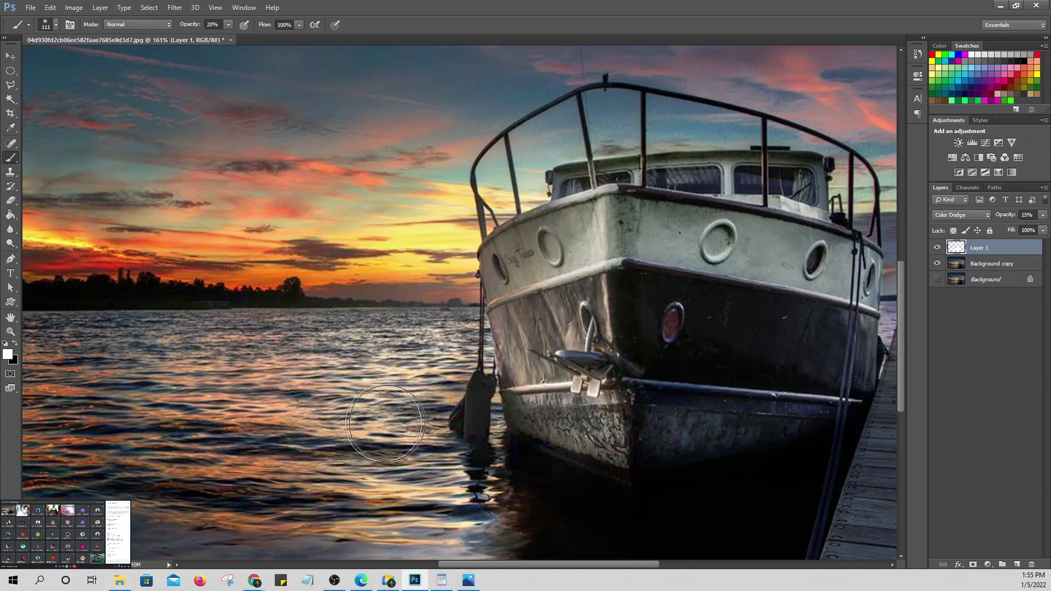
mouse_move(548, 463)
mouse_down()
mouse_move(572, 414)
mouse_move(569, 350)
mouse_move(578, 442)
mouse_move(554, 230)
mouse_move(467, 342)
mouse_move(484, 403)
mouse_move(397, 406)
mouse_move(473, 322)
mouse_move(484, 321)
mouse_move(459, 363)
mouse_move(615, 354)
mouse_move(561, 302)
mouse_move(543, 348)
mouse_move(563, 297)
mouse_move(560, 261)
mouse_move(540, 339)
mouse_move(551, 341)
mouse_move(563, 309)
mouse_move(576, 427)
mouse_move(512, 285)
mouse_move(469, 294)
mouse_up()
mouse_move(406, 309)
mouse_down()
mouse_move(472, 287)
mouse_move(422, 327)
mouse_move(574, 254)
mouse_move(350, 386)
mouse_move(325, 413)
mouse_move(542, 242)
mouse_move(777, 326)
mouse_up()
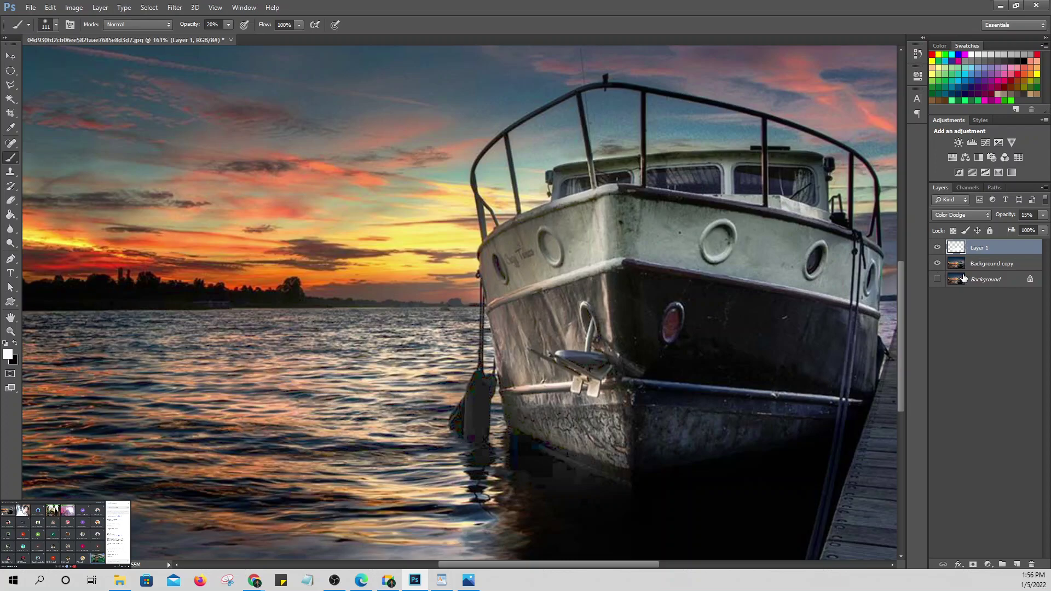
Step: Toggle the visibility of Layer 1 to compare the boat with and without the white light
click(937, 249)
click(938, 249)
click(938, 248)
click(937, 248)
click(937, 248)
click(938, 248)
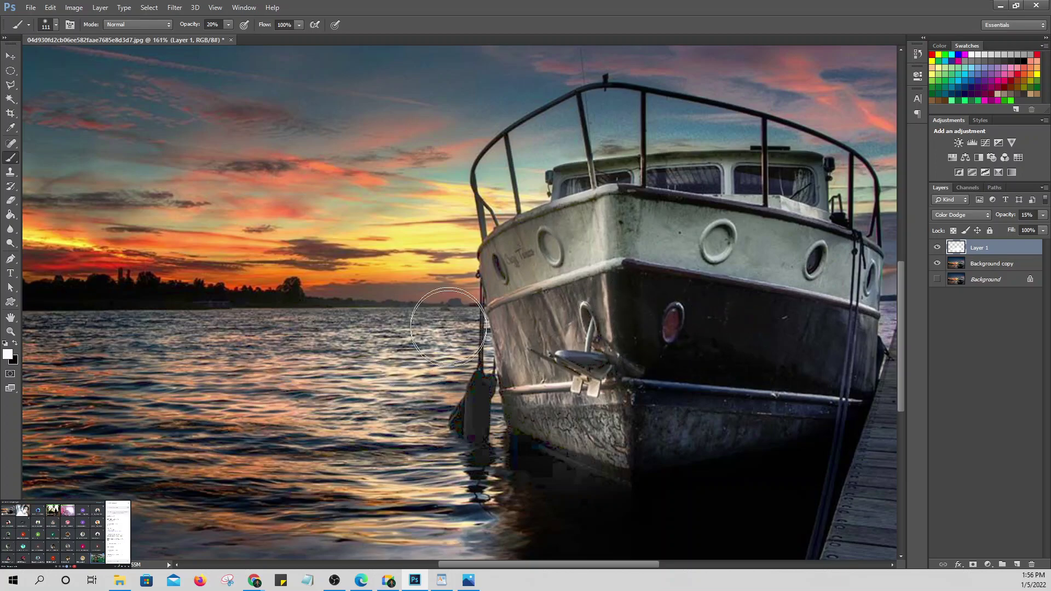
Step: Touch up the painted light on the sunset-facing side of the bow and compare it with Layer 1 hidden
click(515, 315)
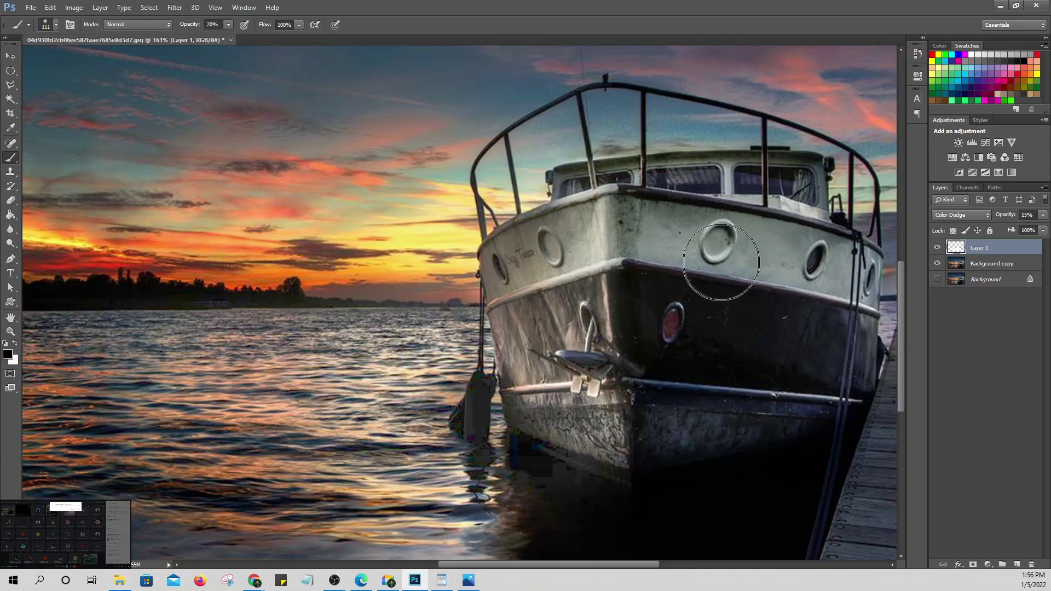
click(936, 247)
click(937, 247)
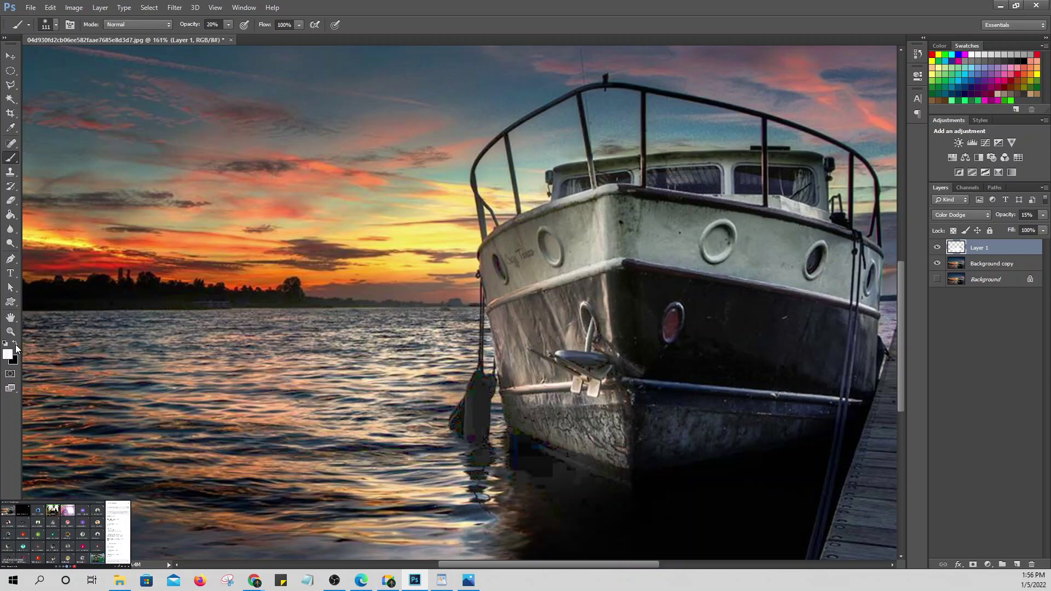
mouse_move(545, 296)
mouse_down()
mouse_move(544, 344)
mouse_move(546, 260)
mouse_move(560, 239)
mouse_move(494, 282)
mouse_move(522, 254)
mouse_move(546, 248)
mouse_up()
Step: Switch to the WordPad document to read the tutorial heading, and return to Photoshop
click(446, 583)
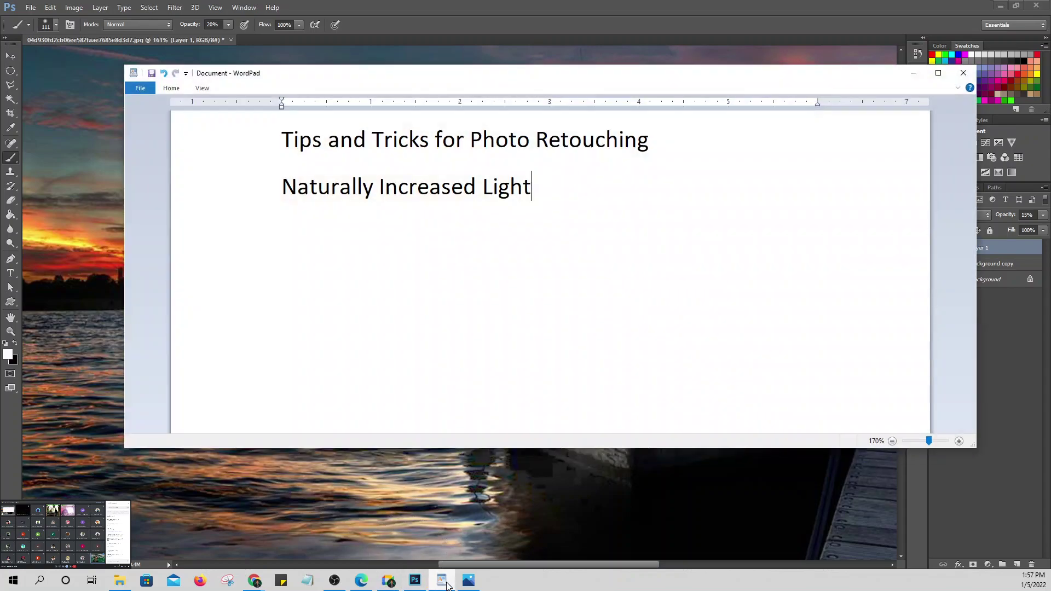
click(444, 581)
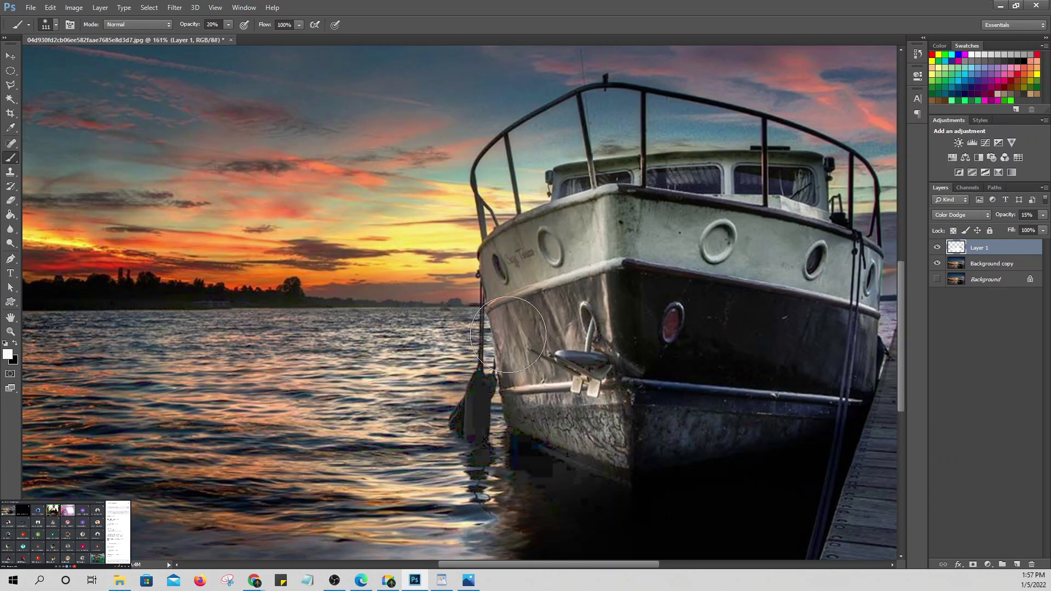
Step: Add a Brightness/Contrast adjustment layer above Background copy and try its brightness slider
click(986, 270)
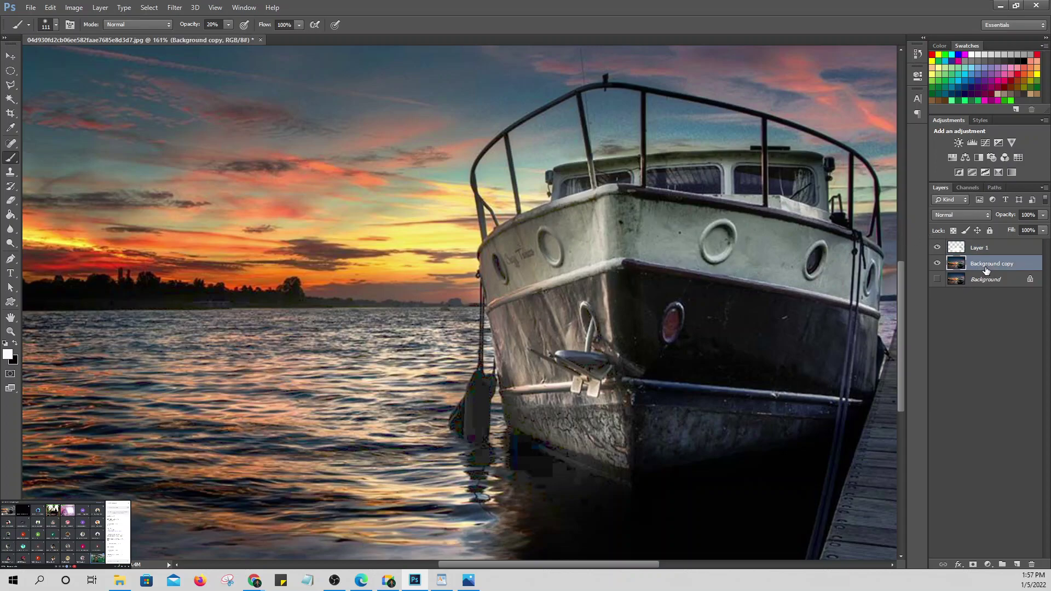
click(958, 143)
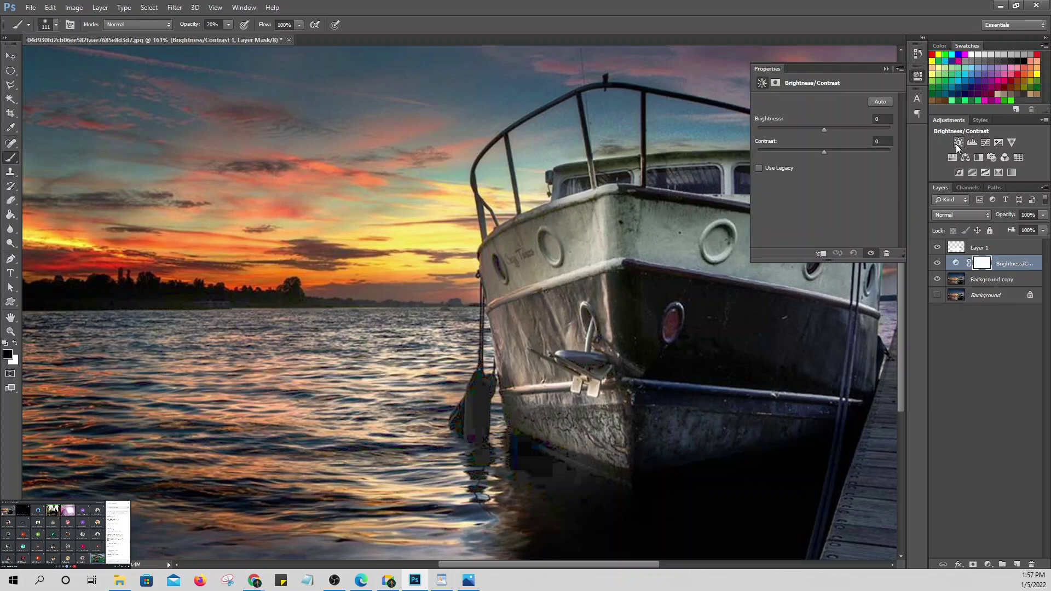
mouse_move(826, 131)
mouse_down()
mouse_move(882, 131)
mouse_move(813, 140)
mouse_move(853, 133)
mouse_move(825, 133)
mouse_up()
click(886, 70)
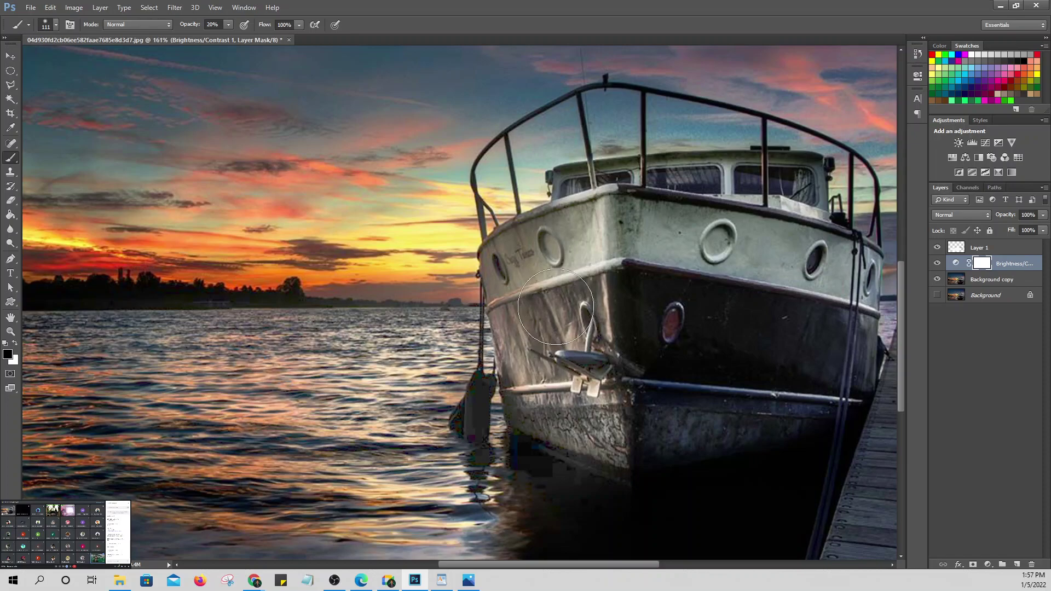
Step: Delete the Brightness/Contrast adjustment layer together with its mask
click(1031, 565)
click(505, 216)
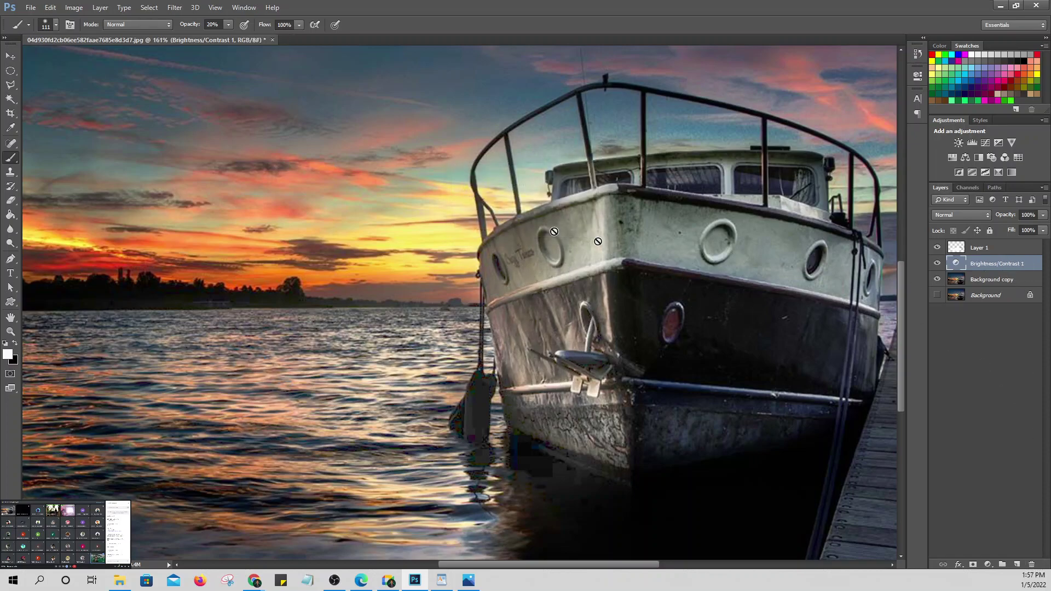
drag(985, 265, 1029, 564)
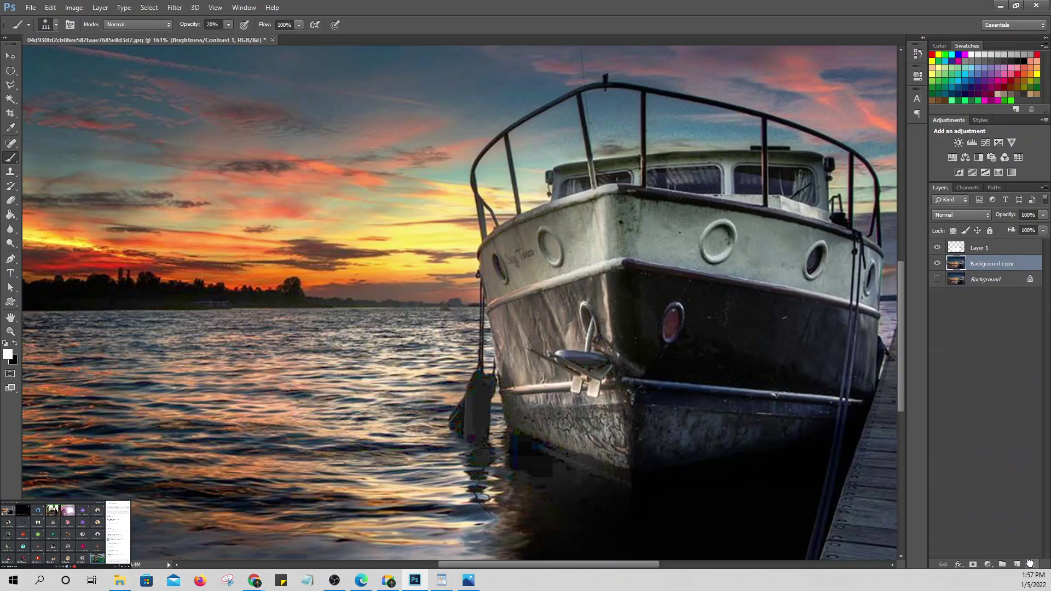
Step: Brush more light down the sunset-facing side of the bow on Layer 1 and toggle the layer's visibility to compare
click(984, 251)
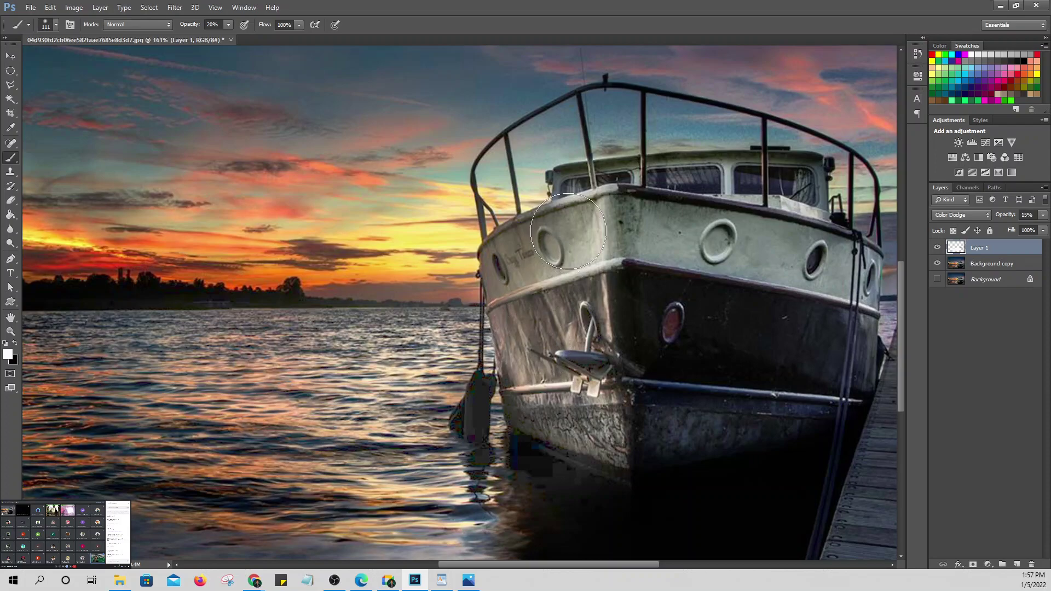
mouse_move(577, 225)
mouse_down()
mouse_move(545, 255)
mouse_move(567, 230)
mouse_move(558, 252)
mouse_move(541, 238)
mouse_move(513, 250)
mouse_move(555, 245)
mouse_move(474, 275)
mouse_move(422, 325)
mouse_move(535, 251)
mouse_move(526, 305)
mouse_move(538, 329)
mouse_move(547, 269)
mouse_move(489, 301)
mouse_move(498, 272)
mouse_move(562, 232)
mouse_move(544, 296)
mouse_move(566, 330)
mouse_move(565, 372)
mouse_move(553, 391)
mouse_move(525, 398)
mouse_up()
click(937, 250)
click(937, 250)
click(937, 249)
click(937, 250)
click(936, 250)
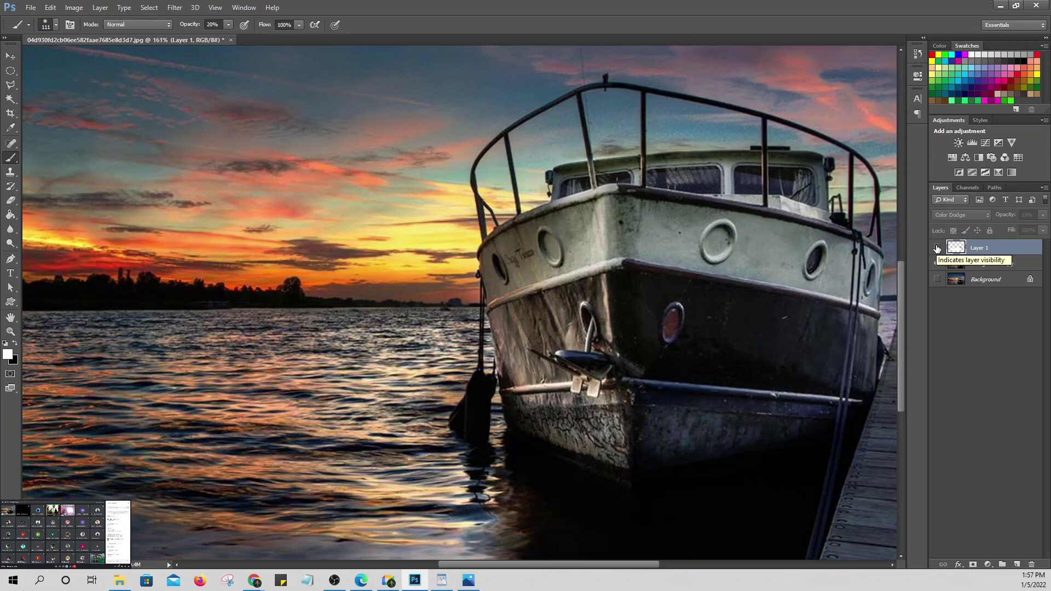
click(937, 249)
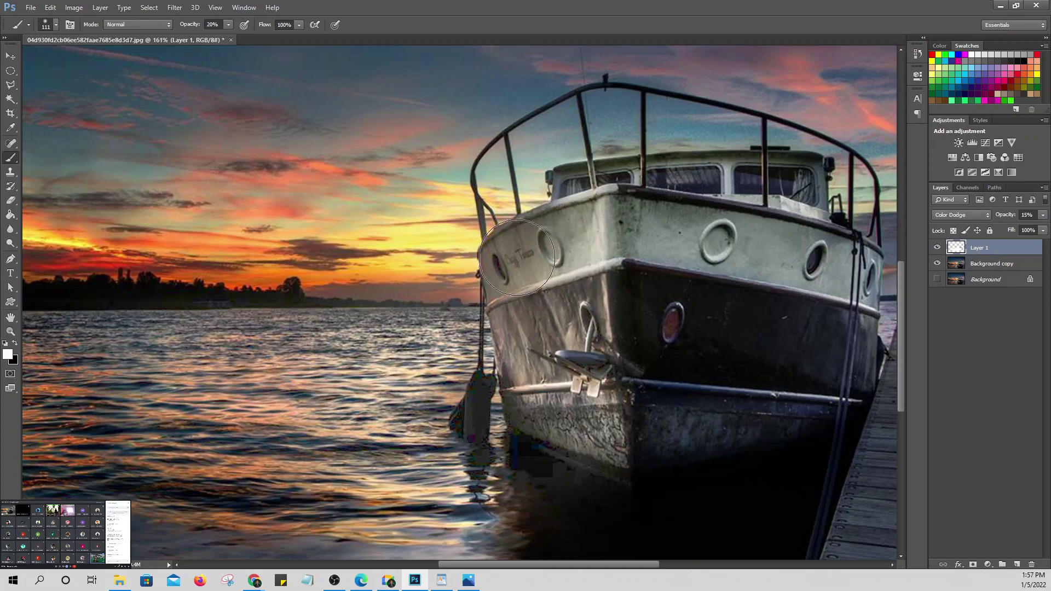
Step: Reduce the brush size to 62 px
click(53, 28)
drag(88, 60, 87, 60)
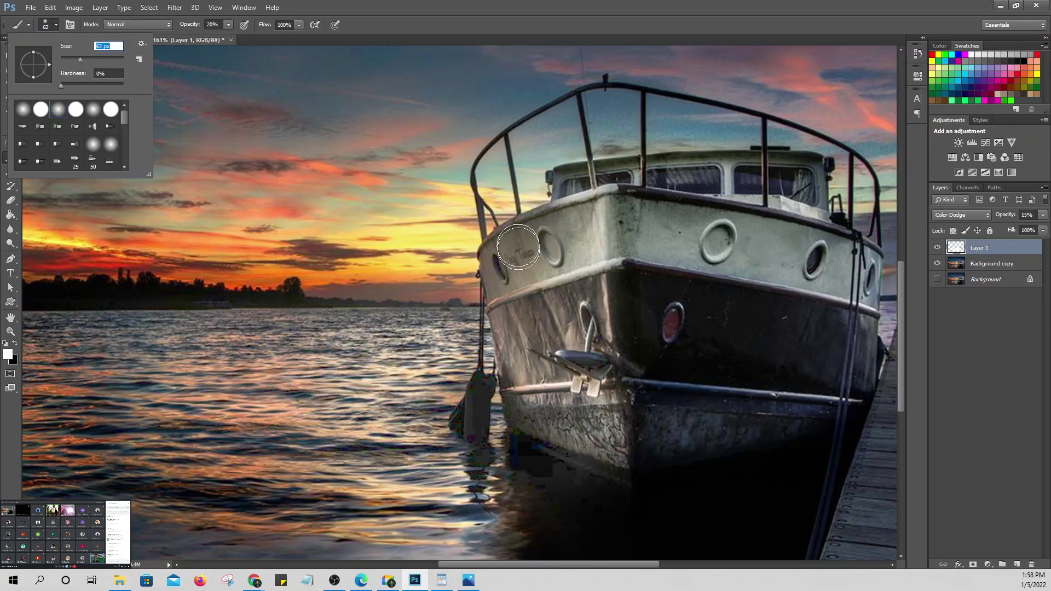
key(Return)
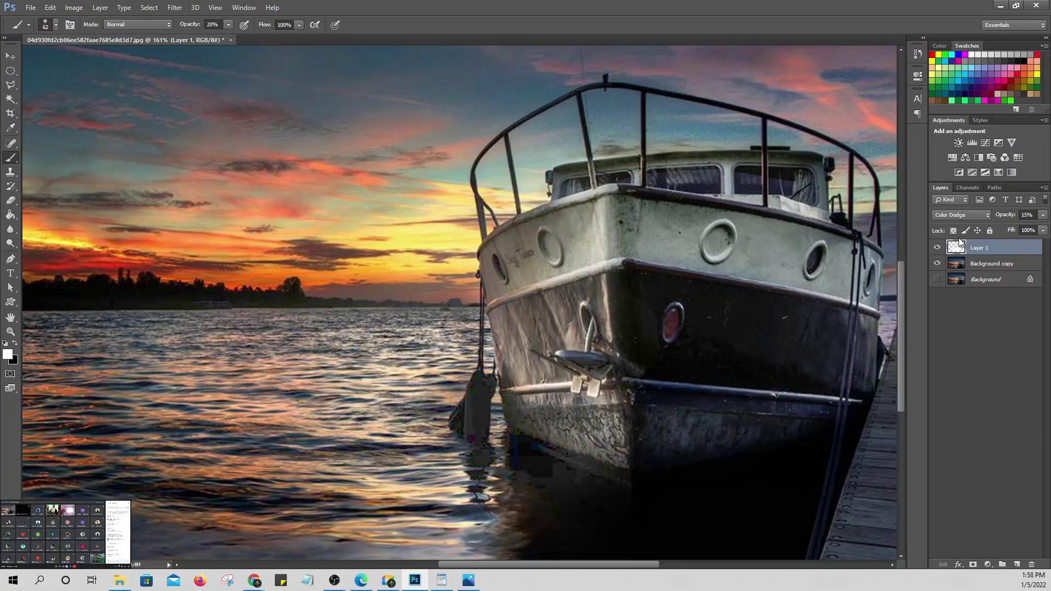
Step: Raise Layer 1's opacity to 25% and further to 32%, with the brush opacity at 29%, to strengthen the painted light
drag(999, 219, 1005, 219)
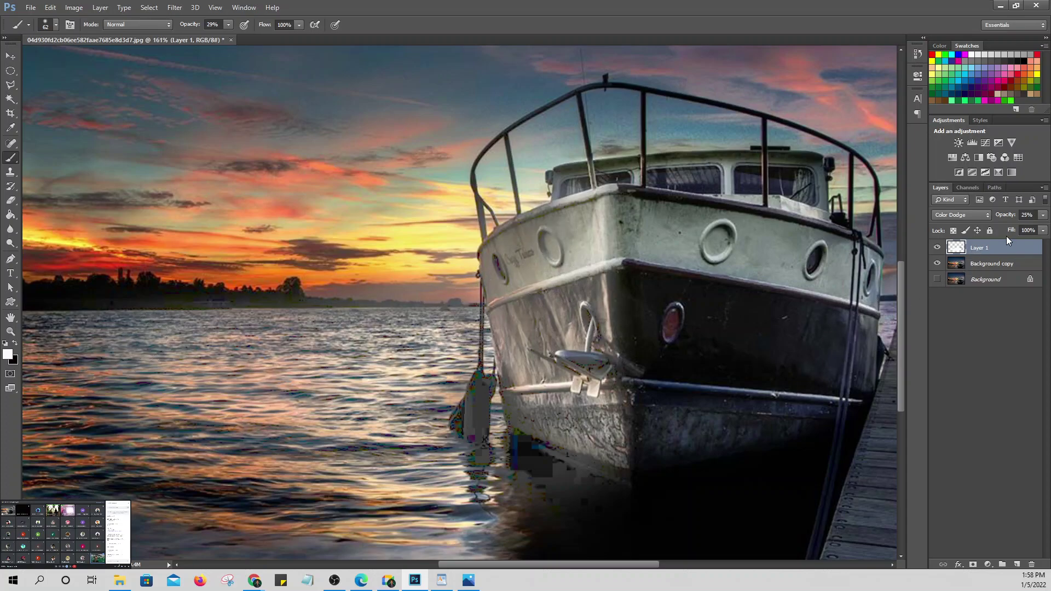
drag(1003, 219, 1013, 216)
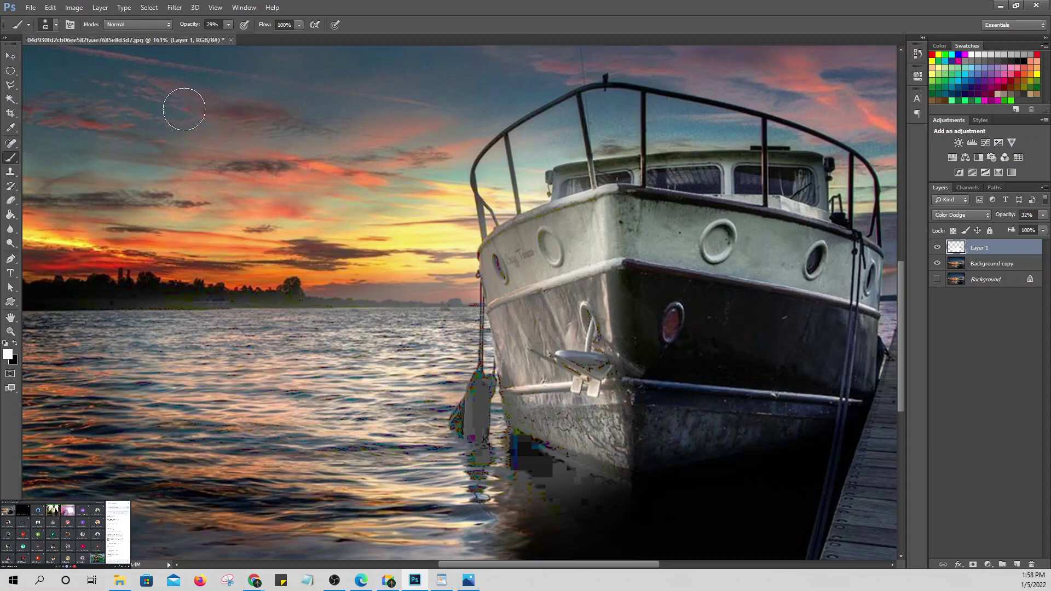
Step: Delete Layer 1 and Background copy, and make the original Background layer visible
key(v)
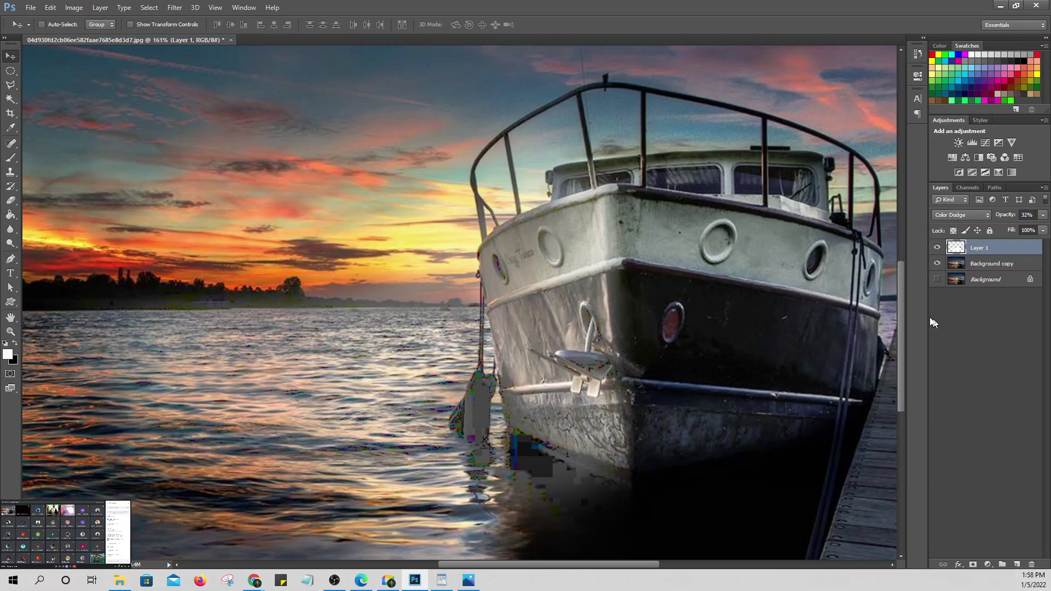
click(1032, 565)
click(505, 214)
click(937, 264)
click(1031, 565)
click(503, 214)
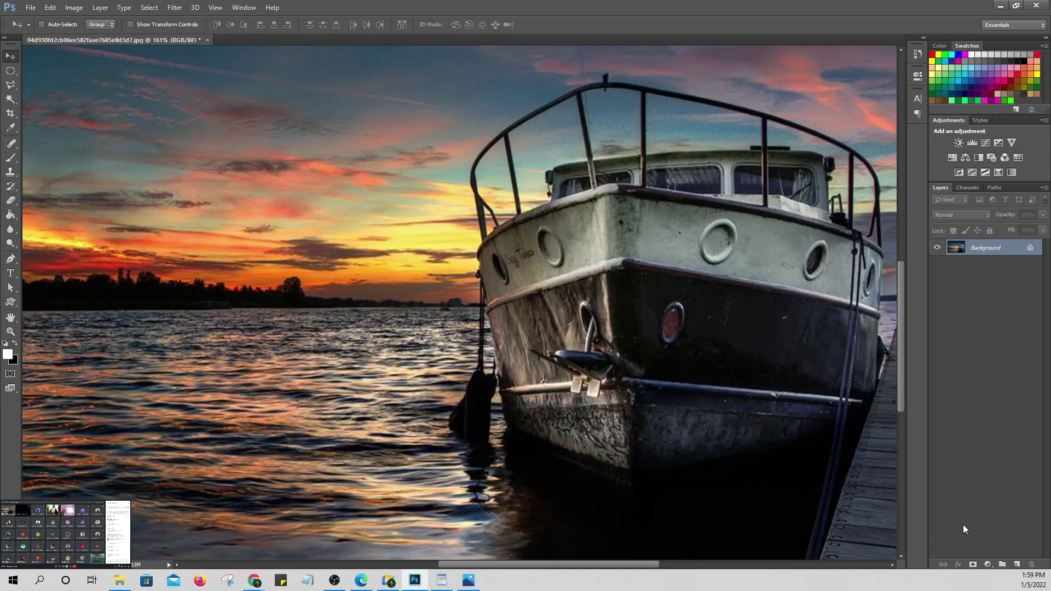
Step: Duplicate the Background layer and hide the original
drag(978, 253, 1018, 564)
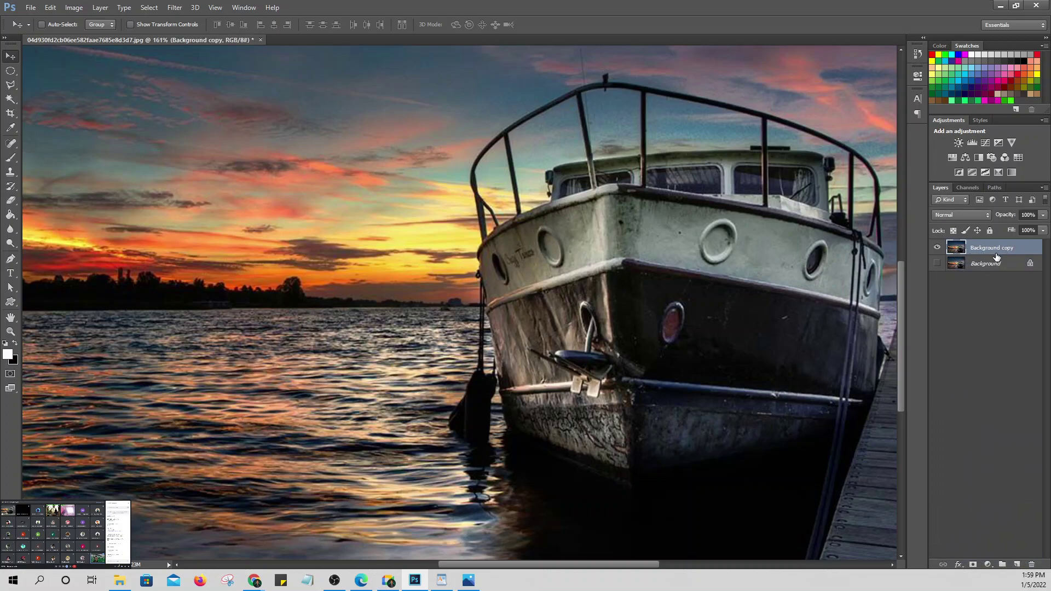
Step: Add a new layer above Background copy and set its blend mode to Color Dodge
click(1018, 564)
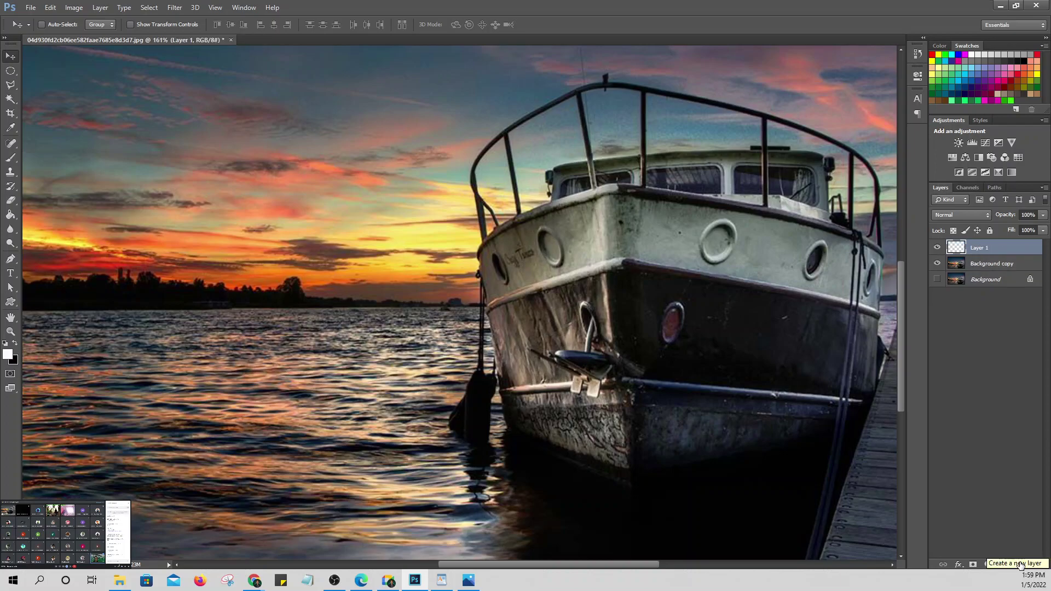
click(958, 215)
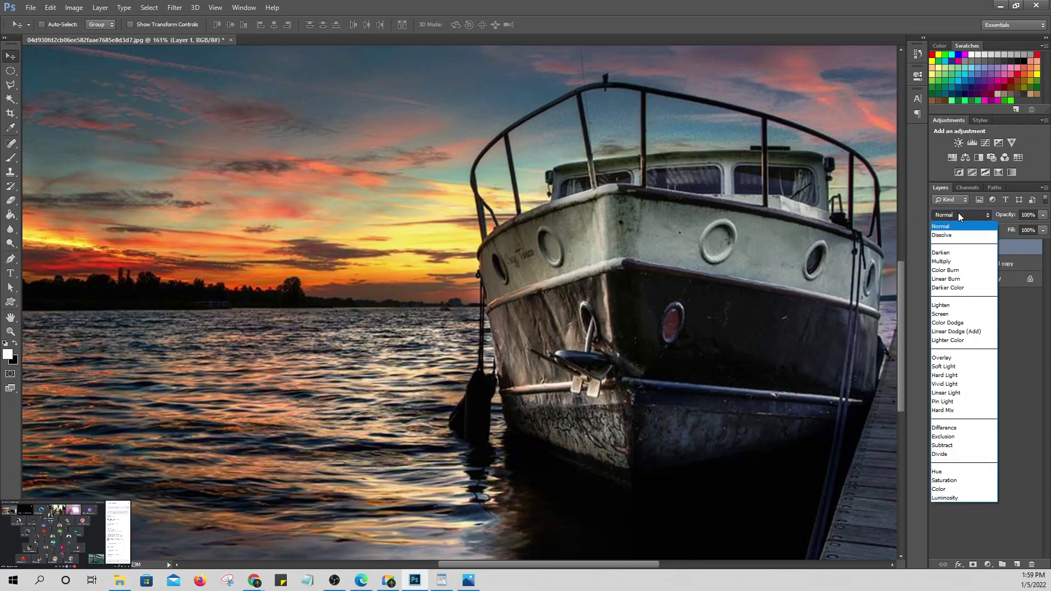
click(951, 323)
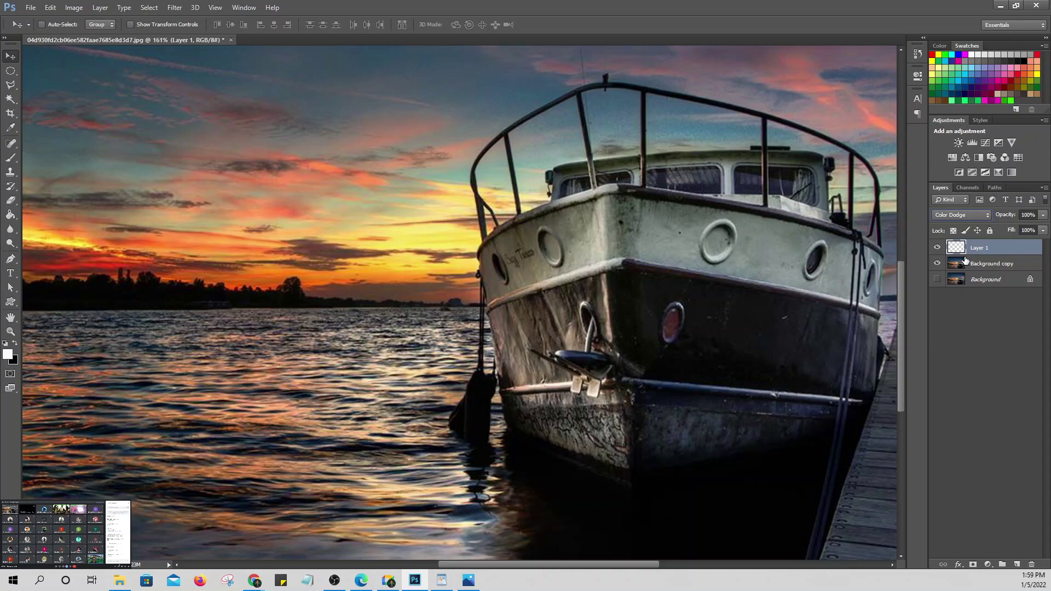
Step: Activate the Brush tool with a soft round 62 px tip and set Layer 1's opacity to 15%
click(10, 157)
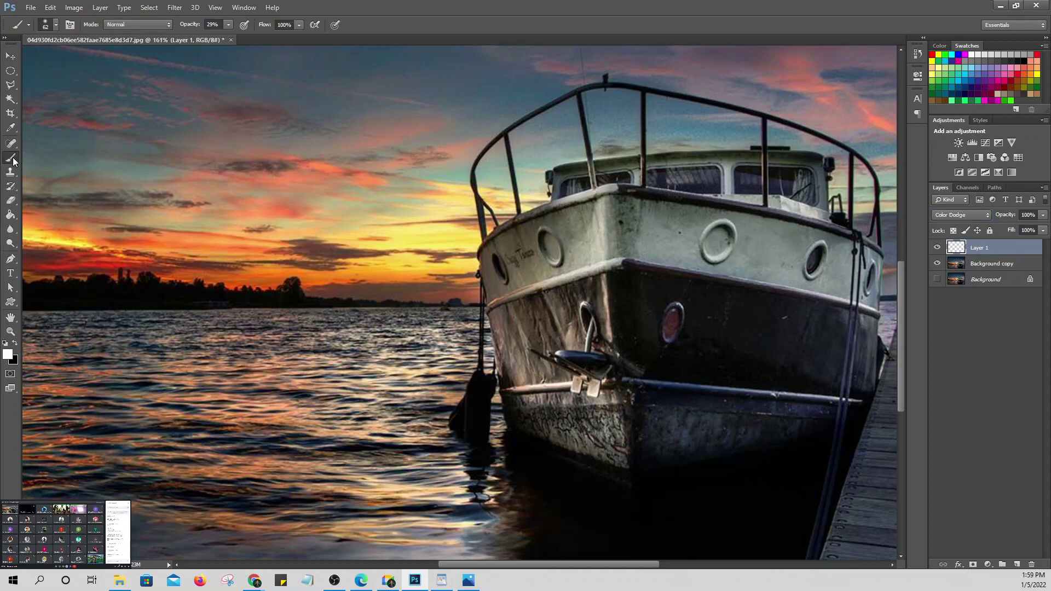
click(56, 25)
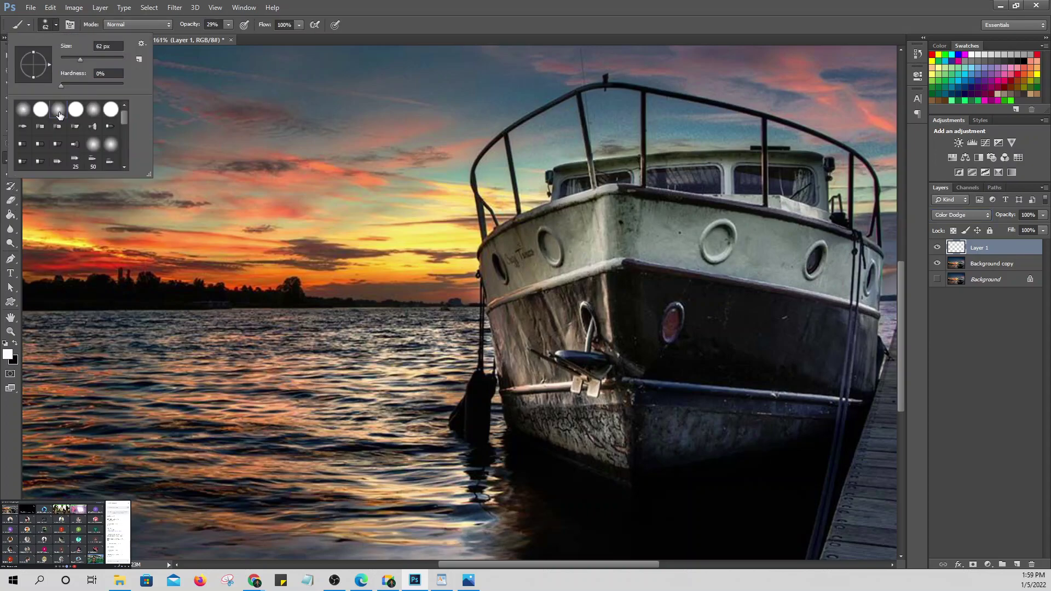
click(38, 113)
click(51, 114)
click(1030, 215)
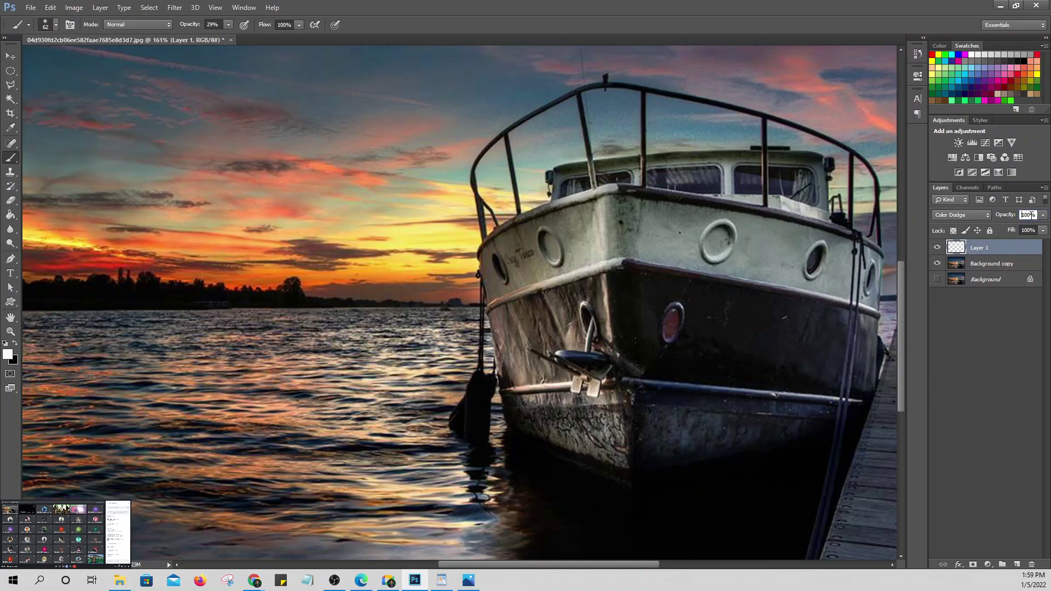
drag(1028, 215, 1022, 215)
text(15)
Step: Try painting light on the boat's bow at 100% brush opacity, and revert the strokes to the last layer opacity change
drag(189, 27, 241, 28)
mouse_move(566, 247)
mouse_down()
mouse_move(505, 262)
mouse_move(585, 230)
mouse_move(476, 302)
mouse_move(592, 282)
mouse_move(484, 328)
mouse_up()
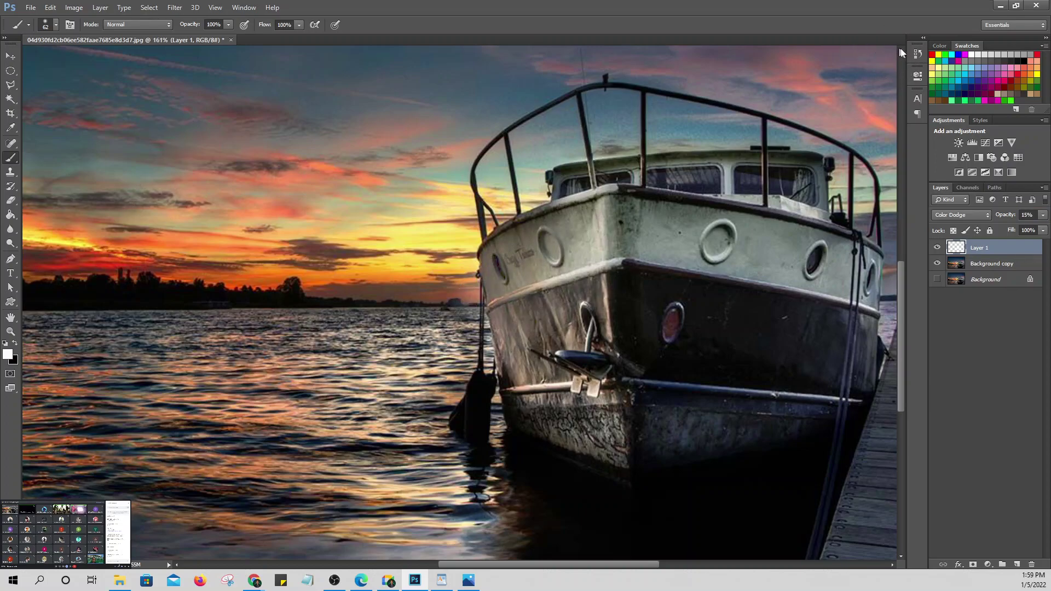
click(917, 54)
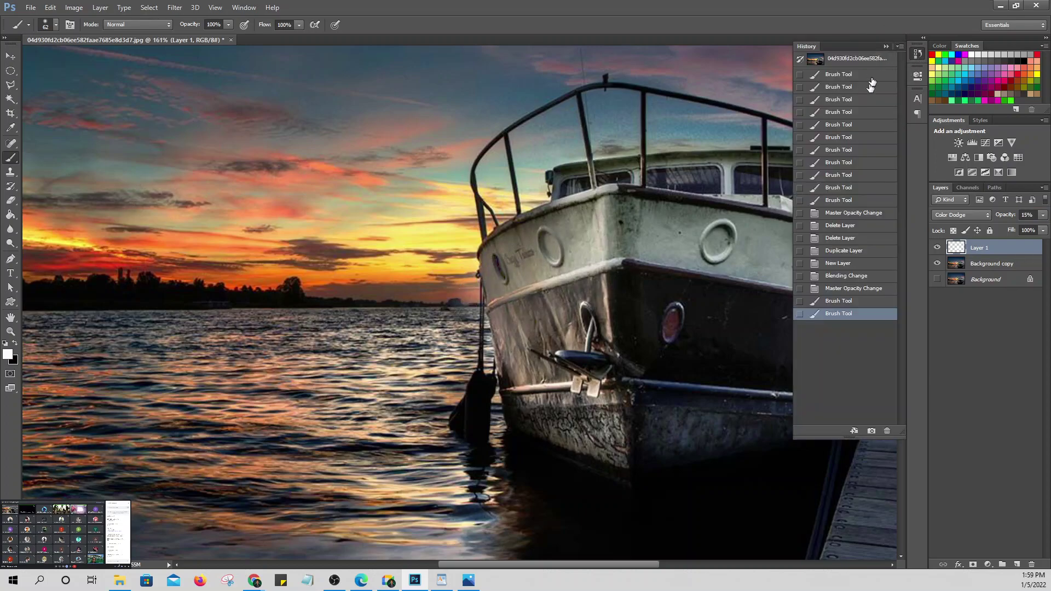
click(859, 288)
click(886, 46)
Step: Paint white light over the boat's hull and the hanging fender with the brush opacity at 38%
drag(193, 28, 183, 30)
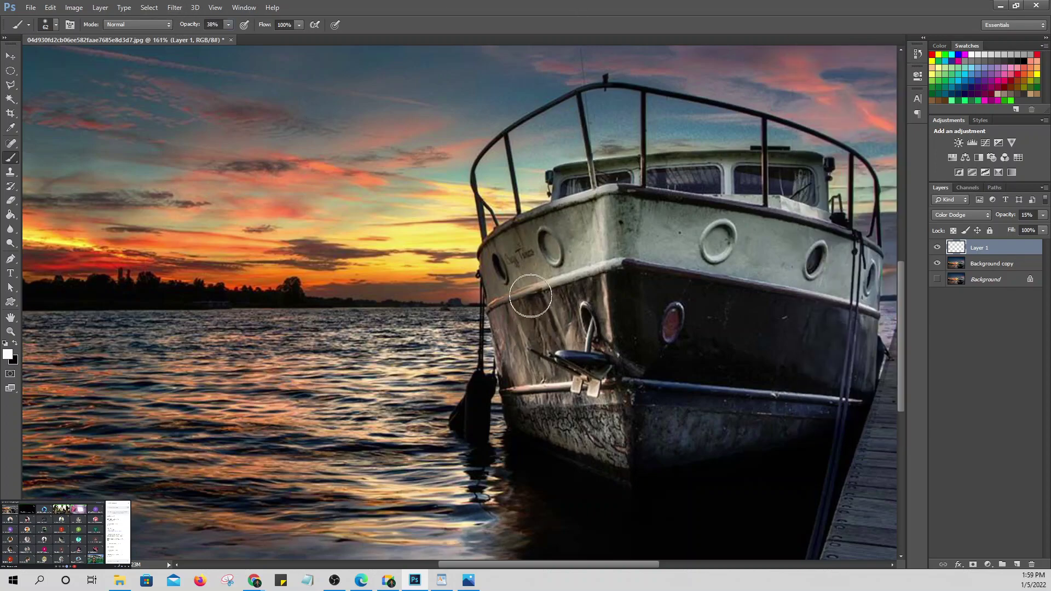
mouse_move(569, 234)
mouse_down()
mouse_move(505, 267)
mouse_move(583, 227)
mouse_move(478, 265)
mouse_move(541, 259)
mouse_move(533, 242)
mouse_move(503, 259)
mouse_move(521, 237)
mouse_move(512, 285)
mouse_move(543, 241)
mouse_move(524, 257)
mouse_move(527, 250)
mouse_move(550, 234)
mouse_move(520, 256)
mouse_move(560, 214)
mouse_move(516, 245)
mouse_move(565, 352)
mouse_move(496, 366)
mouse_move(475, 414)
mouse_move(405, 428)
mouse_move(561, 290)
mouse_move(571, 266)
mouse_move(512, 376)
mouse_move(560, 276)
mouse_move(430, 360)
mouse_move(540, 256)
mouse_move(500, 276)
mouse_move(582, 236)
mouse_move(515, 261)
mouse_move(558, 222)
mouse_move(492, 254)
mouse_move(518, 139)
mouse_move(516, 223)
mouse_move(510, 135)
mouse_move(508, 217)
mouse_move(521, 134)
mouse_move(473, 198)
mouse_move(479, 301)
mouse_move(380, 359)
mouse_move(486, 347)
mouse_move(477, 336)
mouse_move(496, 378)
mouse_up()
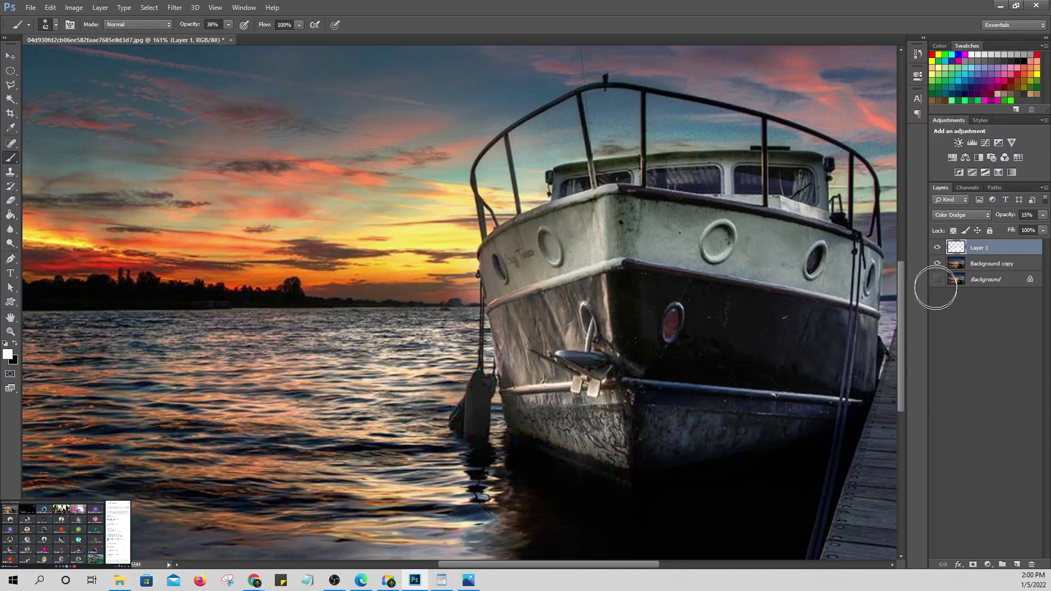
Step: Compare the boat photo with and without the painted light on Layer 1, leaving the layer hidden
click(938, 249)
click(938, 249)
click(938, 249)
click(938, 249)
click(938, 249)
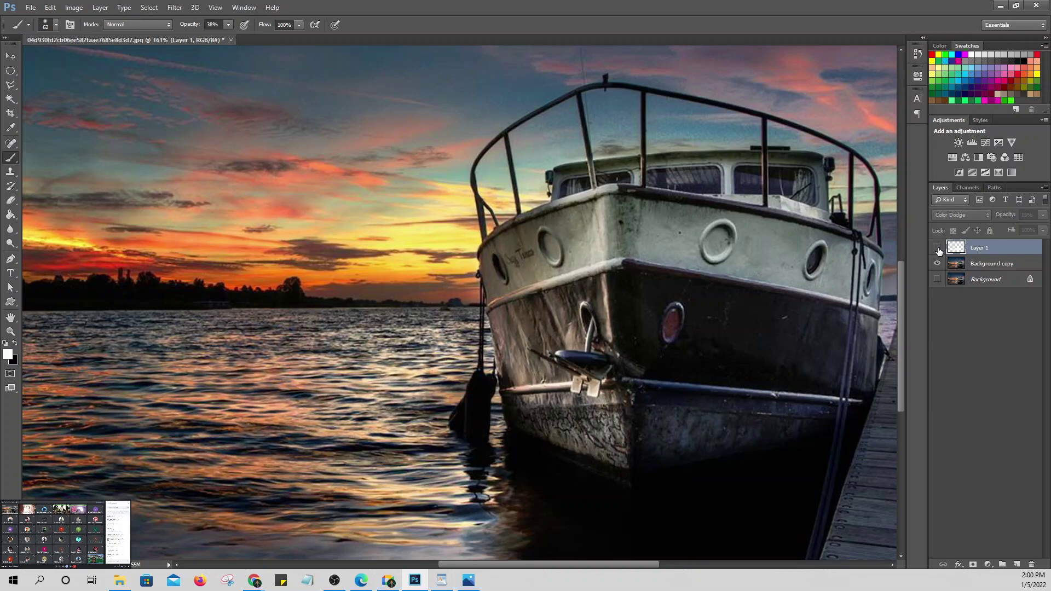
click(938, 250)
click(938, 249)
Step: Switch to the WordPad document, add the line "Simulate Infrared Images" below "Naturally Increased Light", and return to Photoshop
click(443, 583)
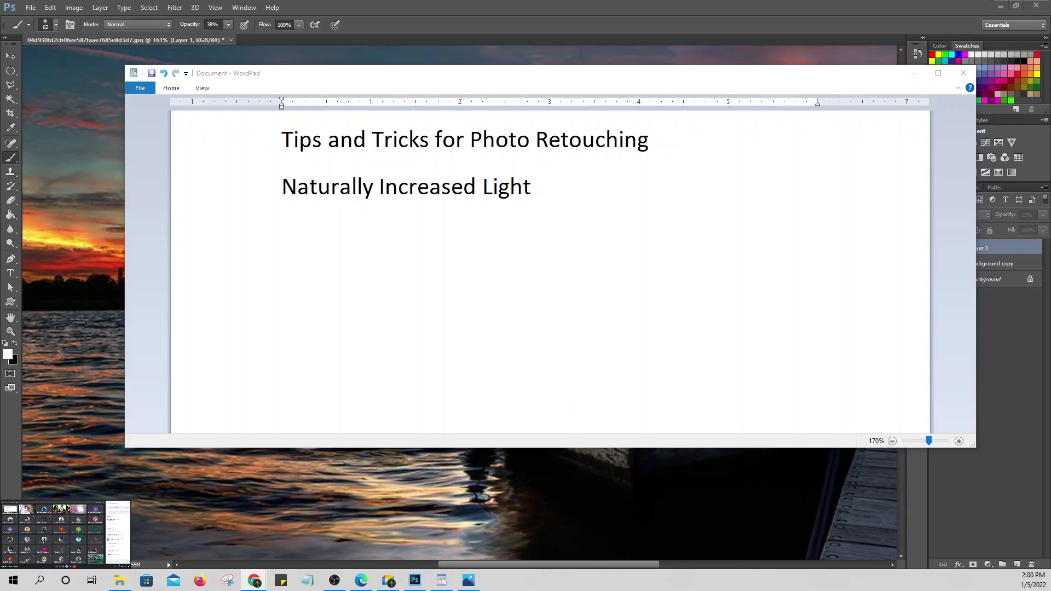
click(577, 225)
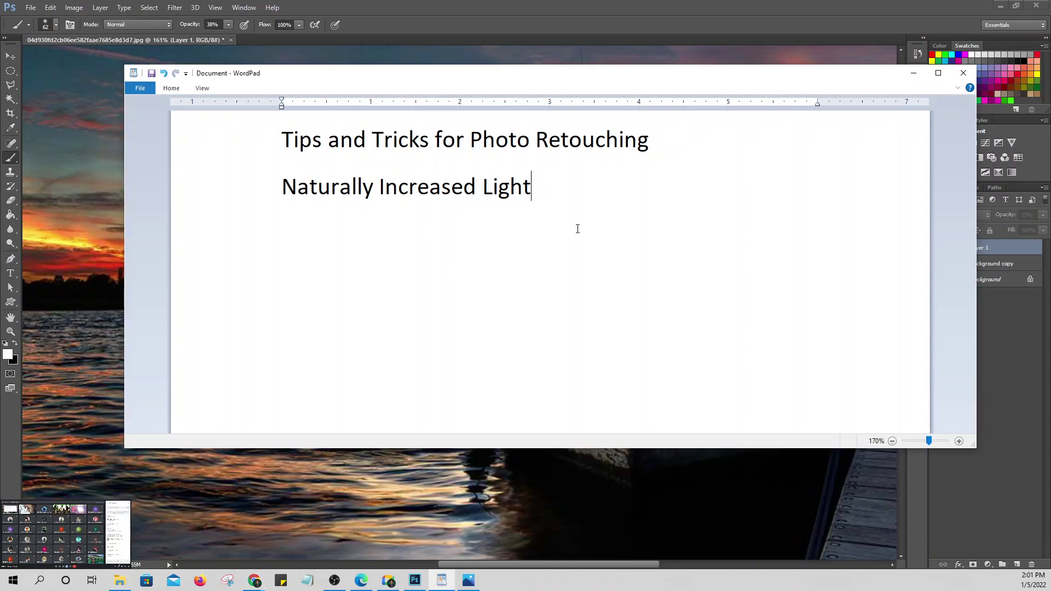
key(Return)
text(Simulate Infrared Images)
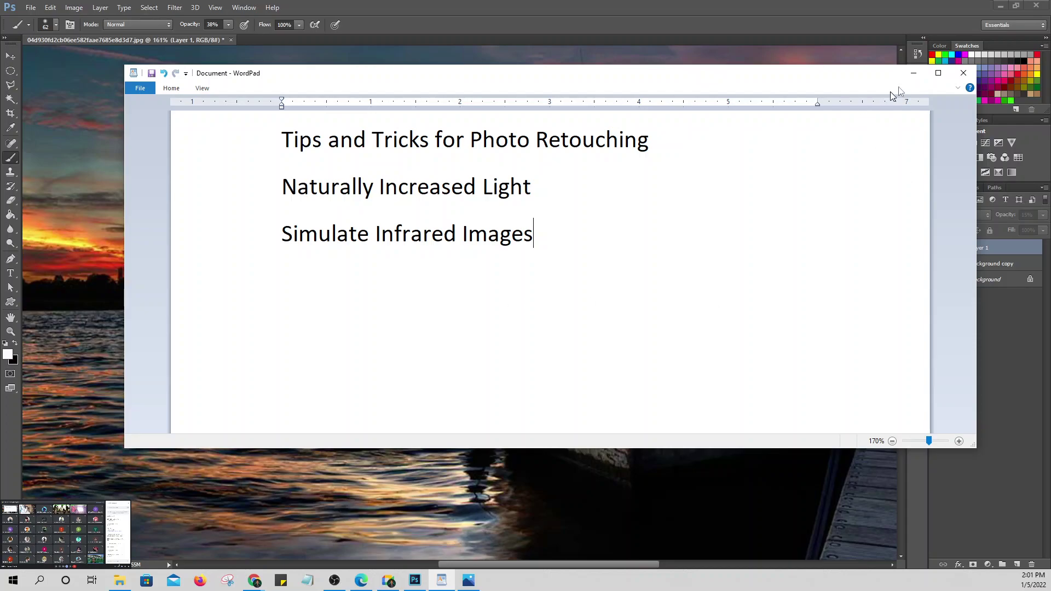
click(913, 73)
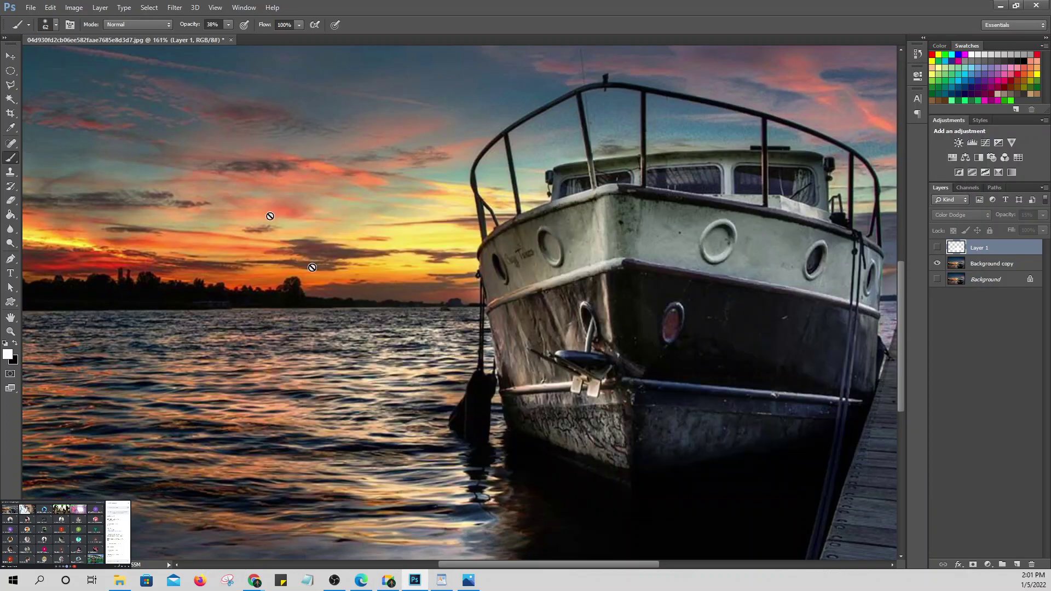
Step: Close the boat photo without saving it and open Namibia.jpg from the Downloads folder
click(231, 40)
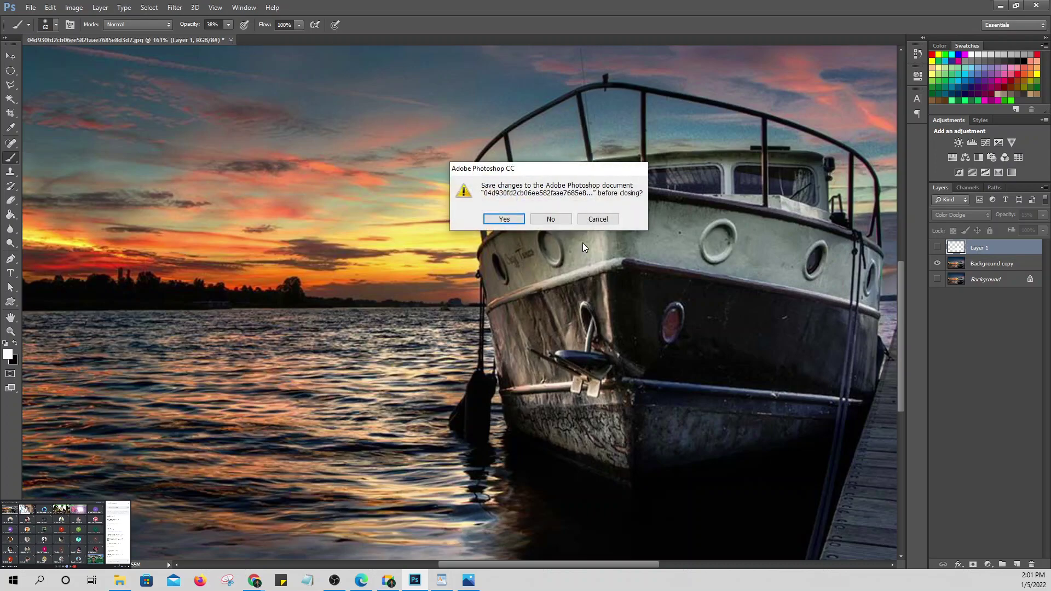
click(556, 224)
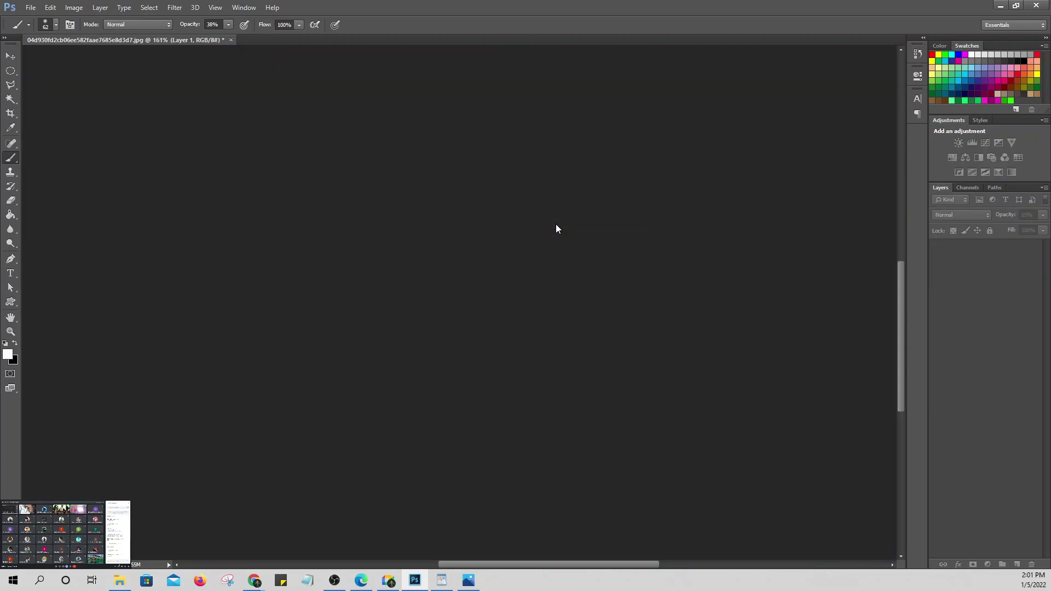
click(31, 7)
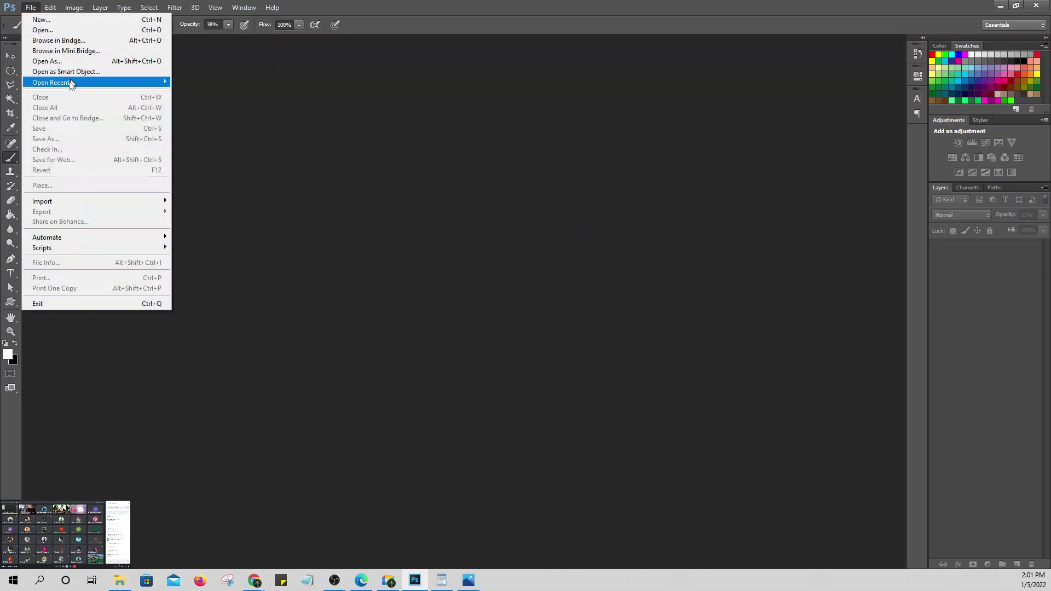
click(33, 30)
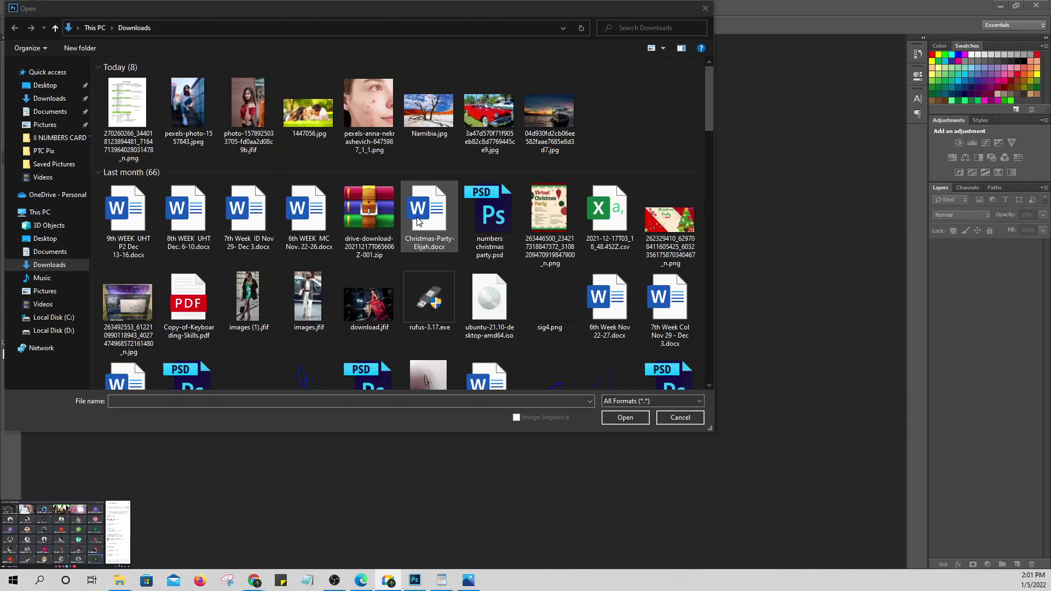
click(428, 109)
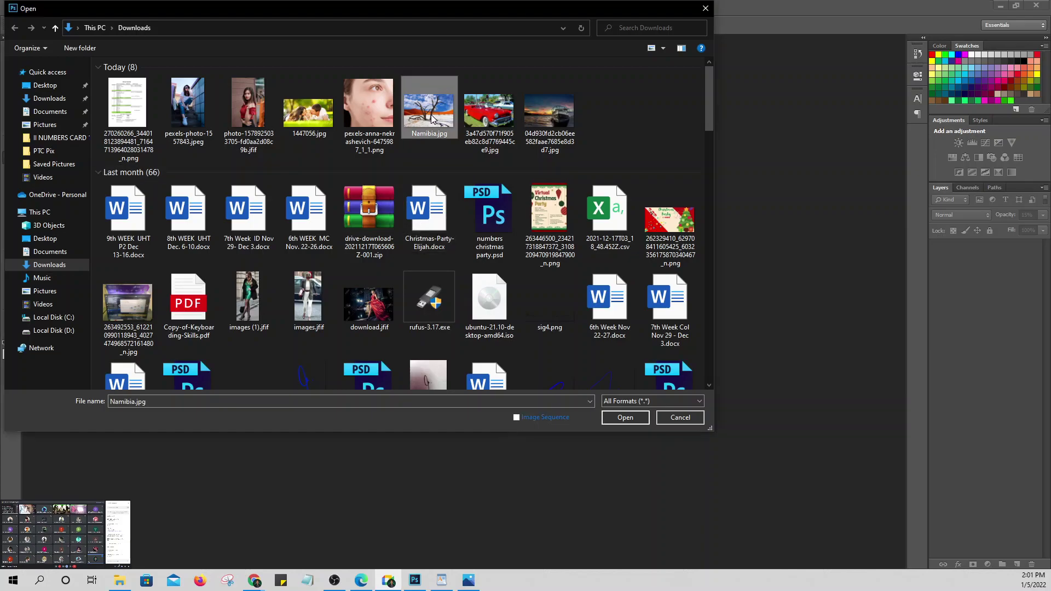
click(627, 418)
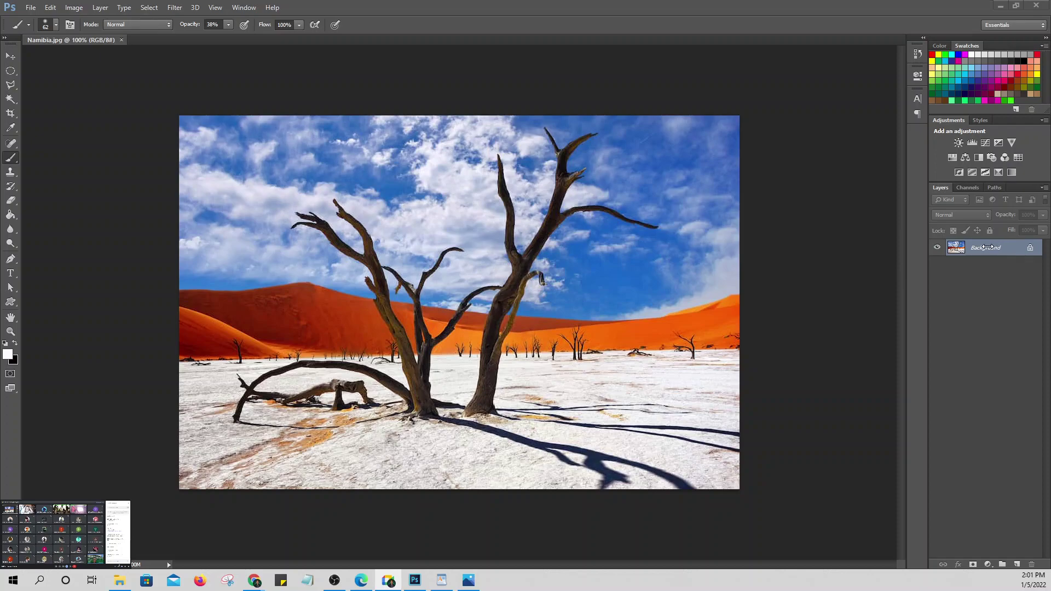
Step: Duplicate the Background layer, hide the original, and activate the Move tool
drag(984, 249, 1017, 559)
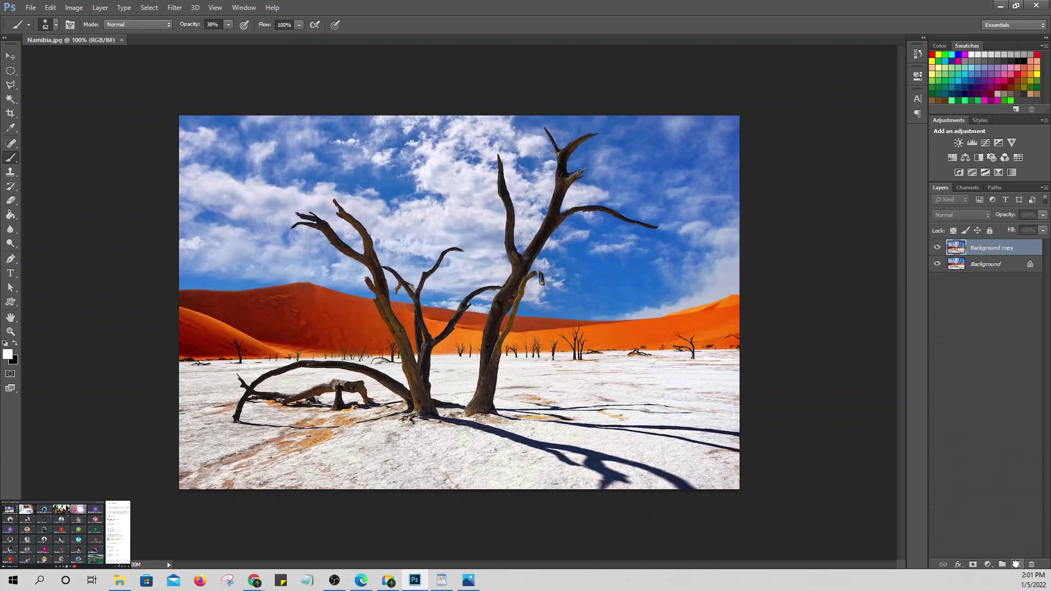
click(937, 265)
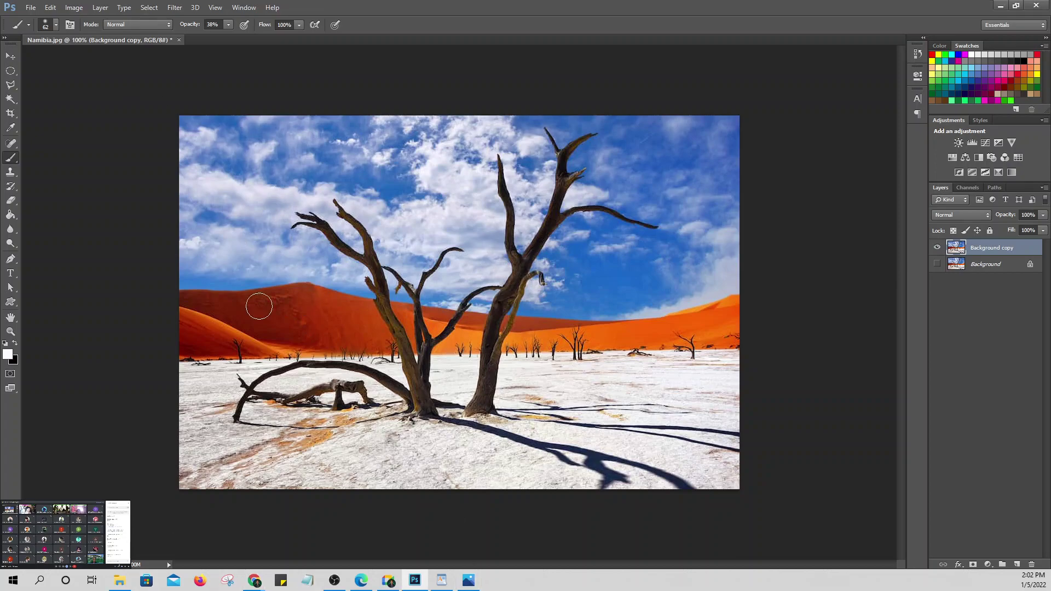
click(10, 55)
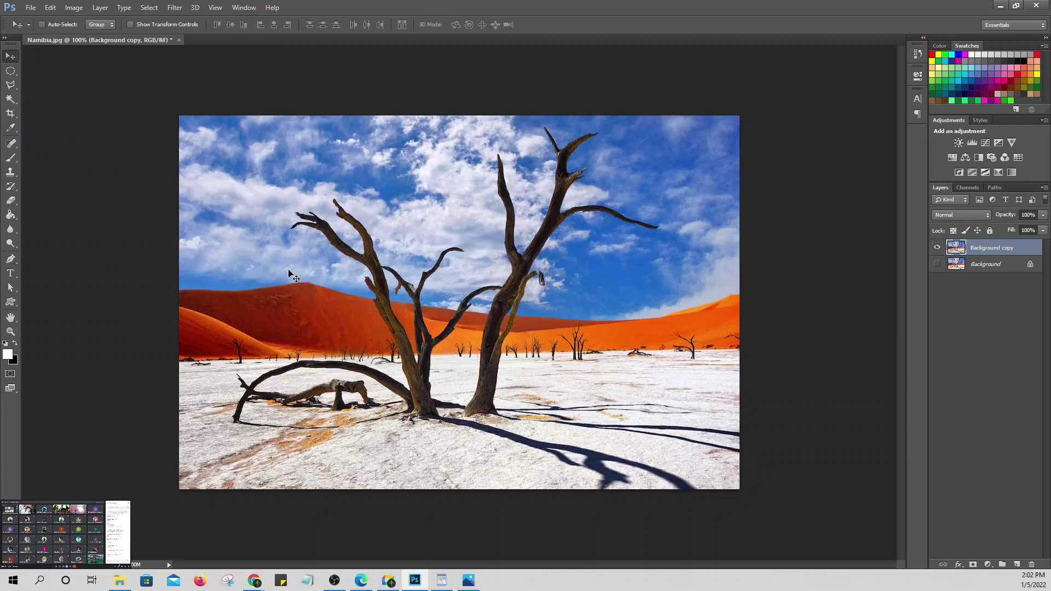
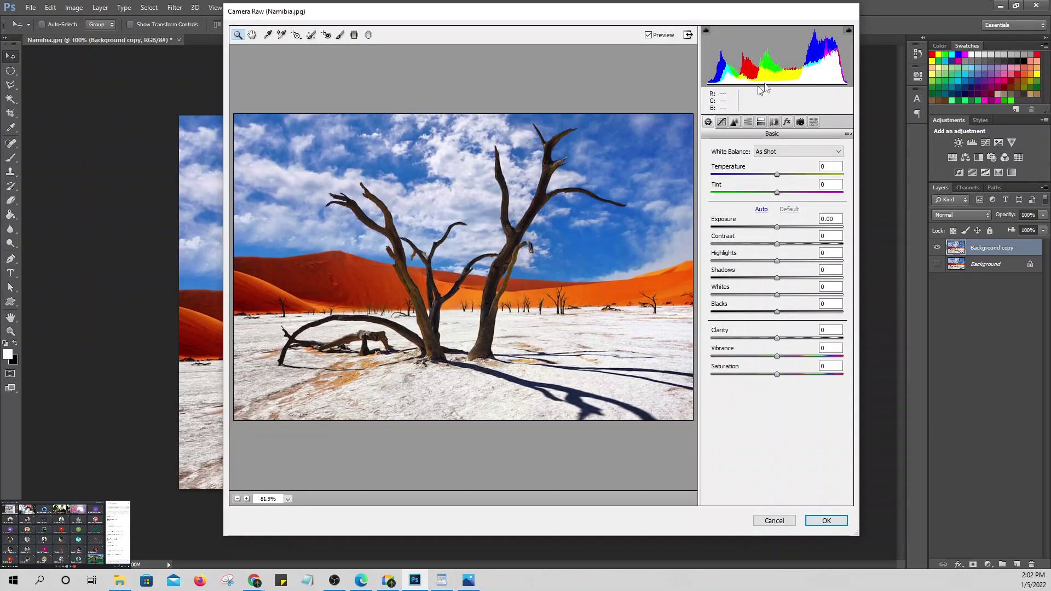
click(775, 521)
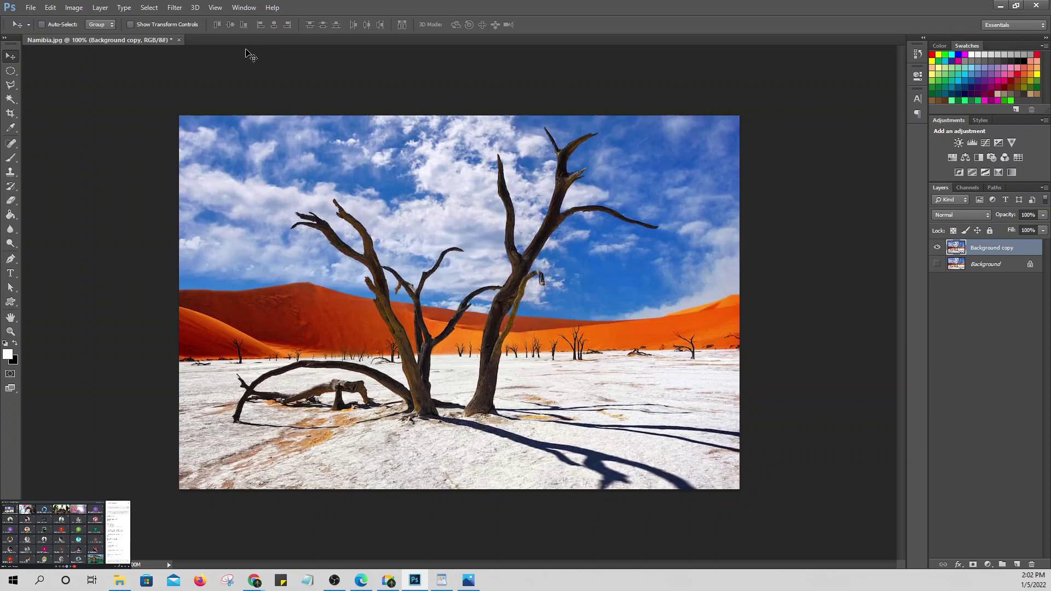
click(174, 7)
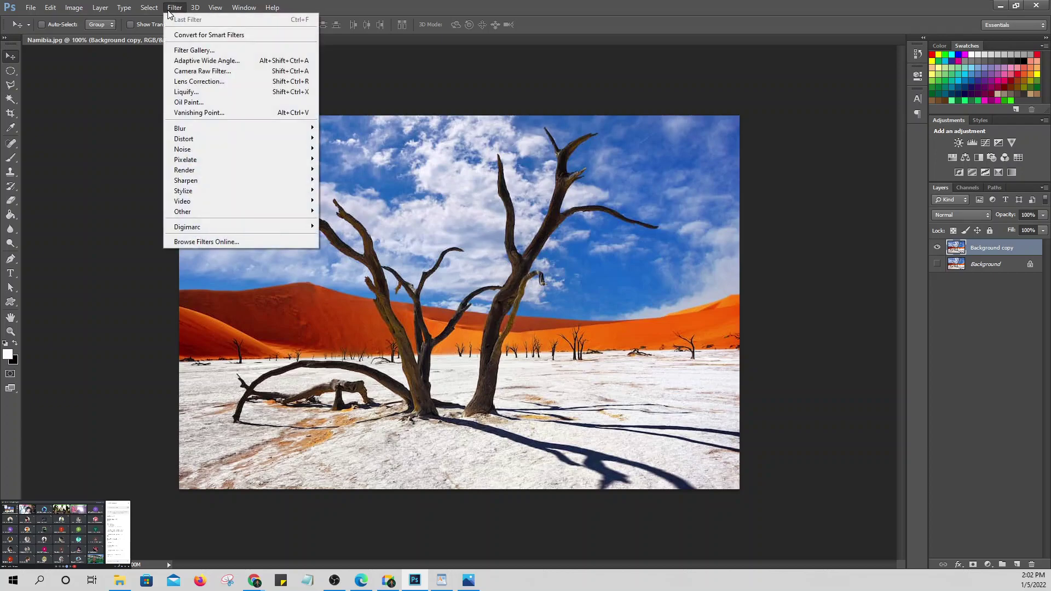
click(203, 72)
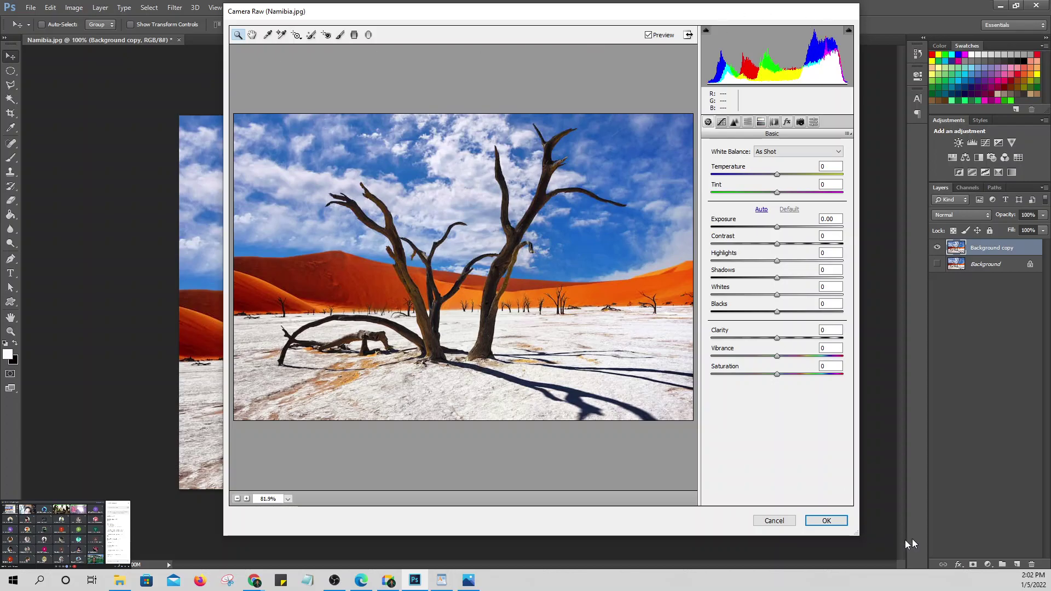
click(774, 521)
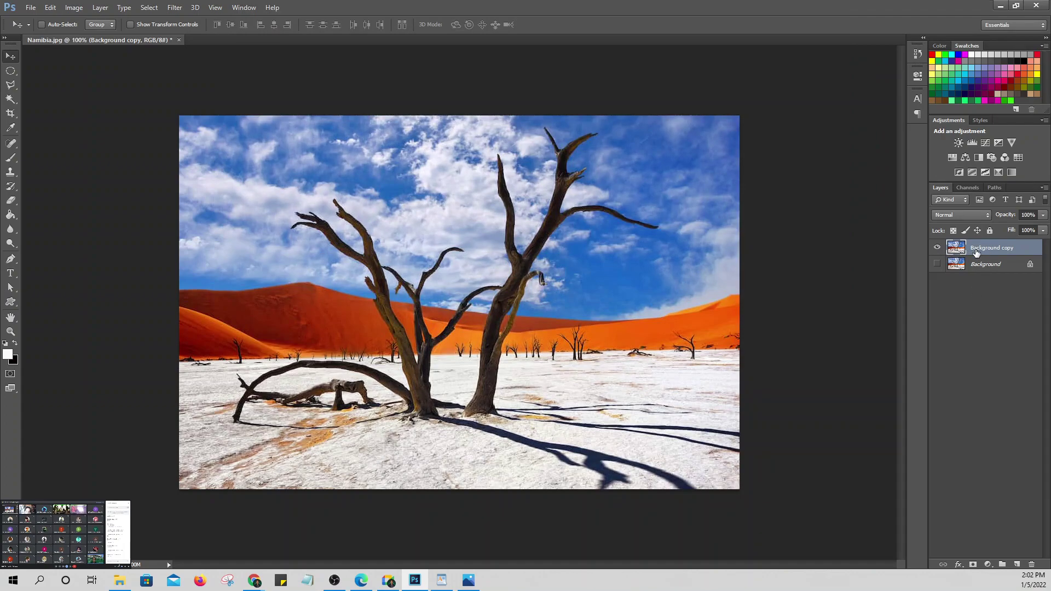
Step: Convert the Background copy layer to a smart object
right_click(977, 252)
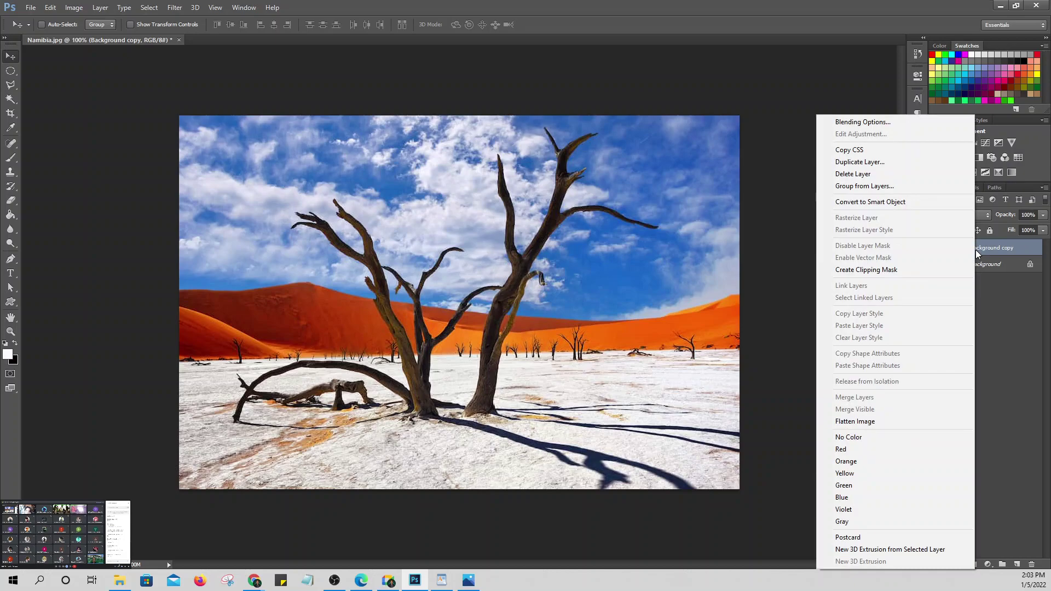
click(866, 204)
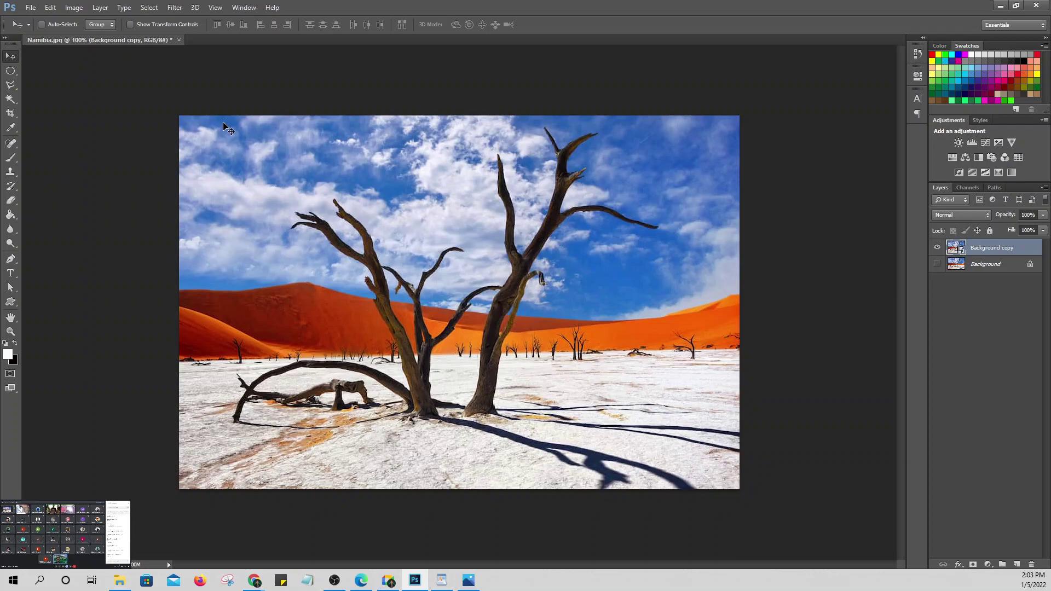
Step: Open the Camera Raw Filter for the Background copy layer and show its HSL / Grayscale settings
key(ctrl+shift+a)
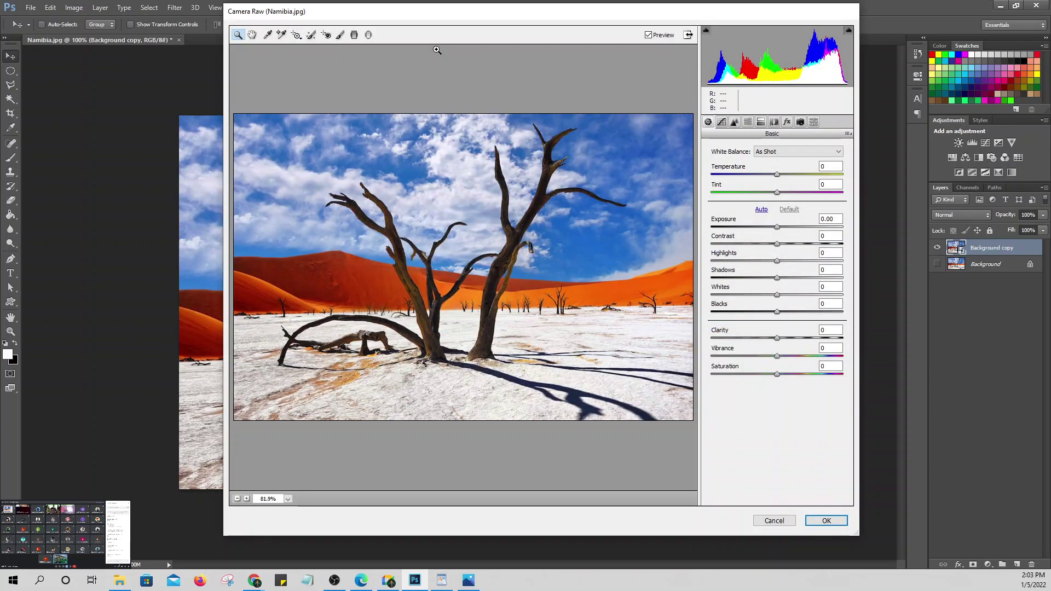
drag(614, 17, 448, 24)
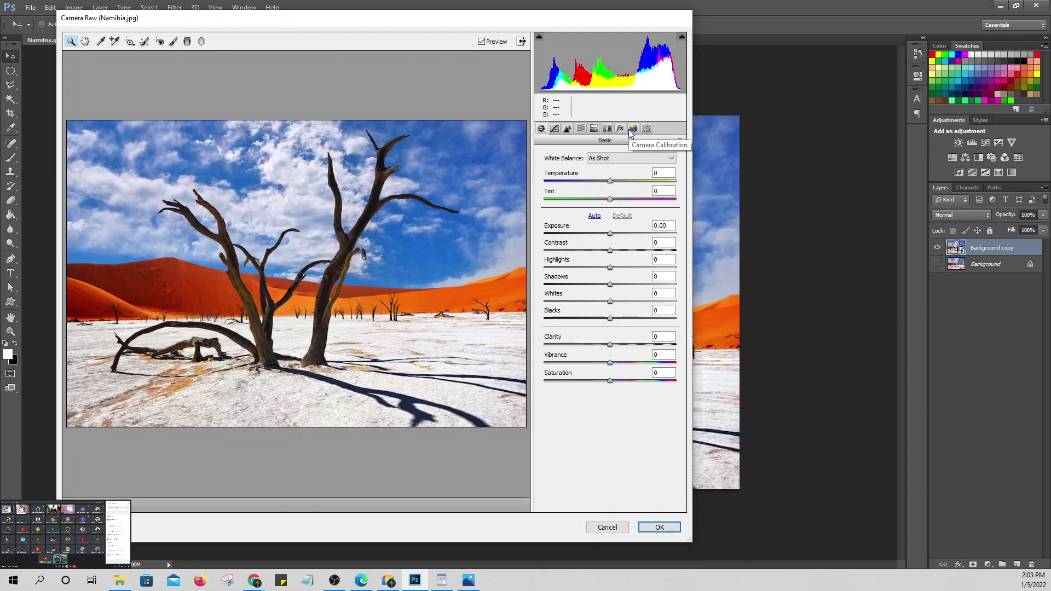
click(582, 131)
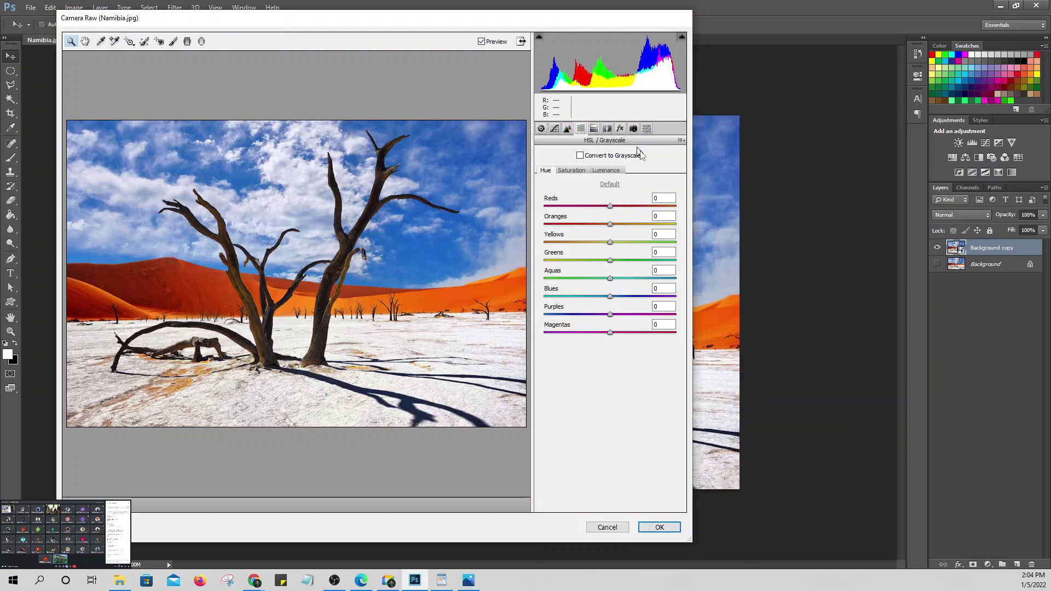
Step: Review the Basic, Tone Curve, Detail and HSL / Grayscale settings, including the Hue, Saturation and Luminance adjustments
click(541, 128)
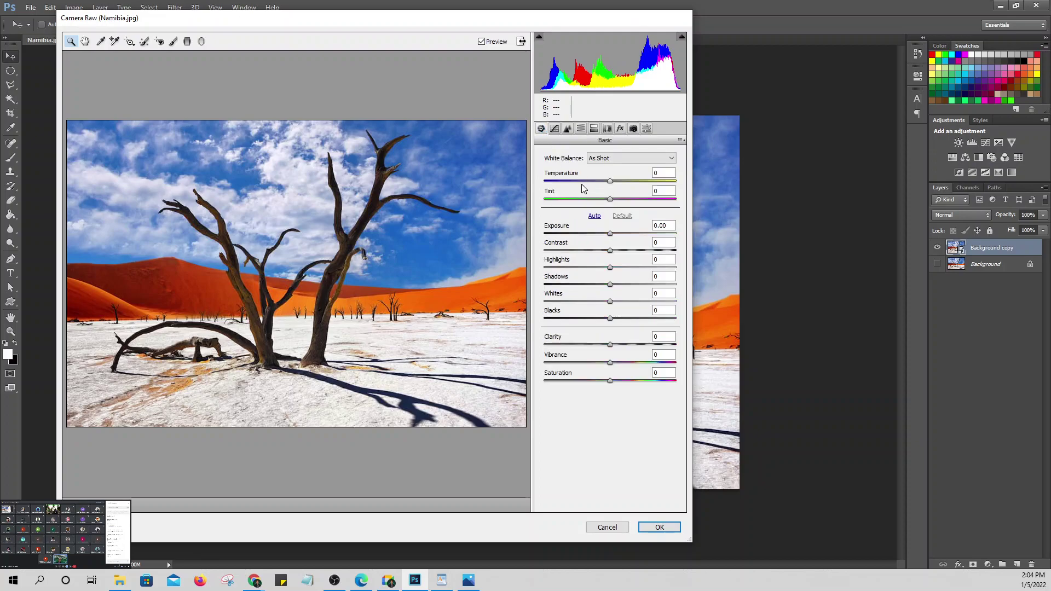
click(555, 130)
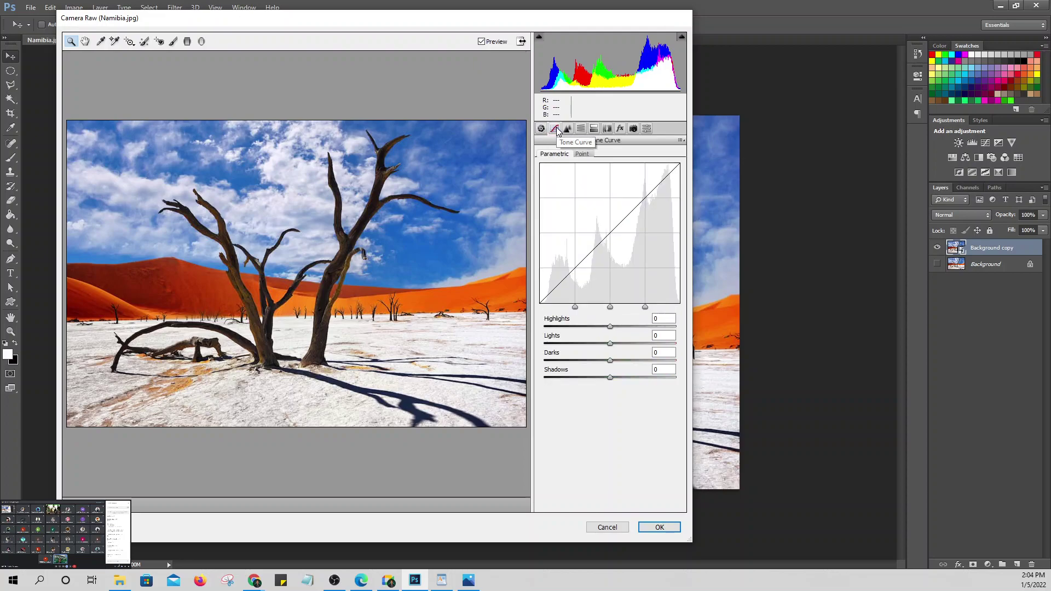
click(568, 128)
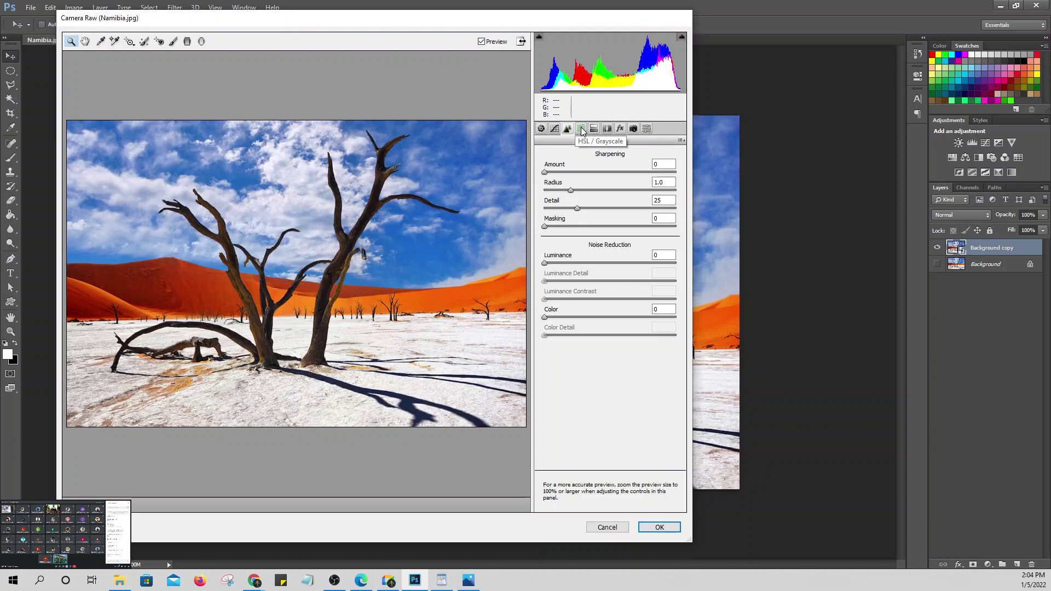
click(581, 129)
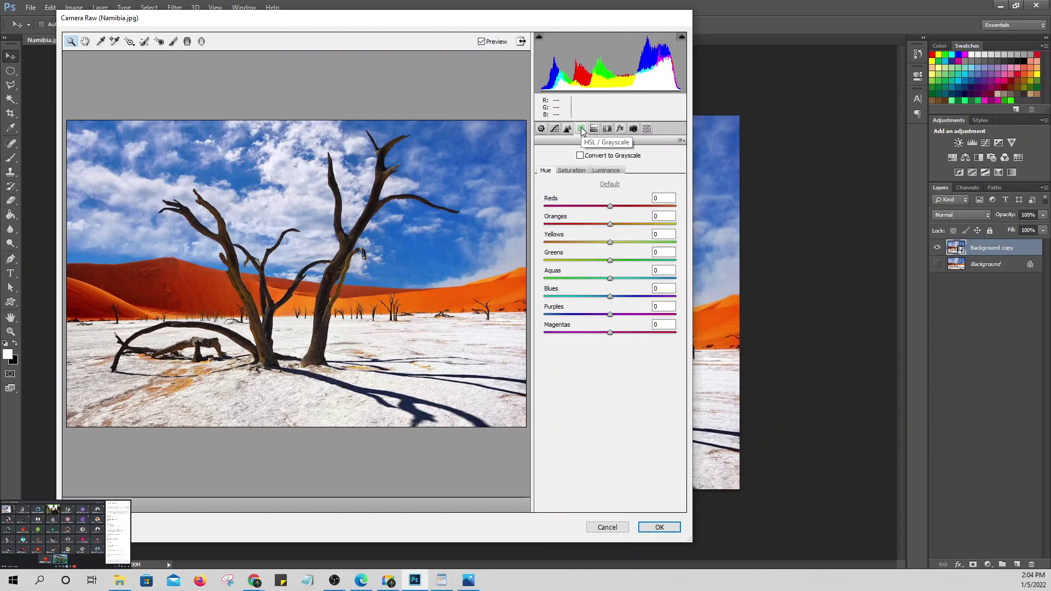
click(612, 171)
click(572, 170)
click(547, 171)
click(572, 172)
click(607, 172)
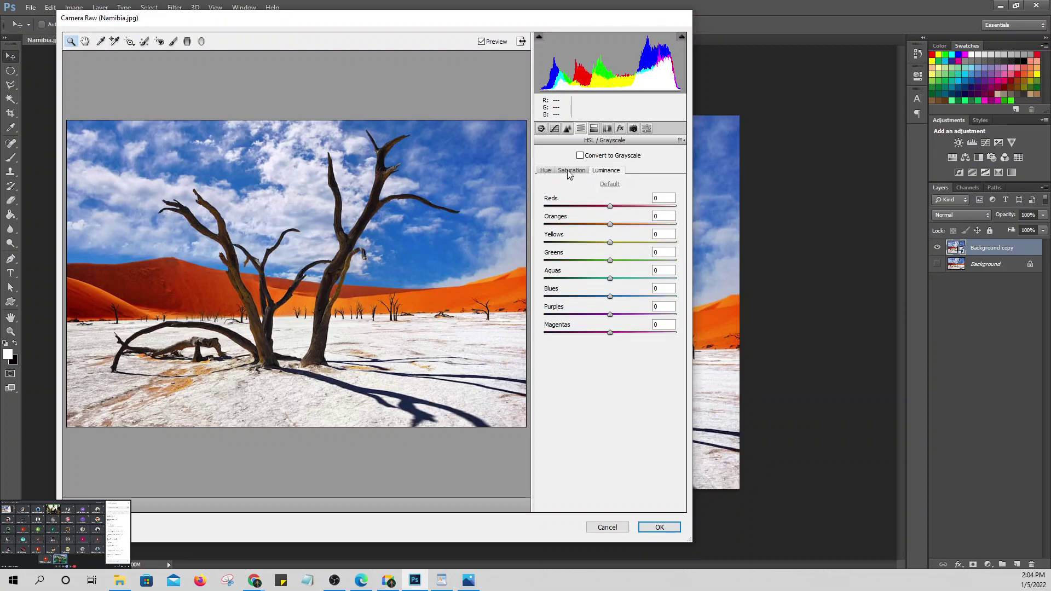
click(546, 171)
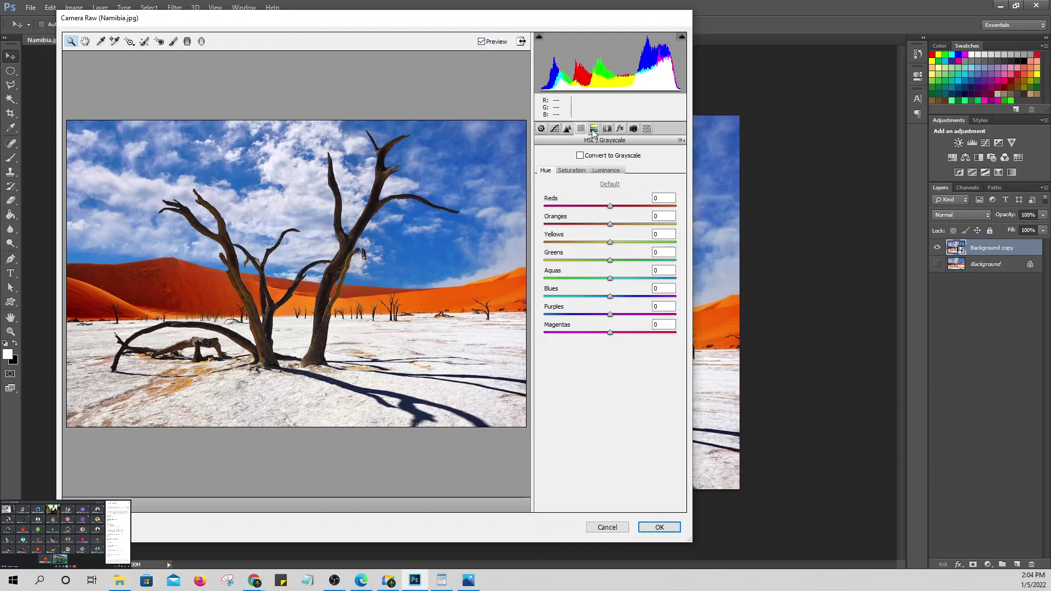
Step: Review the Split Toning, Lens Corrections, Effects, Camera Calibration and Presets settings of the Camera Raw Filter
click(593, 129)
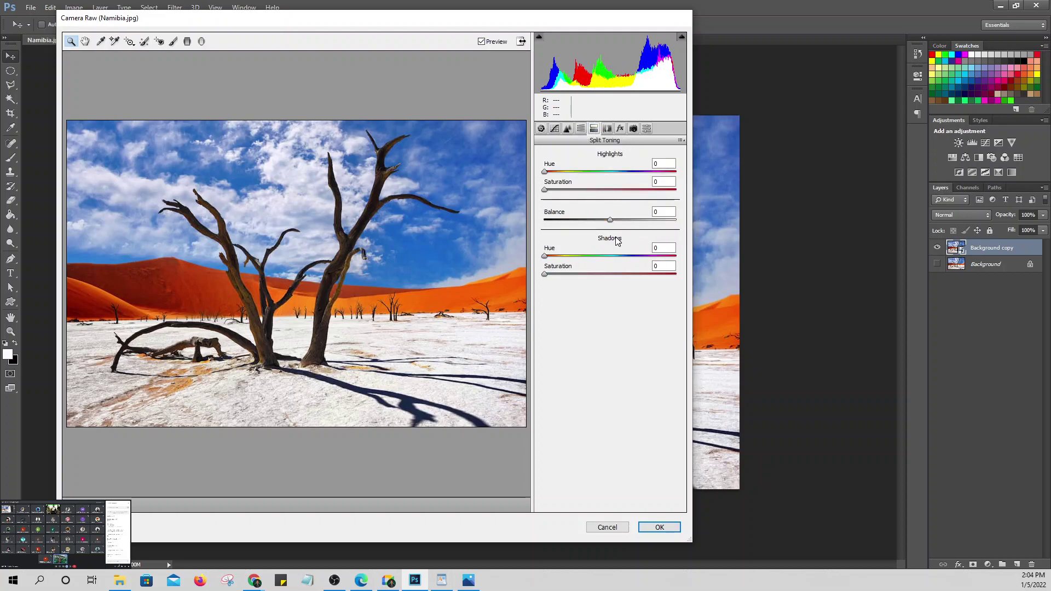
click(608, 129)
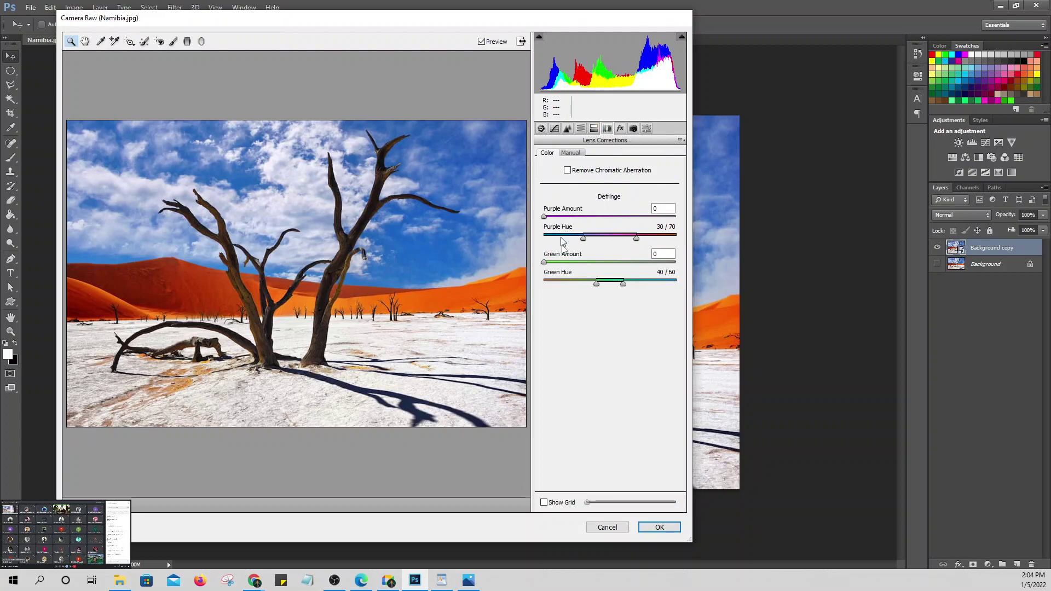
click(622, 130)
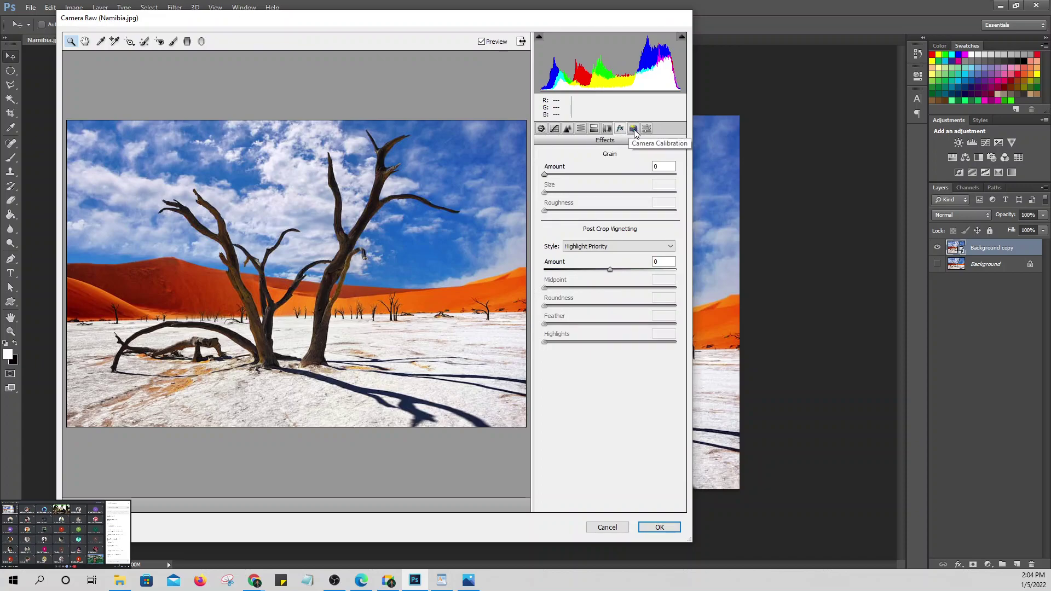
click(634, 129)
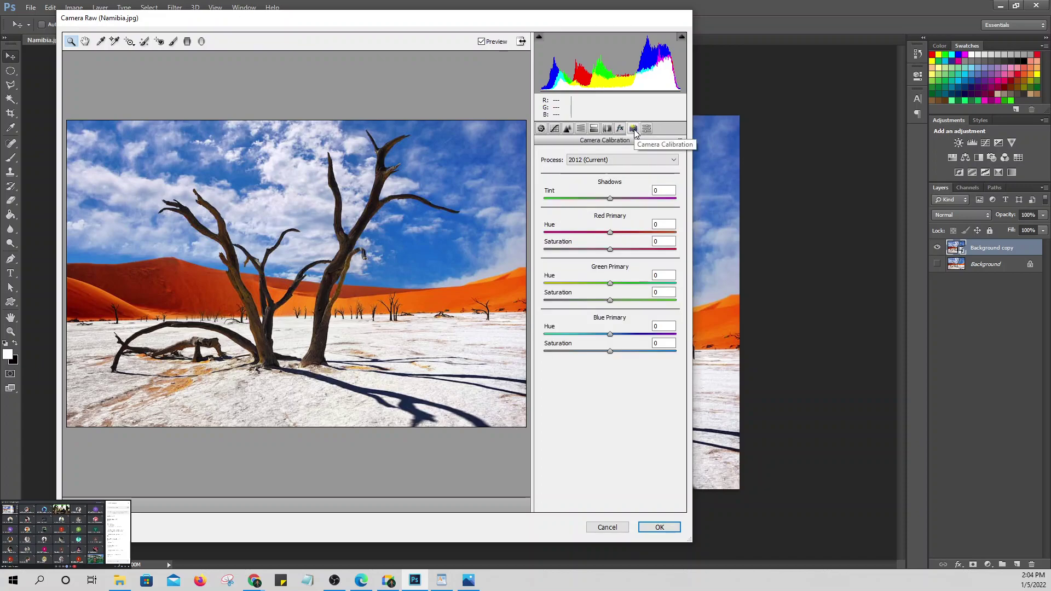
click(646, 130)
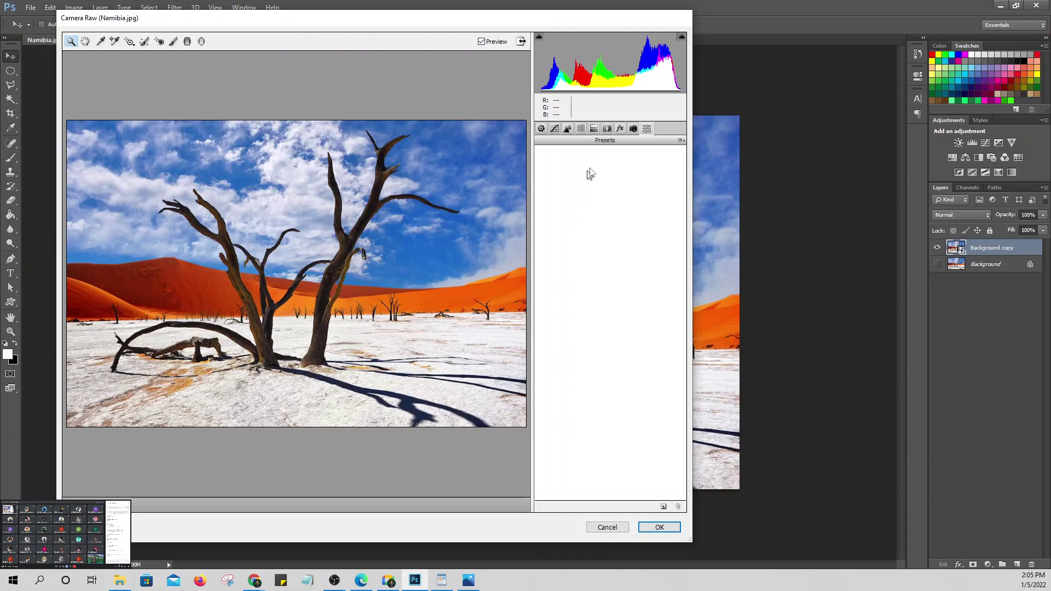
click(620, 128)
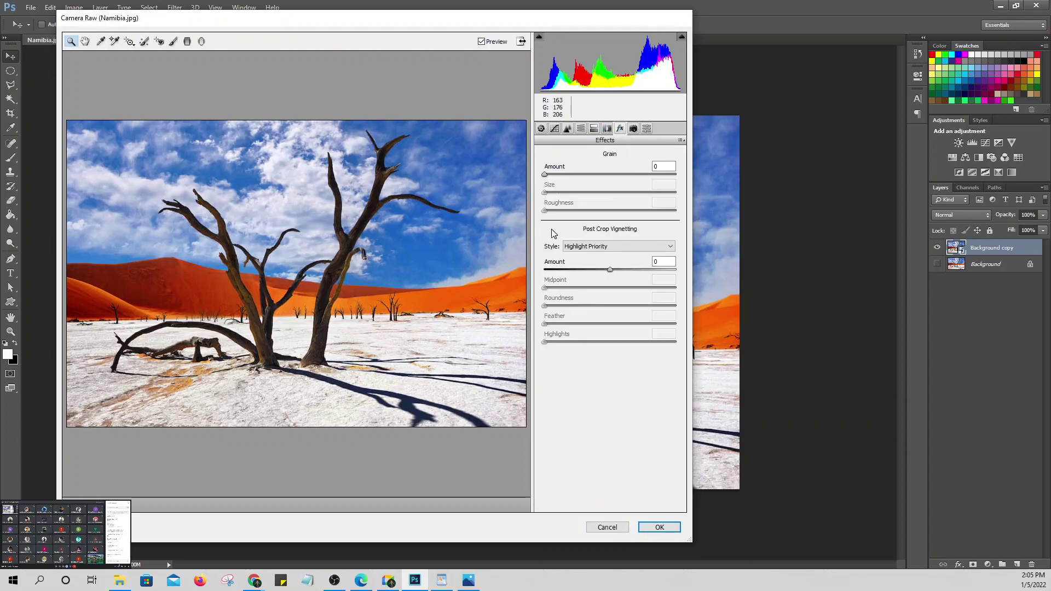
click(646, 128)
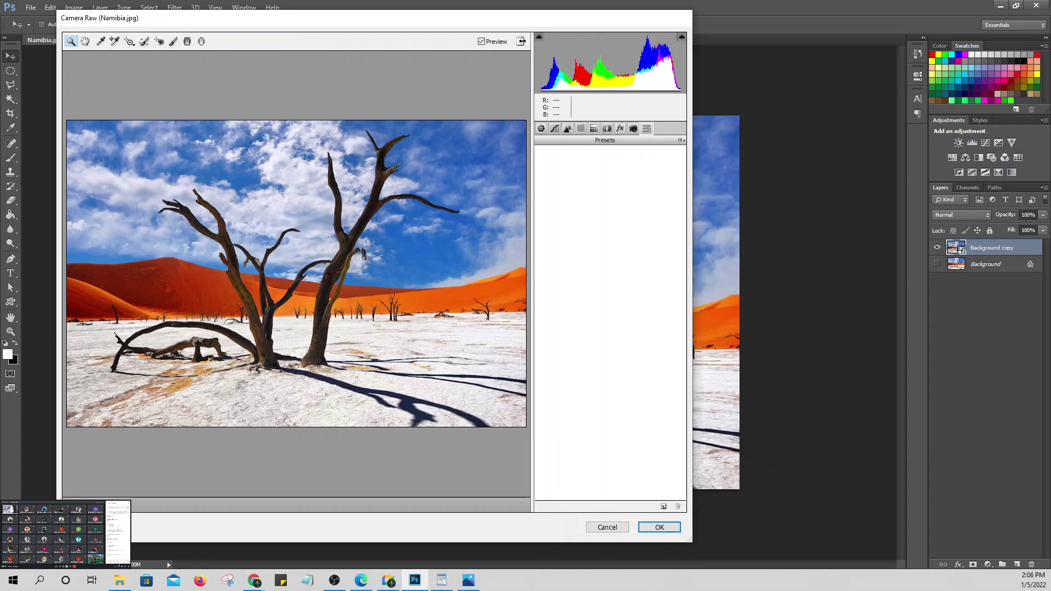
key(Return)
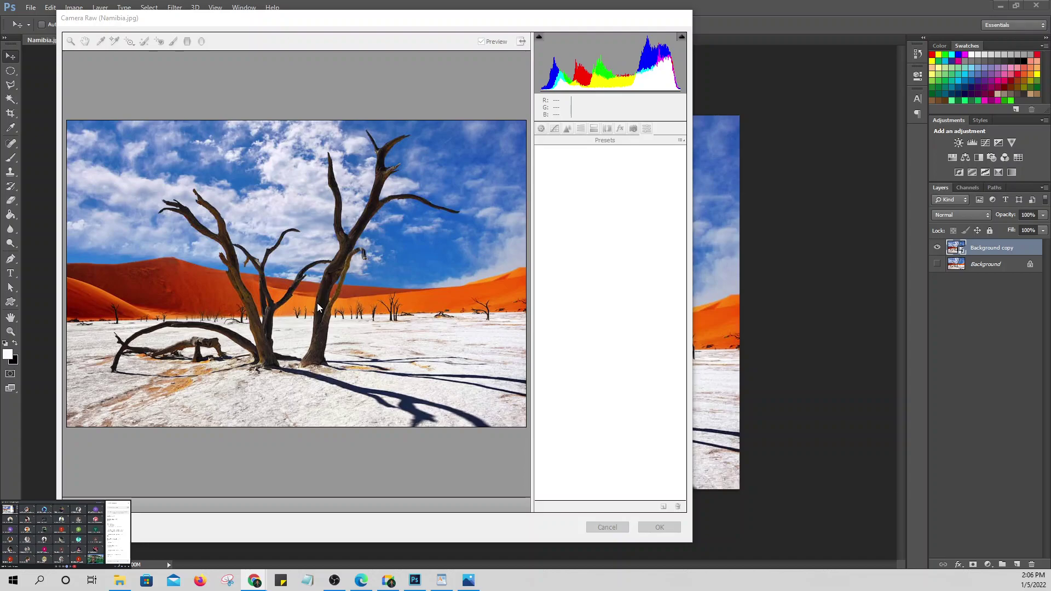
Step: Convert the photo to grayscale in the HSL / Grayscale settings
click(594, 130)
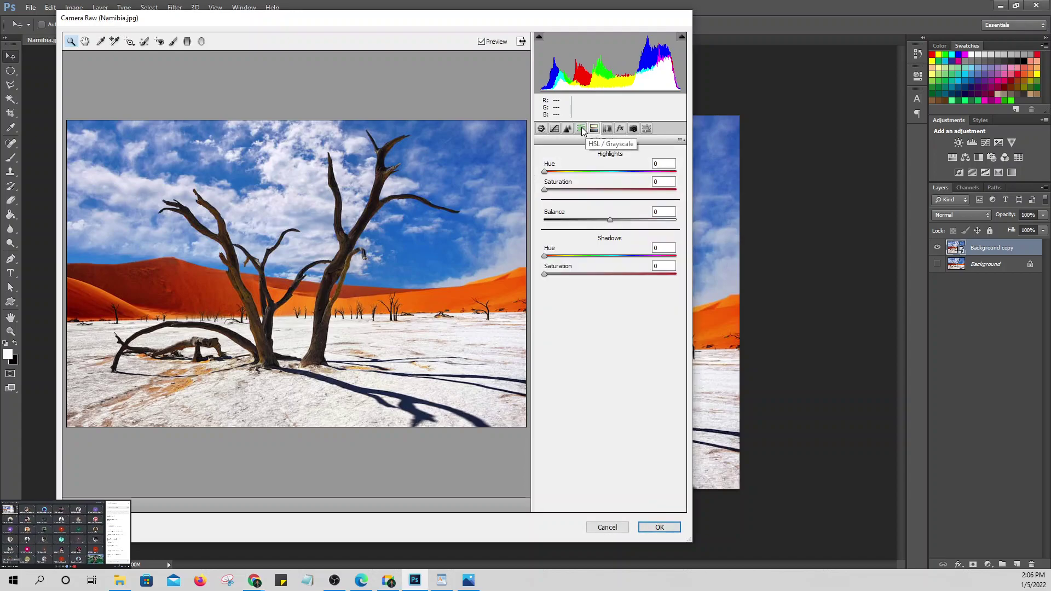
click(581, 130)
click(580, 156)
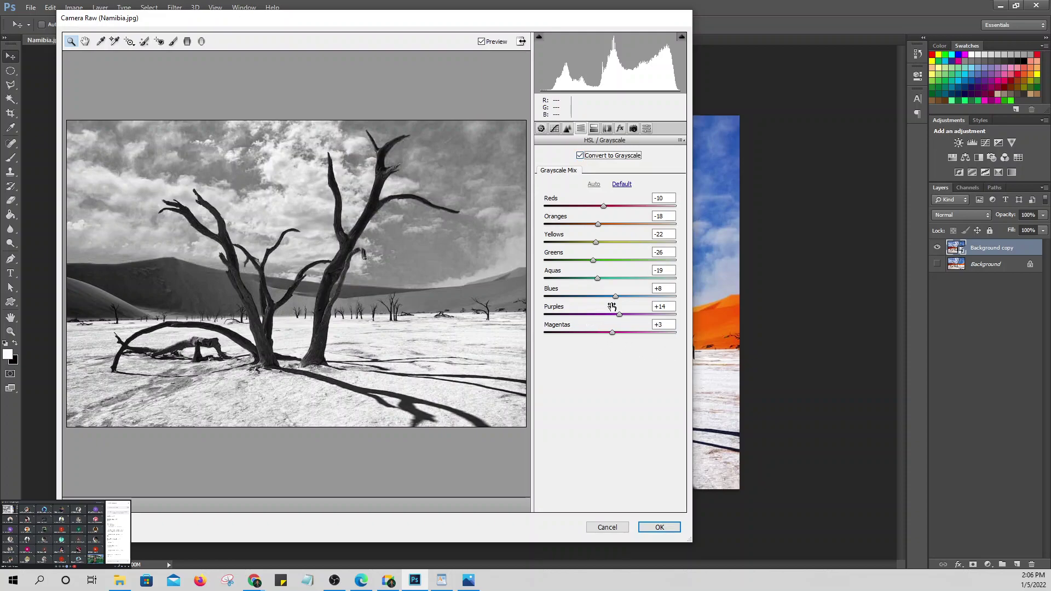
Step: Set the grayscale mix to Blues -85, Greens +90 and Yellows +20
drag(616, 298, 602, 301)
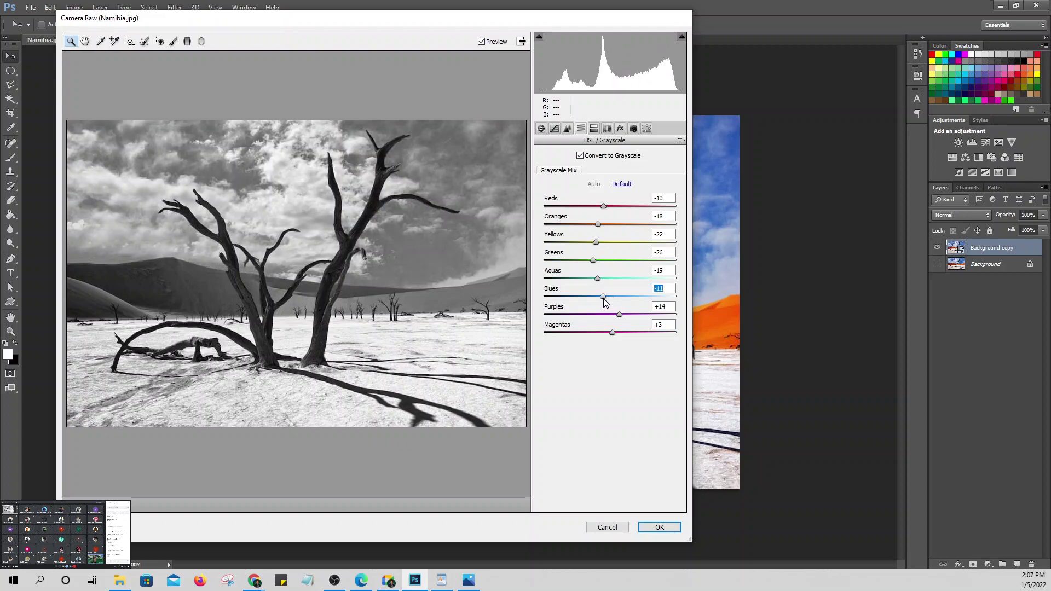
text(-85)
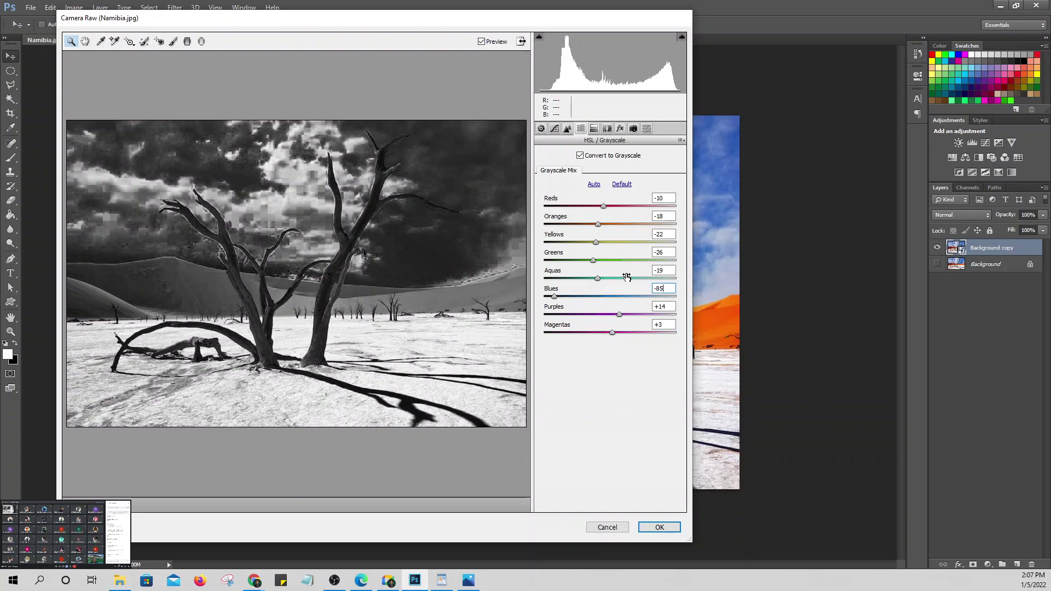
click(667, 254)
text(90)
click(662, 235)
text(+20)
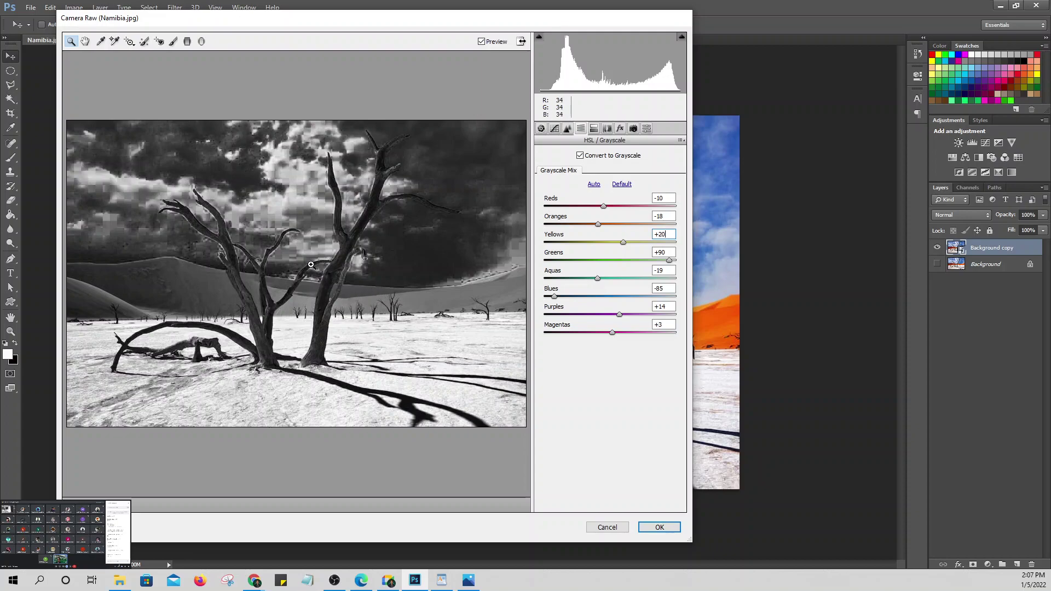
Step: Add film grain in the Effects settings with Amount 15, Size 20 and Roughness 80
click(620, 129)
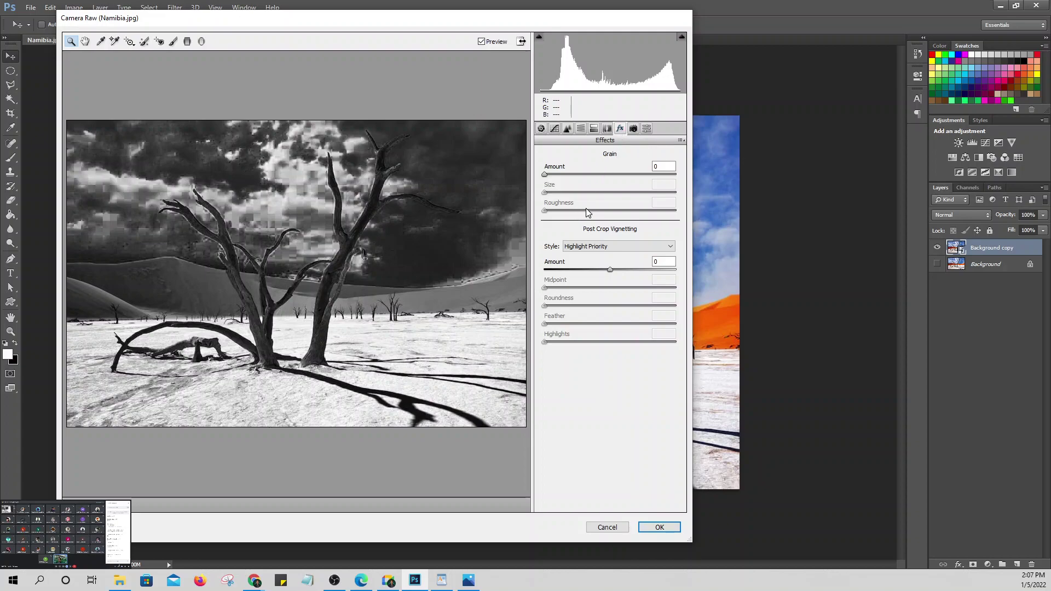
click(660, 169)
text(15)
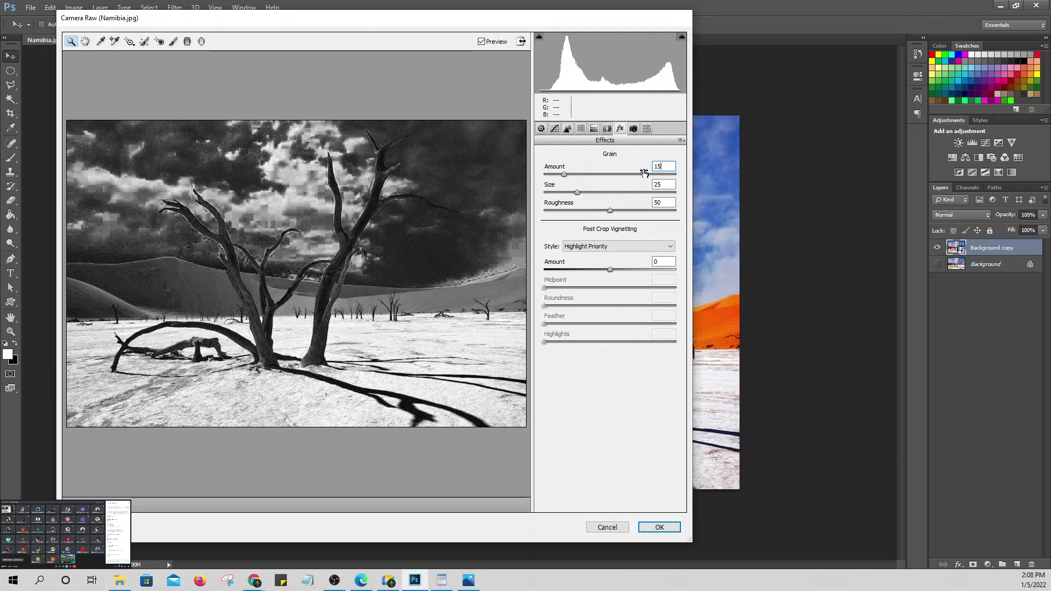
key(Tab)
text(20)
key(Tab)
text(80)
click(299, 317)
click(288, 297)
click(288, 298)
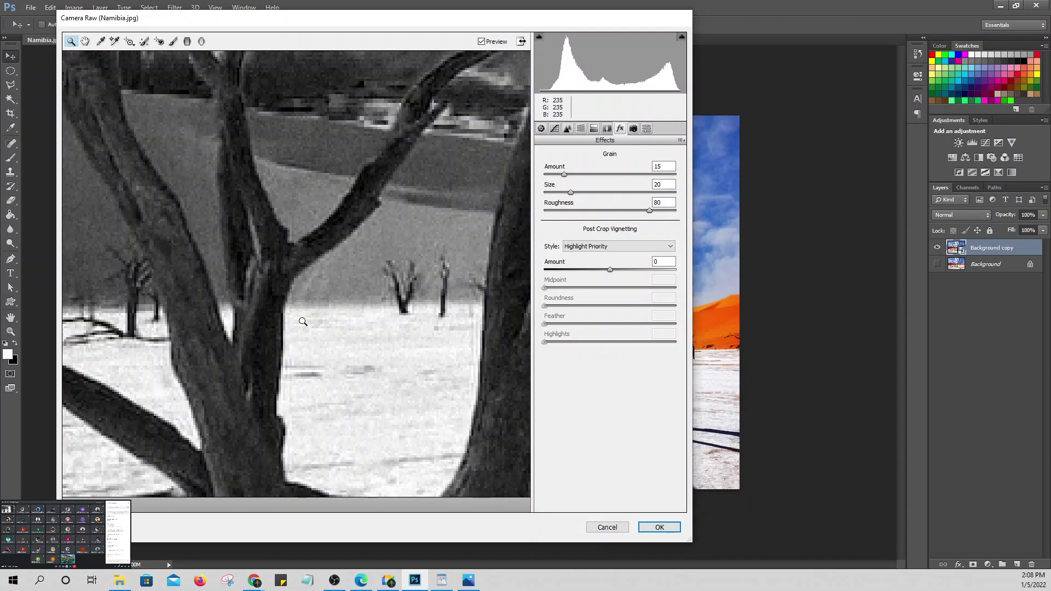
click(110, 505)
click(119, 491)
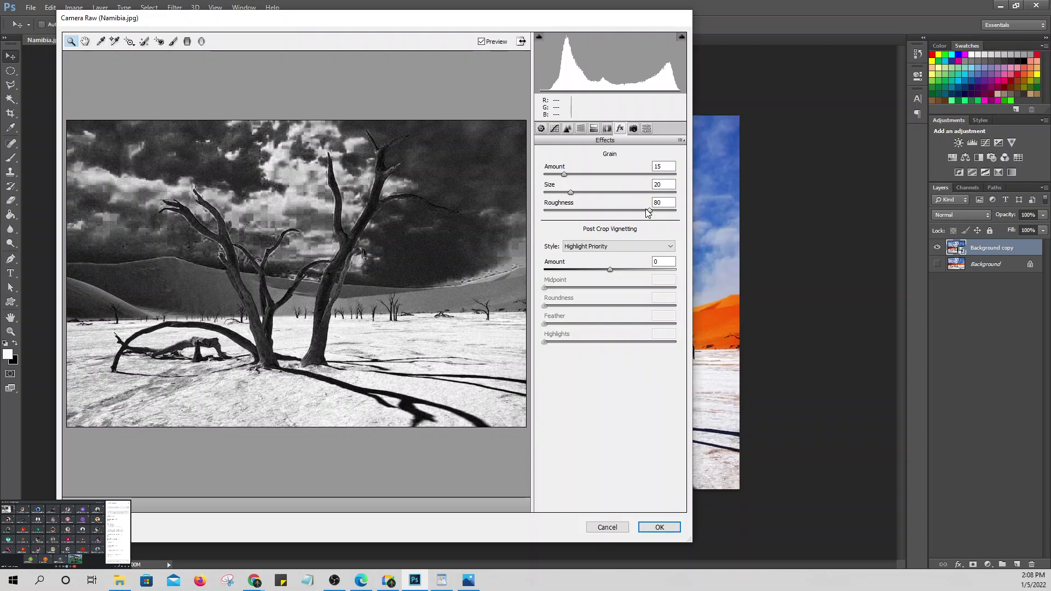
Step: Try a grain Amount of 30 and set it back to 15
click(661, 167)
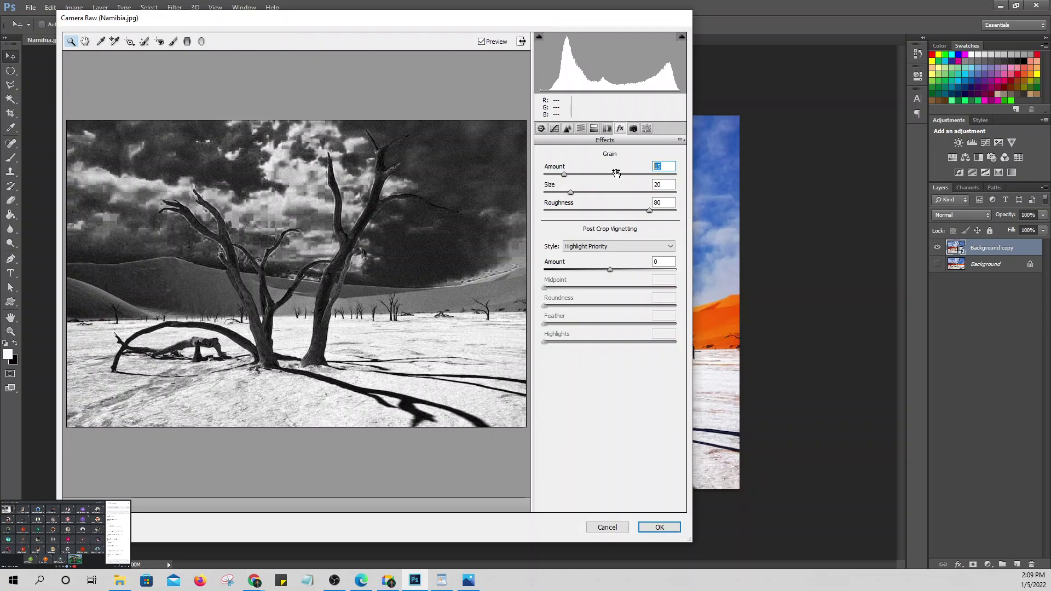
text(30)
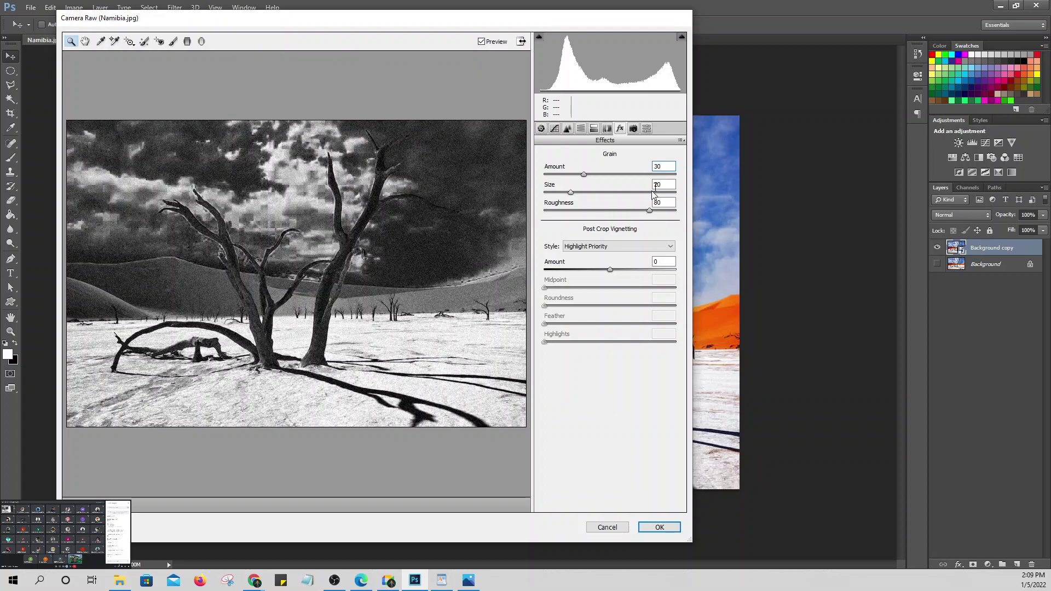
double_click(664, 167)
text(15)
Step: Add a post-crop vignette with Amount -30, Midpoint 40 and Roundness -35, and apply the Camera Raw Filter
double_click(663, 262)
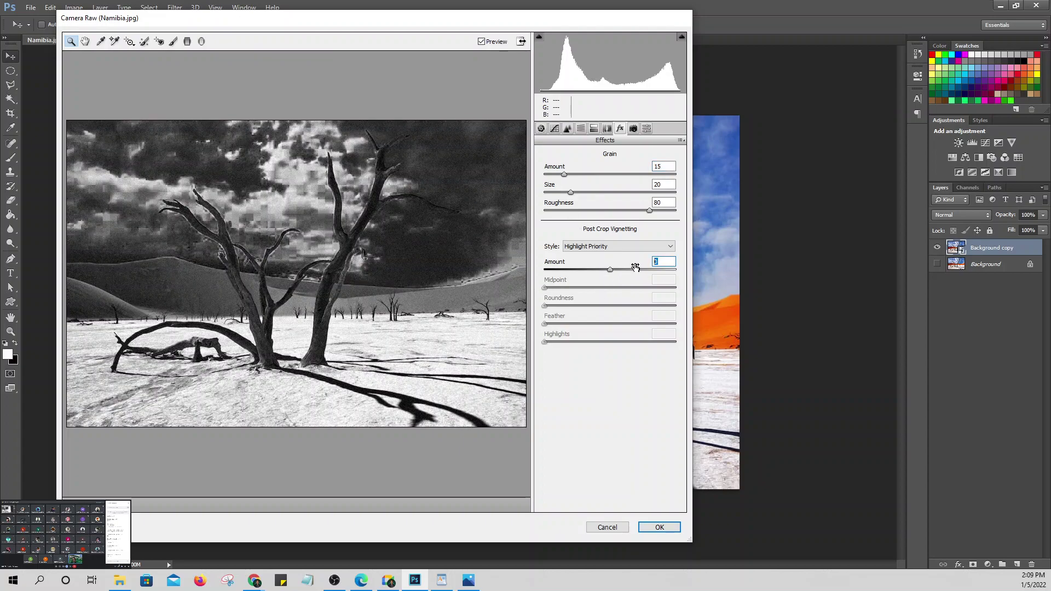
text(-30)
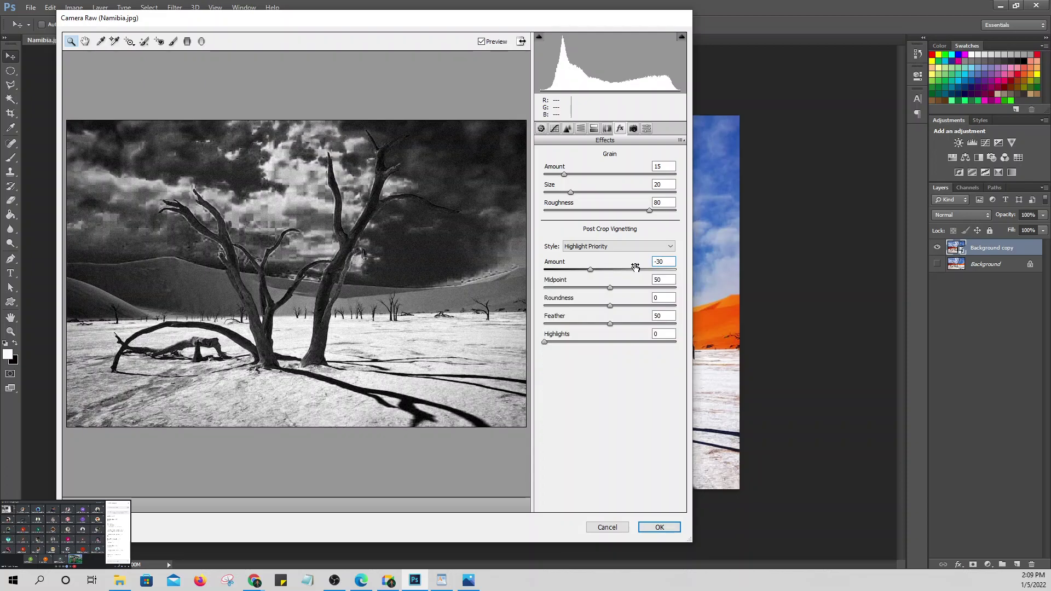
click(627, 248)
click(631, 253)
click(636, 282)
text(40)
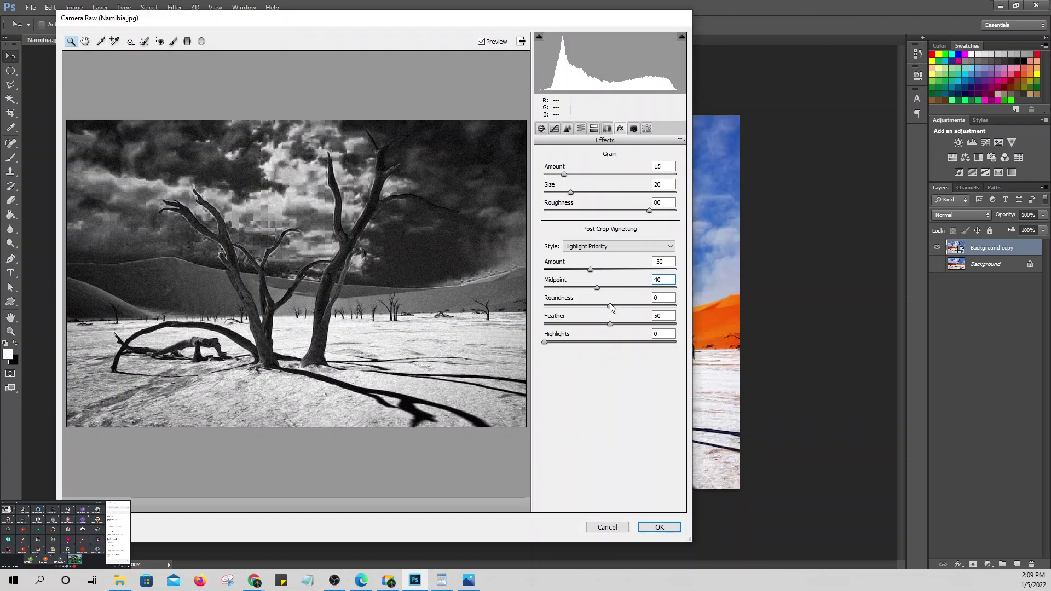
key(Tab)
text(-35)
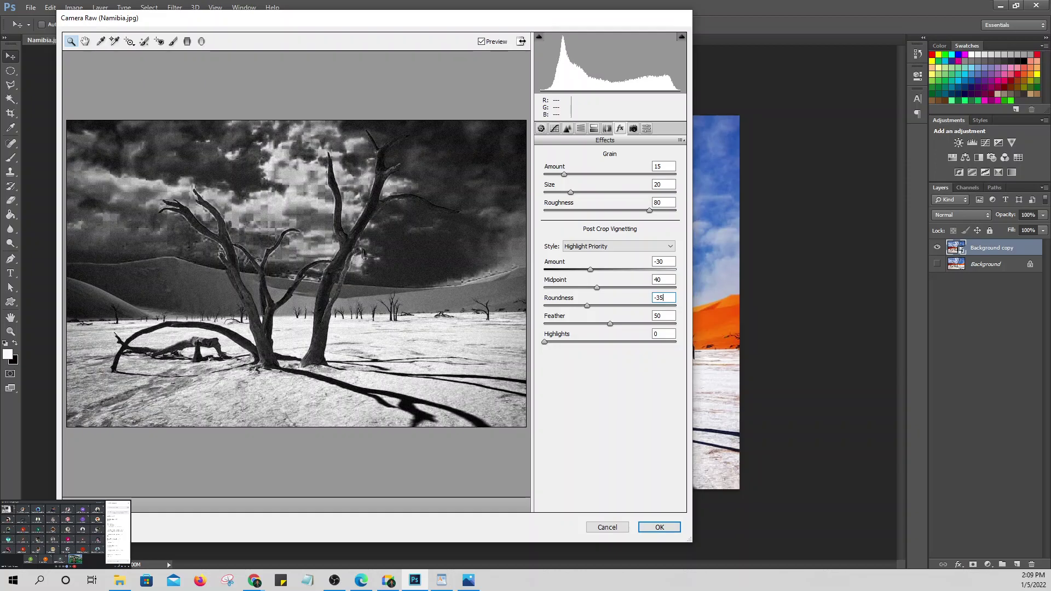
click(658, 527)
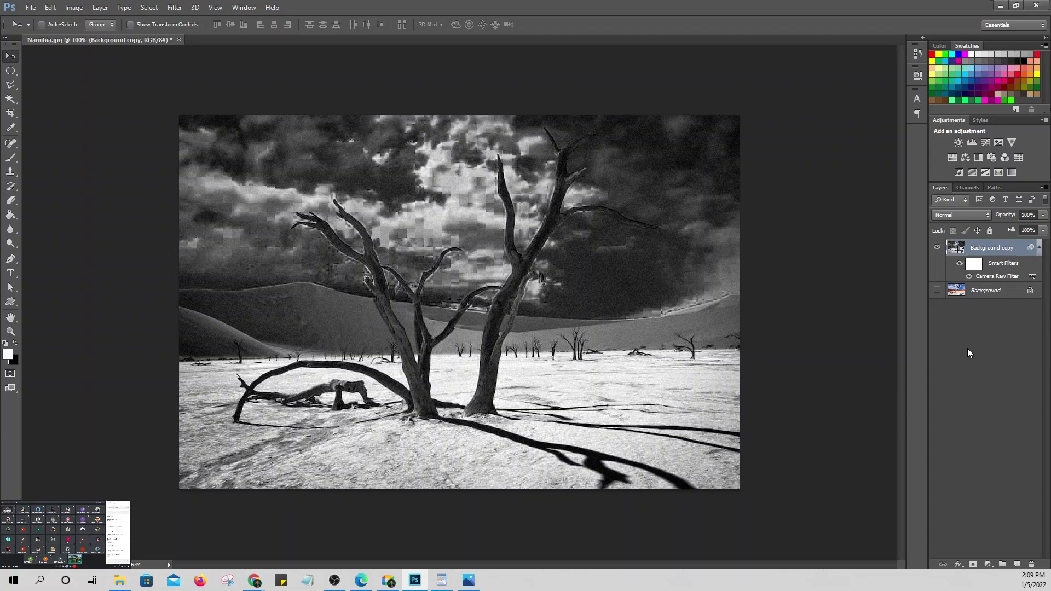
Step: Make the Background layer visible and toggle the Background copy layer to compare the infrared version with the original
click(938, 248)
click(938, 249)
click(937, 290)
click(937, 249)
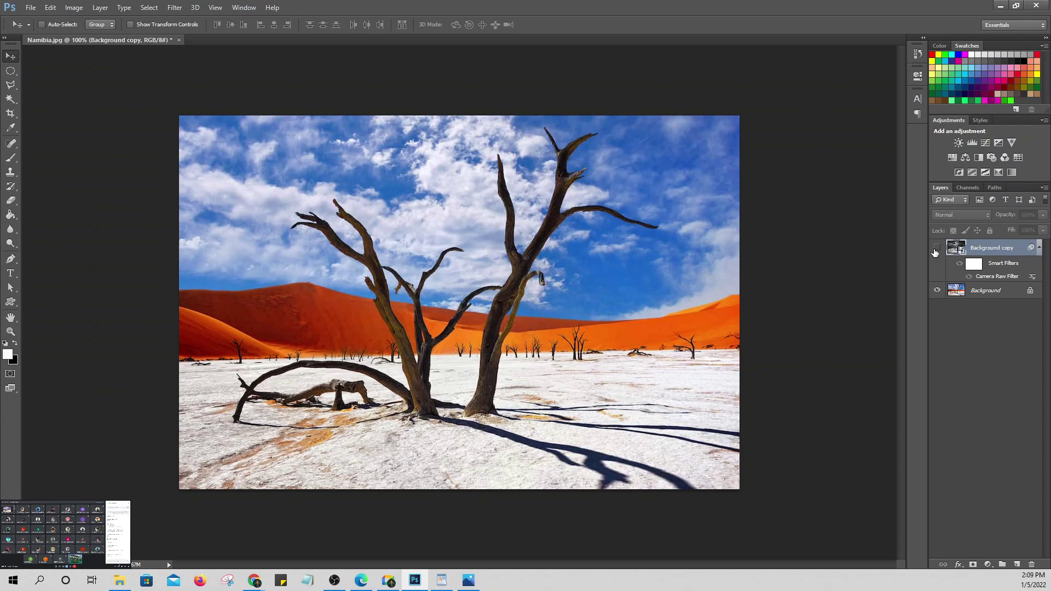
click(935, 250)
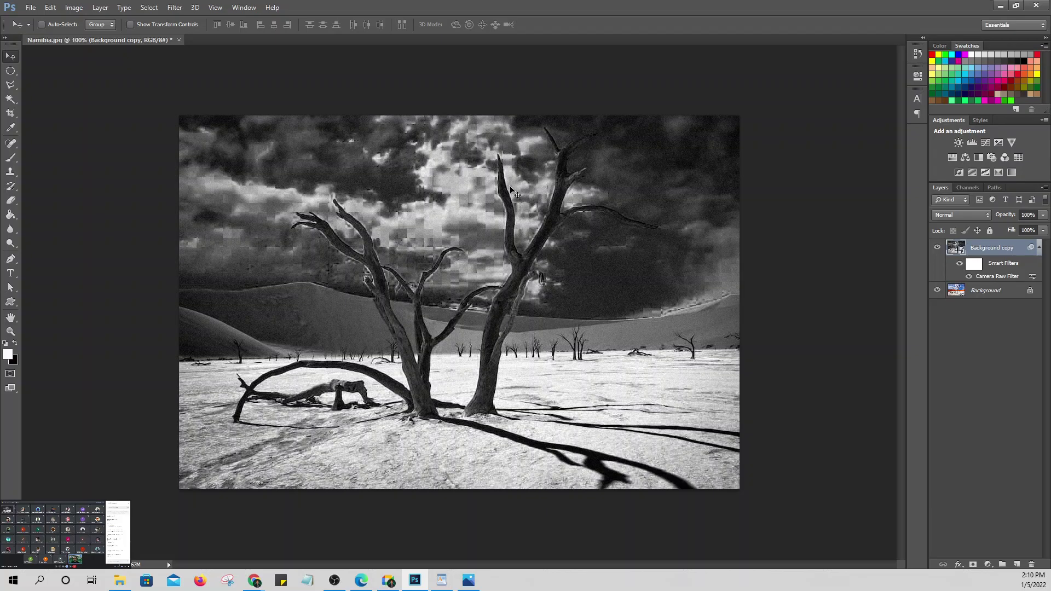
Step: Duplicate the Background layer with the infrared copy hidden, and open the Camera Raw Filter on the duplicate
click(937, 248)
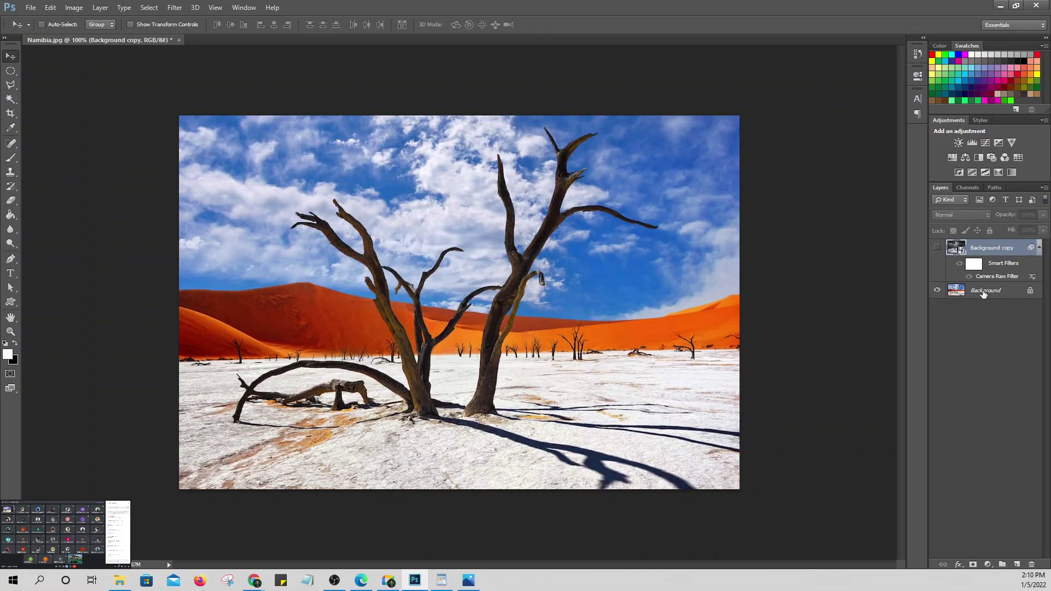
click(984, 294)
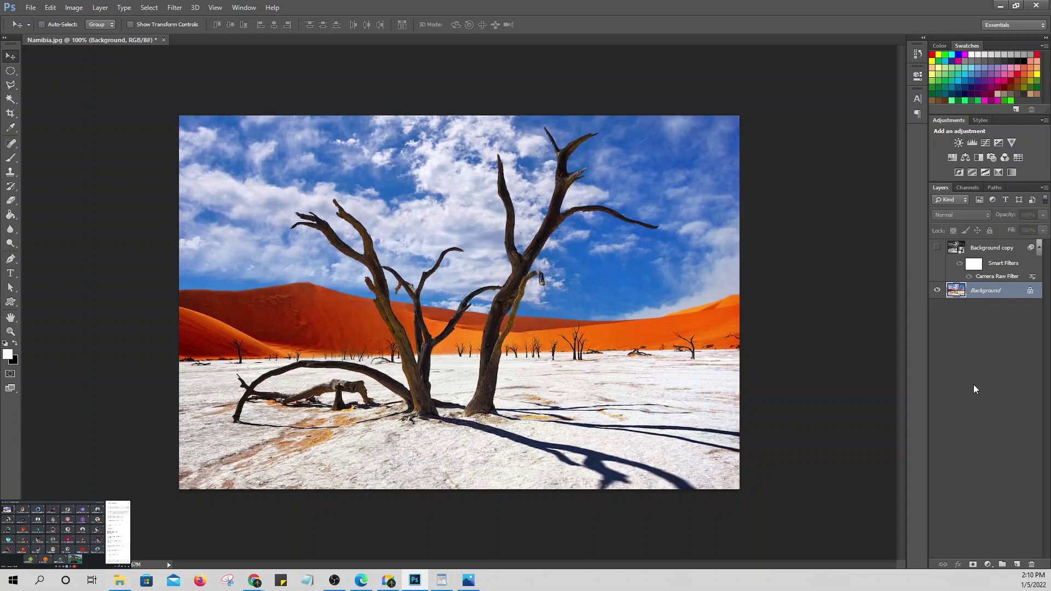
drag(986, 295, 1017, 565)
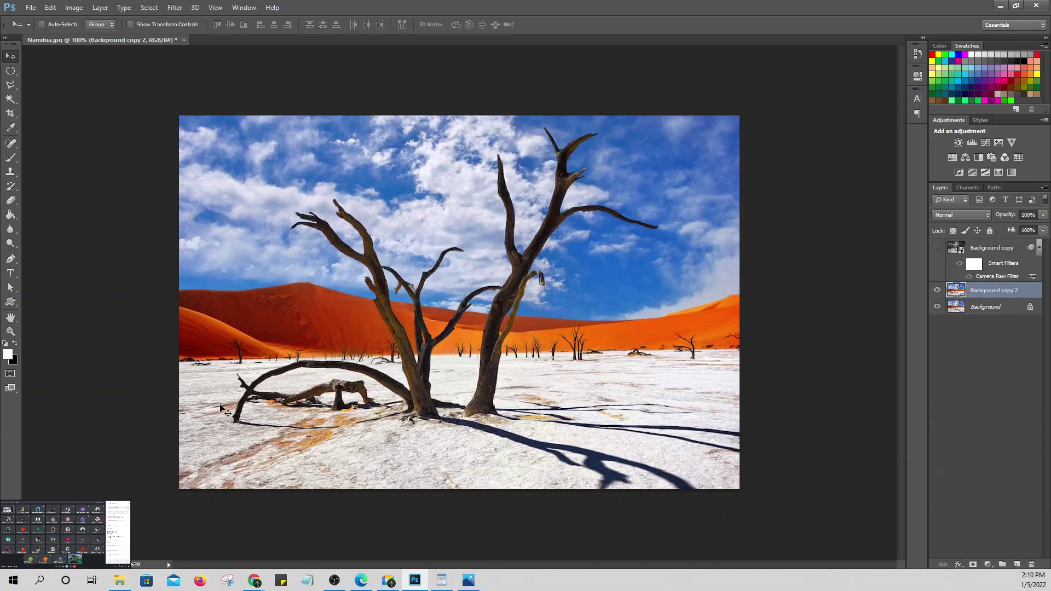
key(ctrl+shift+a)
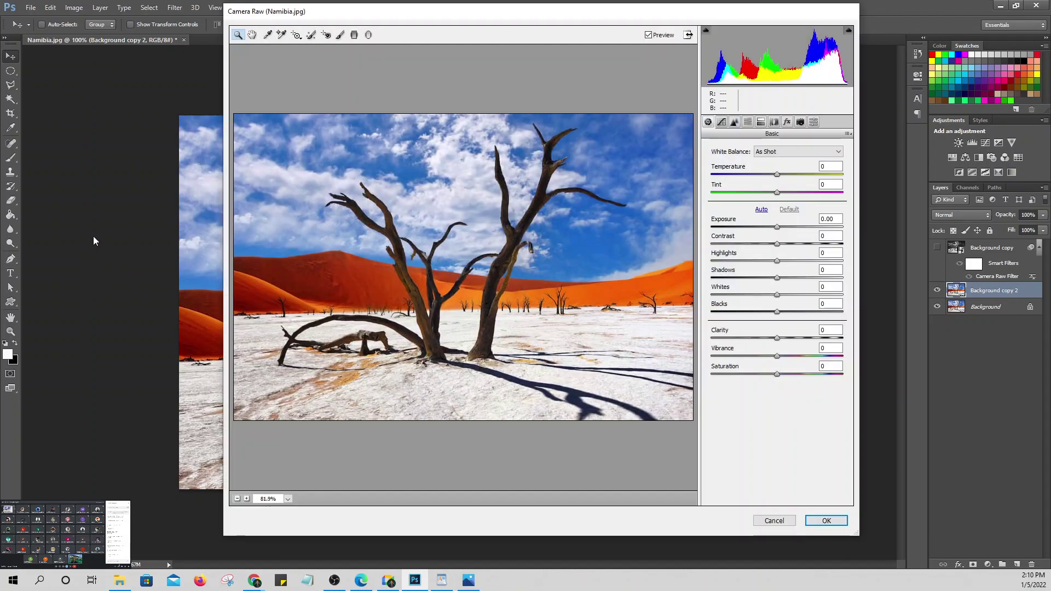
drag(443, 21, 275, 19)
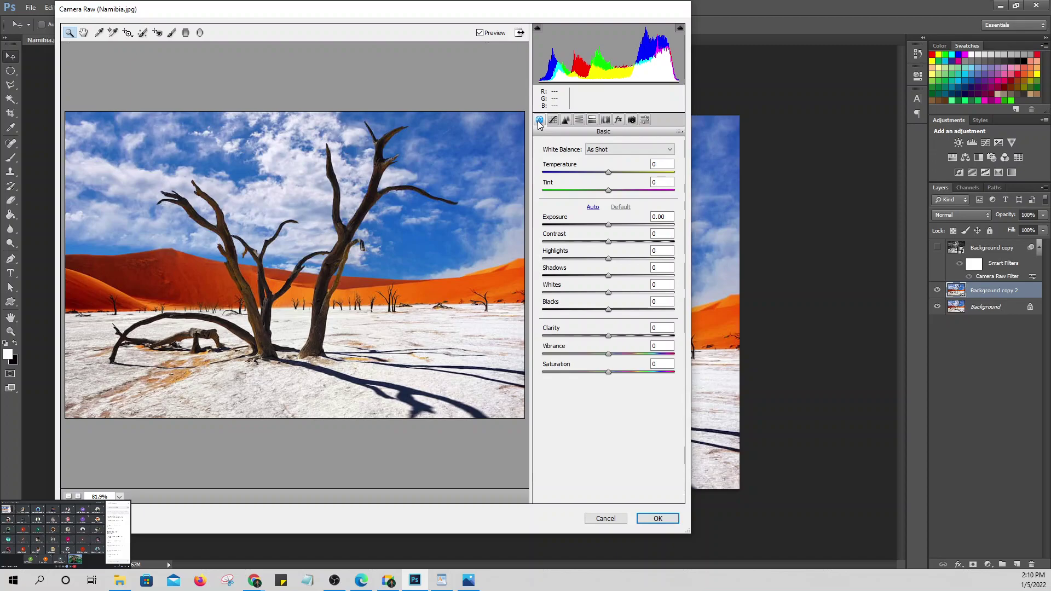
Step: Try Temperature +26, Tint -14, Exposure +0.80, Highlights -15, Shadows +20, Blacks -14 and a higher Clarity, and cancel the filter
mouse_move(607, 174)
mouse_down()
mouse_move(627, 175)
mouse_move(591, 192)
mouse_move(599, 192)
mouse_up()
drag(609, 232, 620, 337)
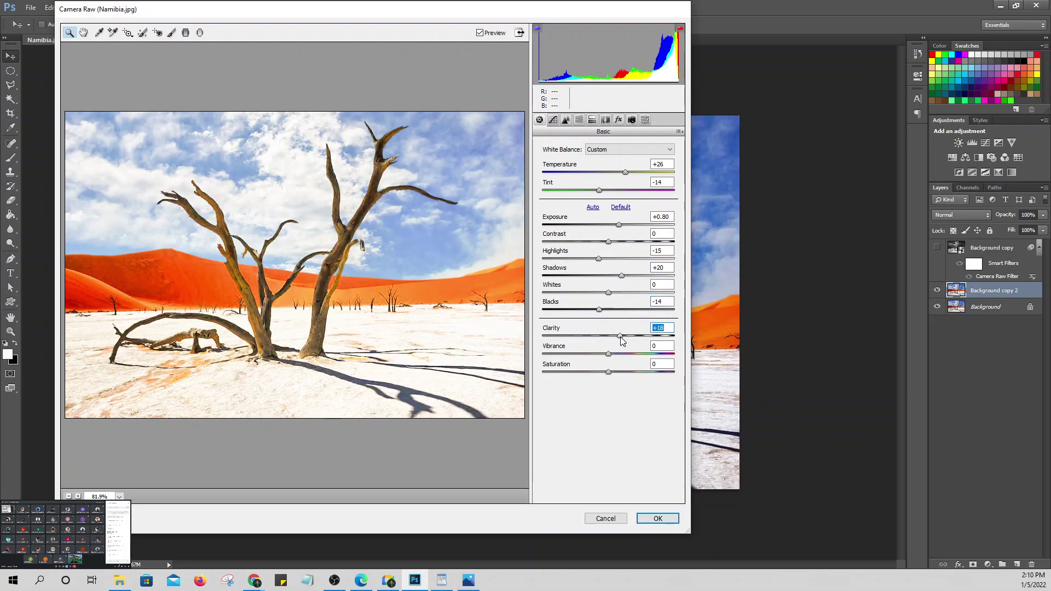
click(605, 518)
Step: Close Namibia.jpg without saving its changes
click(184, 41)
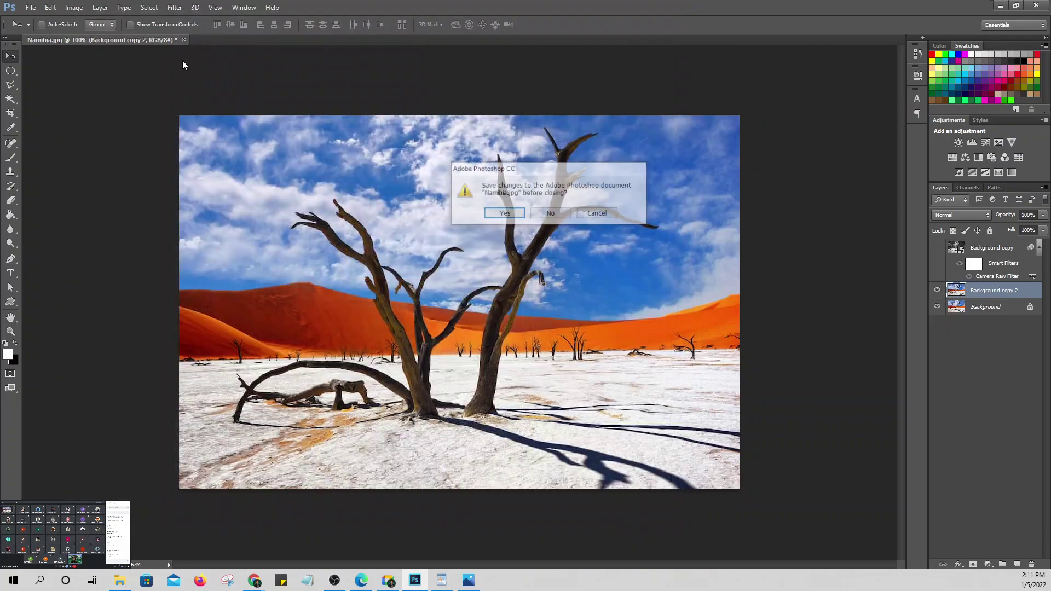
click(549, 214)
Step: Try to open the JFIF portrait of the woman in red from the Downloads folder
click(32, 8)
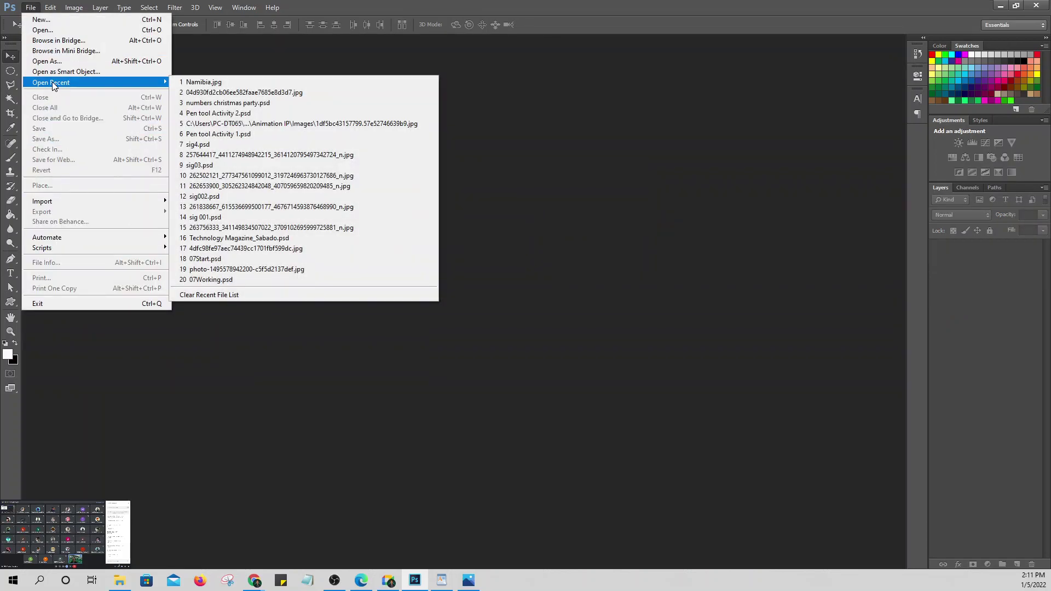
click(48, 31)
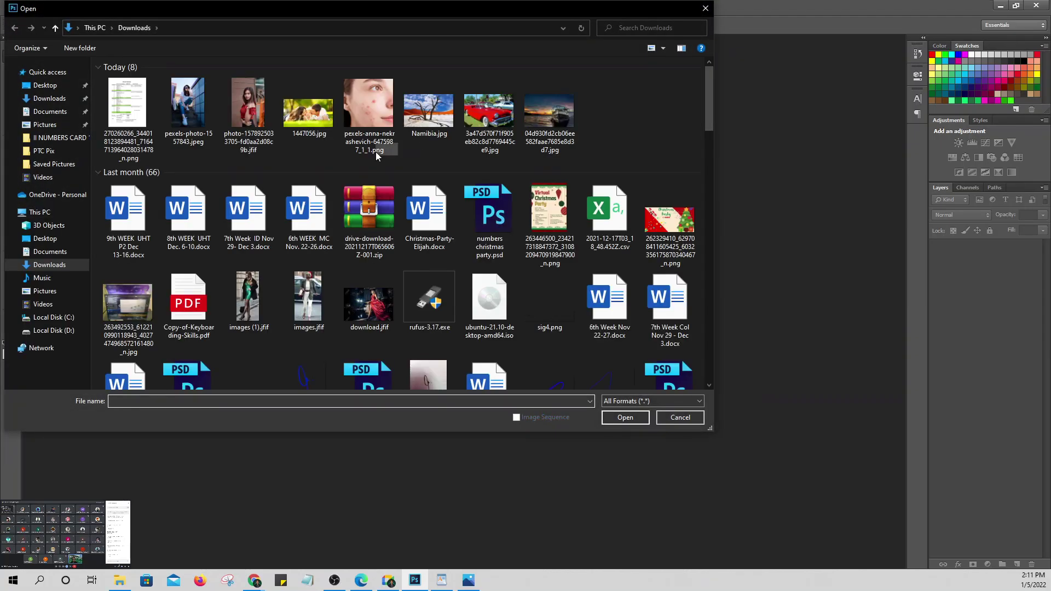
click(248, 110)
click(623, 419)
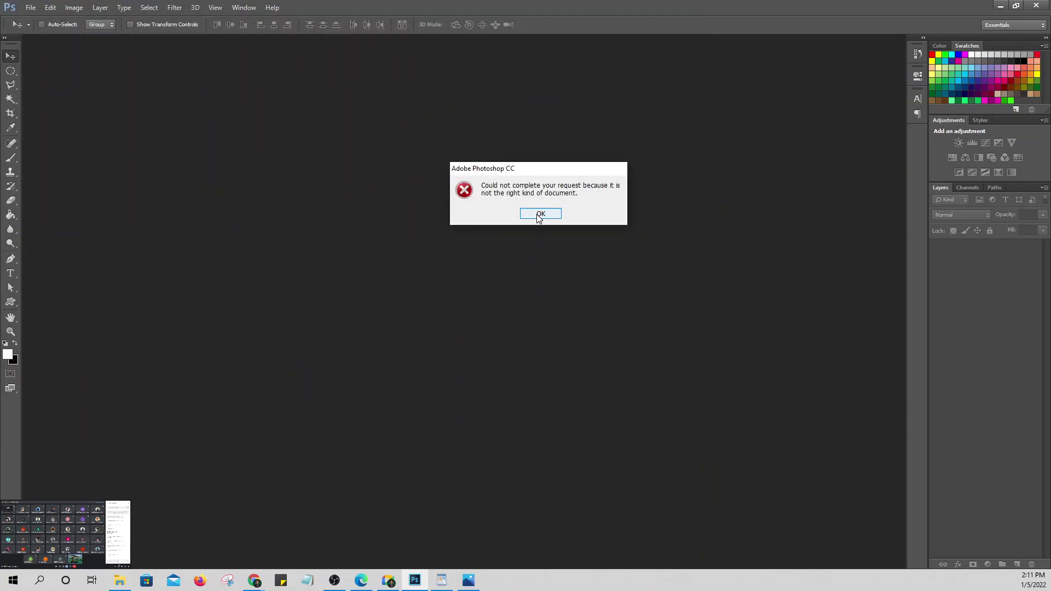
click(539, 214)
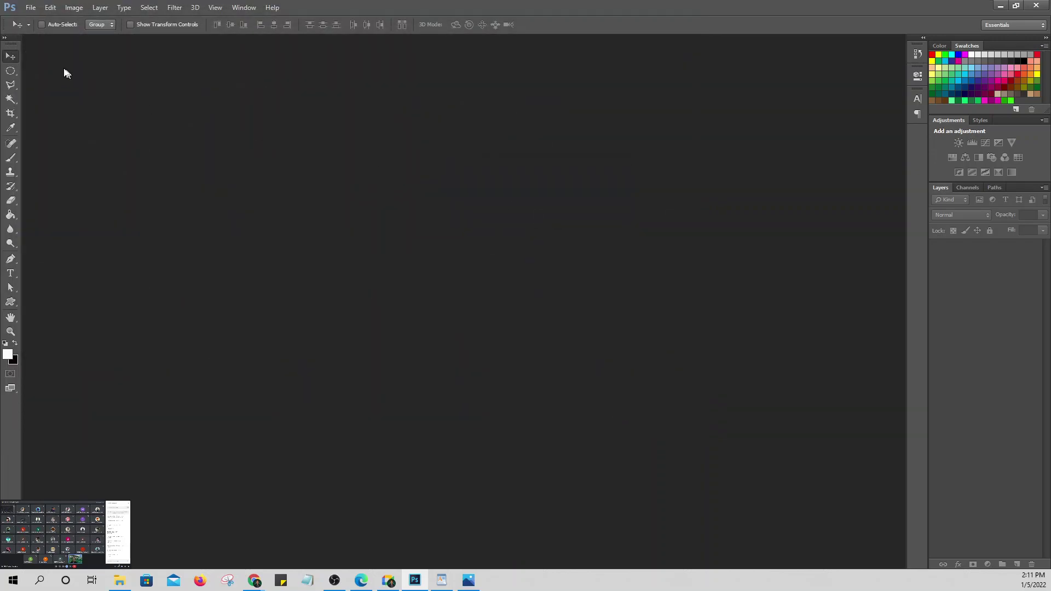
Step: Open the red and black Money Heist poster JPG from the Downloads folder
click(31, 9)
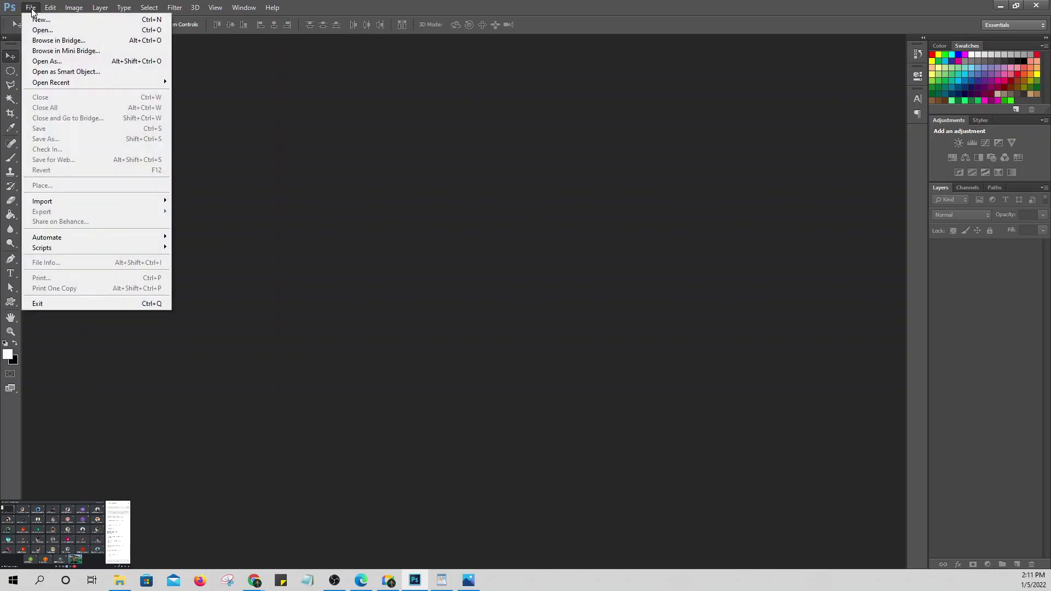
click(50, 31)
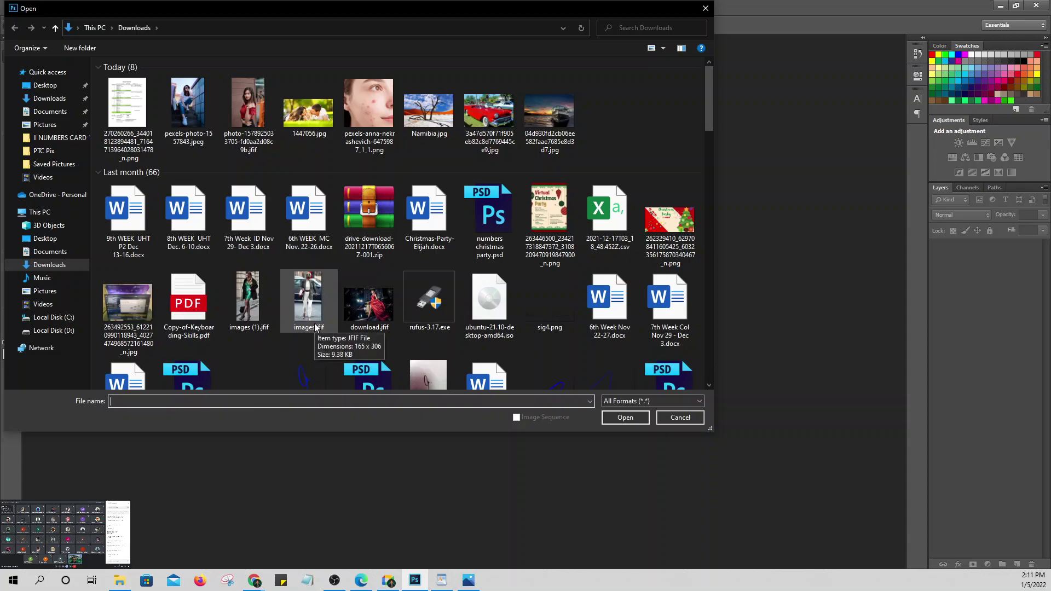
scroll(277, 315, down, 2)
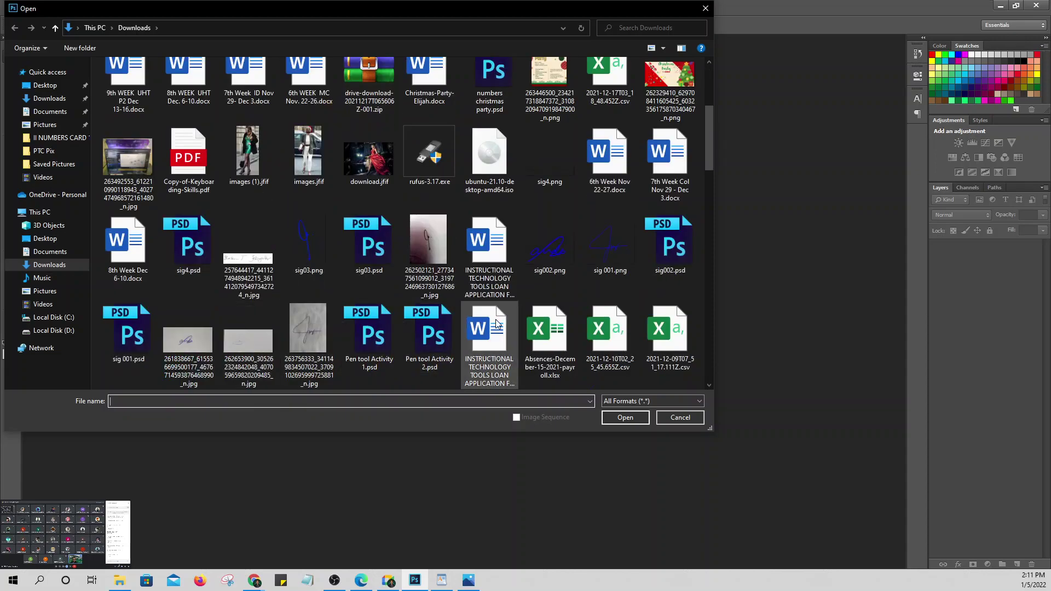
scroll(386, 309, down, 2)
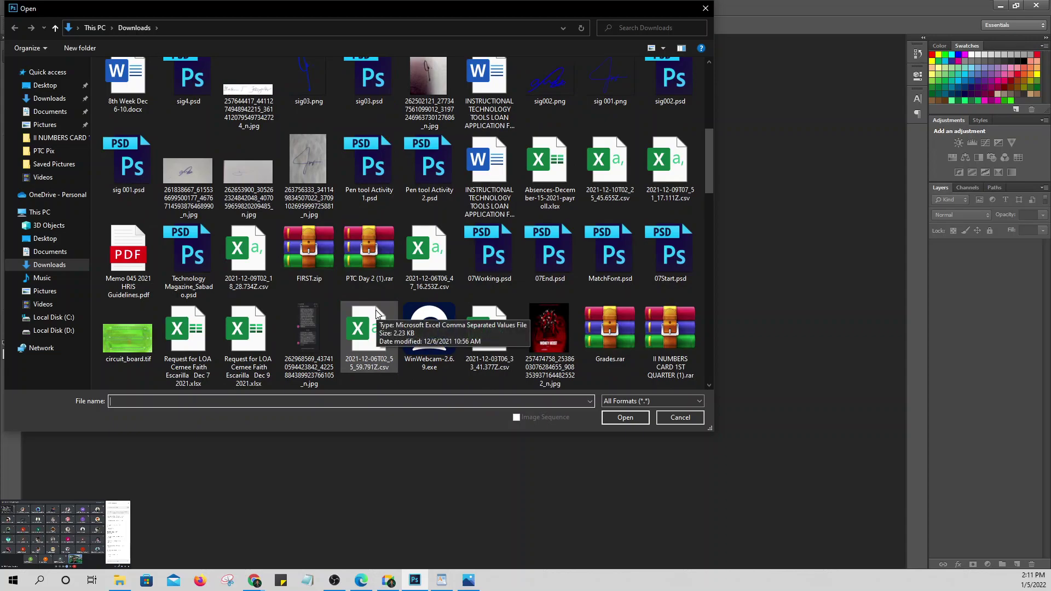
click(550, 344)
click(624, 417)
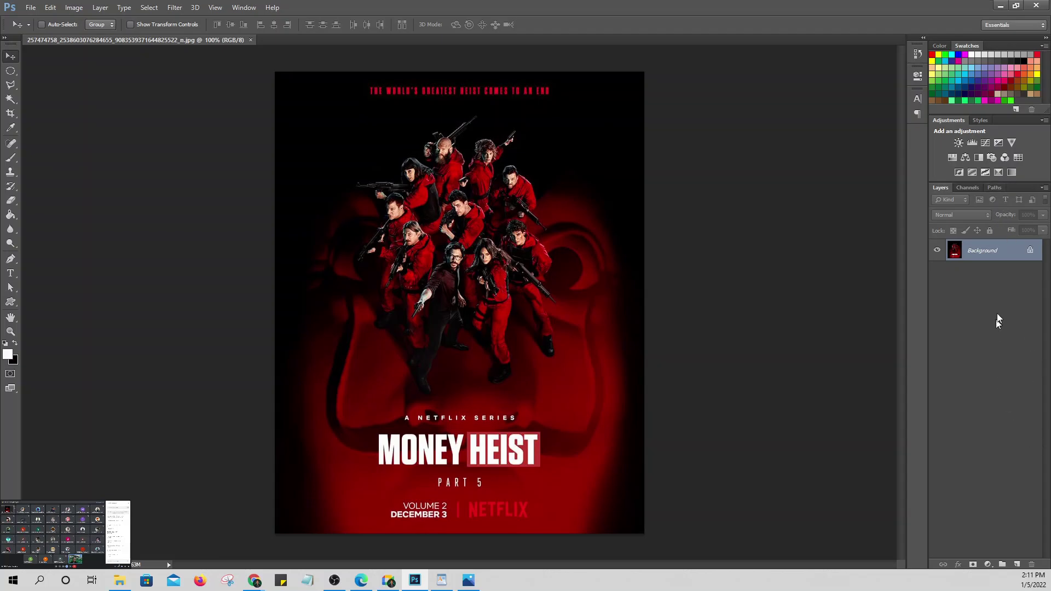
Step: Duplicate the poster's Background layer, hide the original, and open the Camera Raw Filter on the copy
drag(980, 251, 1017, 565)
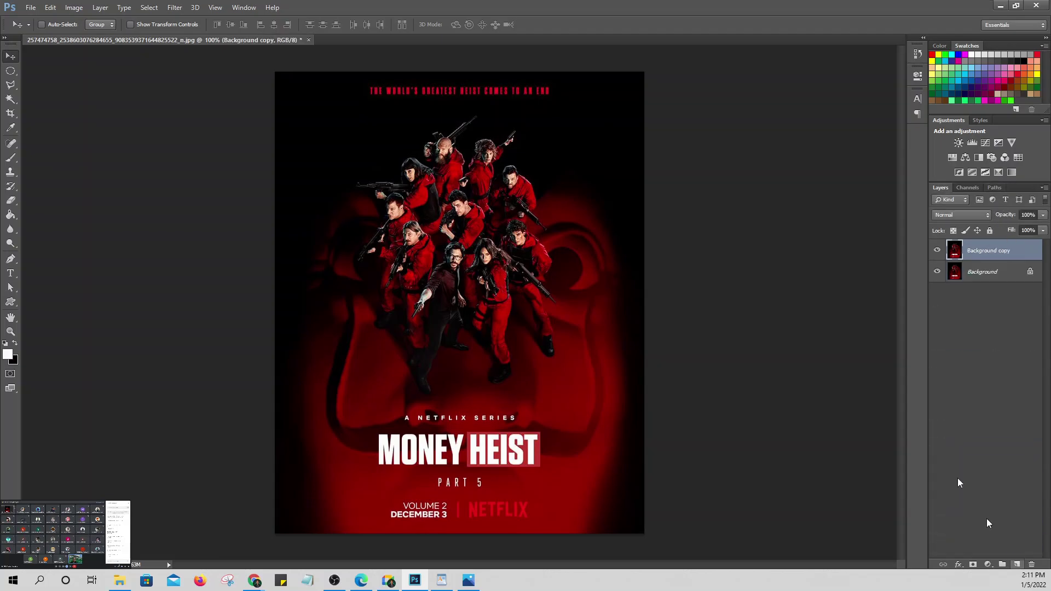
click(937, 272)
key(ctrl+shift+a)
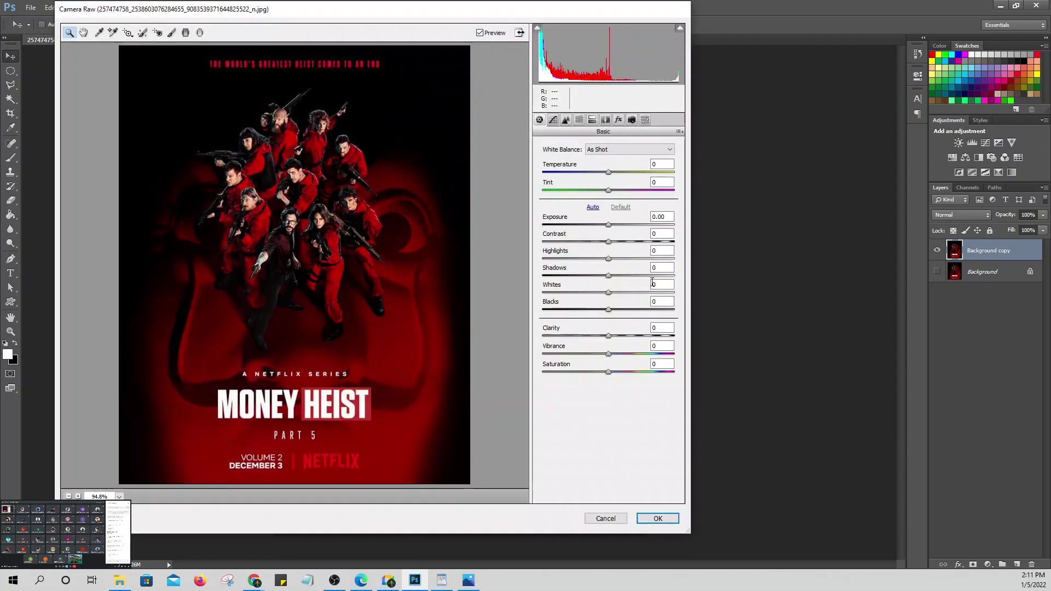
drag(387, 12, 425, 18)
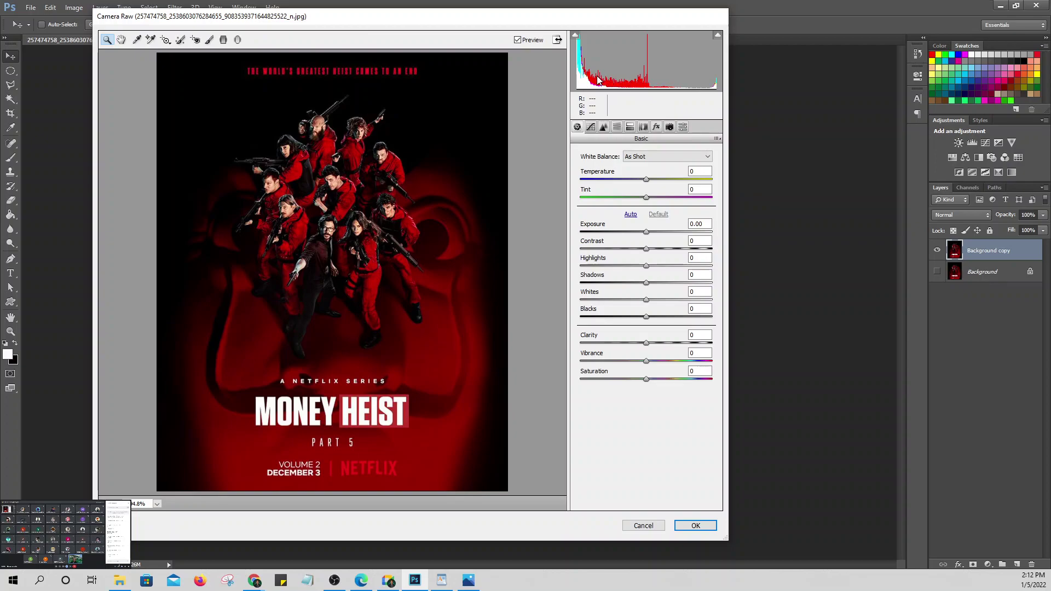
Step: Set Temperature +24, Tint -23, Highlights -14, Shadows +17, Whites -21, Blacks +37, Clarity +30, Vibrance +35 and Saturation -28 in the Basic settings
drag(647, 180, 630, 207)
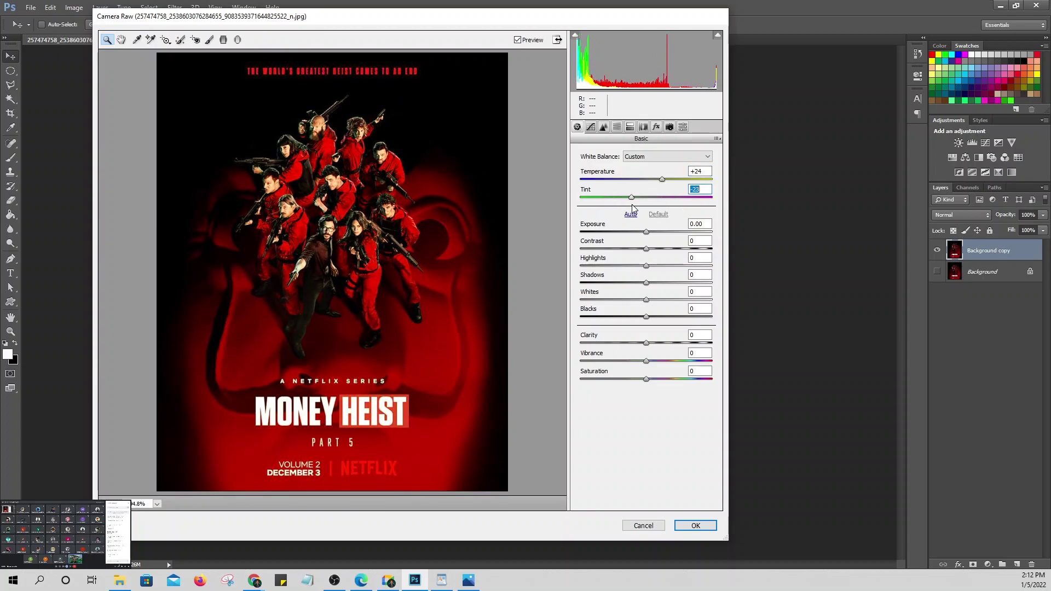
drag(647, 382, 639, 270)
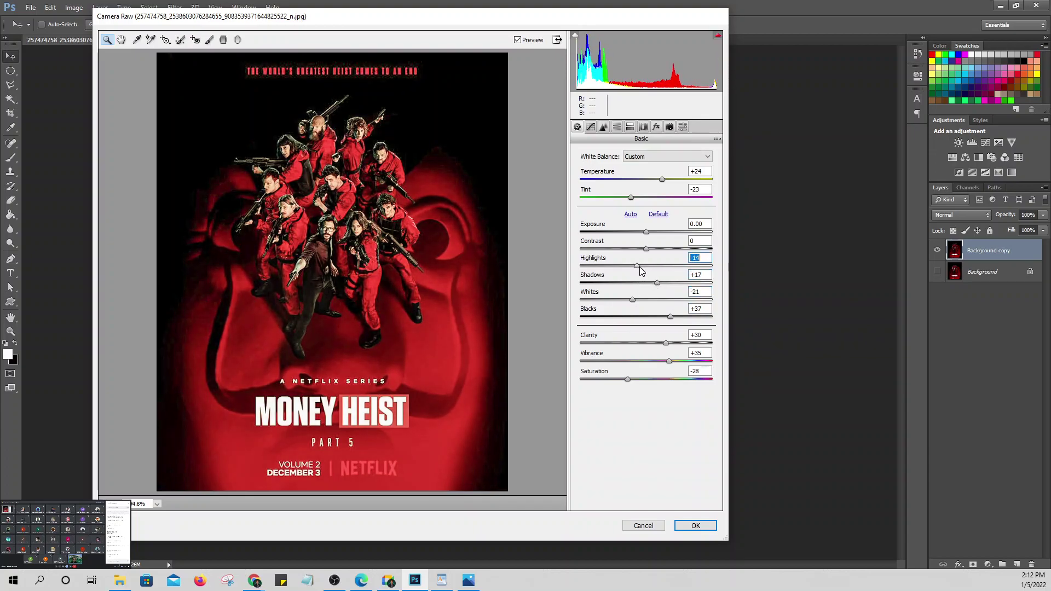
Step: Try strong and muted Saturation values on the poster, and set Saturation to +100 and Vibrance to +31
click(632, 379)
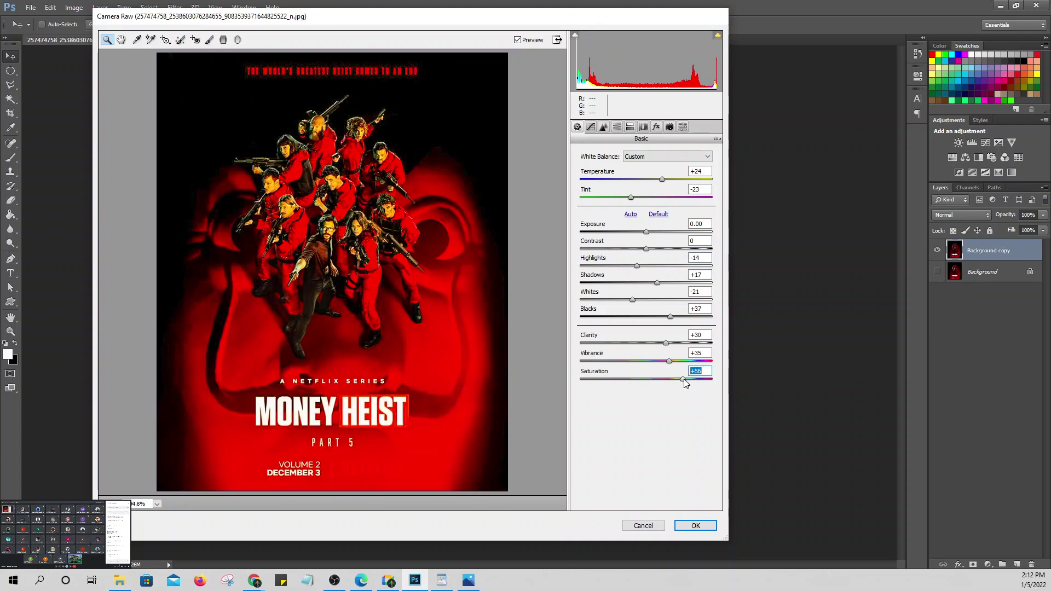
mouse_move(634, 383)
mouse_down()
mouse_move(647, 382)
mouse_move(603, 374)
mouse_move(621, 379)
mouse_up()
drag(602, 383, 618, 385)
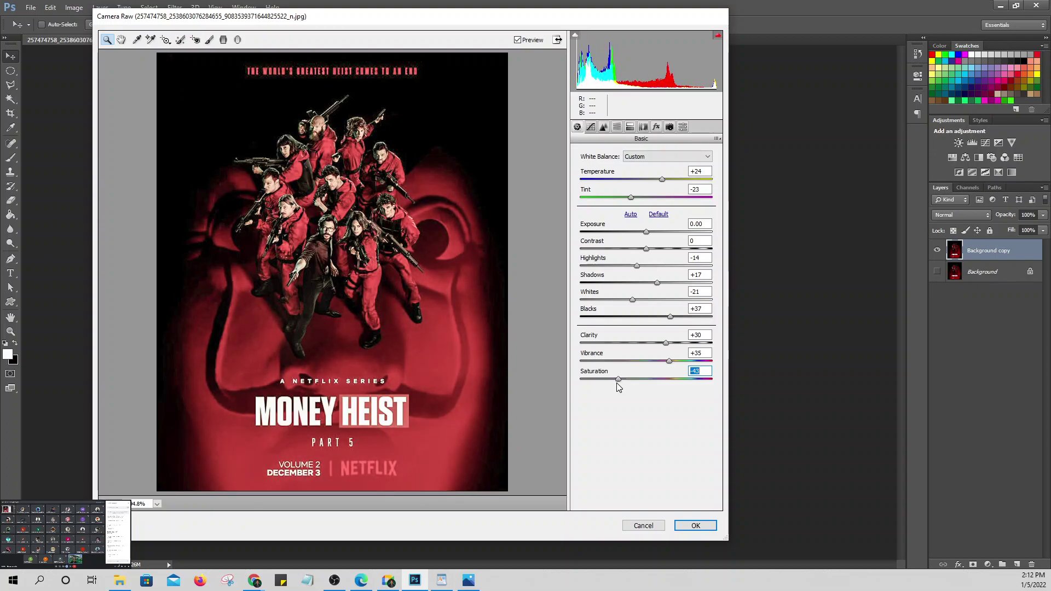
drag(619, 379, 719, 384)
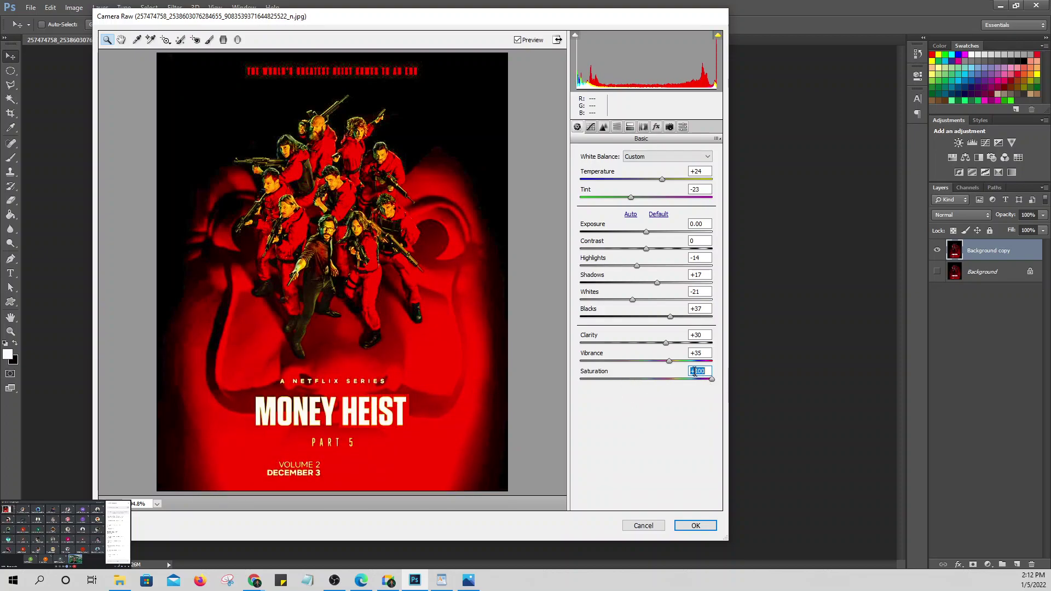
drag(668, 363, 666, 365)
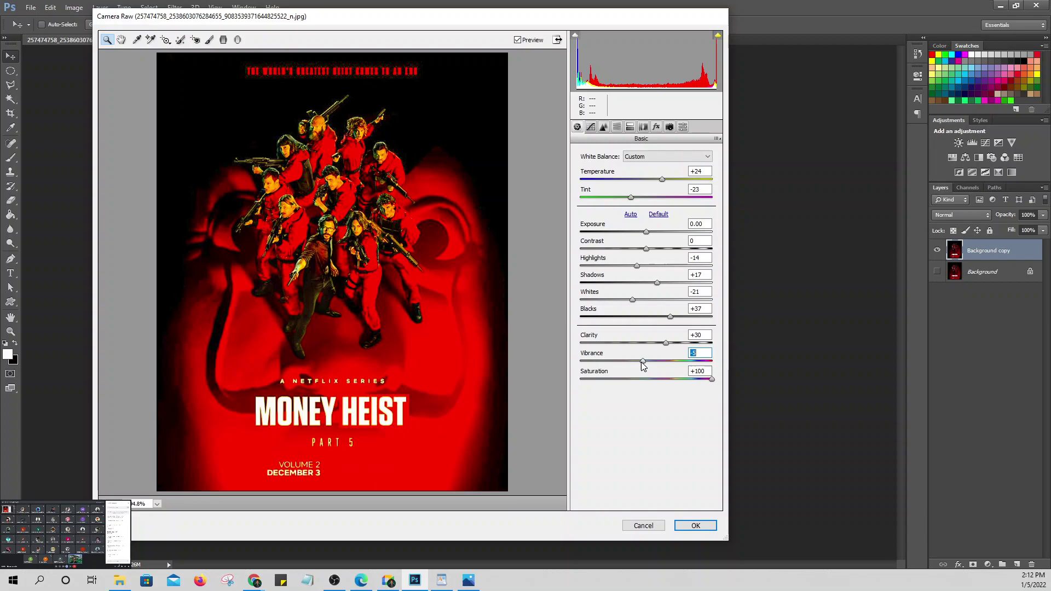
Step: Cool and darken the poster with Temperature -31, Tint -2, Exposure -1.00, Contrast +13, Highlights +1 and Whites -19
drag(662, 180, 649, 202)
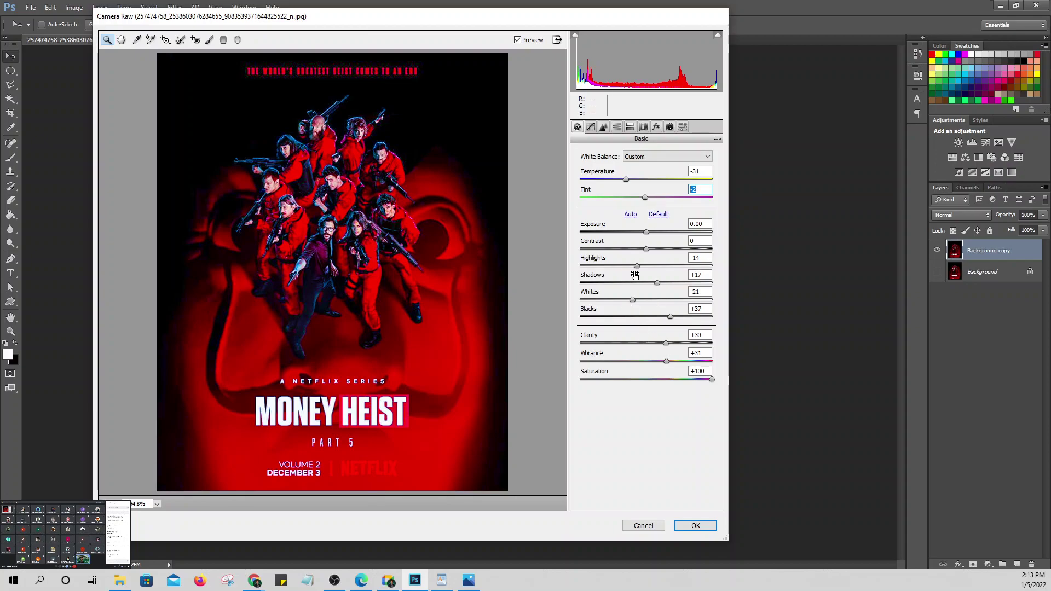
drag(635, 265, 658, 254)
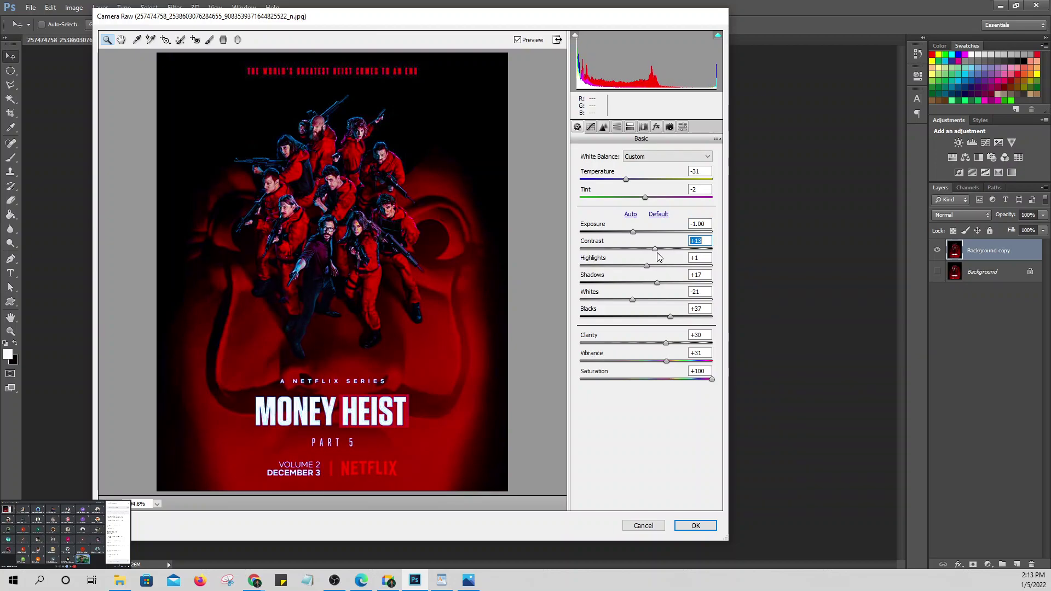
drag(635, 299, 635, 299)
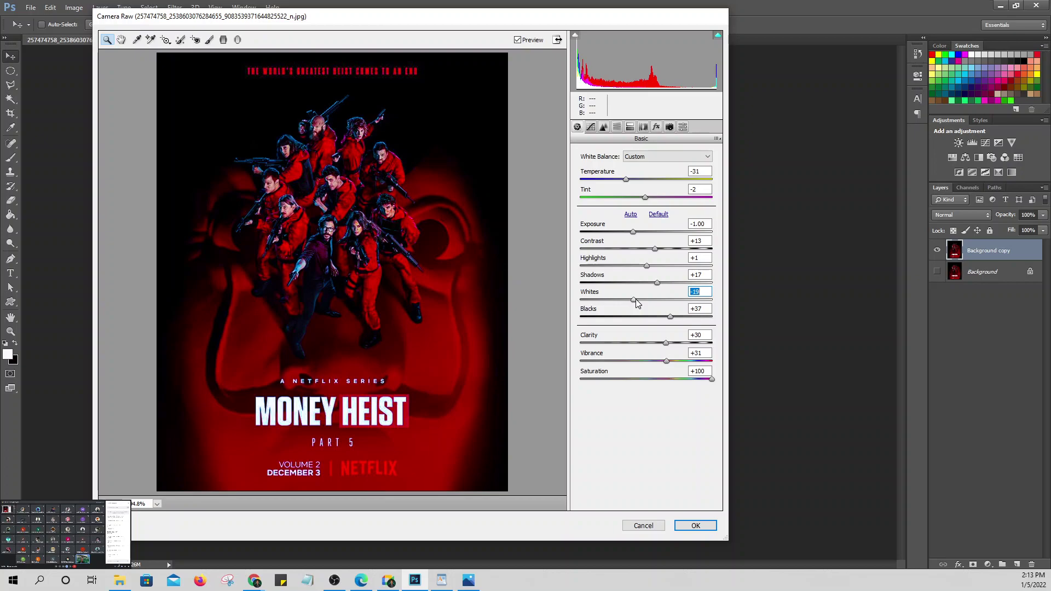
Step: Convert the poster to grayscale and set Yellows to -33 in the Grayscale Mix
click(617, 128)
click(617, 154)
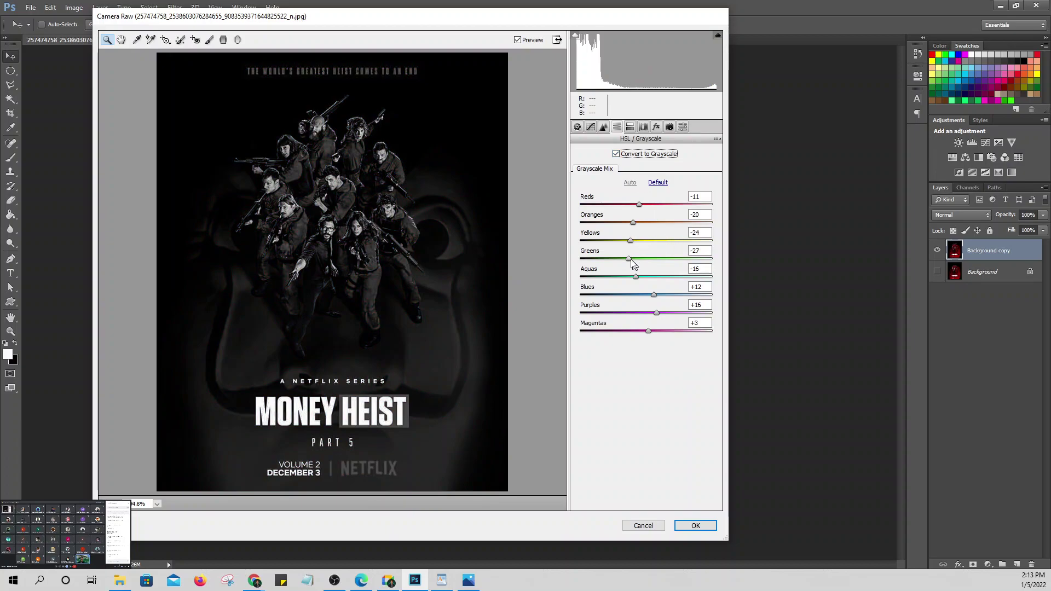
mouse_move(630, 241)
mouse_down()
mouse_move(662, 244)
mouse_move(624, 245)
mouse_up()
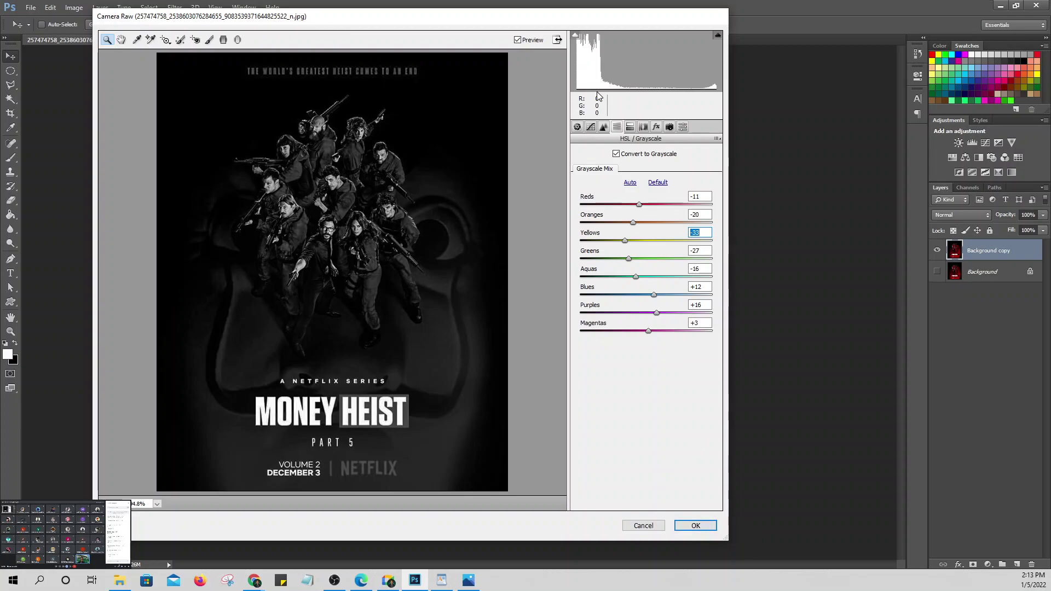
Step: Turn the grayscale conversion off again, review the Basic settings, and cancel the Camera Raw Filter
click(578, 127)
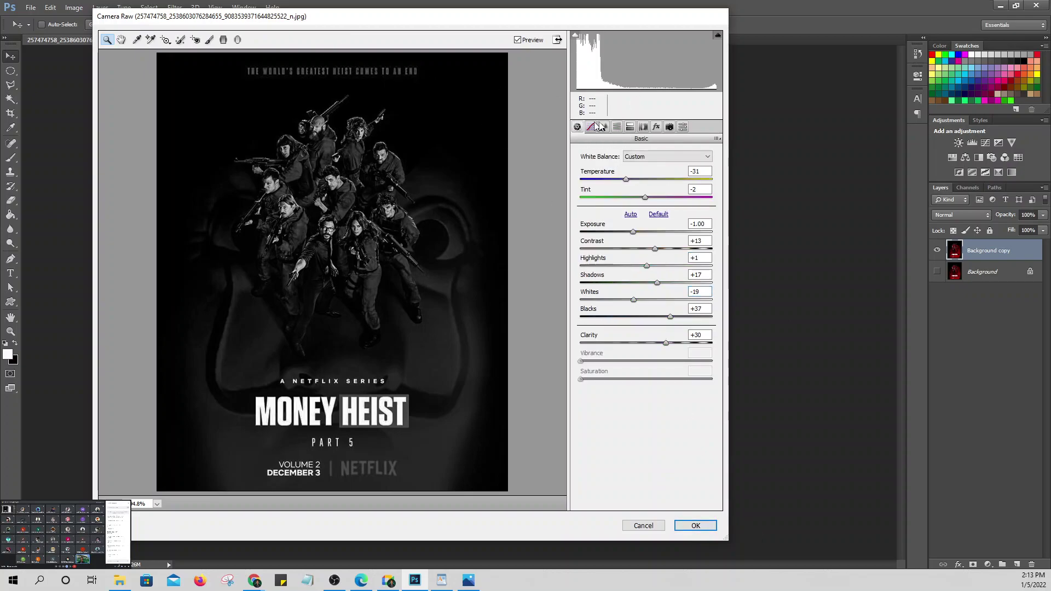
click(630, 127)
click(617, 127)
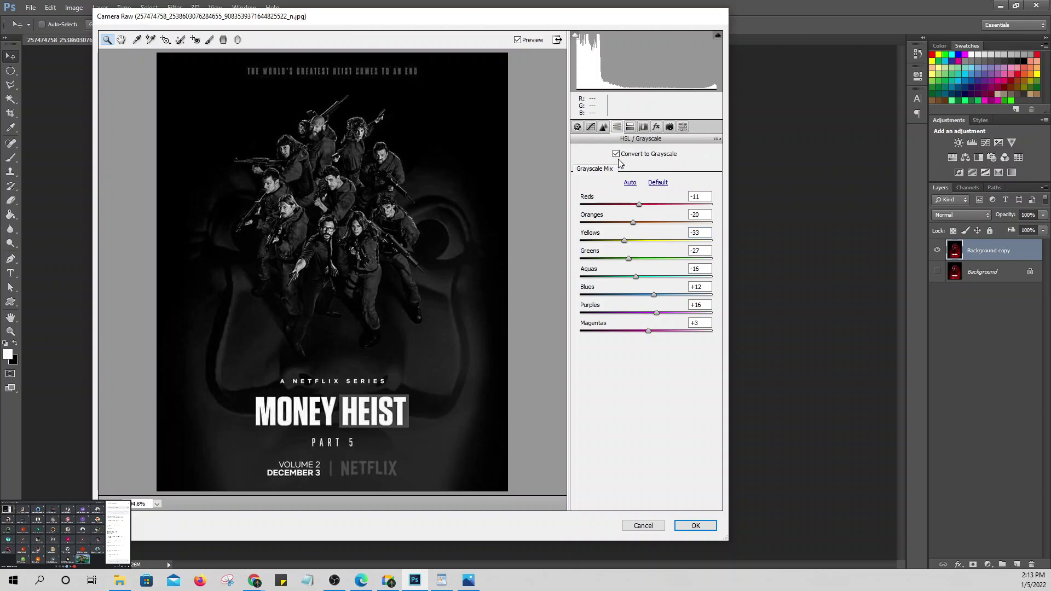
click(577, 126)
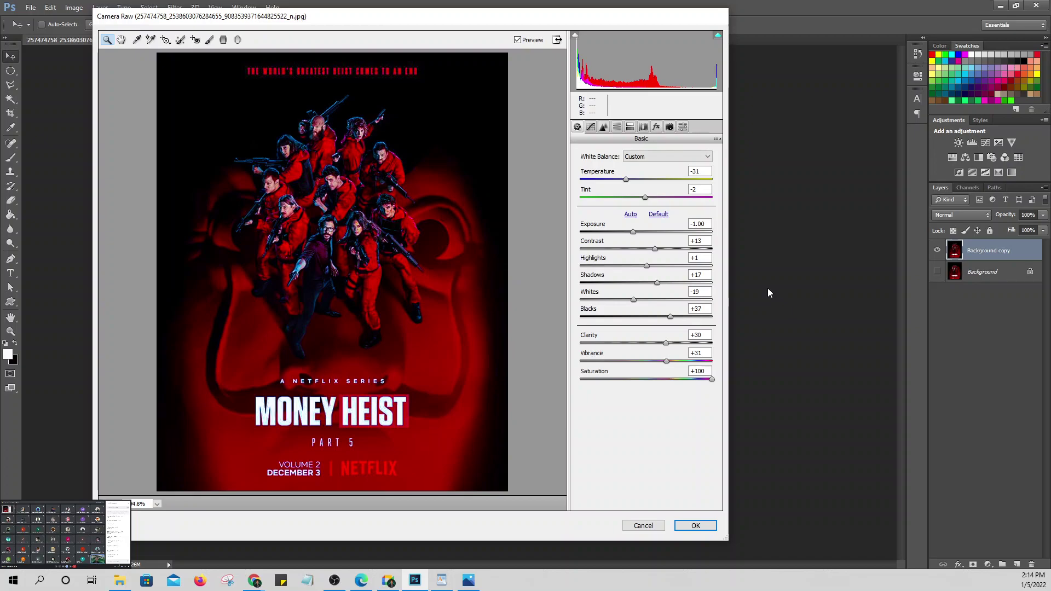
click(636, 524)
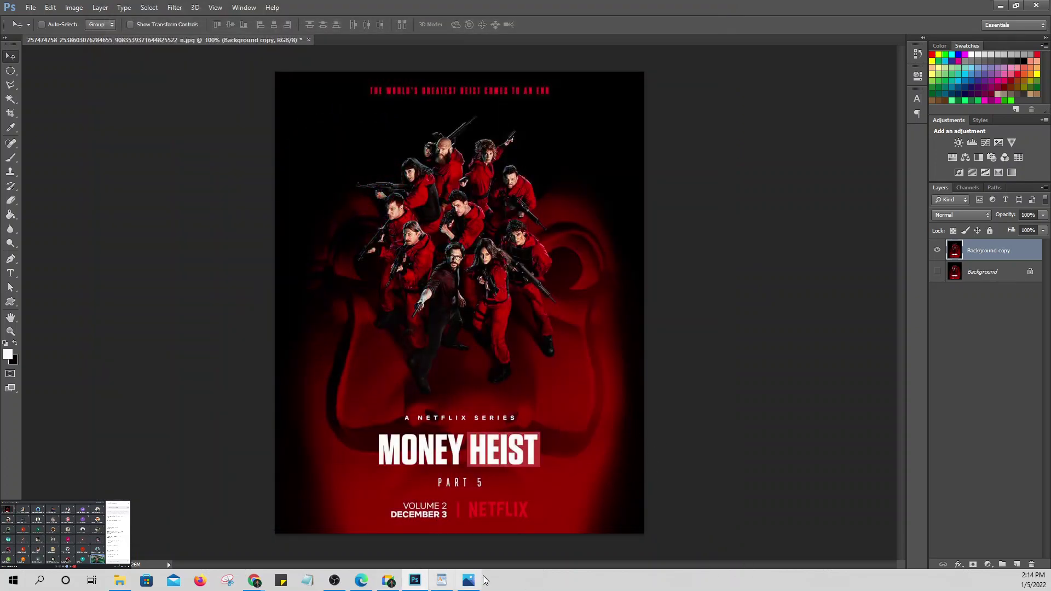
Step: Switch to WordPad and add a "Levels" heading with a paragraph on setting black and white points and locating them with a Threshold adjustment layer
mouse_move(444, 583)
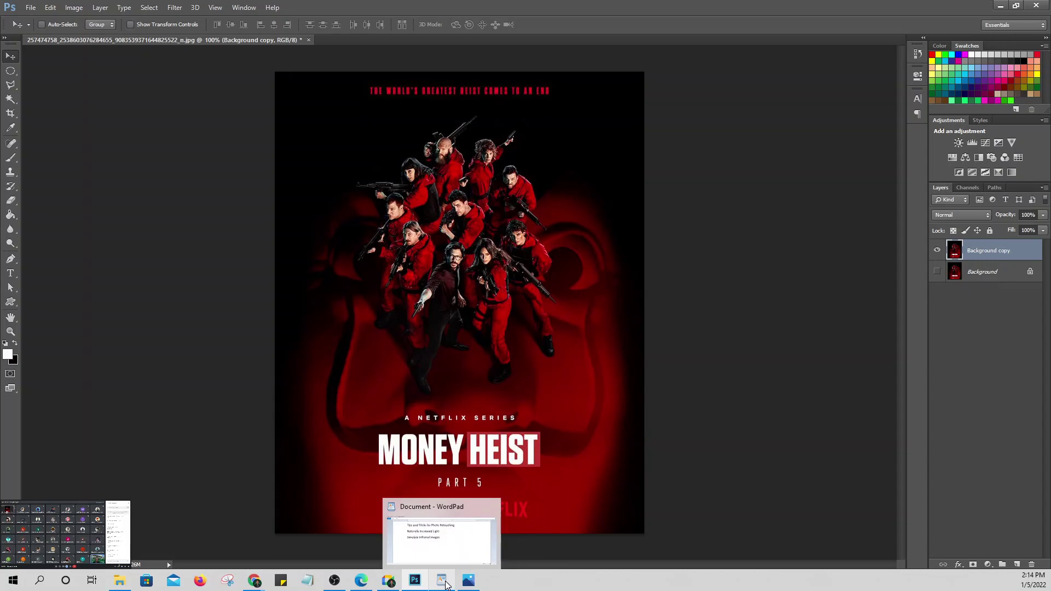
click(444, 582)
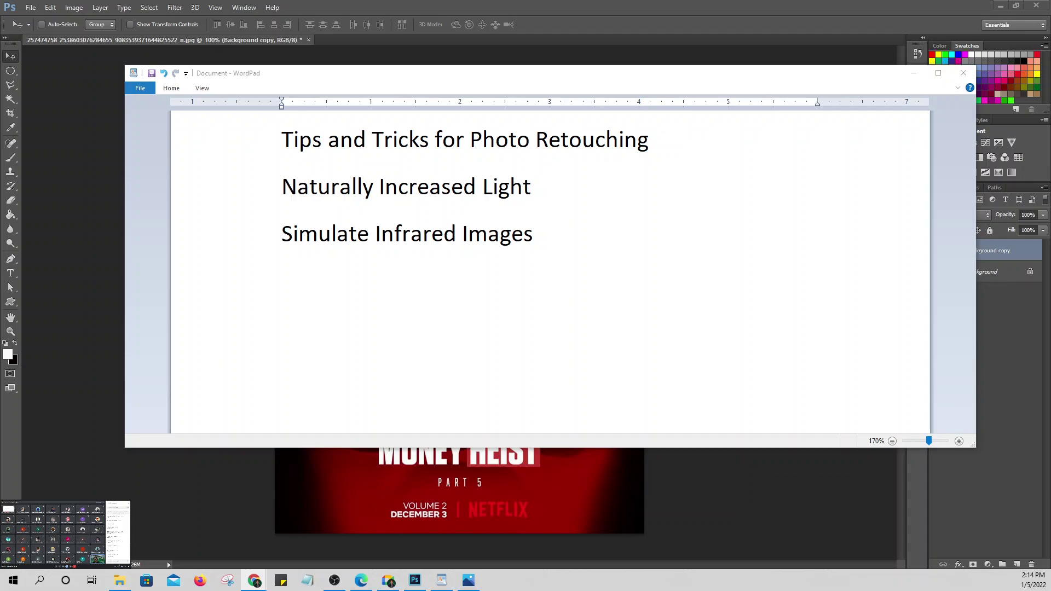
click(562, 275)
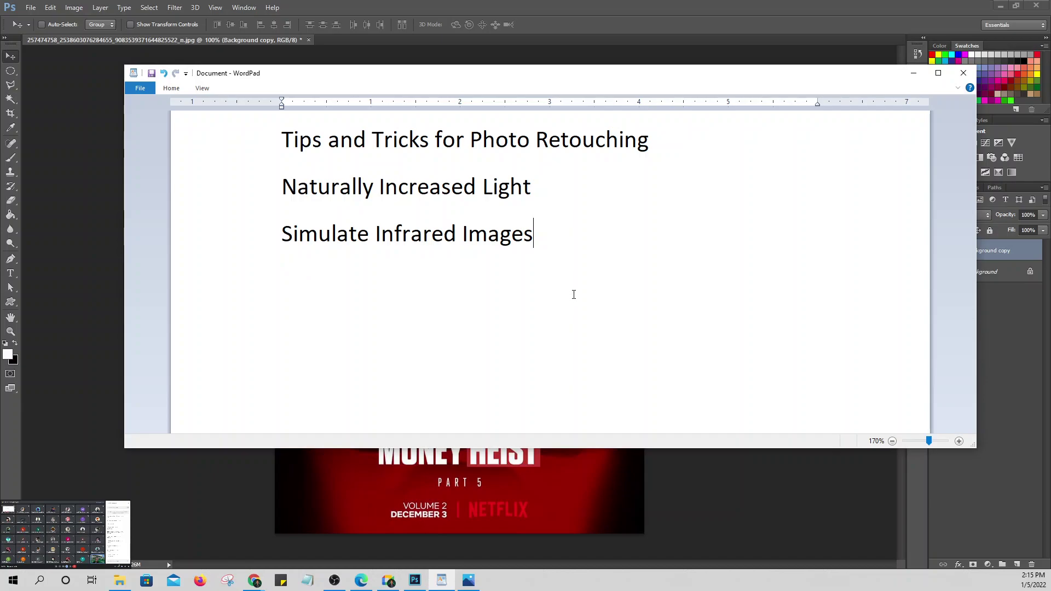
key(Return)
text(Levels)
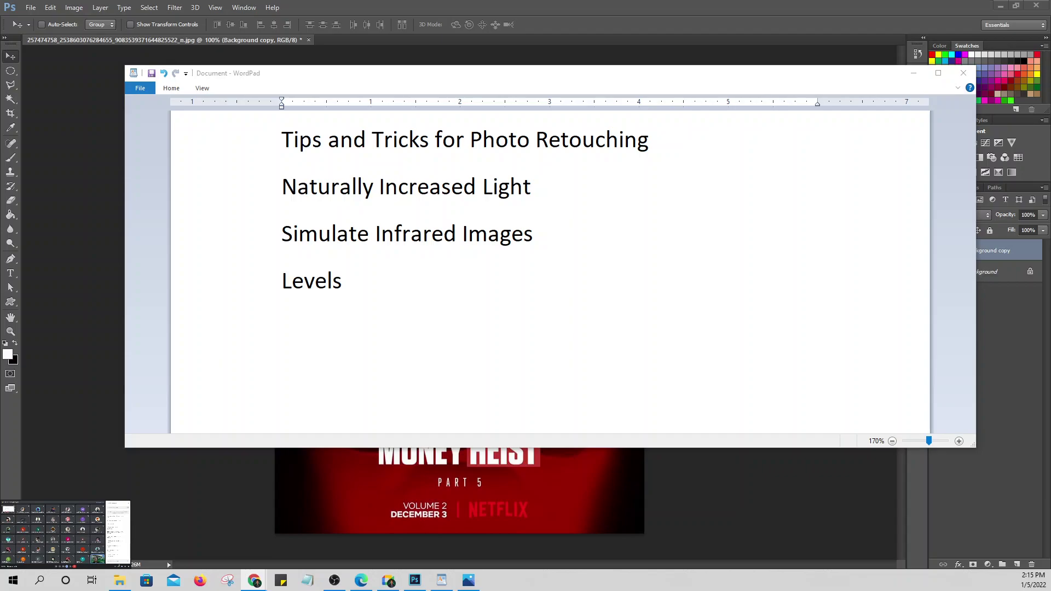
click(429, 346)
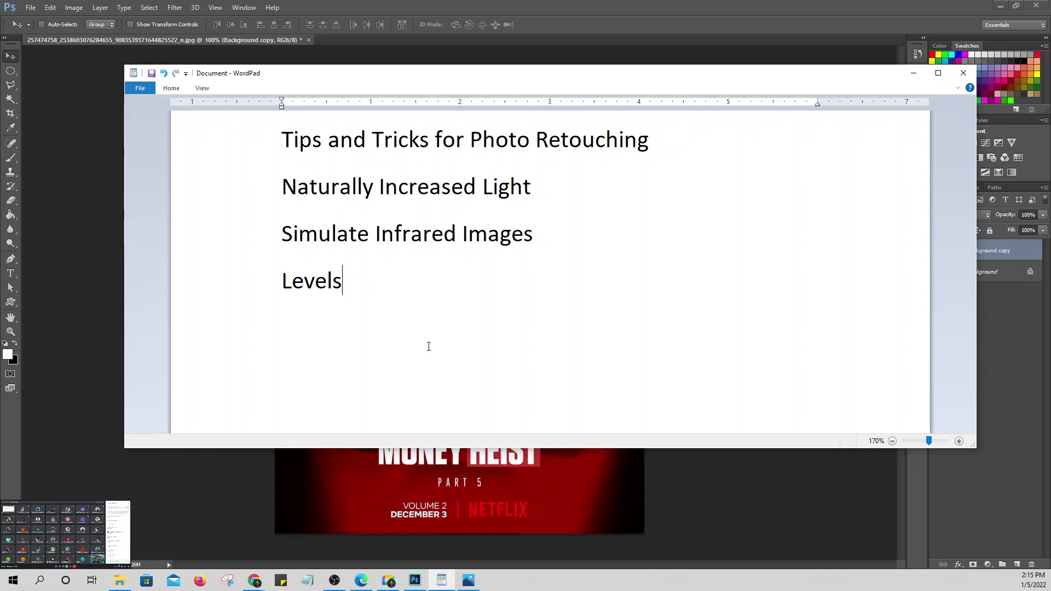
text(When applying a "Levels adjustment," you can set black and white points in order to decrease color tints, but where are the darkest and brightest spots in the image? Go to New Adjustment Layer → Threshold to find those areas.)
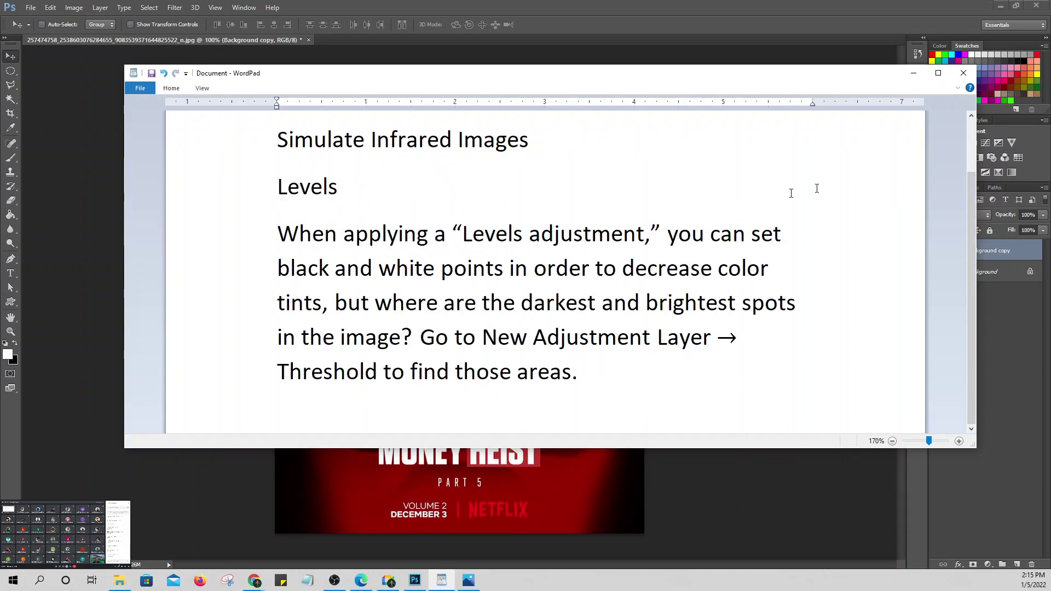
Step: Read through the Levels notes, highlighting "Levels adjustment", "brightest spots", "New Adjustment Layer" and "Threshold"
click(474, 236)
drag(480, 236, 605, 236)
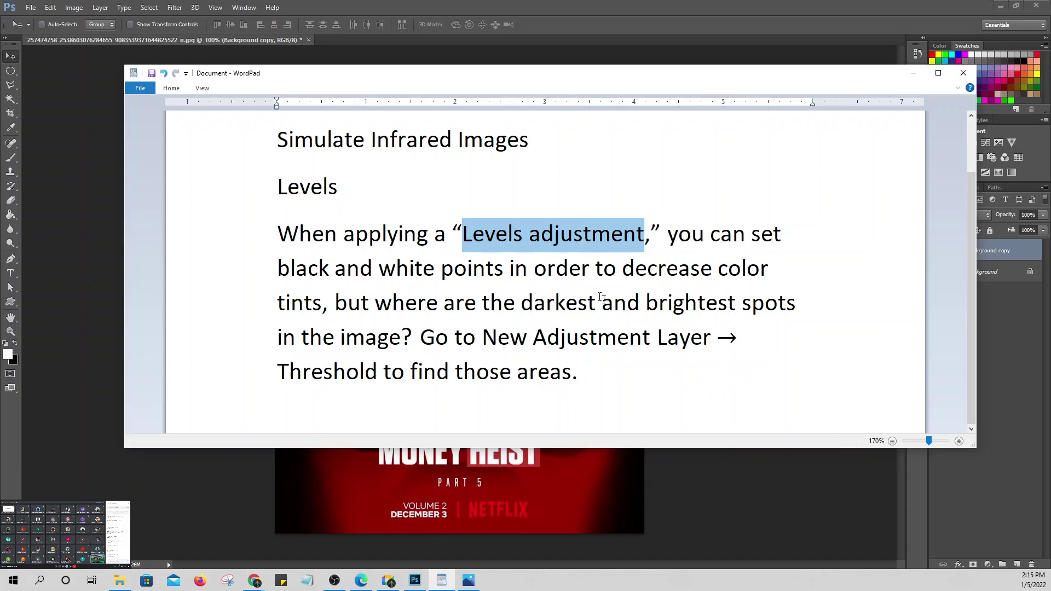
drag(521, 304, 770, 313)
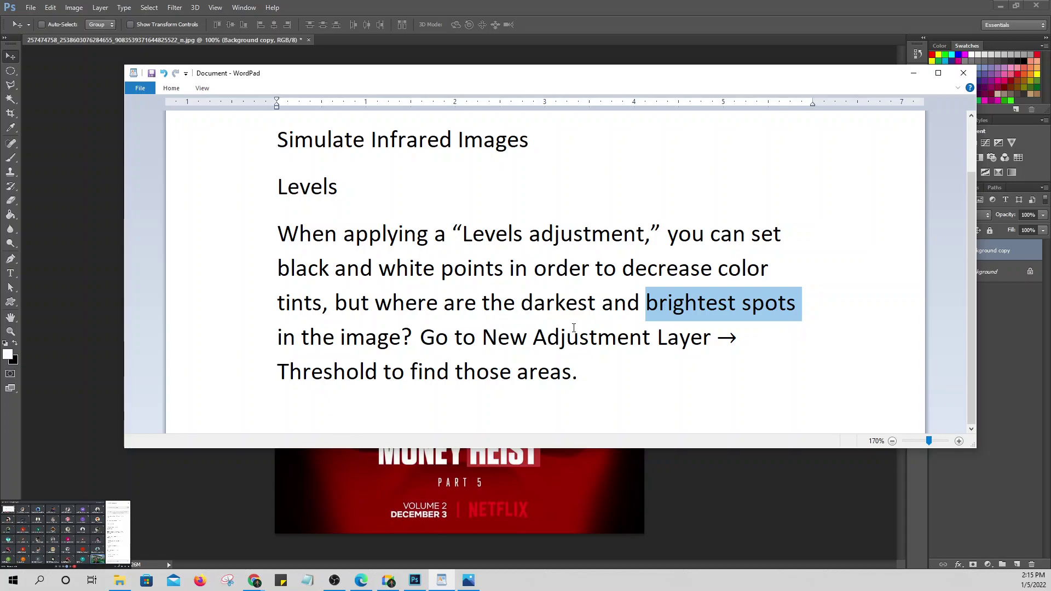
drag(281, 376, 382, 372)
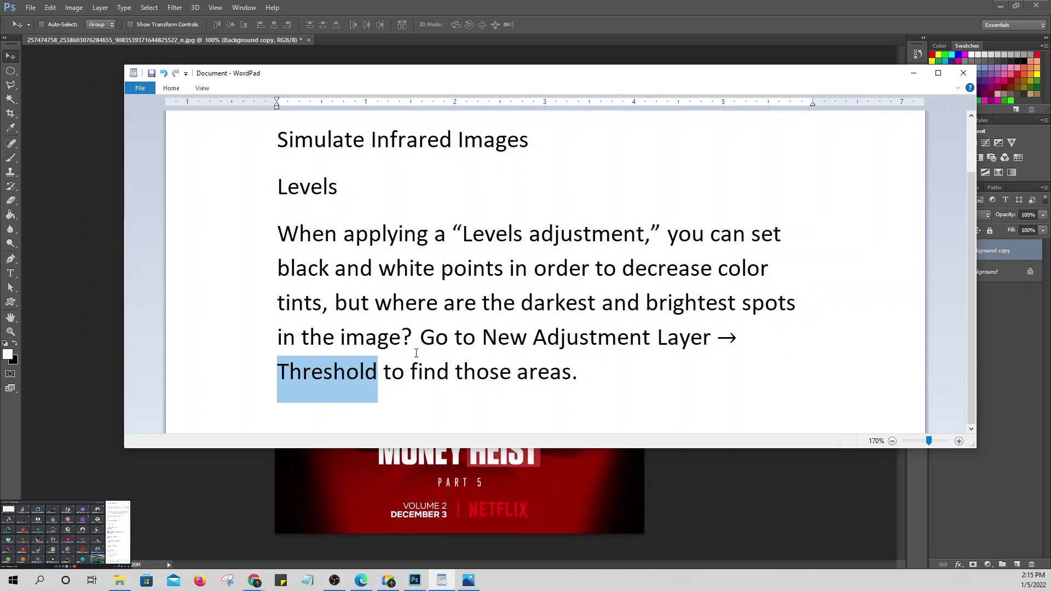
drag(483, 348, 707, 338)
drag(277, 371, 384, 374)
Step: Switch back to Photoshop and close the Money Heist poster document without saving it
click(913, 73)
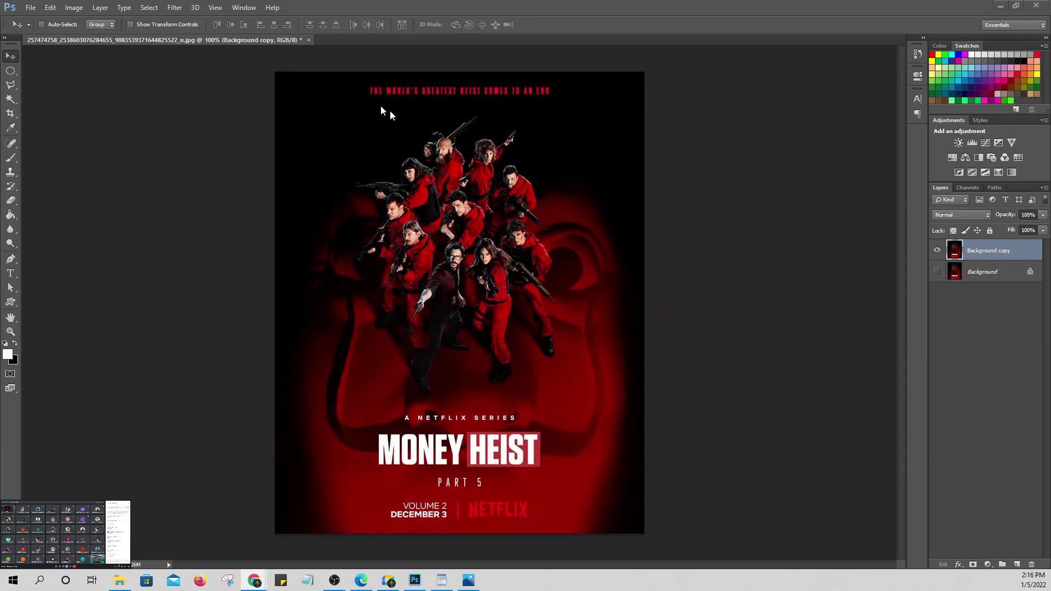
click(308, 40)
click(548, 222)
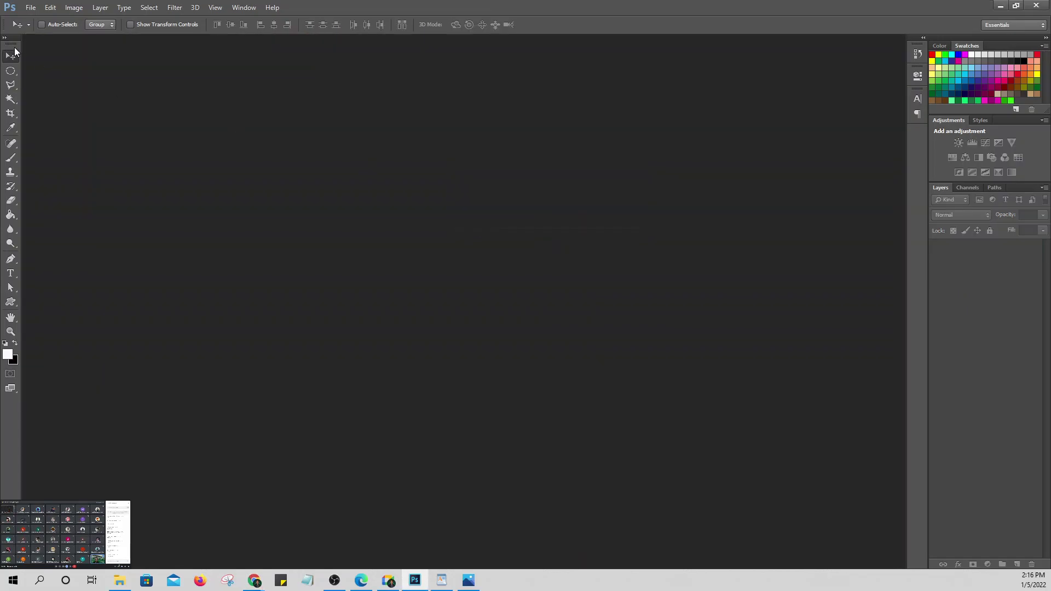
Step: Open 1447056.jpg from the Downloads folder, and duplicate its Background layer with the original hidden
click(25, 10)
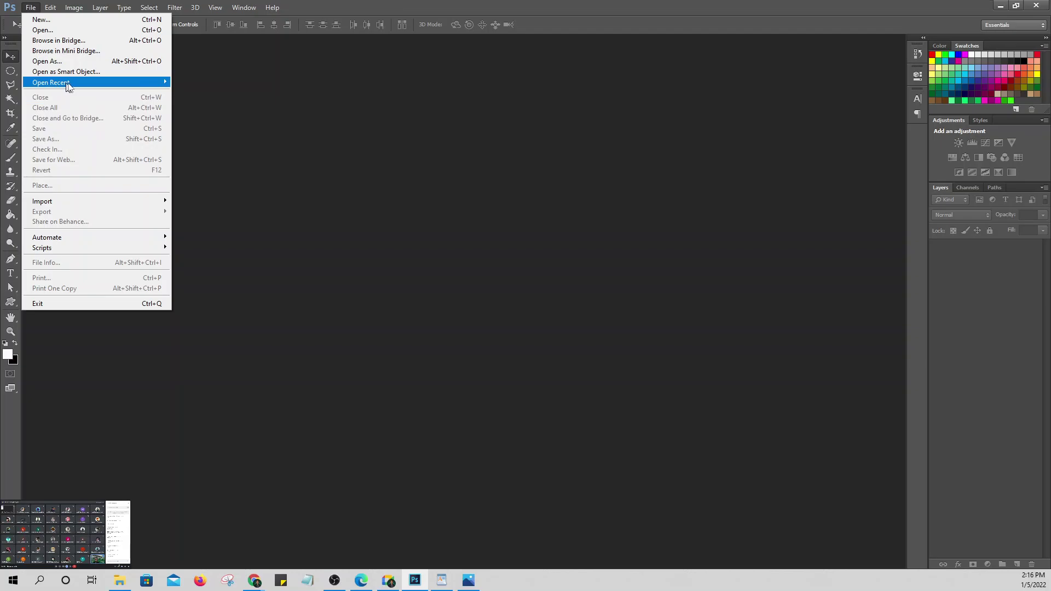
click(41, 30)
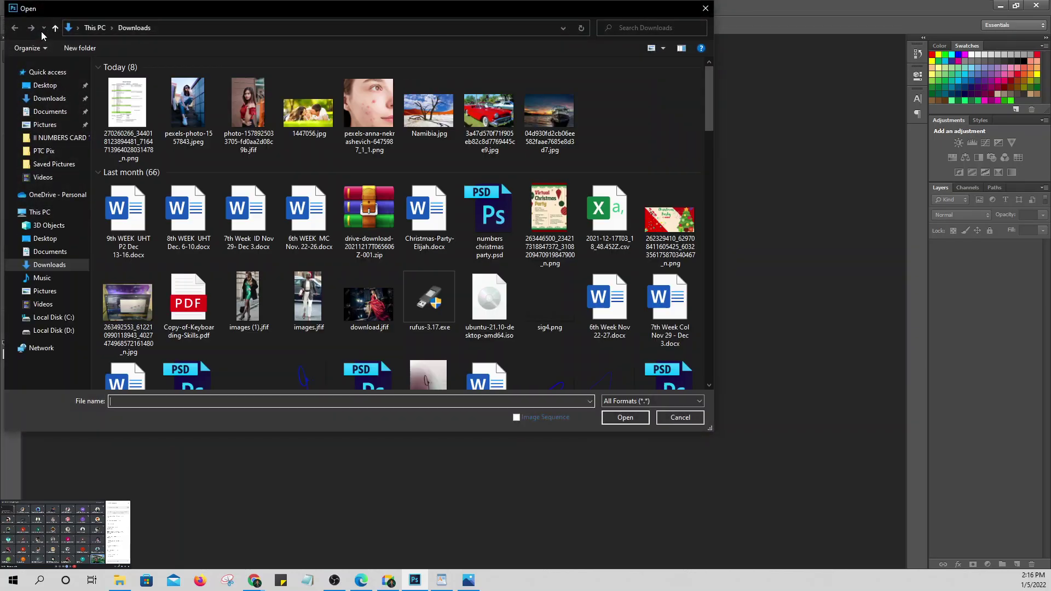
click(308, 112)
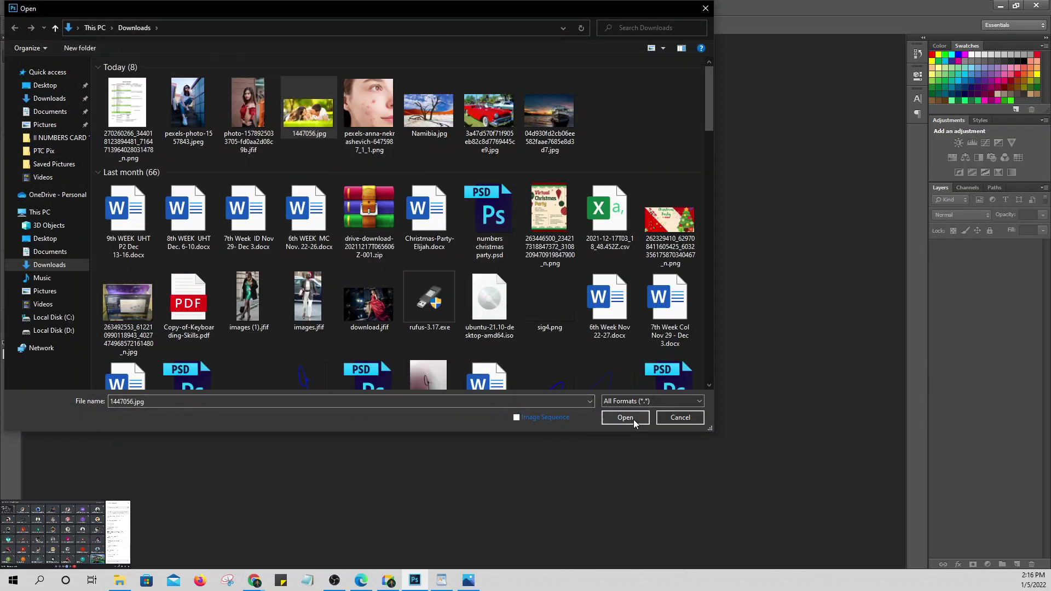
click(633, 418)
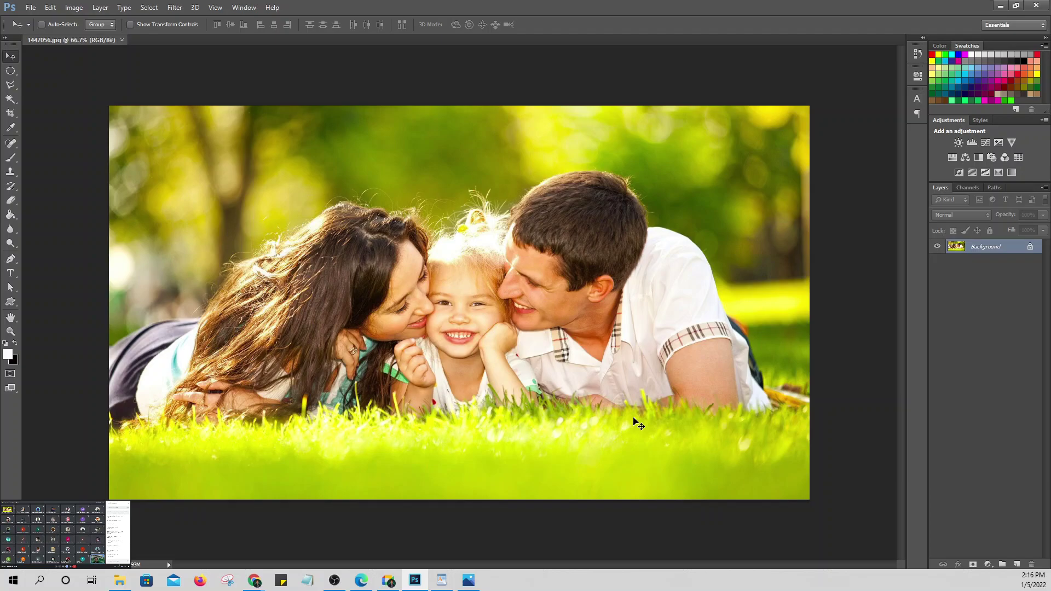
drag(985, 255, 1017, 564)
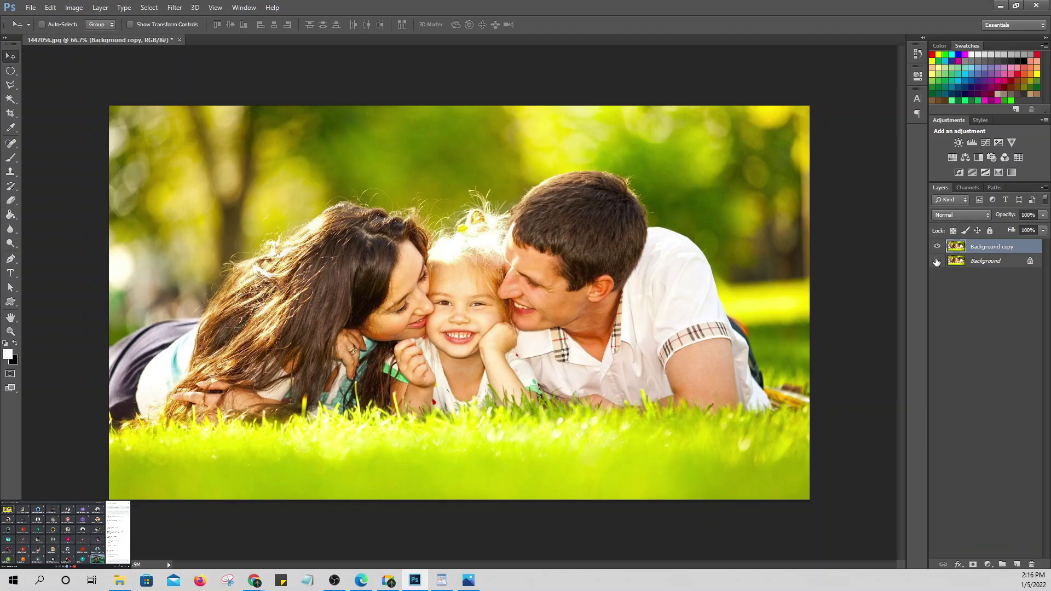
click(937, 261)
Step: Add a Threshold adjustment layer above the Background copy, keeping the default name, Normal mode and 100% opacity
click(73, 8)
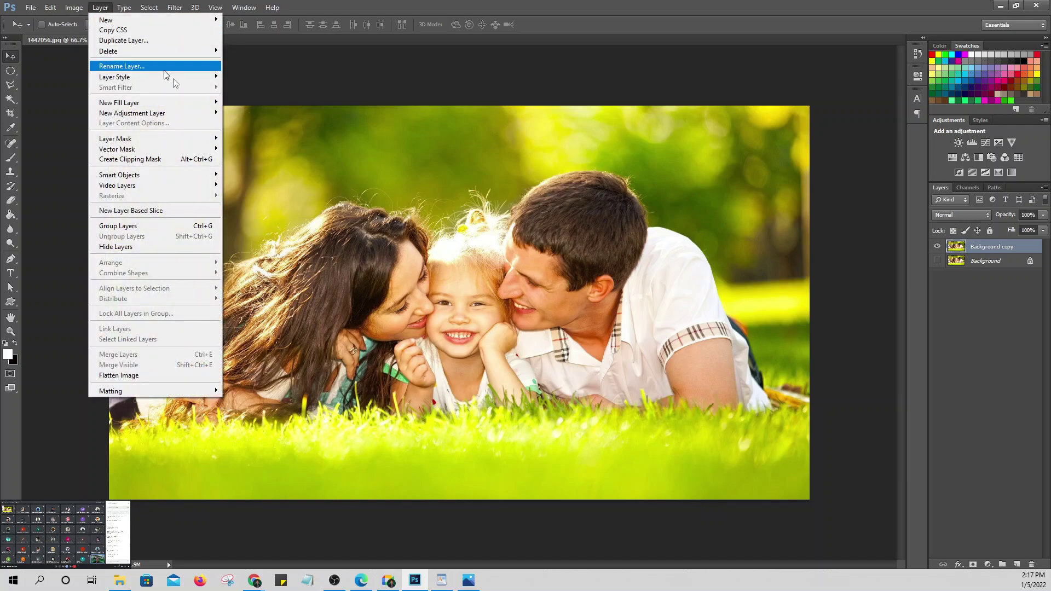
mouse_move(189, 117)
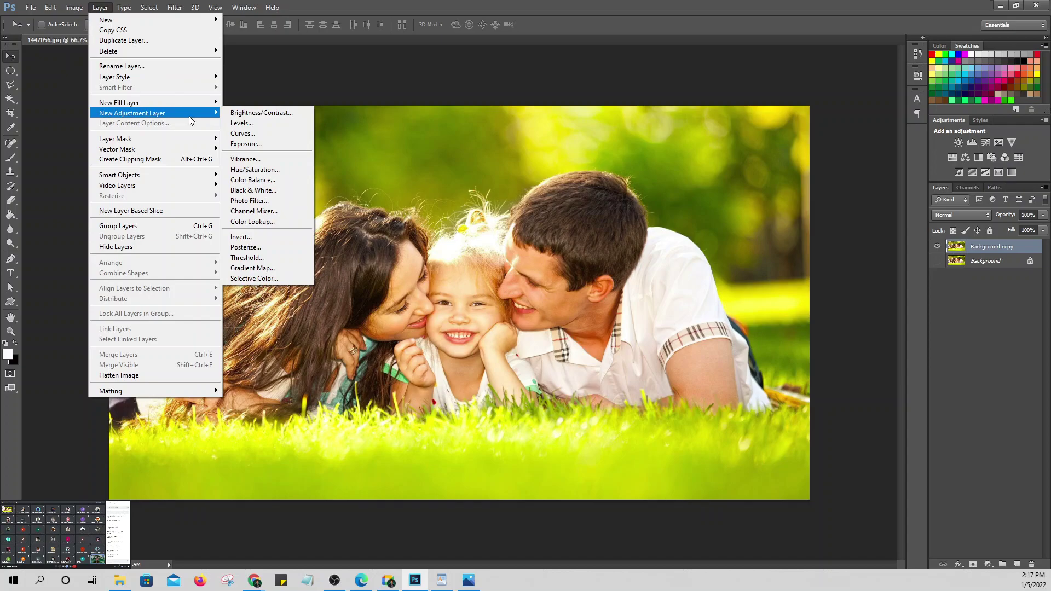
click(242, 257)
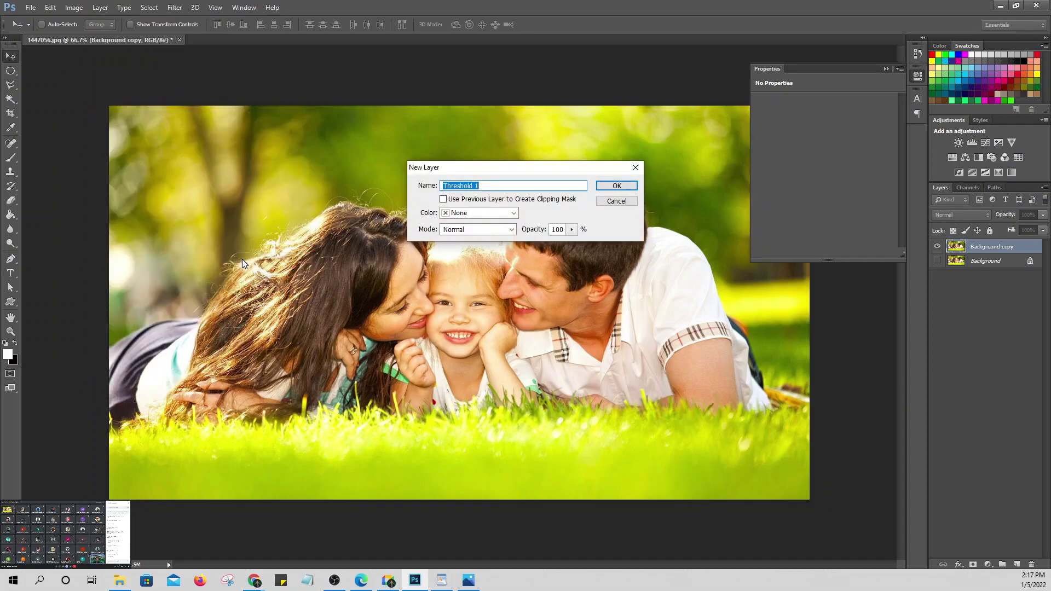
click(617, 186)
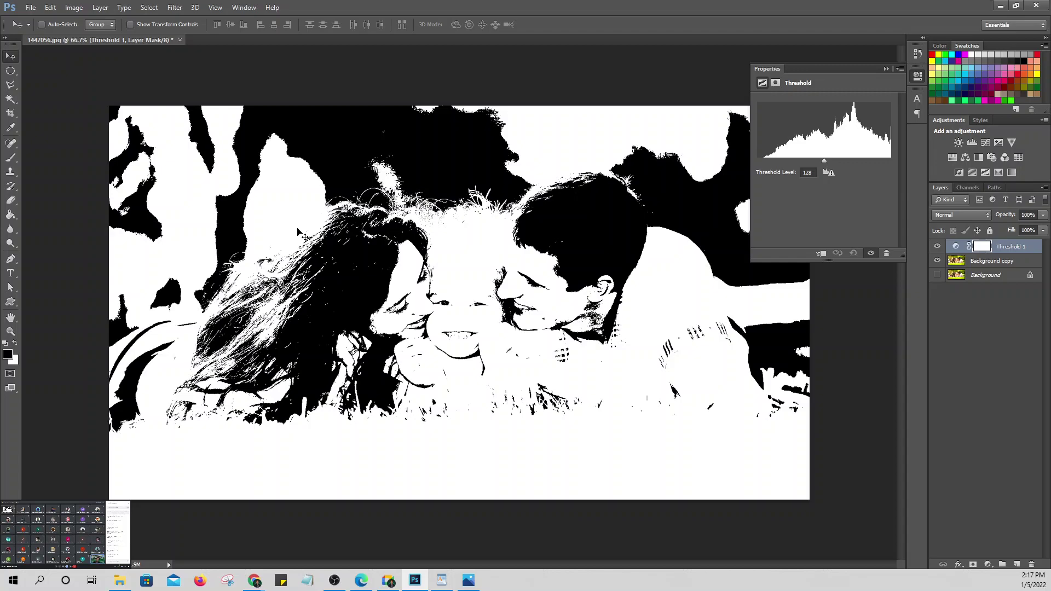
Step: Set the Threshold Level to 20 to locate the darkest spots, to 255 for the brightest spots, and back to 128
drag(825, 161, 770, 163)
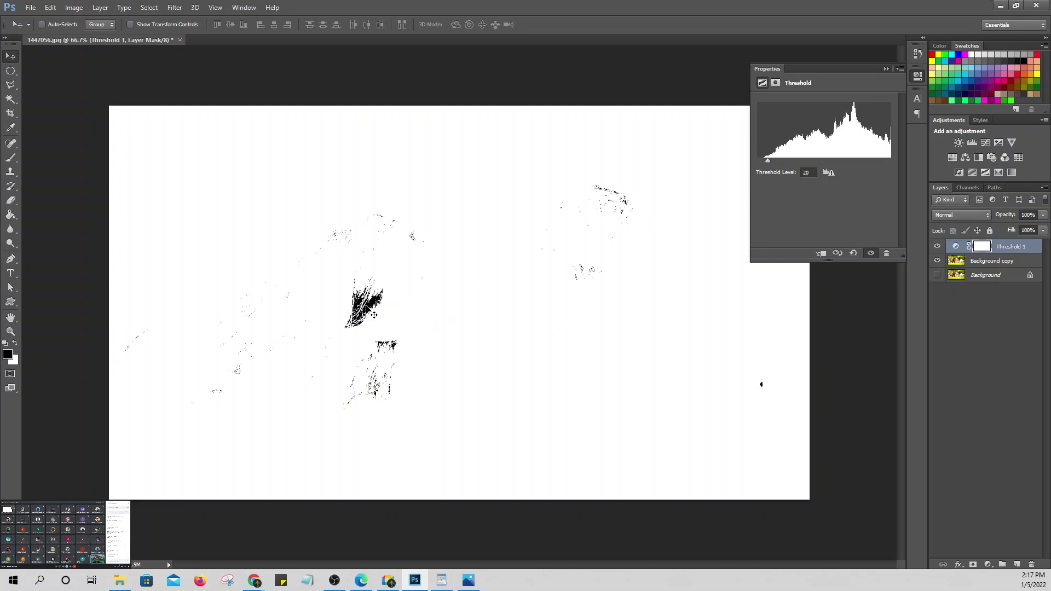
drag(769, 163, 892, 154)
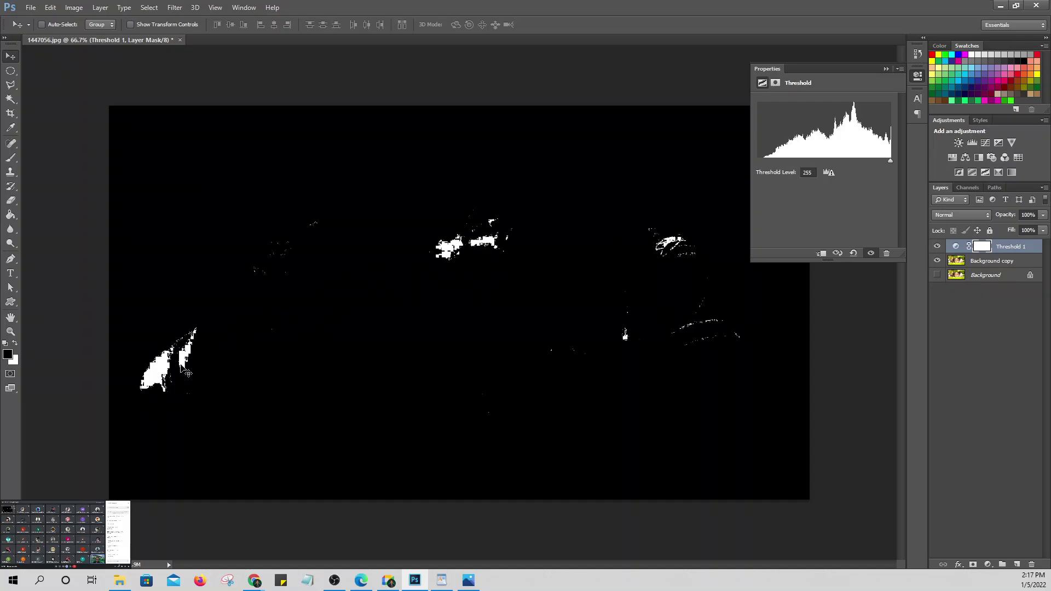
drag(888, 162, 823, 167)
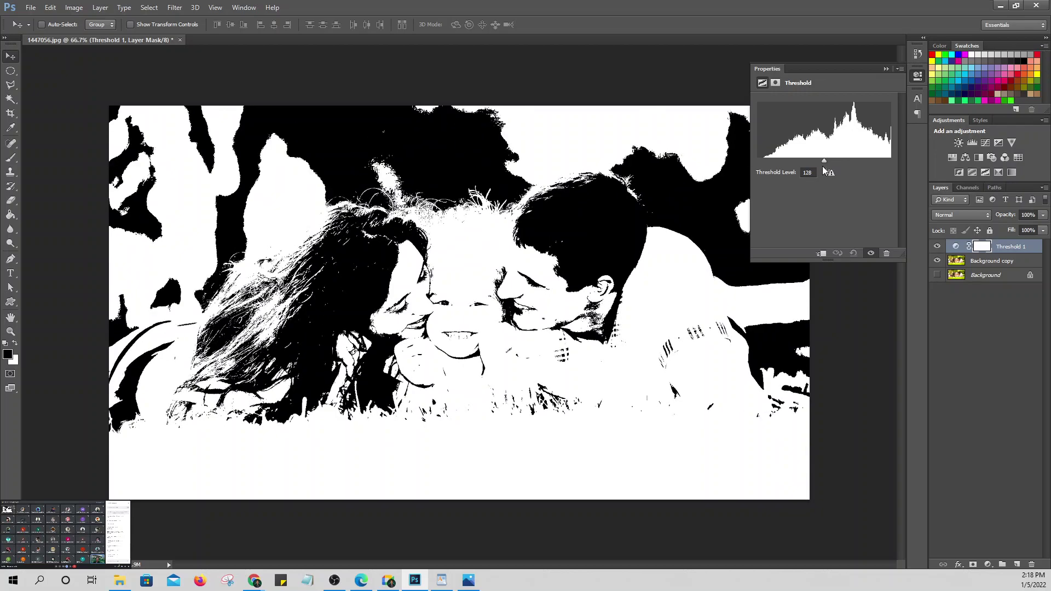
click(886, 69)
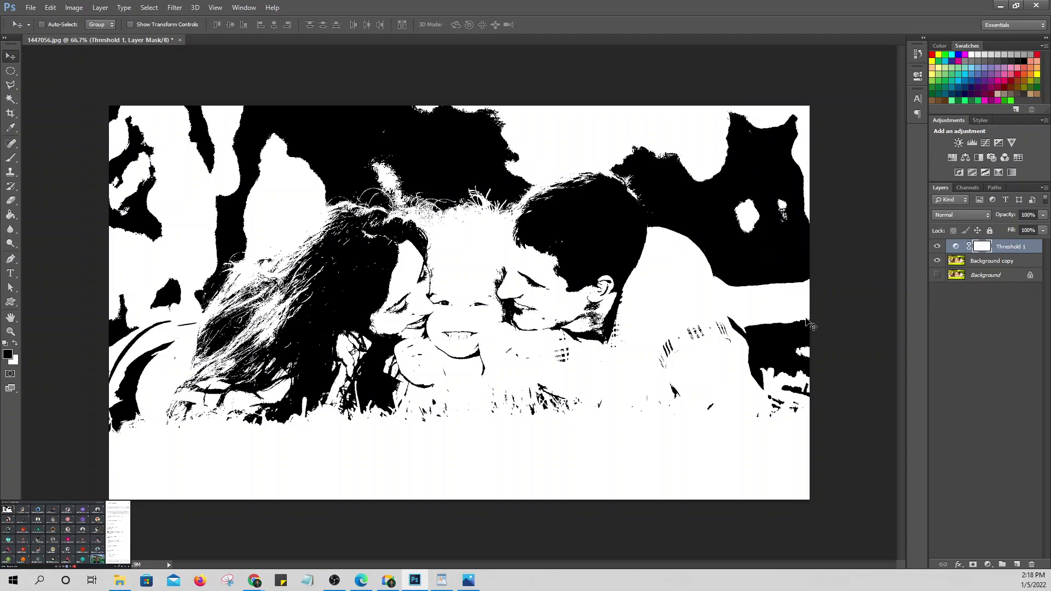
Step: Add a Levels adjustment layer on top of the stack, and delete the Threshold adjustment layer beneath it
click(973, 143)
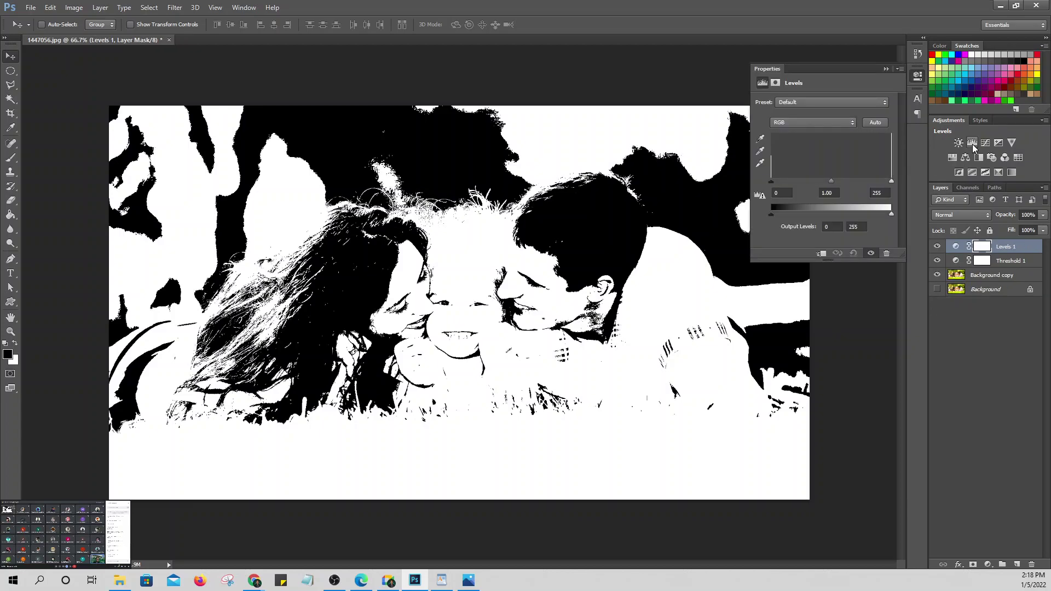
click(885, 69)
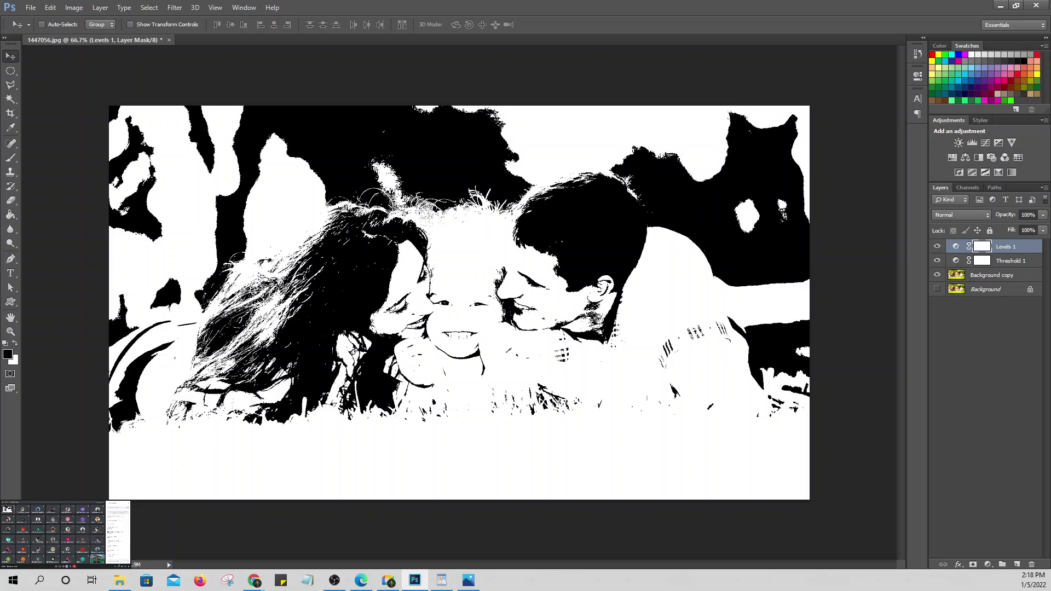
click(1021, 262)
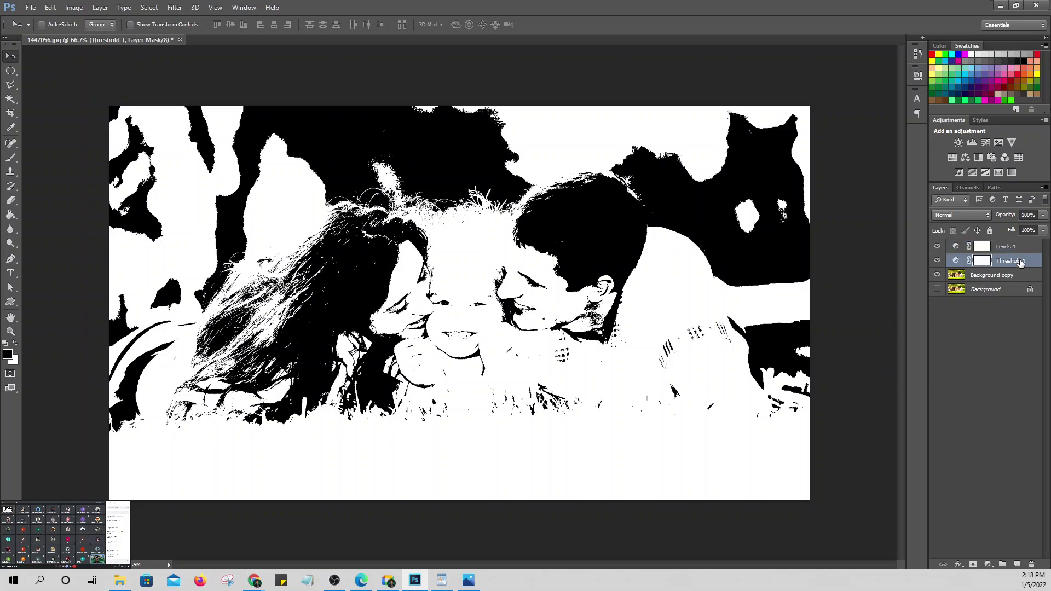
click(938, 261)
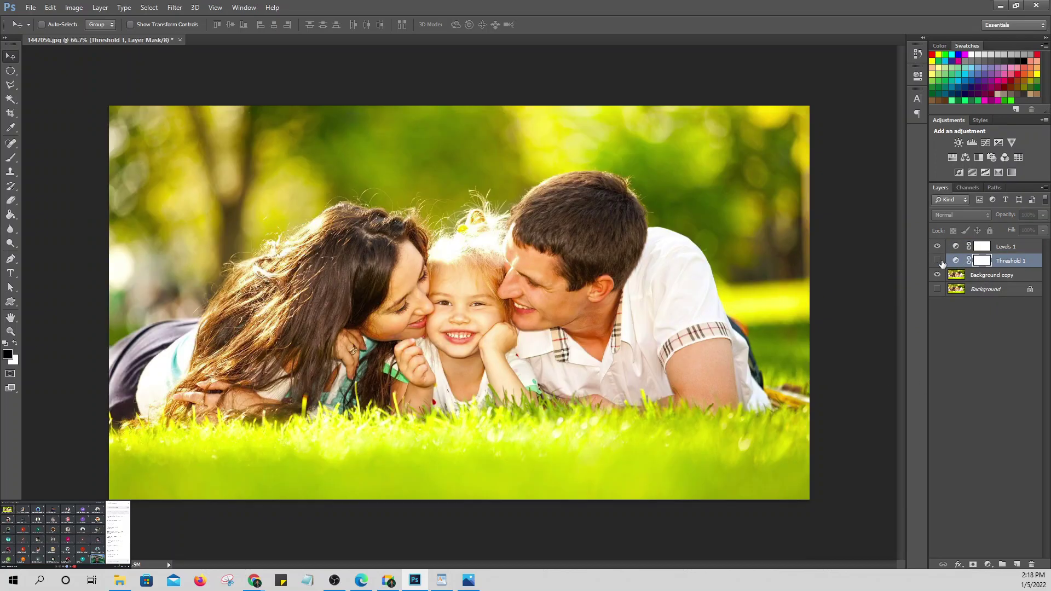
drag(1017, 263, 1032, 564)
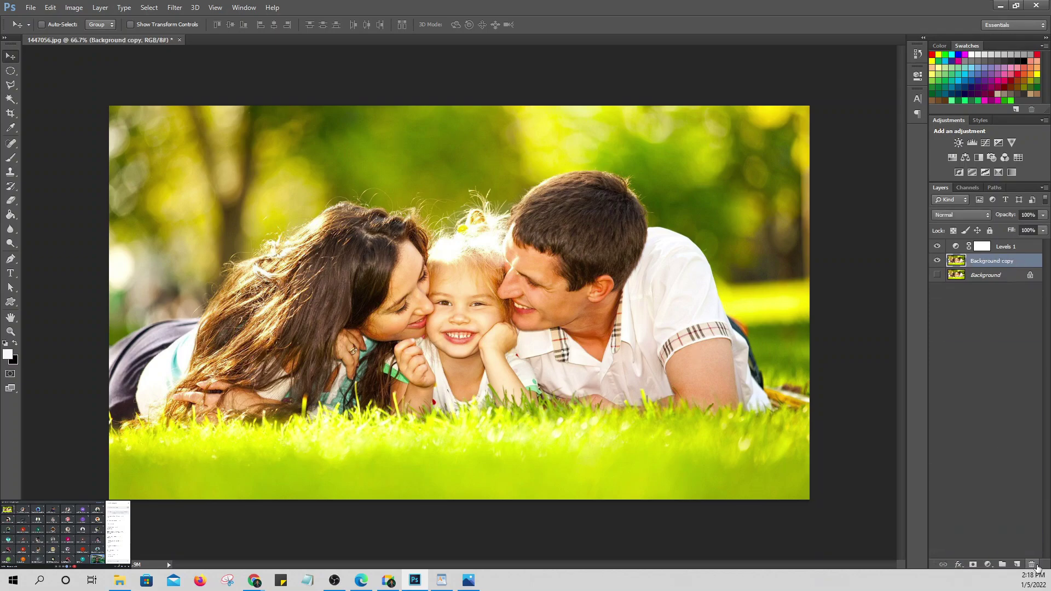
Step: Open the properties of the Levels adjustment layer and clip it to the Background copy layer
click(1007, 247)
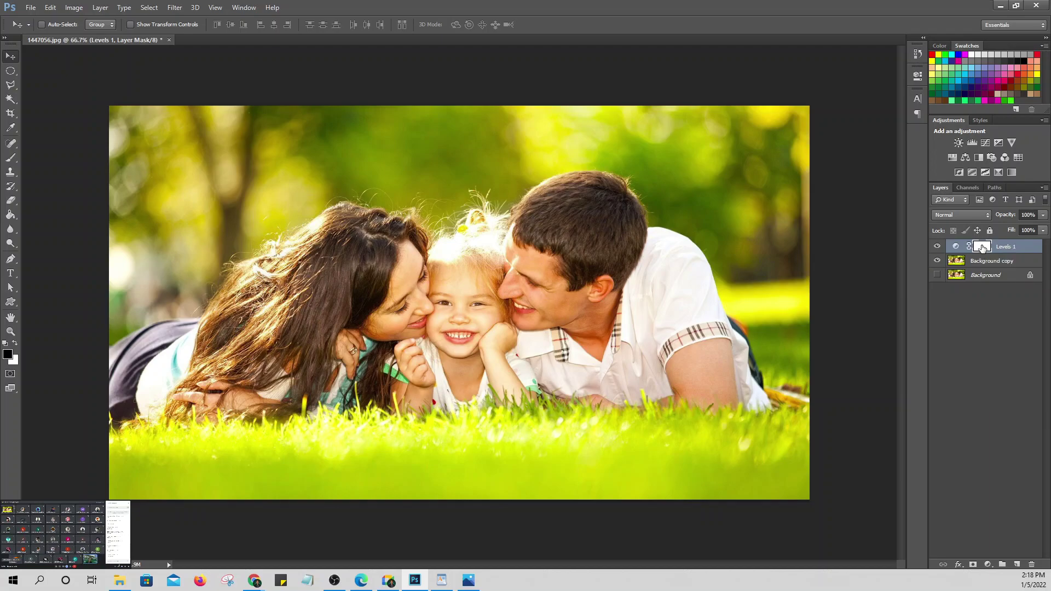
double_click(983, 248)
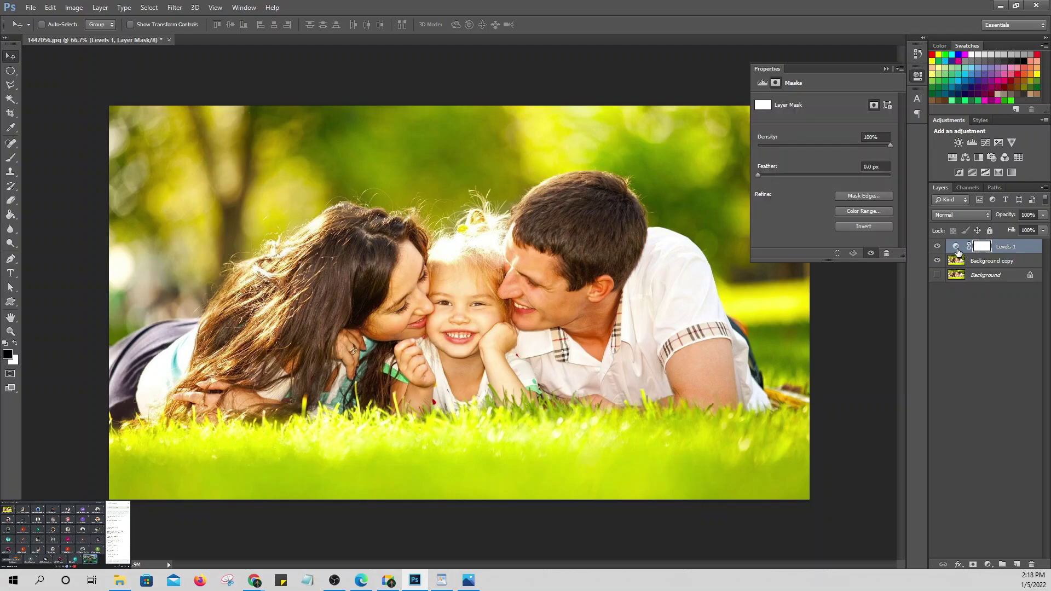
click(957, 248)
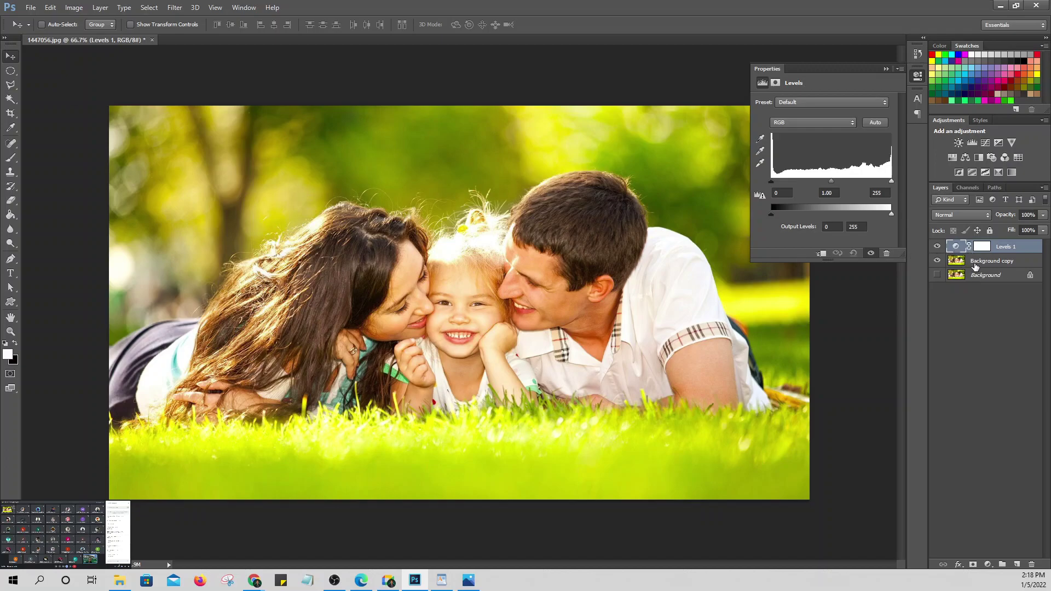
click(822, 254)
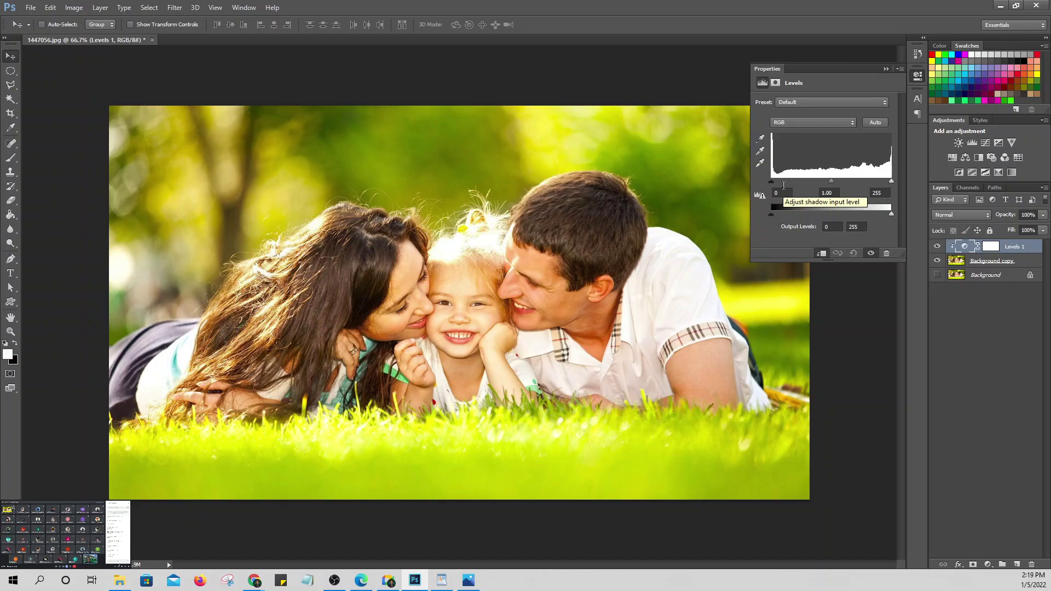
Step: Set the RGB Levels inputs to 27 for shadows and 1.24 for midtones, trying 234 for highlights before returning them to 255
mouse_move(771, 182)
mouse_down()
mouse_move(819, 182)
mouse_move(785, 182)
mouse_up()
drag(891, 181, 827, 182)
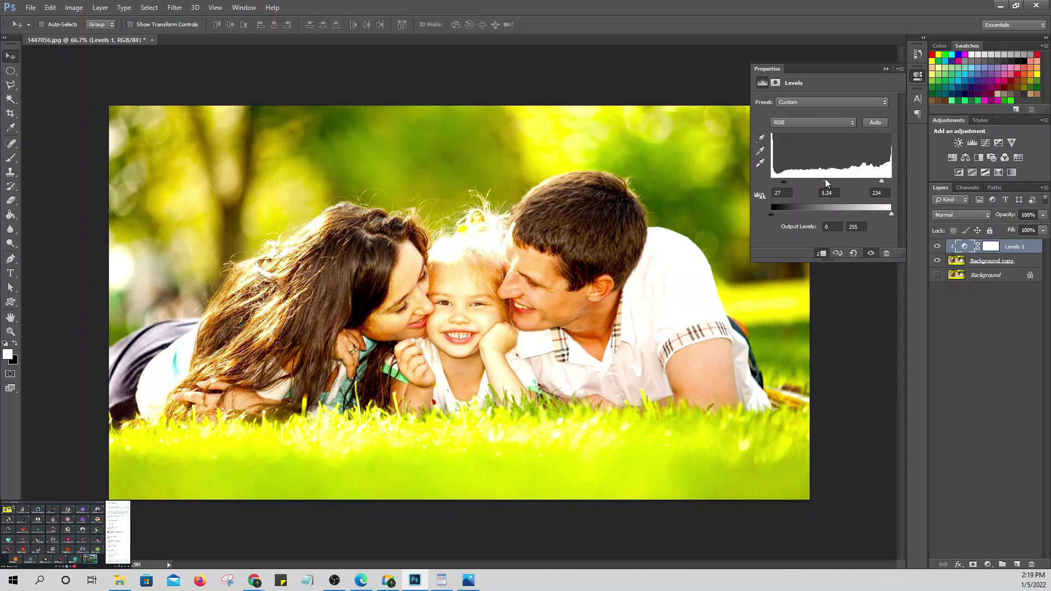
mouse_move(882, 182)
mouse_down()
mouse_move(865, 182)
mouse_move(891, 182)
mouse_move(855, 182)
mouse_move(899, 182)
mouse_up()
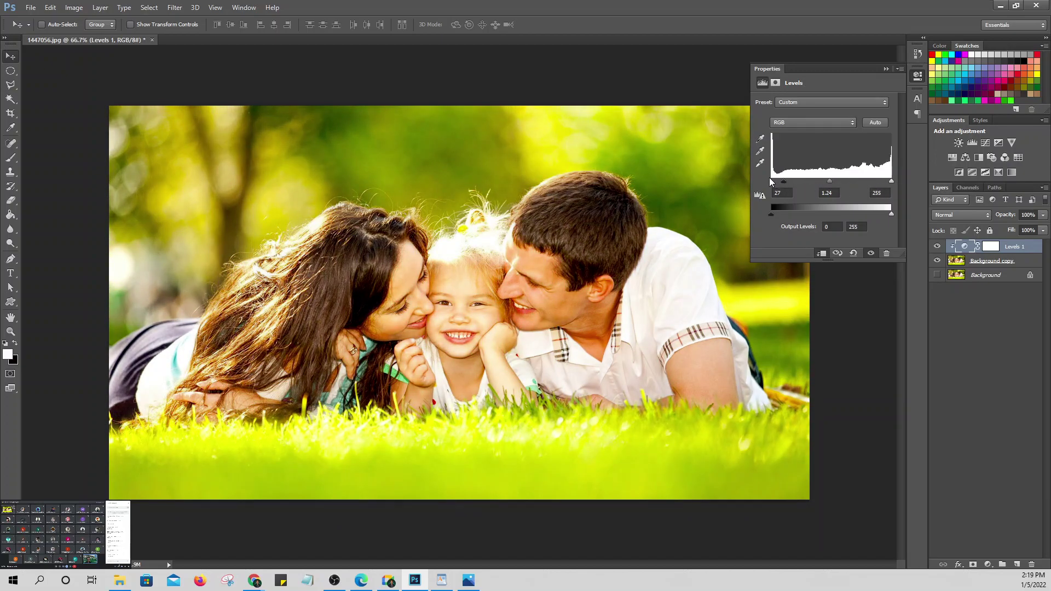
Step: Set the Levels adjustment's RGB inputs to 52, 0.86 and 243, and its output levels to 26 and 219
mouse_move(787, 182)
mouse_down()
mouse_move(771, 182)
mouse_move(892, 180)
mouse_up()
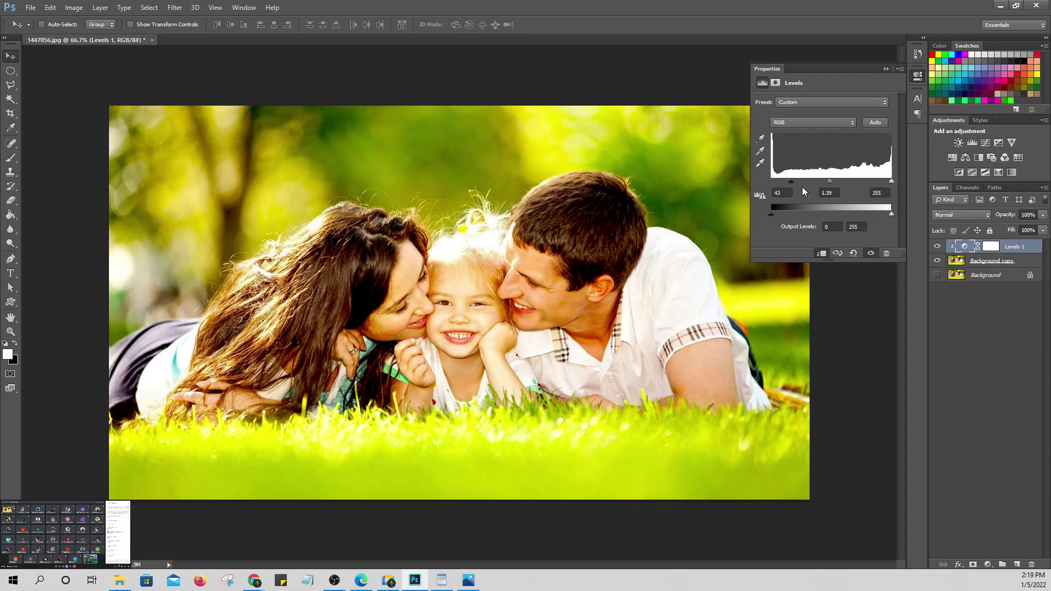
drag(834, 183, 796, 187)
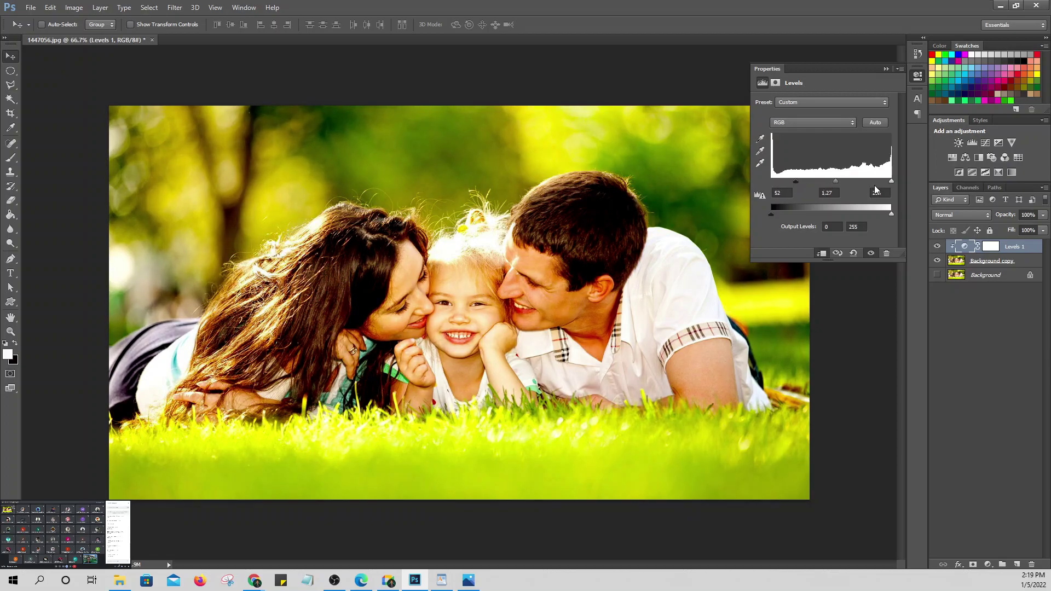
drag(892, 182, 843, 179)
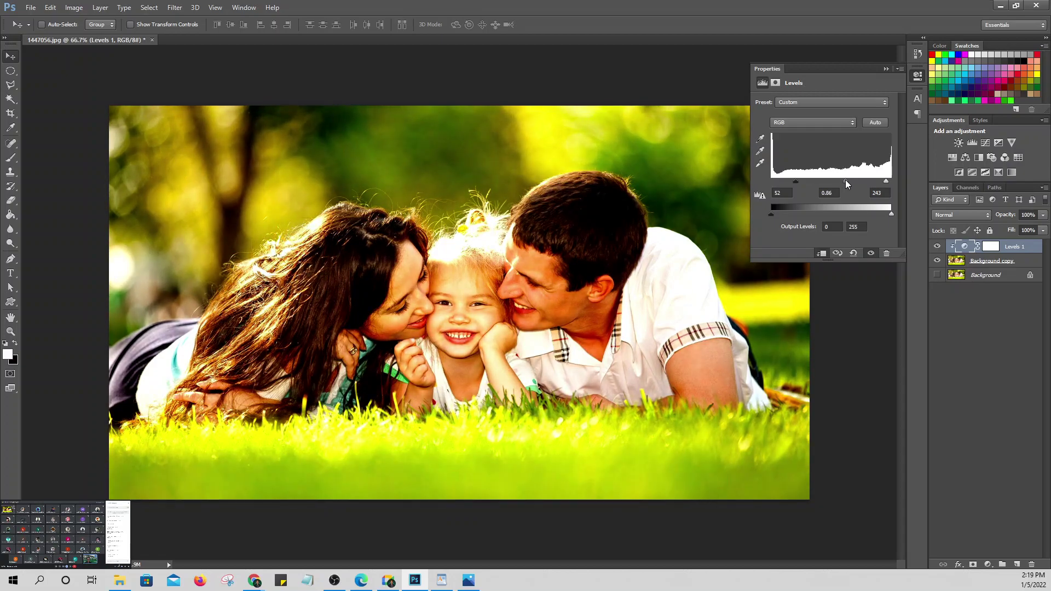
mouse_move(771, 214)
mouse_down()
mouse_move(845, 215)
mouse_move(784, 212)
mouse_up()
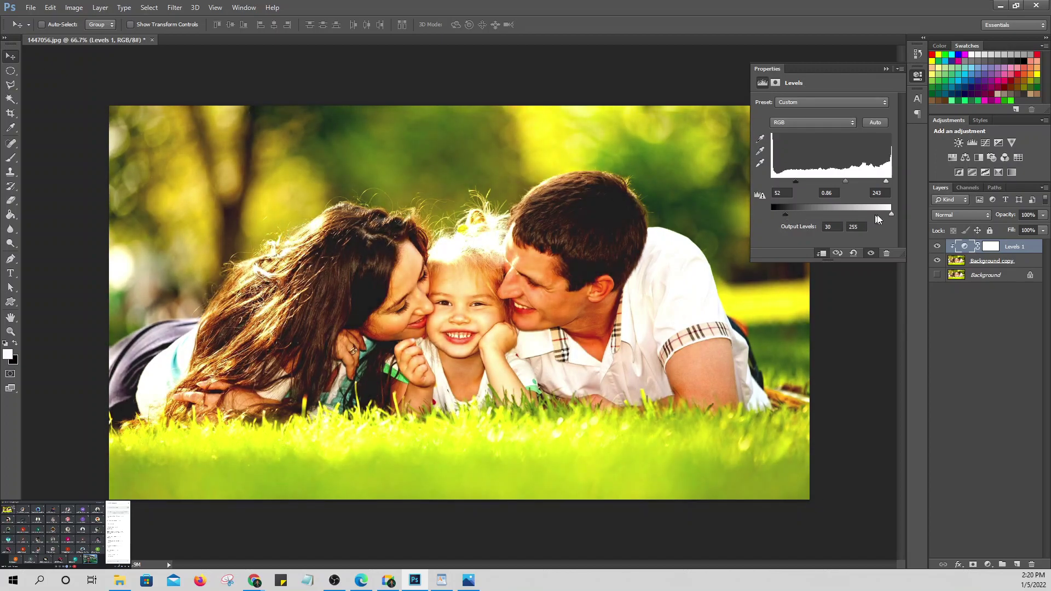
mouse_move(893, 214)
mouse_down()
mouse_move(861, 212)
mouse_move(874, 215)
mouse_up()
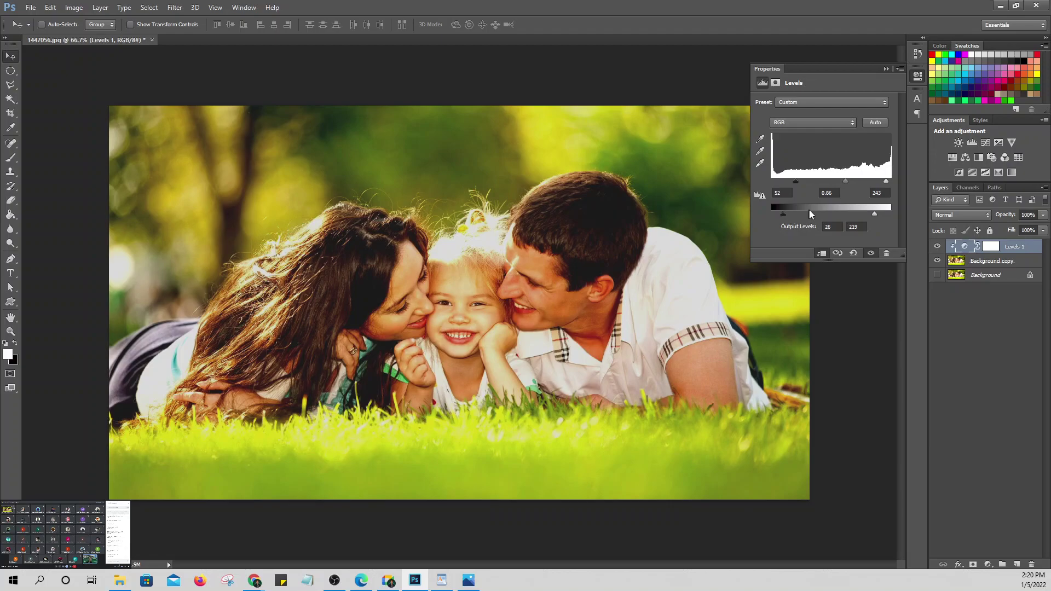
Step: Set the RGB Levels inputs to 65 for shadows, 0.96 for midtones and 236 for highlights, and collapse the properties
drag(796, 182, 802, 183)
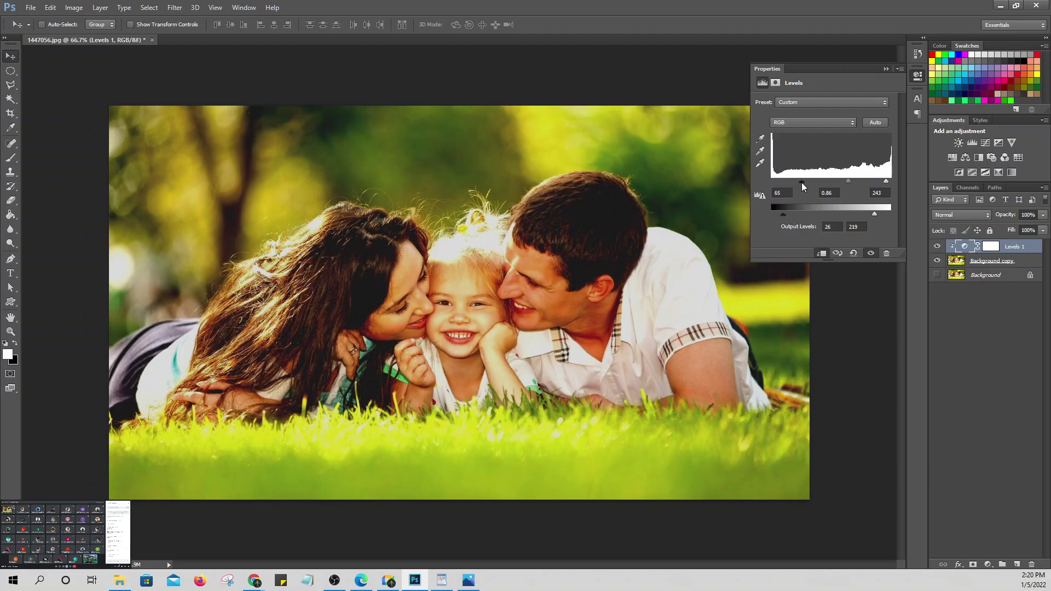
drag(886, 183, 843, 182)
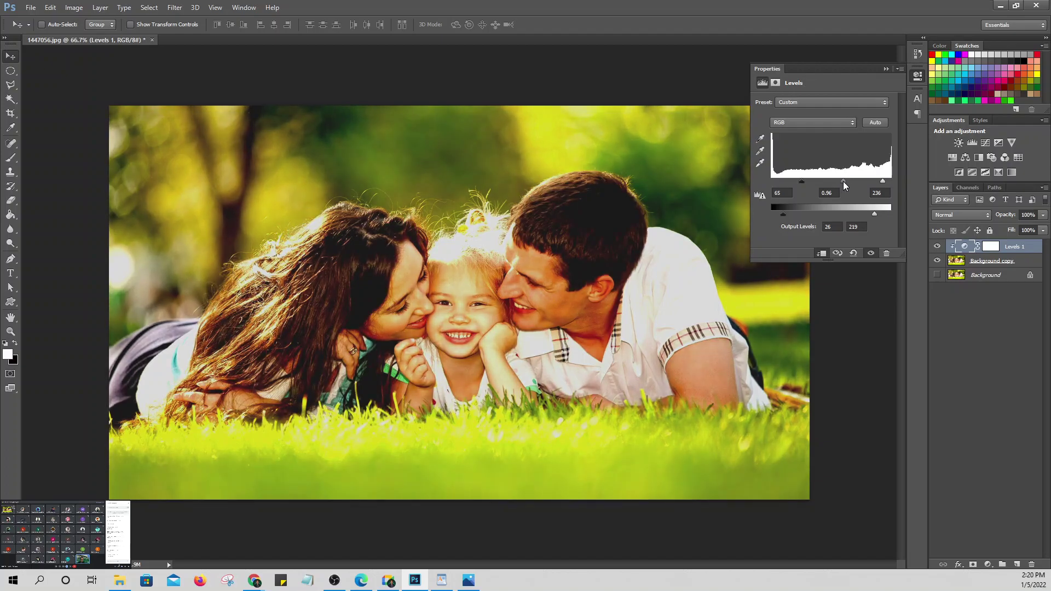
click(886, 70)
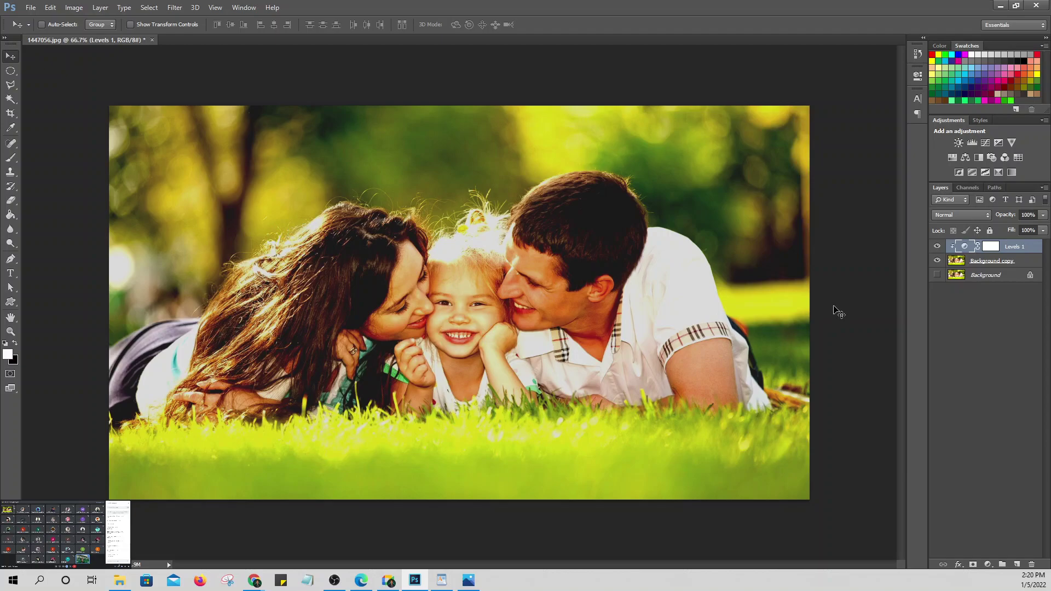
Step: Compare the photo with the Levels layer hidden and shown, and set its RGB inputs to 53, 0.76 and 232
click(937, 247)
click(937, 246)
click(937, 246)
click(937, 247)
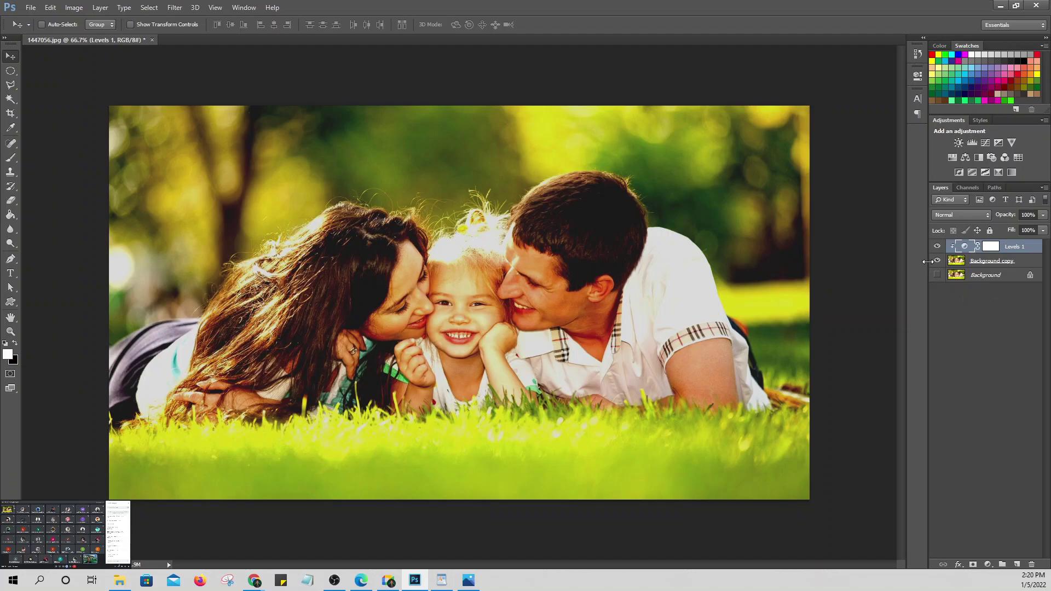
double_click(967, 246)
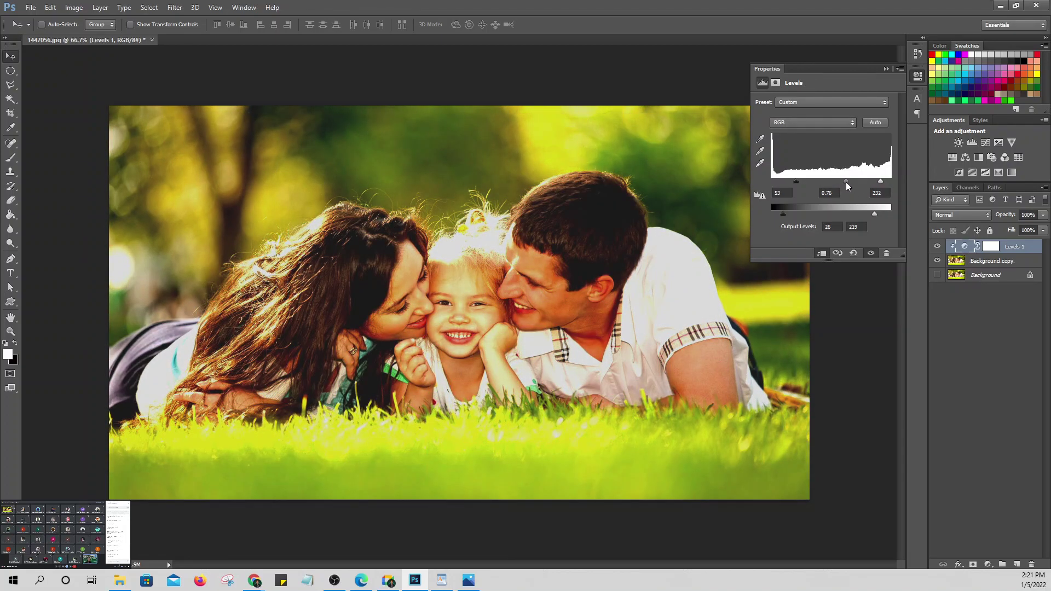
click(885, 69)
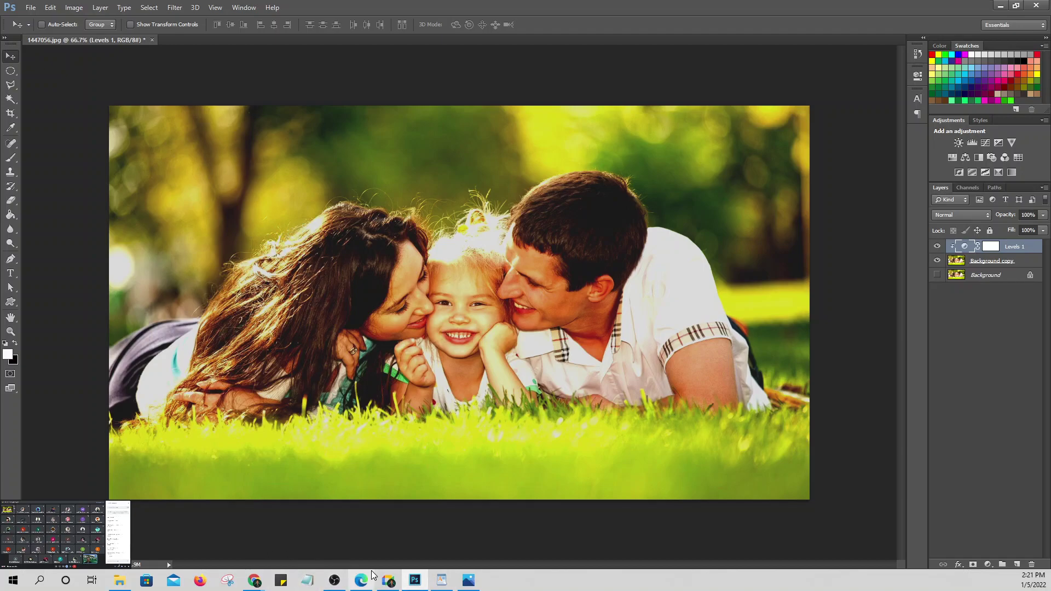
Step: Switch to the WordPad notes and add the heading "Color Look With An Adjustment Layer" below the Levels paragraph
click(446, 585)
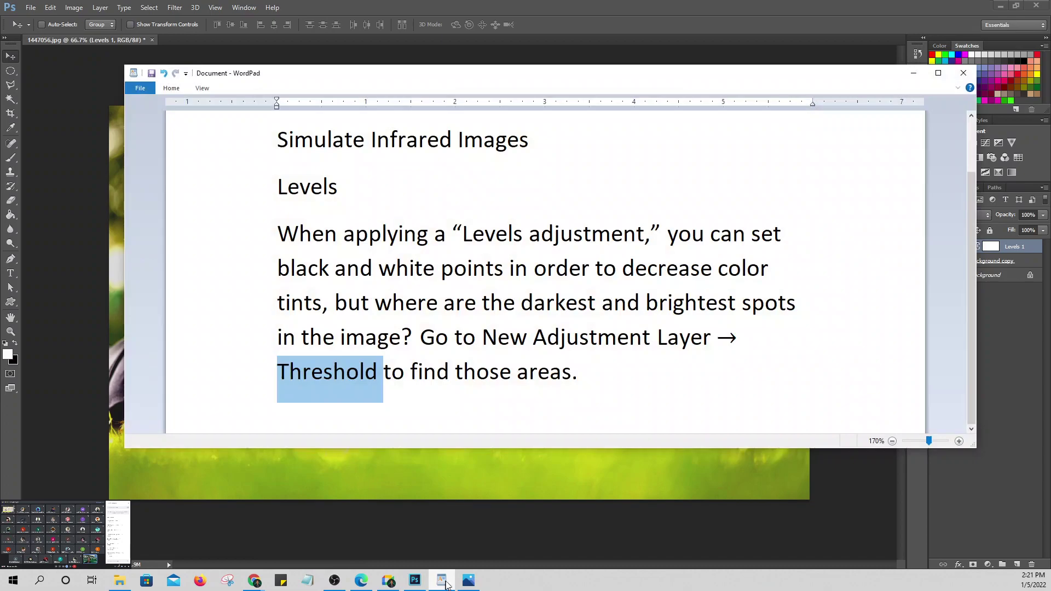
click(390, 397)
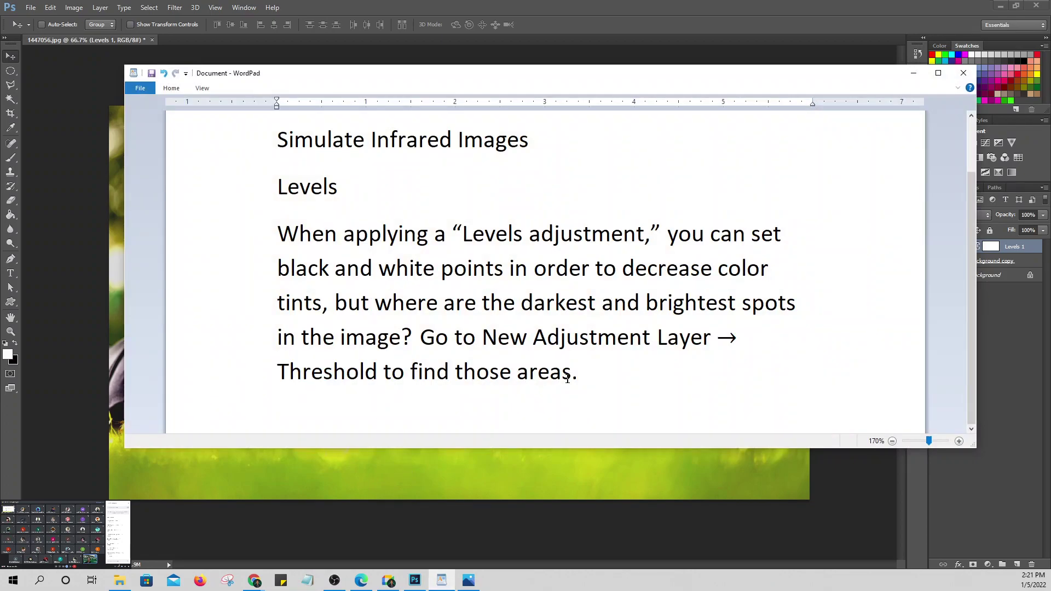
click(610, 376)
key(Return)
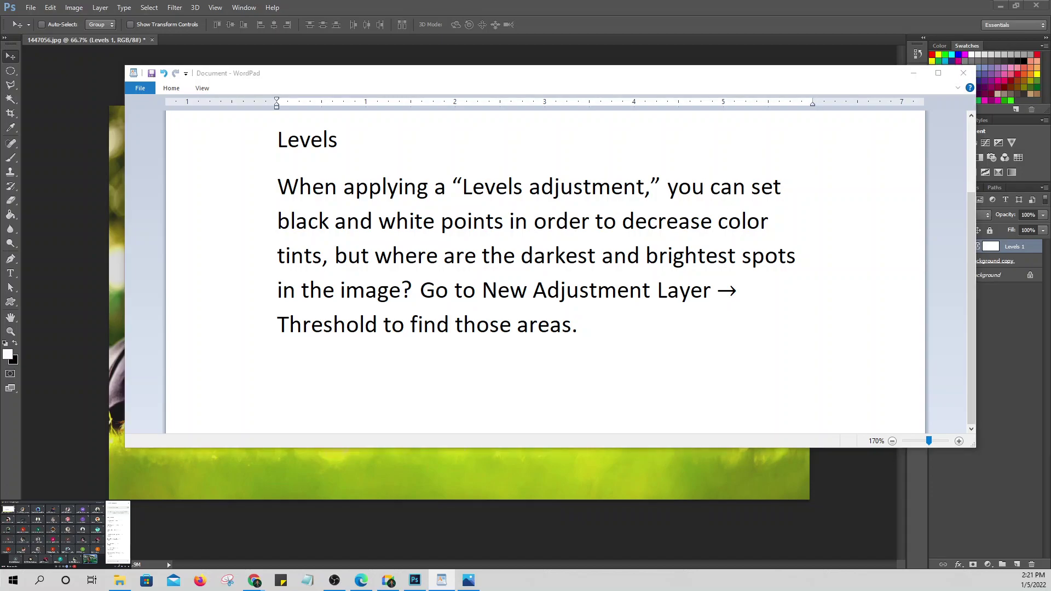
key(super+d)
key(super+d)
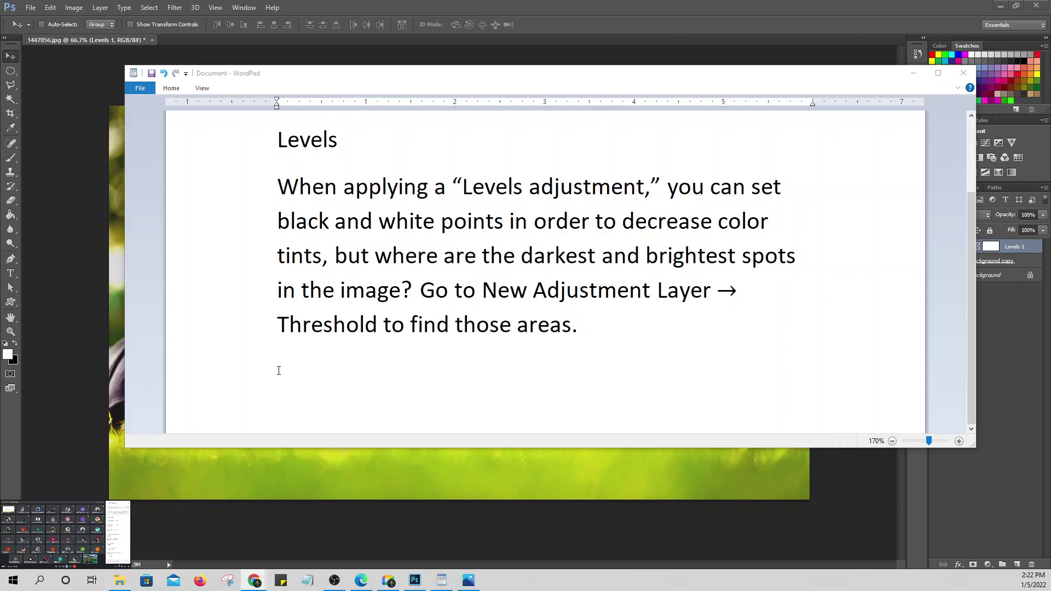
click(474, 387)
text(Color Look With An Adjustment Layer)
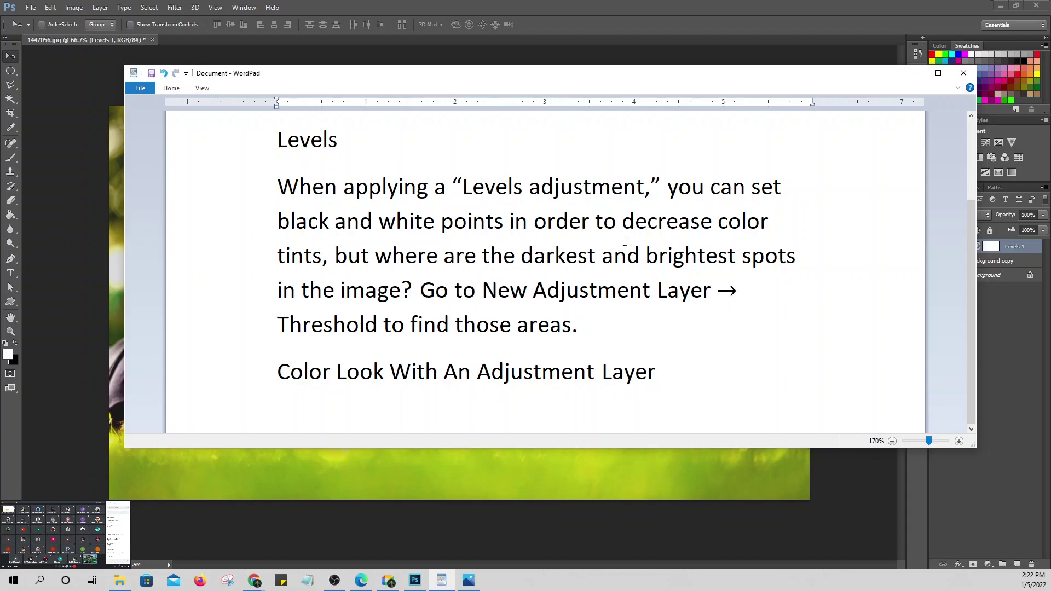
Step: Return to Photoshop and close the 1447056.jpg photo without saving its changes
click(913, 73)
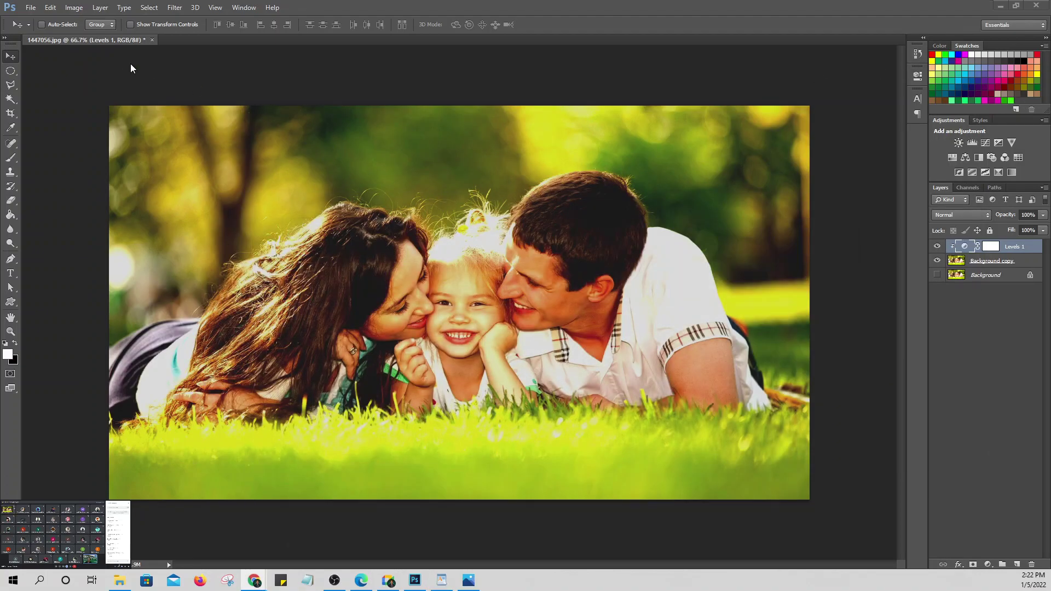
click(151, 40)
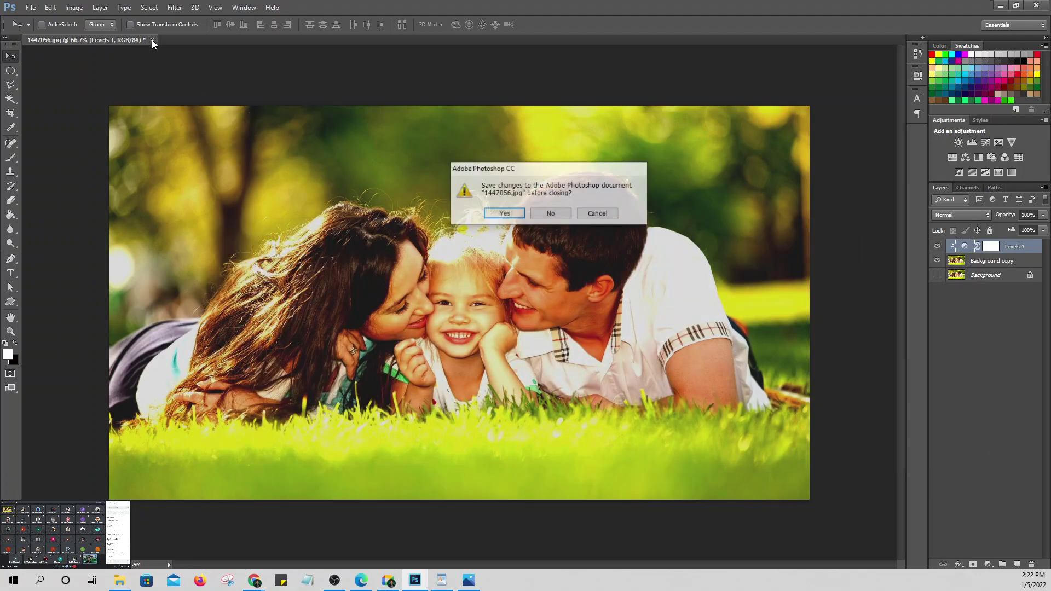
click(558, 213)
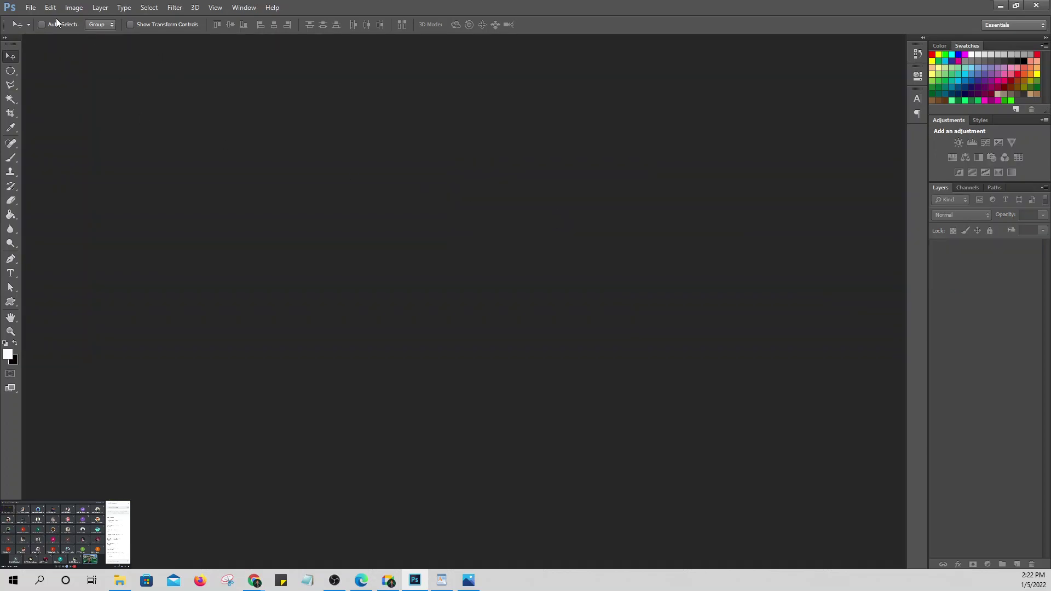
Step: Open the photo pexels-photo-1557843.jpeg from the Downloads folder
click(30, 7)
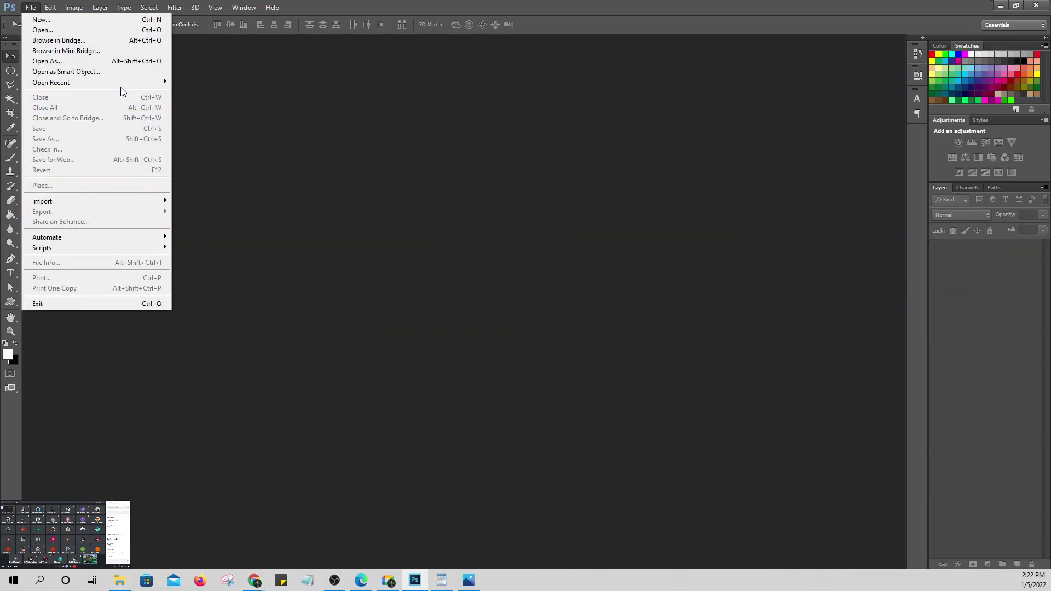
click(55, 33)
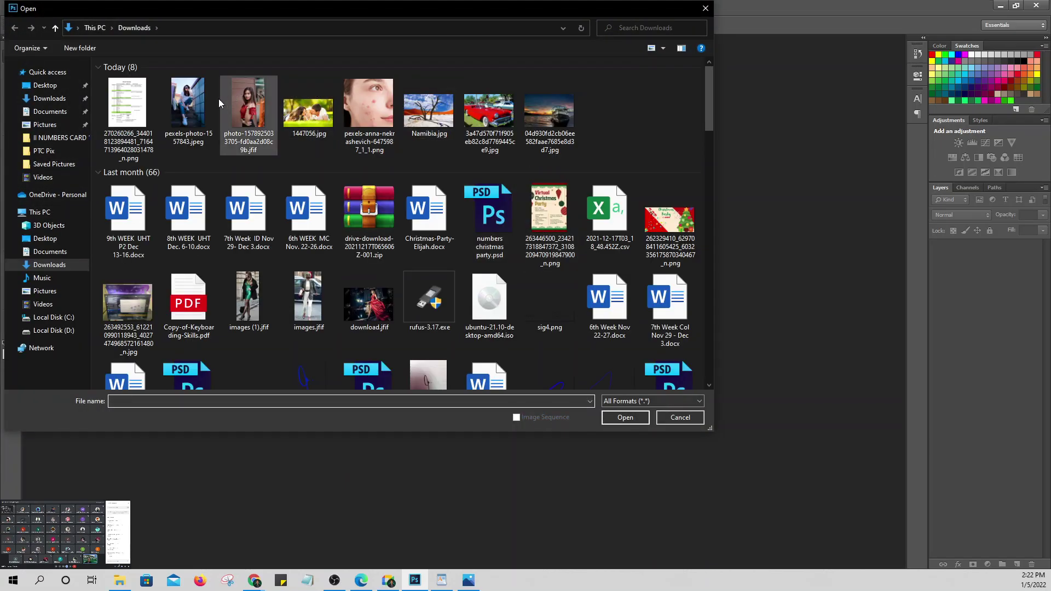
click(188, 107)
click(626, 418)
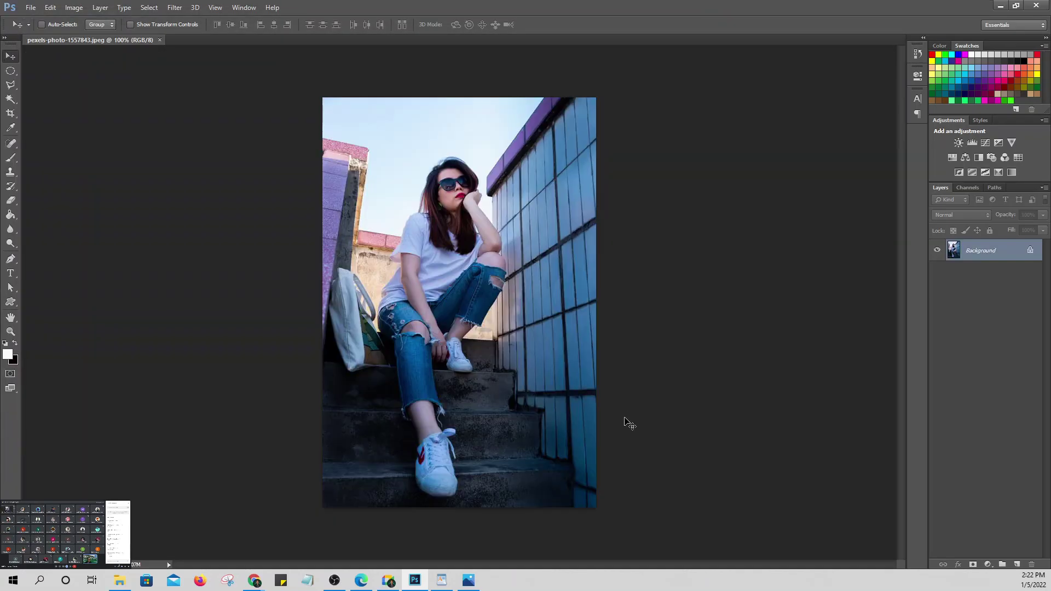
Step: Duplicate the Background layer and hide the original beneath the copy
key(ctrl+plus)
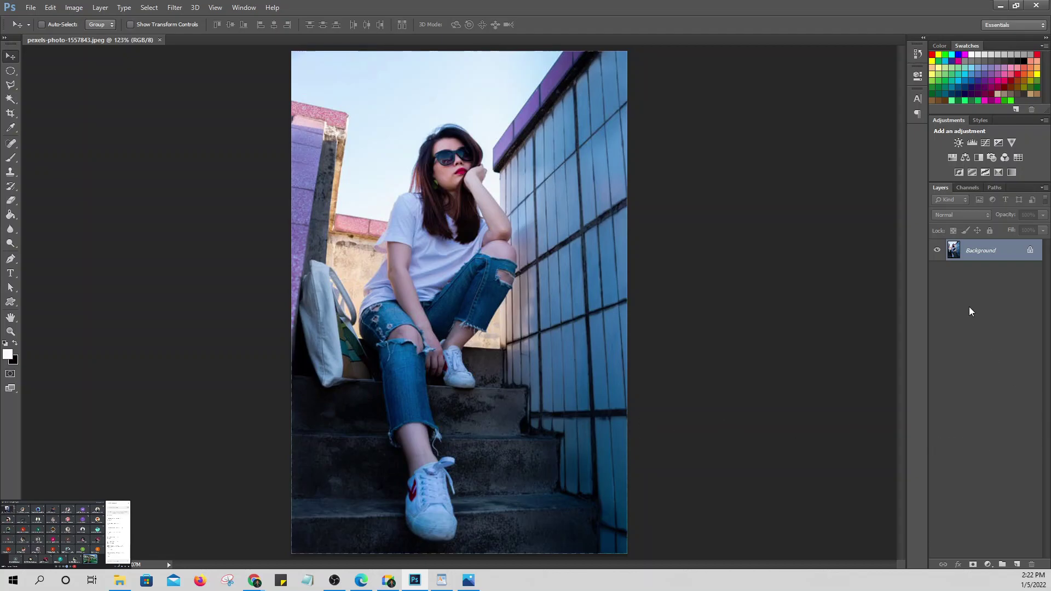
drag(991, 253, 1017, 562)
click(937, 271)
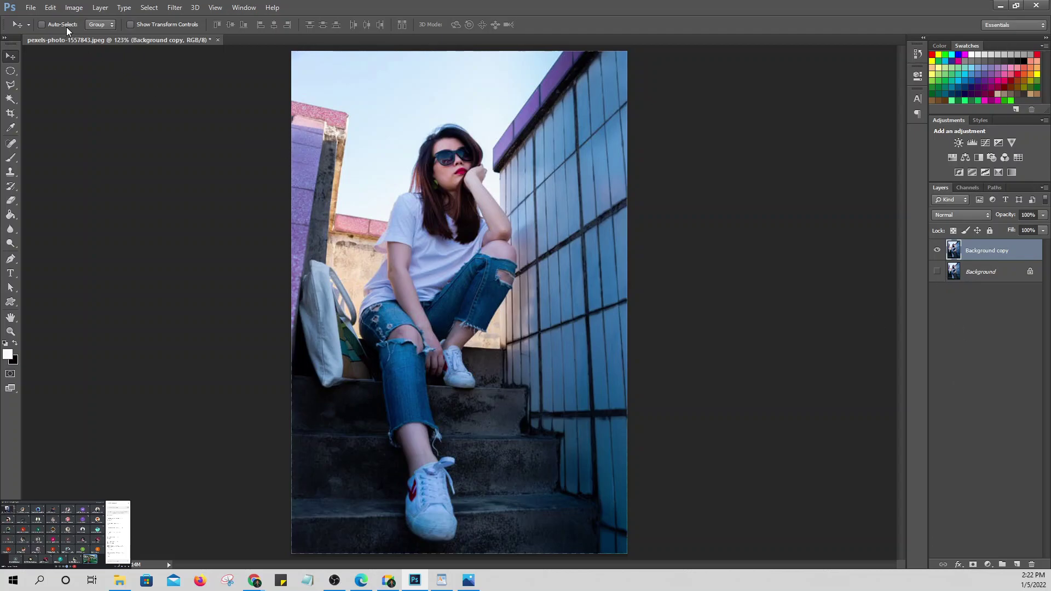
Step: Add a Hue/Saturation adjustment layer above the Background copy layer, keeping the default layer options
click(100, 7)
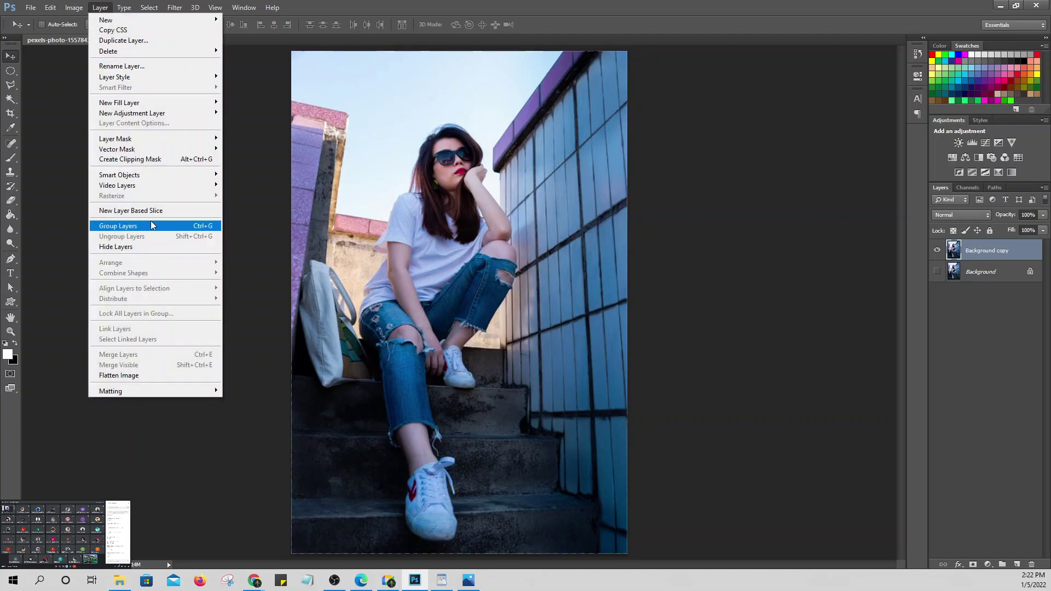
mouse_move(143, 113)
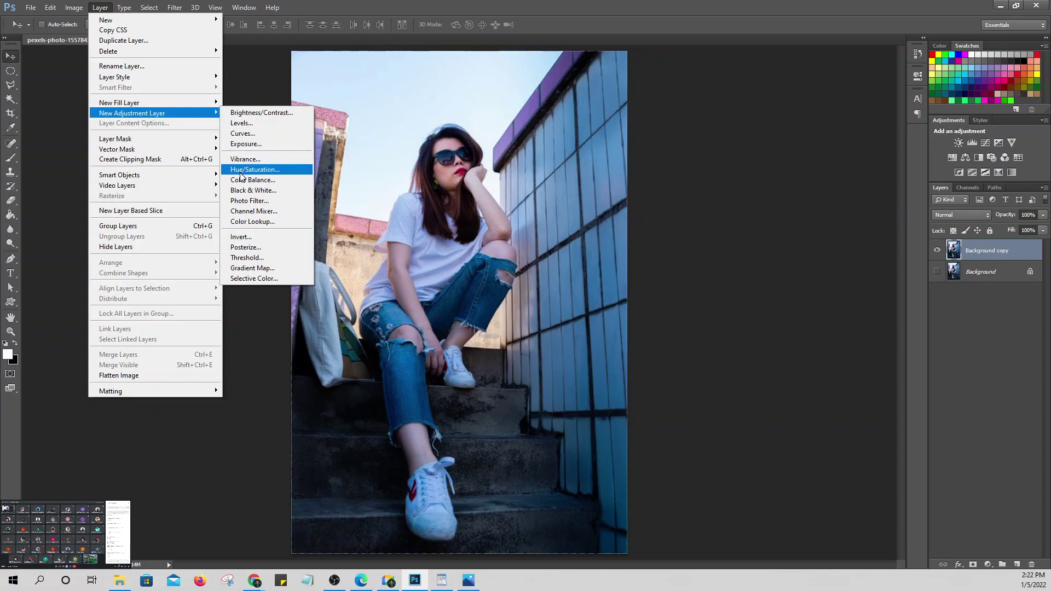
click(258, 174)
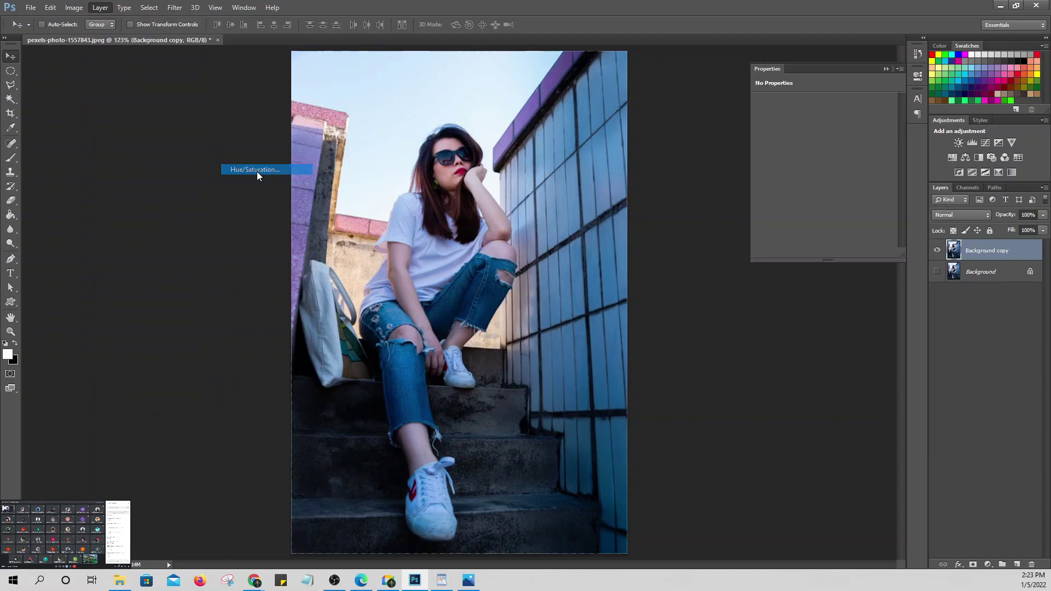
click(616, 186)
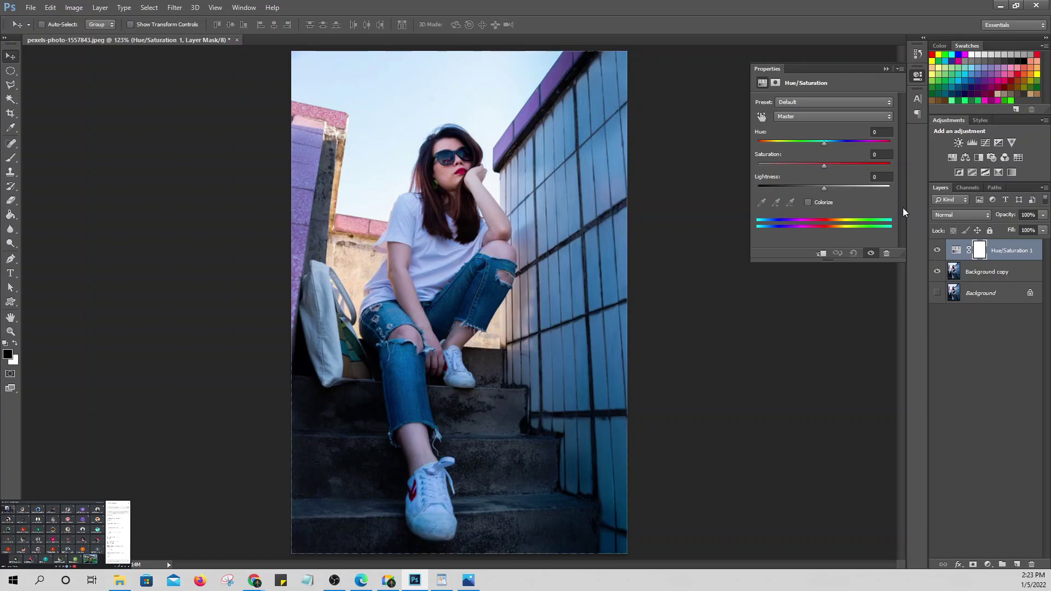
Step: Set the Hue/Saturation layer's blend mode to Soft Light and enable Colorize
click(952, 215)
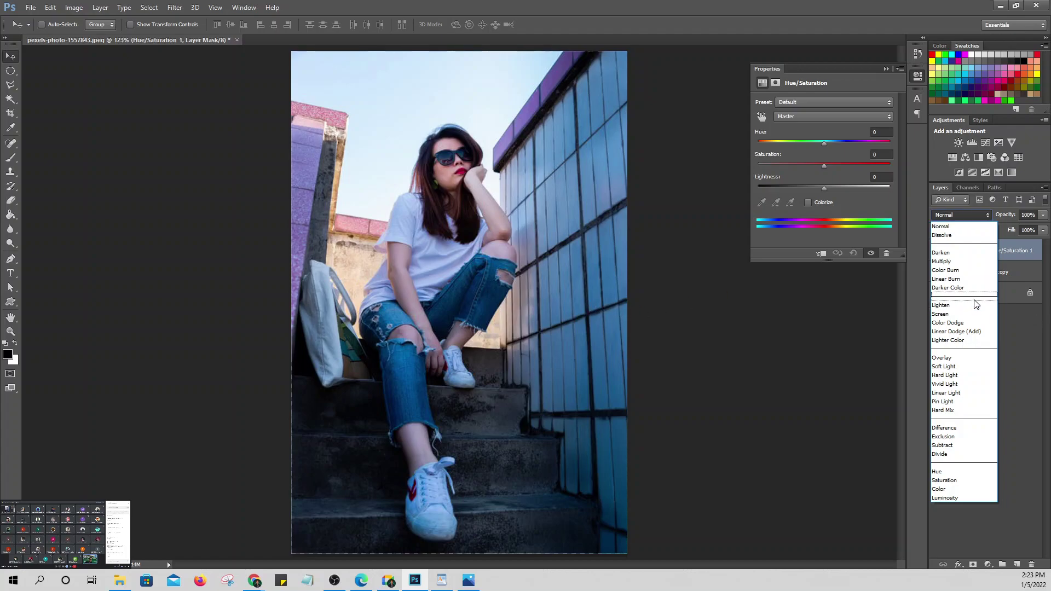
click(944, 366)
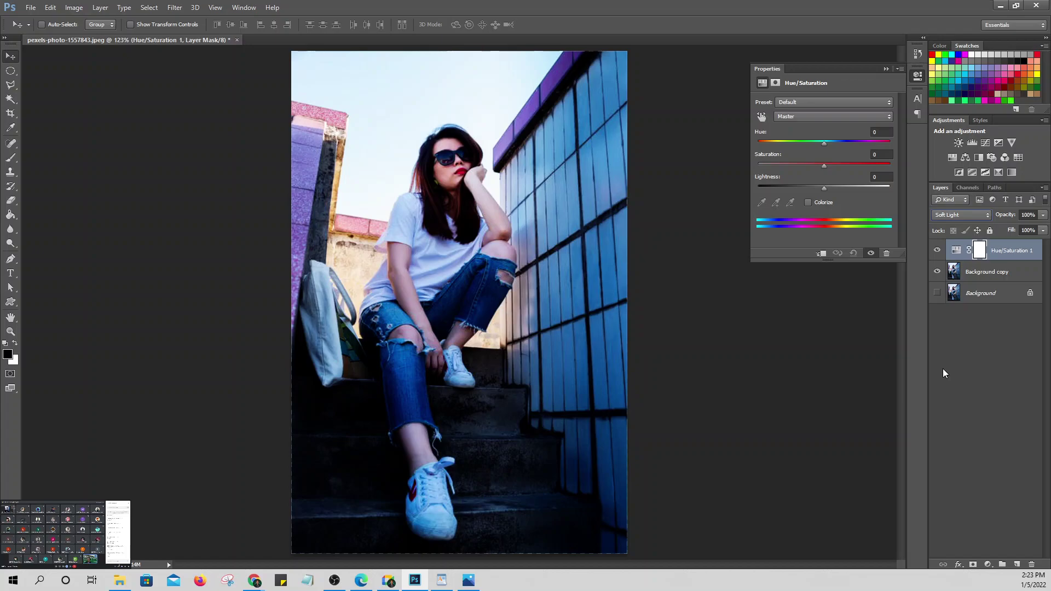
click(807, 202)
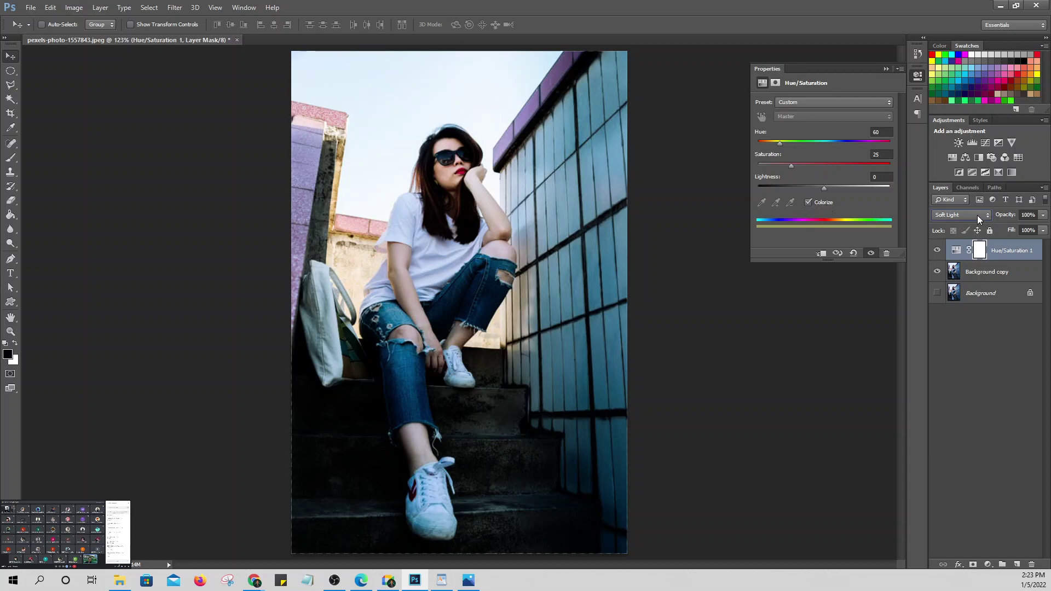
Step: Reapply the Soft Light blend mode to the Hue/Saturation layer, and switch Colorize off and back on
click(1006, 253)
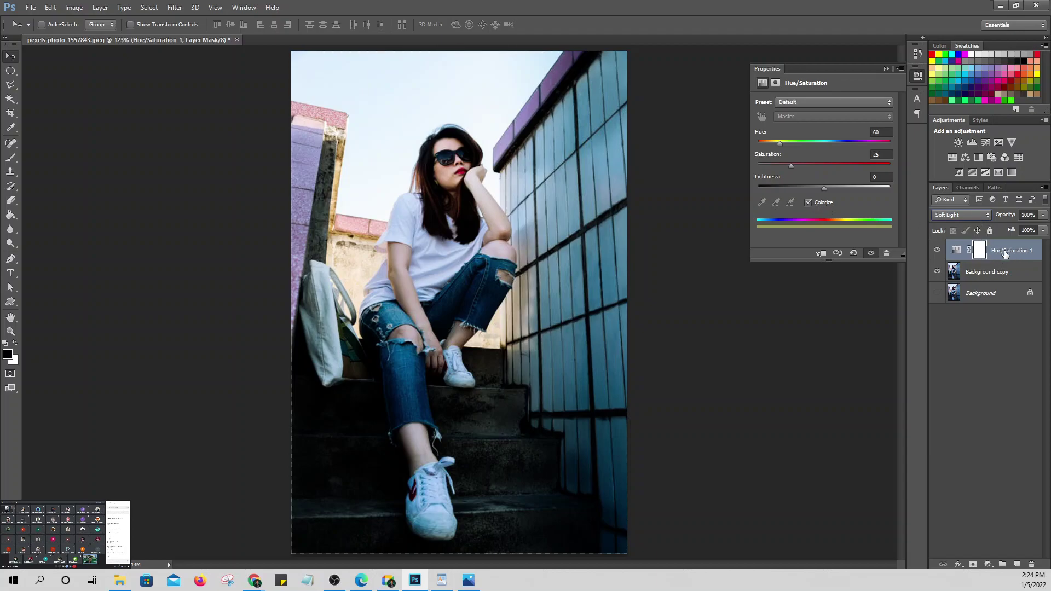
click(977, 217)
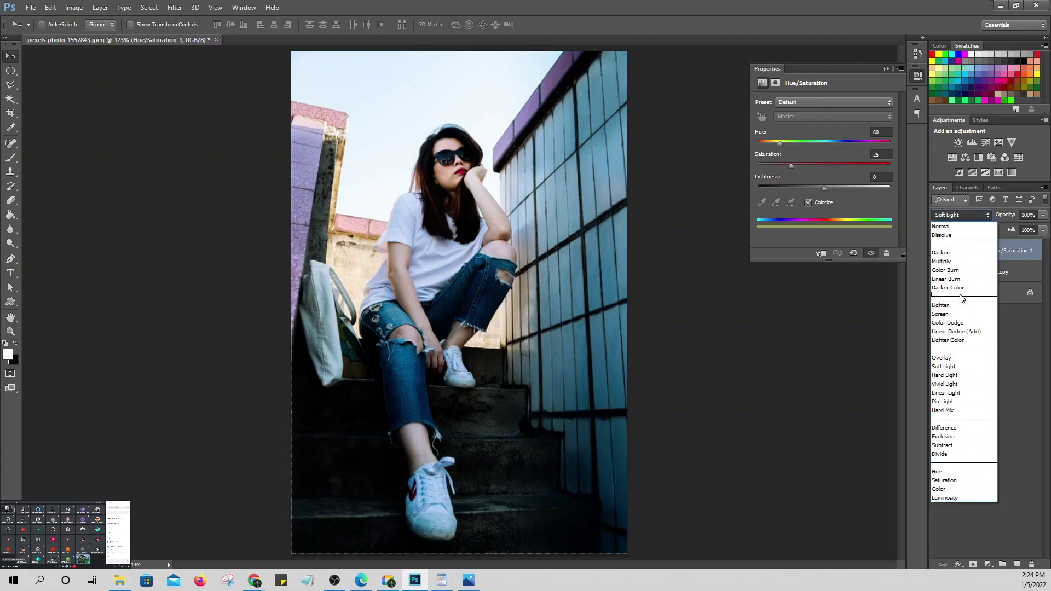
click(951, 368)
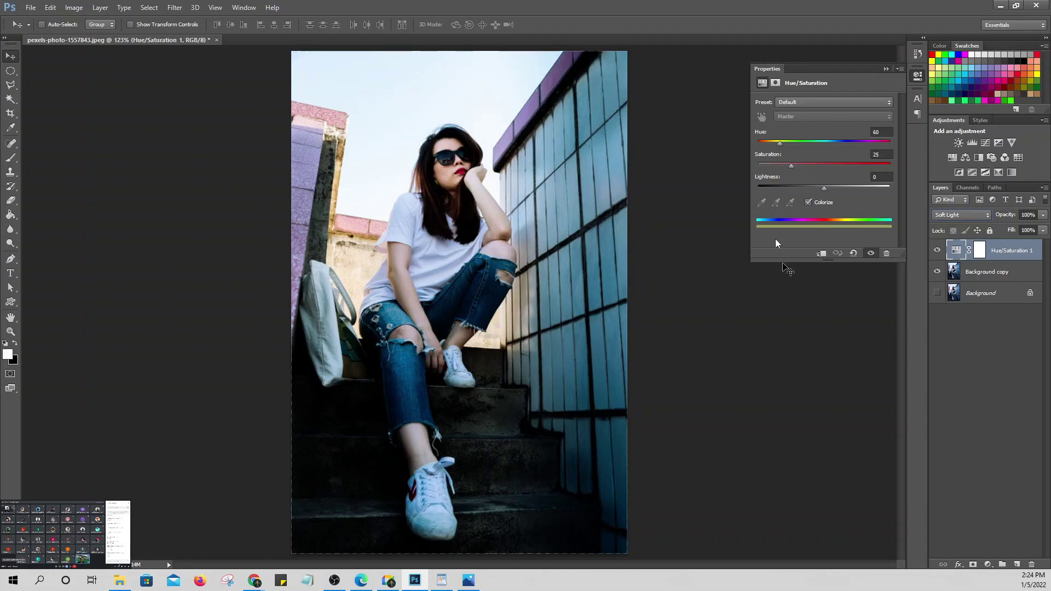
click(810, 202)
click(810, 201)
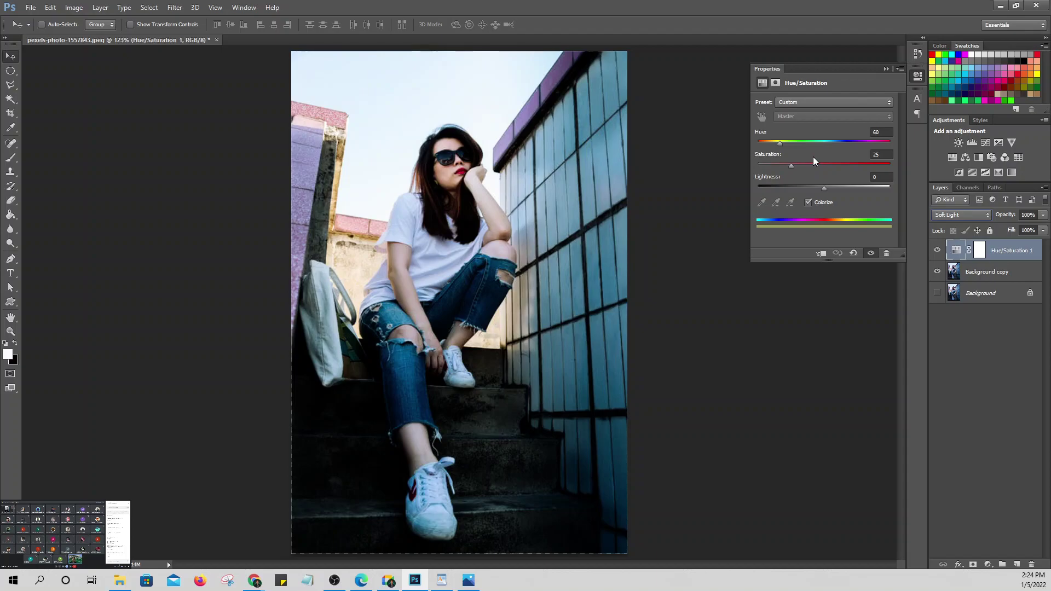
Step: Try Hue 210, Saturation 50 and Lightness 10 on the Hue/Saturation layer, and compare the photo with the layer hidden and shown
text(210)
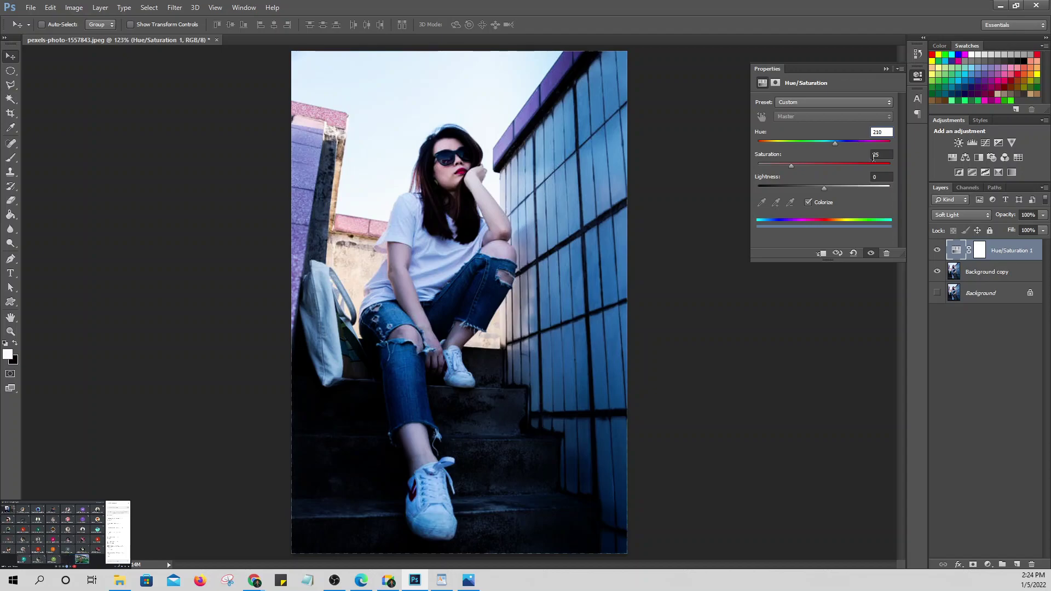
key(Tab)
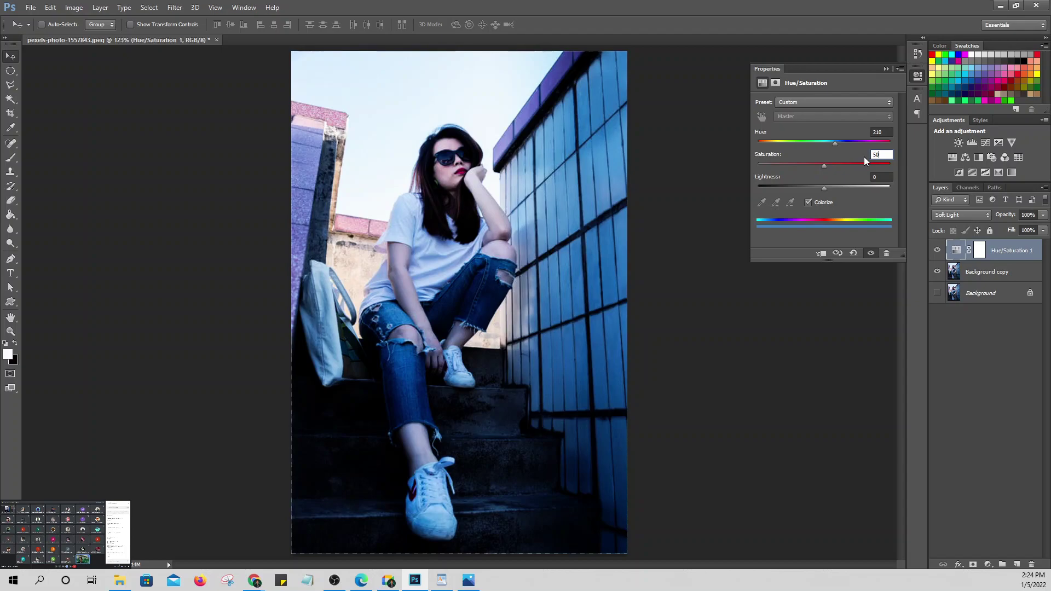
key(Tab)
text(10)
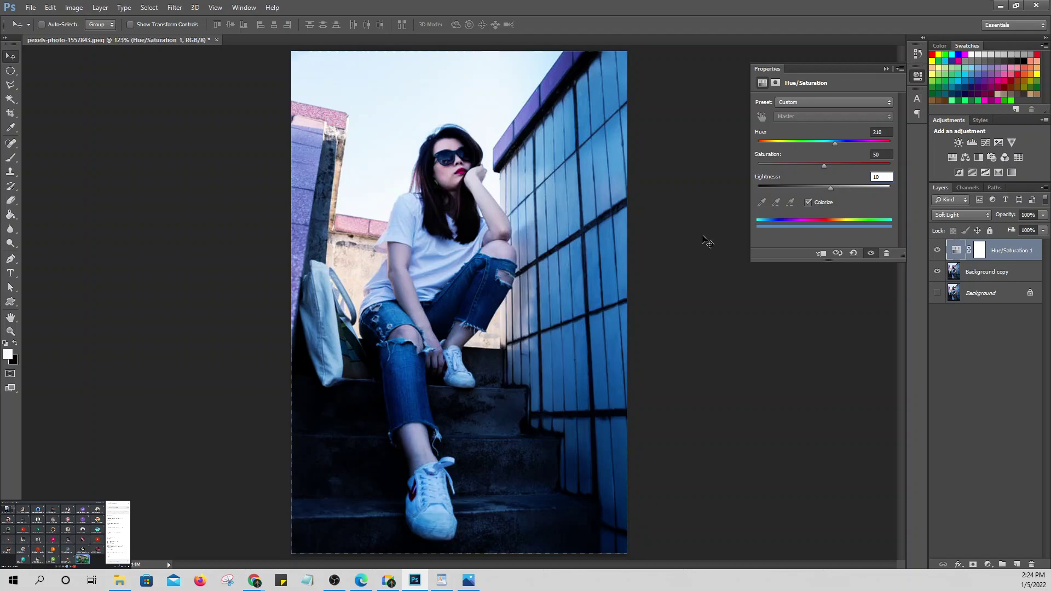
click(938, 251)
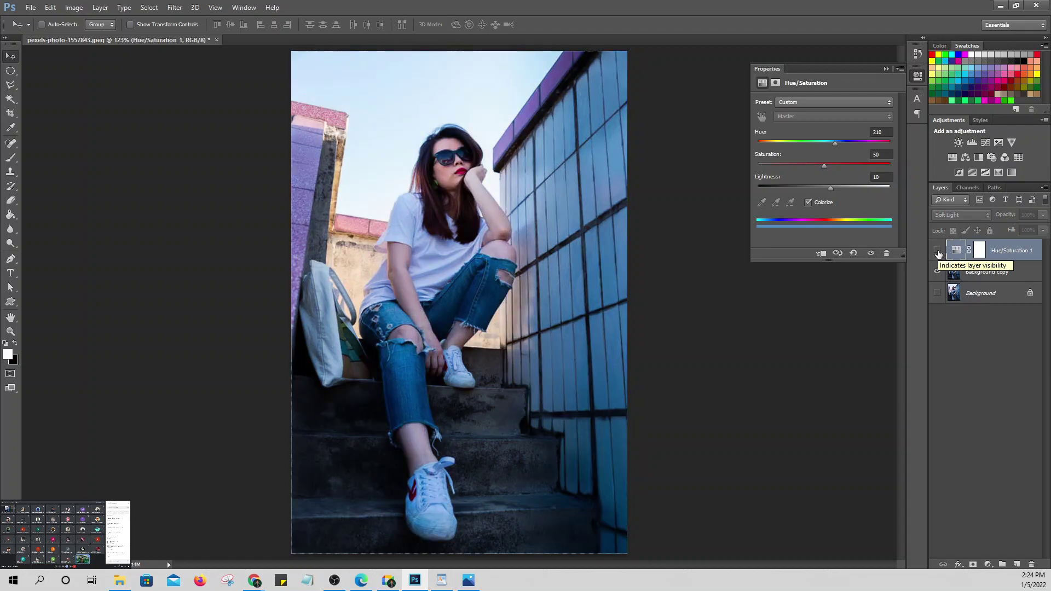
click(937, 251)
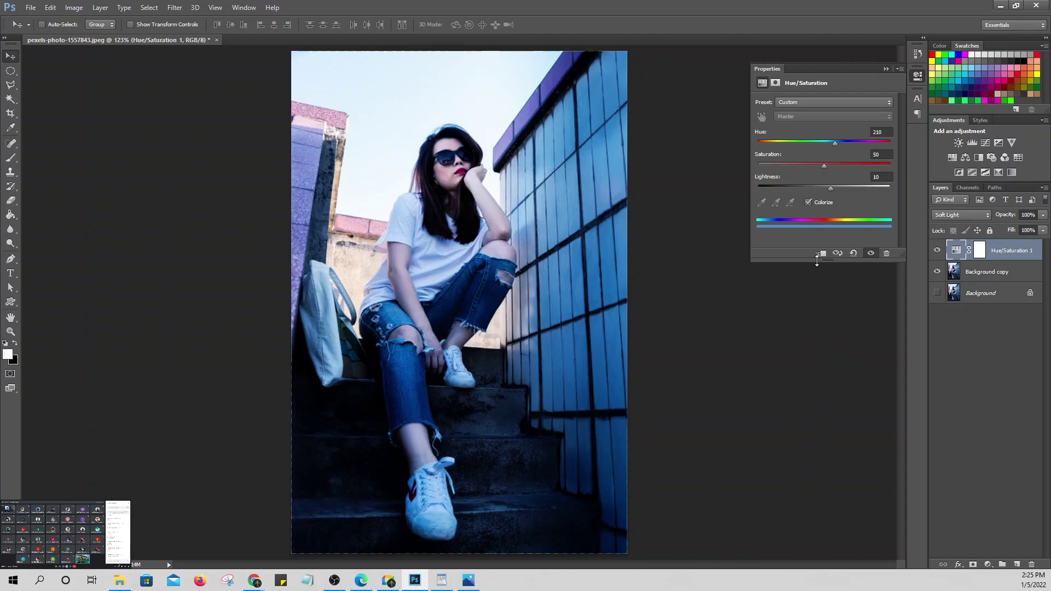
Step: Set the Hue/Saturation adjustment to Hue 30, Saturation 30 and Lightness 1, and collapse its properties
click(883, 133)
text(30)
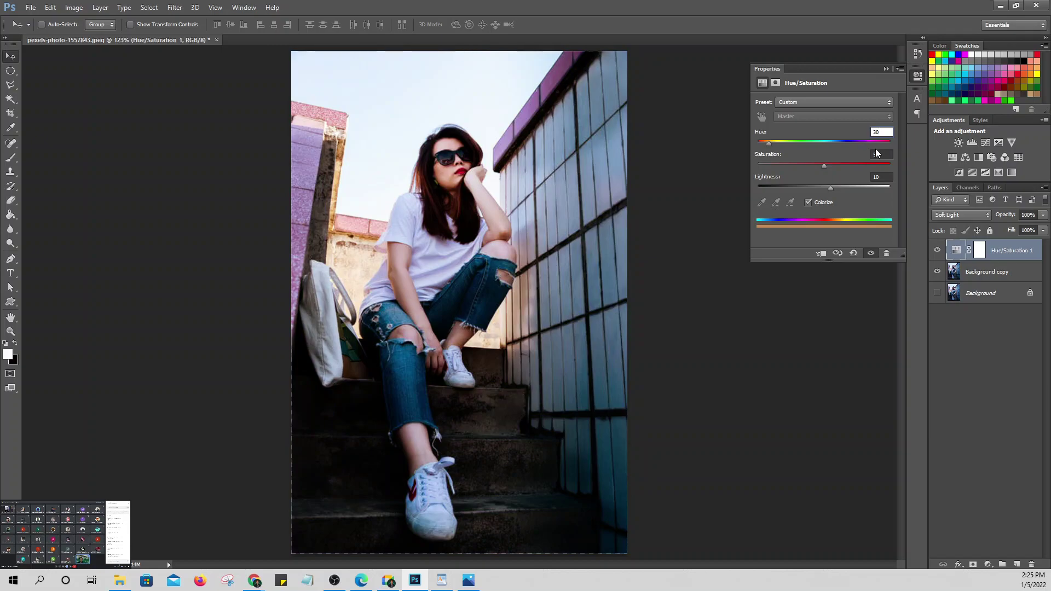
click(876, 154)
text(30)
click(876, 177)
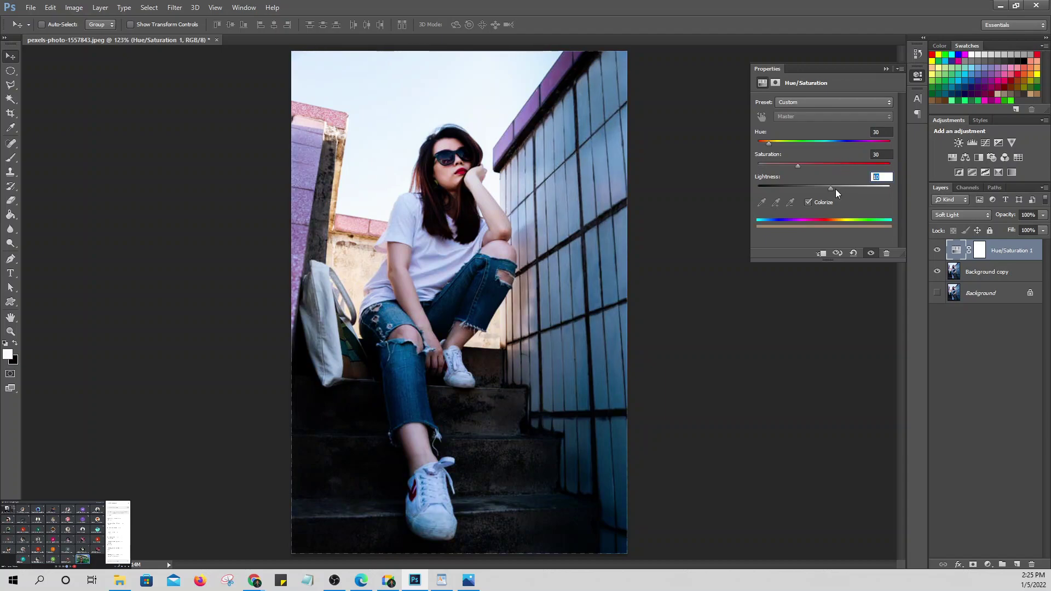
text(5)
key(BackSpace)
text(1)
key(Return)
click(886, 68)
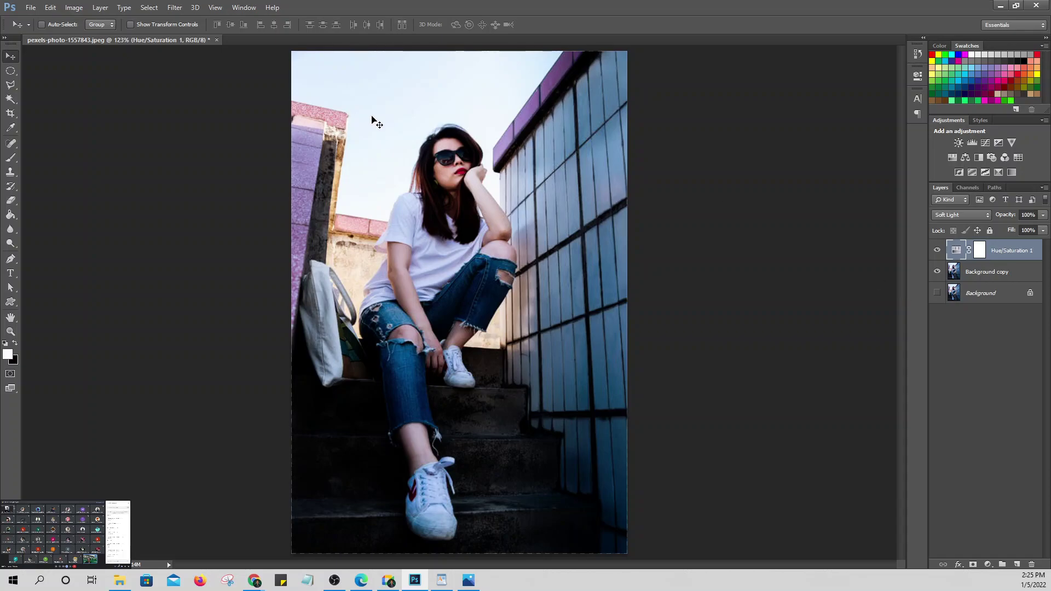
Step: Add a Solid Color fill layer in near-white #fafafa above the Hue/Saturation layer
click(98, 8)
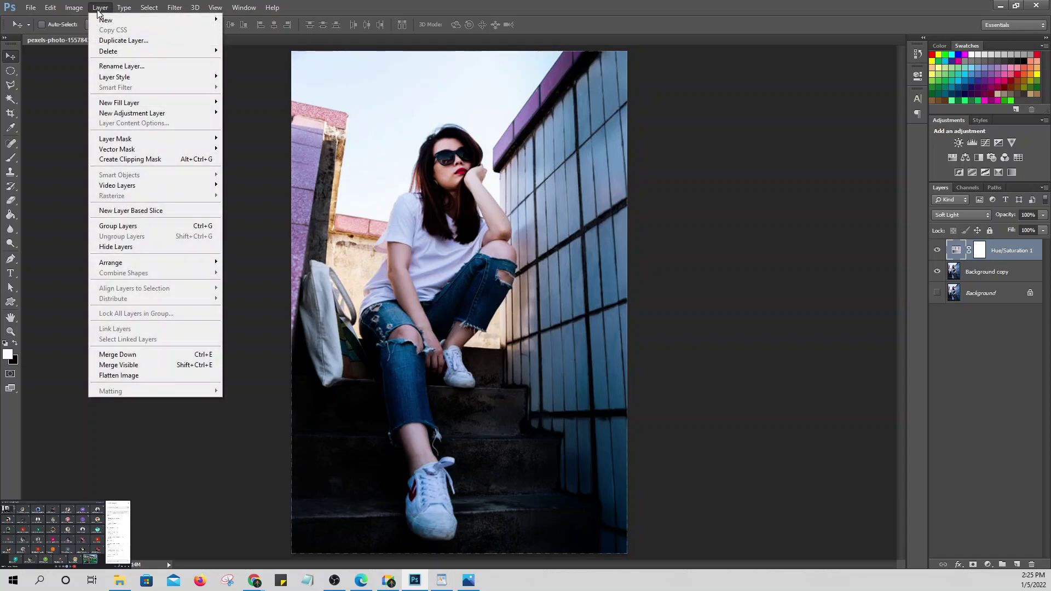
mouse_move(143, 104)
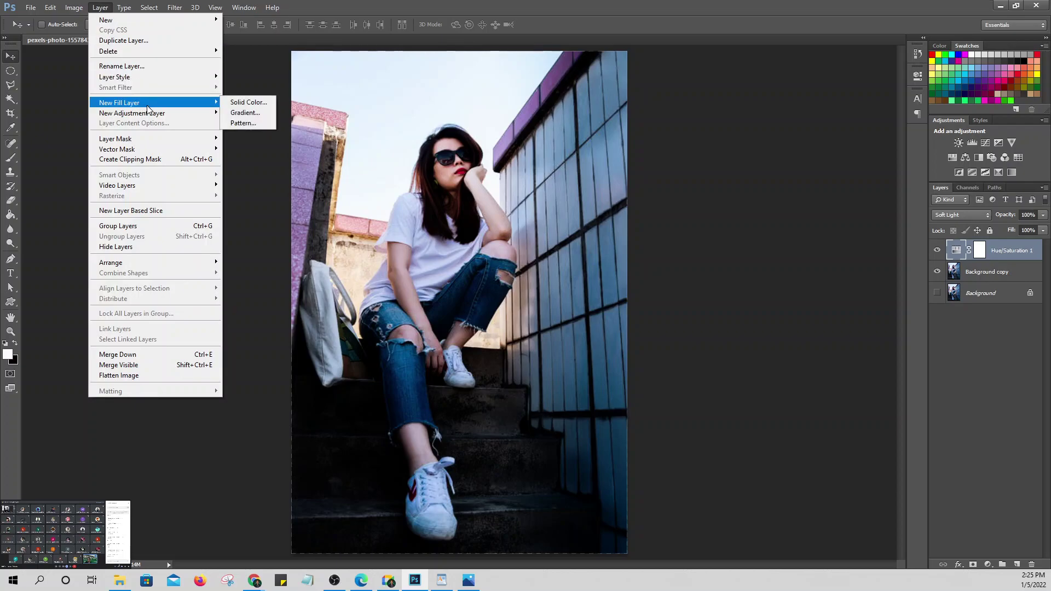
click(241, 102)
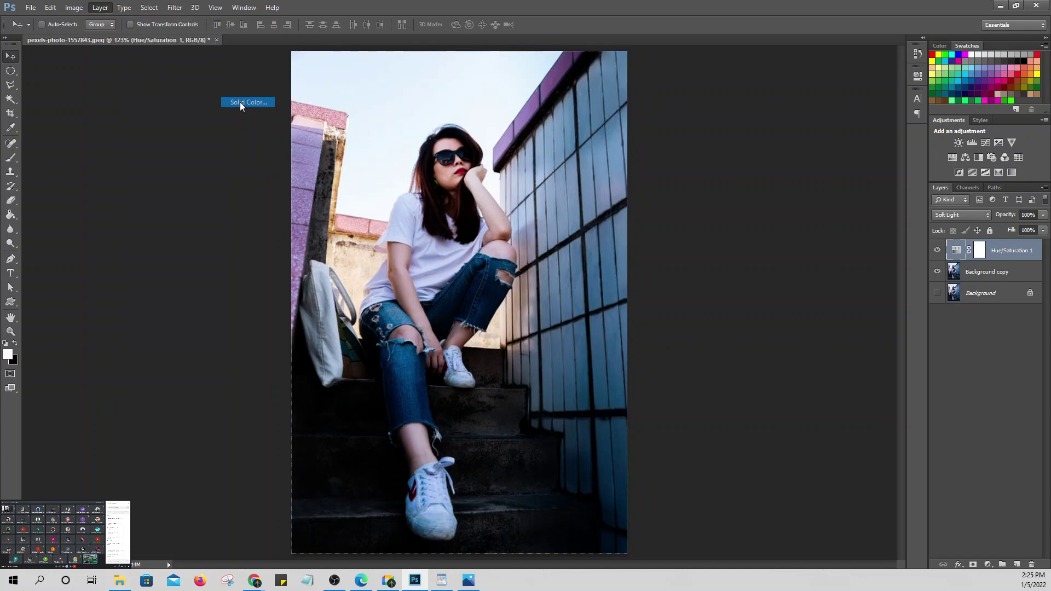
click(621, 185)
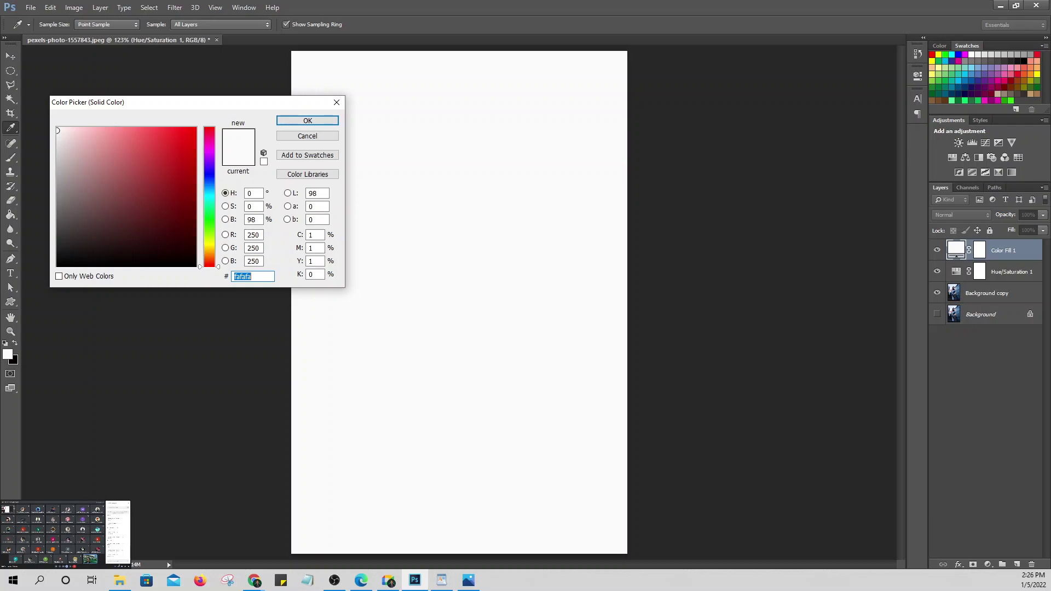
click(968, 216)
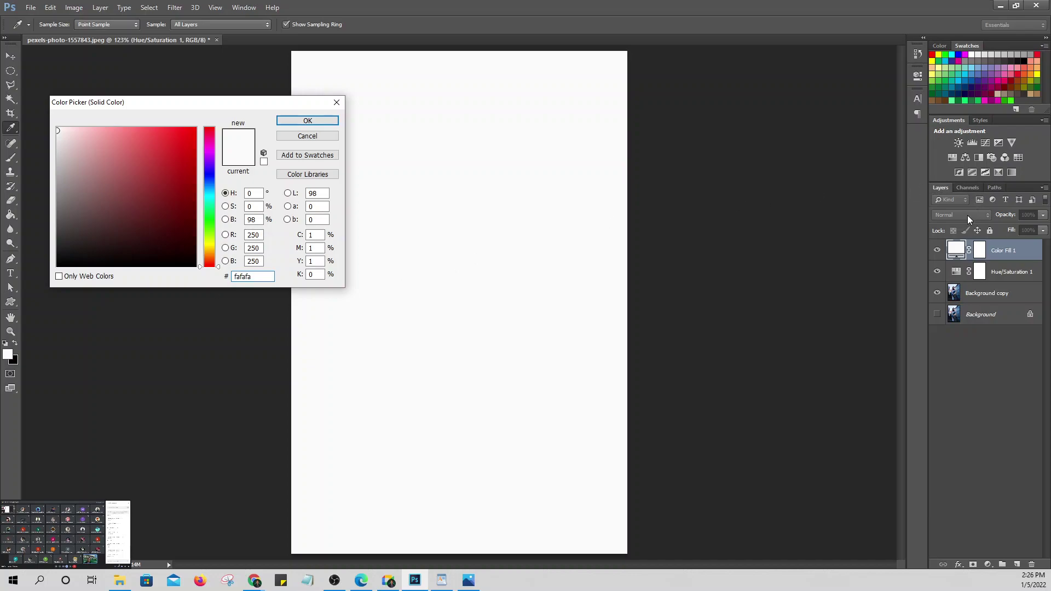
click(308, 121)
click(307, 120)
Step: Set the solid color fill layer's blend mode to Vivid Light and its opacity to 12%
click(958, 215)
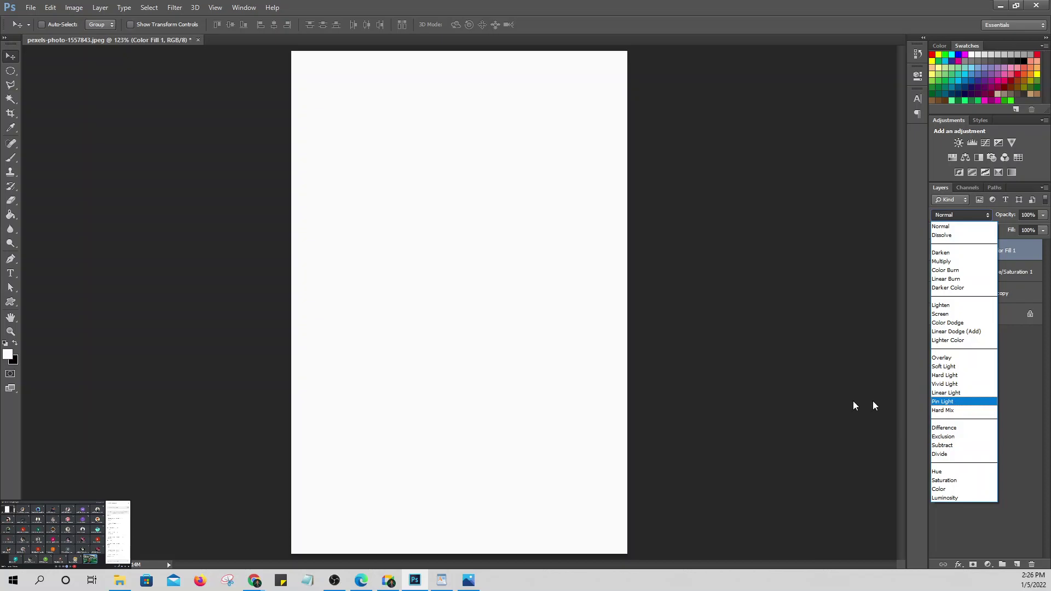
click(950, 384)
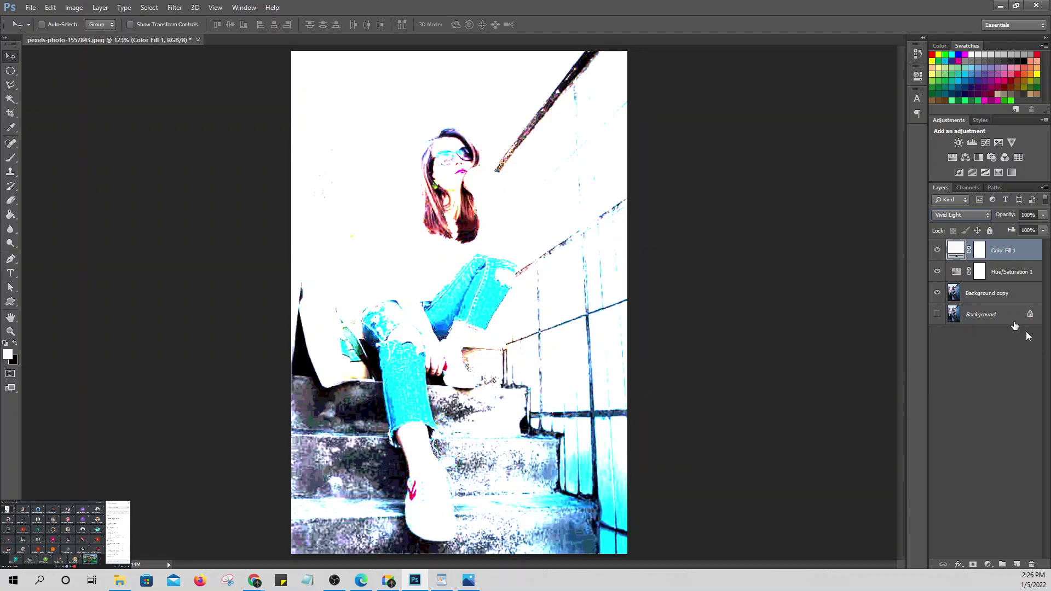
drag(1011, 220, 993, 218)
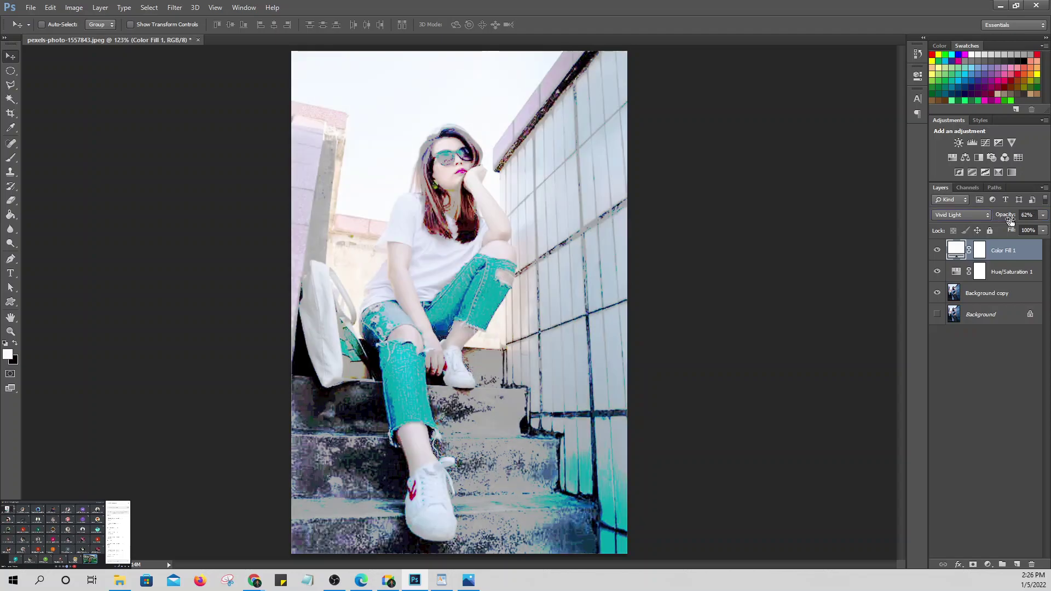
click(1020, 215)
text(12)
key(Return)
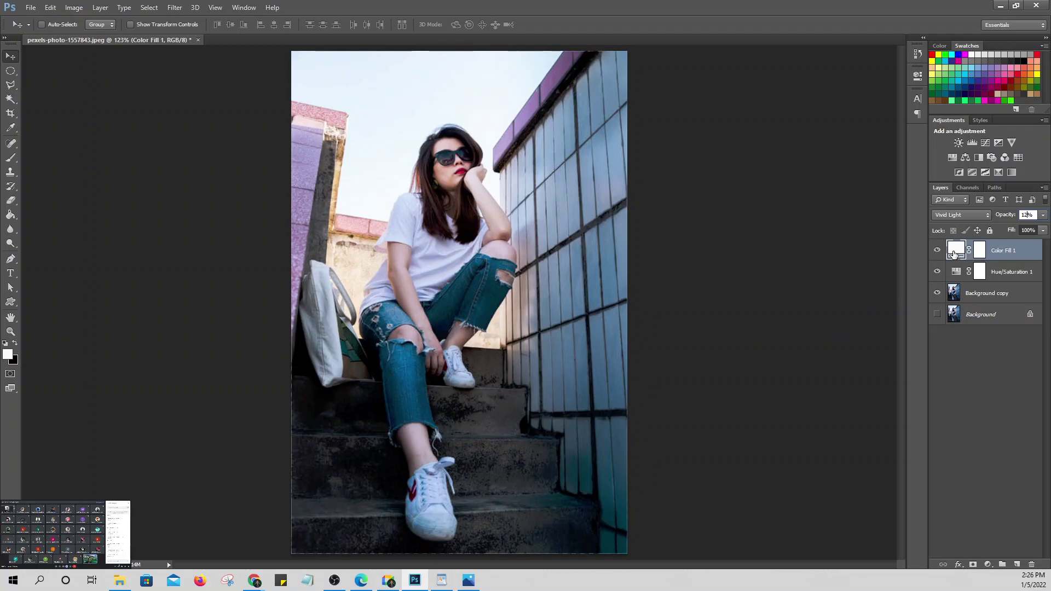
double_click(956, 250)
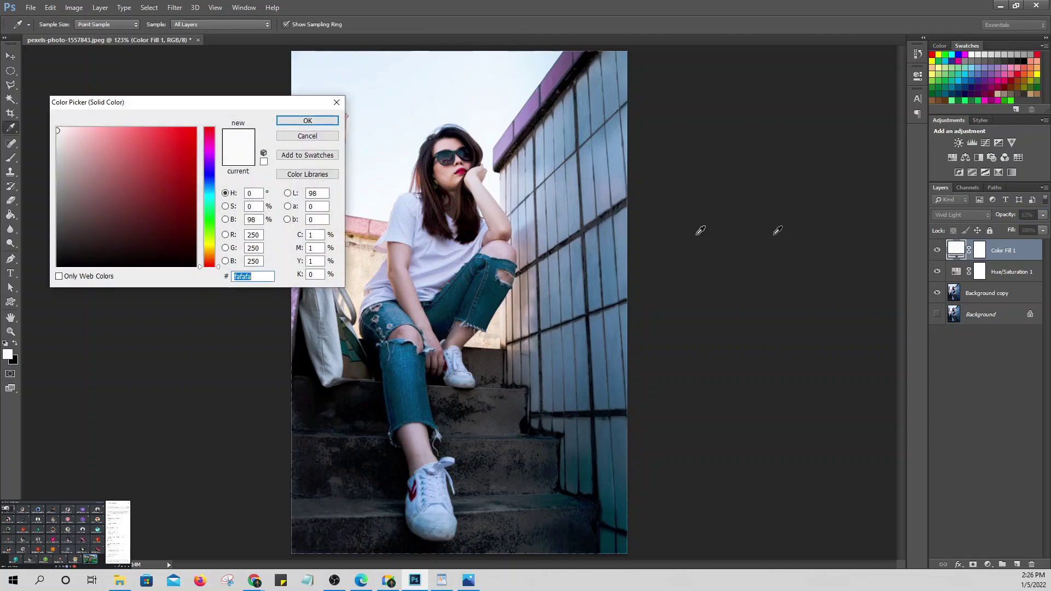
click(336, 101)
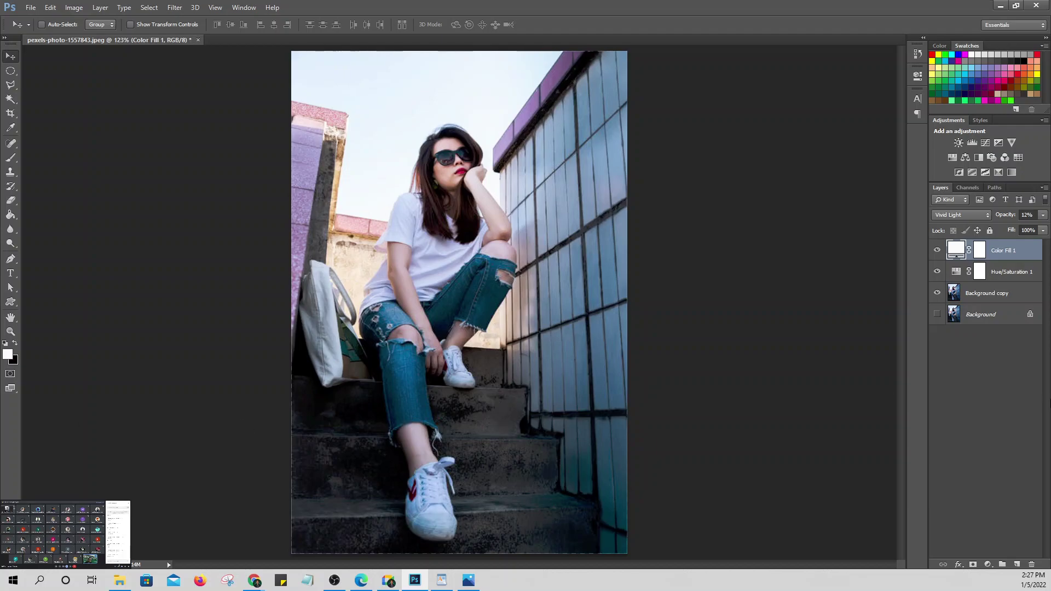
right_click(995, 253)
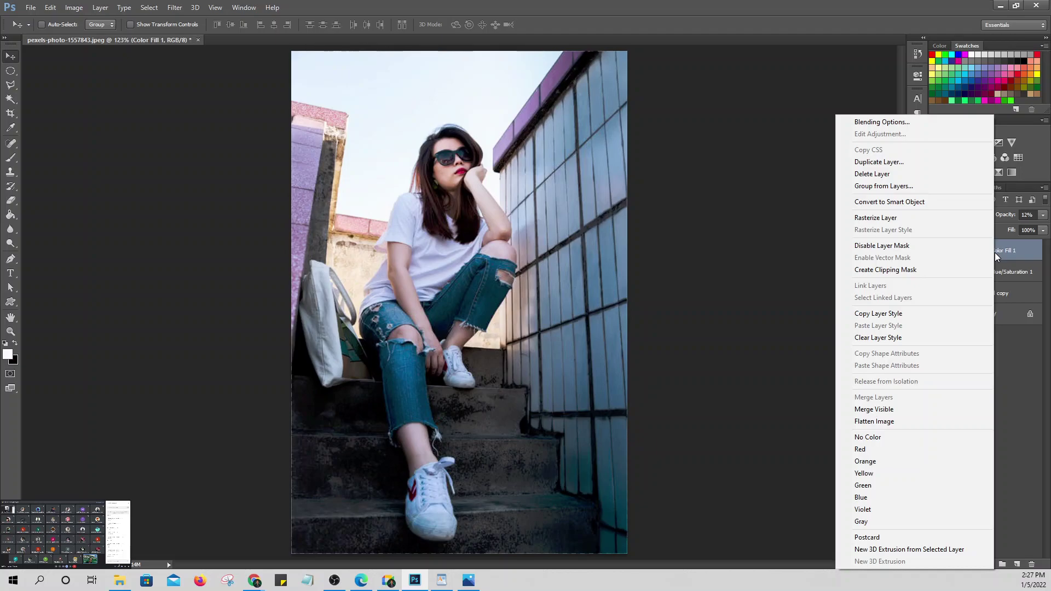
click(770, 272)
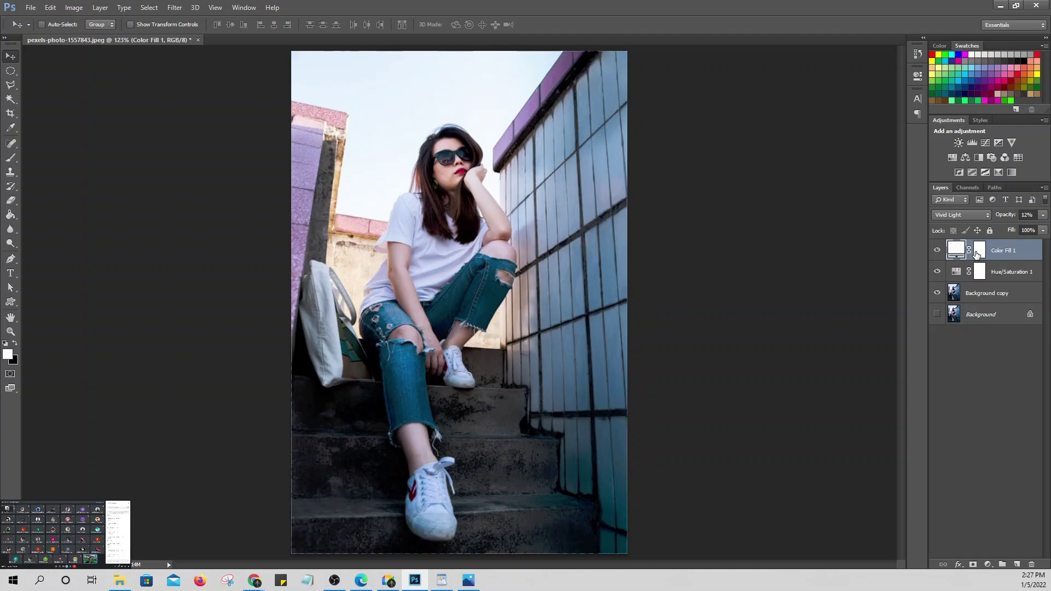
click(15, 343)
click(15, 344)
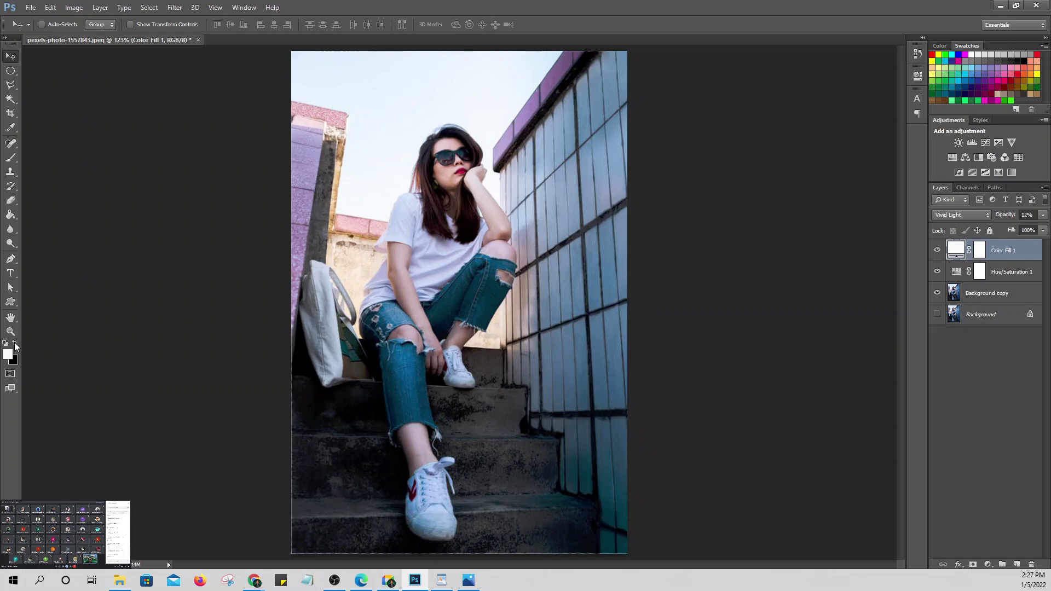
Step: Reopen the fill layer's color for editing and try near-black #090909 and several dark and bright reds
double_click(958, 252)
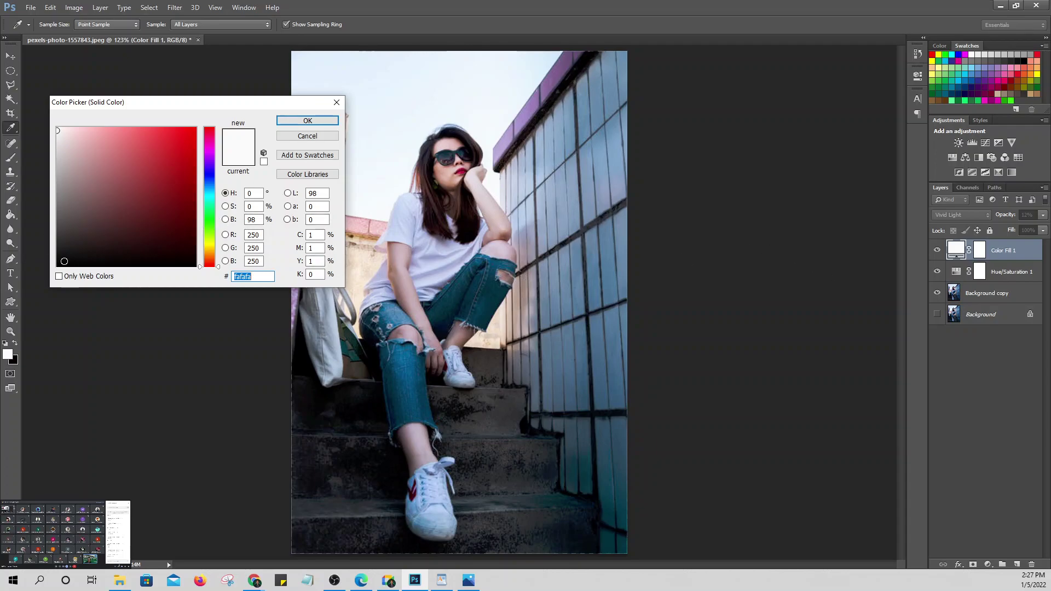
click(58, 262)
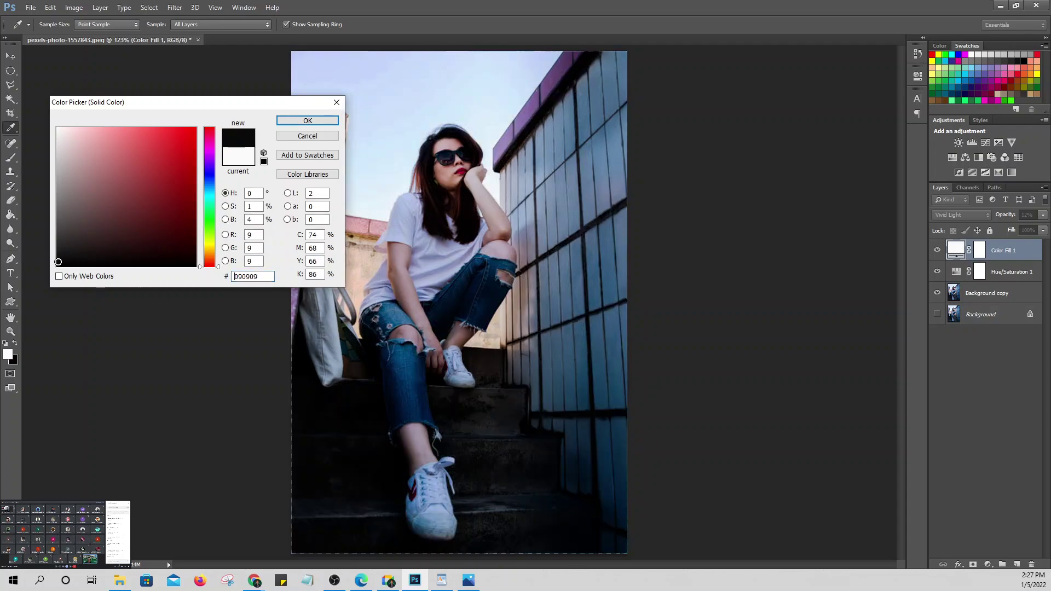
click(137, 208)
click(173, 164)
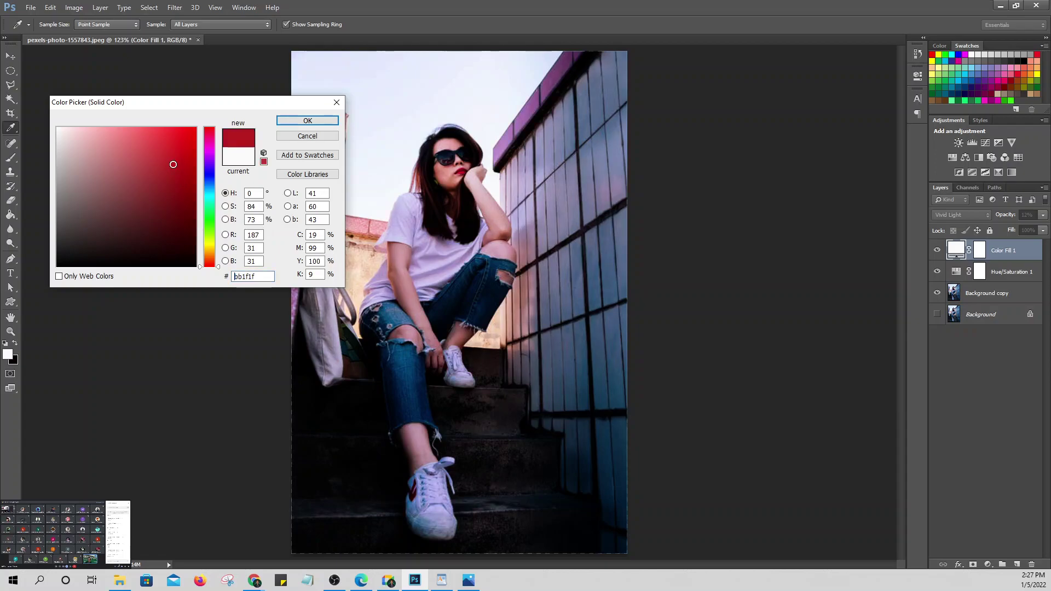
click(175, 214)
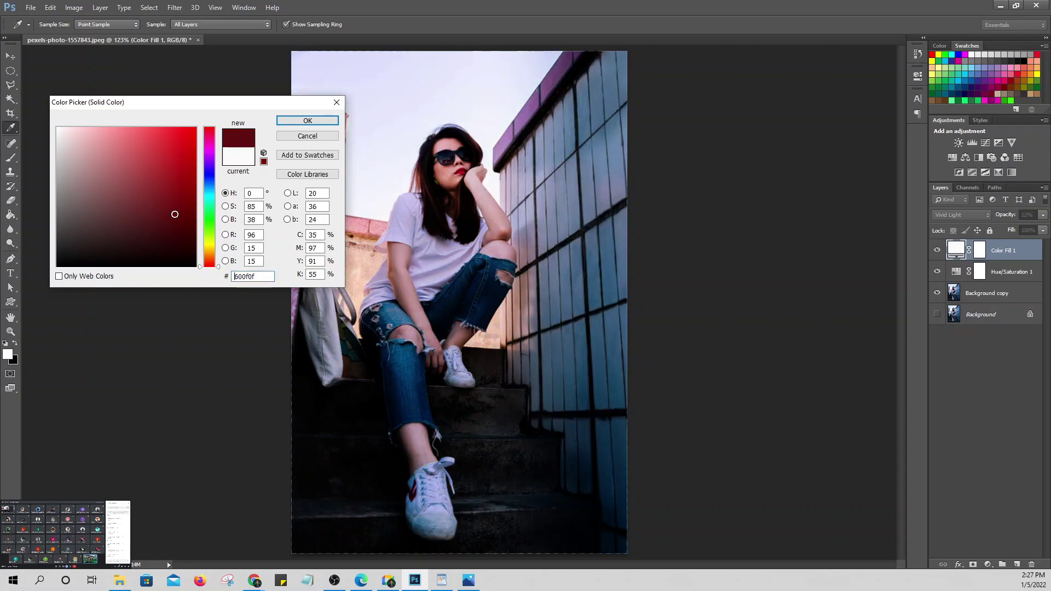
click(184, 183)
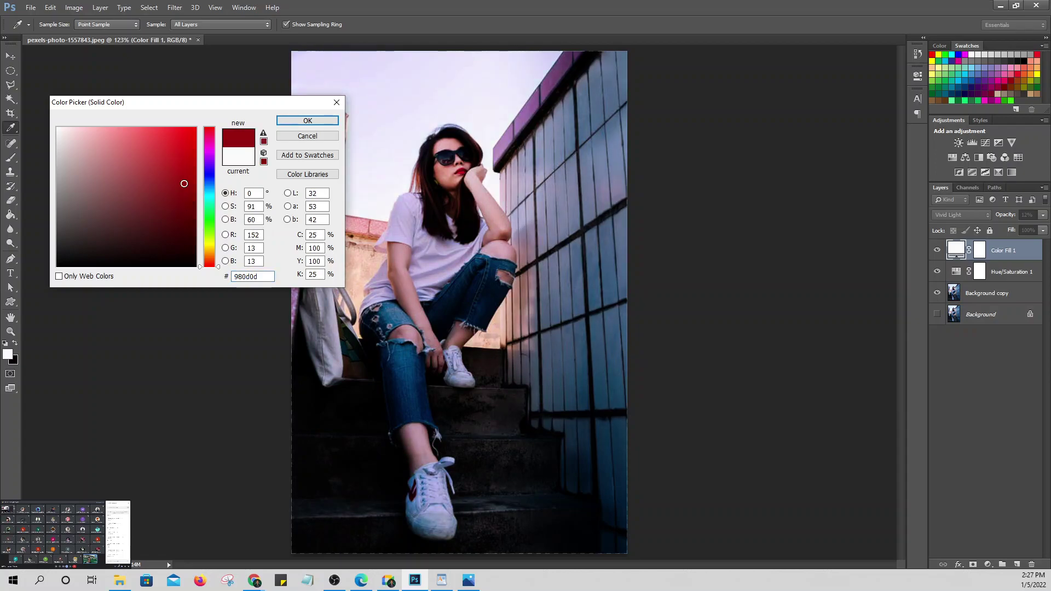
drag(184, 183, 184, 148)
Step: Try blue #1237d8, purple #ba12d8 and darker purple shades as the fill layer's color, moving the color dialog off the photo
click(210, 178)
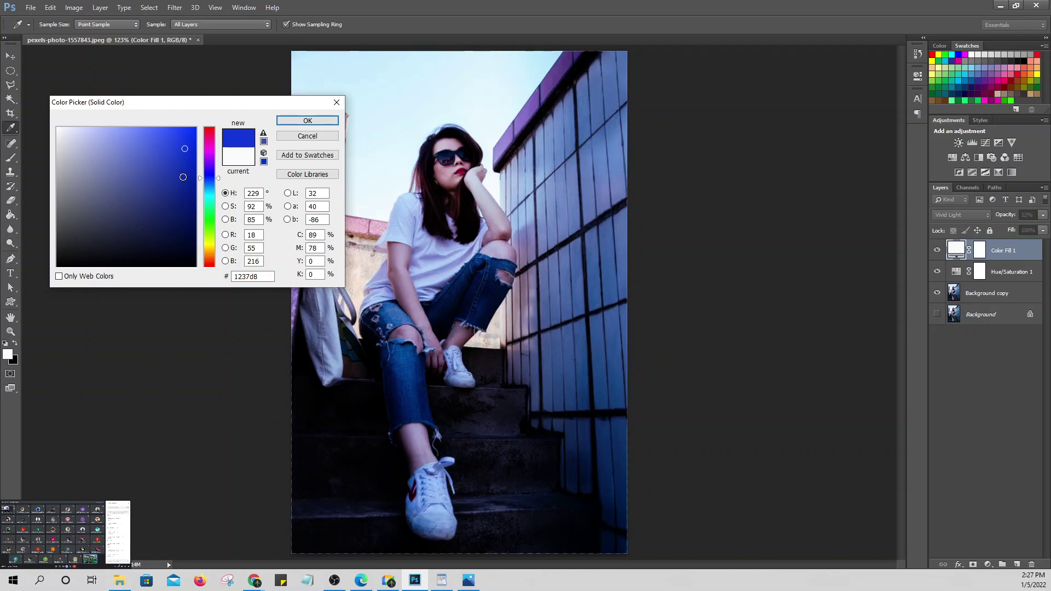
click(211, 155)
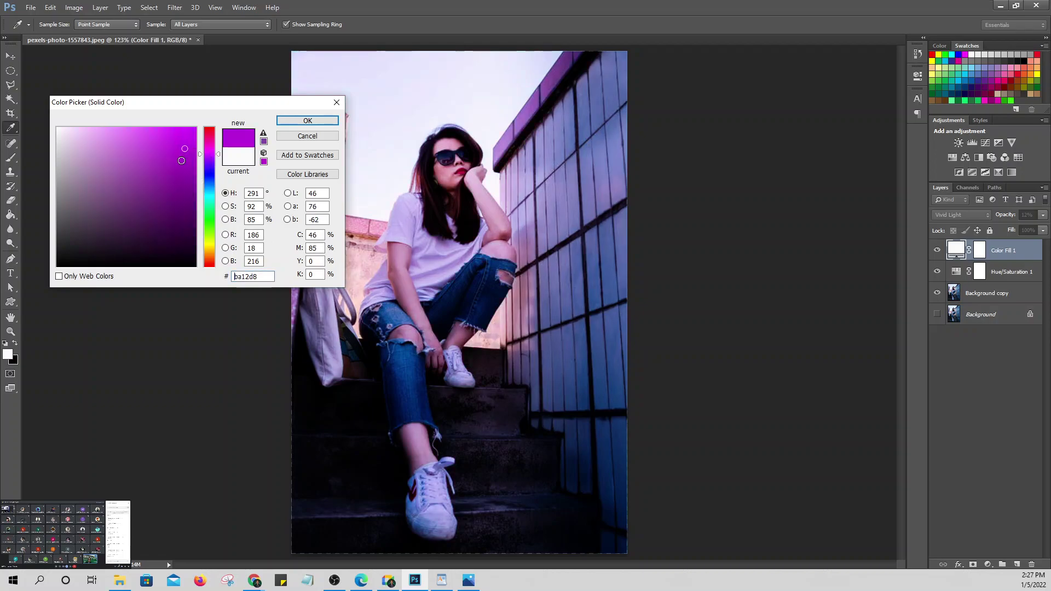
drag(192, 107, 170, 82)
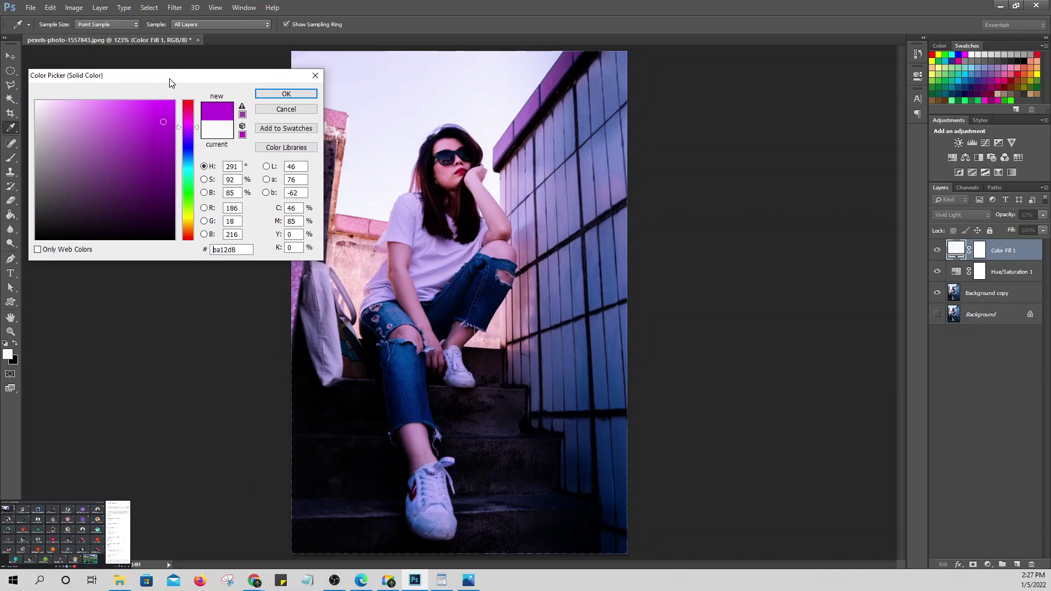
click(159, 166)
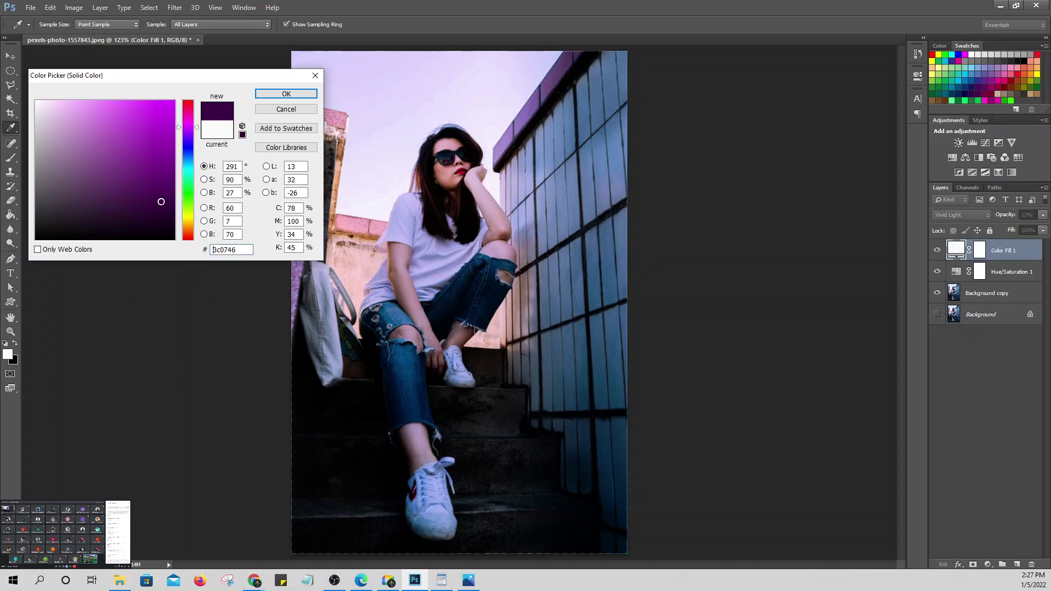
click(136, 170)
Step: Try several greens as the fill layer's color, including #238029, #0abd17, #0af81b and #05fb16
click(188, 192)
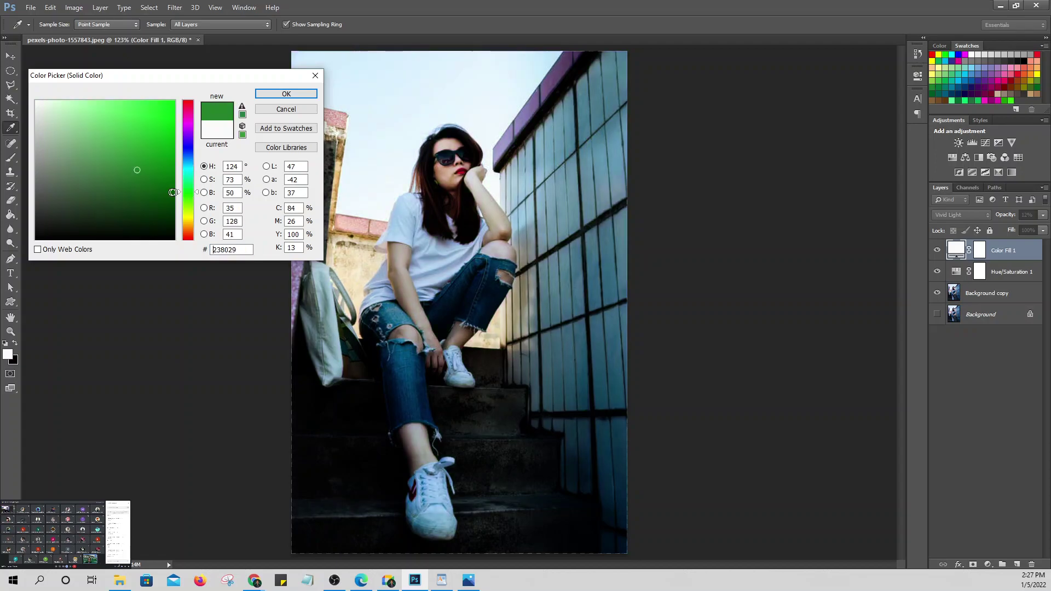
click(156, 171)
click(167, 136)
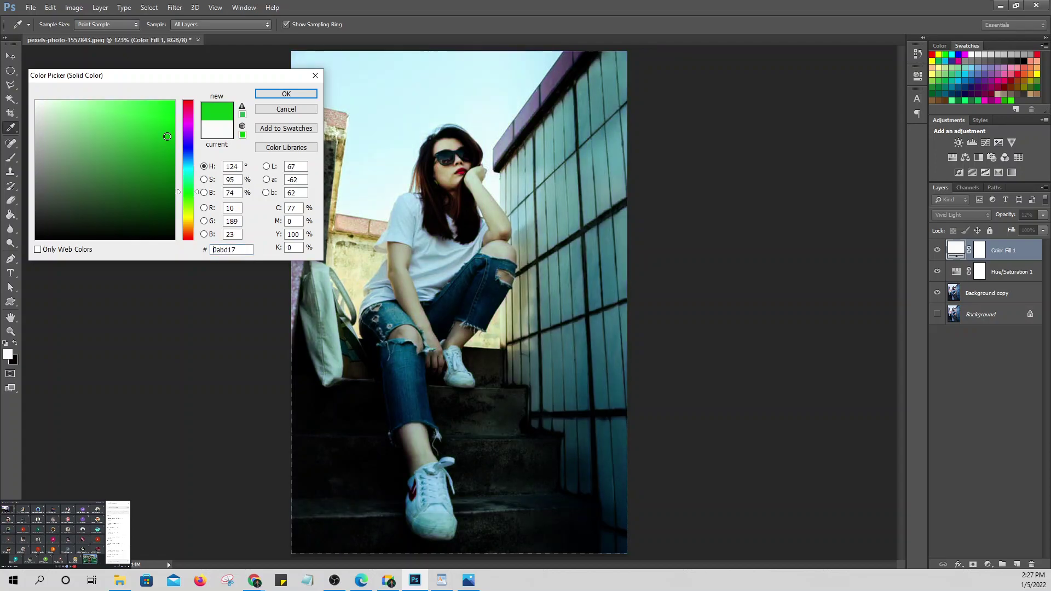
click(169, 107)
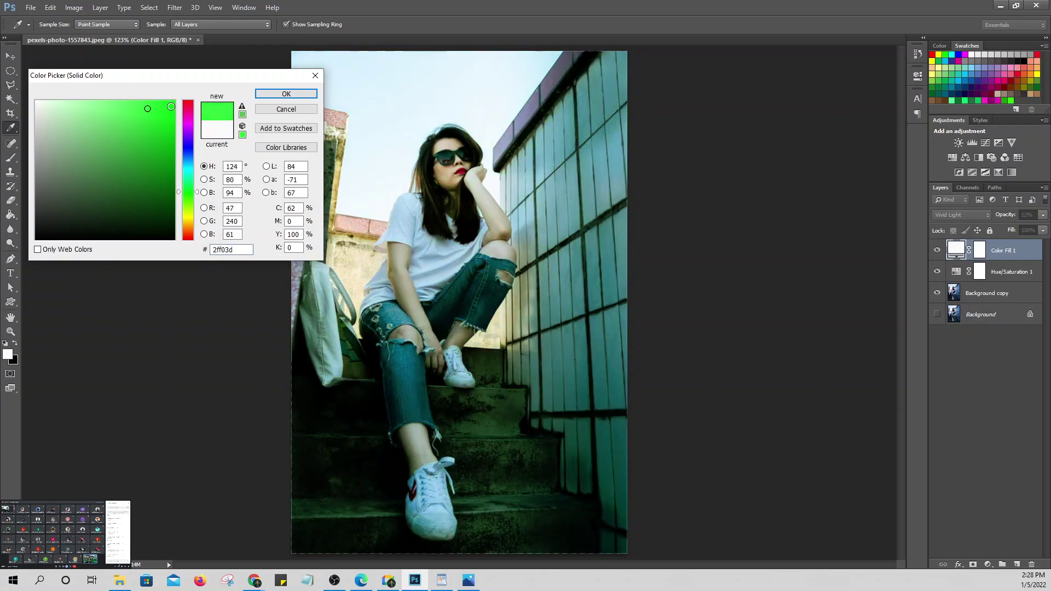
click(169, 104)
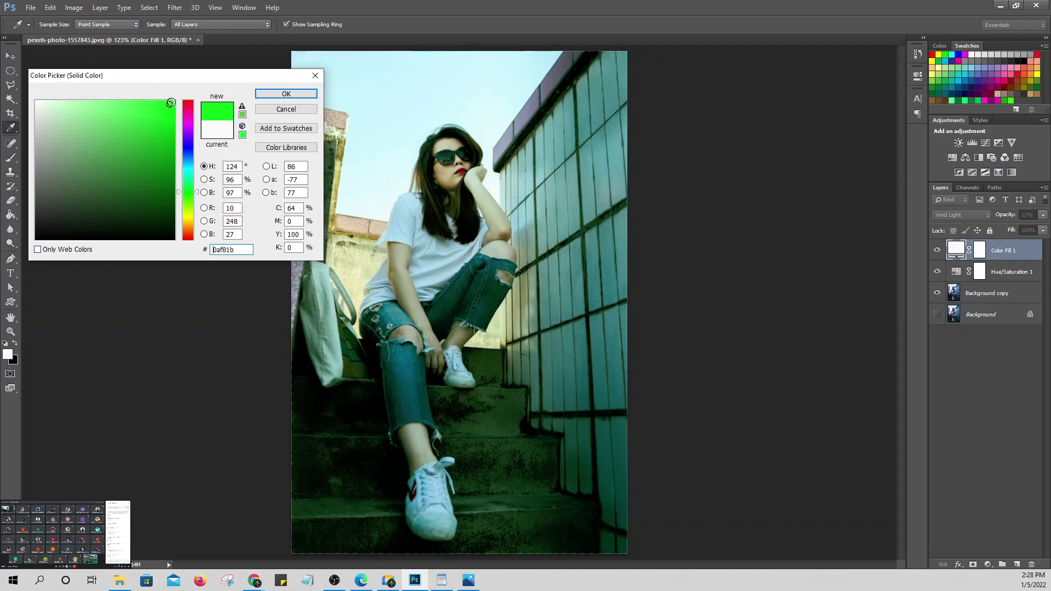
click(172, 103)
drag(171, 103, 173, 102)
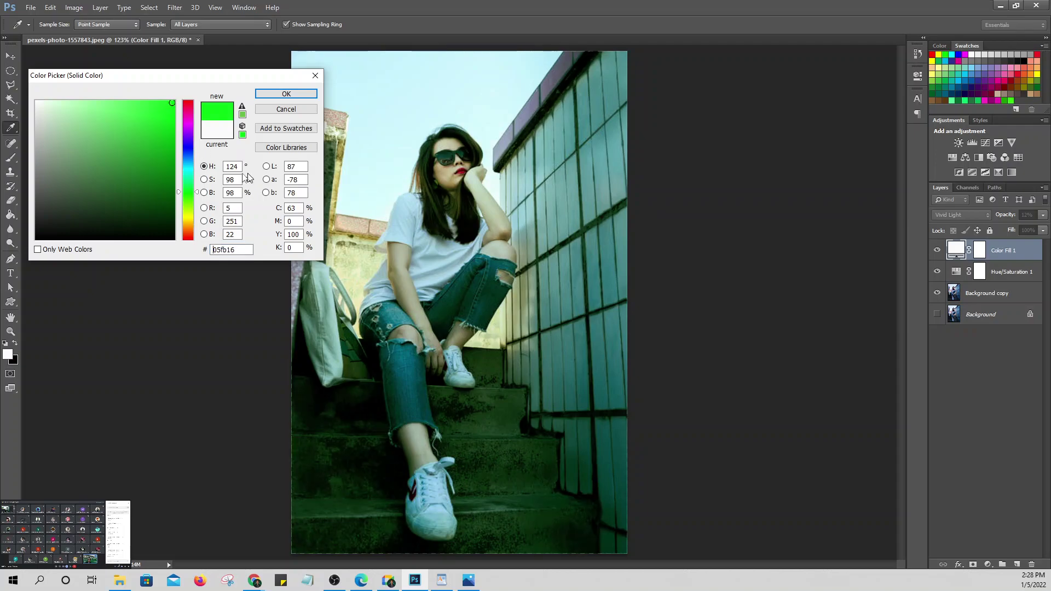
Step: Set the solid color fill layer's color to bright blue #0562fb
click(188, 151)
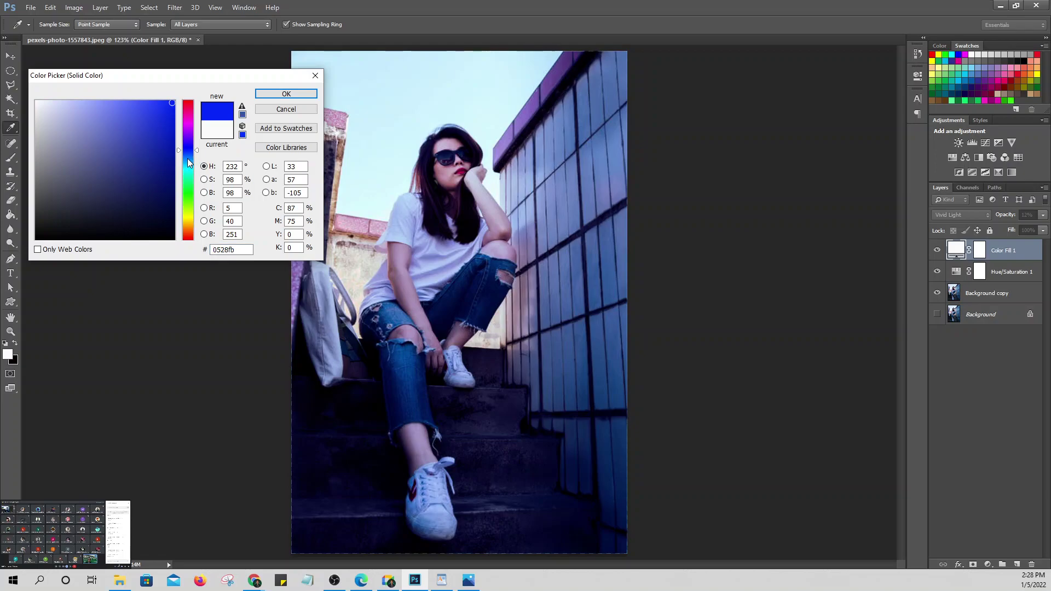
click(188, 156)
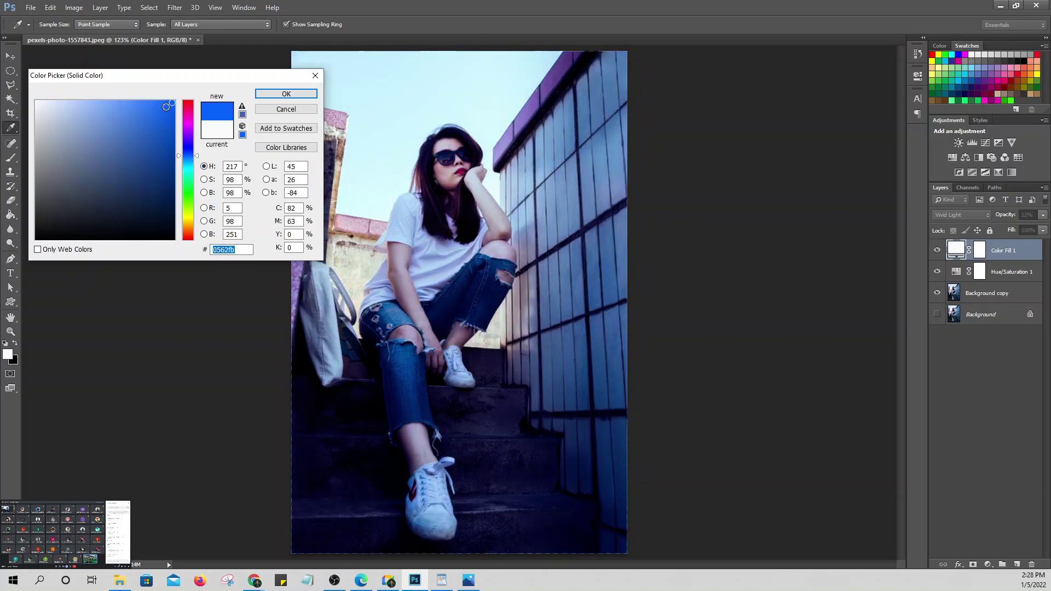
click(285, 94)
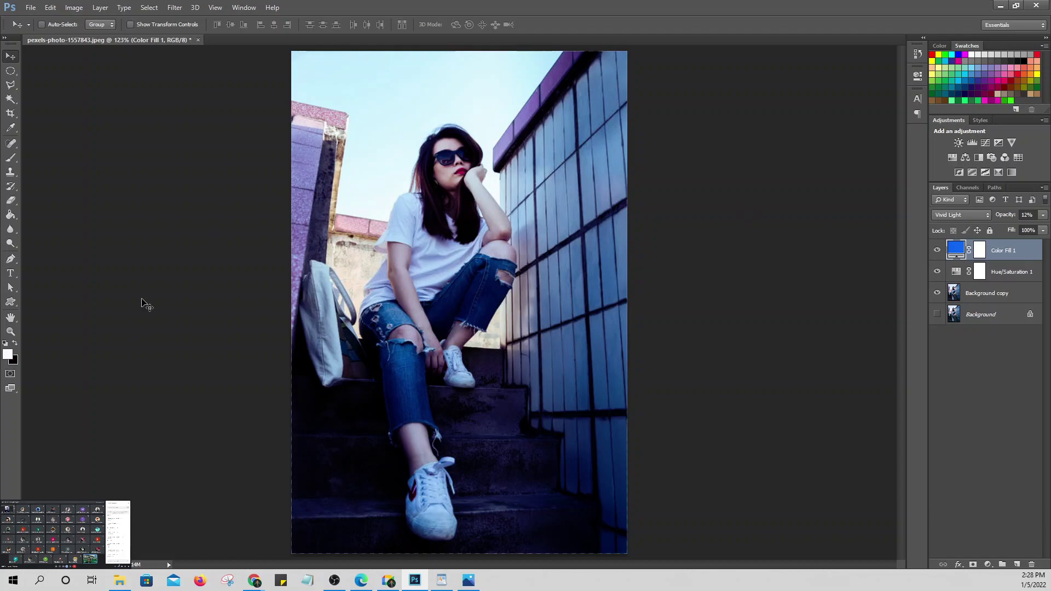
Step: Try painting black over the woman's shirt and face on the Background copy layer with the Brush at 38% opacity
click(15, 343)
click(10, 159)
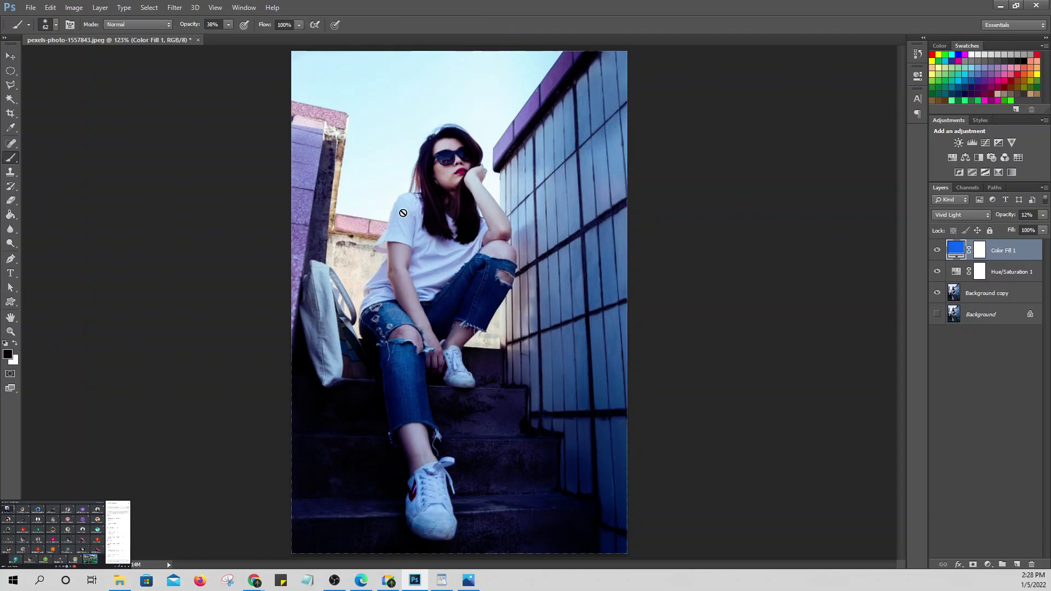
click(996, 295)
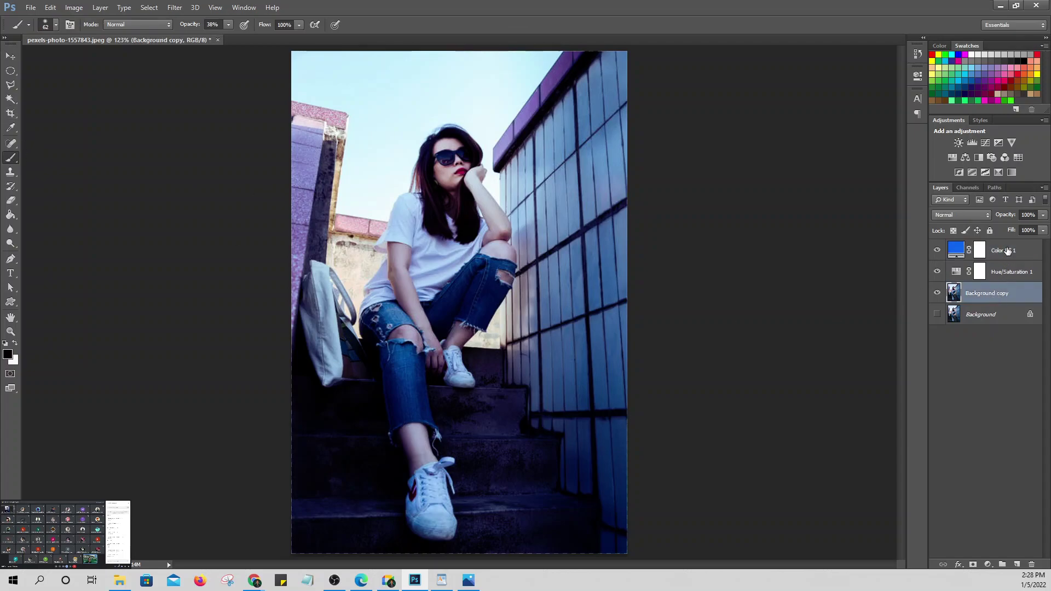
click(1007, 250)
click(1008, 296)
mouse_move(429, 249)
mouse_down()
mouse_move(479, 248)
mouse_move(411, 251)
mouse_move(482, 168)
mouse_move(455, 161)
mouse_up()
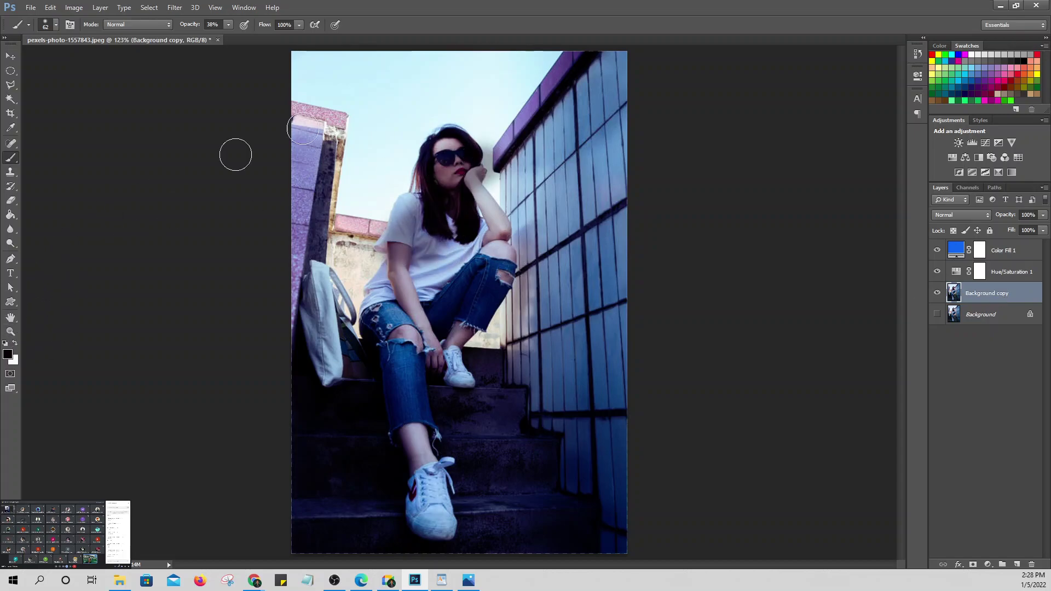
Step: Undo the black brush stroke by reverting the history to the Modify Color Fill Layer state
click(917, 53)
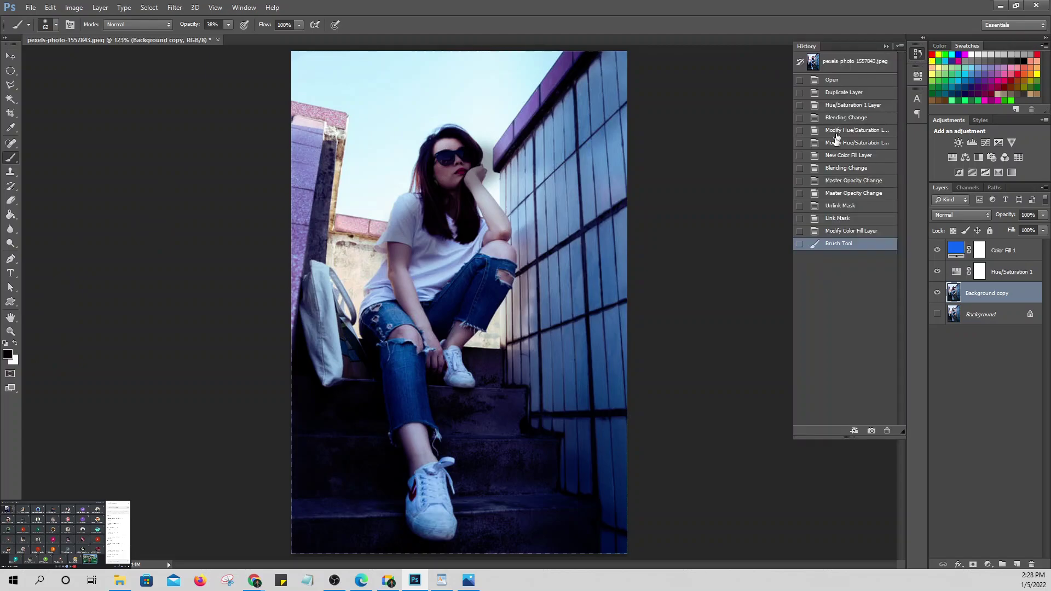
click(848, 234)
click(885, 45)
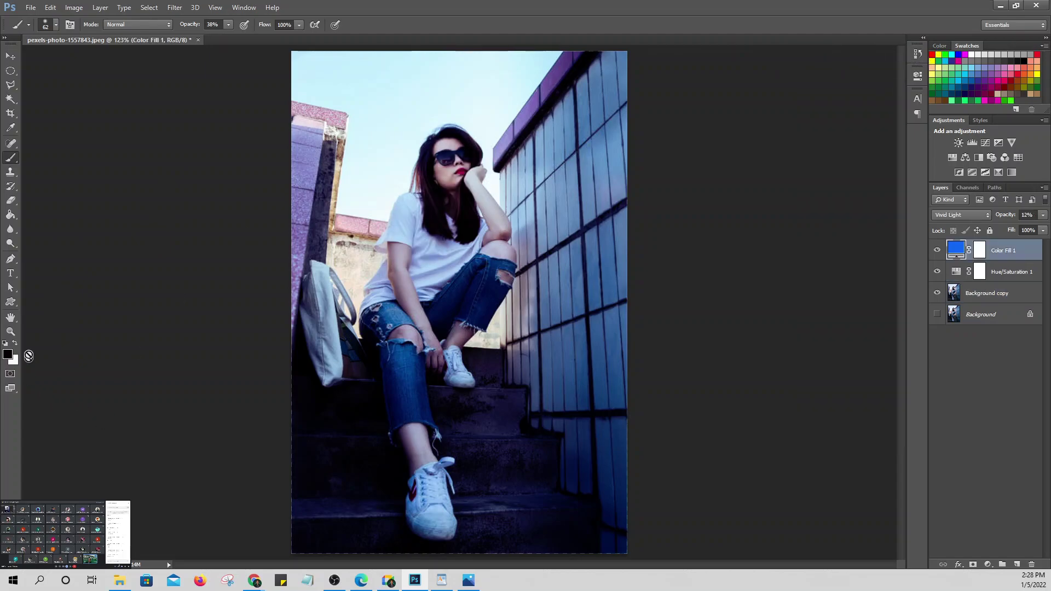
Step: Try painting white over the woman on the Background copy layer with a 163 px brush at 19% opacity
click(14, 342)
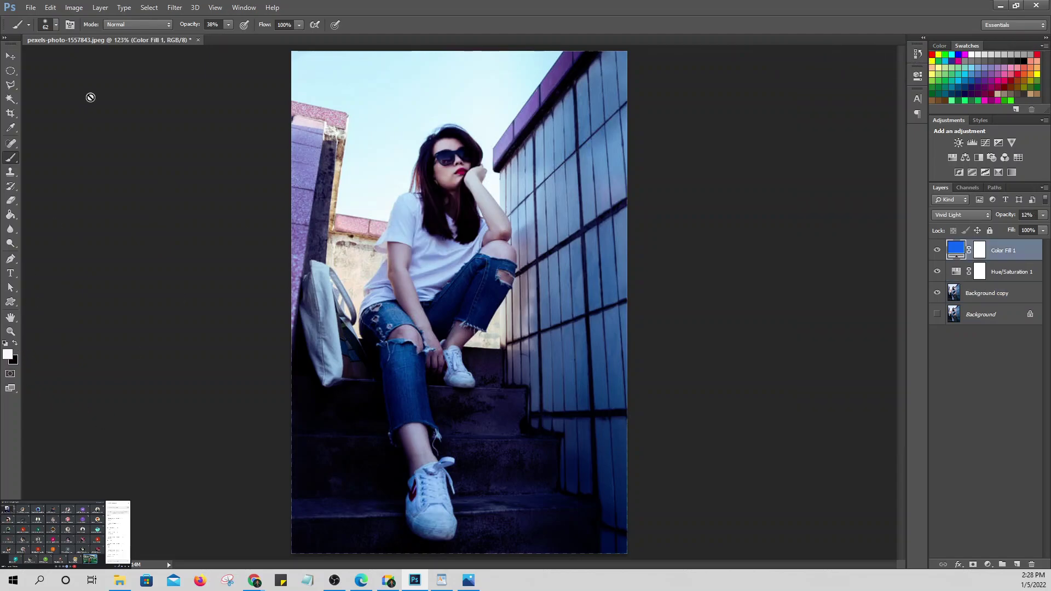
click(55, 25)
drag(87, 60, 102, 60)
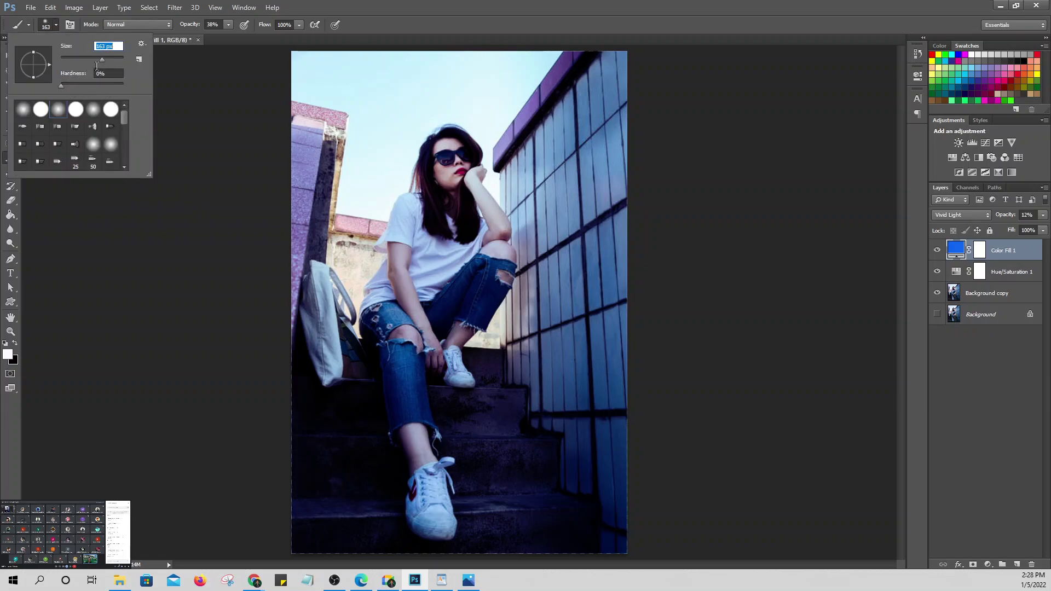
drag(202, 27, 191, 27)
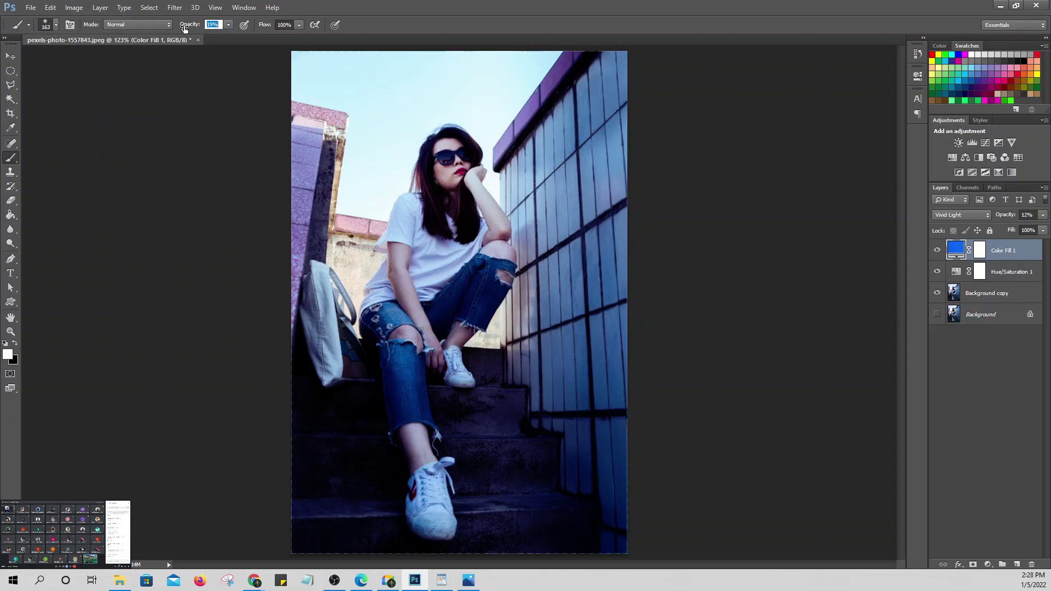
click(1005, 294)
mouse_move(404, 288)
mouse_down()
mouse_move(399, 306)
mouse_move(465, 269)
mouse_up()
mouse_move(460, 179)
mouse_down()
mouse_move(393, 306)
mouse_move(421, 375)
mouse_move(509, 311)
mouse_move(505, 263)
mouse_move(483, 257)
mouse_move(495, 338)
mouse_move(479, 202)
mouse_move(445, 153)
mouse_up()
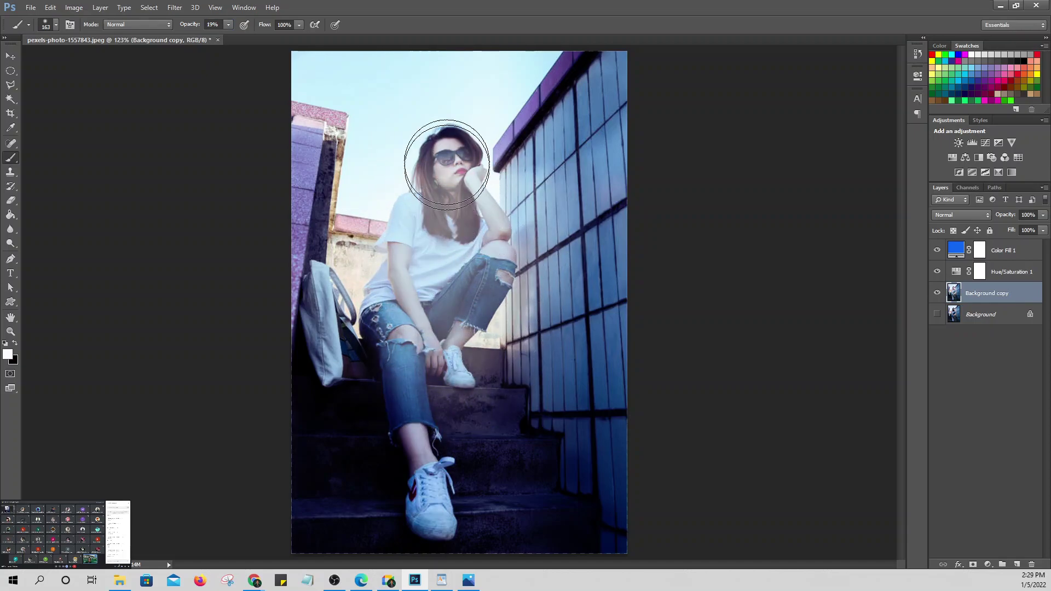
drag(382, 239, 384, 375)
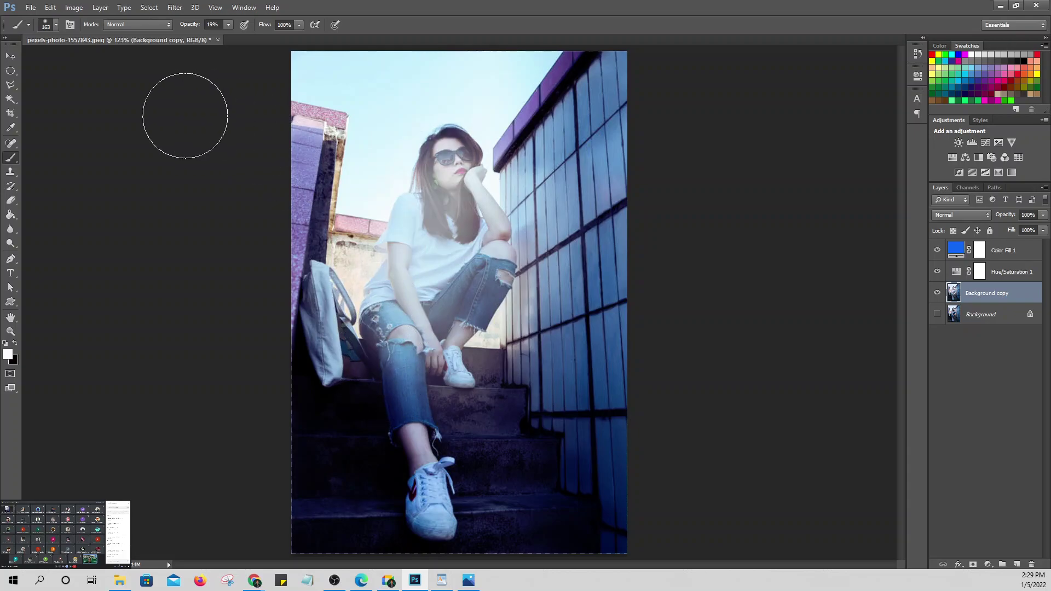
Step: Reduce the brush size to 101 px and undo the white brush strokes back to the Modify Color Fill Layer history state
click(56, 25)
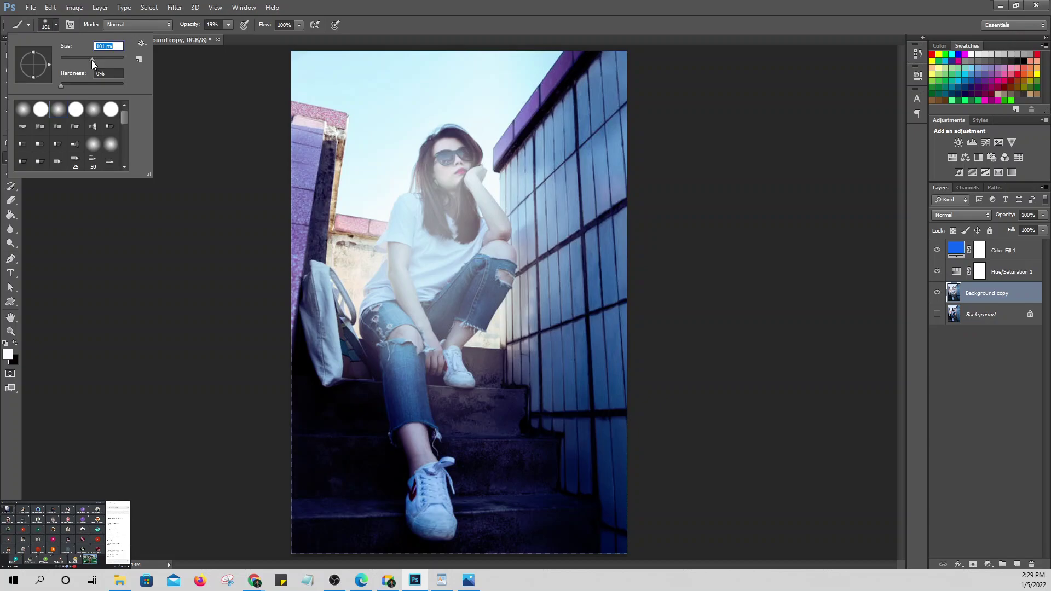
click(917, 54)
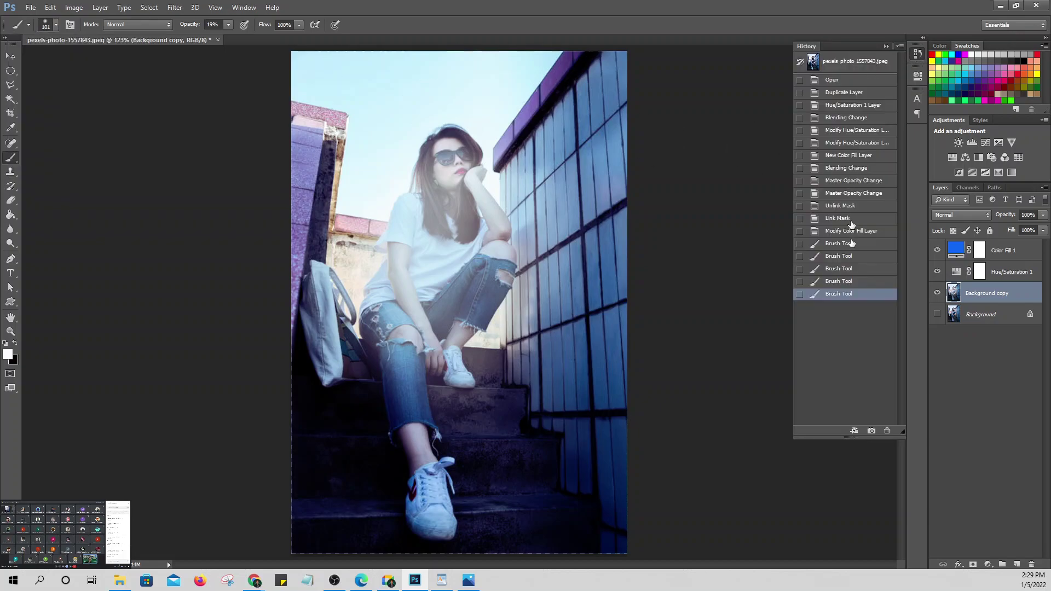
click(844, 232)
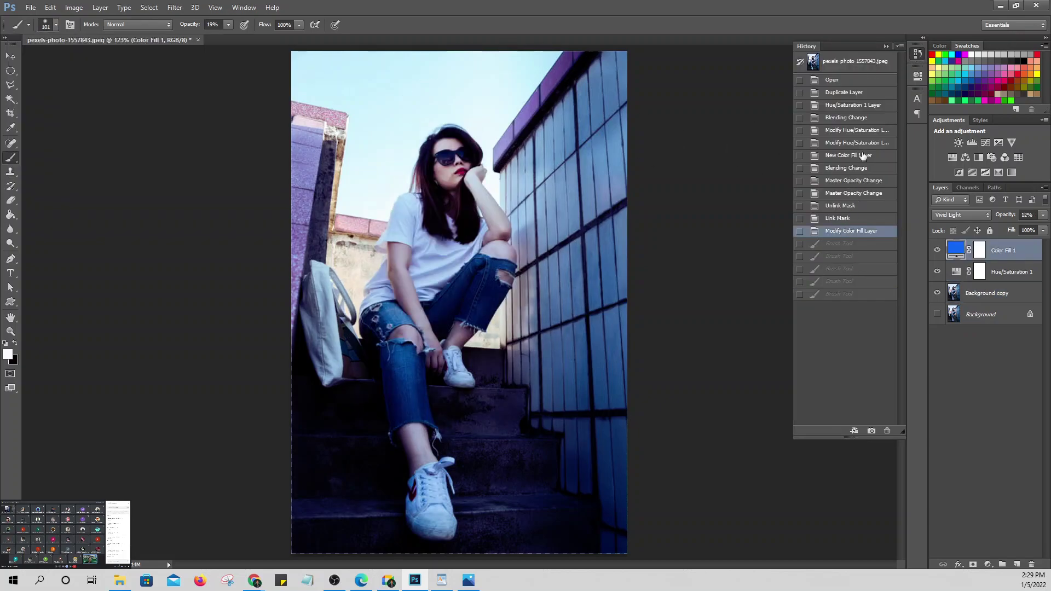
click(886, 46)
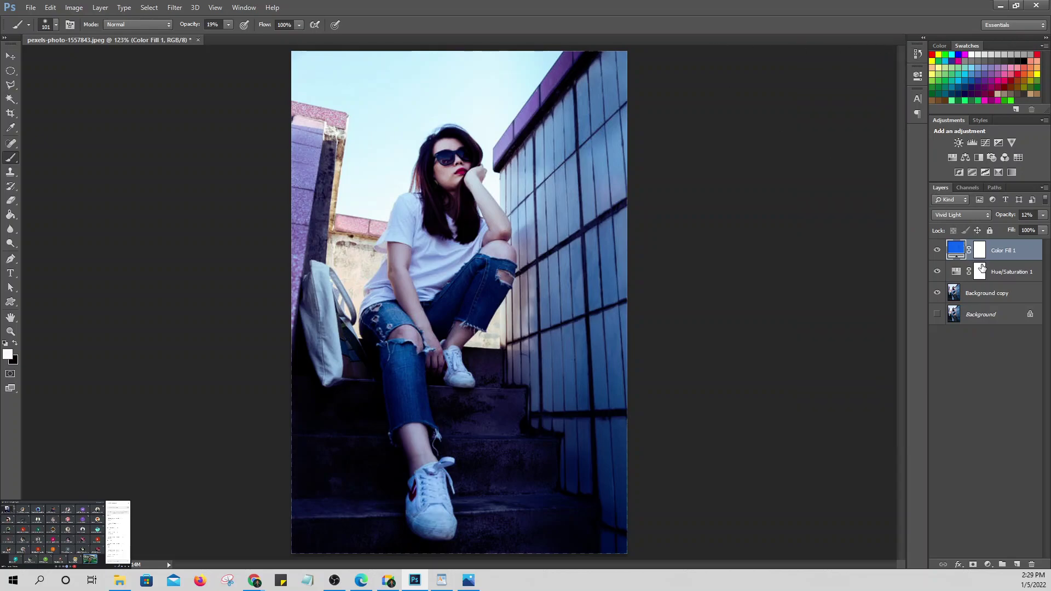
Step: Try painting white over the woman's hair, shirt and front leg on the Background copy layer, and show the Background layer
click(987, 293)
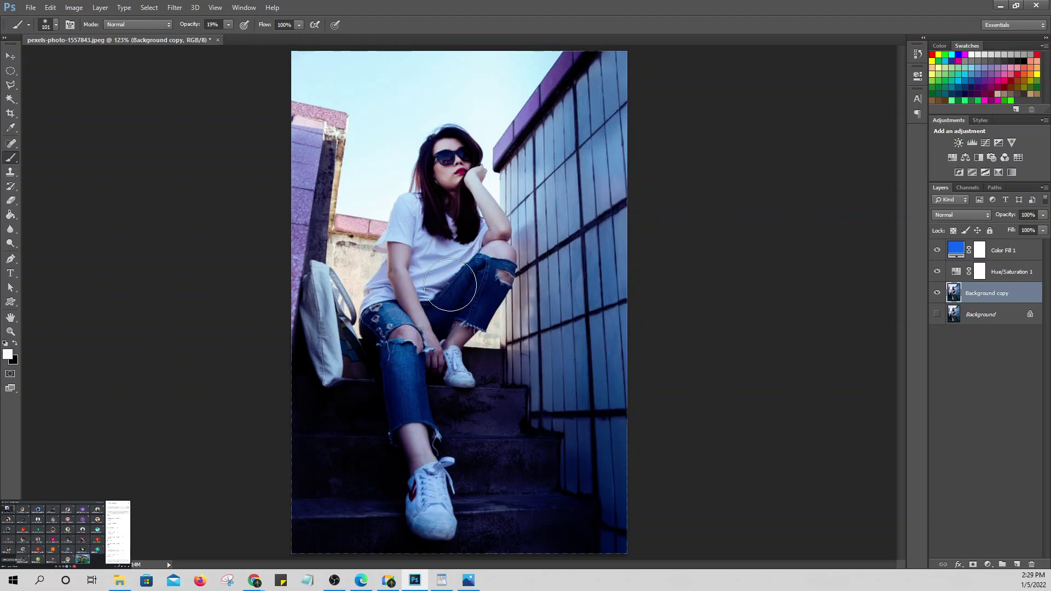
mouse_move(419, 201)
mouse_down()
mouse_move(458, 132)
mouse_move(465, 274)
mouse_move(482, 252)
mouse_up()
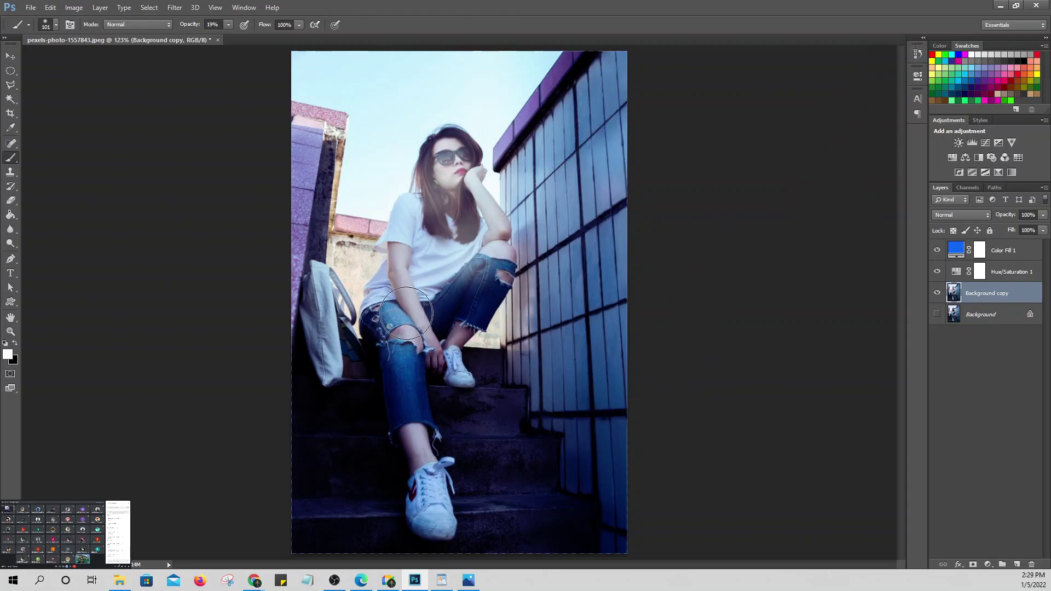
click(938, 293)
click(937, 294)
click(937, 314)
mouse_move(384, 293)
mouse_down()
mouse_move(385, 392)
mouse_move(400, 419)
mouse_move(397, 336)
mouse_move(418, 447)
mouse_move(418, 468)
mouse_move(409, 412)
mouse_move(411, 472)
mouse_move(430, 521)
mouse_up()
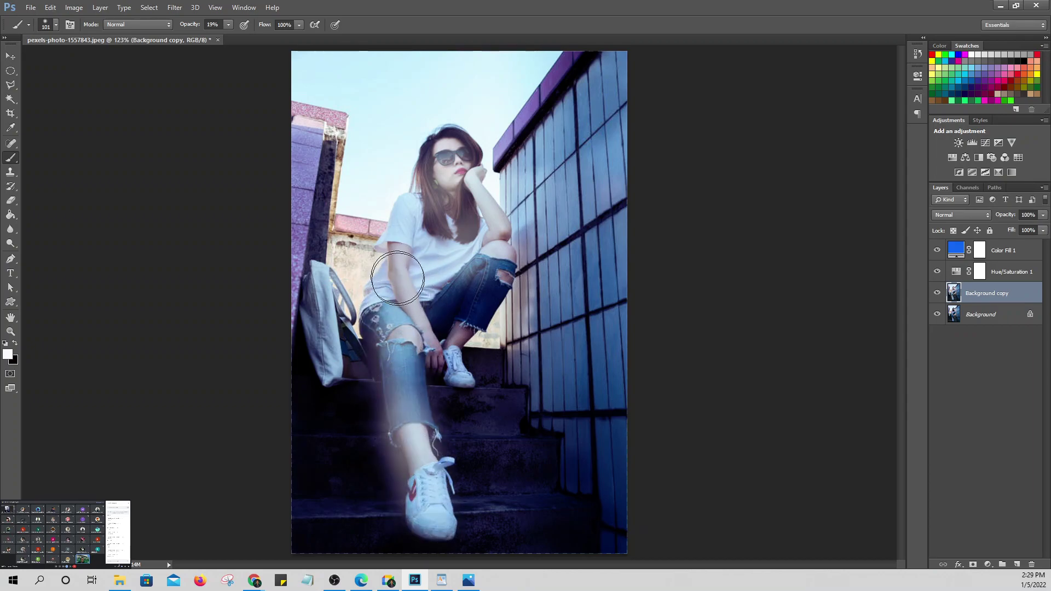
Step: Lower the brush opacity to 10% and set the Color Fill 1 layer's opacity to 13%
drag(192, 28, 188, 28)
click(1014, 256)
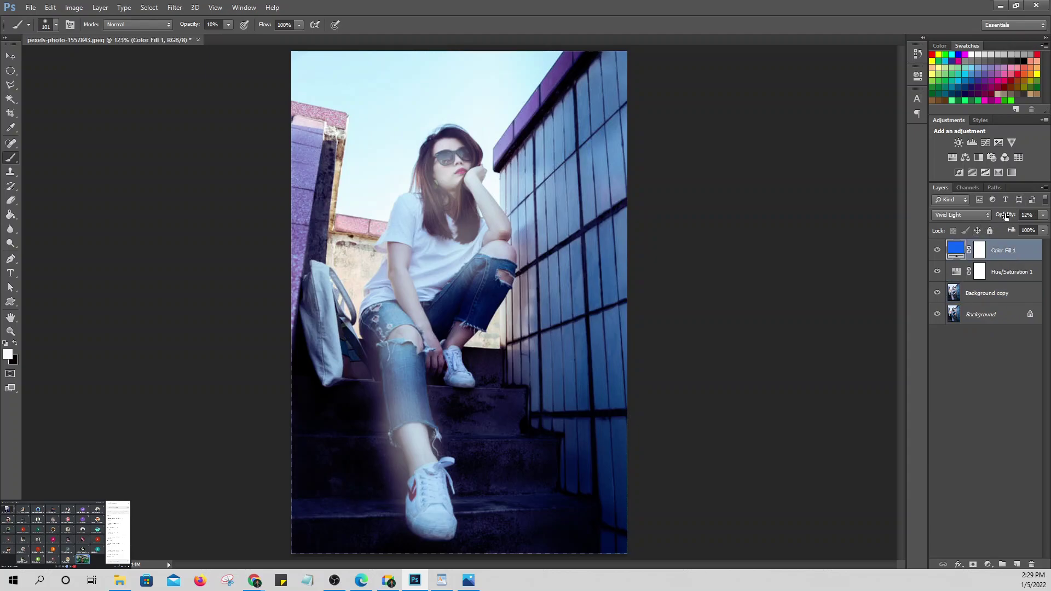
mouse_move(1004, 218)
mouse_down()
mouse_move(1016, 215)
mouse_move(1004, 218)
mouse_up()
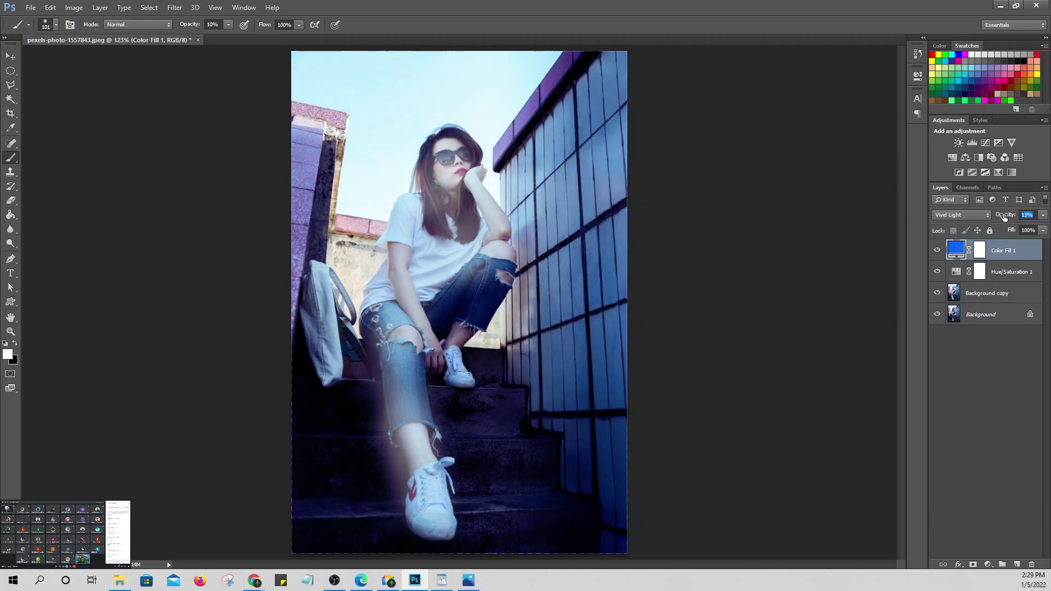
Step: Revert the history to the Modify Color Fill Layer state, removing the white strokes and the fill opacity change
click(918, 54)
click(856, 181)
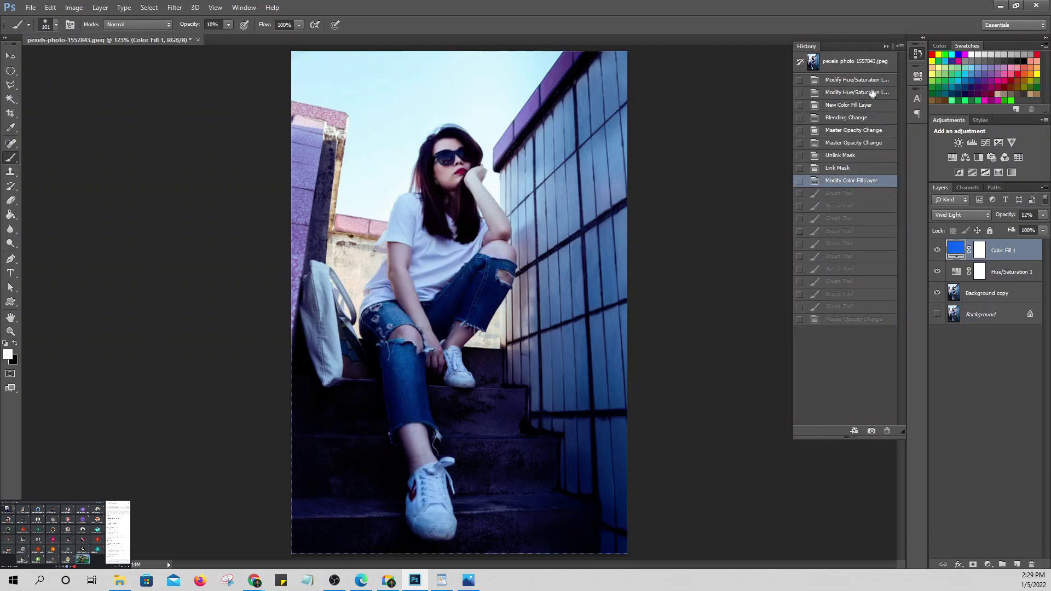
click(886, 47)
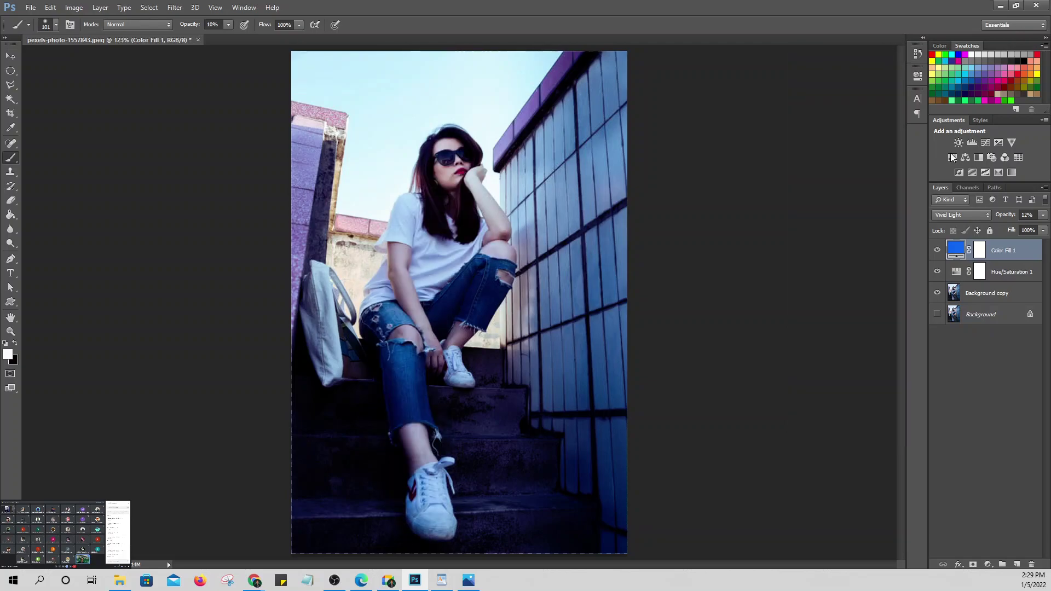
Step: Hide the blue Color Fill 1 layer
click(1010, 274)
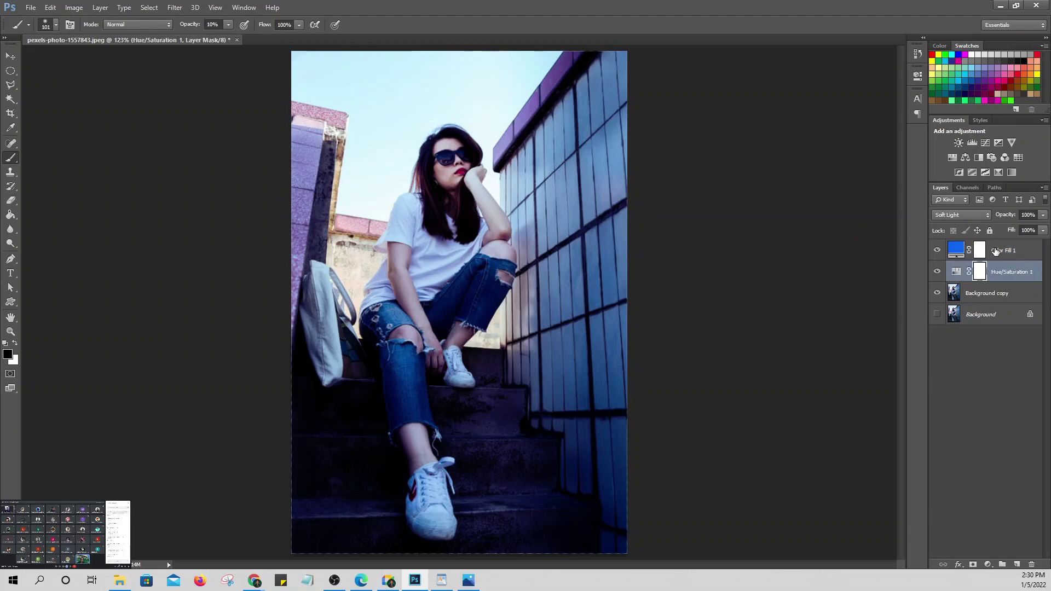
click(997, 254)
click(936, 251)
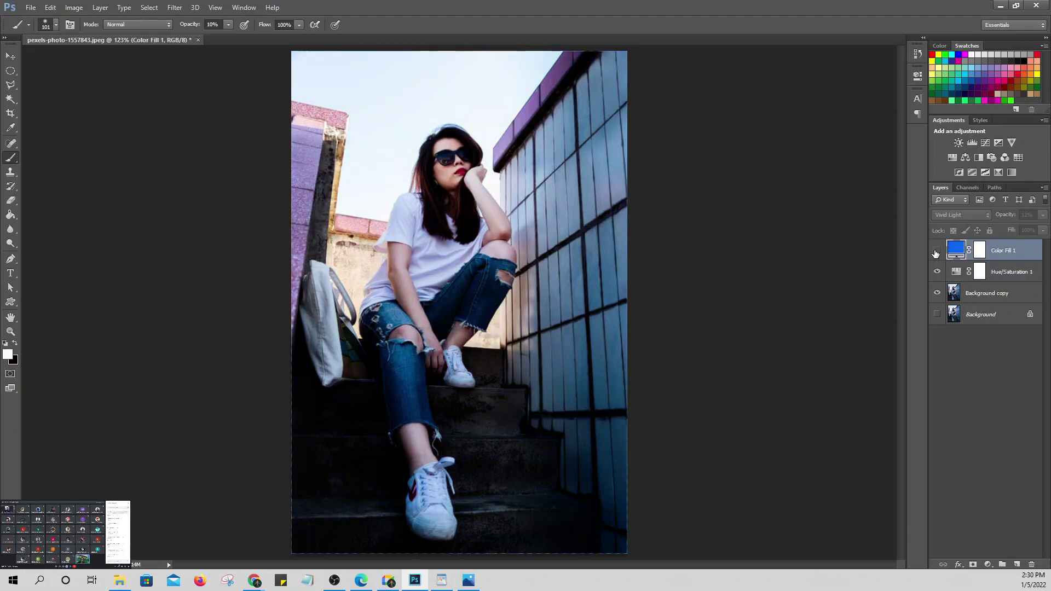
Step: Set the Hue/Saturation 1 layer's hue to 281 and saturation to 65, and clip it to the Background copy layer
double_click(956, 273)
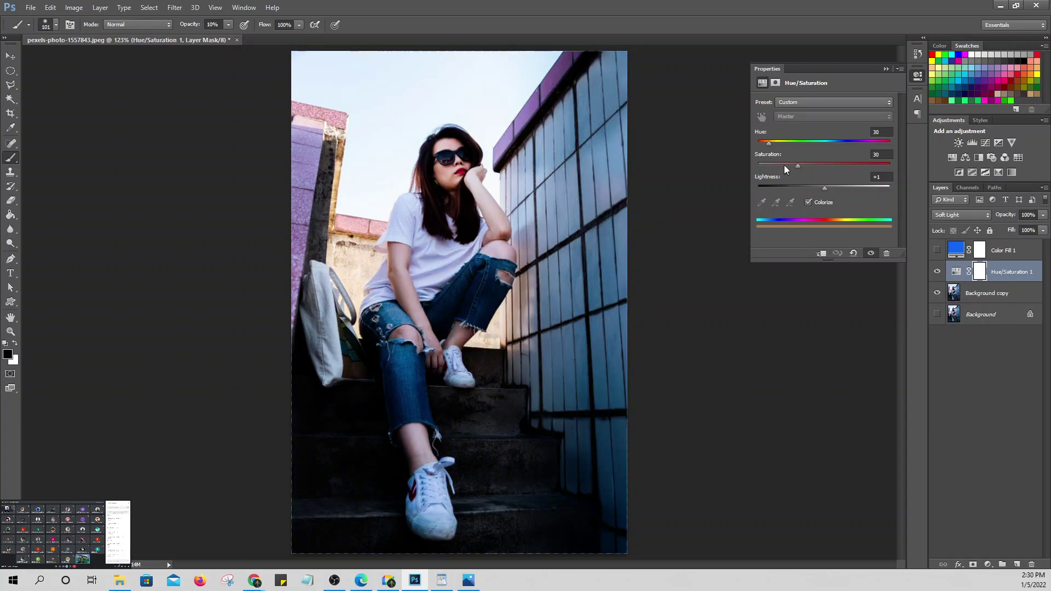
drag(771, 146, 762, 166)
mouse_move(781, 144)
mouse_down()
mouse_move(856, 144)
mouse_move(781, 145)
mouse_move(784, 163)
mouse_move(815, 142)
mouse_move(797, 144)
mouse_up()
drag(782, 163, 862, 143)
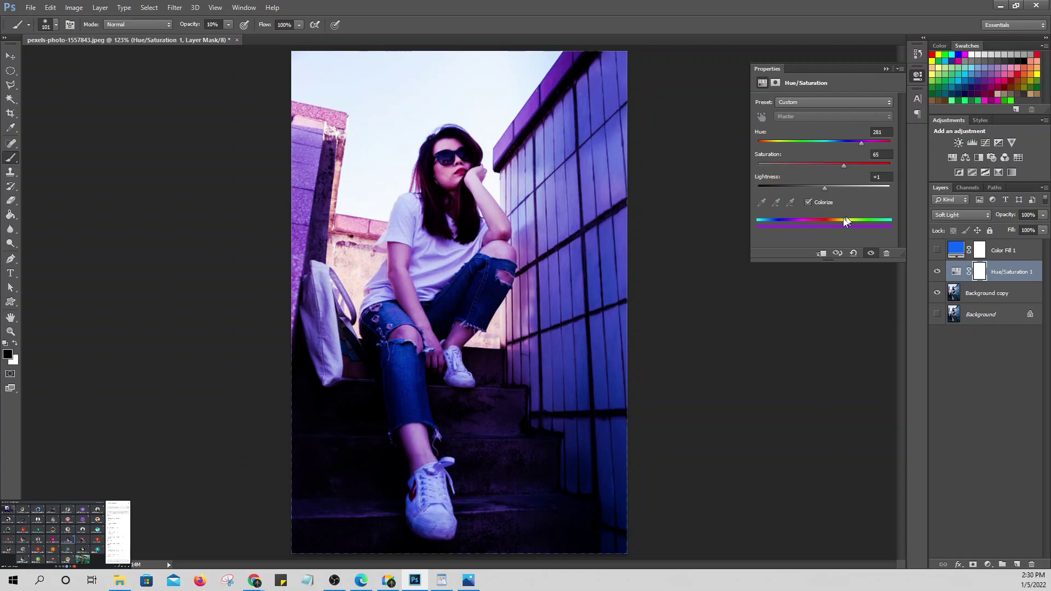
click(821, 253)
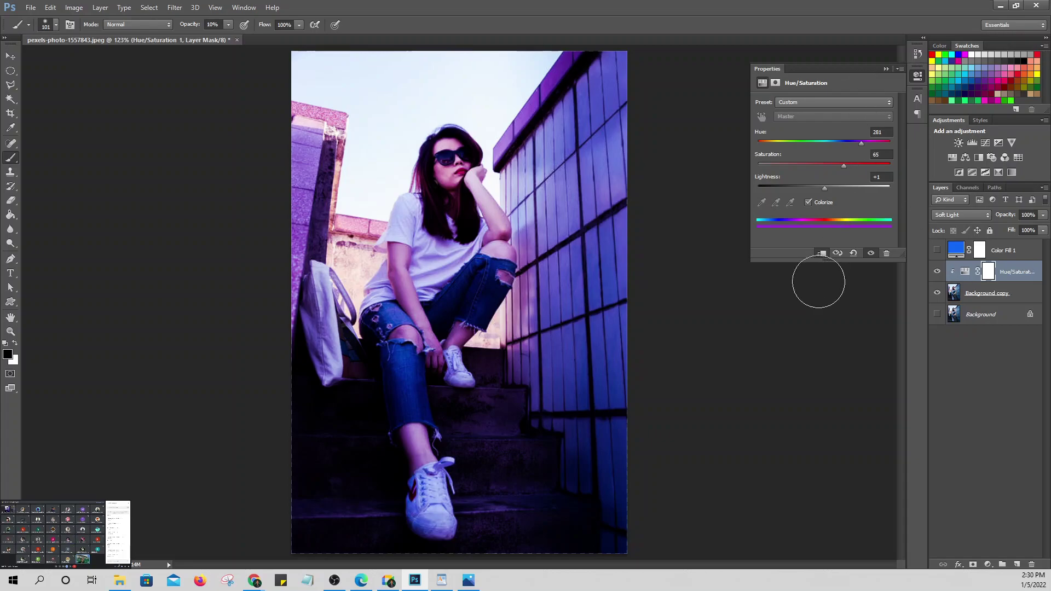
click(886, 68)
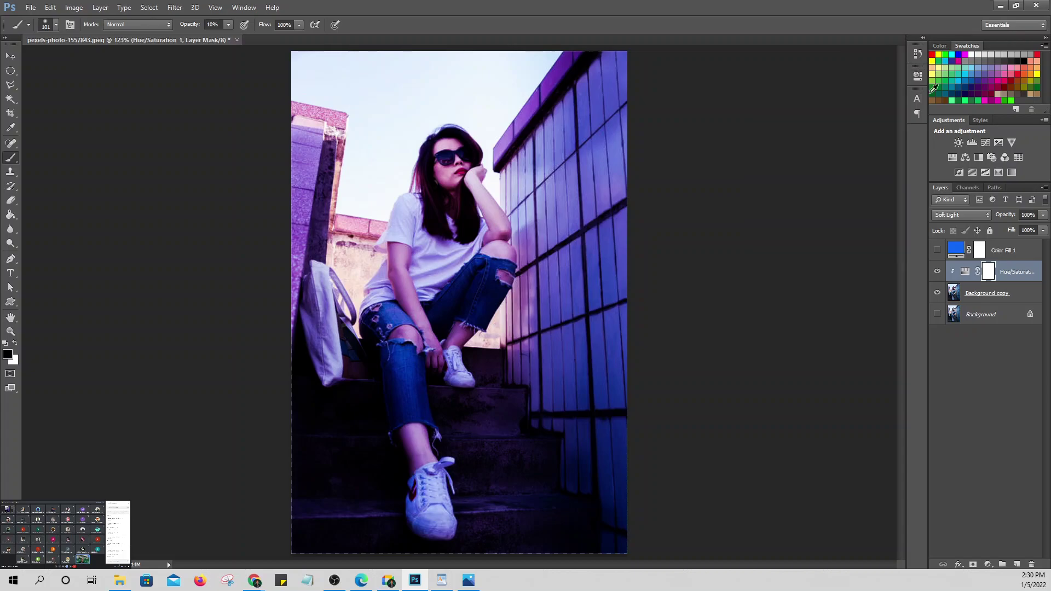
Step: Toggle the Hue/Saturation 1 layer to check its effect, and show and select the Color Fill 1 layer
click(936, 273)
click(936, 273)
click(1018, 256)
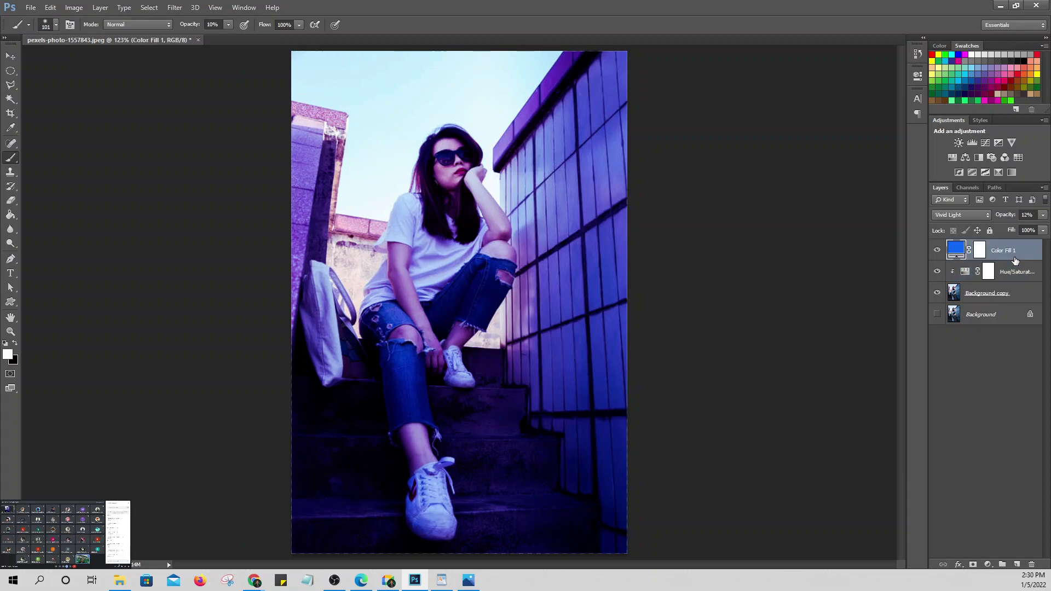
Step: Change the Color Fill 1 layer's colour to green #18ac2d
double_click(956, 251)
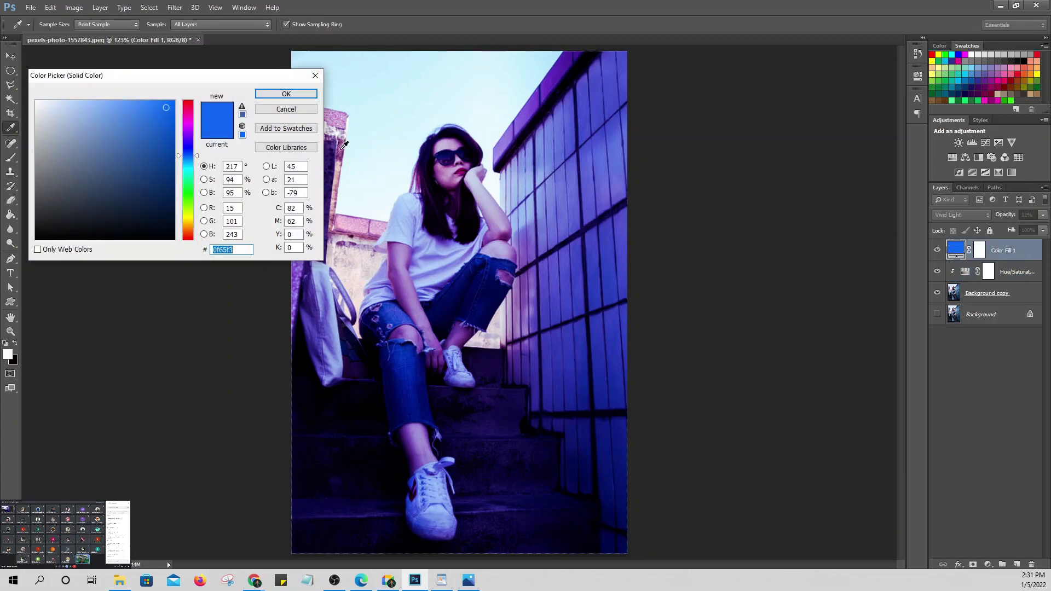
click(190, 126)
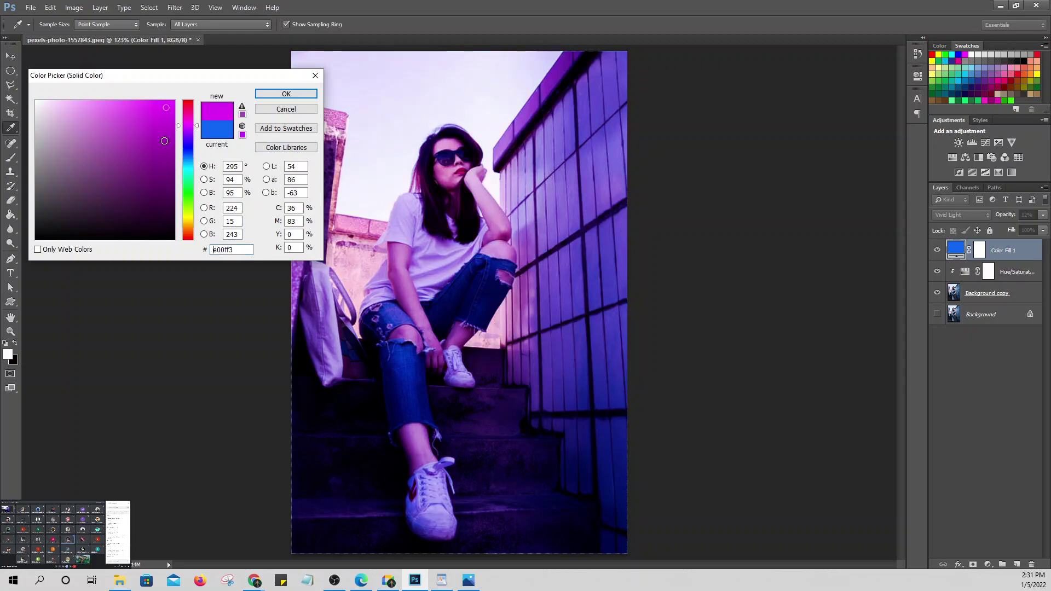
mouse_move(161, 141)
mouse_down()
mouse_move(125, 160)
mouse_move(110, 124)
mouse_move(100, 141)
mouse_move(117, 175)
mouse_move(104, 181)
mouse_up()
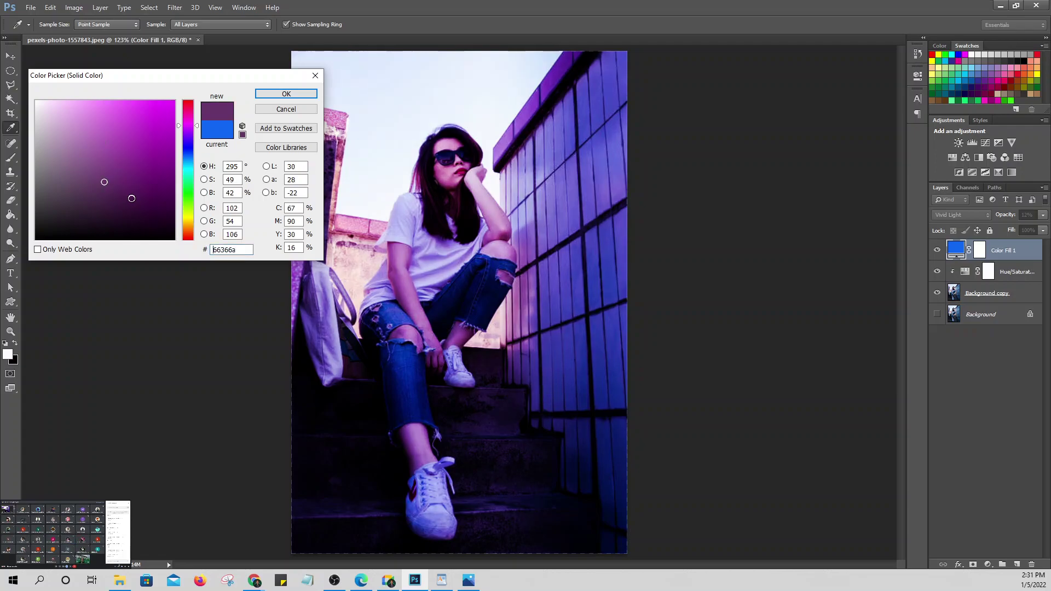
click(126, 180)
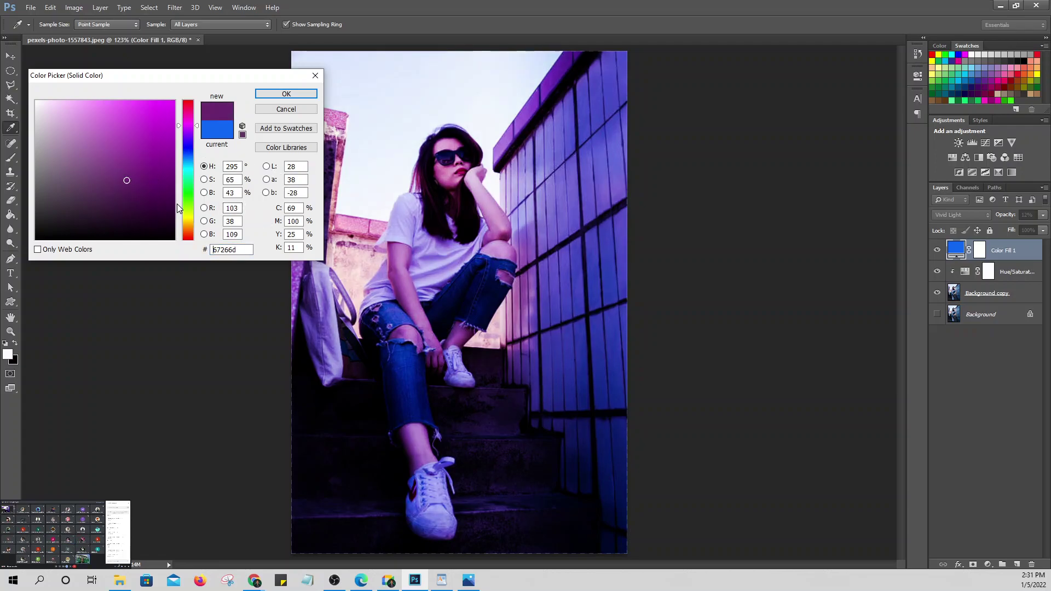
click(188, 190)
click(136, 136)
click(120, 114)
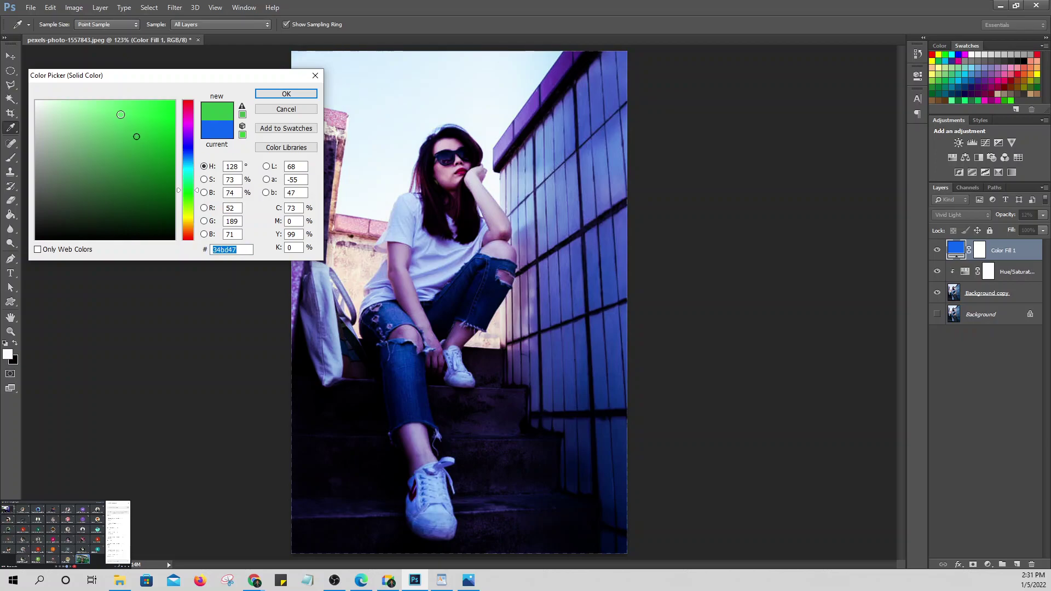
drag(113, 159, 155, 146)
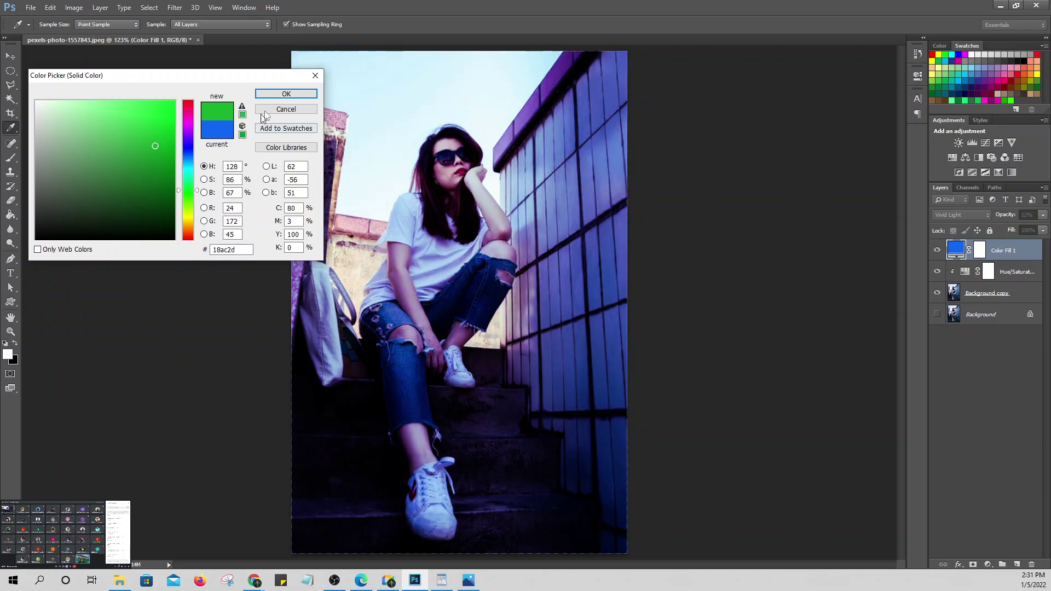
click(271, 96)
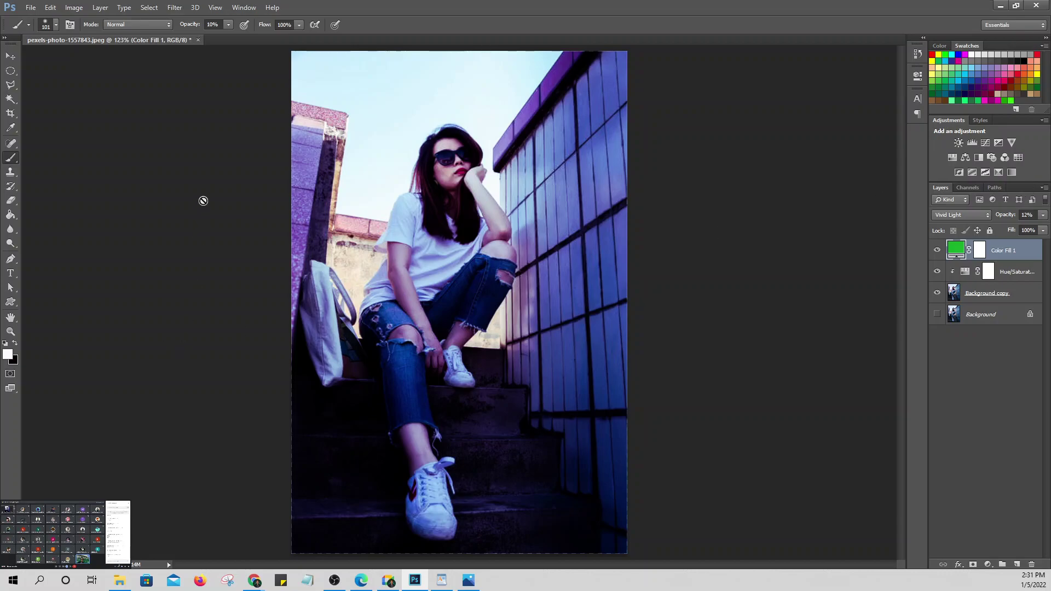
Step: Close the portrait document without saving and open the red convertible photo from the Downloads folder
click(197, 39)
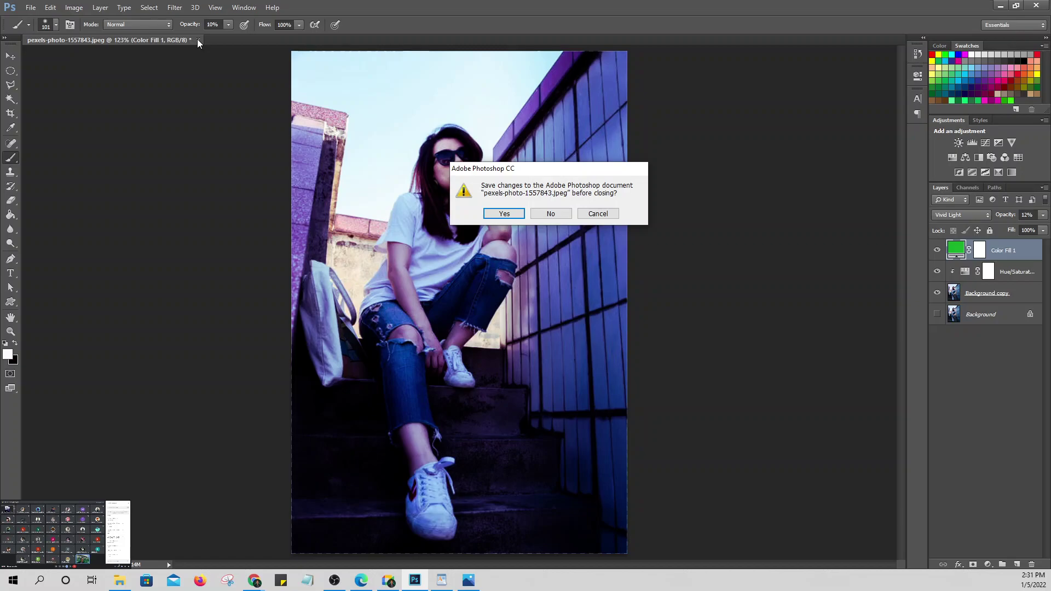
click(552, 214)
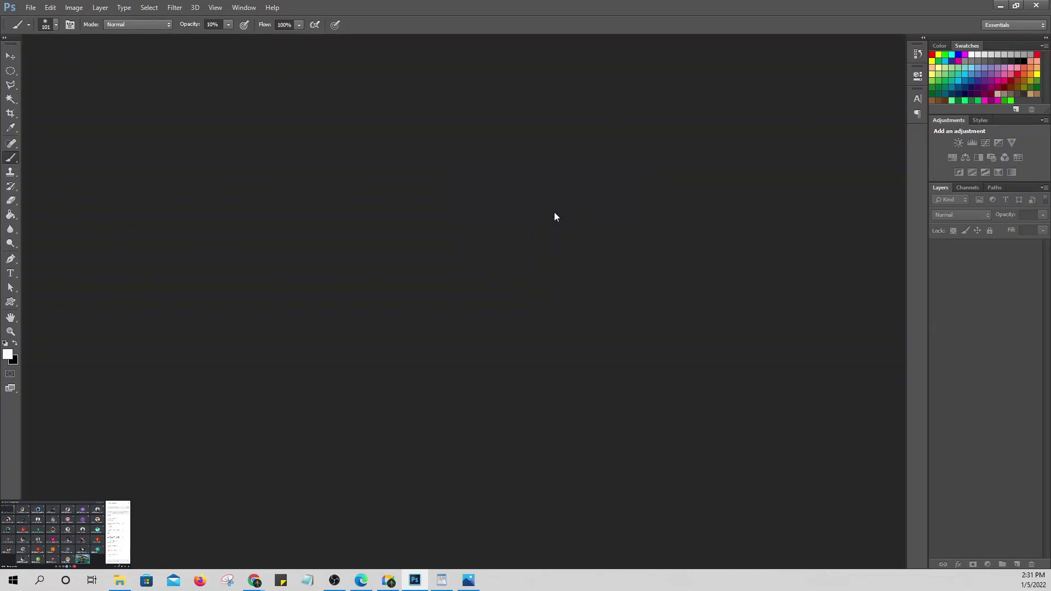
click(32, 10)
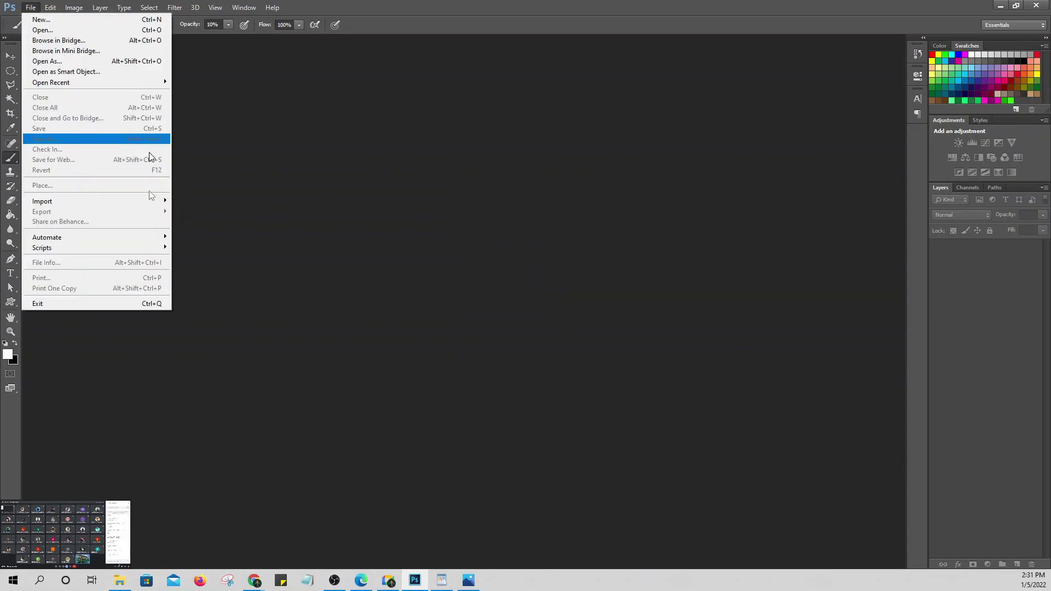
mouse_move(113, 84)
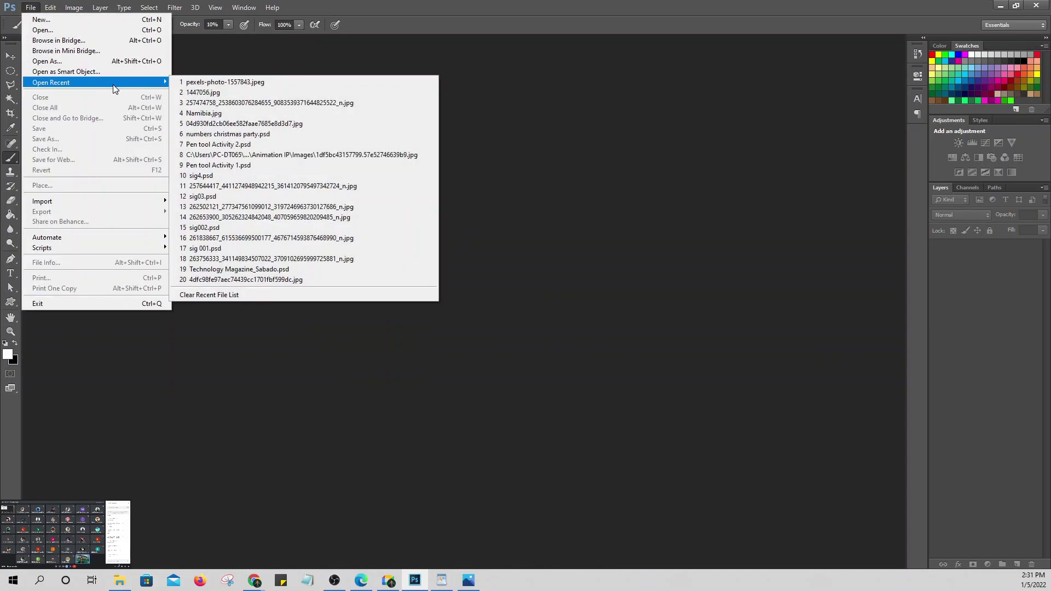
click(90, 32)
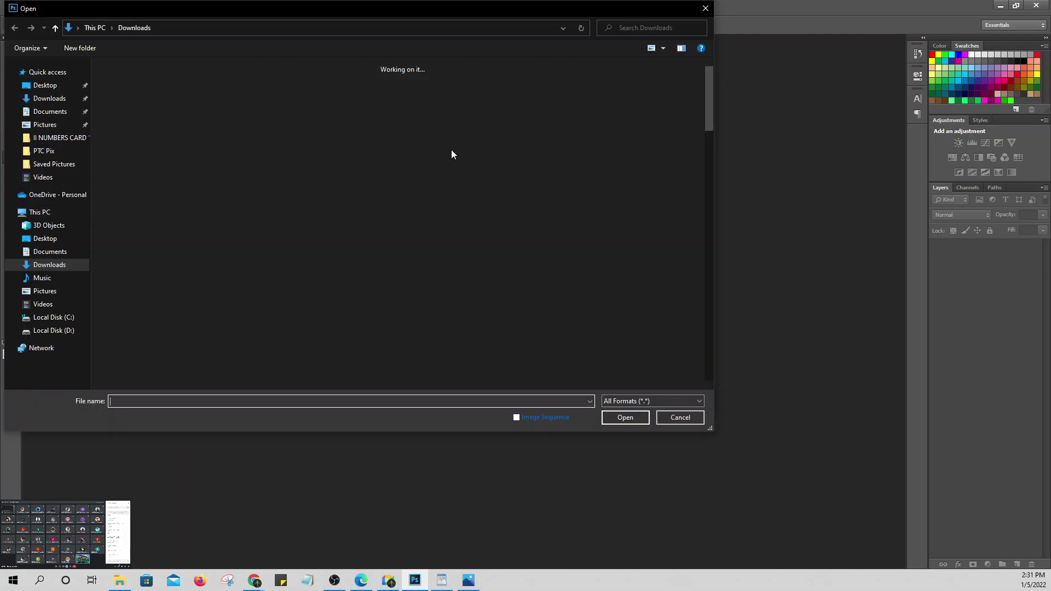
click(491, 125)
click(626, 417)
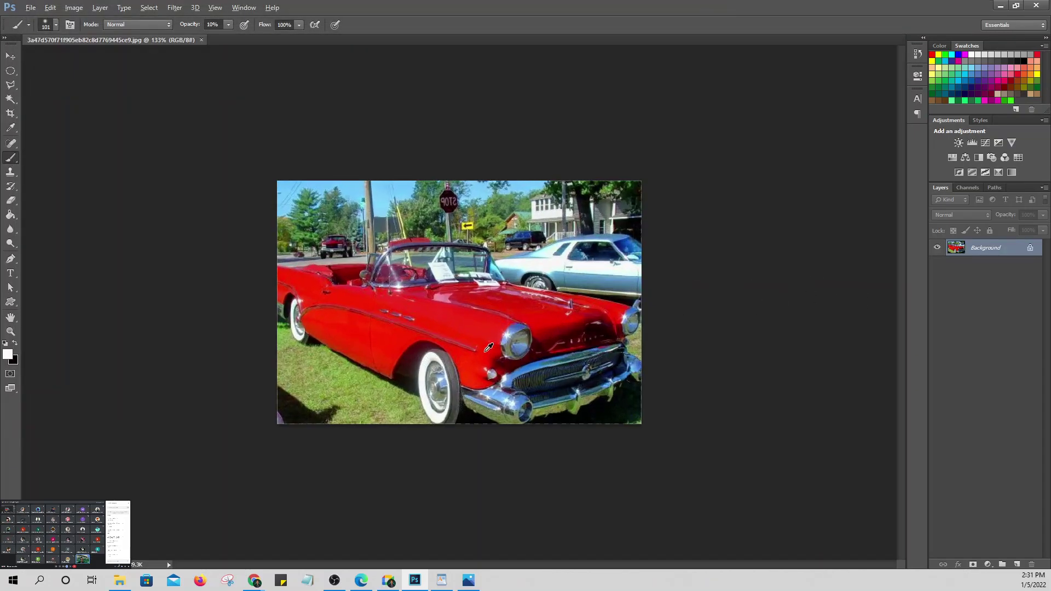
Step: Duplicate the car photo's Background layer and hide the original Background layer
scroll(488, 348, up, 1)
drag(984, 251, 1017, 564)
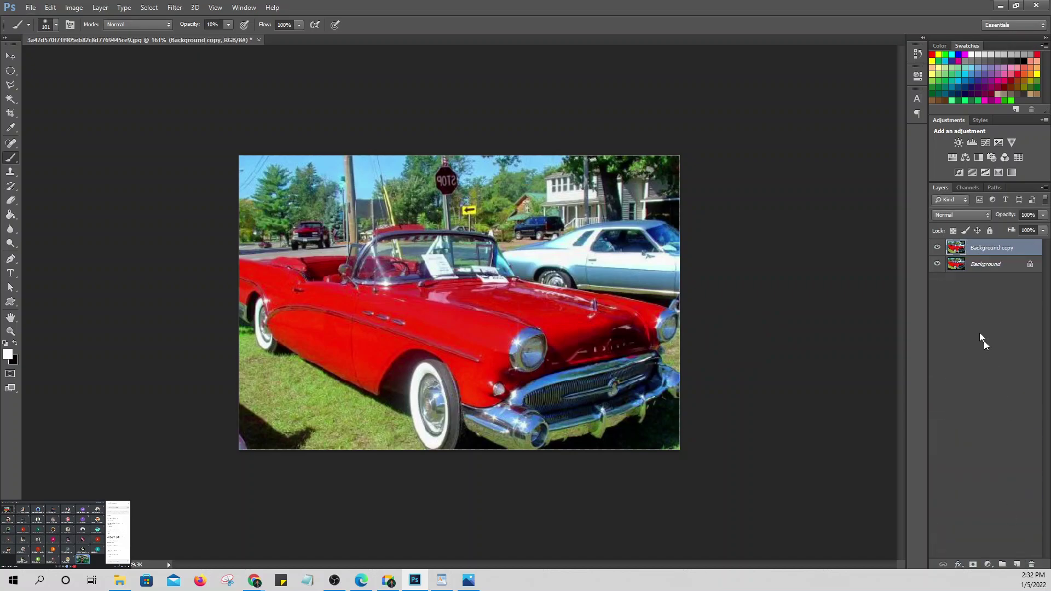
click(937, 265)
Step: Switch to WordPad, add the line "Controlling Mid-Tone Contrasts" below the last heading, and minimize the document
click(441, 581)
click(676, 387)
key(Return)
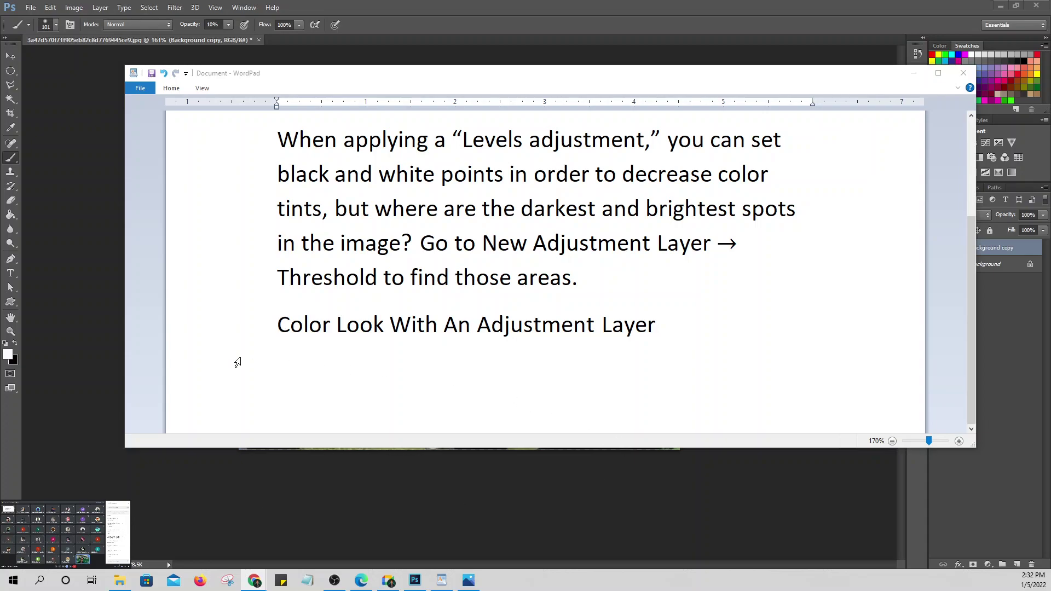
click(272, 365)
text(Controlling Mid-Tone Contrasts)
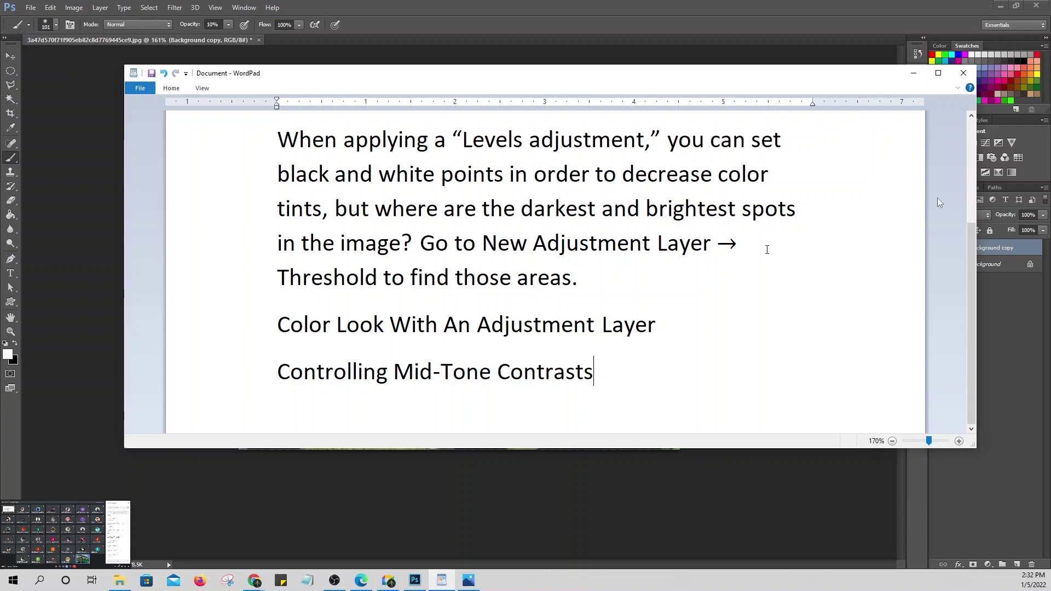
click(915, 74)
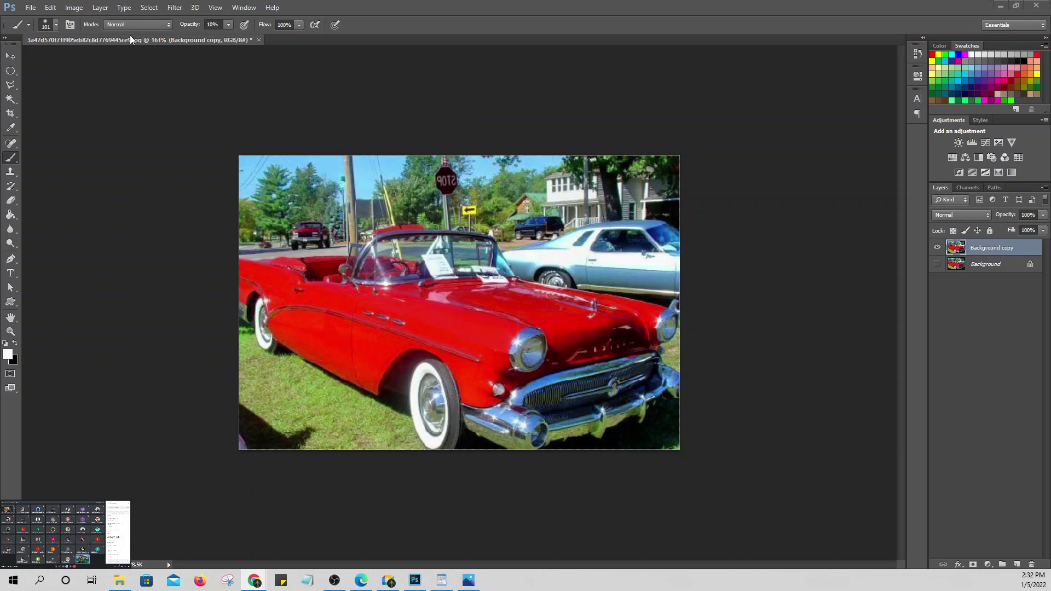
Step: Convert the Background copy layer into a smart object for Smart Filters
click(175, 7)
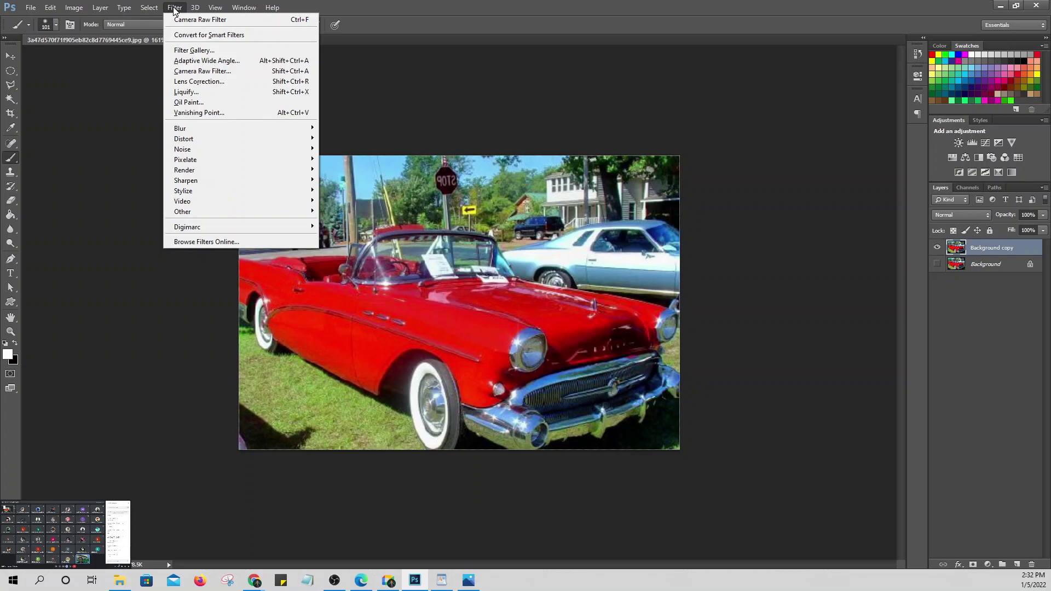
click(208, 35)
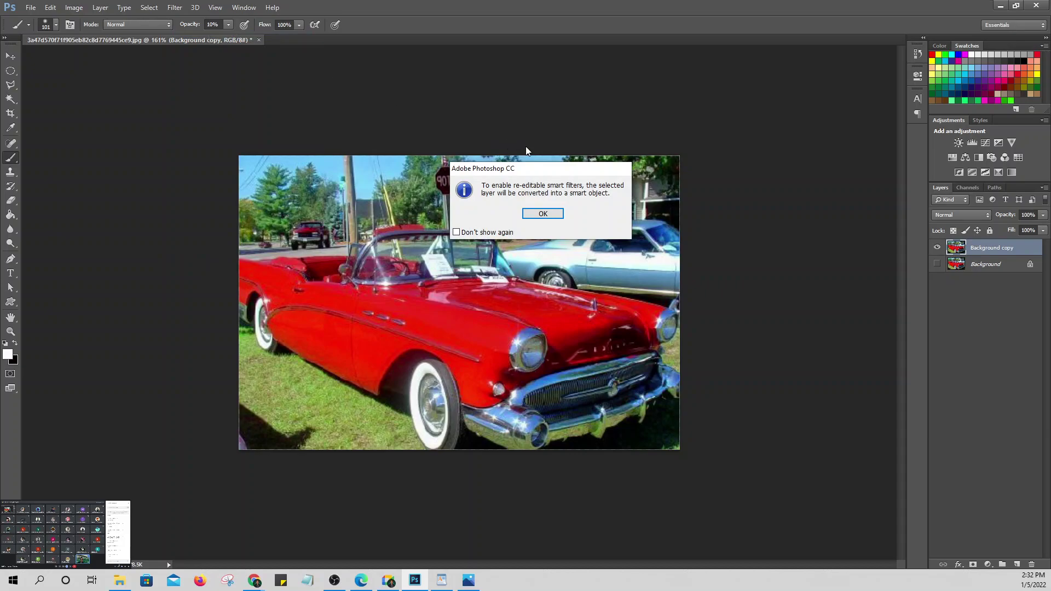
click(543, 214)
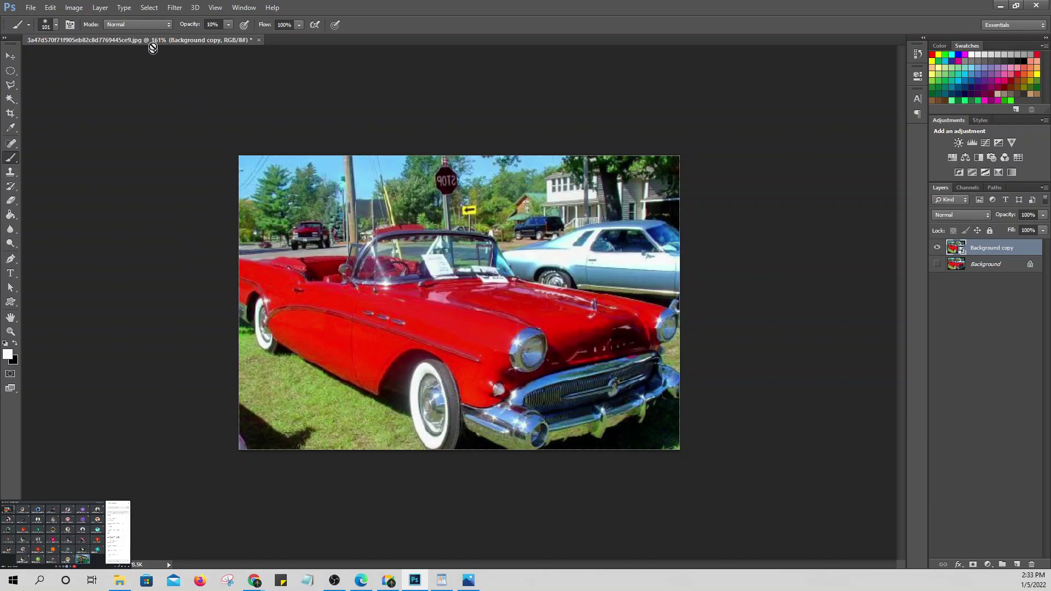
Step: Apply a High Pass filter with a 3-pixel radius to the Background copy layer
click(176, 7)
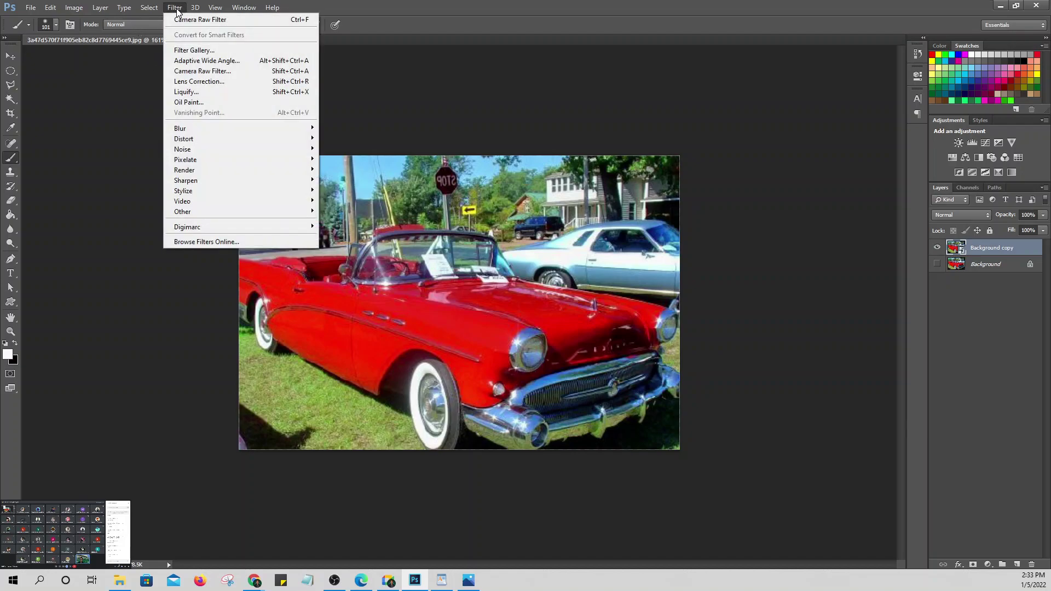
mouse_move(216, 216)
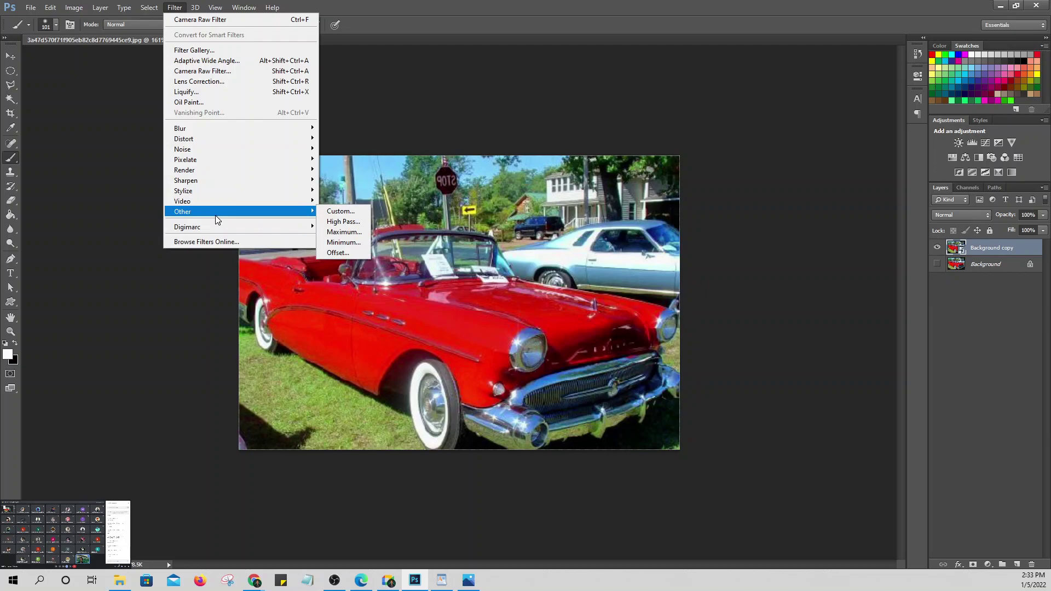
click(339, 221)
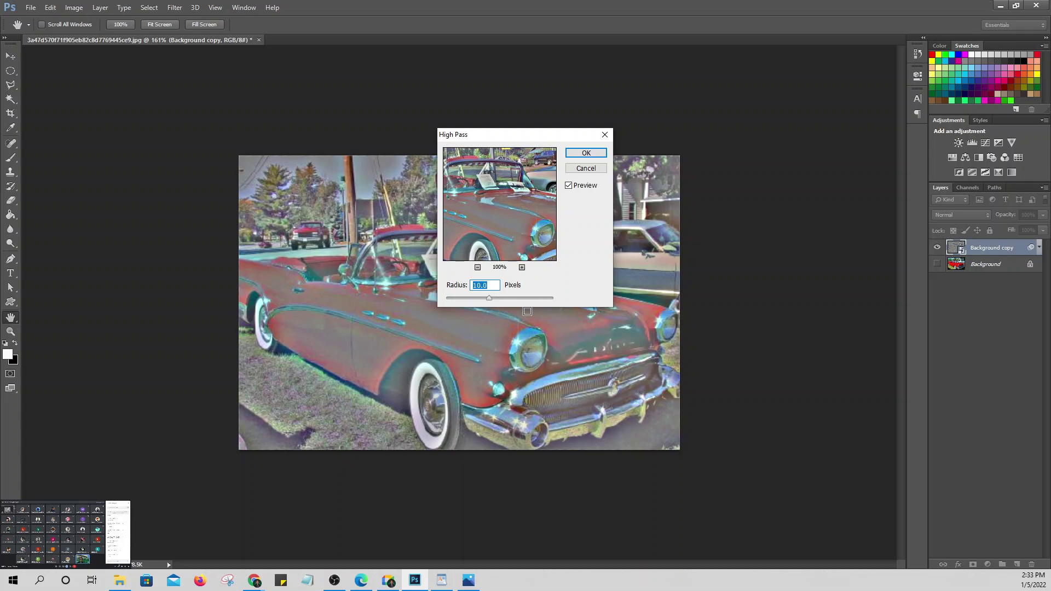
text(3)
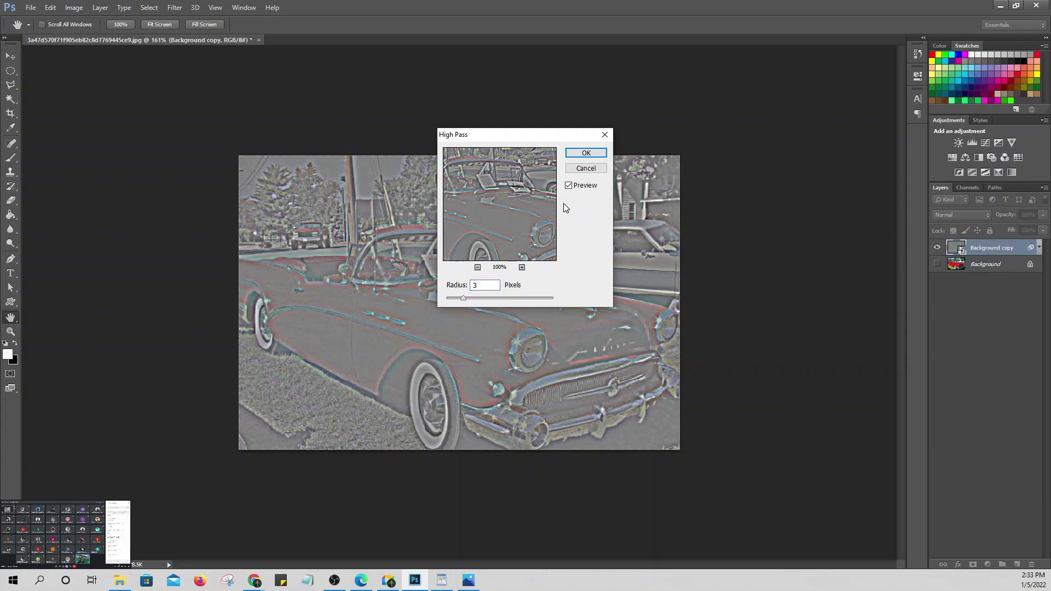
click(586, 153)
key(b)
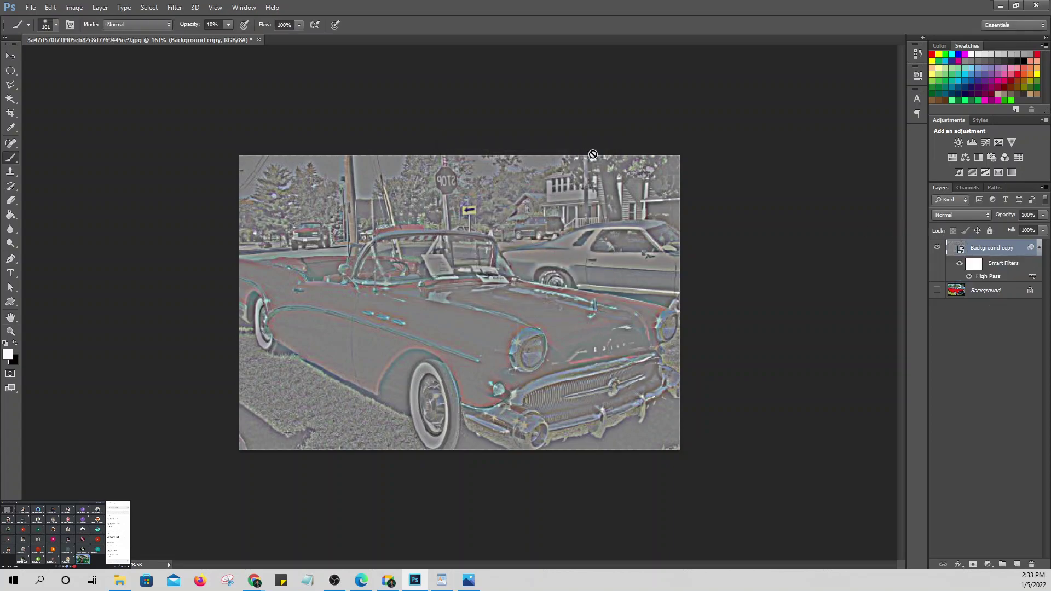
Step: Set the Background copy layer's blend mode to Overlay
click(969, 216)
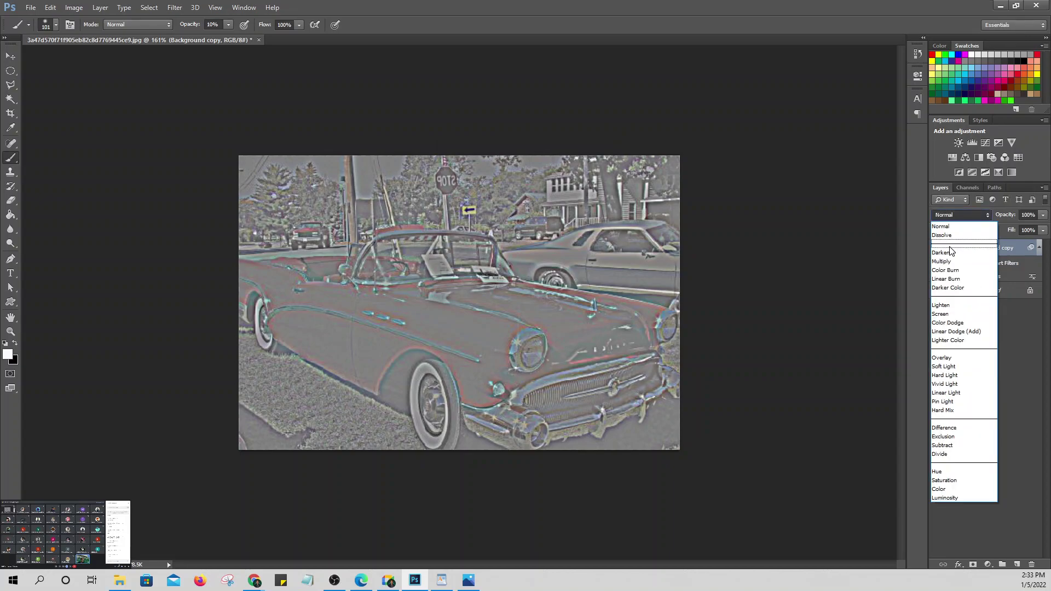
click(954, 357)
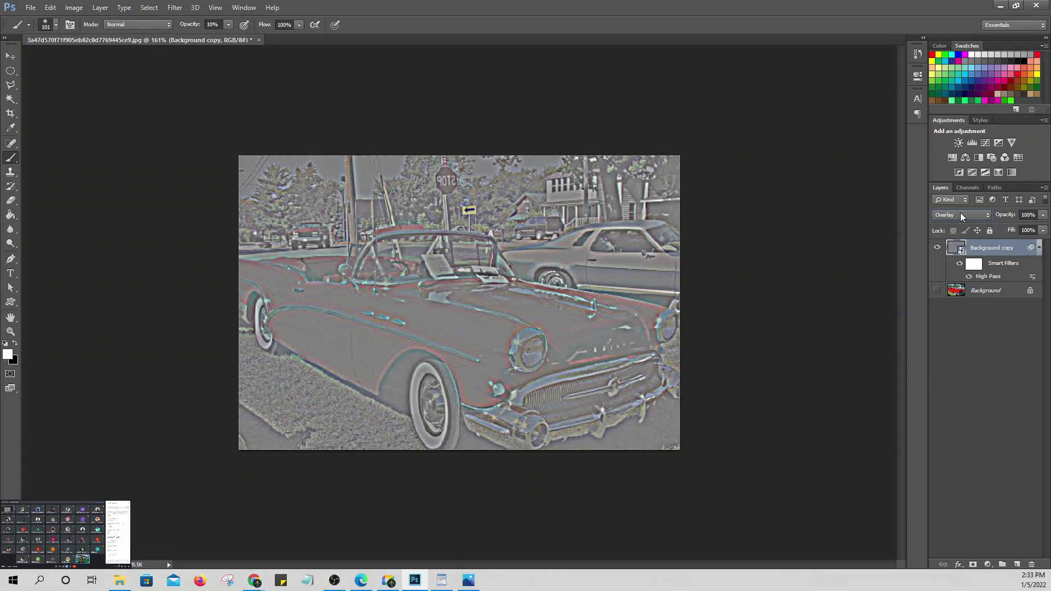
double_click(973, 265)
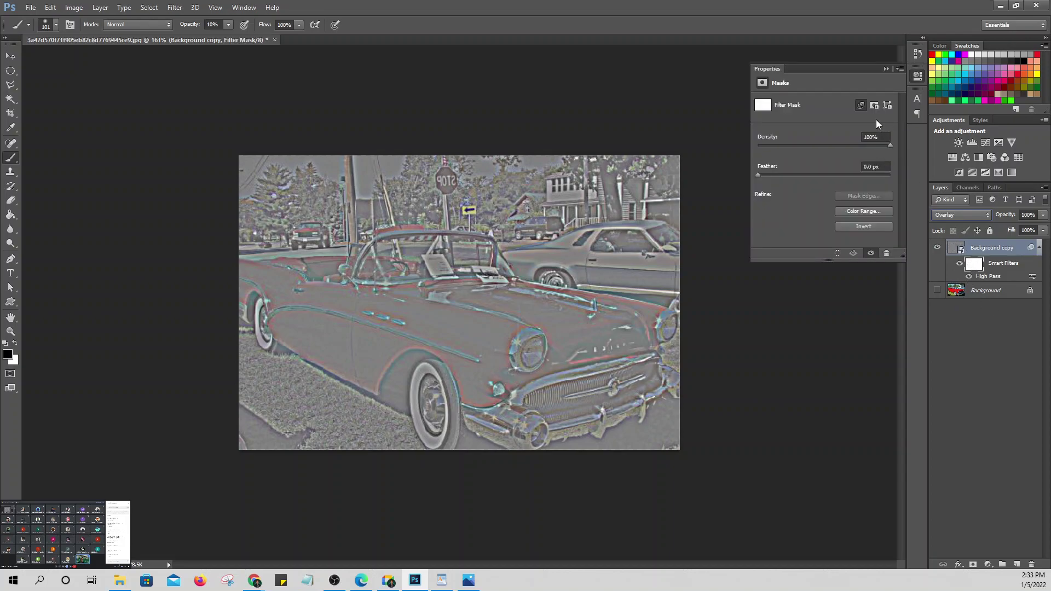
click(886, 69)
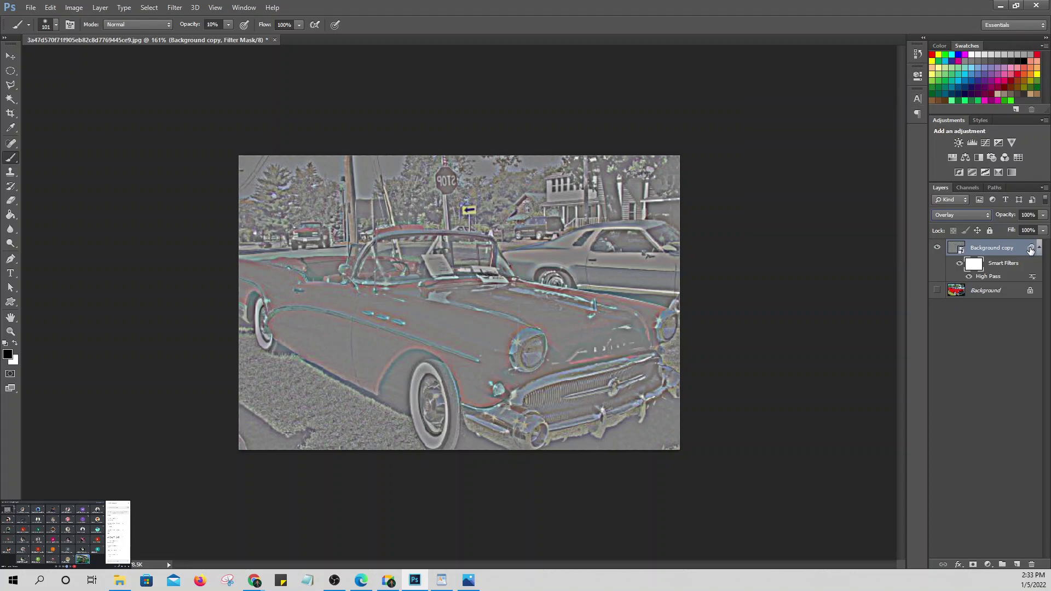
Step: Set the High Pass smart filter's blending mode to Overlay in its blending options
double_click(1032, 276)
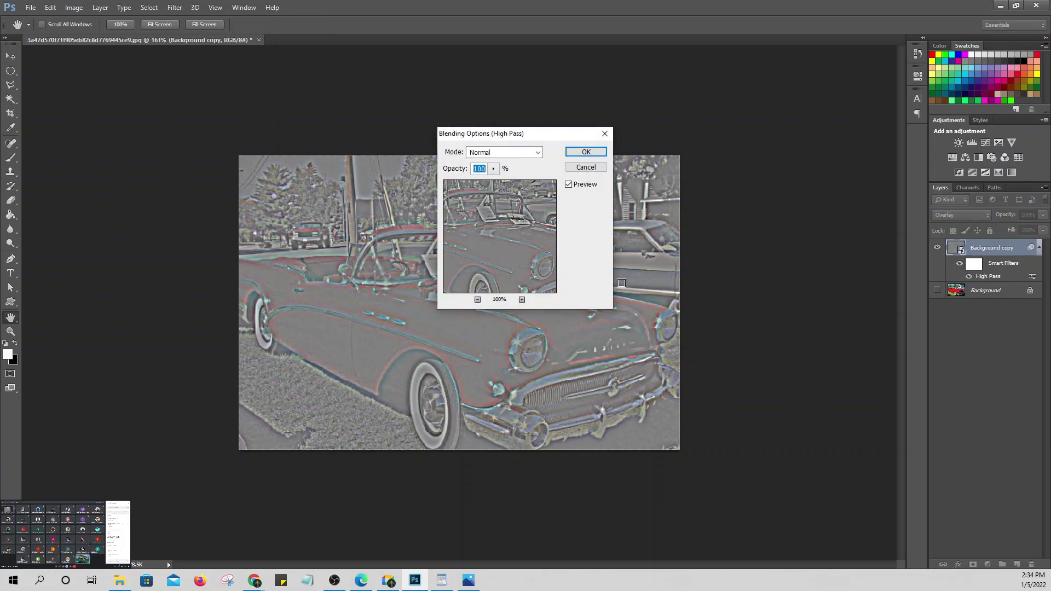
drag(524, 137, 758, 158)
click(771, 174)
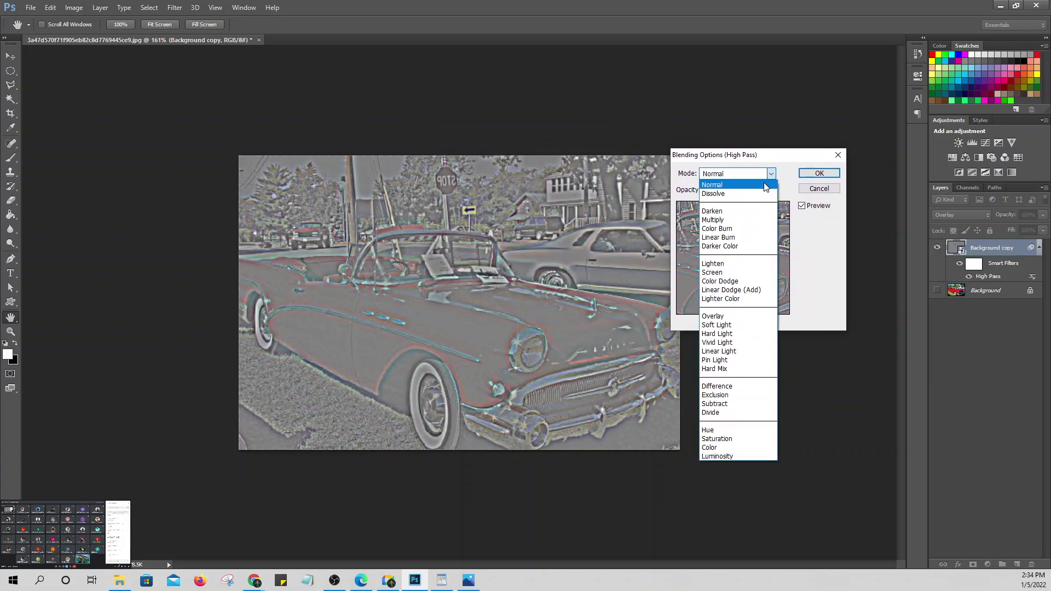
click(734, 317)
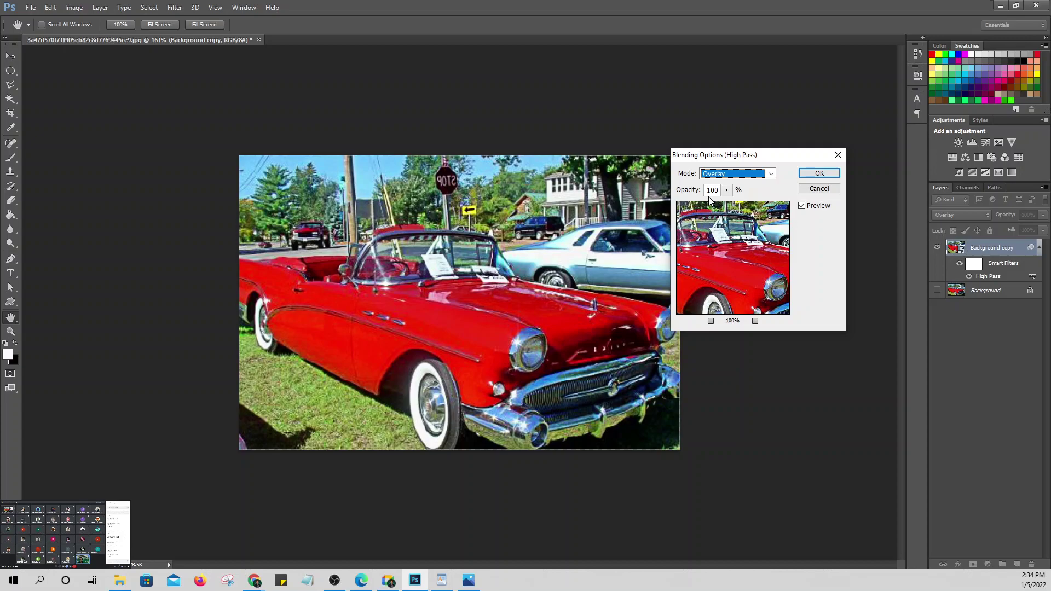
click(814, 173)
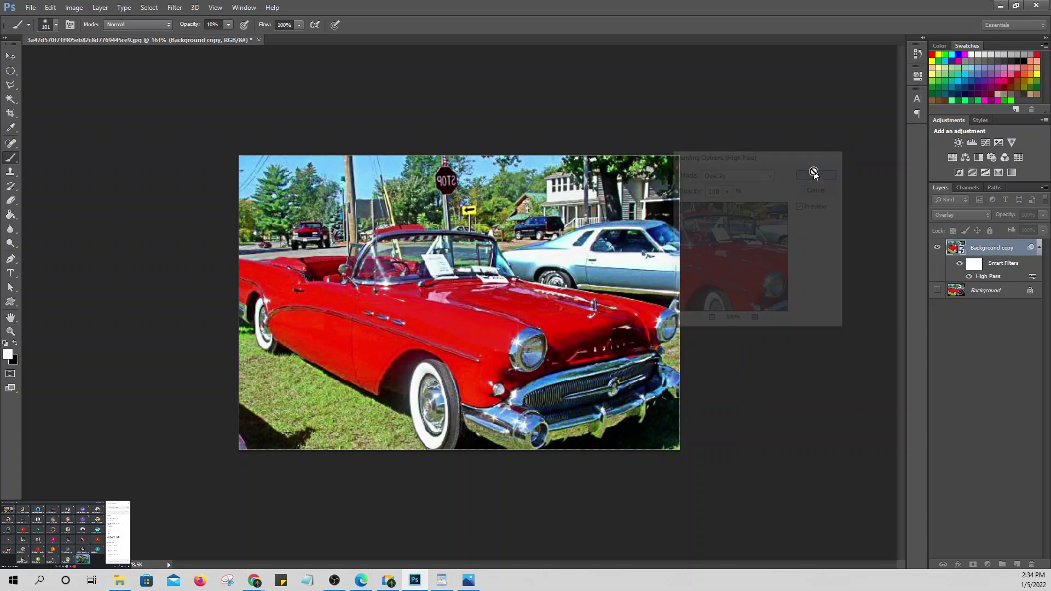
Step: Hide the Background copy layer and show the original Background to compare the contrast
click(938, 248)
click(937, 291)
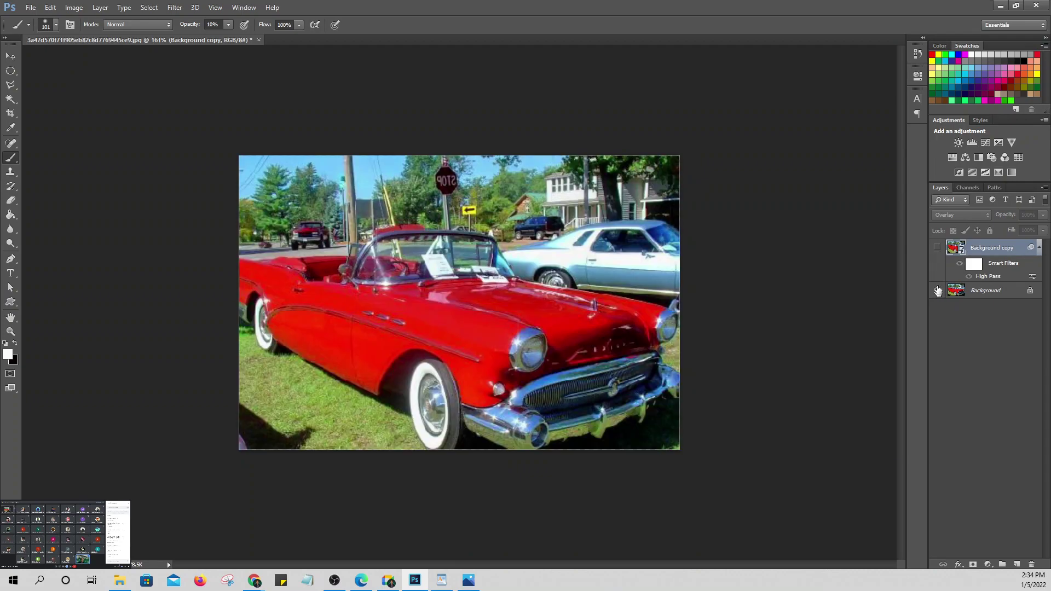
Step: Show the Background copy layer again, toggling its visibility to compare the contrast with the original
click(937, 248)
click(937, 249)
click(937, 249)
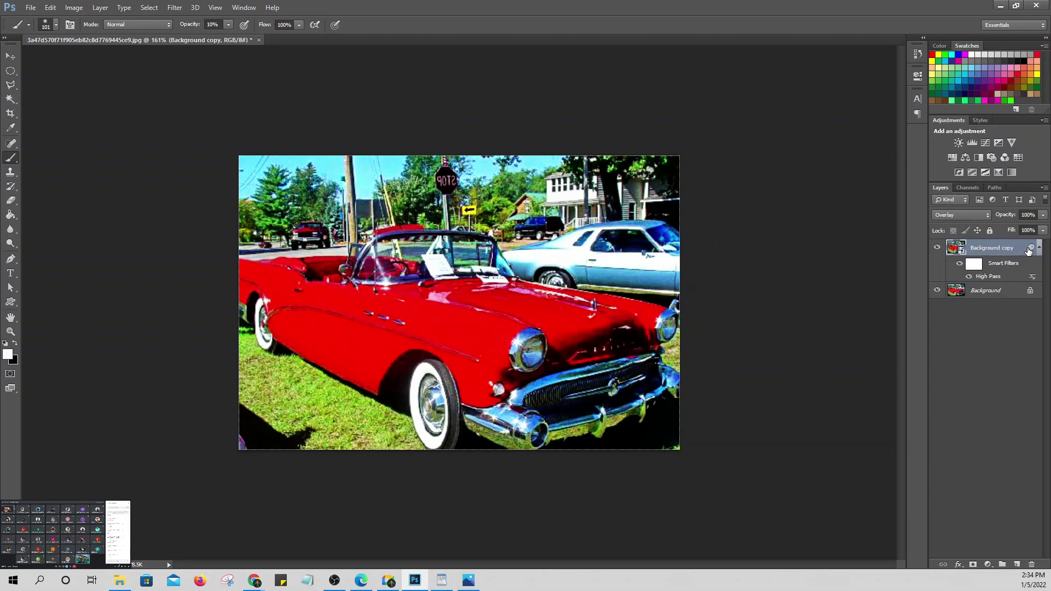
Step: In the Background copy layer's blending options, split the This Layer shadow slider of Blend If Gray to 51 / 100
double_click(1001, 248)
key(Return)
click(958, 565)
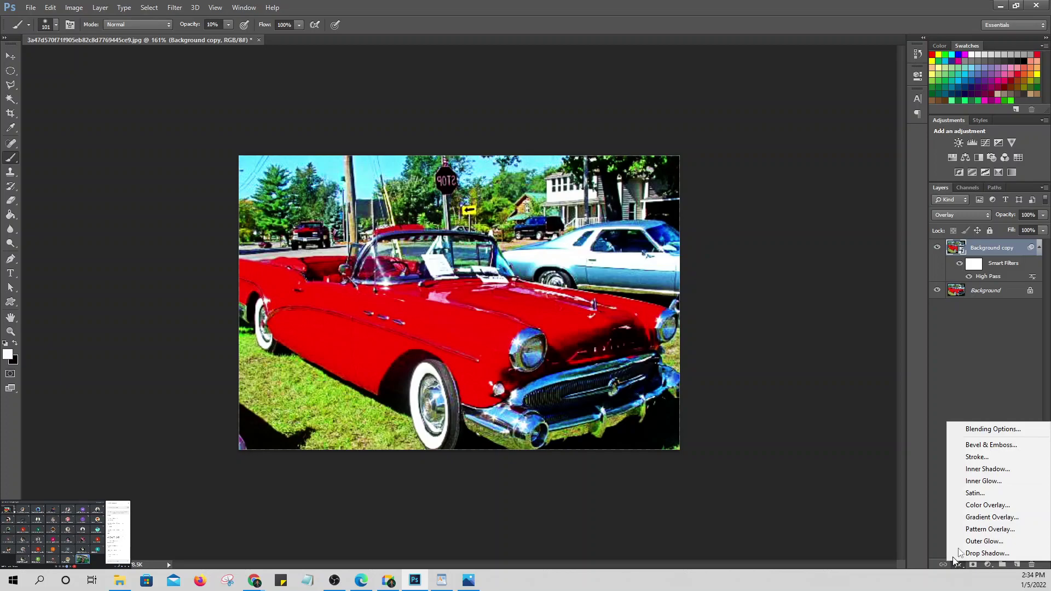
click(968, 431)
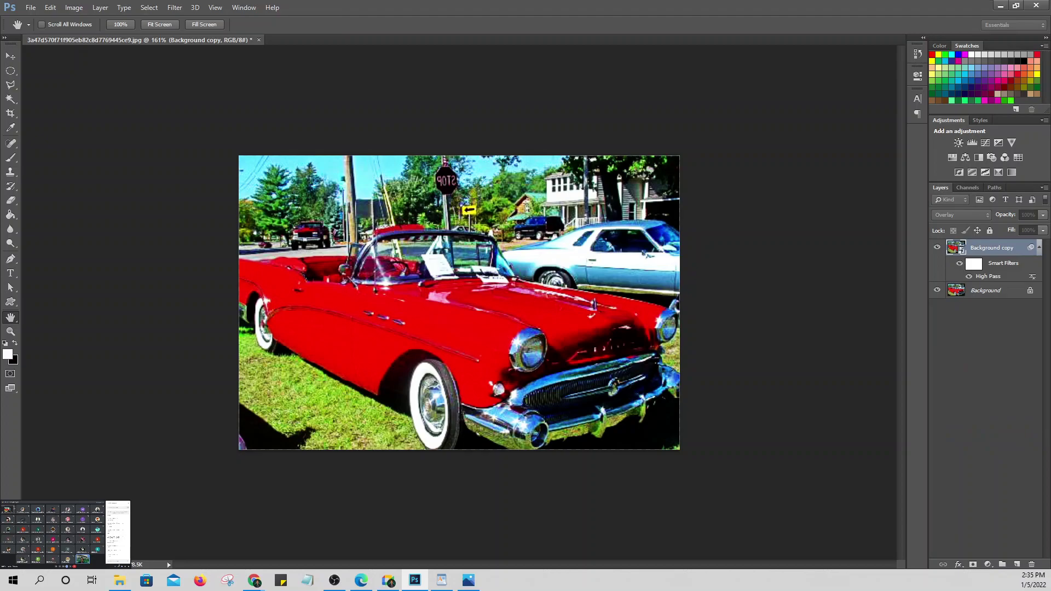
drag(392, 157, 575, 104)
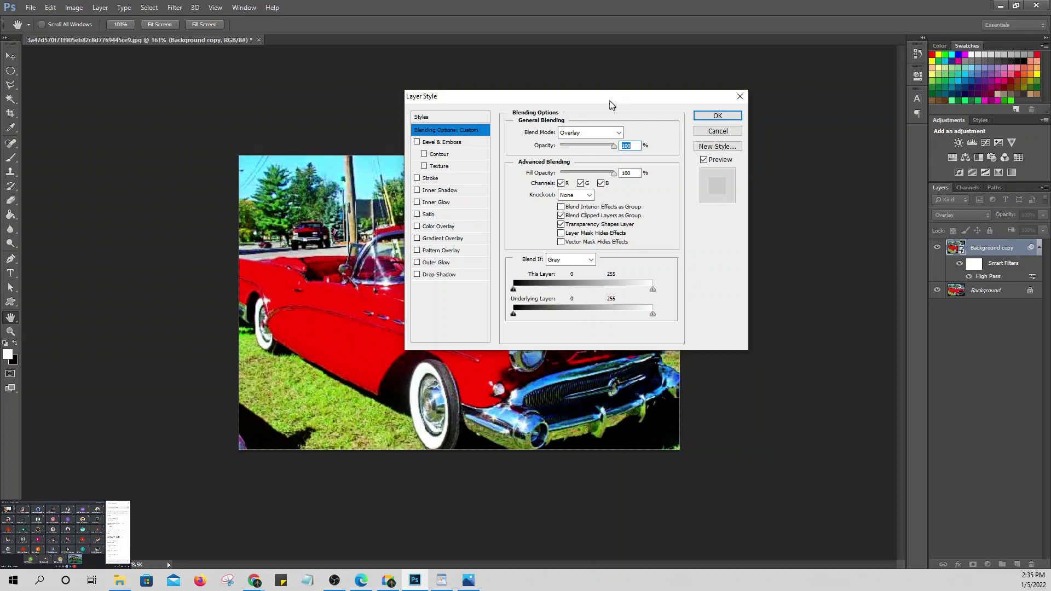
drag(611, 104, 831, 28)
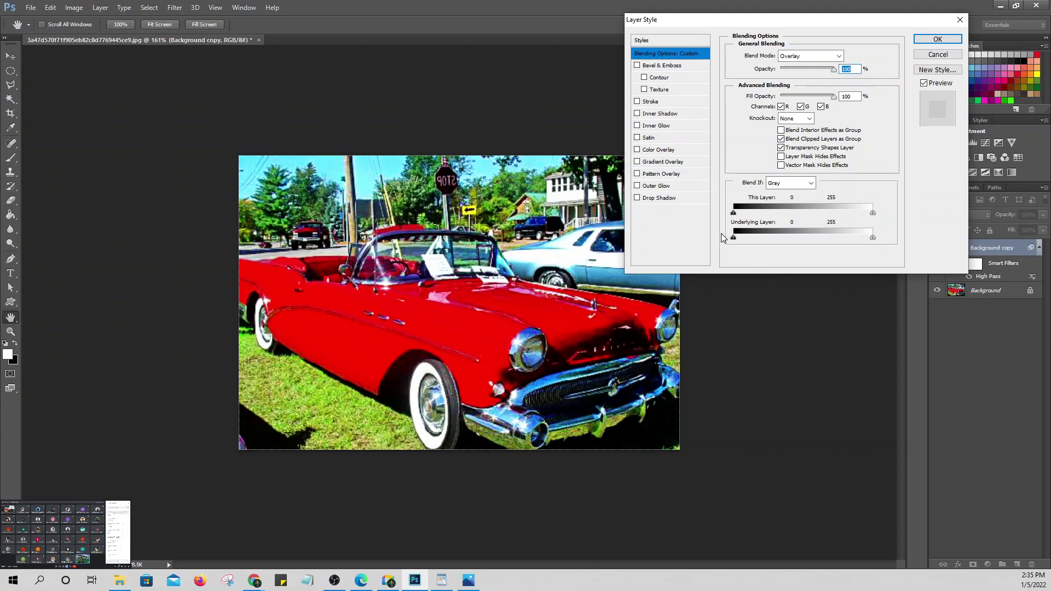
key(alt)
drag(736, 211, 743, 212)
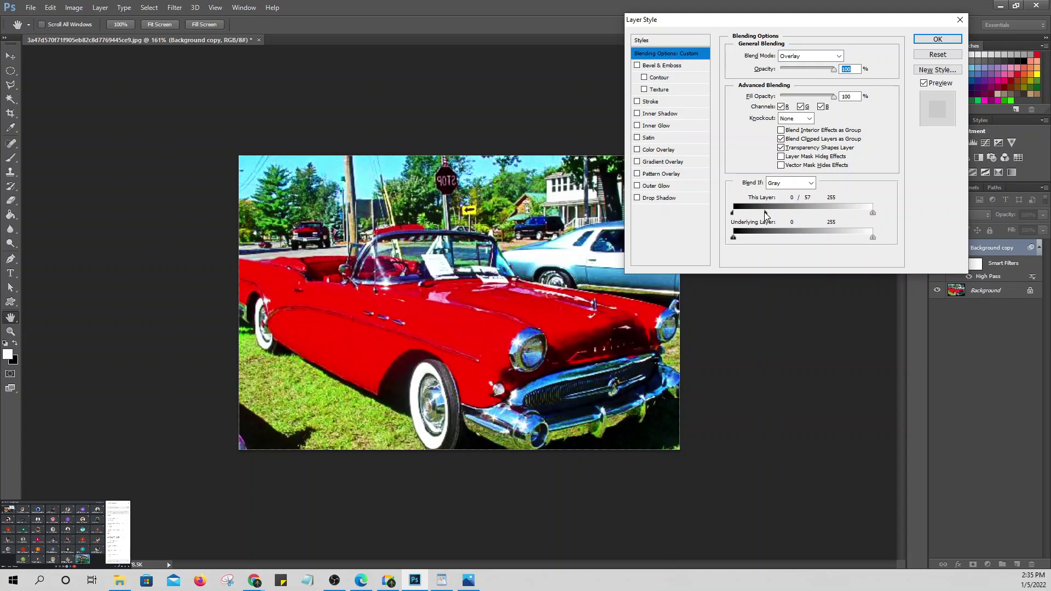
mouse_move(765, 212)
mouse_down()
mouse_move(788, 212)
mouse_move(747, 214)
mouse_up()
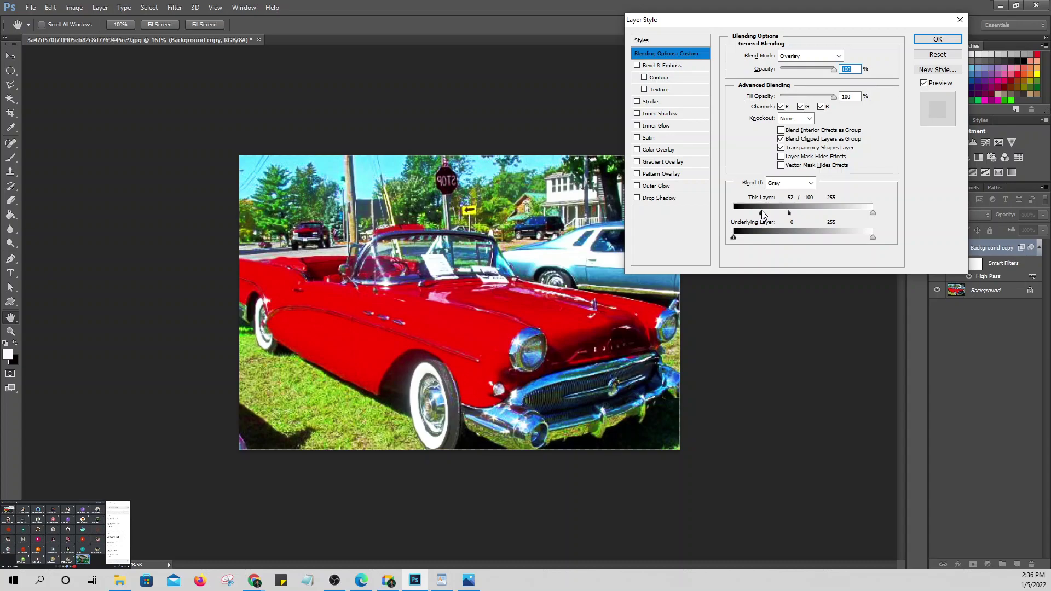
drag(761, 212, 765, 215)
Step: Split the This Layer highlight slider of Blend If Gray to about 150 / 204 and apply the layer style
key(alt)
drag(872, 212, 856, 215)
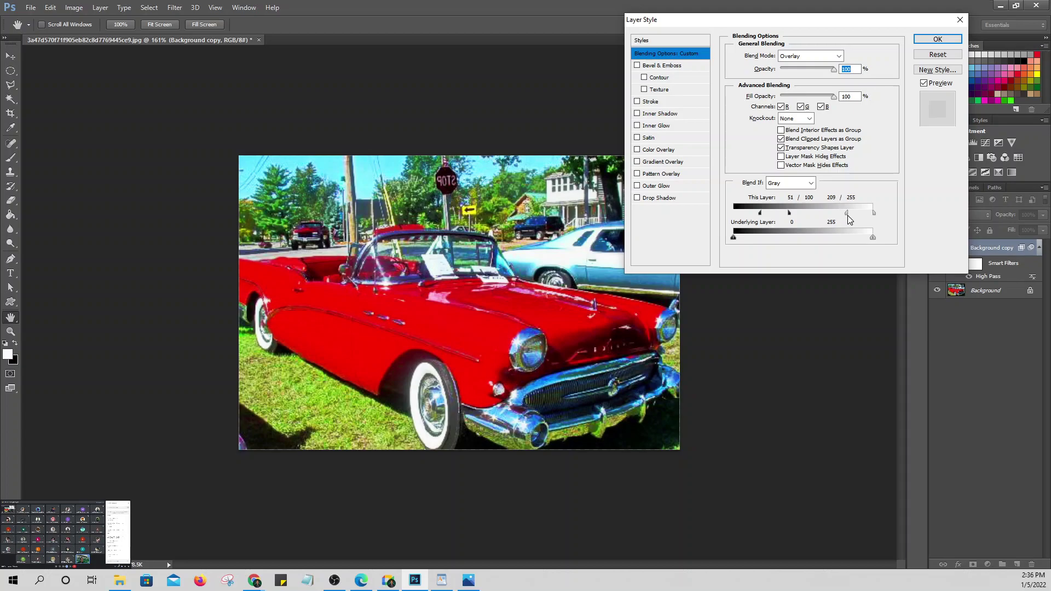
drag(849, 217, 853, 218)
drag(833, 223, 815, 225)
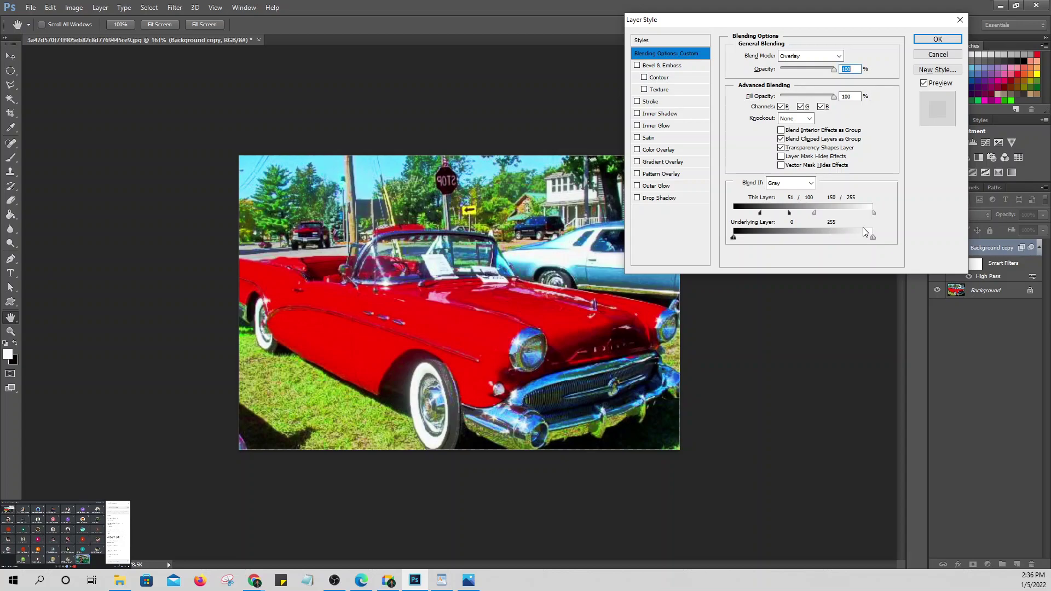
key(alt)
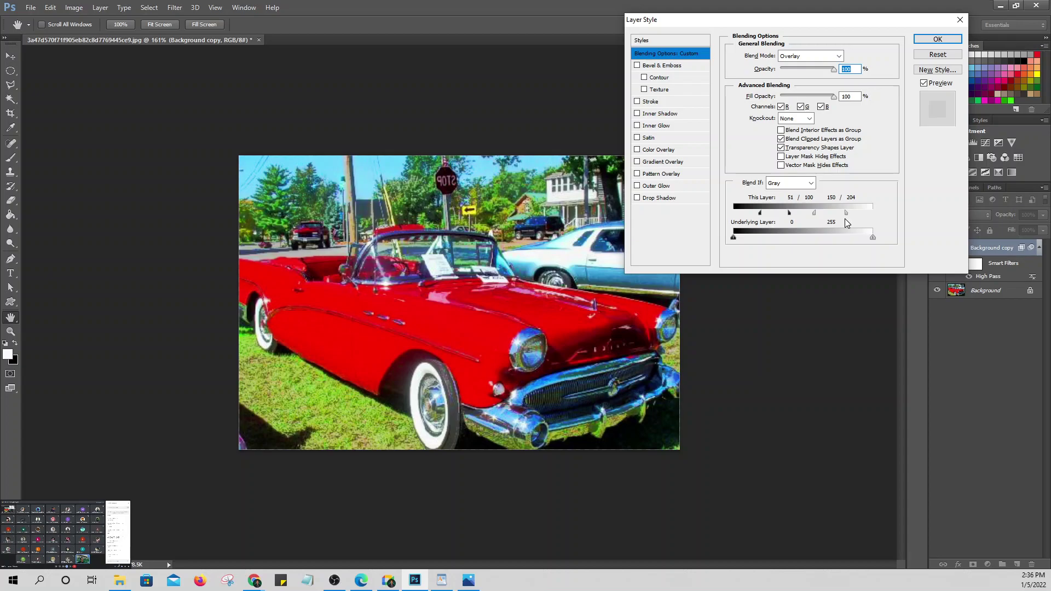
drag(845, 219, 844, 220)
click(938, 39)
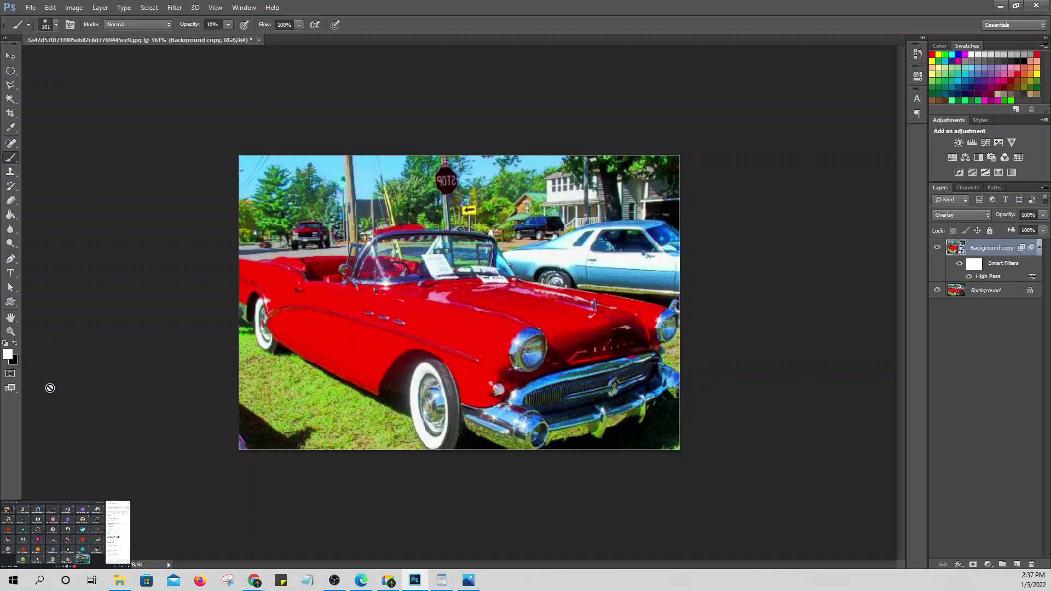
Step: Toggle the Background copy layer's visibility to compare the mid-tone contrast before and after, and examine the car up close
click(938, 248)
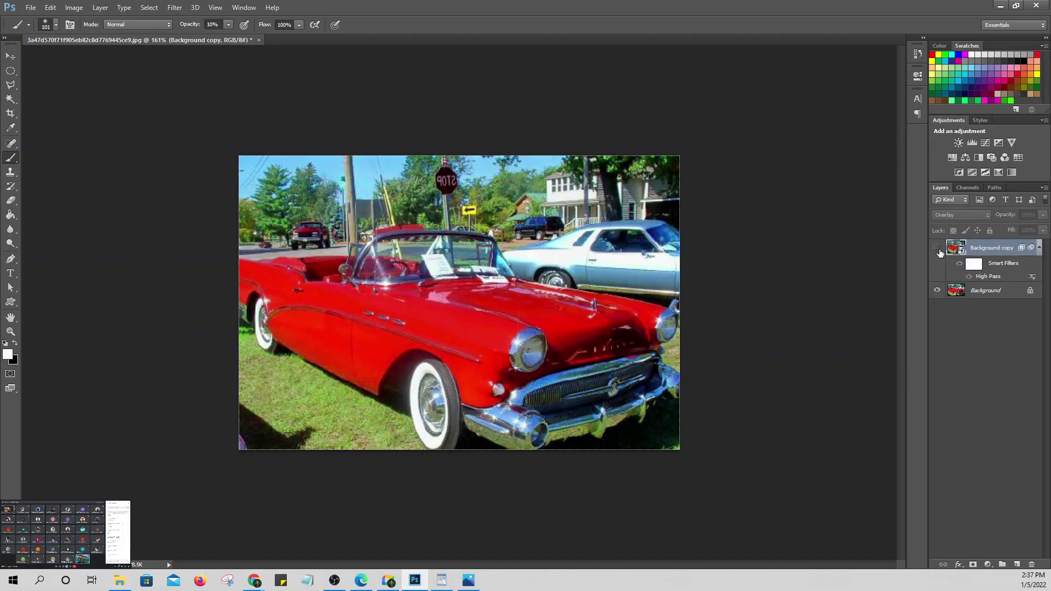
click(937, 249)
click(937, 248)
click(938, 248)
click(937, 248)
click(937, 249)
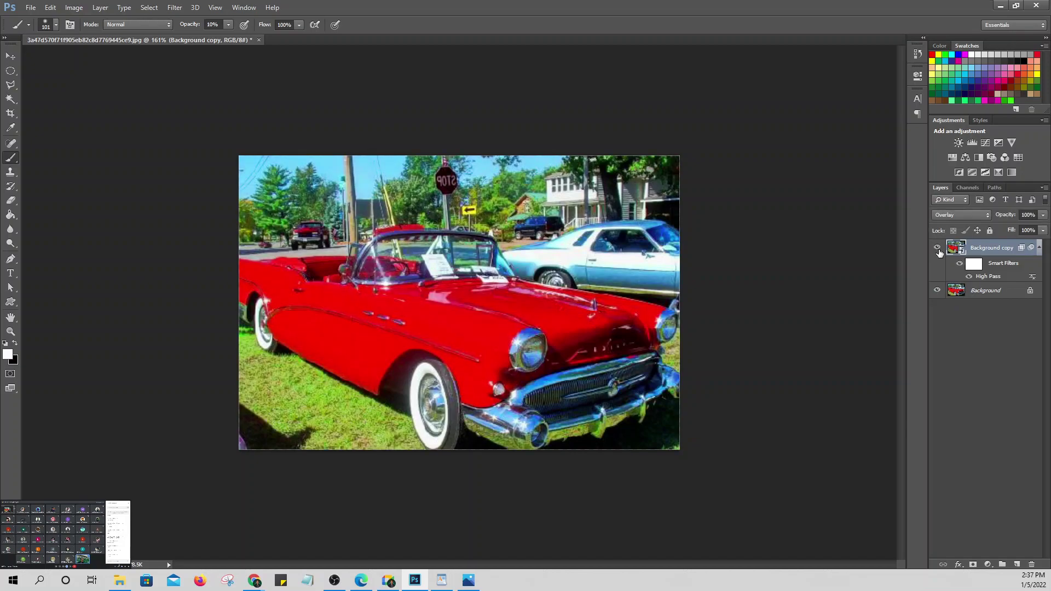
click(938, 249)
click(938, 249)
click(937, 249)
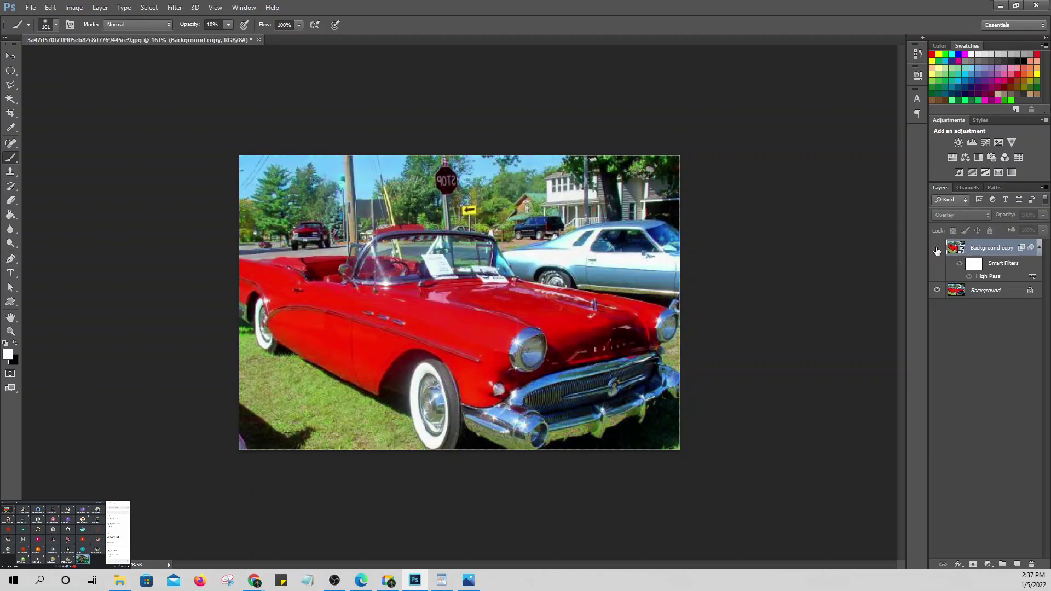
click(937, 249)
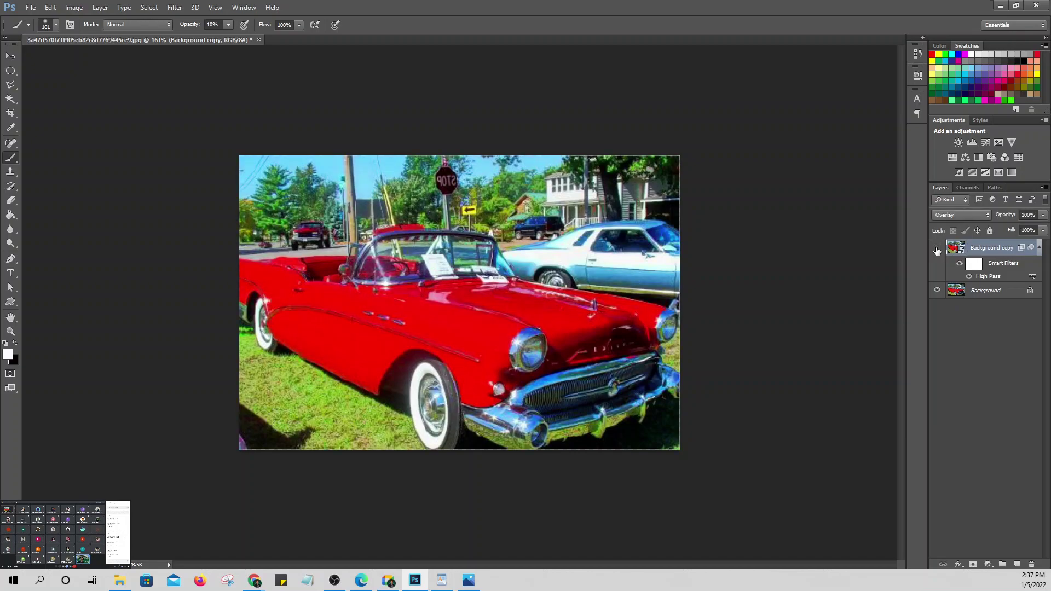
click(938, 249)
click(937, 249)
scroll(499, 247, up, 3)
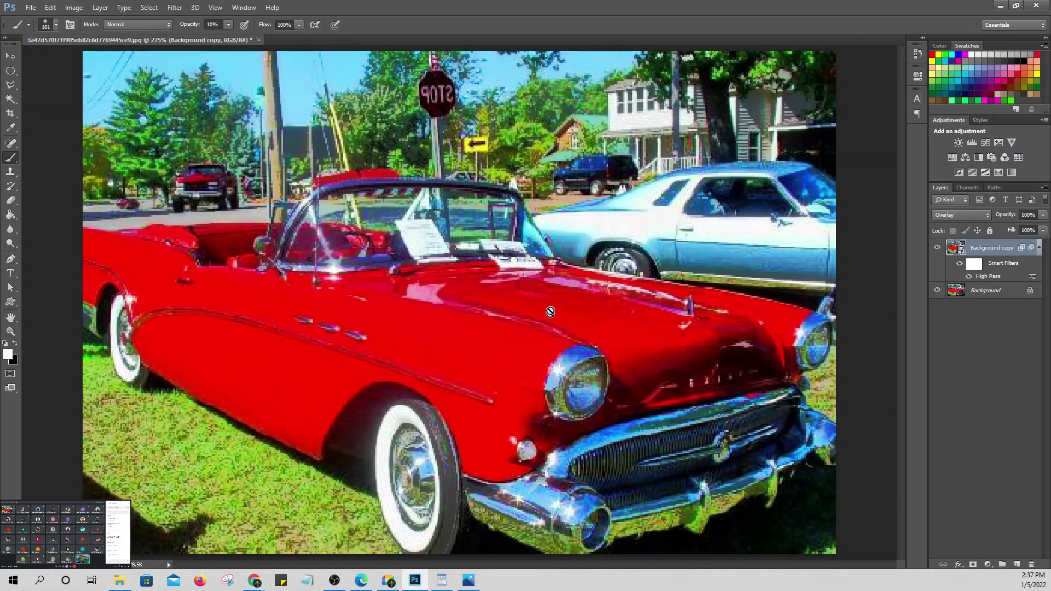
Step: Place pexels-photo-1557843.jpeg from Downloads, scaled to about 22.6%, over the upper-left part of the car photo
click(28, 9)
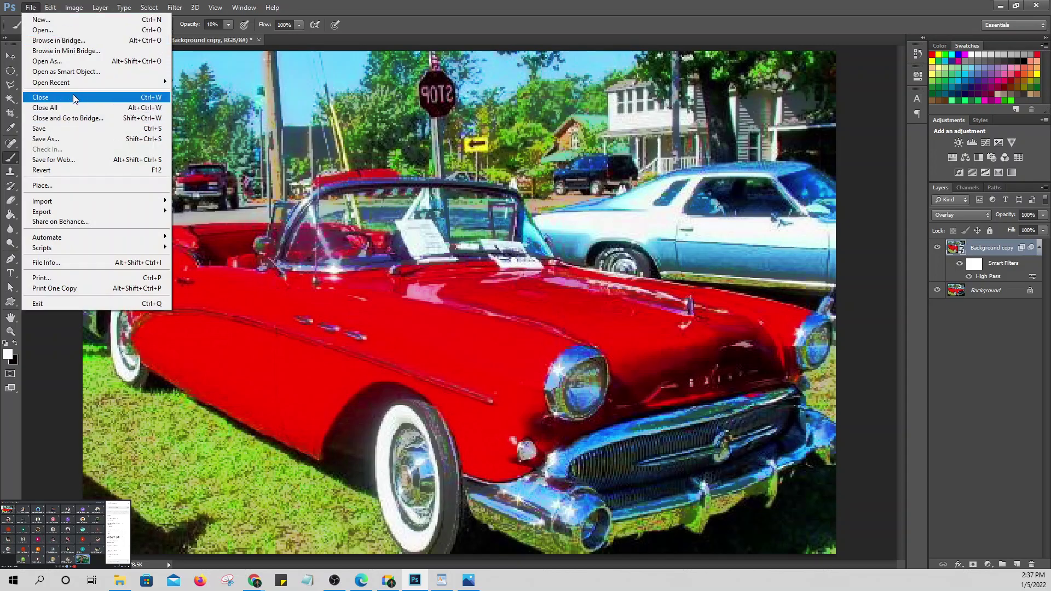
click(69, 186)
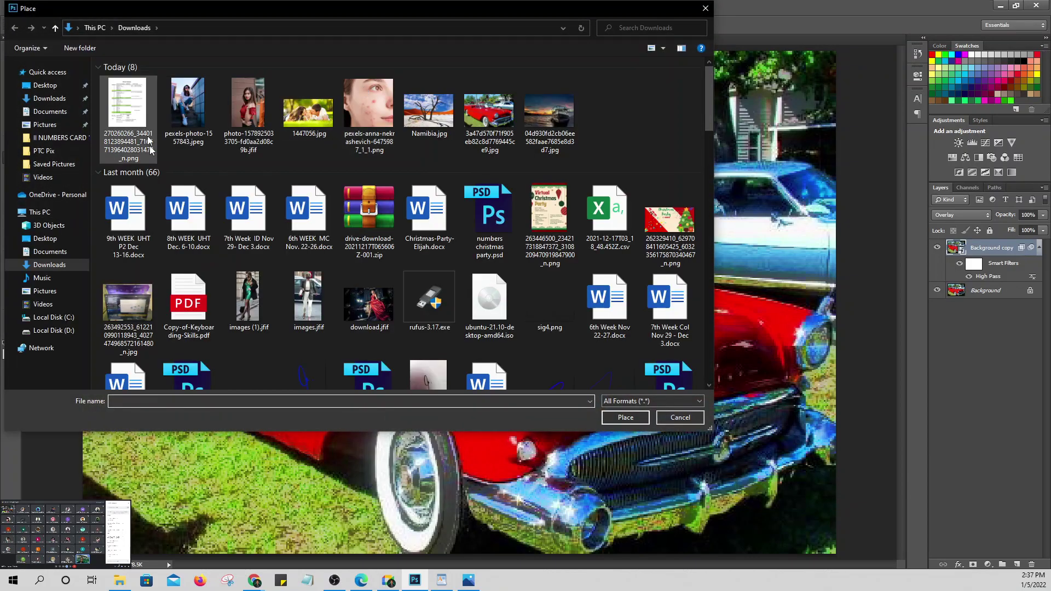
click(188, 110)
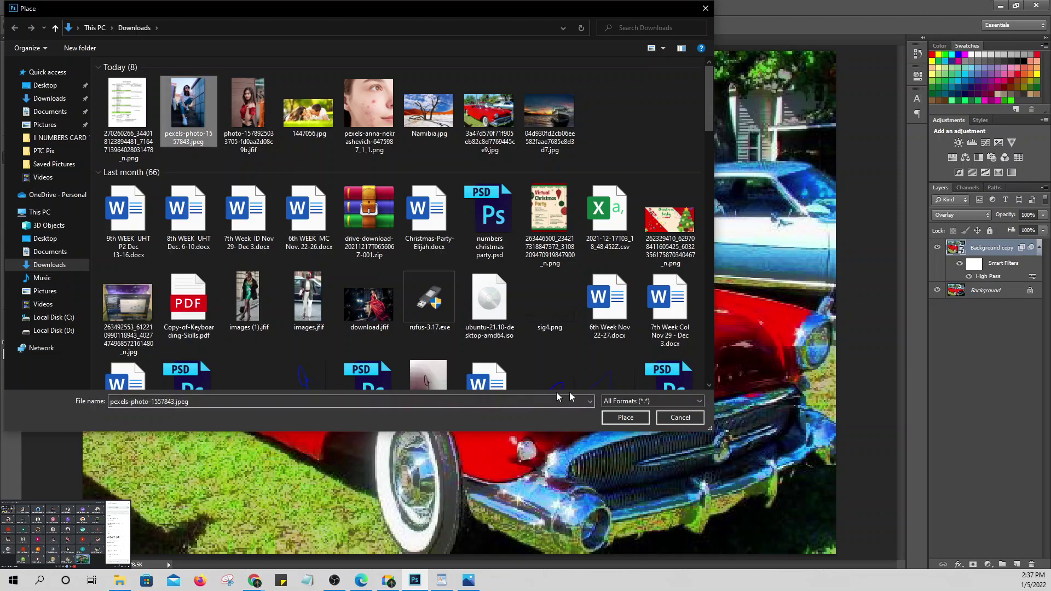
click(621, 416)
click(294, 52)
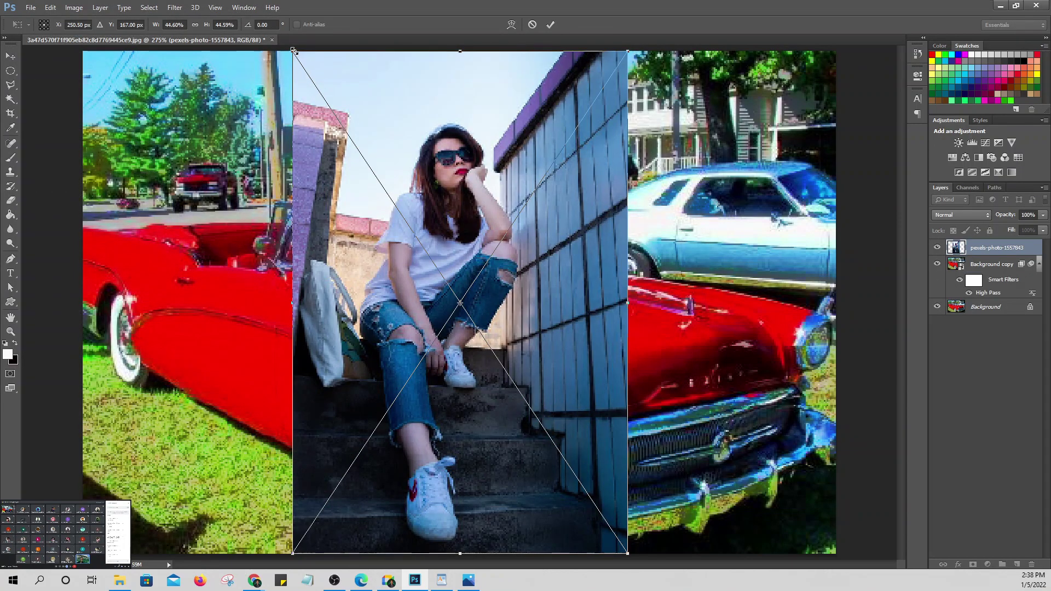
drag(294, 52, 459, 301)
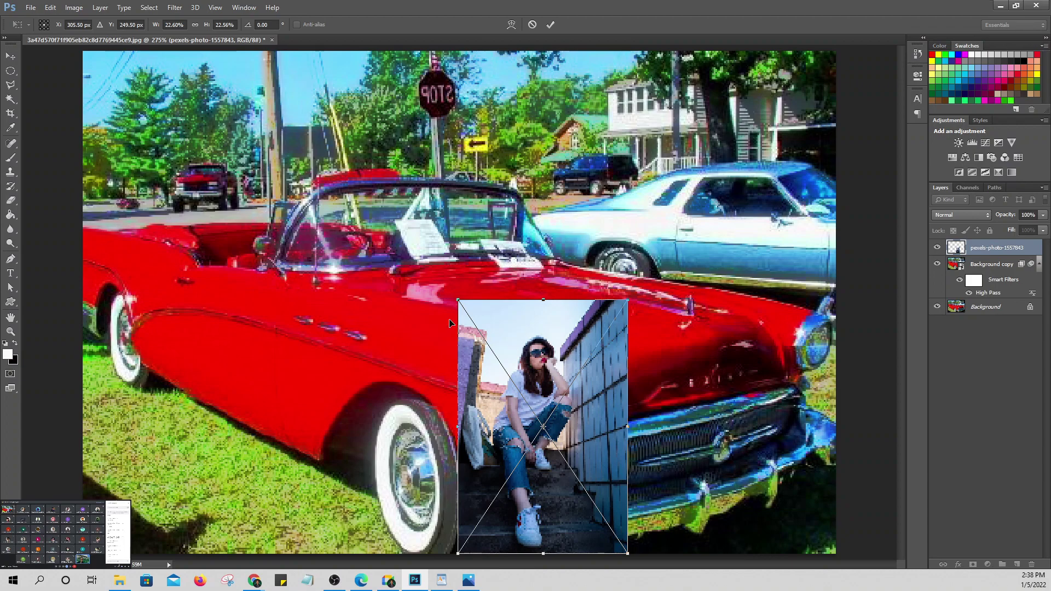
drag(589, 388, 191, 152)
key(b)
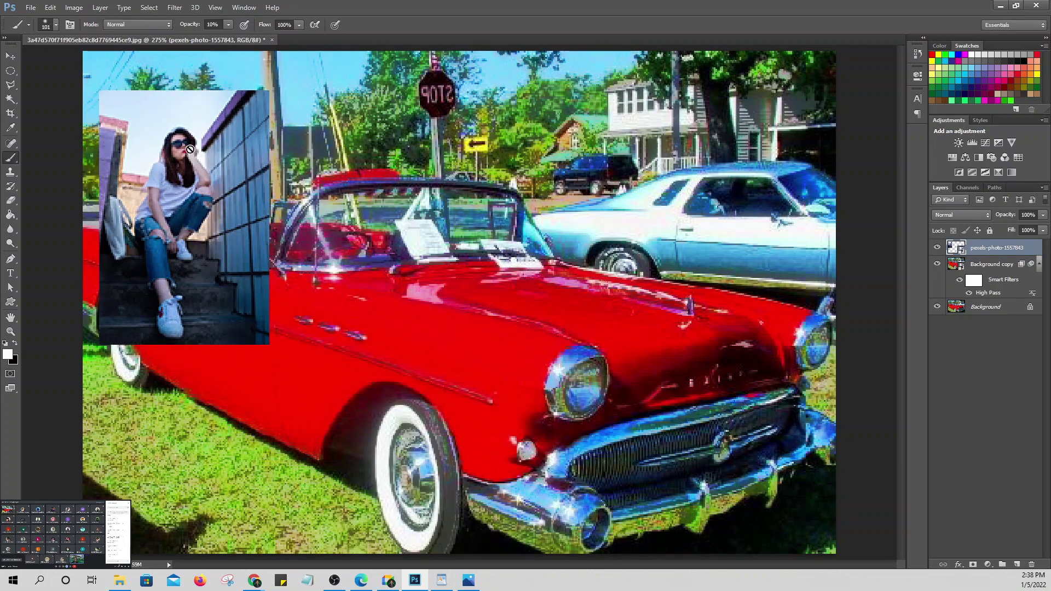
Step: Place the boat sunset image 04d930fd2cb06ee582faae7685e8d3d7.jpg, scaled to about 9.3%, over the car's front wheel area
click(31, 8)
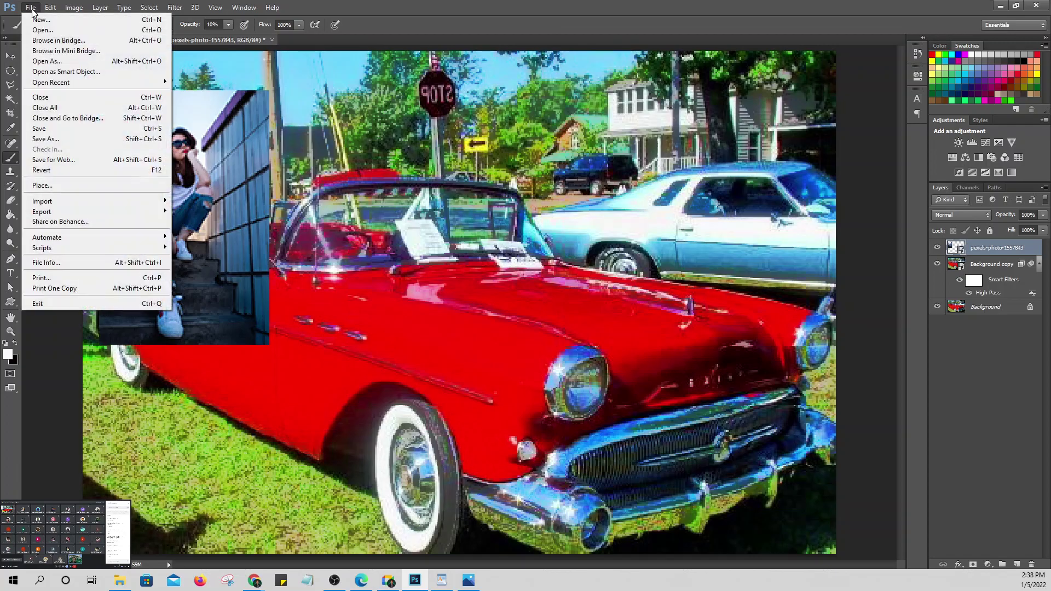
click(67, 187)
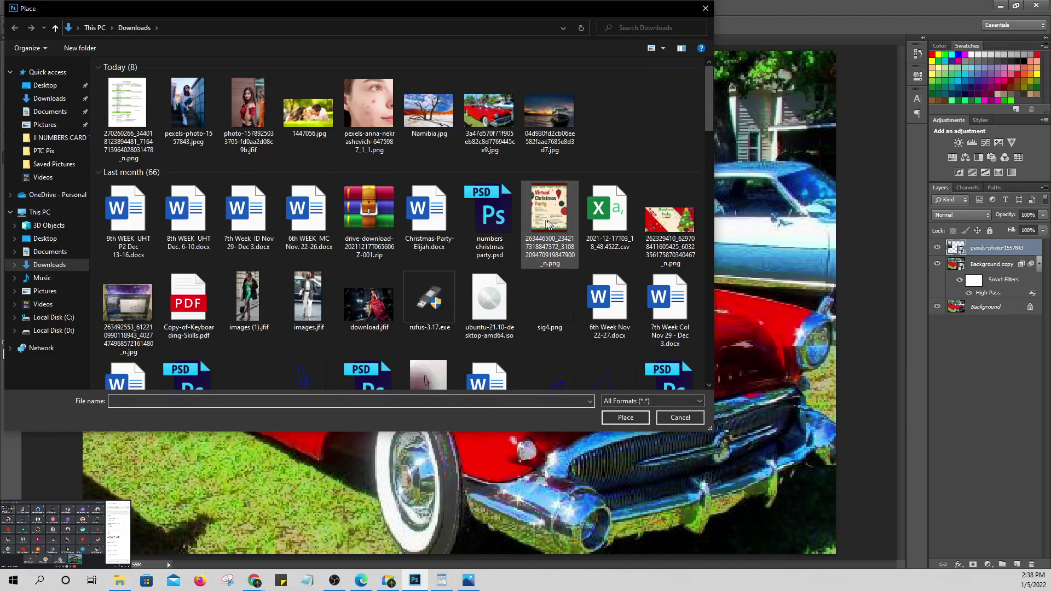
click(564, 123)
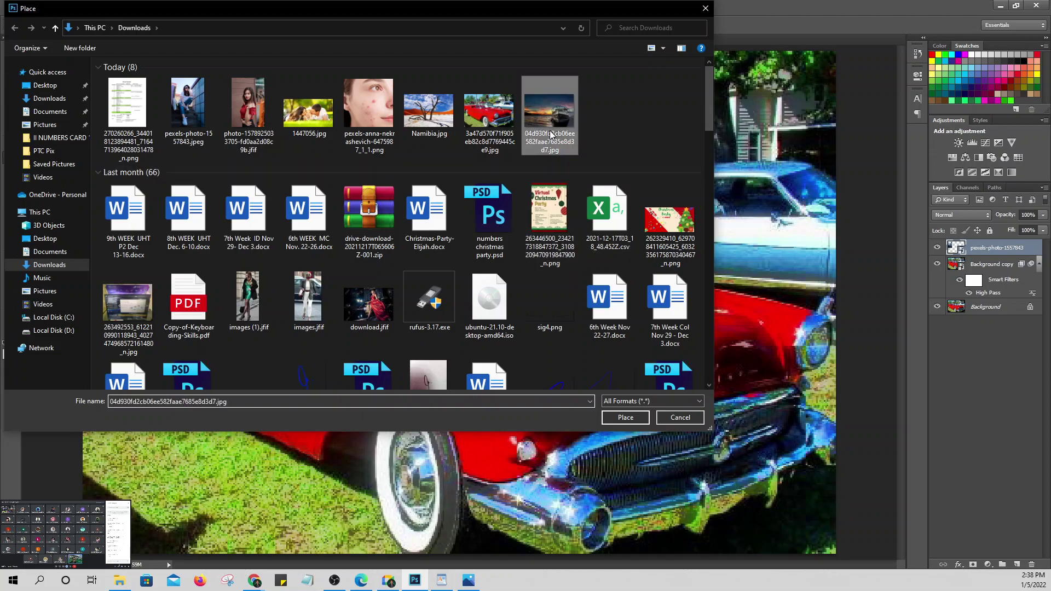
click(630, 416)
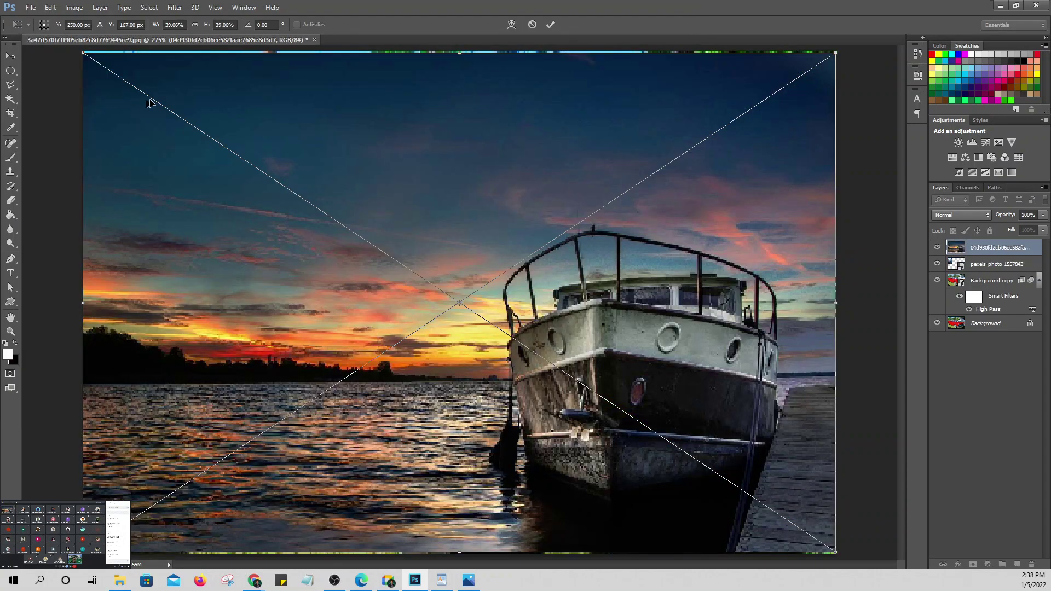
drag(83, 53, 546, 320)
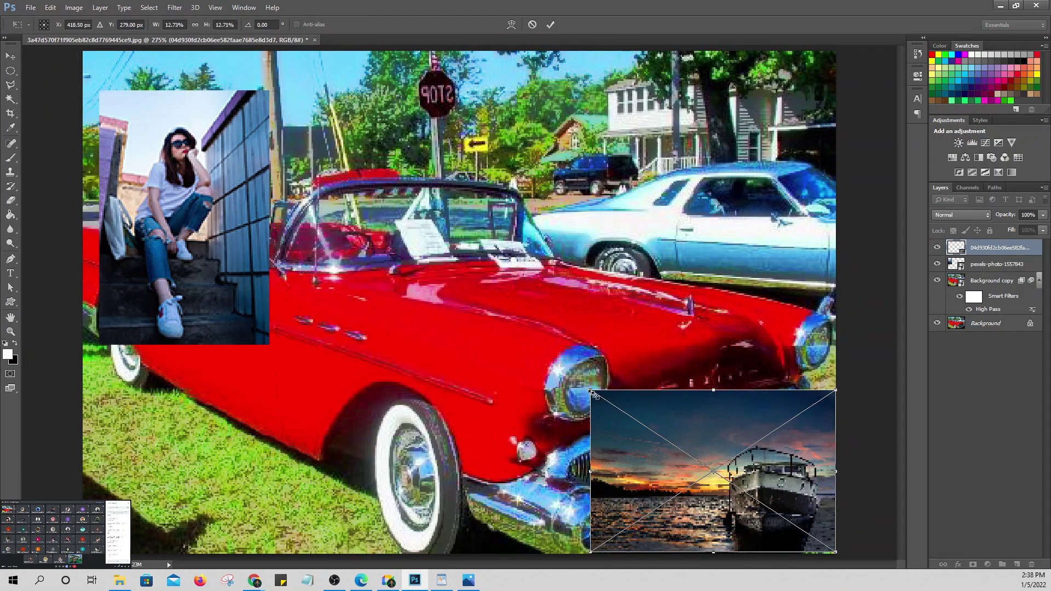
drag(659, 426, 657, 433)
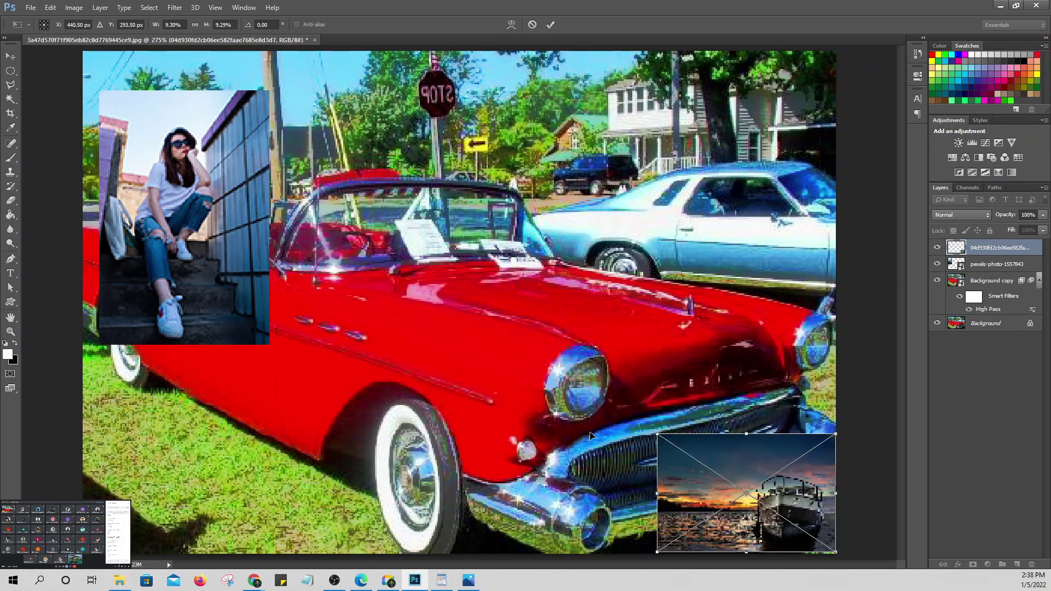
drag(453, 408, 367, 404)
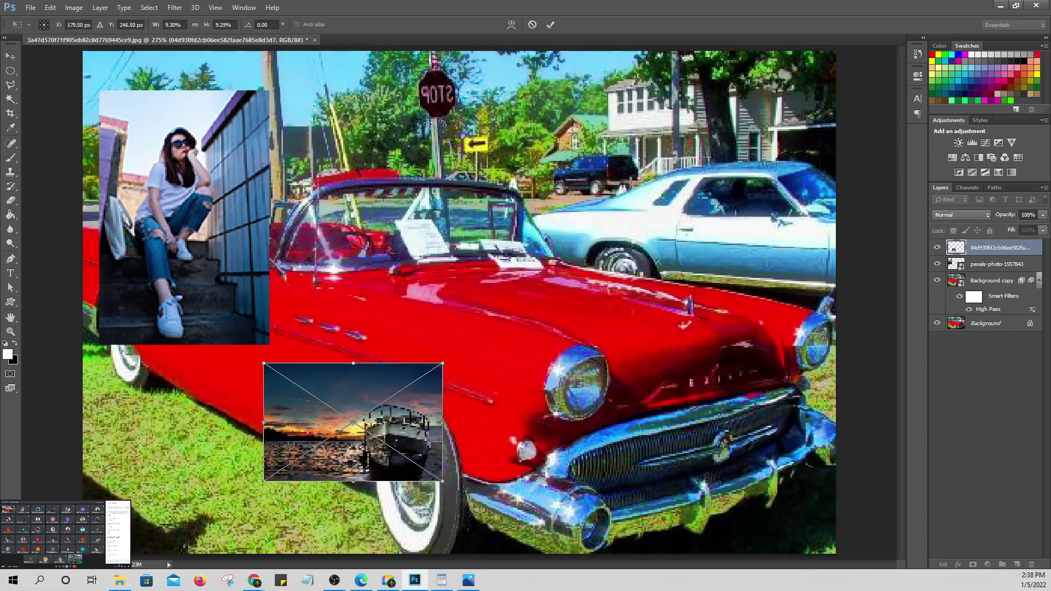
key(b)
key(Return)
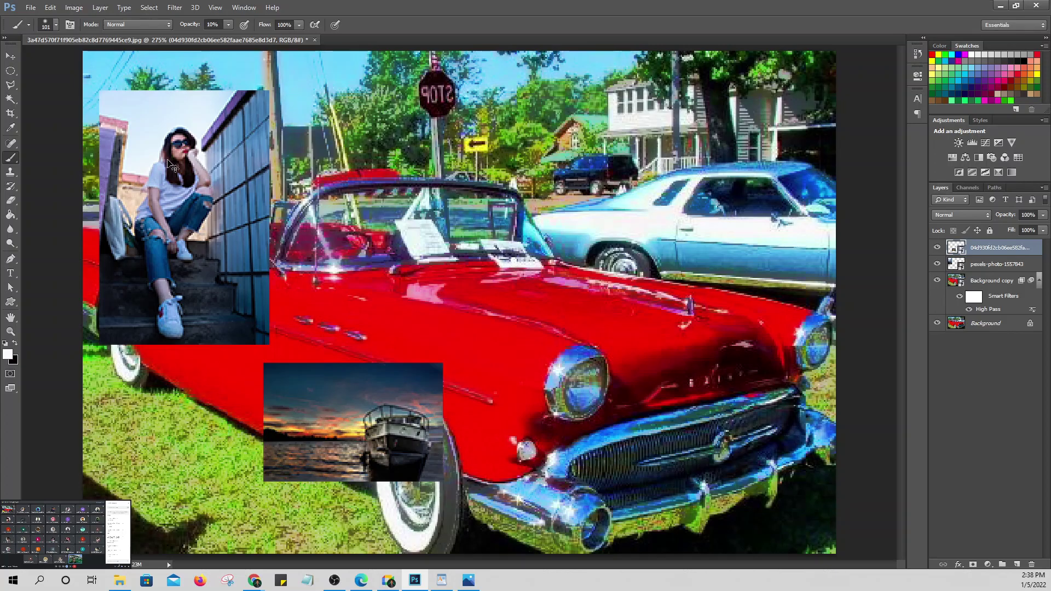
Step: Rename the pexels-photo-1557843 layer to "girl"
click(10, 56)
key(alt+bracketleft)
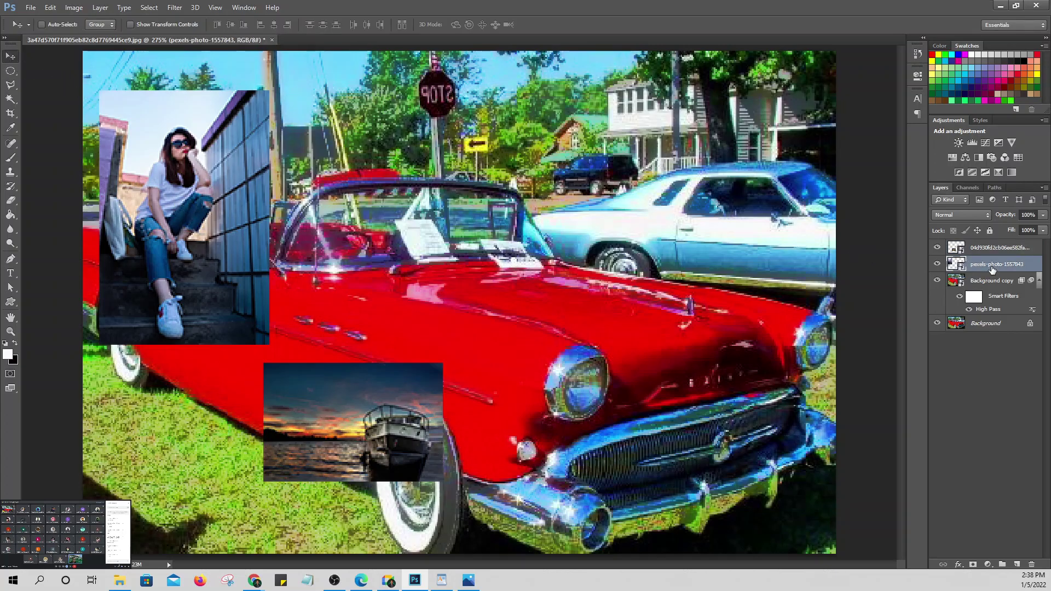
double_click(993, 265)
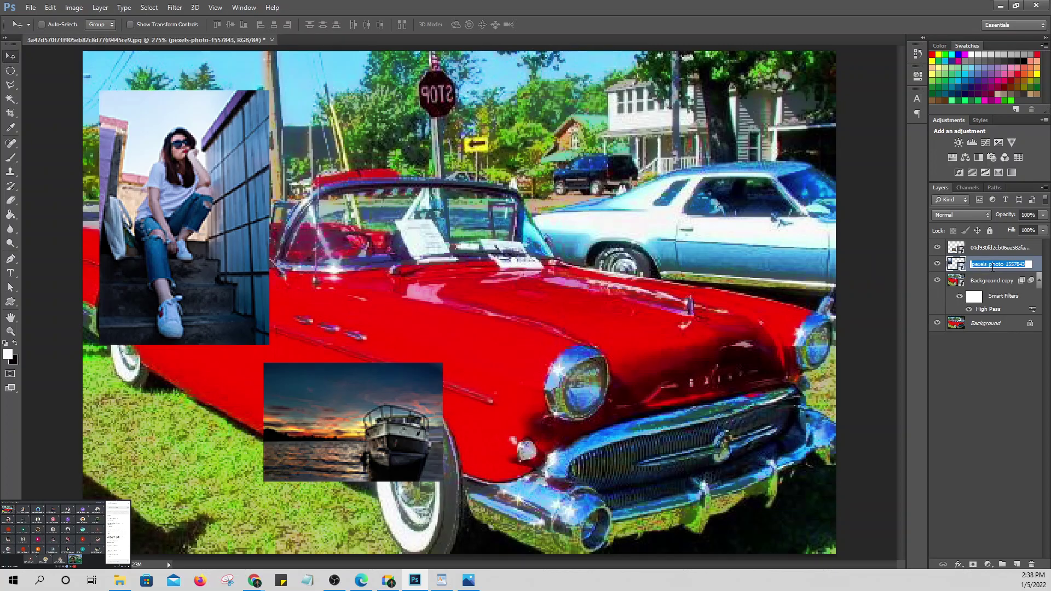
text(girl)
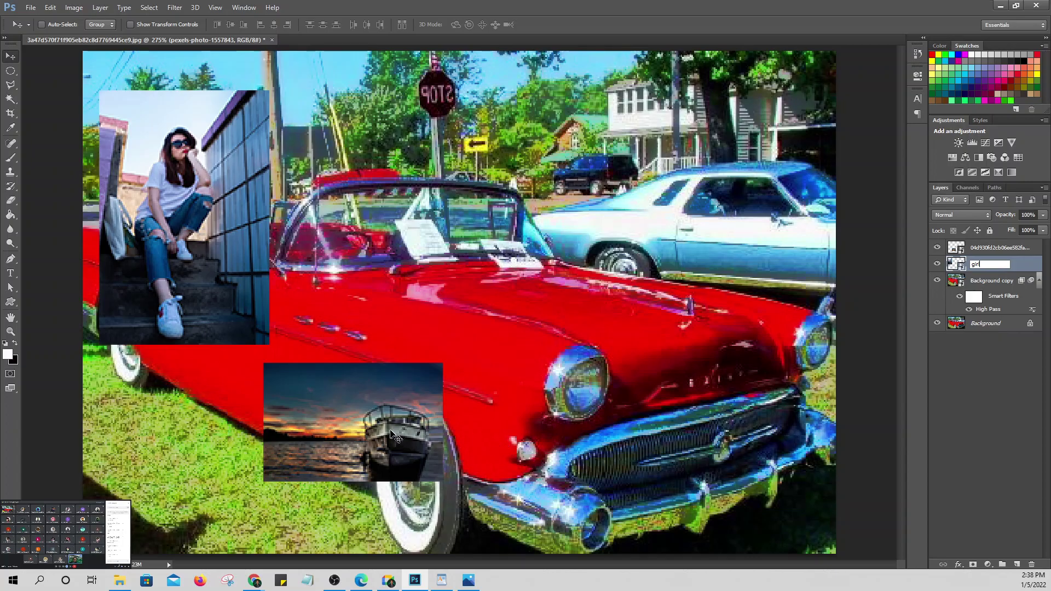
key(Return)
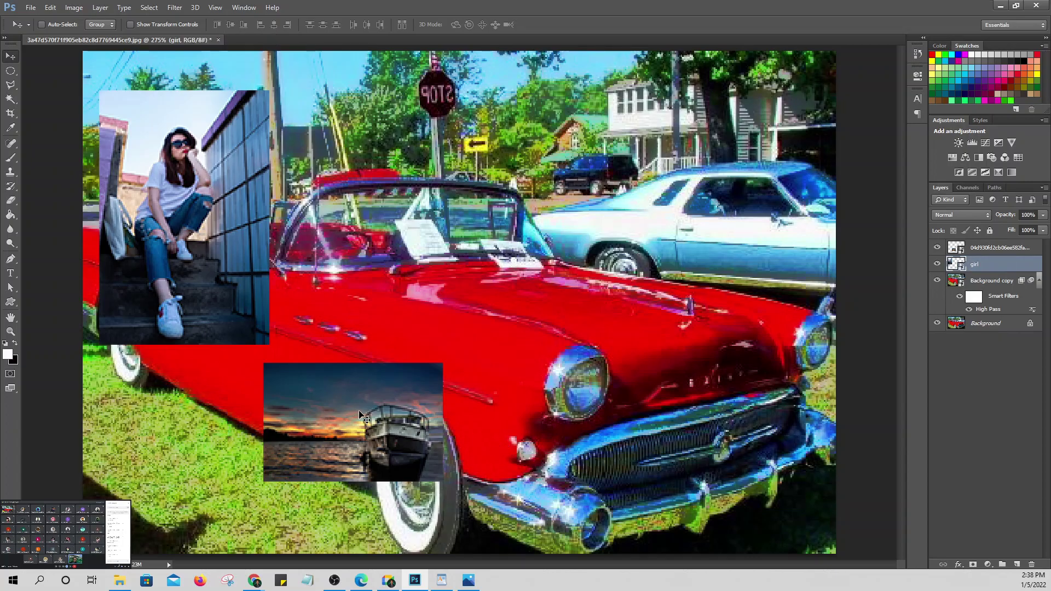
Step: Select the layer of the sunset boat photo and rename it to "boat"
ctrl+click(383, 419)
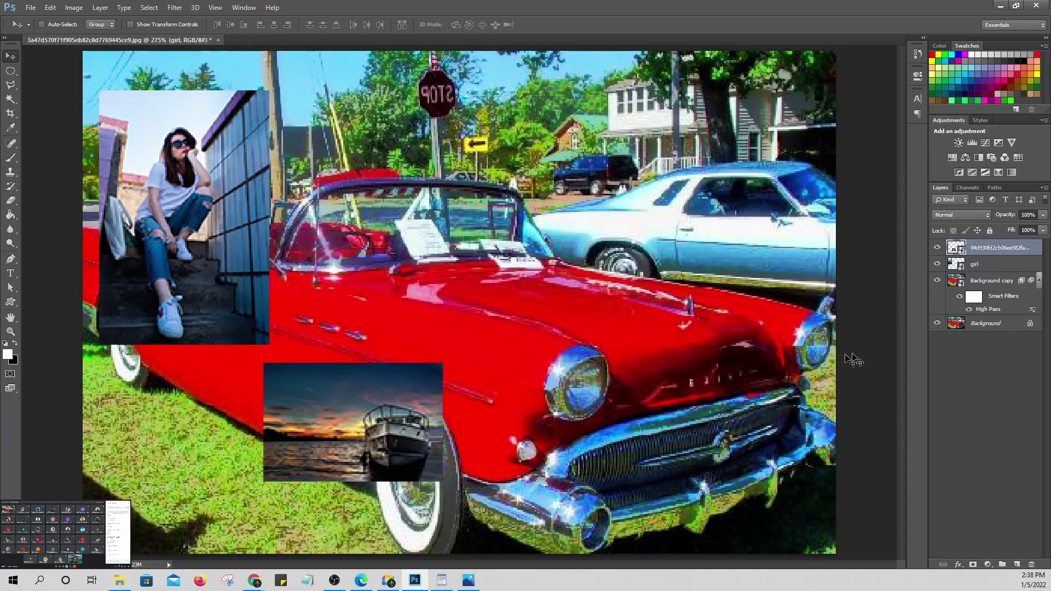
double_click(991, 248)
text(boat)
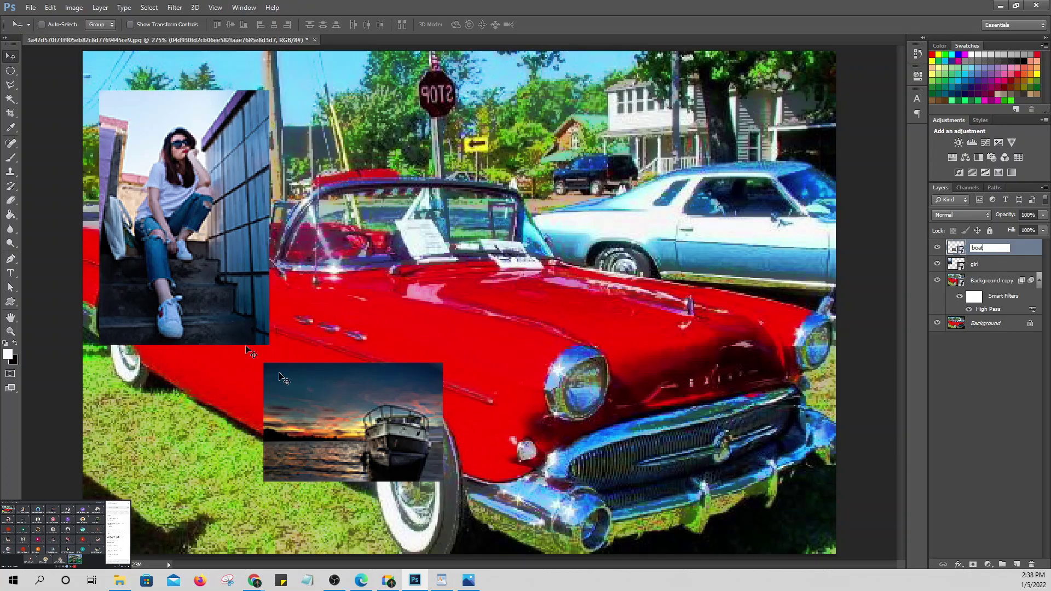
click(997, 276)
click(994, 253)
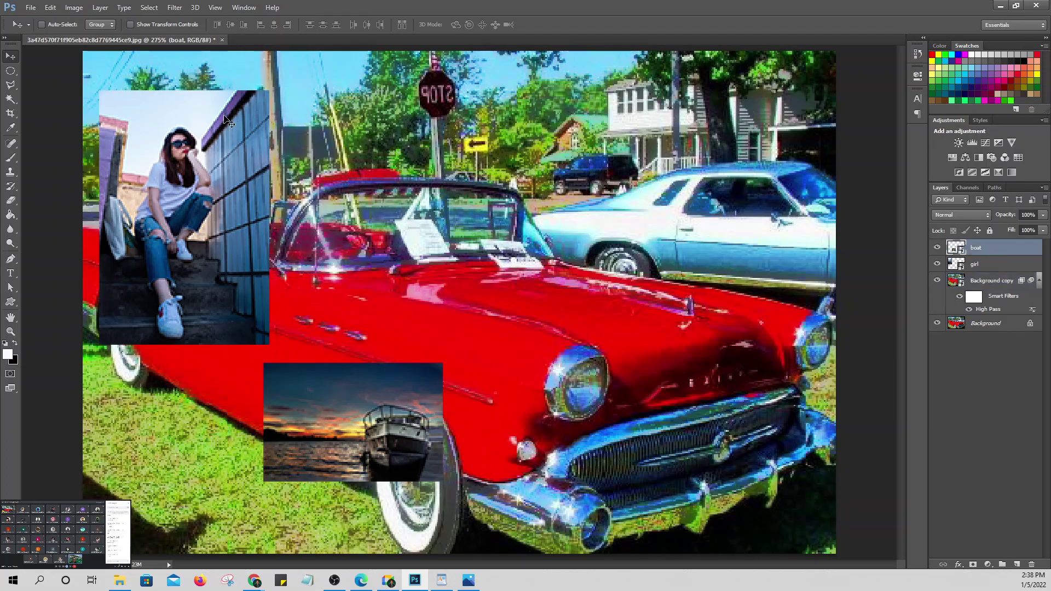
Step: Place Namibia.jpg from the Downloads folder into the document as a new layer
click(30, 7)
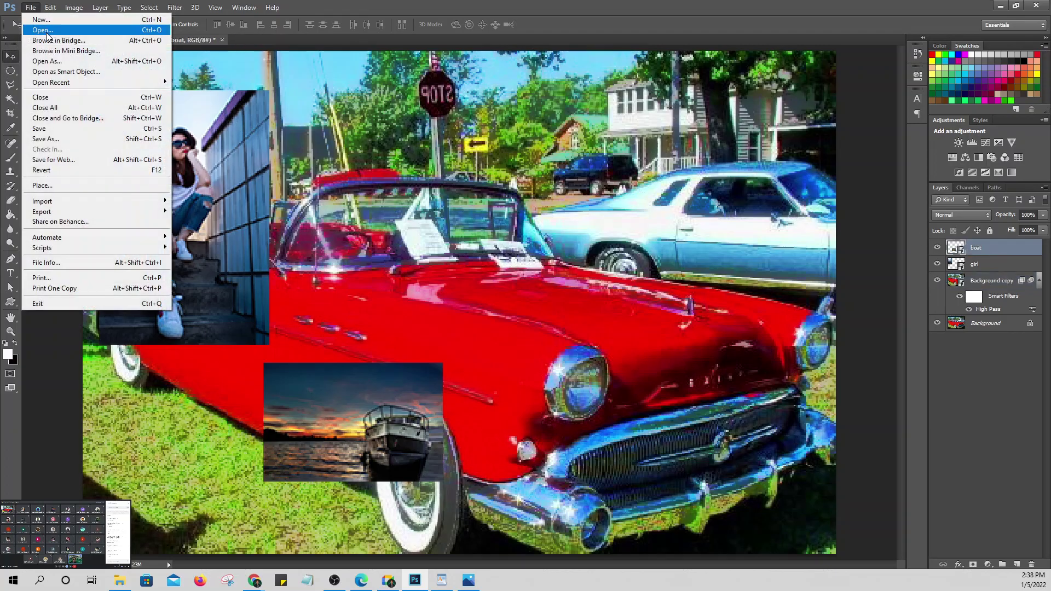
click(42, 185)
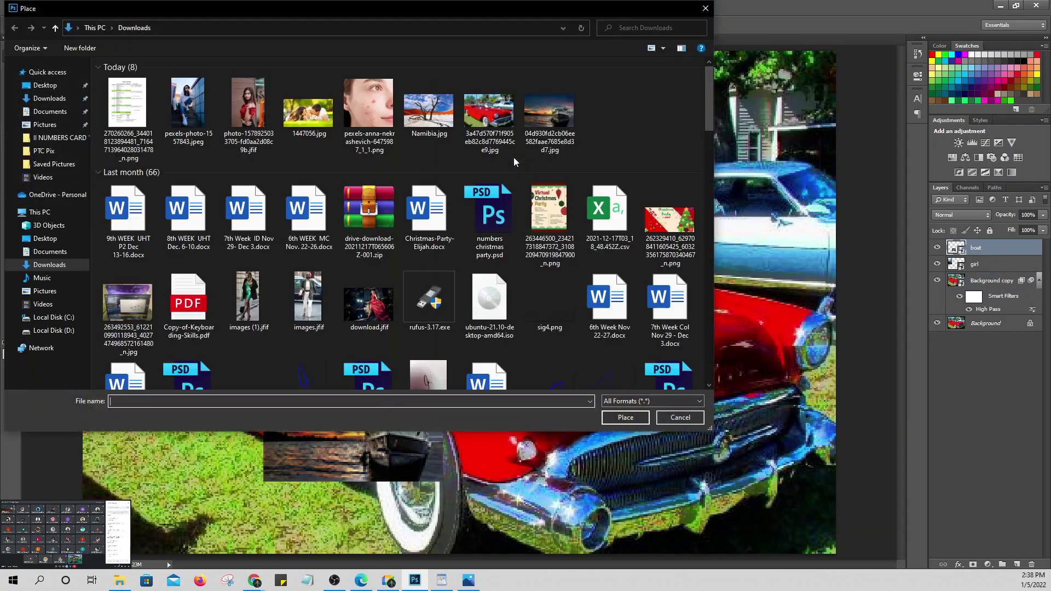
drag(440, 7, 566, 25)
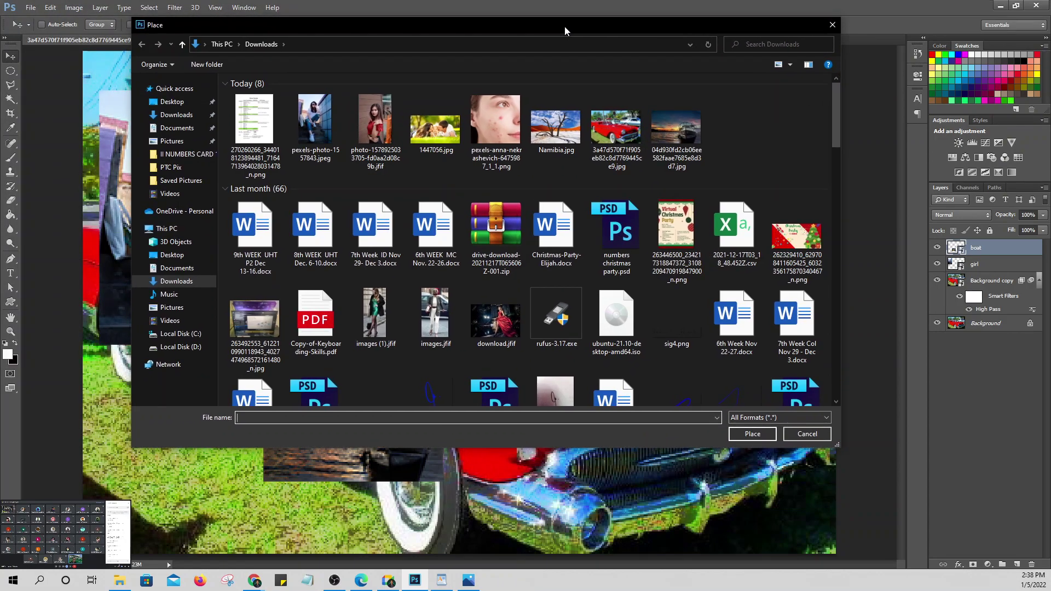
click(556, 127)
click(753, 432)
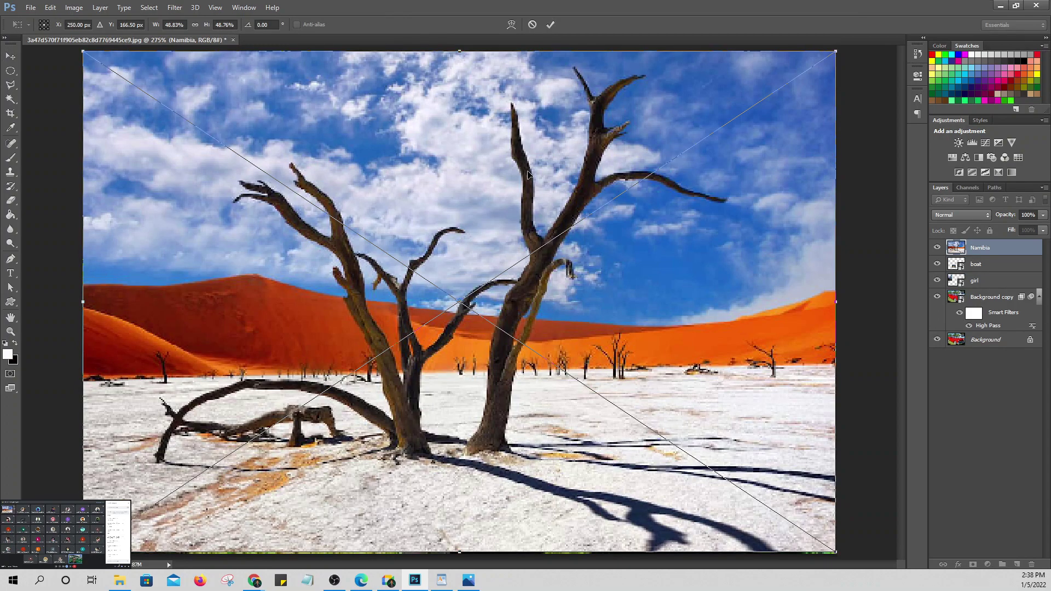
Step: Scale the placed Namibia image to about 16% and position it over the blue car
drag(81, 52, 518, 340)
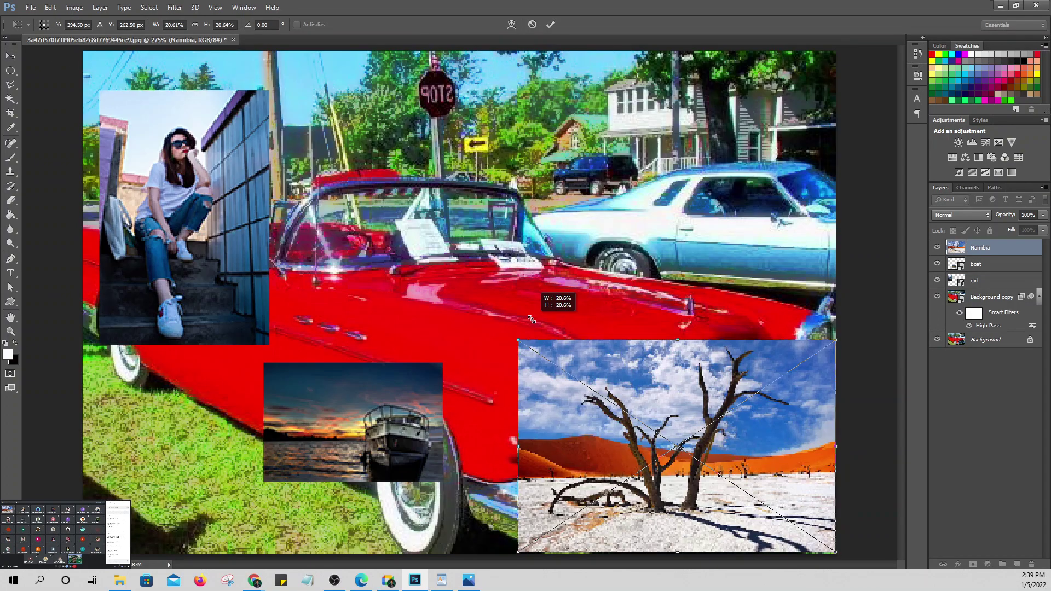
drag(698, 407, 635, 176)
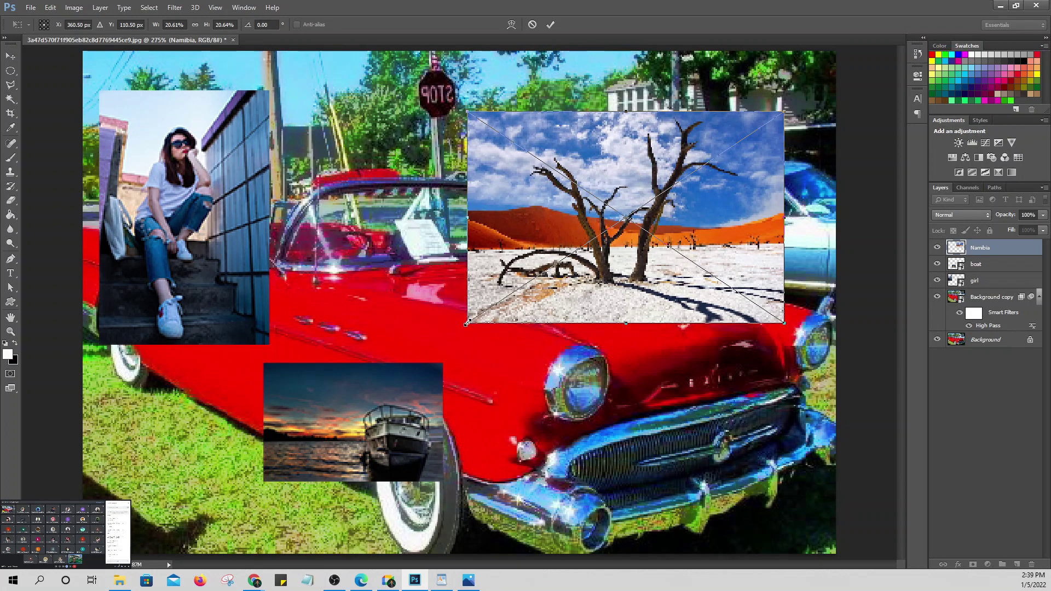
drag(466, 323, 529, 263)
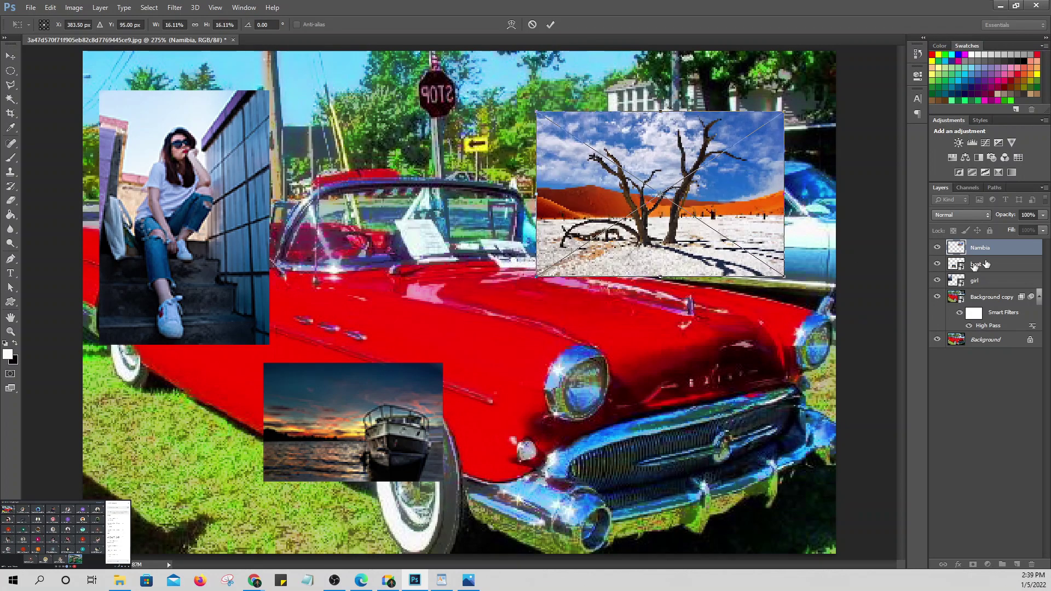
click(980, 250)
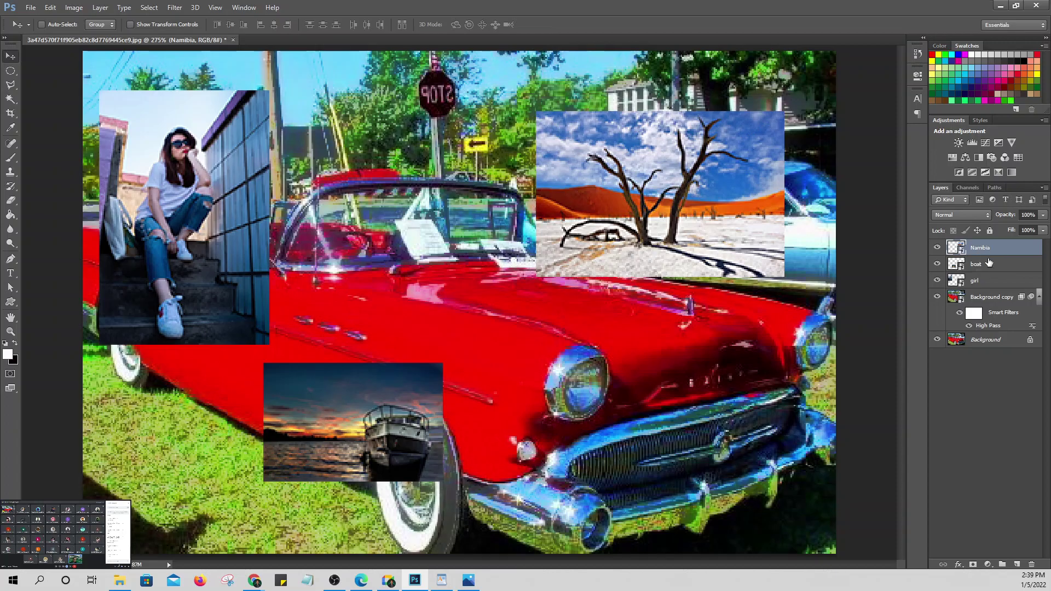
Step: Rename the Namibia layer to "dead tree" and deselect all layers
double_click(989, 249)
text(dead tree)
click(1000, 447)
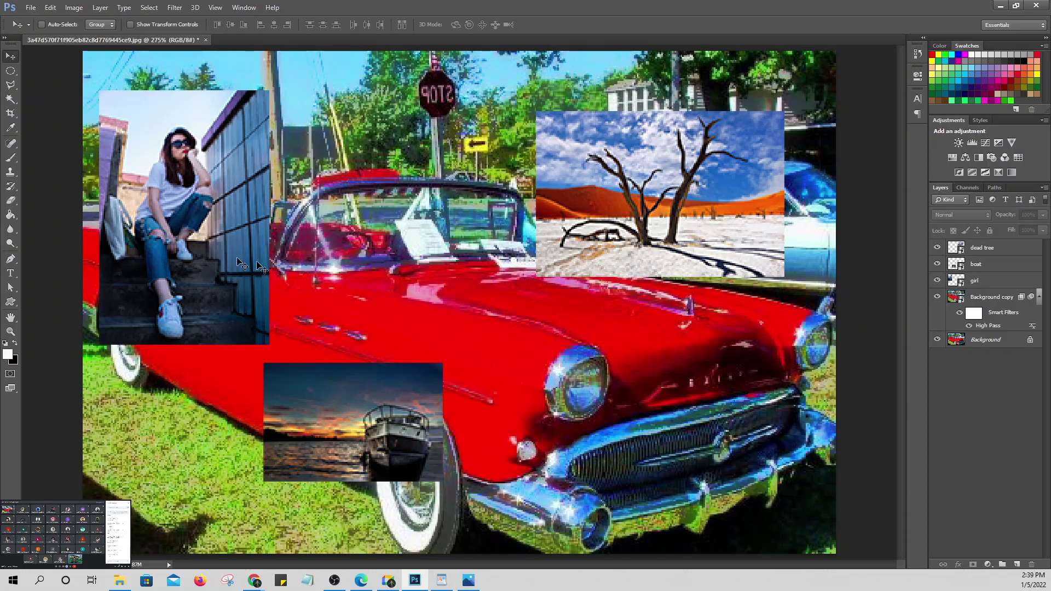
Step: Select the girl layer and then the dead tree layer by picking their photos directly on the canvas
ctrl+click(191, 187)
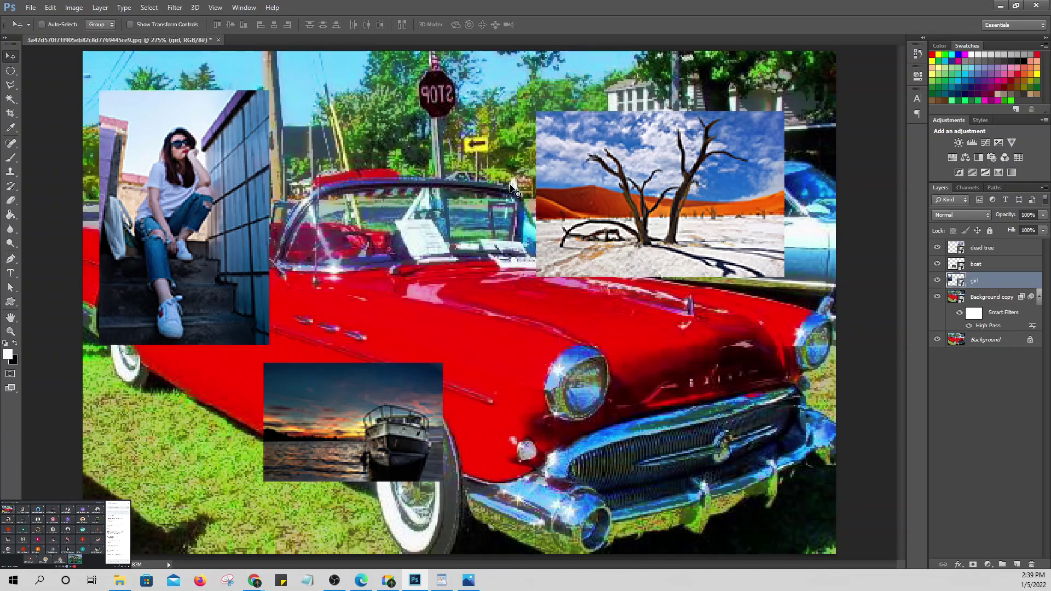
ctrl+click(644, 192)
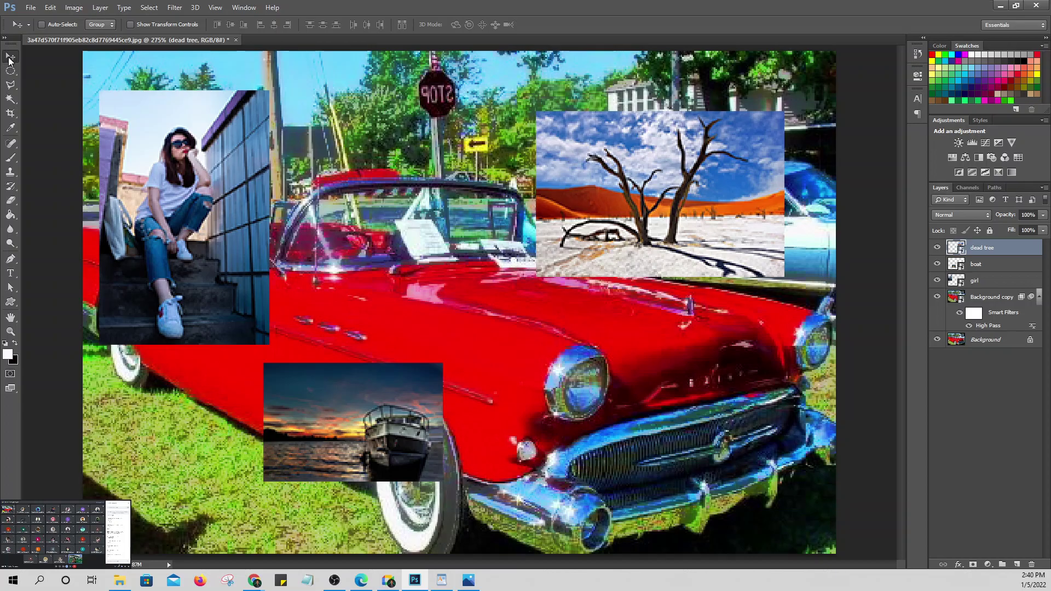
Step: Look at the list of stacked layers under the girl photo and under the dead tree photo on the canvas
right_click(160, 166)
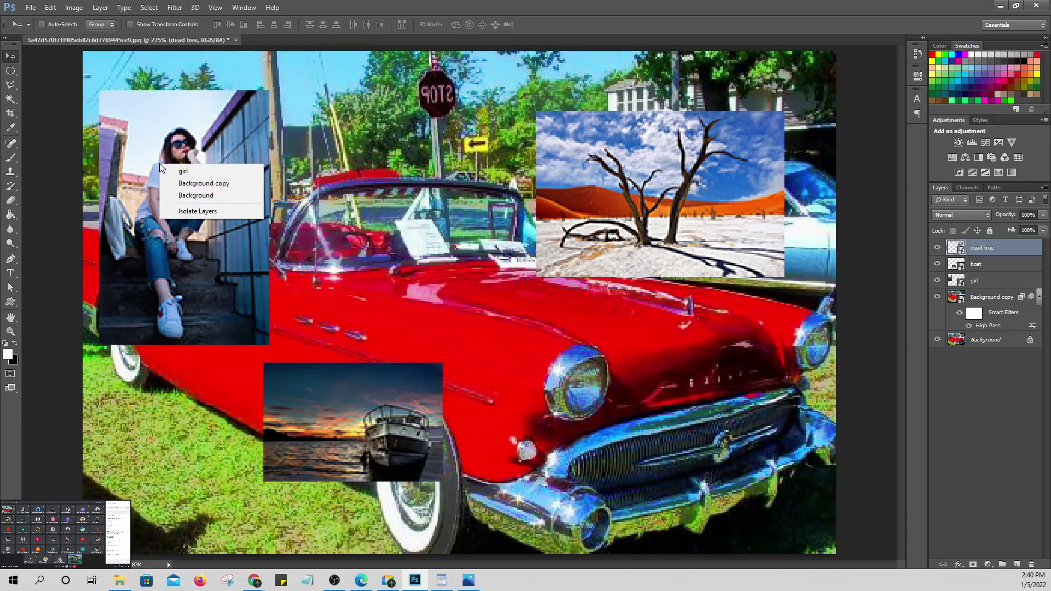
click(198, 131)
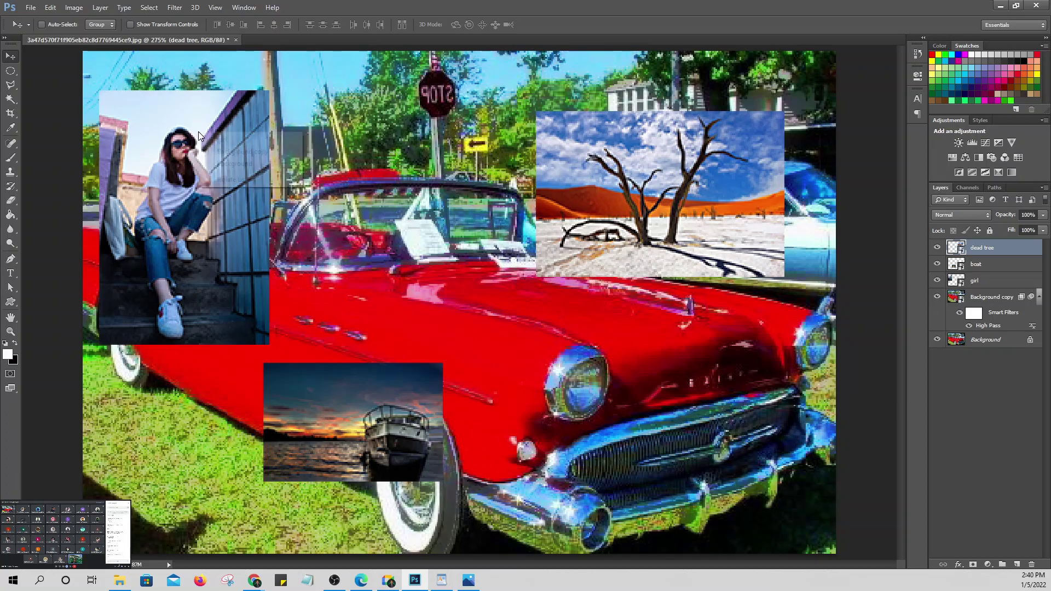
right_click(198, 131)
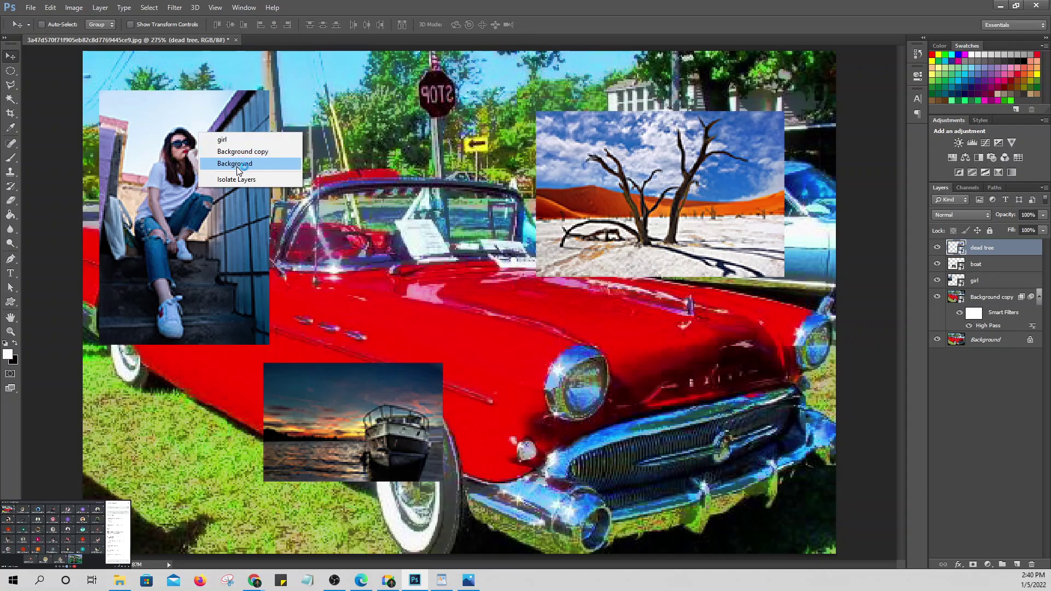
key(Escape)
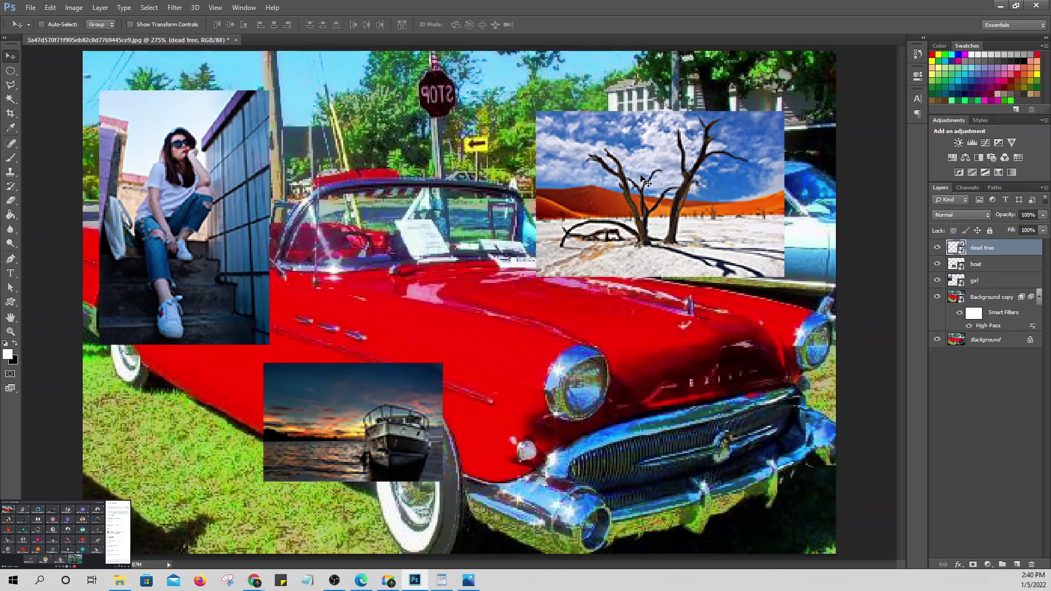
right_click(613, 147)
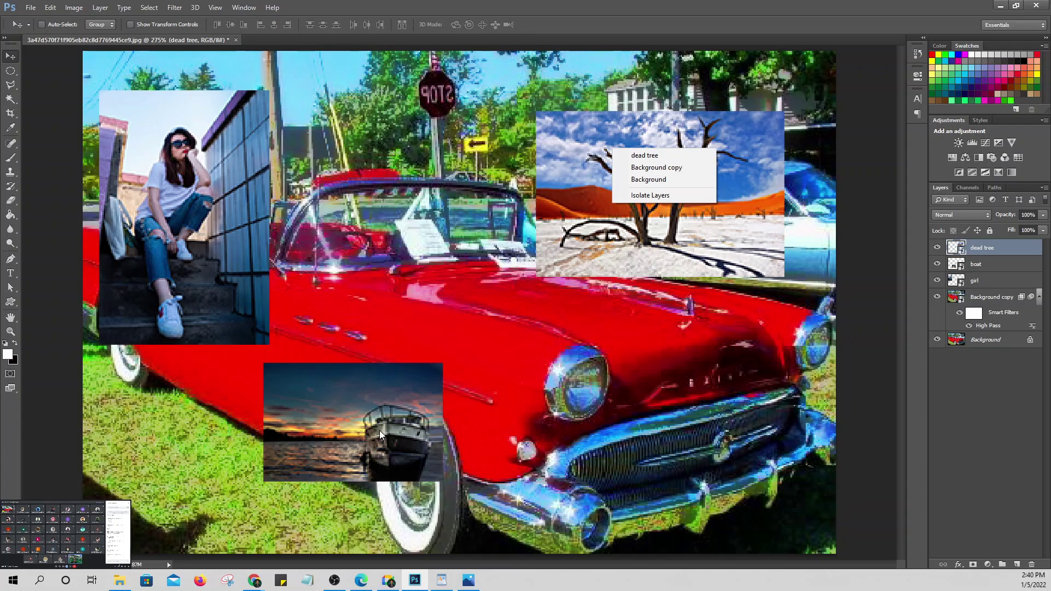
click(588, 211)
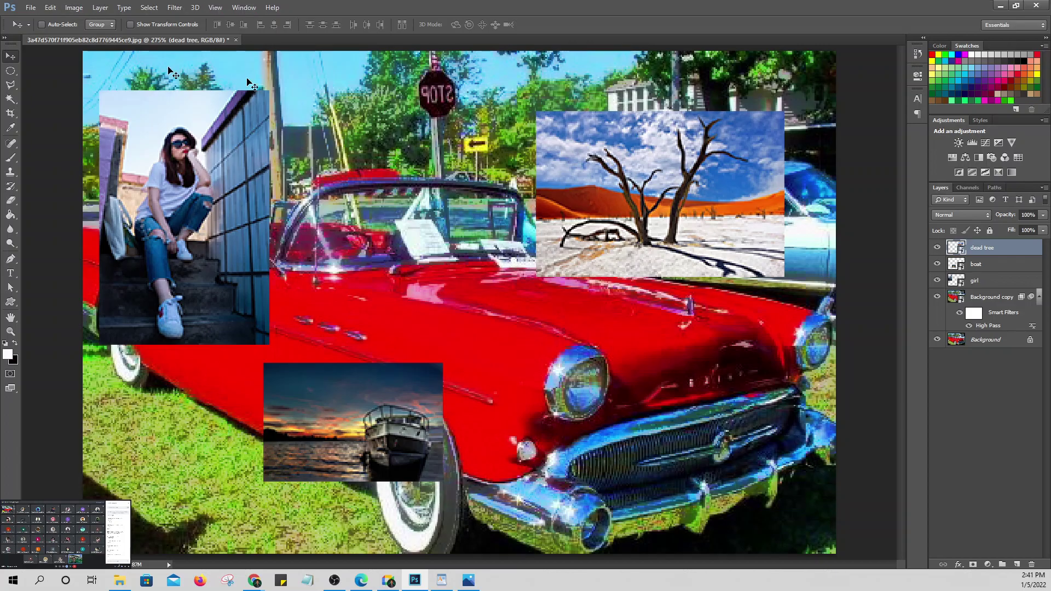
key(ctrl+t)
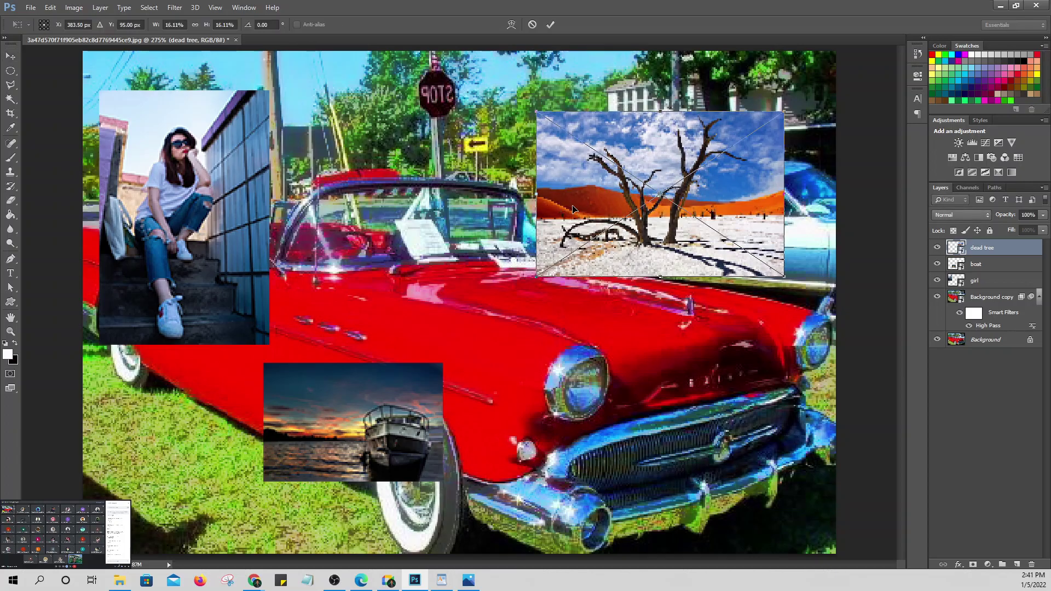
drag(728, 191, 602, 201)
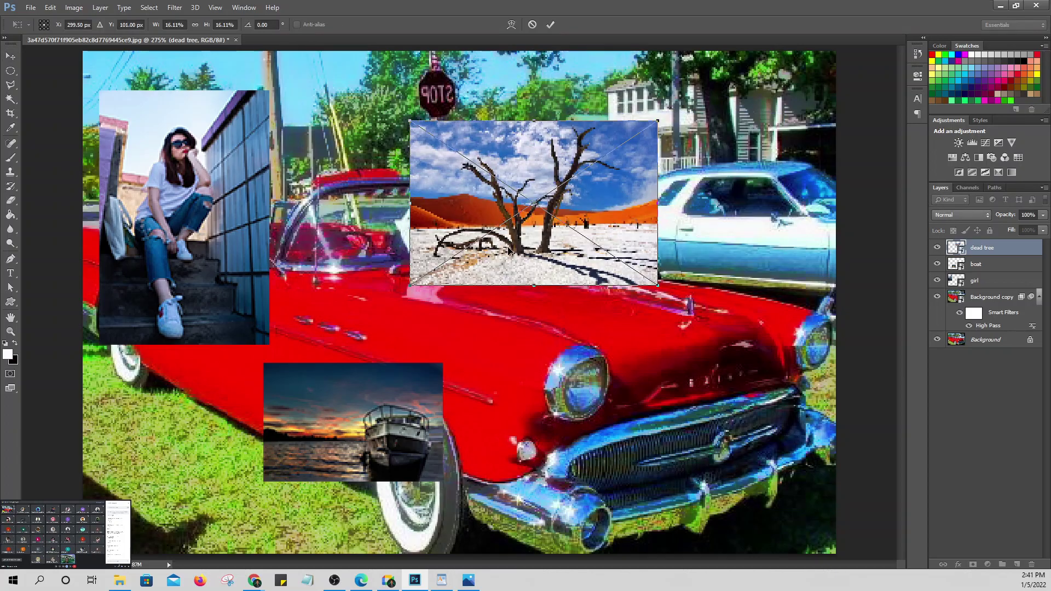
key(Escape)
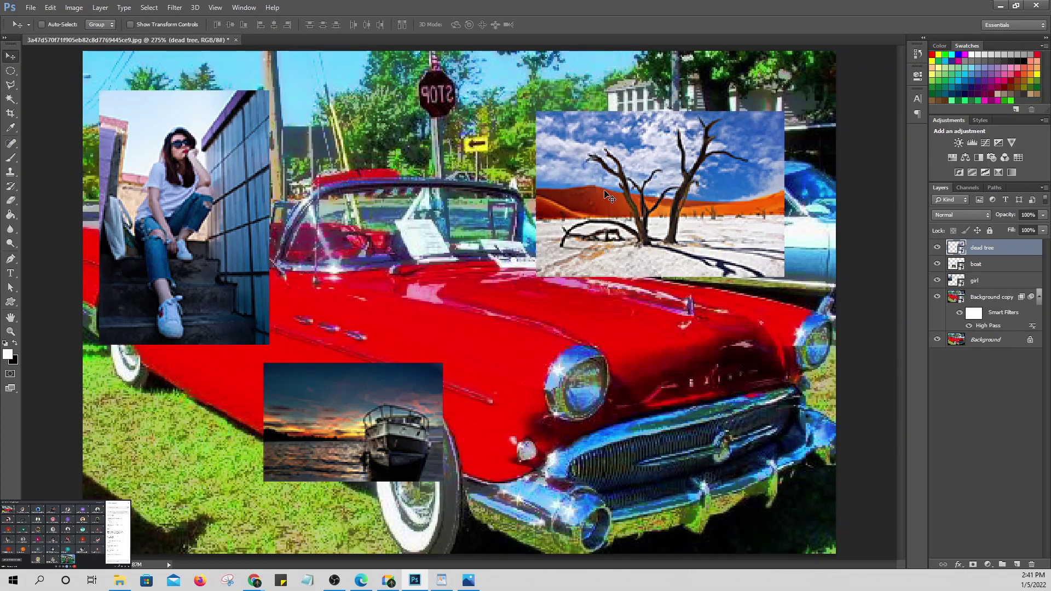
Step: Move the dead tree photo so that it overlaps both the girl photo and the boat photo
drag(606, 195, 423, 242)
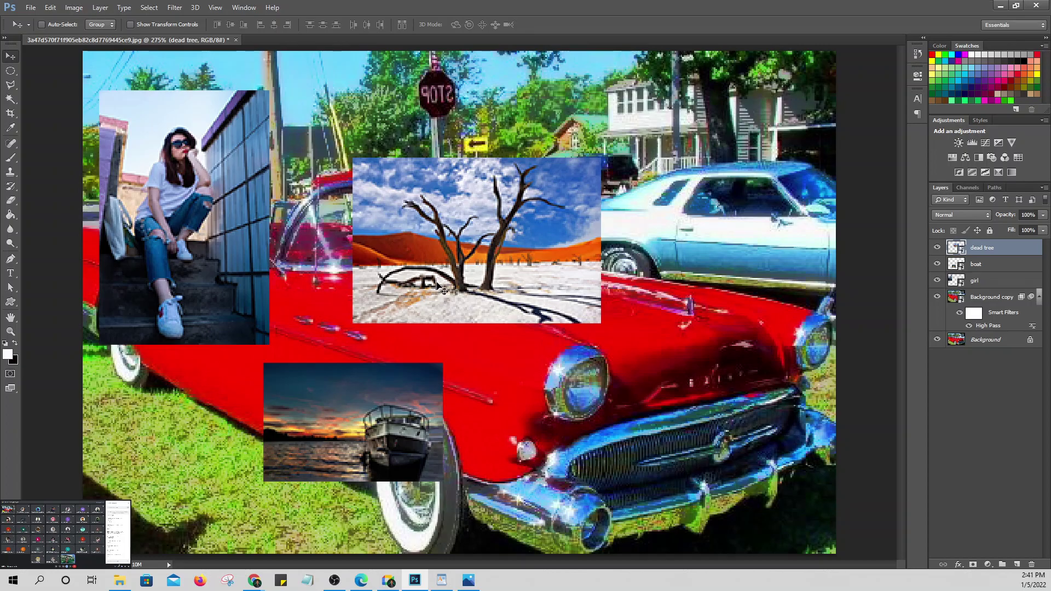
drag(443, 246, 353, 294)
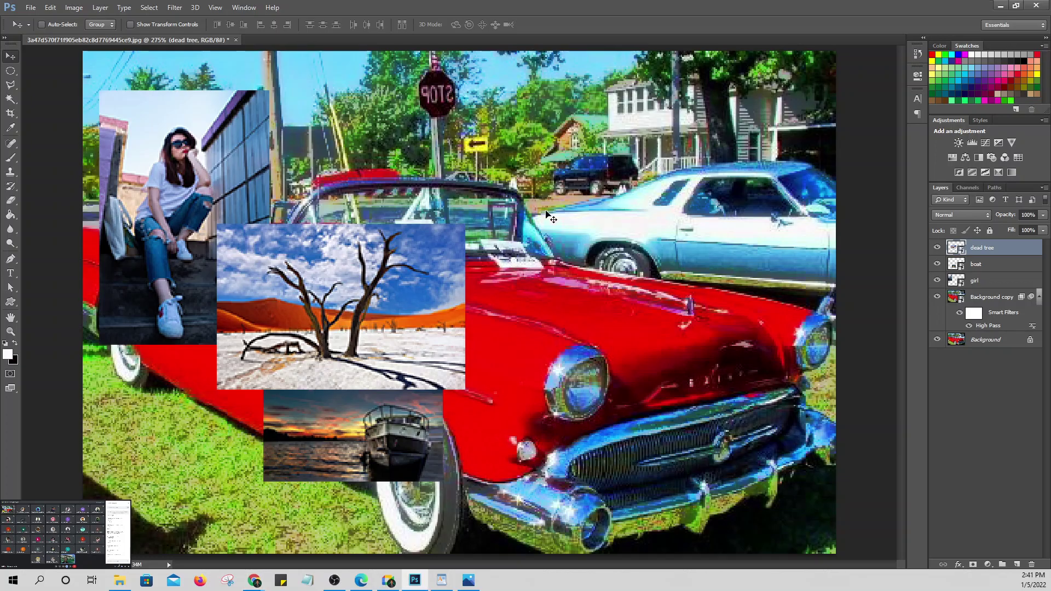
Step: Check which layers lie under the dead tree, girl and boat photos and under the uncovered car background
right_click(341, 287)
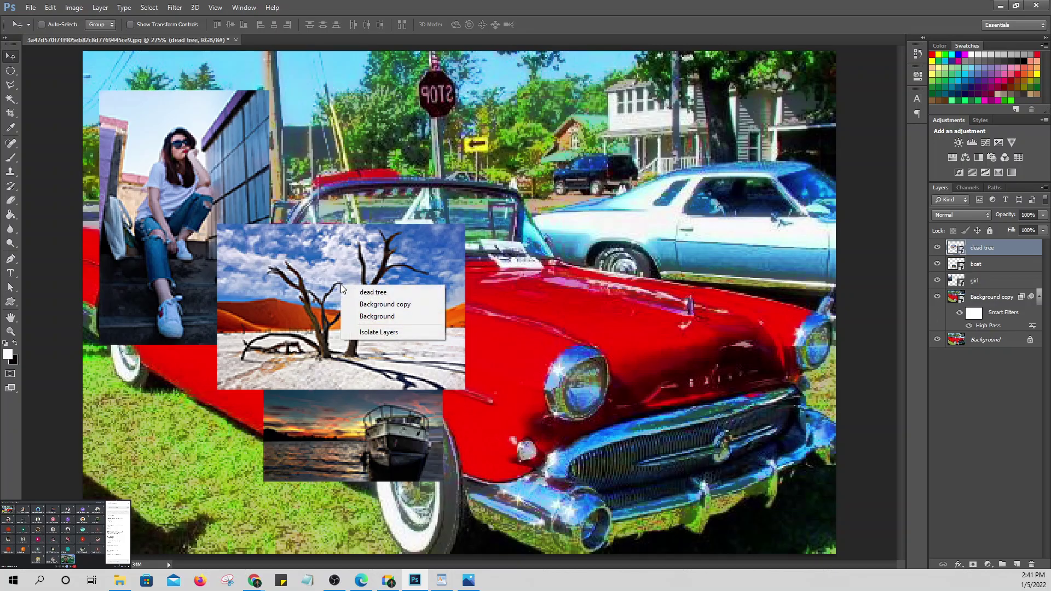
click(300, 284)
right_click(297, 236)
right_click(279, 263)
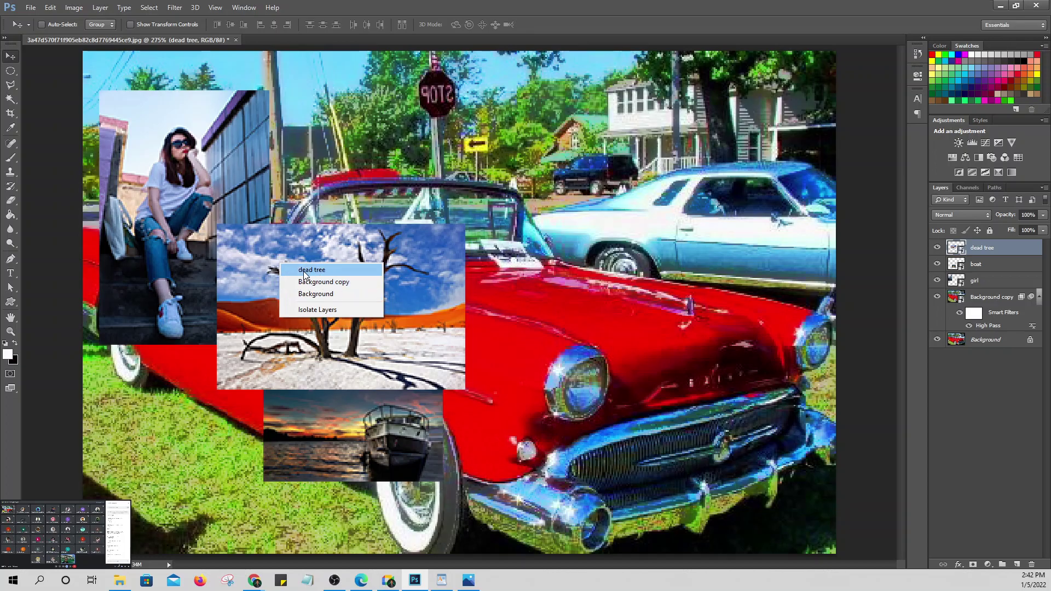
right_click(226, 154)
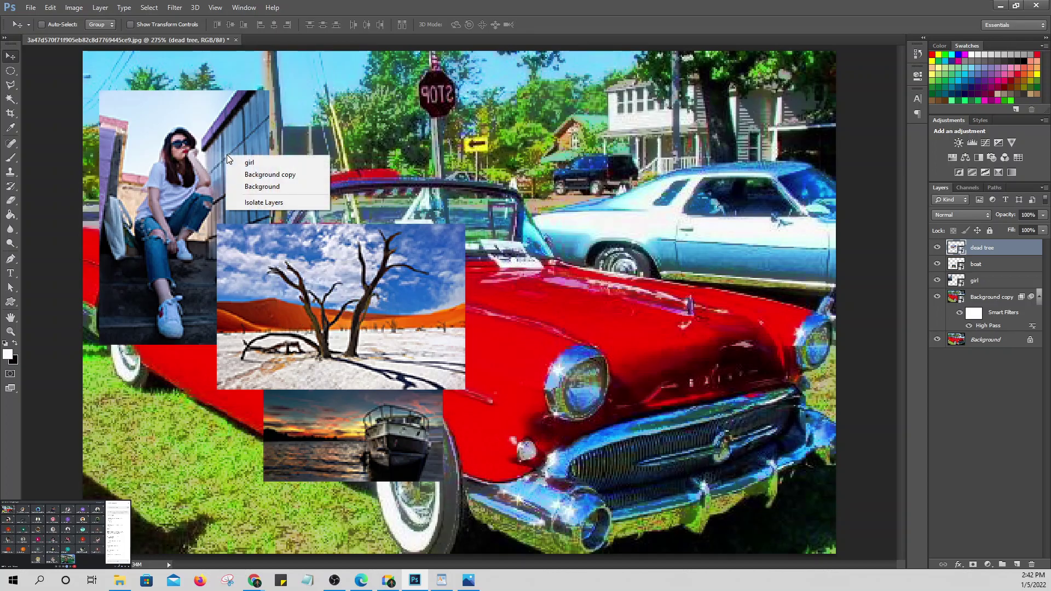
right_click(317, 441)
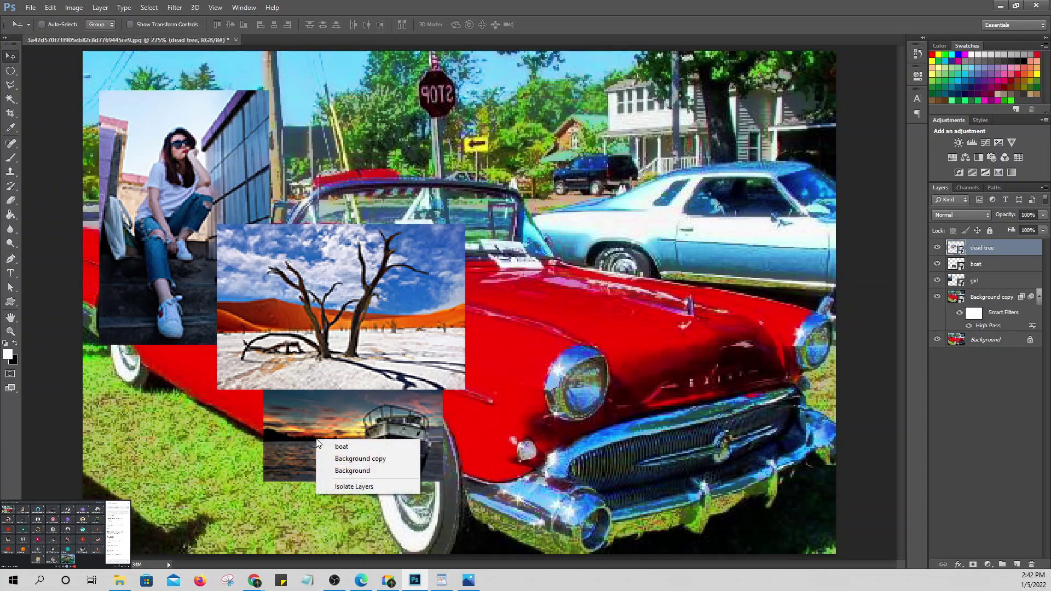
right_click(583, 139)
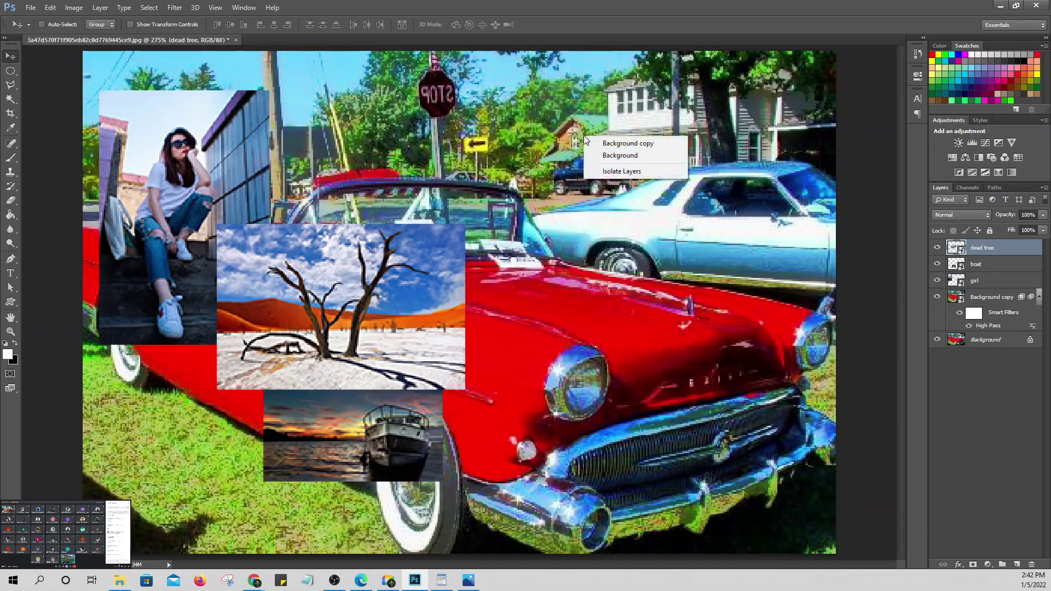
right_click(537, 118)
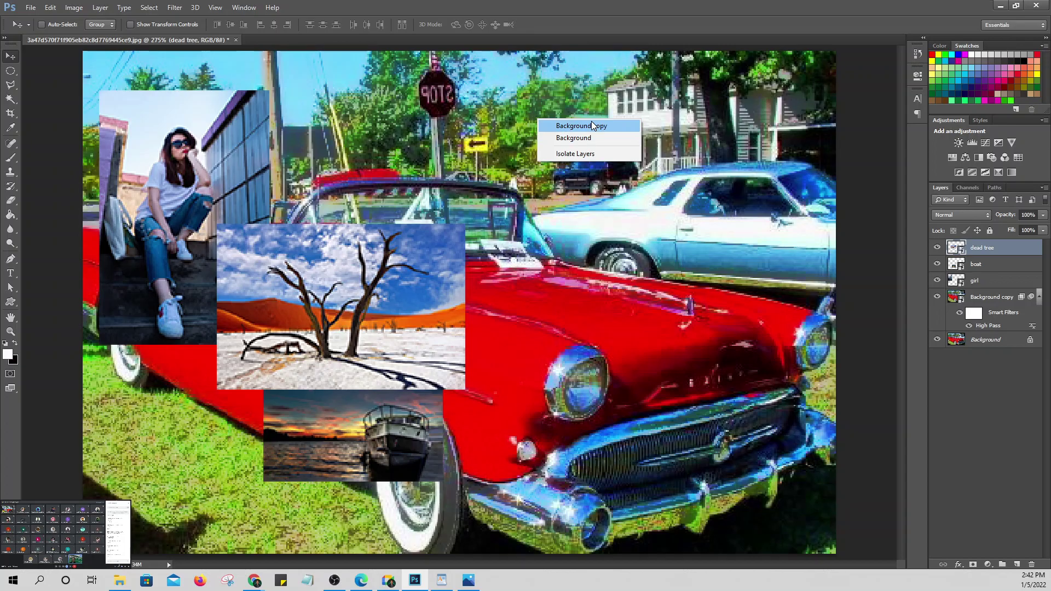
Step: Check again which layers lie under the uncovered car background using the Move tool
click(3, 60)
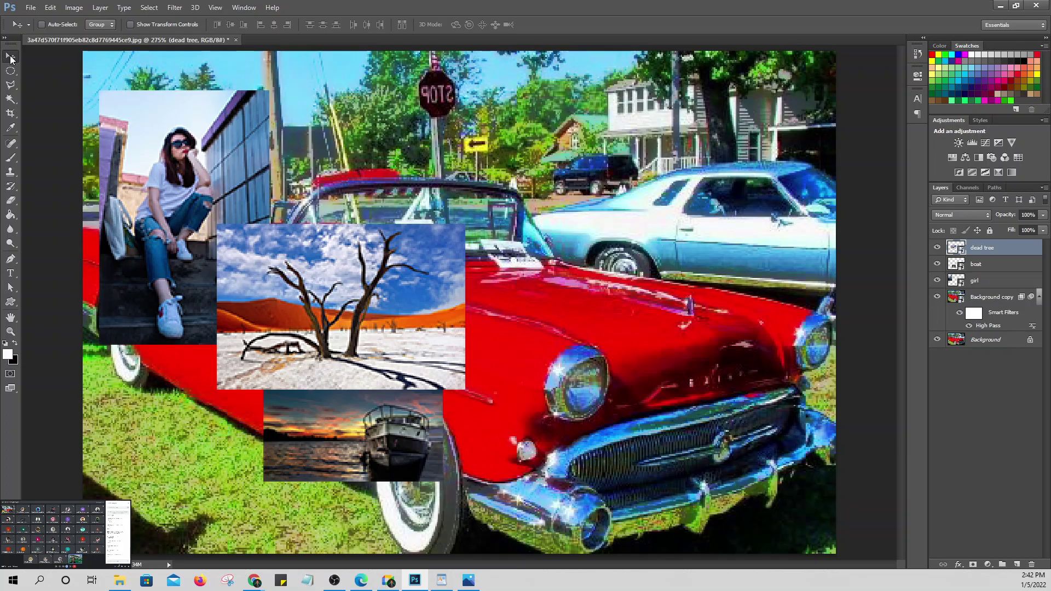
right_click(539, 115)
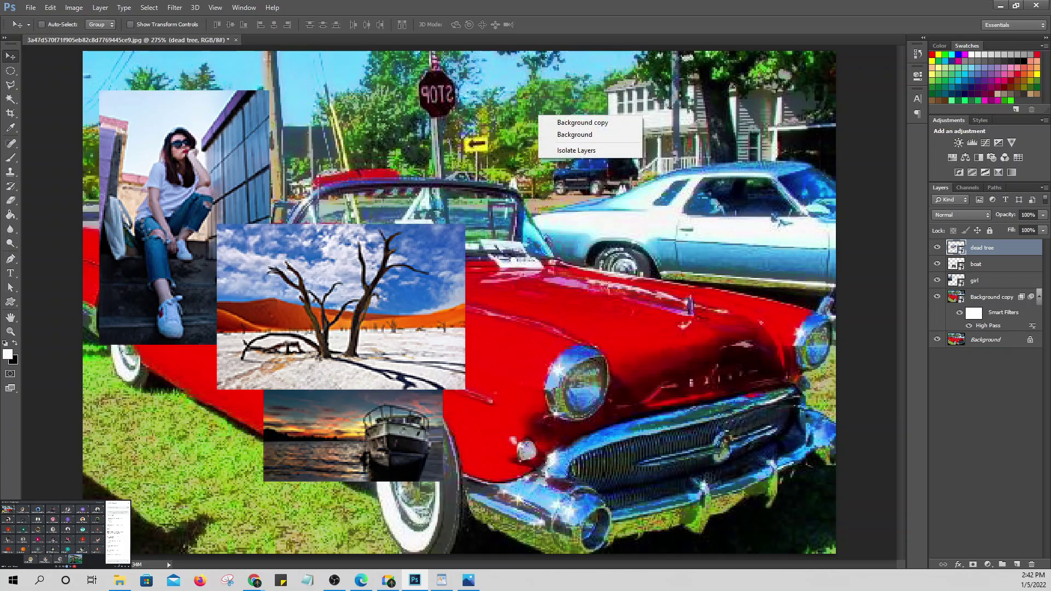
key(Escape)
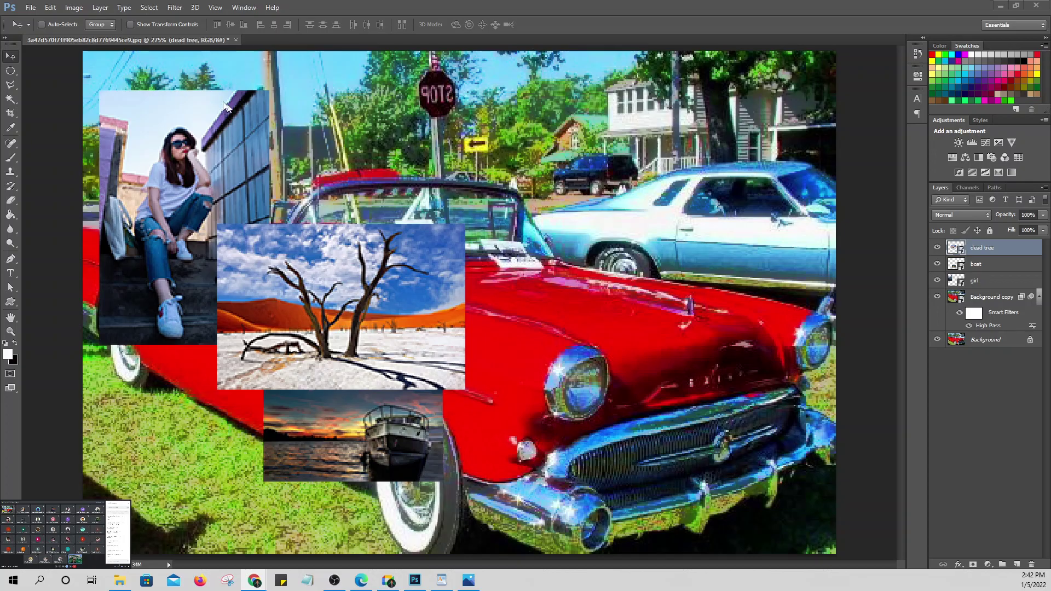
Step: Close the car image without saving and create a white 209.9 × 297.04 mm RGB document at 72 pixels/inch
click(236, 40)
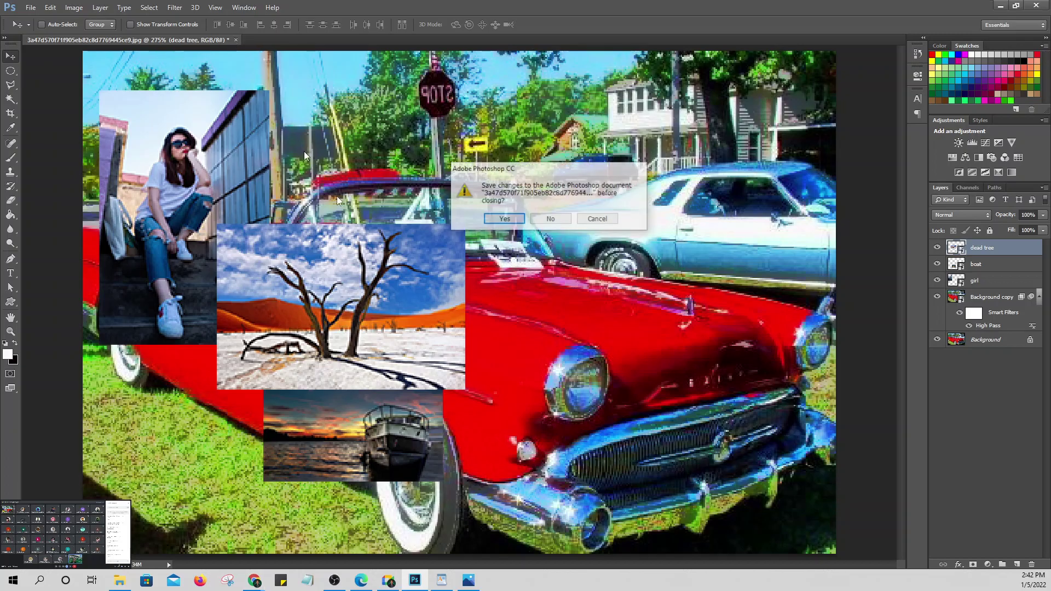
click(553, 220)
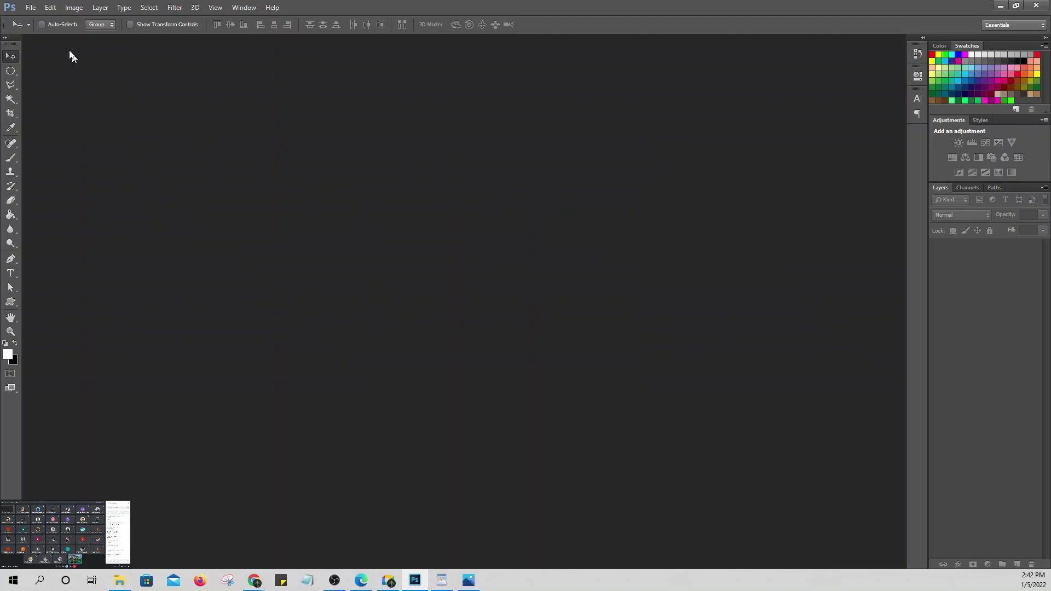
click(30, 7)
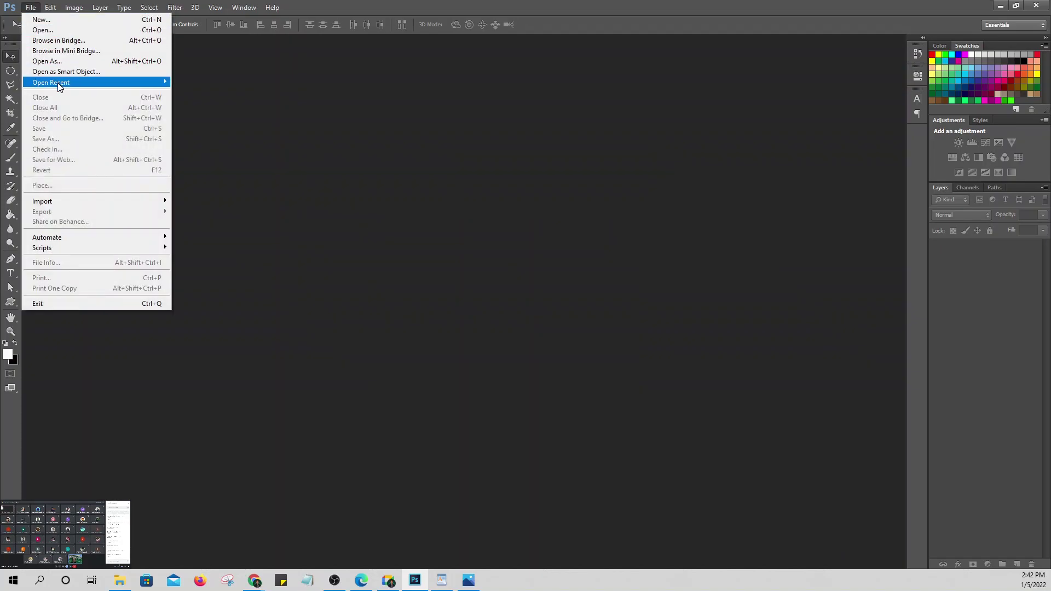
mouse_move(61, 87)
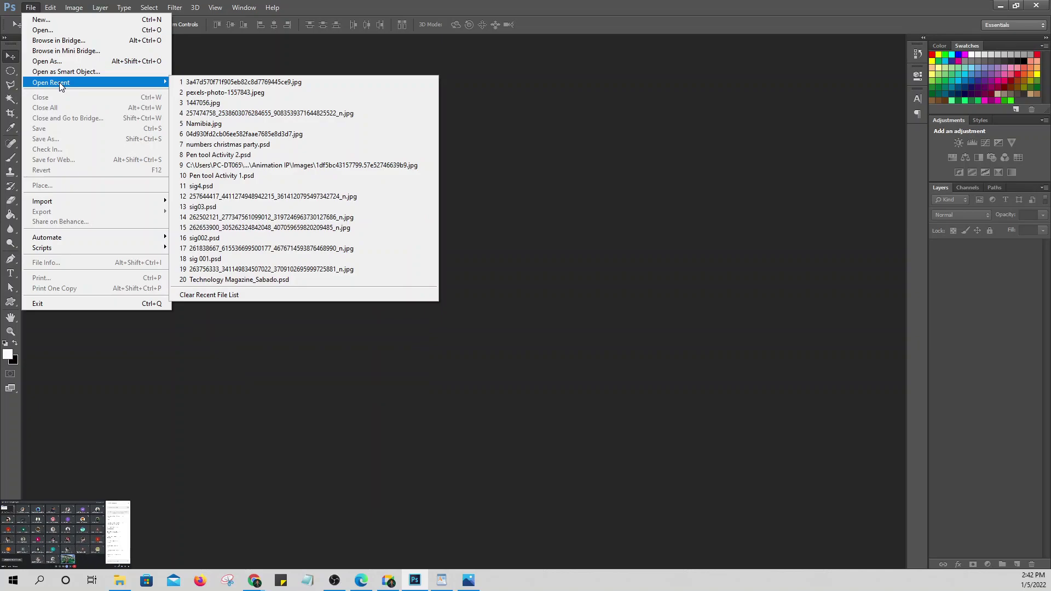
click(41, 19)
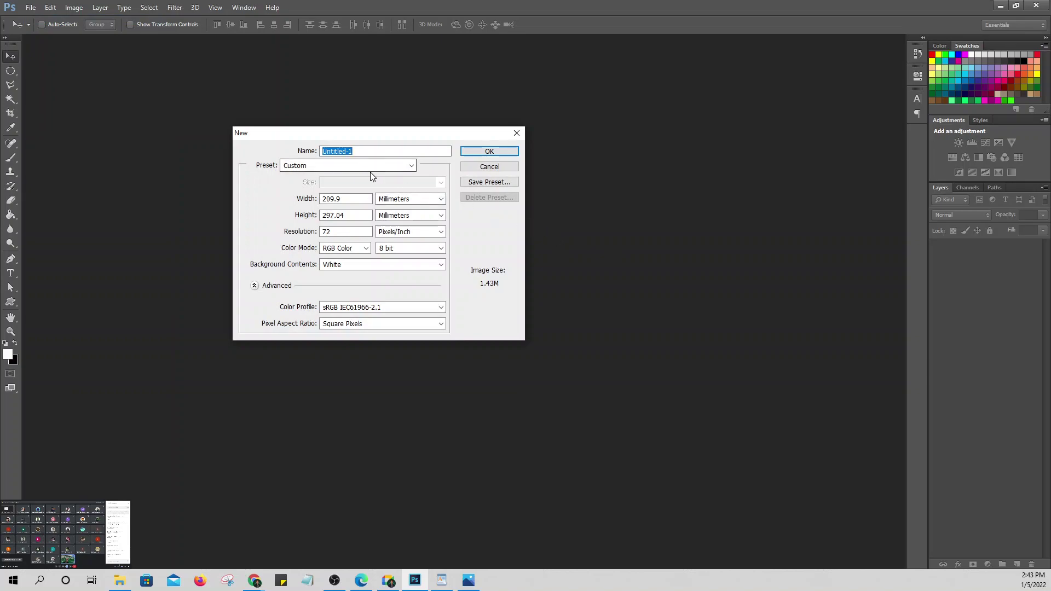
click(494, 152)
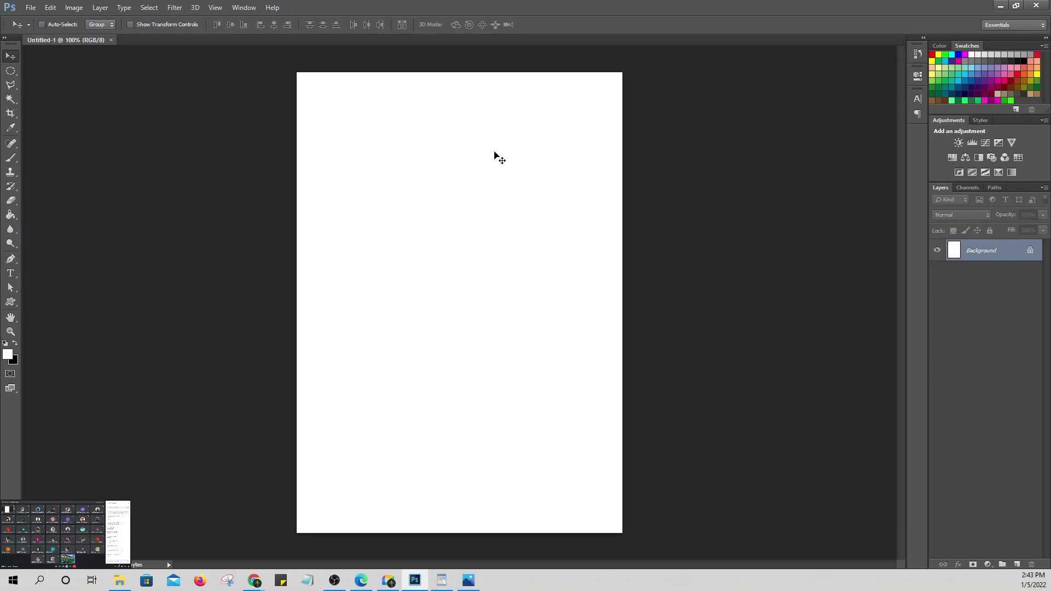
Step: Rotate the blank canvas by 90° into landscape orientation
click(74, 7)
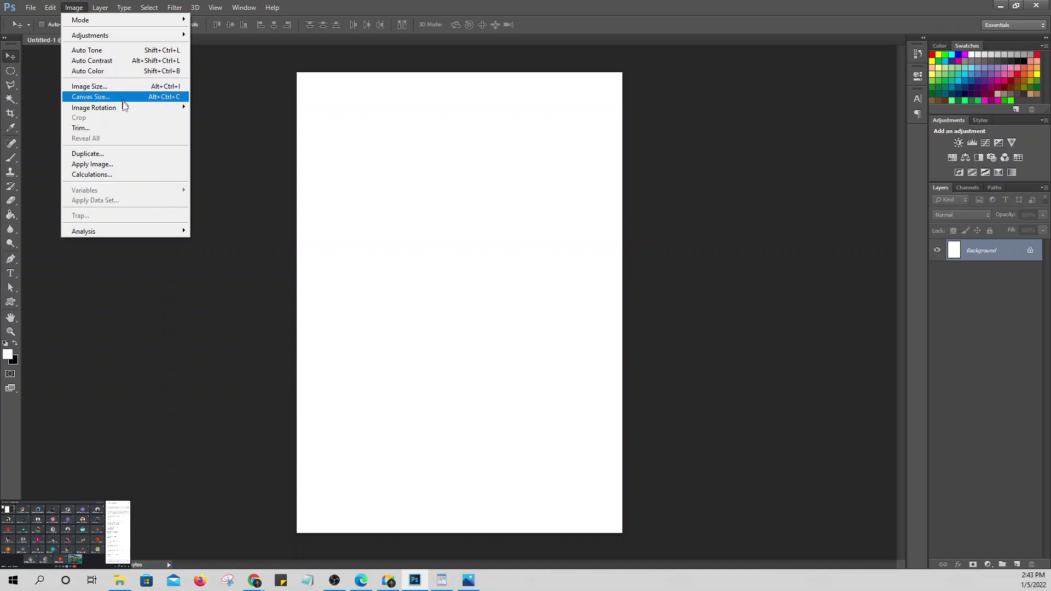
mouse_move(124, 107)
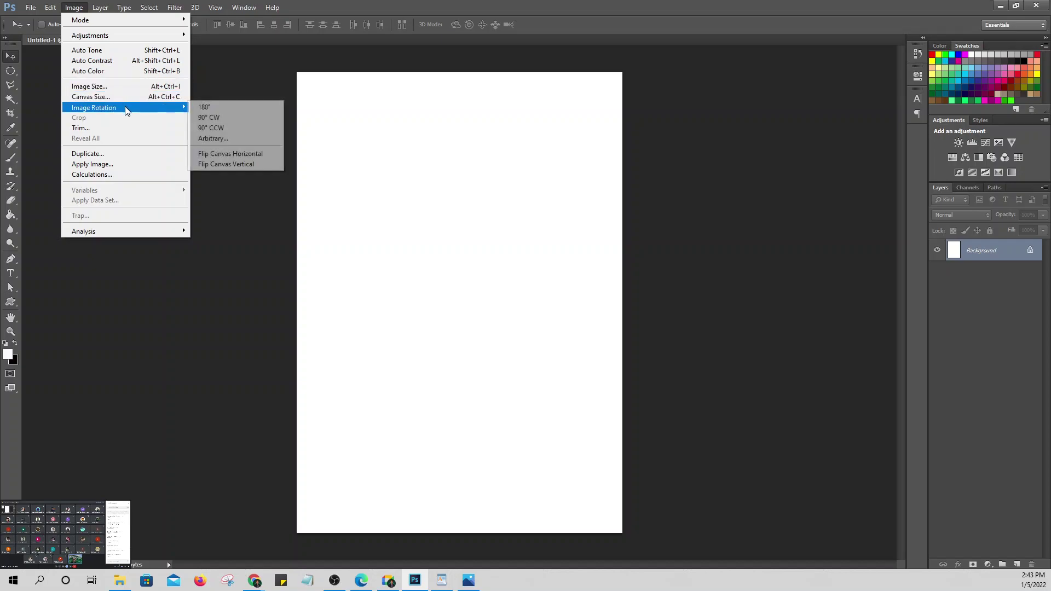
click(213, 123)
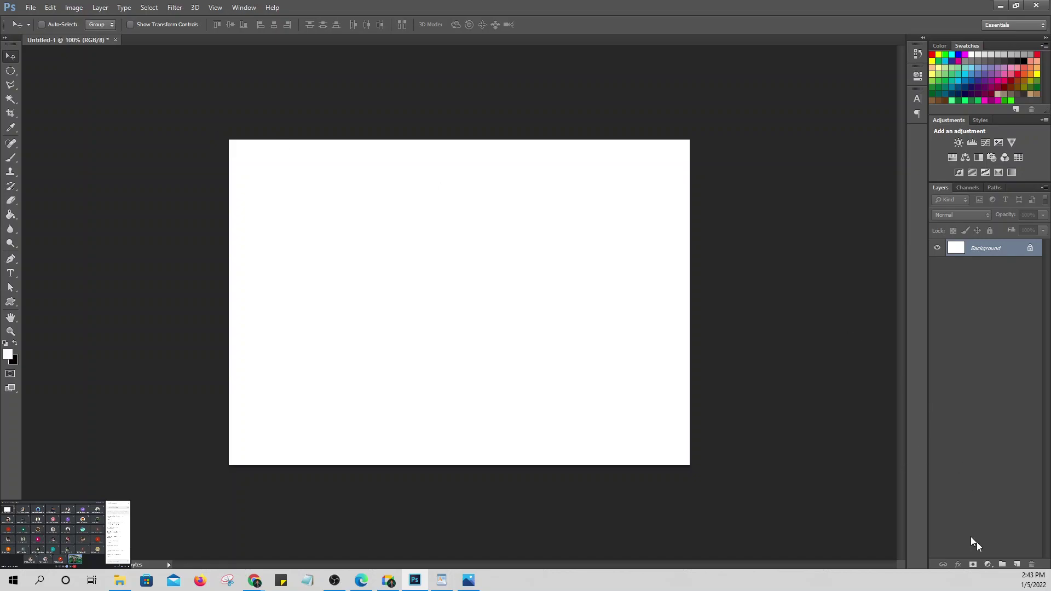
click(31, 7)
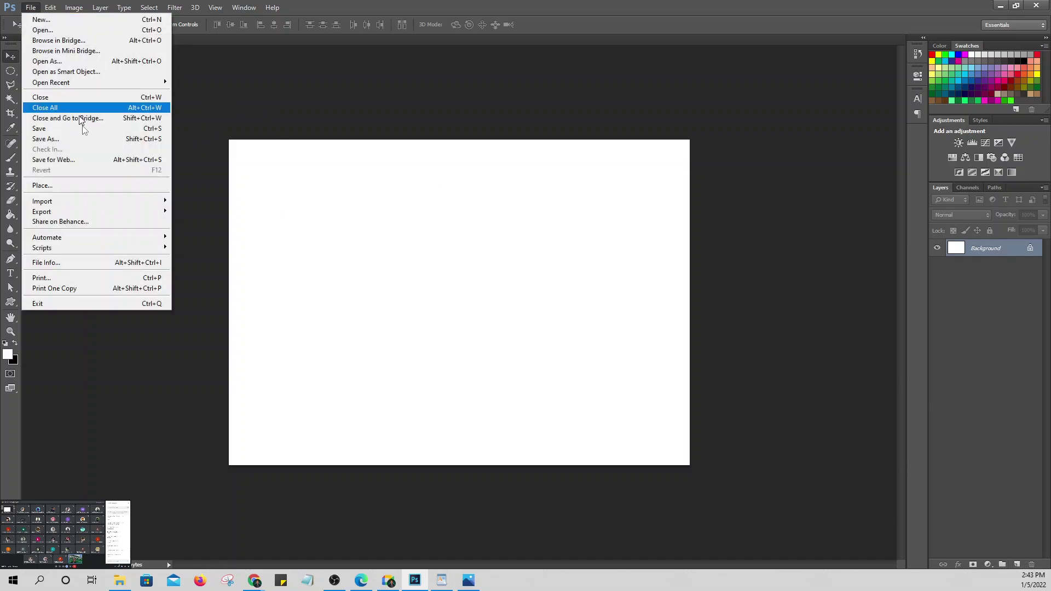
click(62, 189)
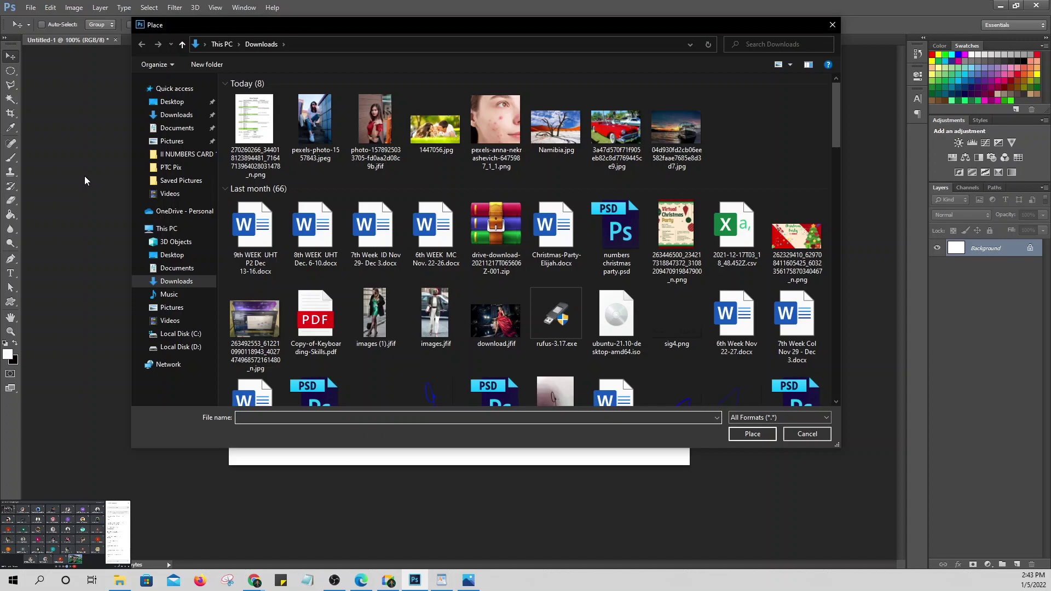
click(833, 25)
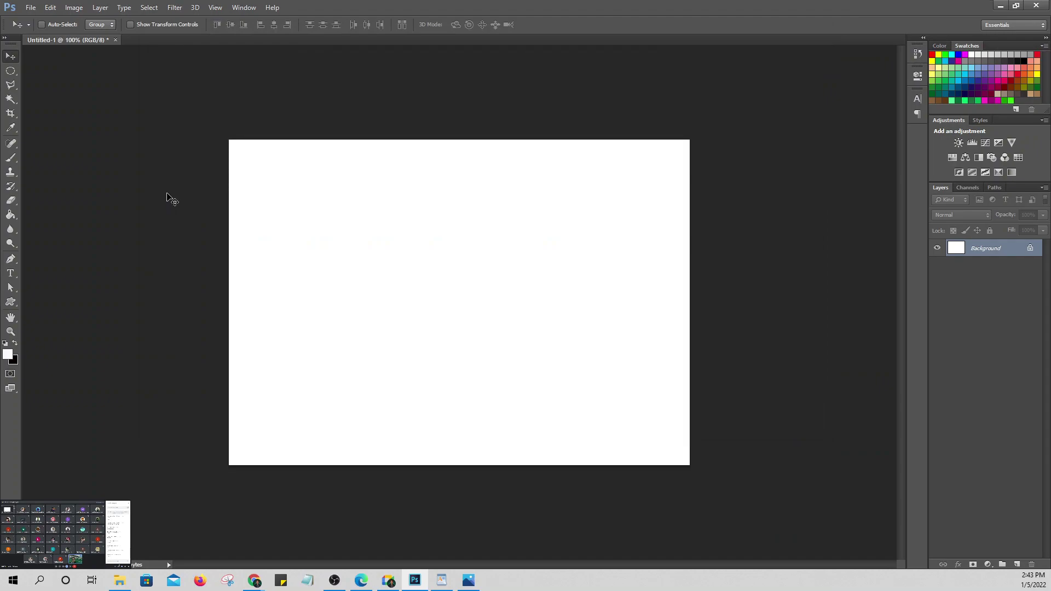
Step: Draw a flower-and-leaves custom shape about 254 × 256 px in the middle of the canvas with the Custom Shape tool
click(10, 302)
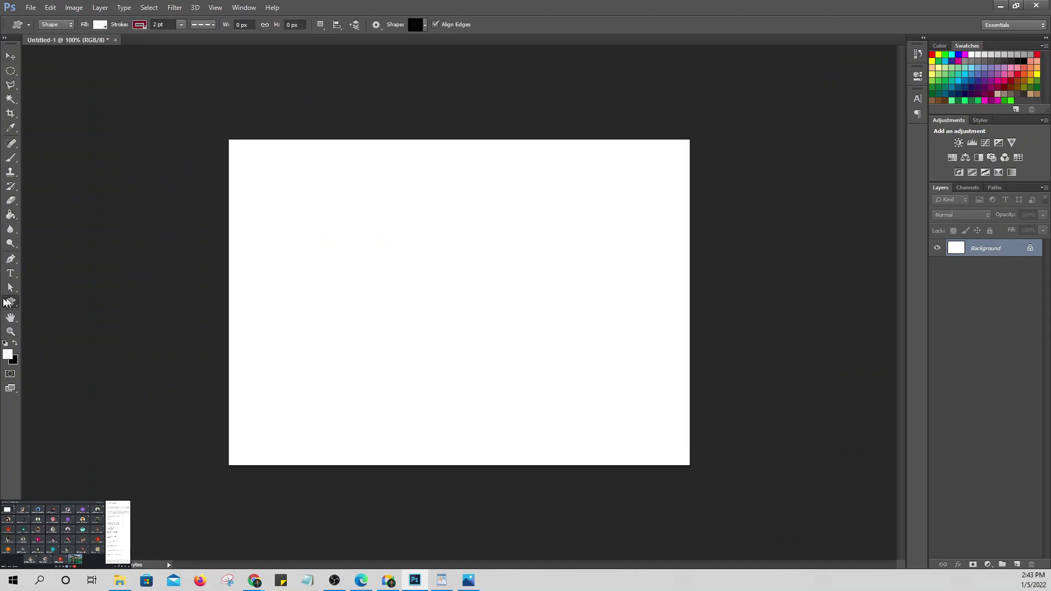
right_click(15, 304)
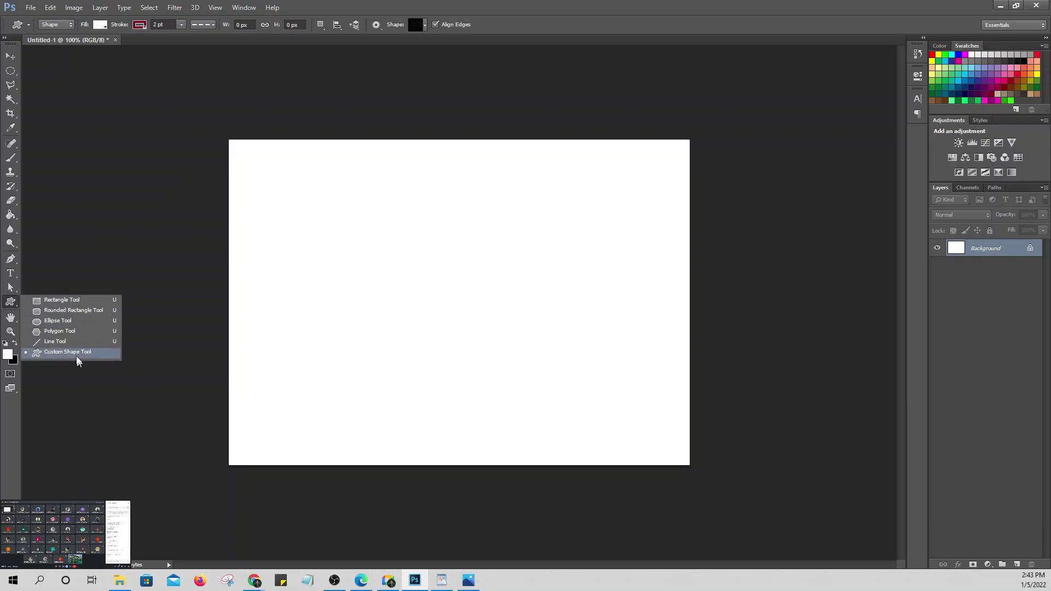
click(75, 353)
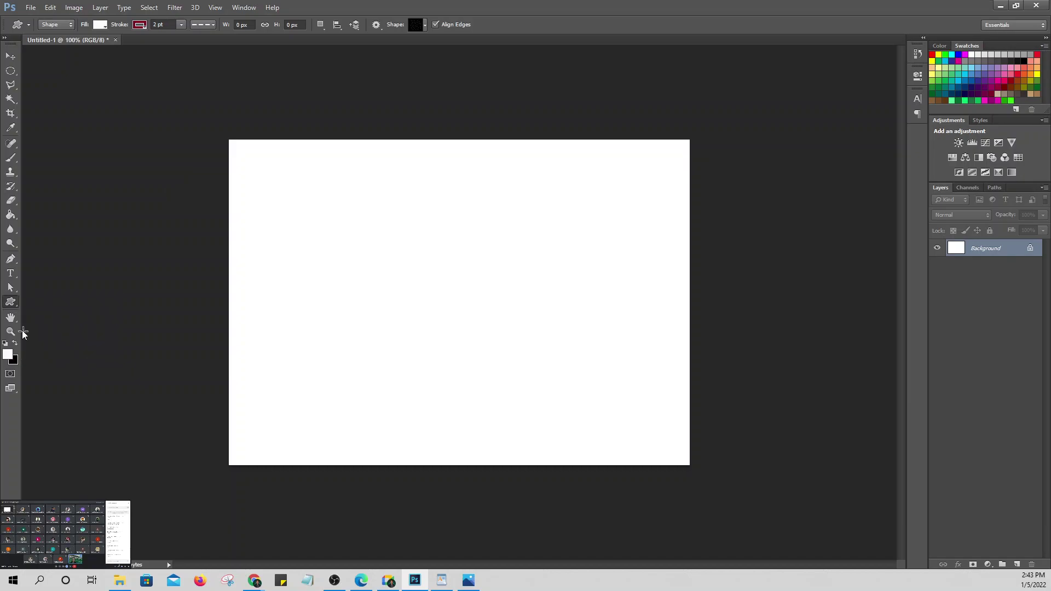
right_click(12, 304)
click(57, 353)
click(426, 25)
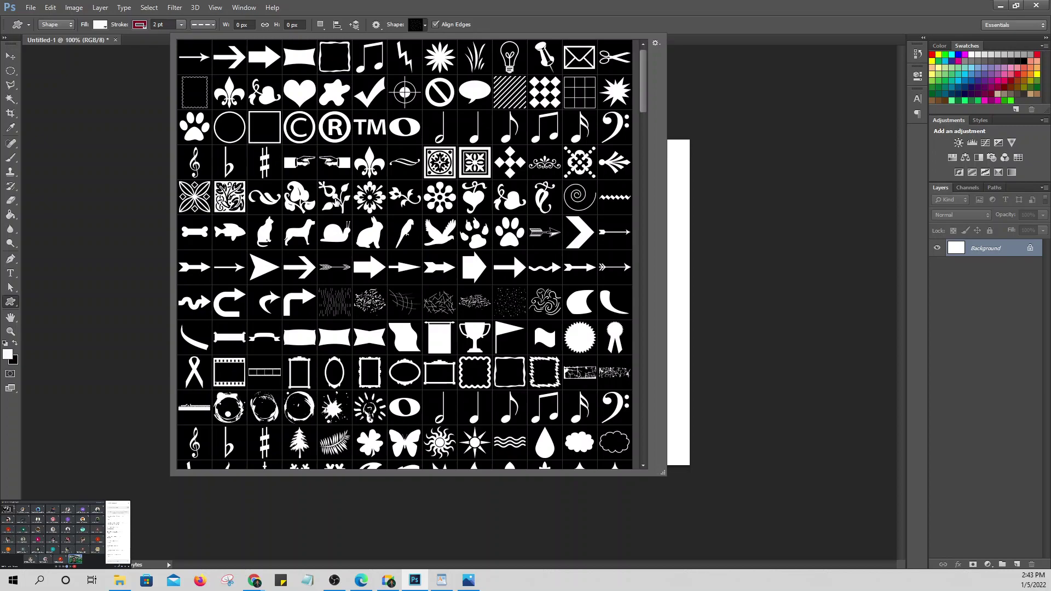
click(335, 201)
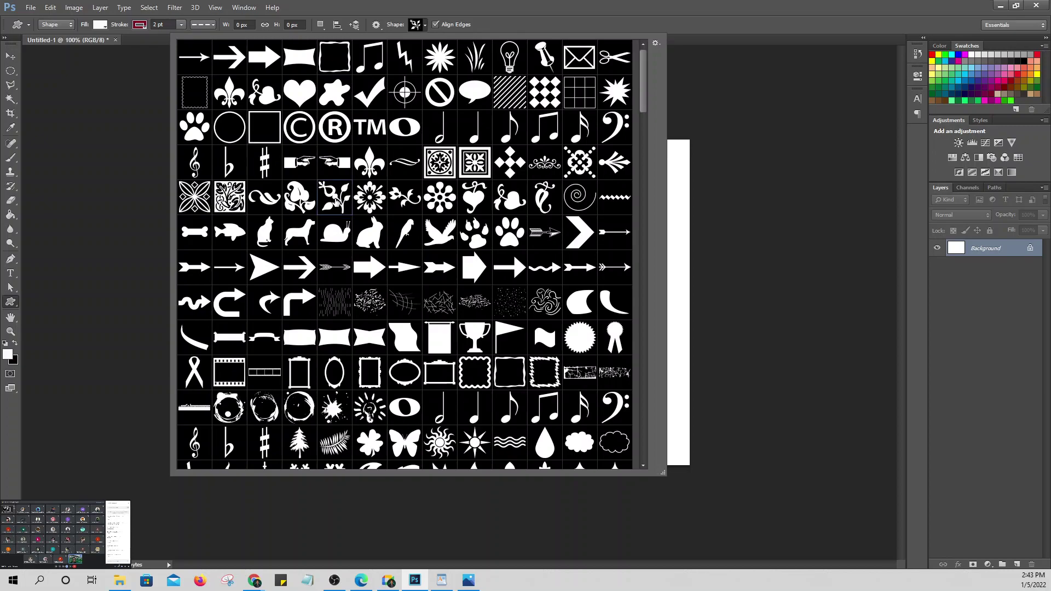
click(400, 24)
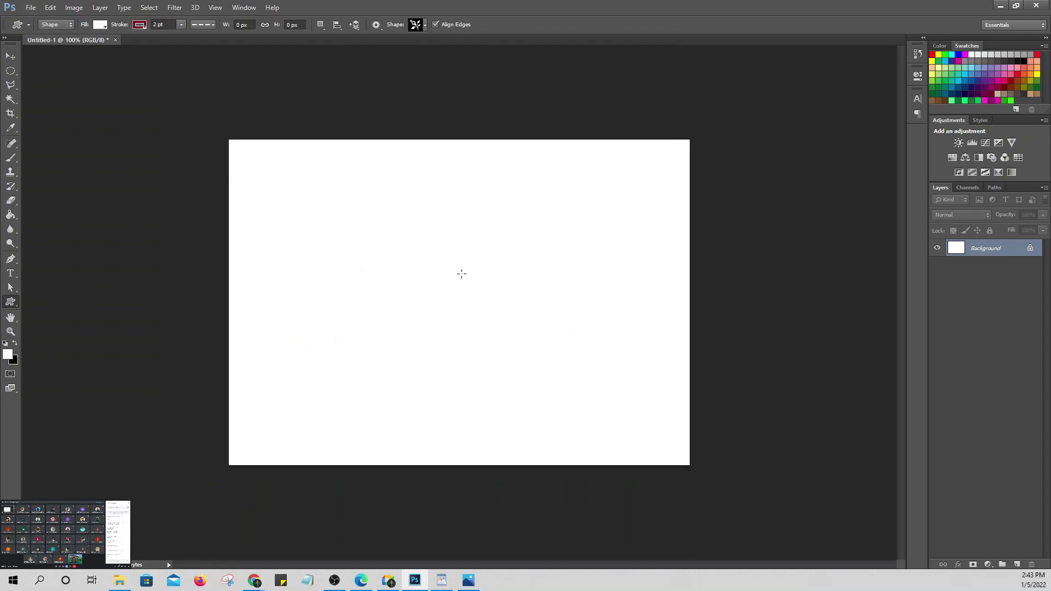
drag(462, 273, 506, 220)
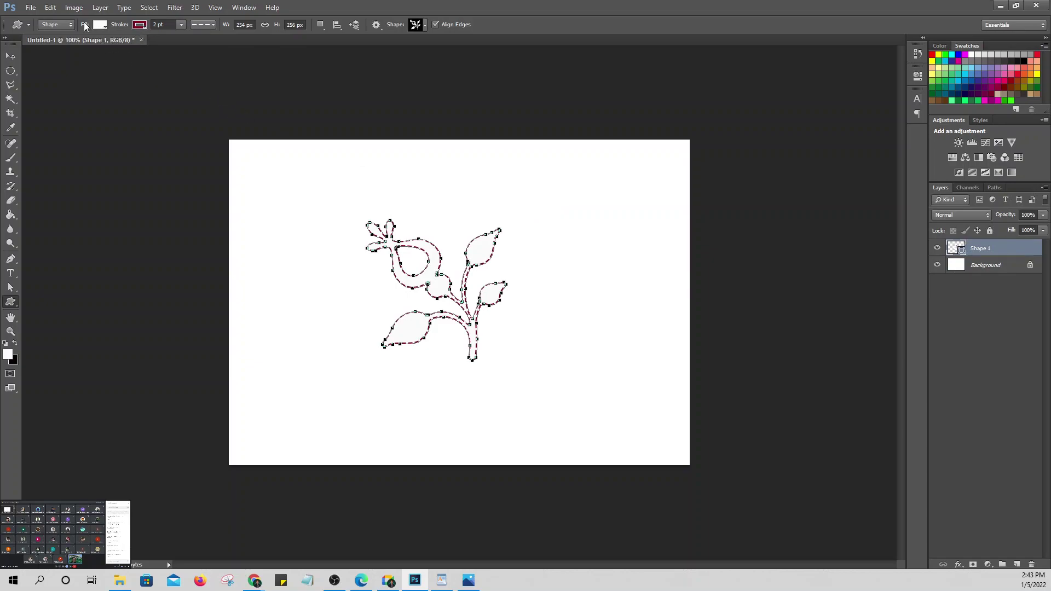
Step: Fill the flower shape with Darker Warm Brown and remove its stroke
click(103, 25)
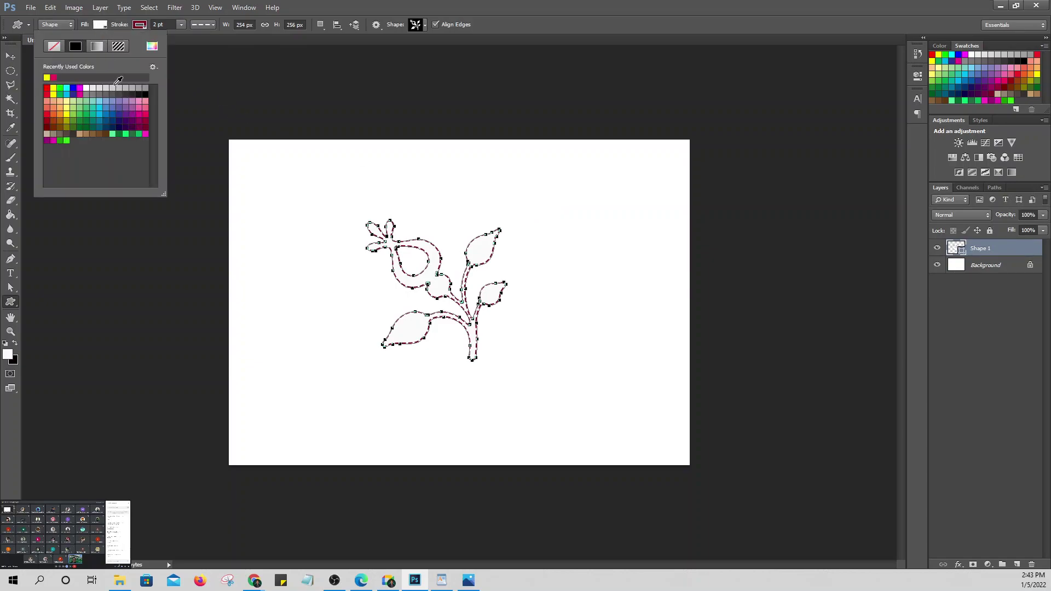
click(107, 134)
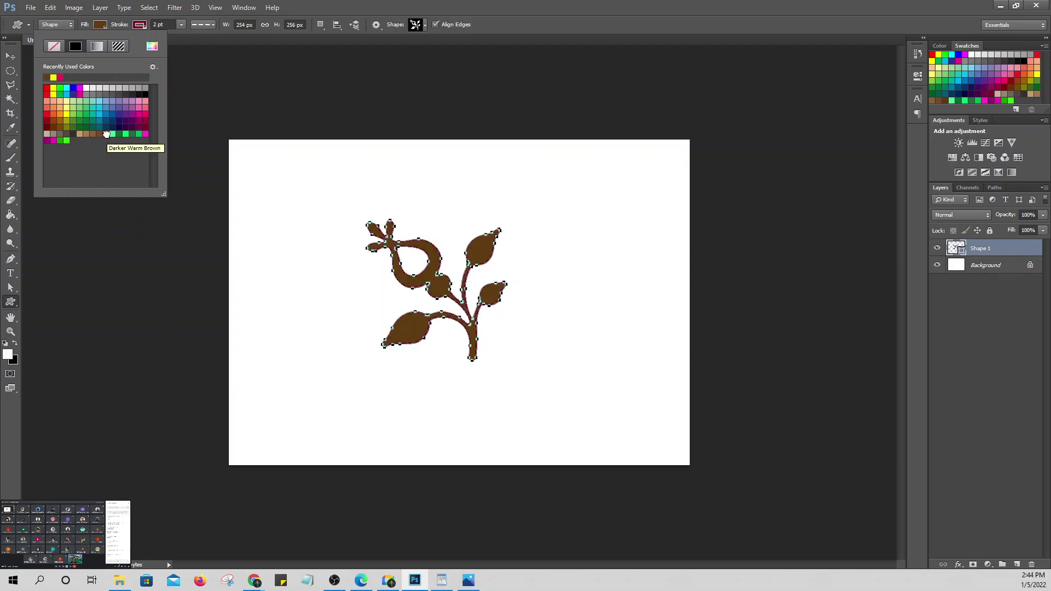
click(145, 26)
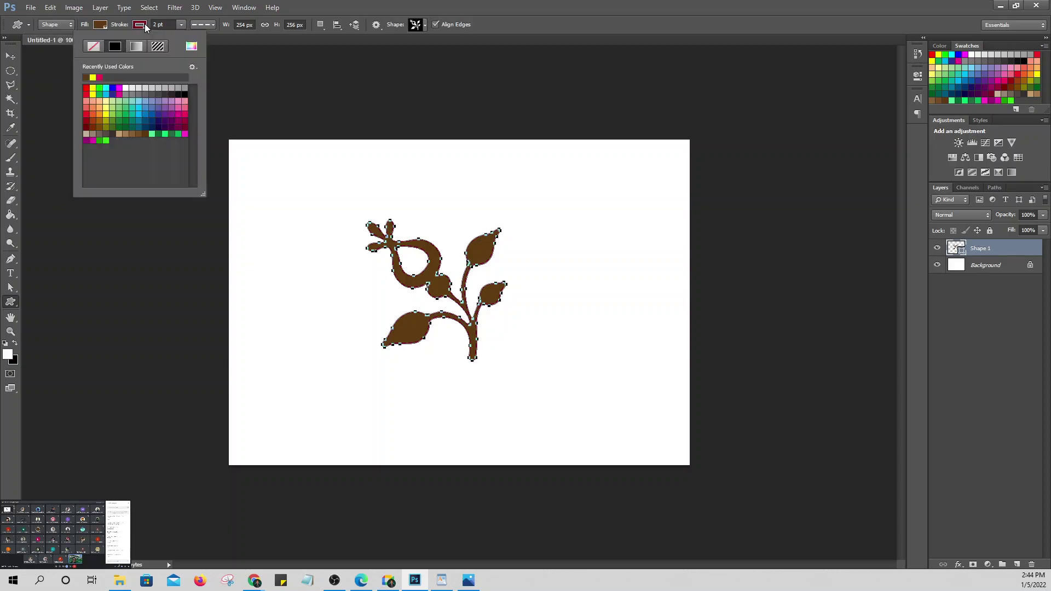
click(90, 46)
click(140, 25)
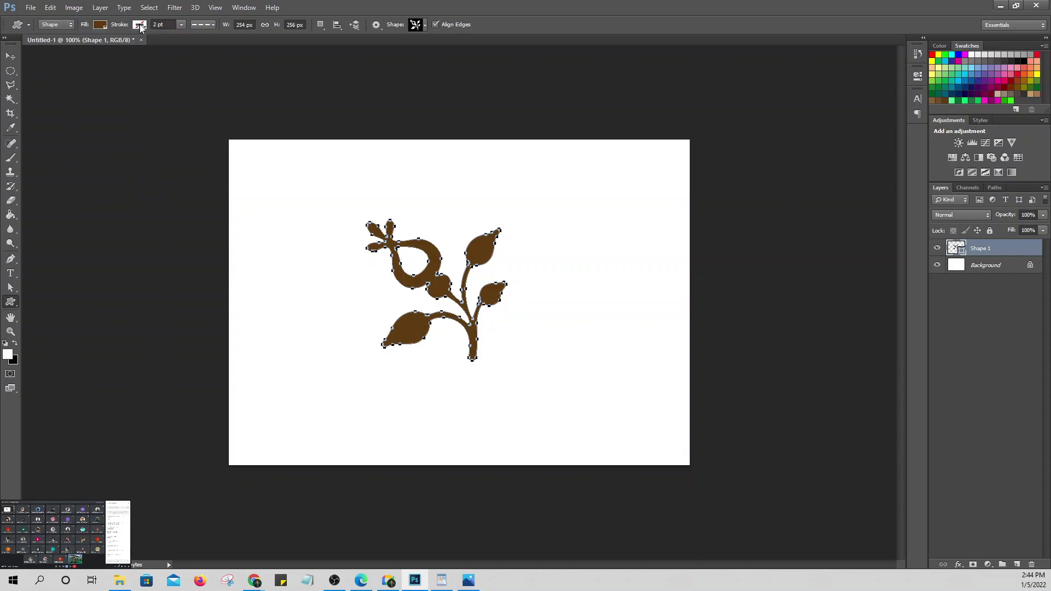
Step: Enlarge the flower shape proportionally to more than 150% with Free Transform so that it takes up most of the canvas height
click(10, 57)
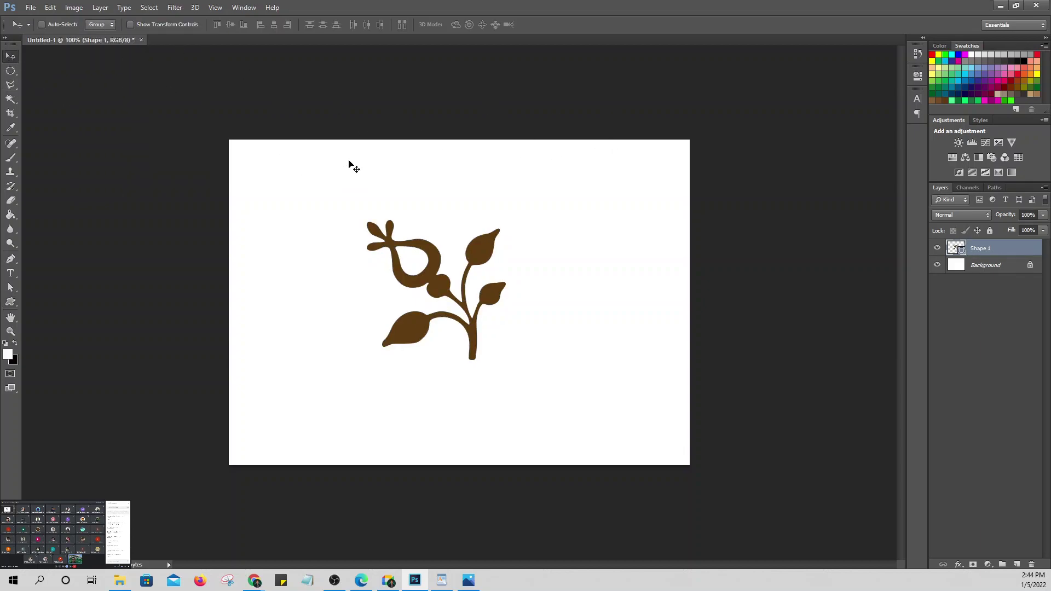
key(ctrl+t)
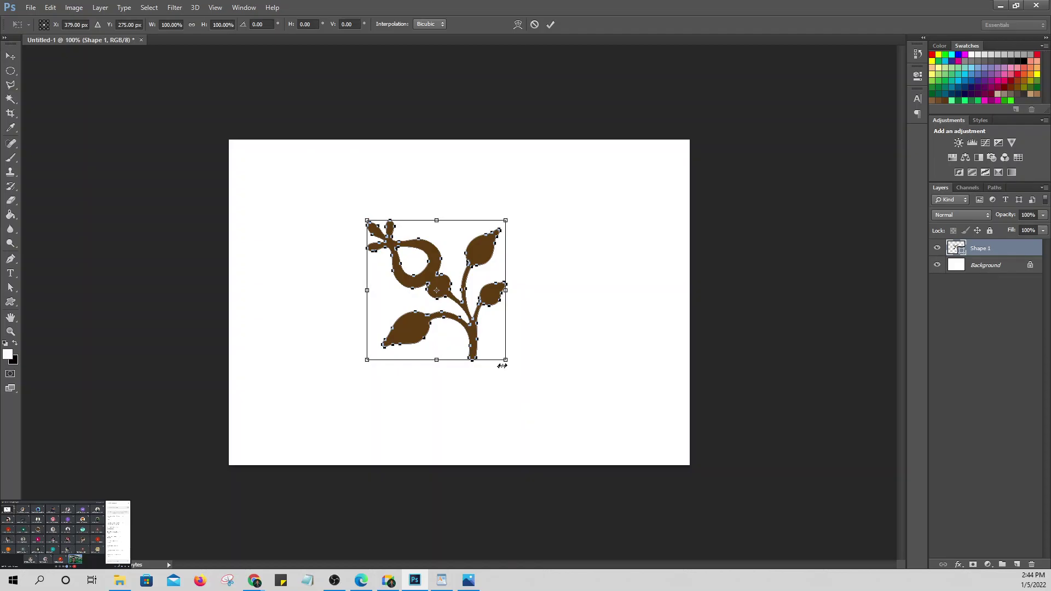
drag(502, 366, 546, 396)
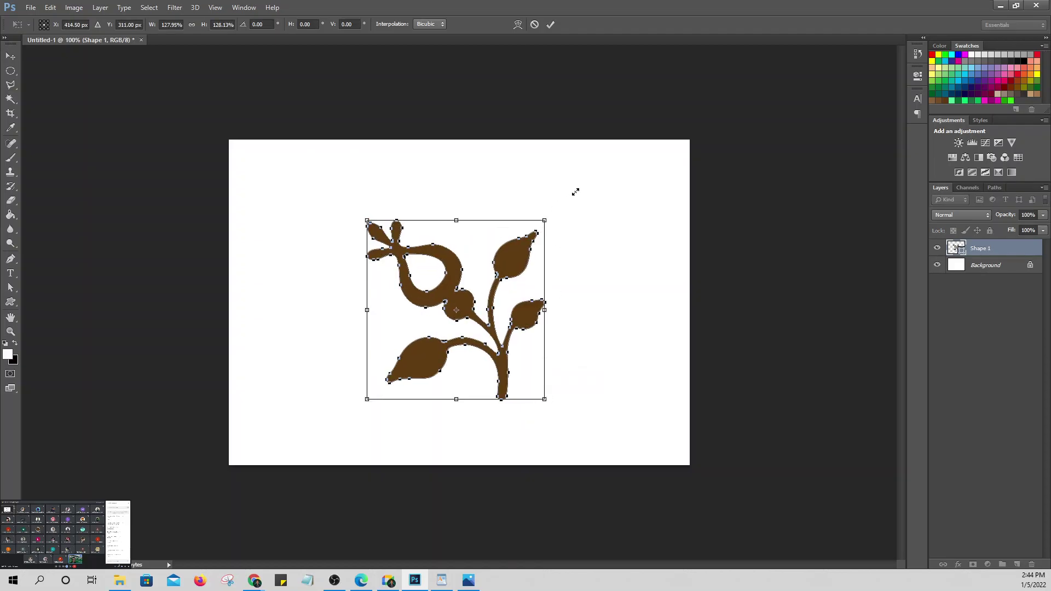
drag(544, 220, 577, 187)
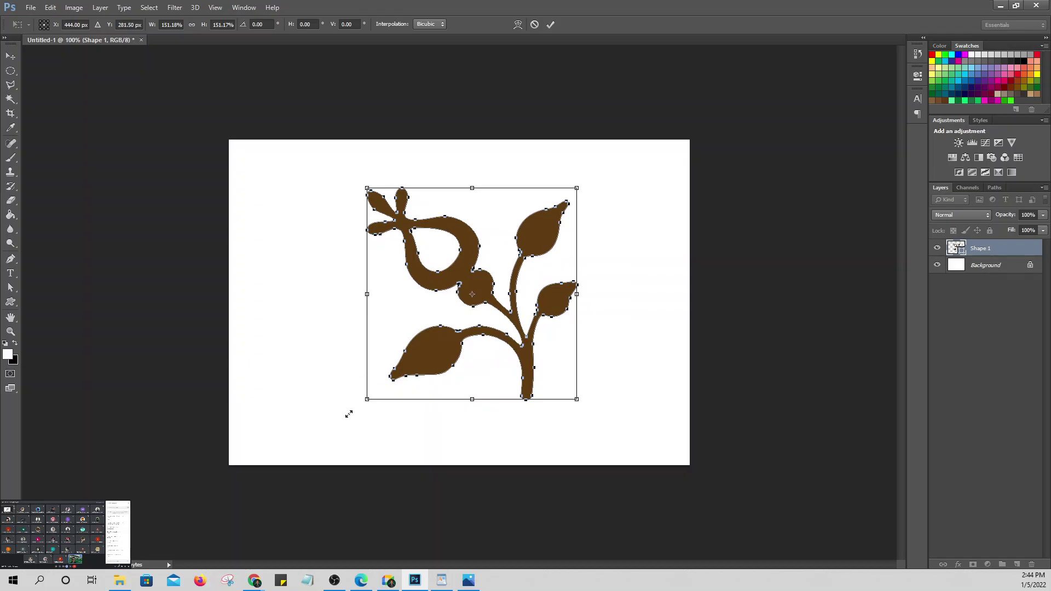
drag(348, 415, 351, 416)
key(Return)
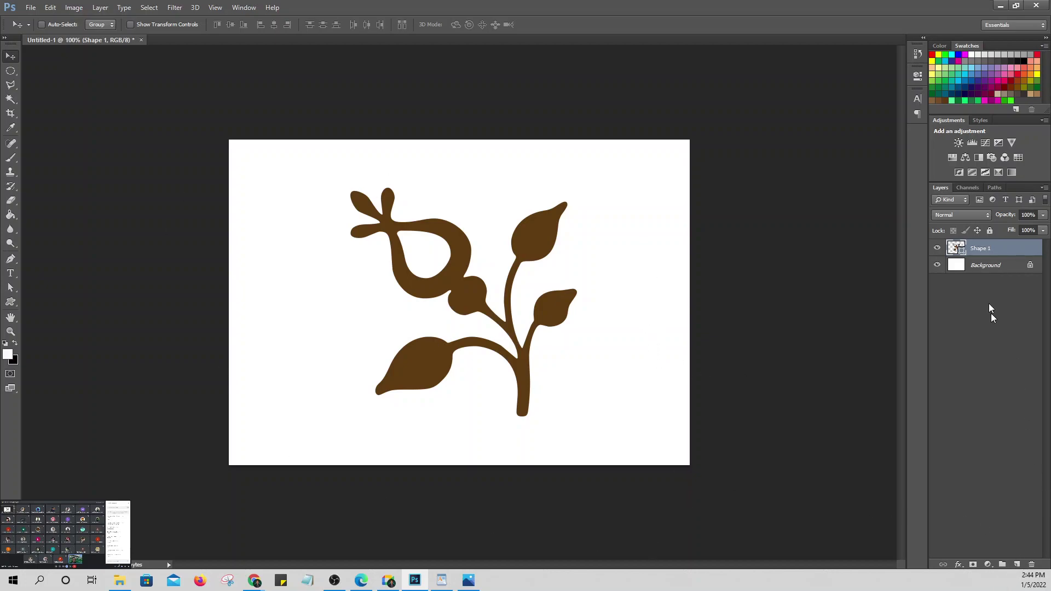
Step: Add a new layer between the background and the flower shape and draw a rectangle about 865 × 616 px covering the whole canvas
click(985, 267)
click(1018, 564)
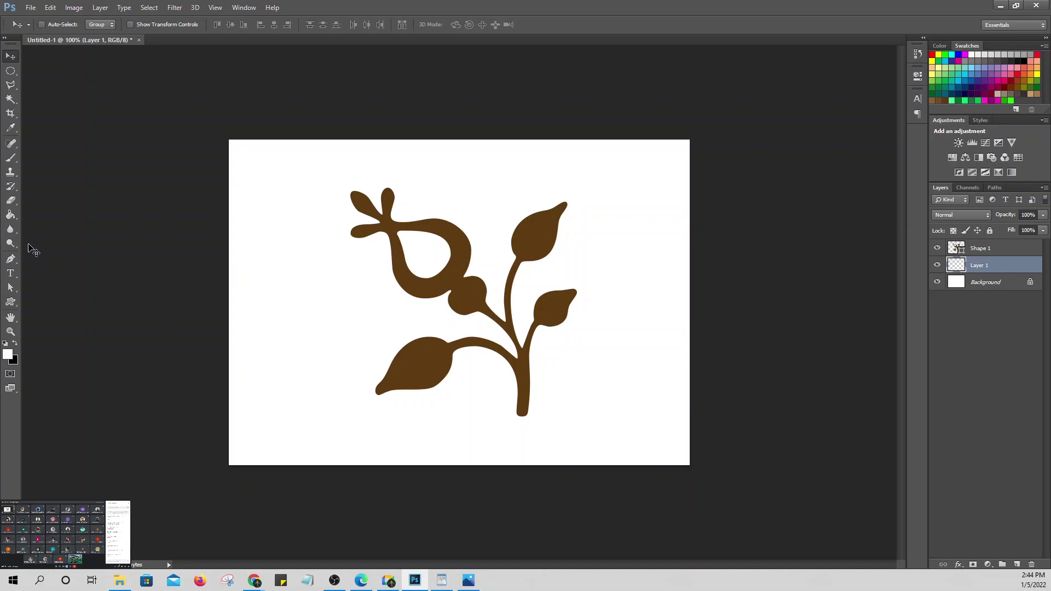
click(11, 302)
click(56, 305)
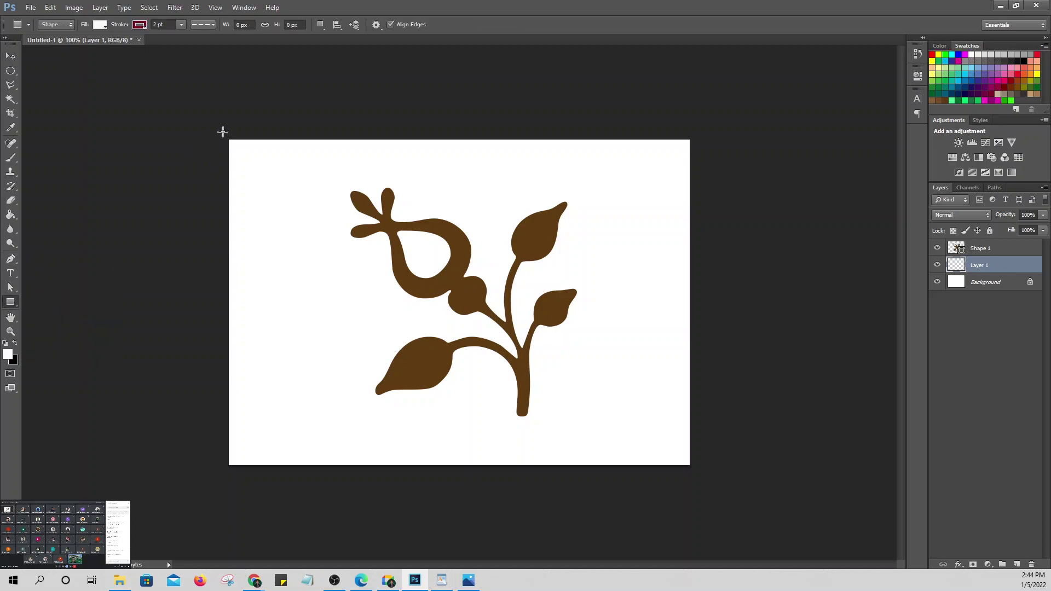
mouse_move(701, 469)
mouse_down()
mouse_move(687, 464)
mouse_move(700, 472)
mouse_up()
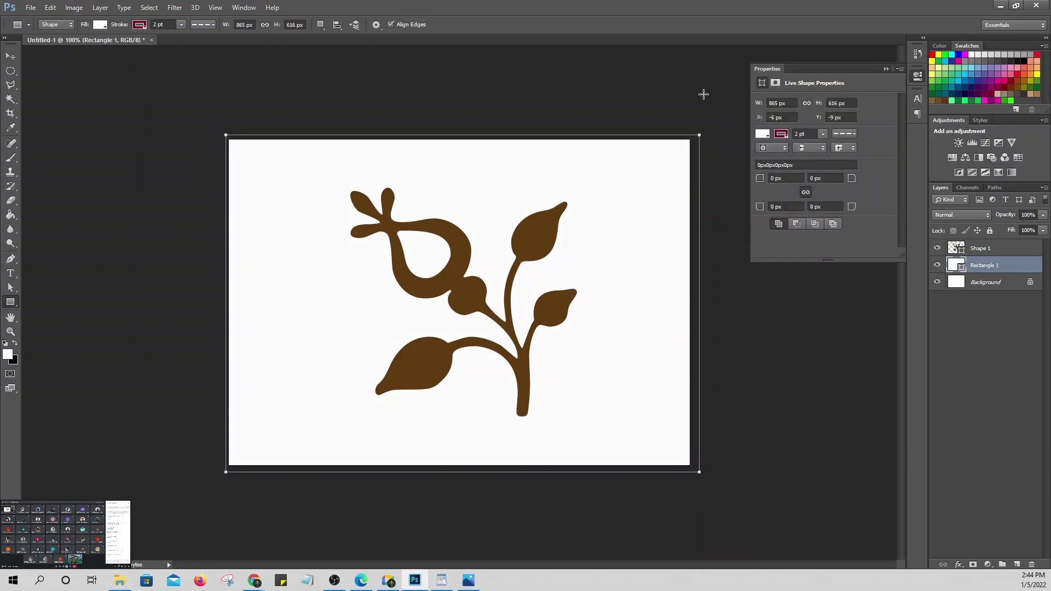
Step: Fill the background rectangle with the Pale Warm Brown swatch and switch to the Move tool
click(763, 135)
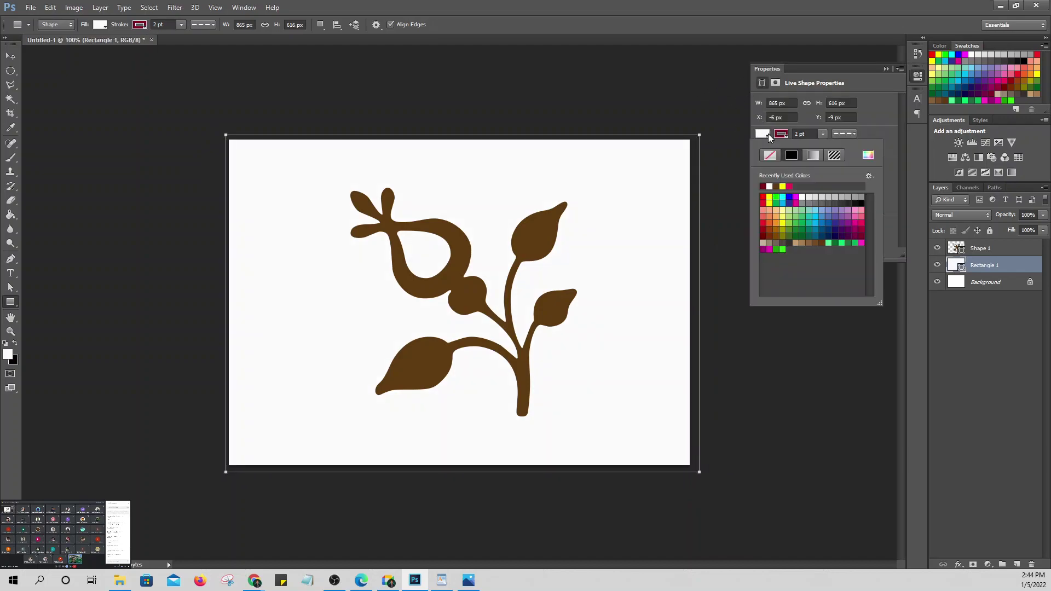
click(795, 243)
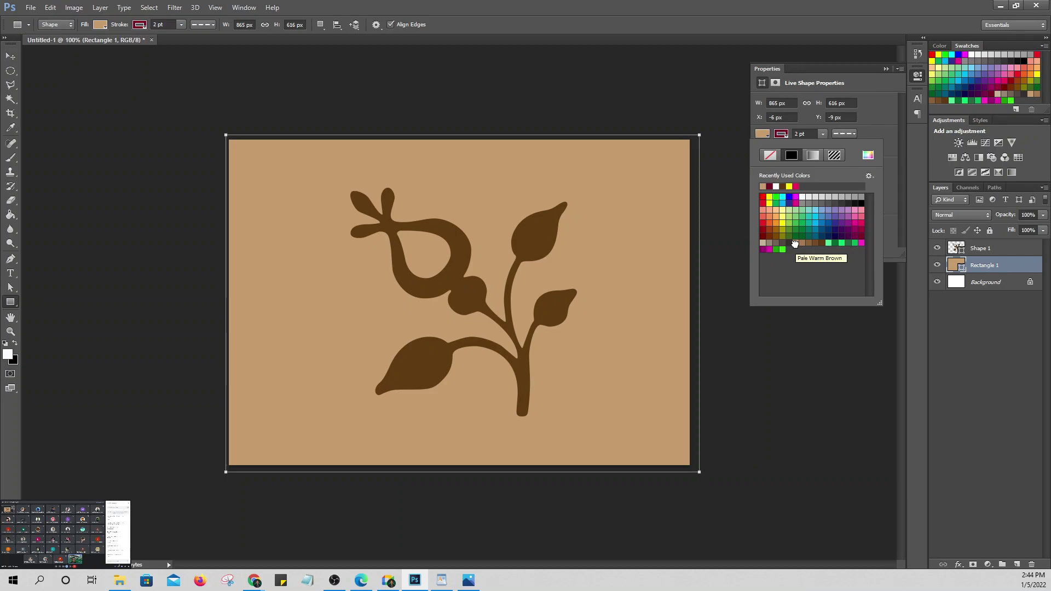
click(886, 68)
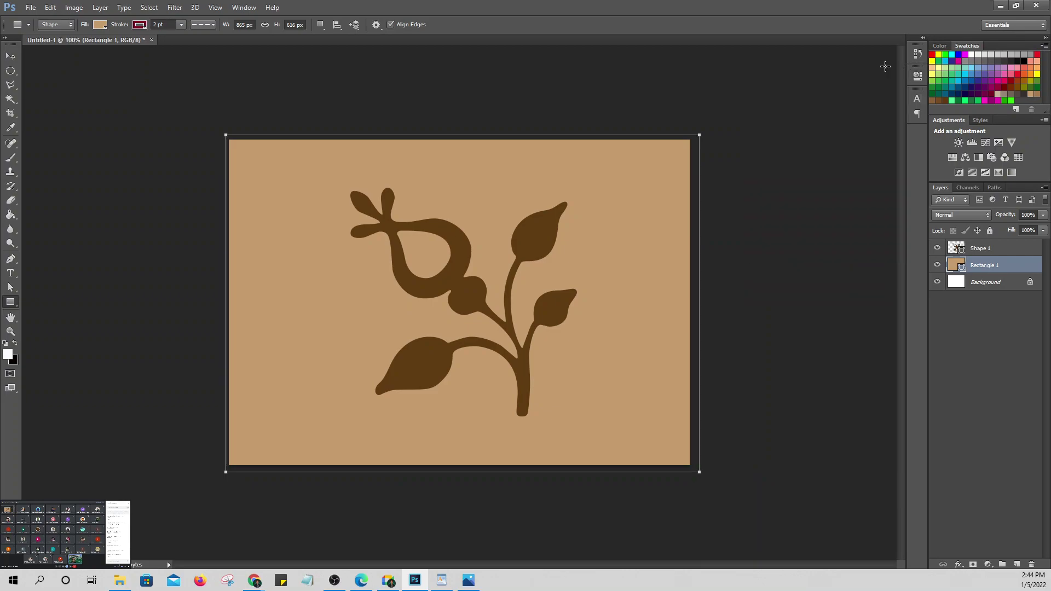
click(9, 58)
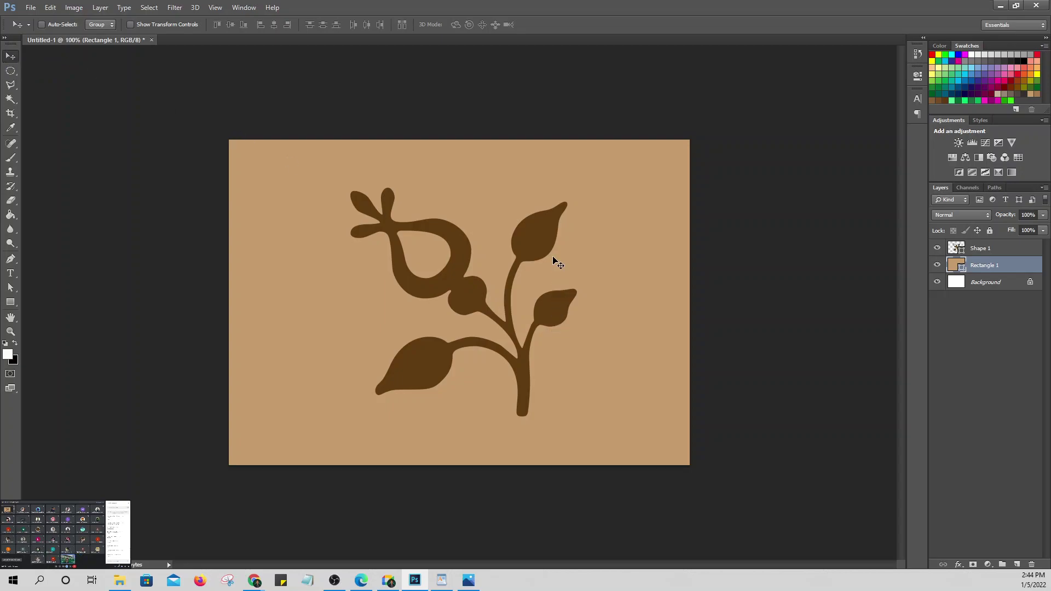
Step: Duplicate the flower shape layer, hide the original, and convert the copy to a smart object
click(988, 253)
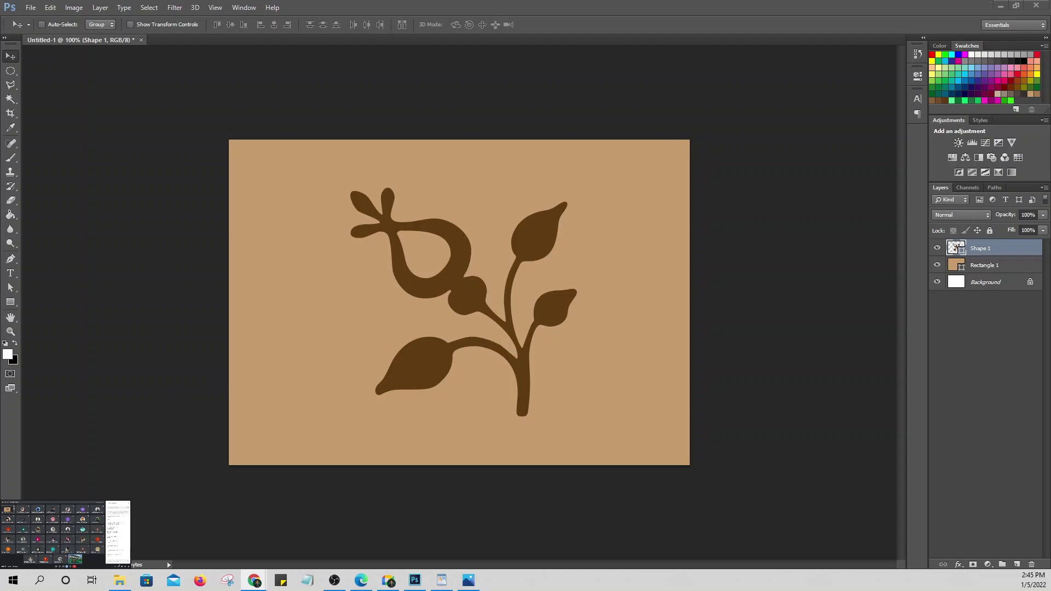
click(779, 283)
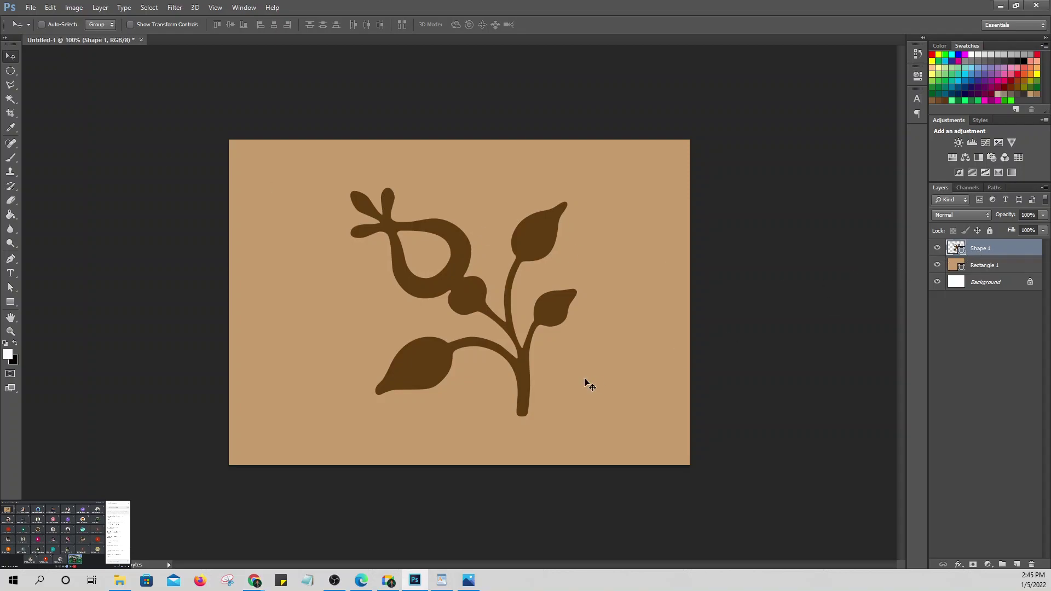
key(ctrl+j)
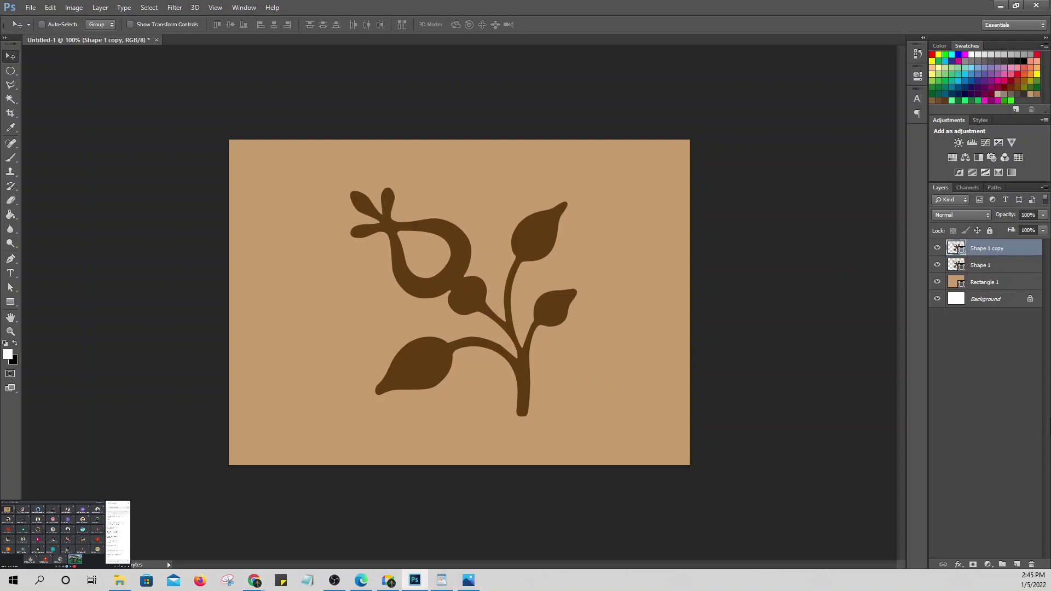
click(937, 265)
right_click(981, 250)
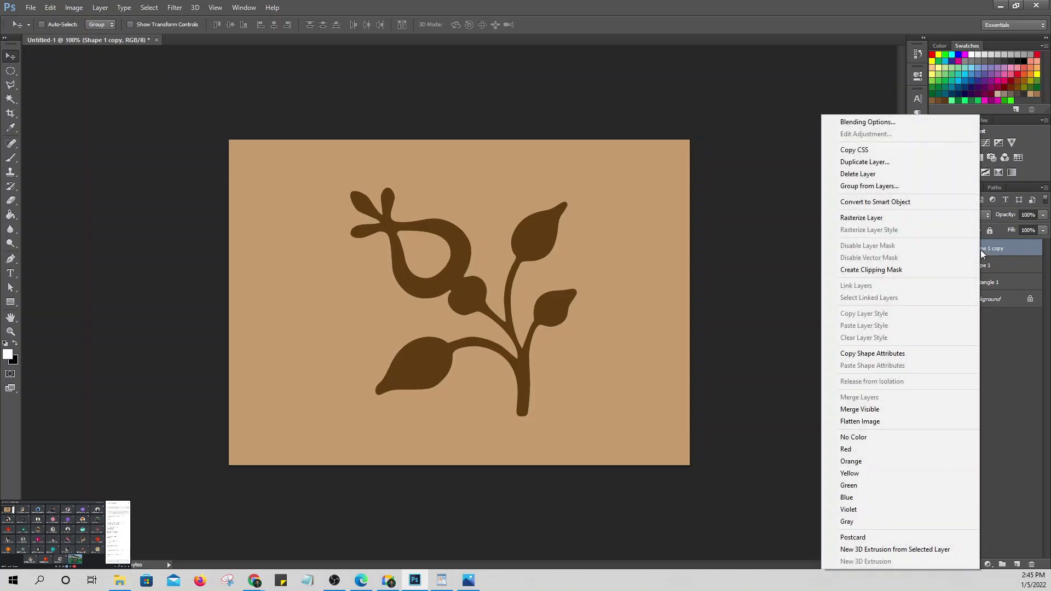
click(873, 202)
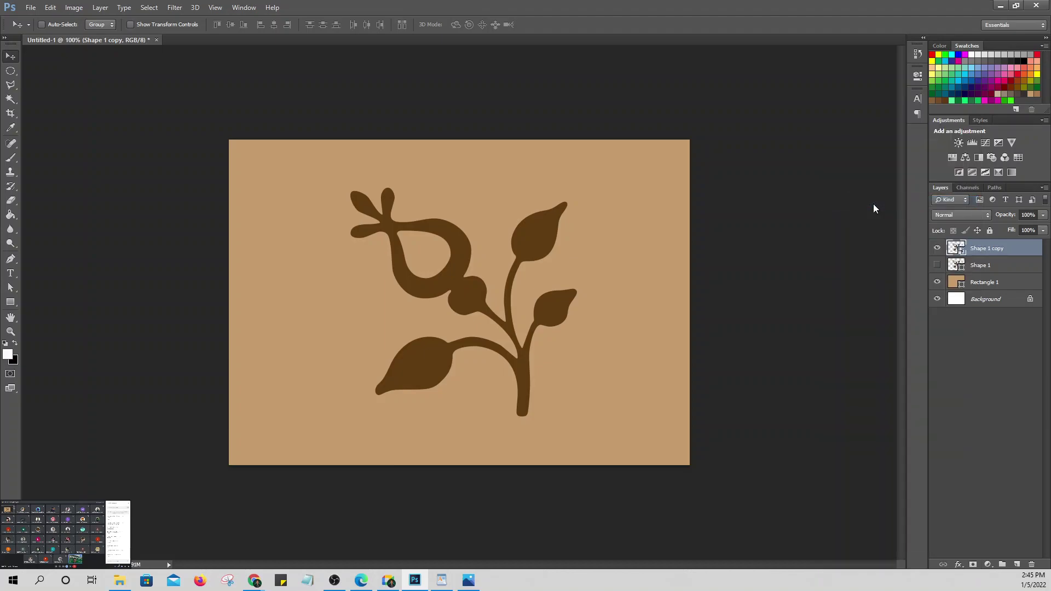
Step: Enlarge the flower copy to about 109% with Free Transform and move it up slightly to centre it on the canvas
key(ctrl+t)
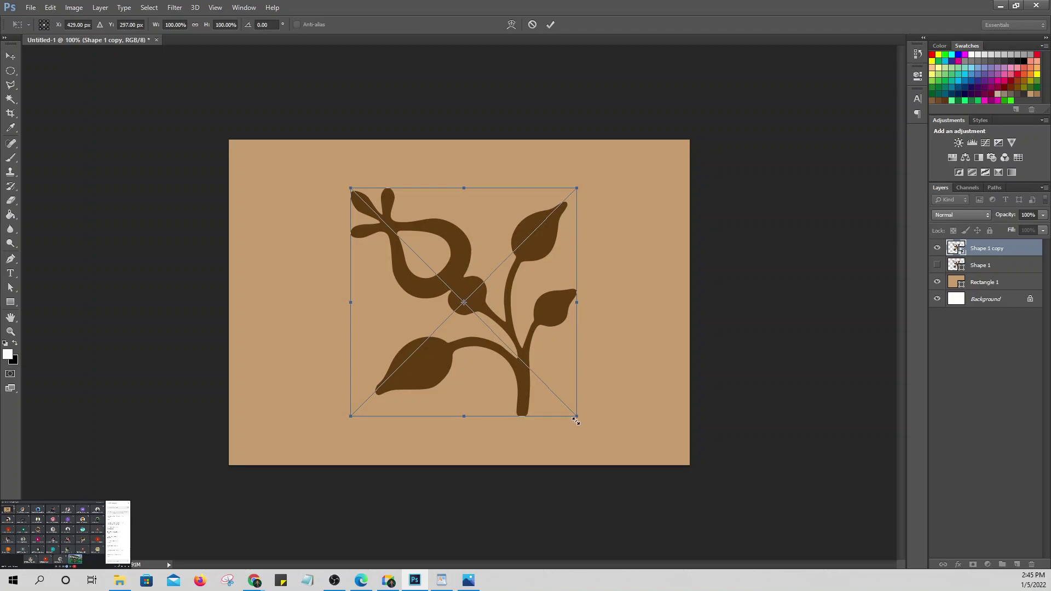
drag(576, 420, 597, 441)
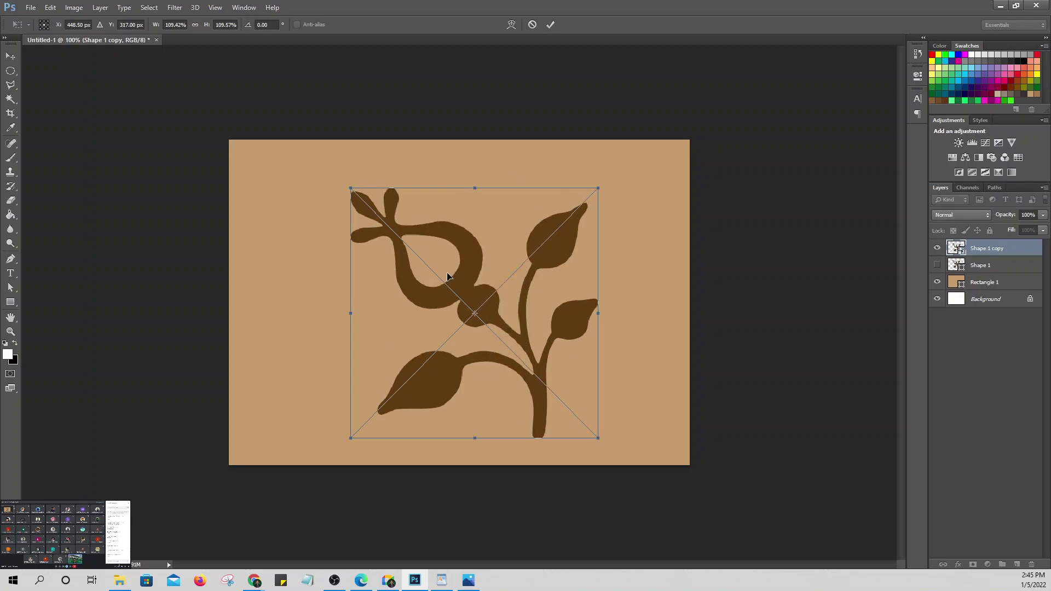
drag(448, 277, 445, 261)
key(Return)
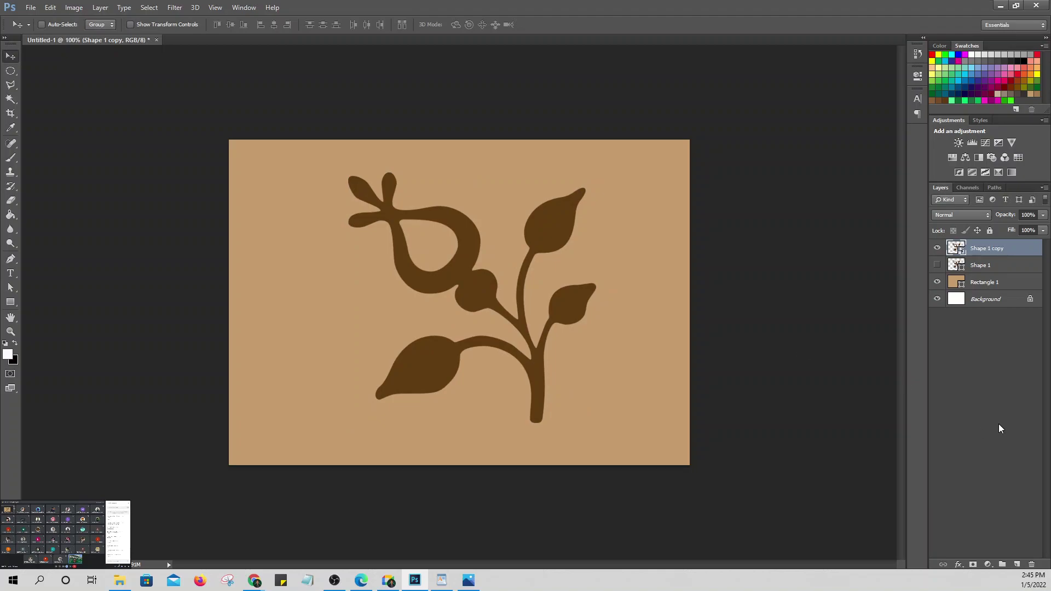
Step: Add a Drop Shadow to the flower copy with Use Global Light off and an angle of 60°
click(958, 565)
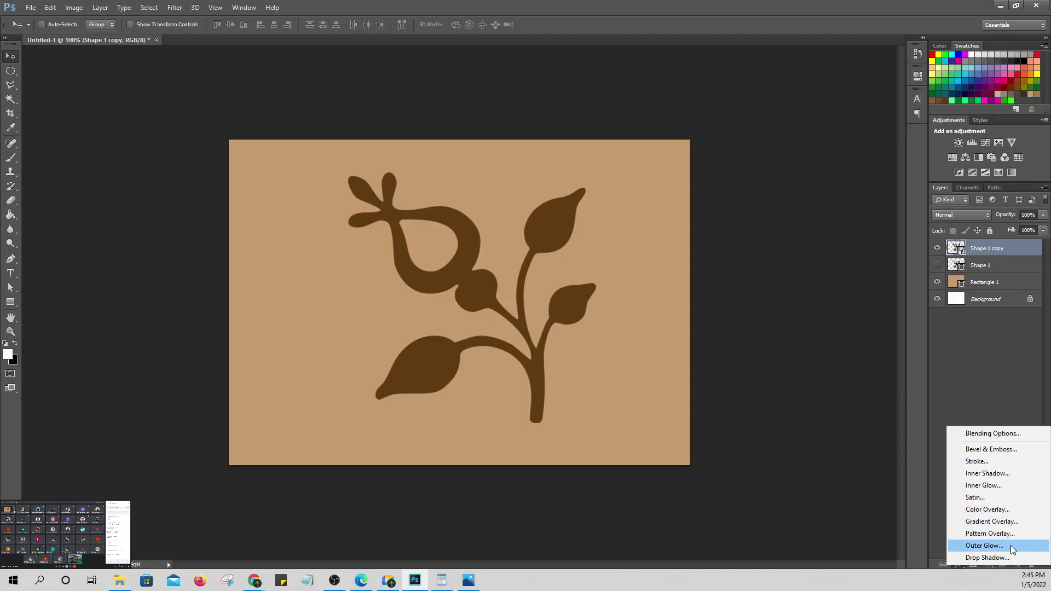
click(986, 559)
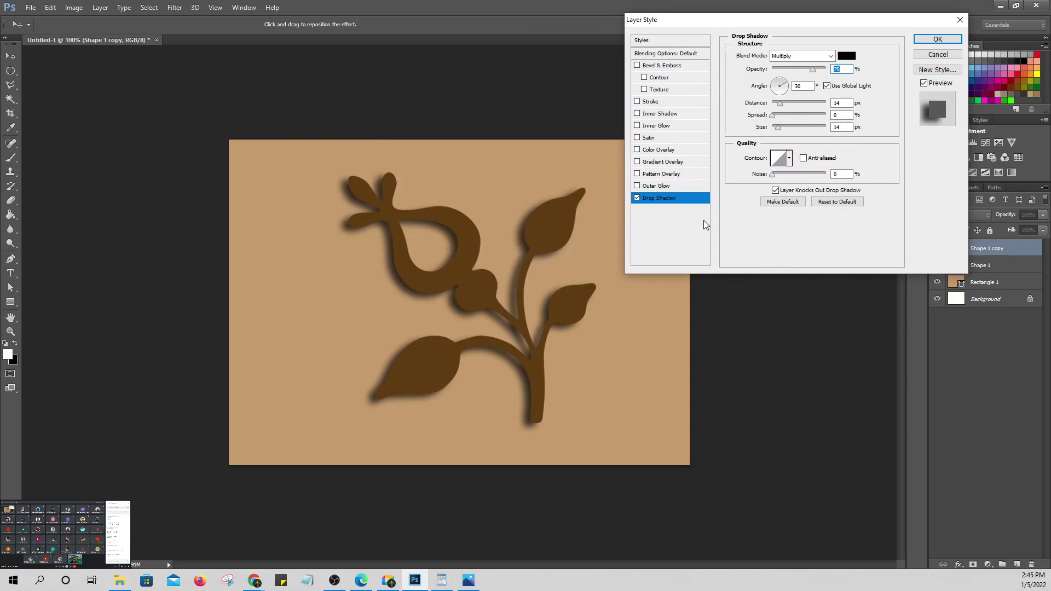
click(826, 86)
drag(780, 84, 785, 83)
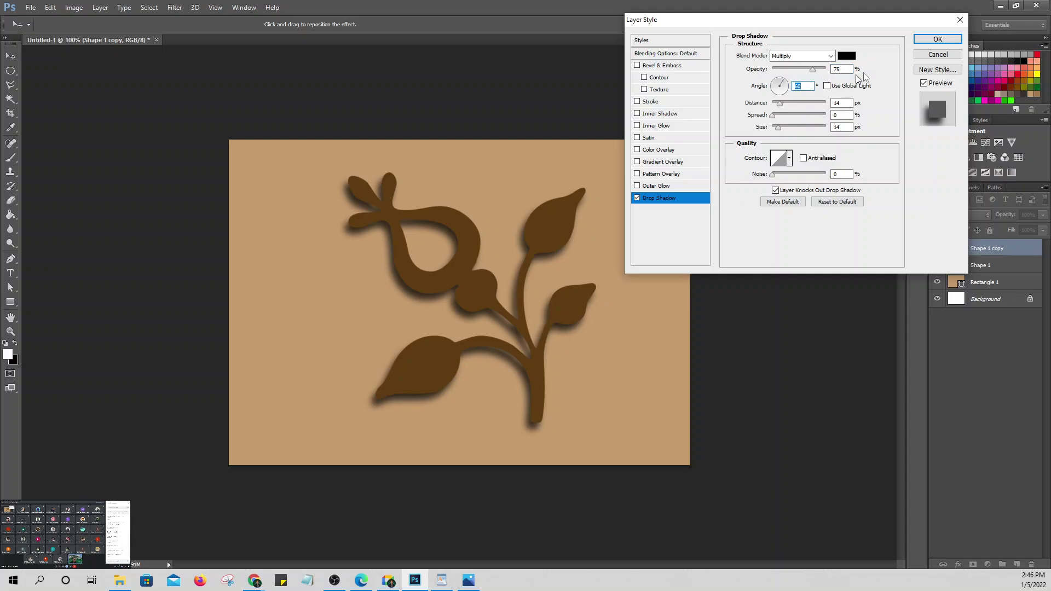
Step: Set the drop shadow colour to a medium brown, a76b31, based on the flower's own brown
click(851, 60)
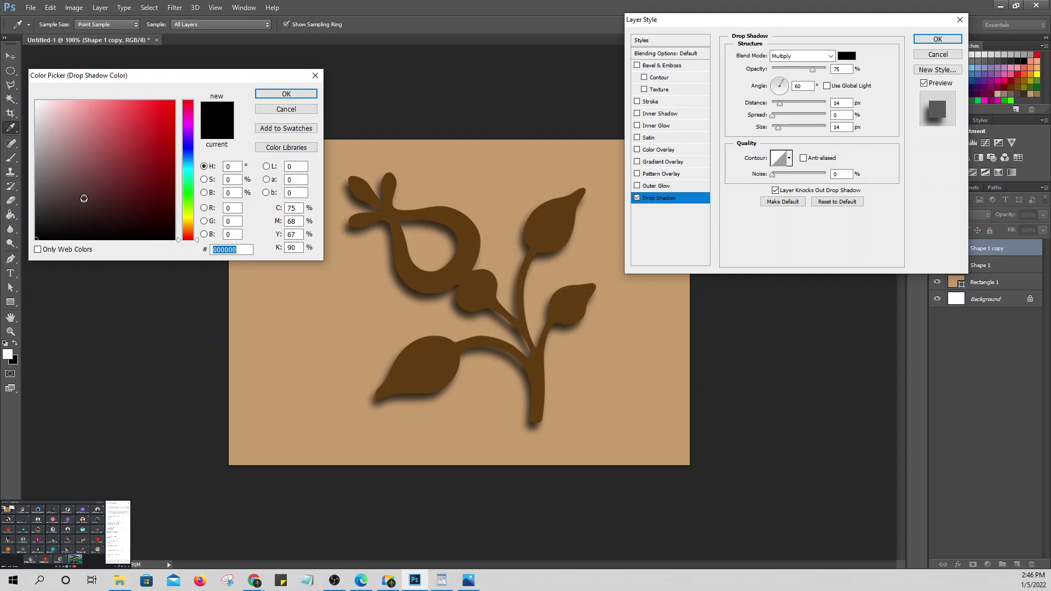
click(88, 203)
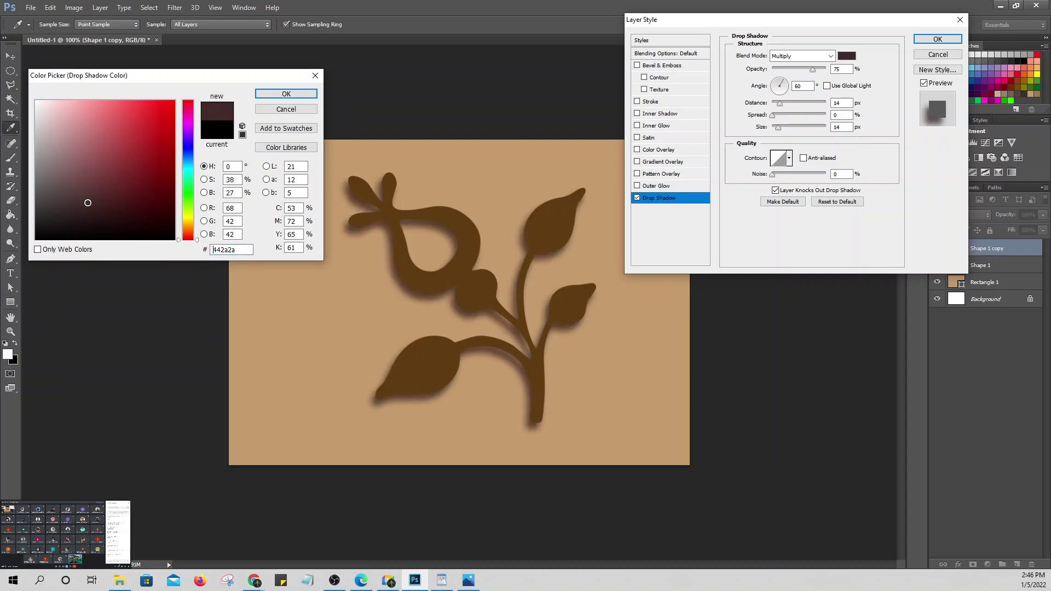
click(78, 202)
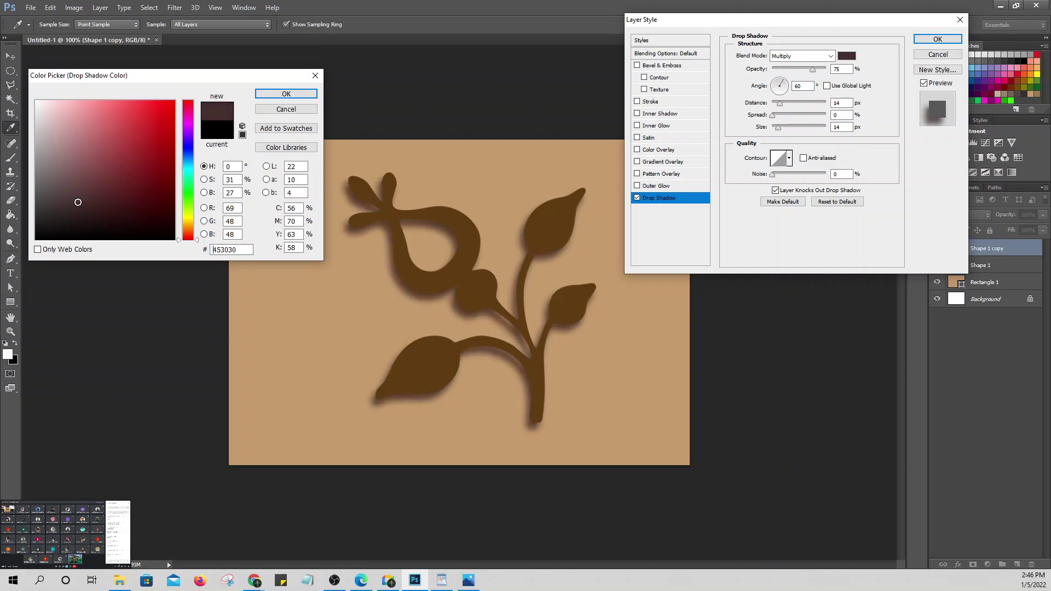
click(436, 358)
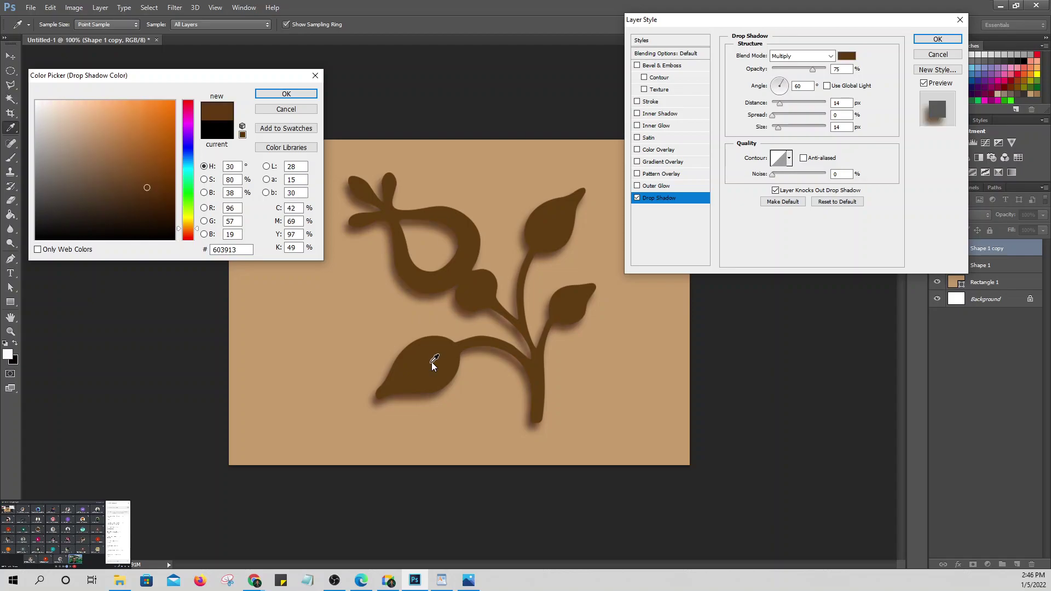
click(118, 168)
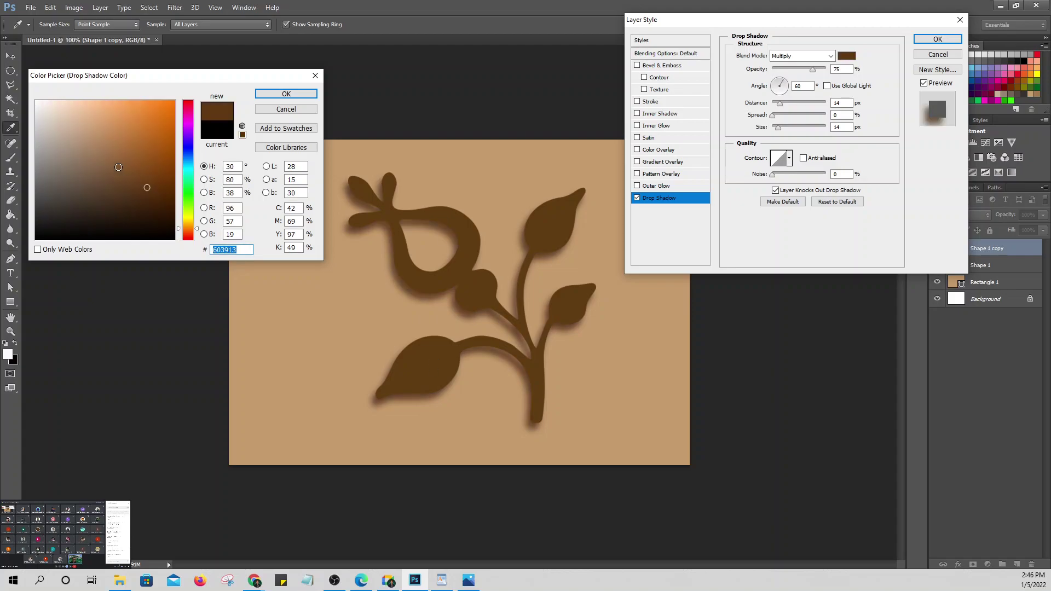
click(113, 157)
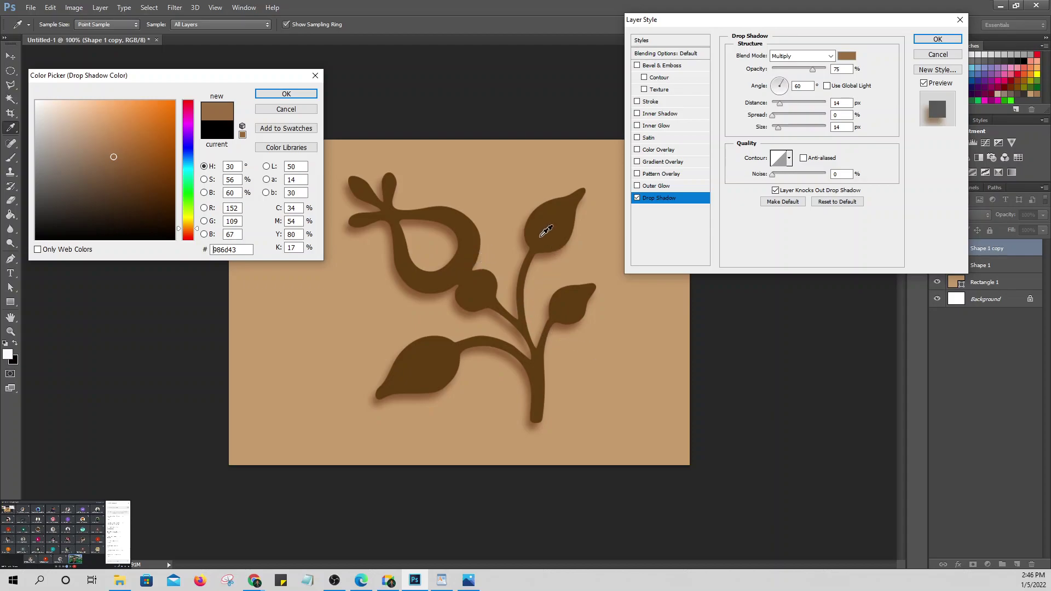
click(465, 262)
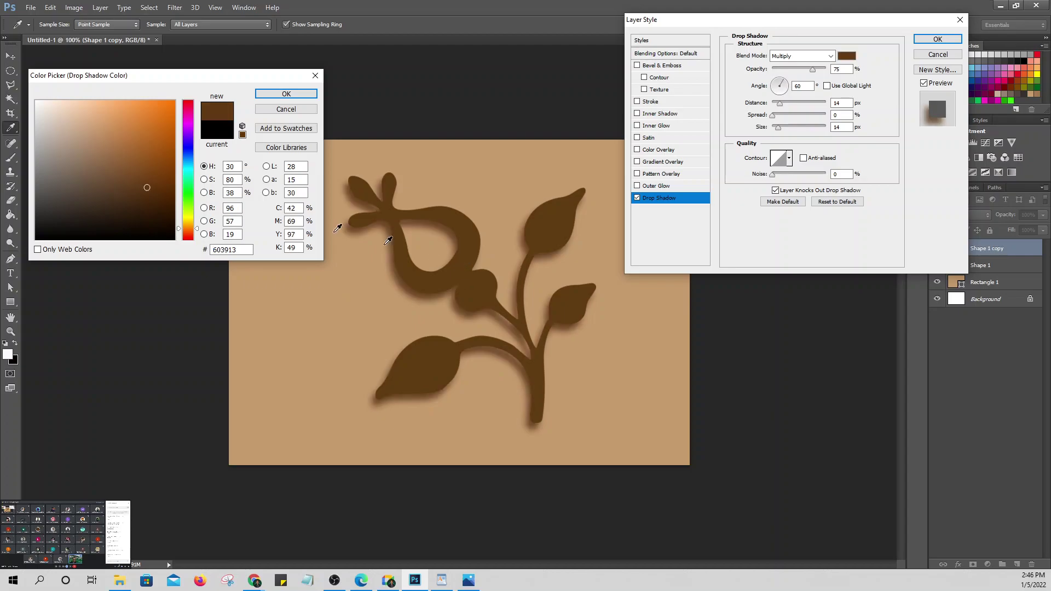
mouse_move(146, 175)
mouse_down()
mouse_move(116, 165)
mouse_move(138, 122)
mouse_move(133, 149)
mouse_up()
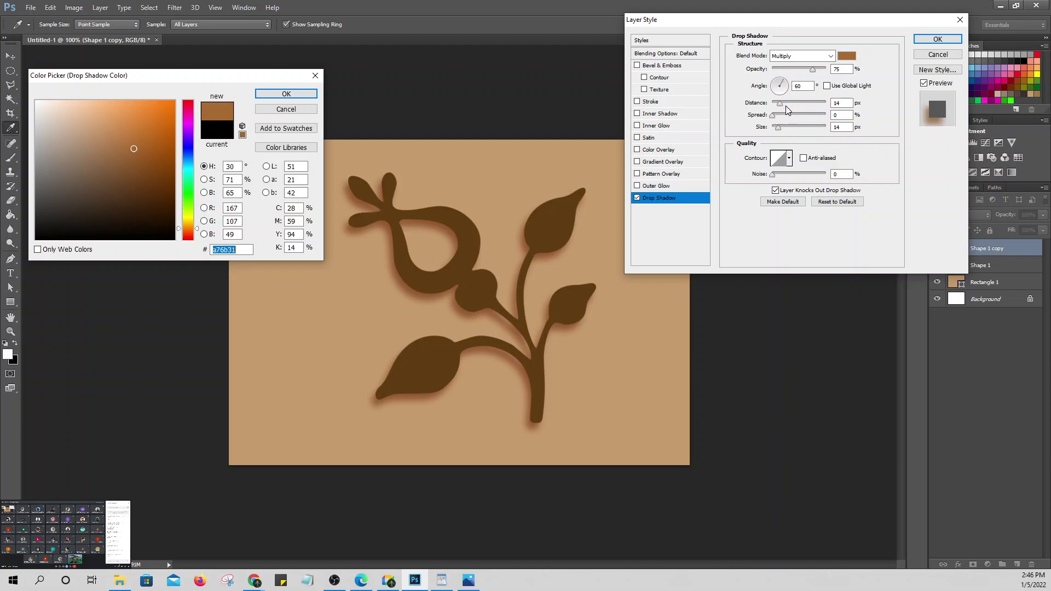
click(291, 96)
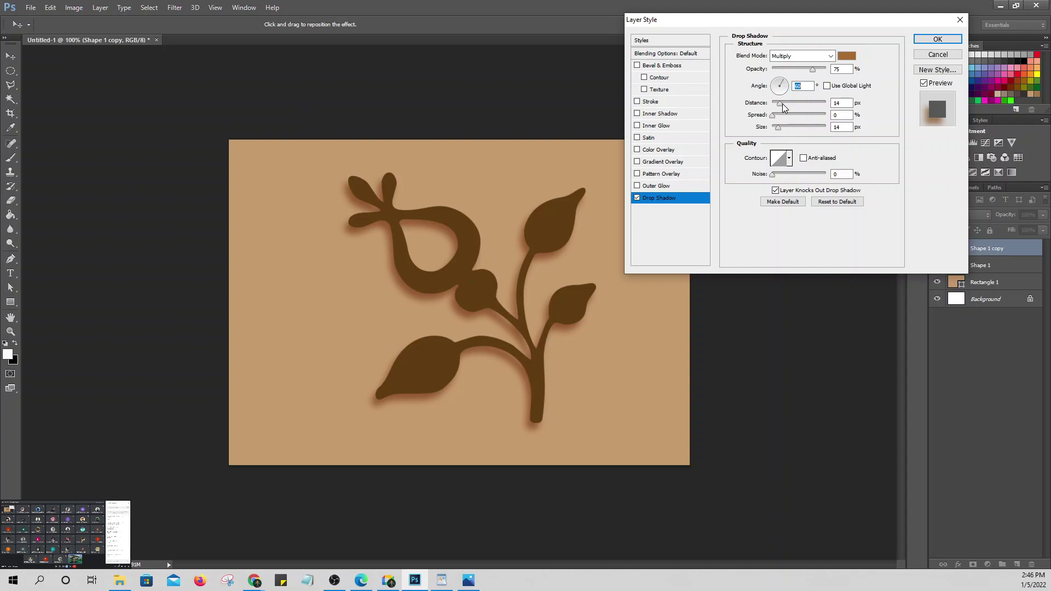
Step: Set the drop shadow's distance to 19 px, spread to 13%, size to 21 px and opacity to about 93%, and apply it
drag(782, 104, 782, 132)
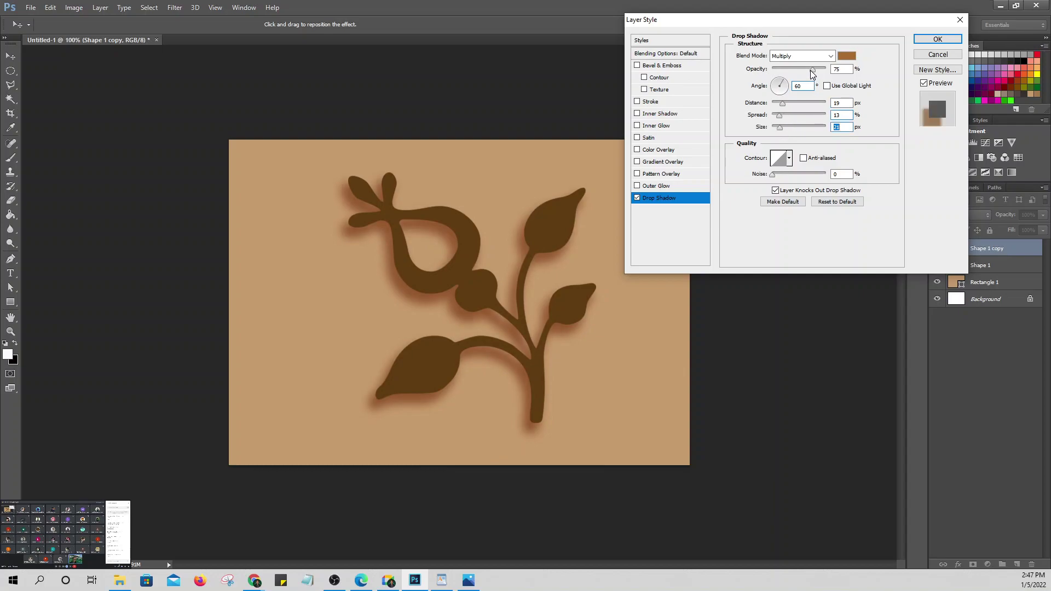
mouse_move(812, 70)
mouse_down()
mouse_move(803, 73)
mouse_move(823, 70)
mouse_up()
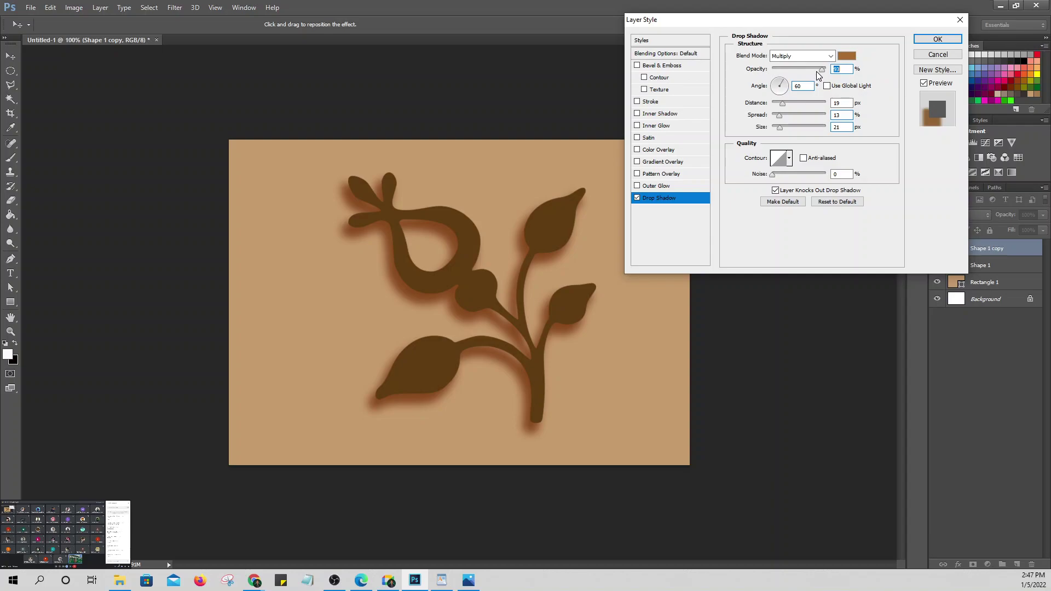
click(935, 39)
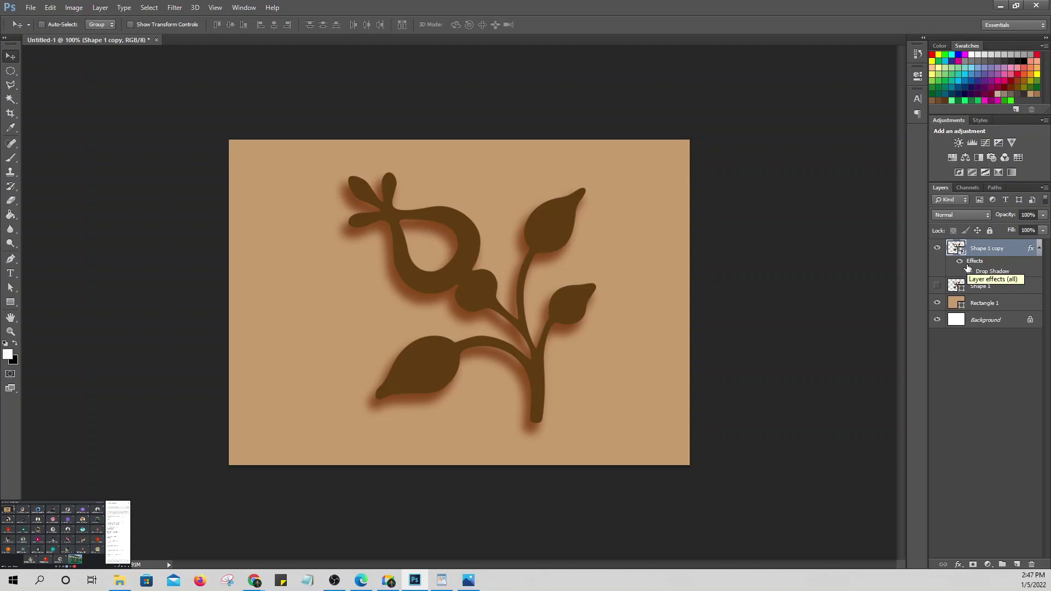
Step: Add Bevel & Emboss with Contour to the flower copy, using the Pillow Emboss style
click(960, 566)
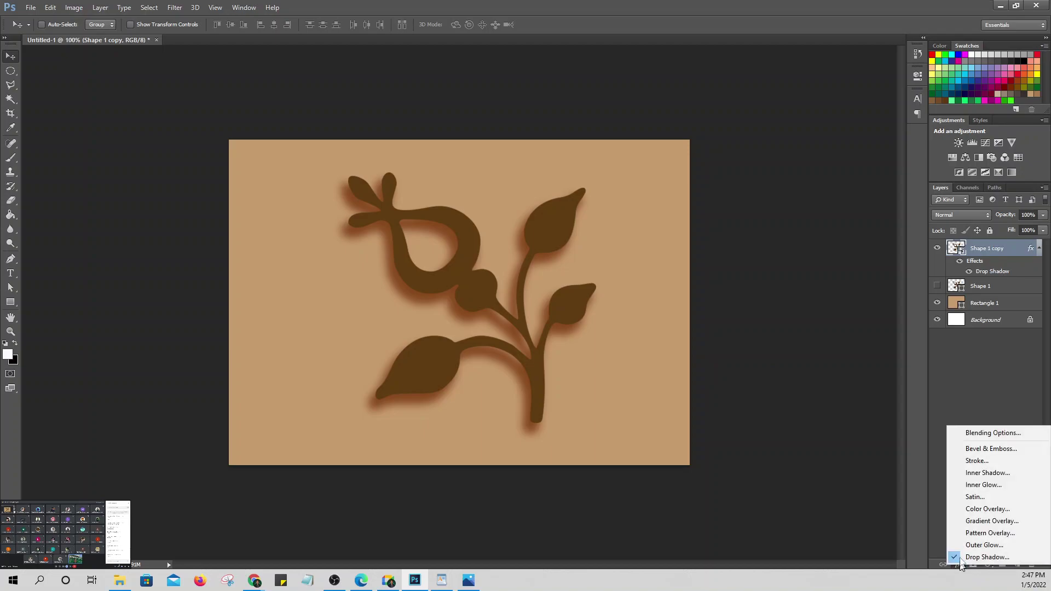
click(992, 450)
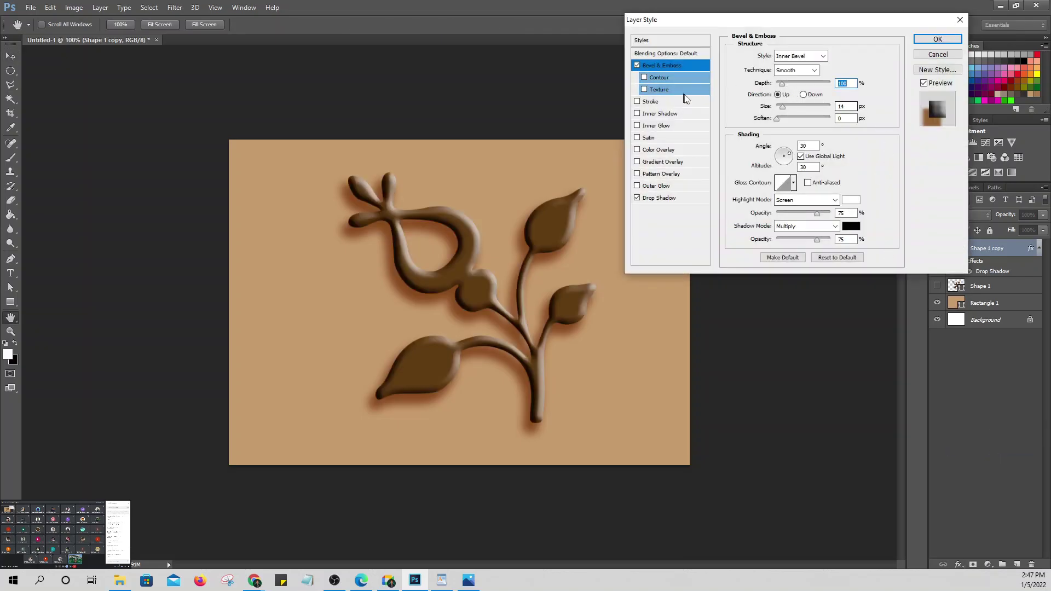
click(646, 77)
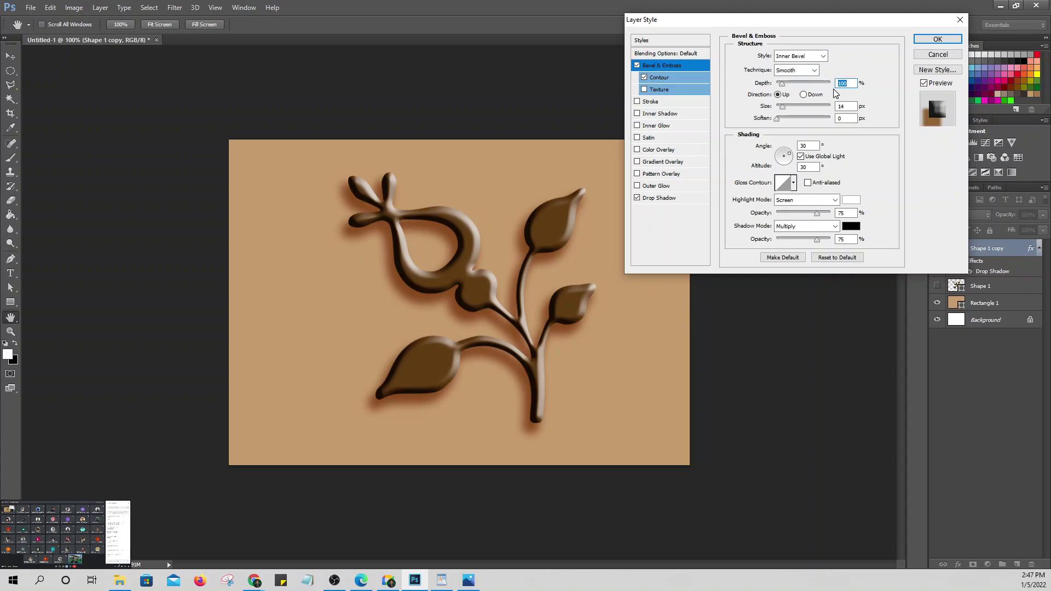
click(800, 56)
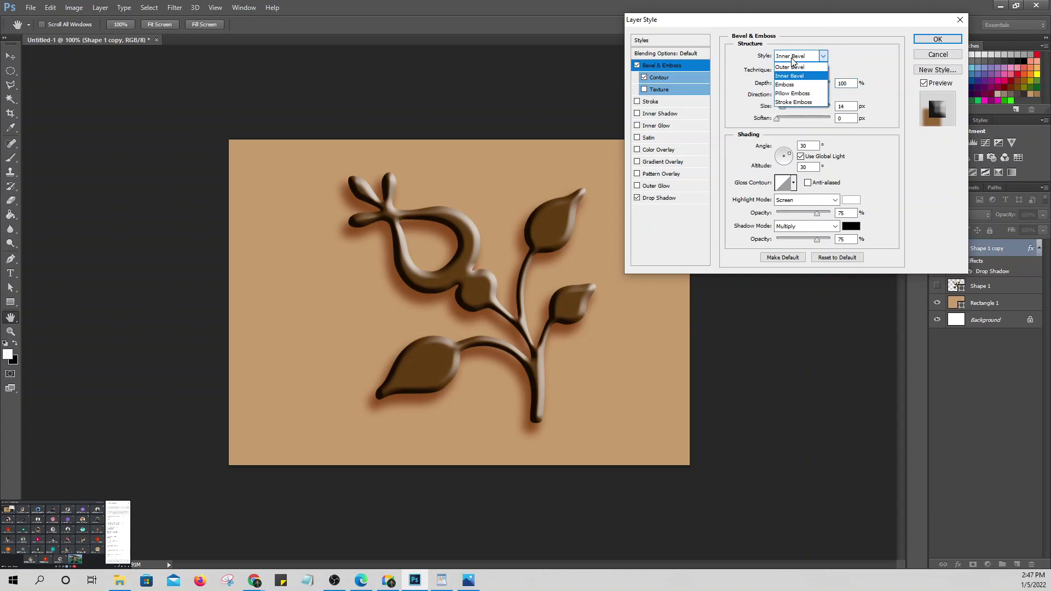
click(796, 94)
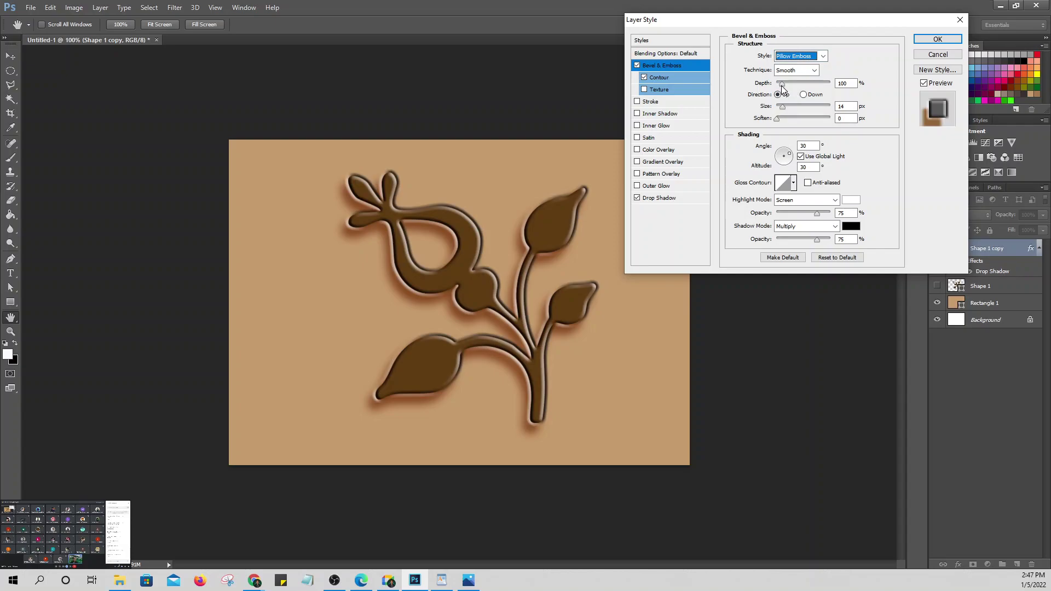
Step: Set the emboss depth to 52% and size to 5 px, soften it slightly, and apply the layer style
drag(783, 87, 781, 91)
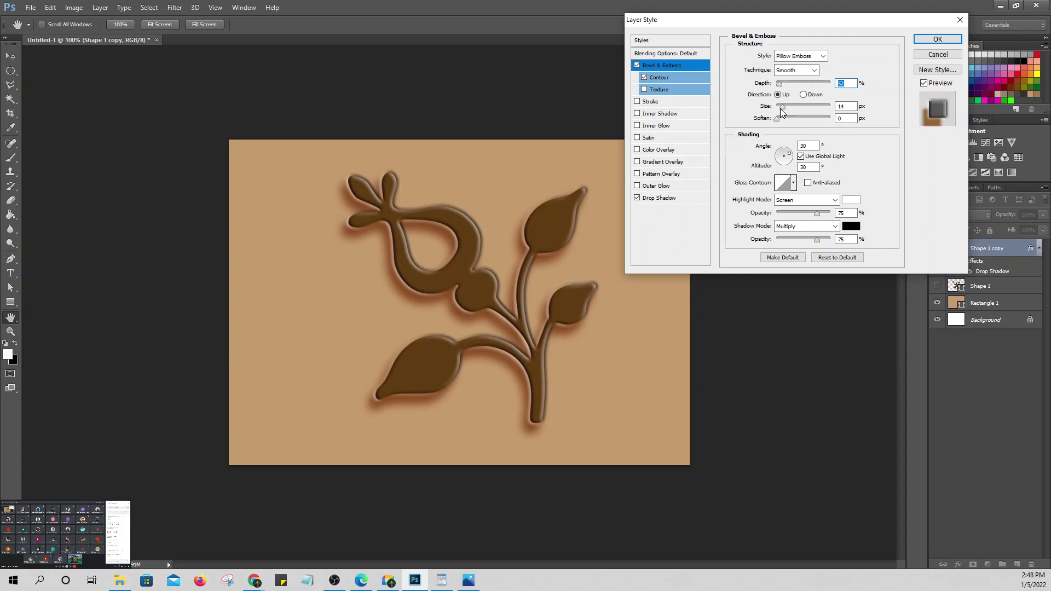
click(842, 106)
text(5)
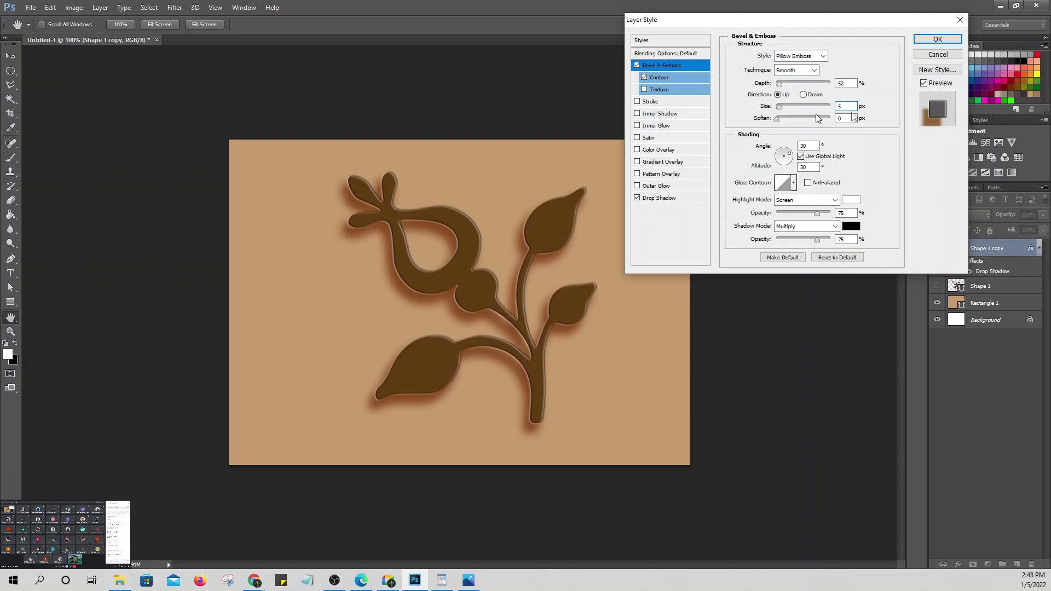
key(ctrl+a)
drag(776, 121, 780, 121)
click(937, 39)
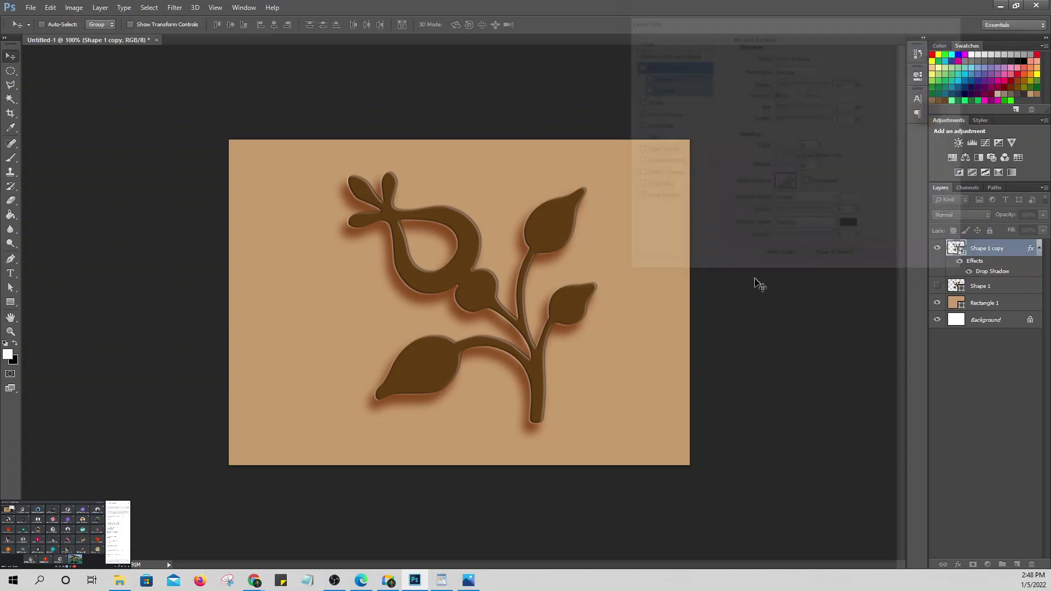
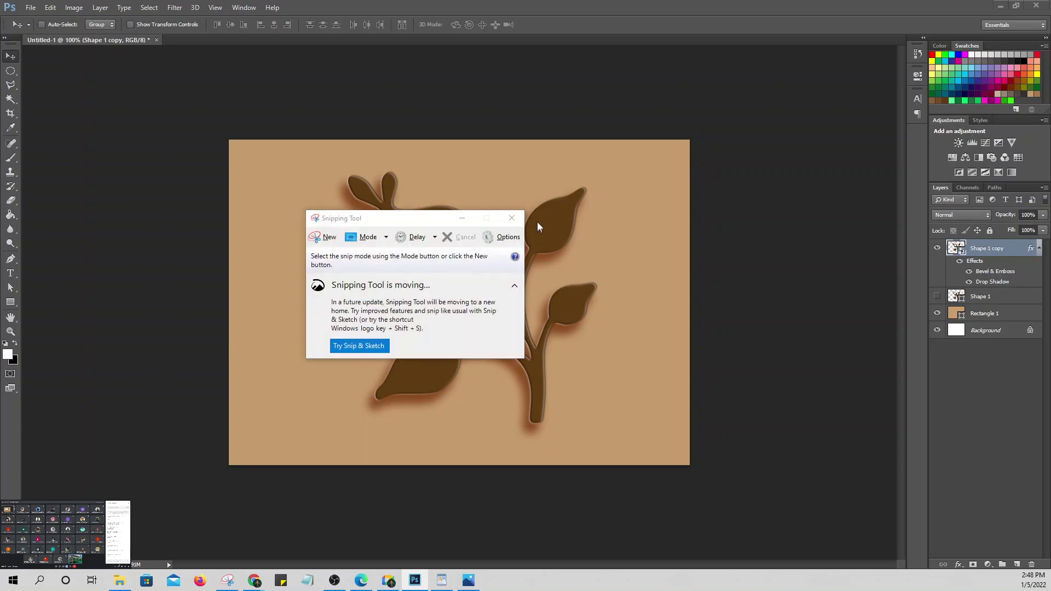
click(513, 219)
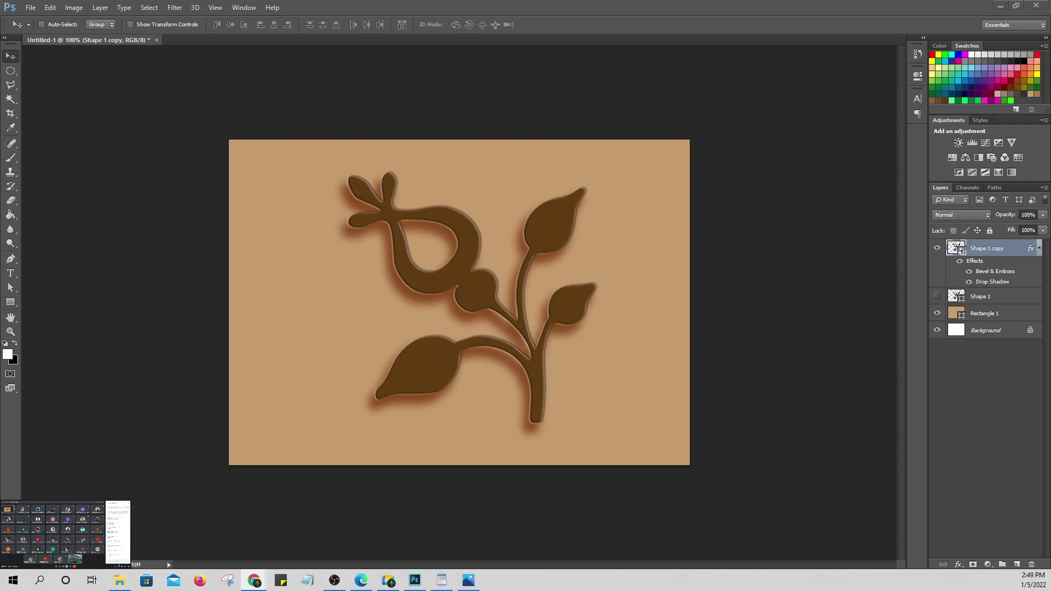
key(alt+Tab)
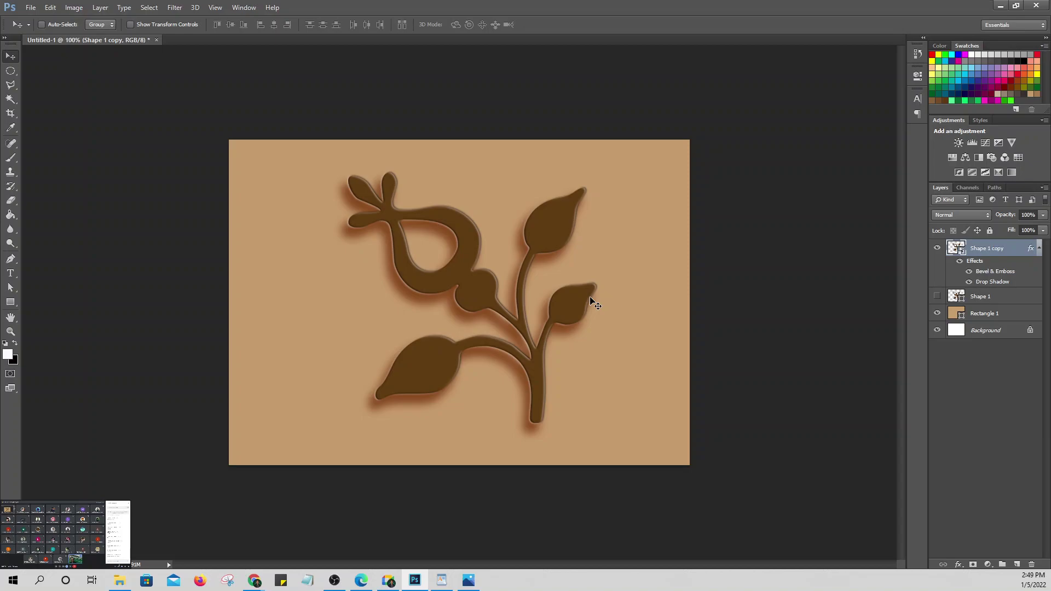
right_click(981, 250)
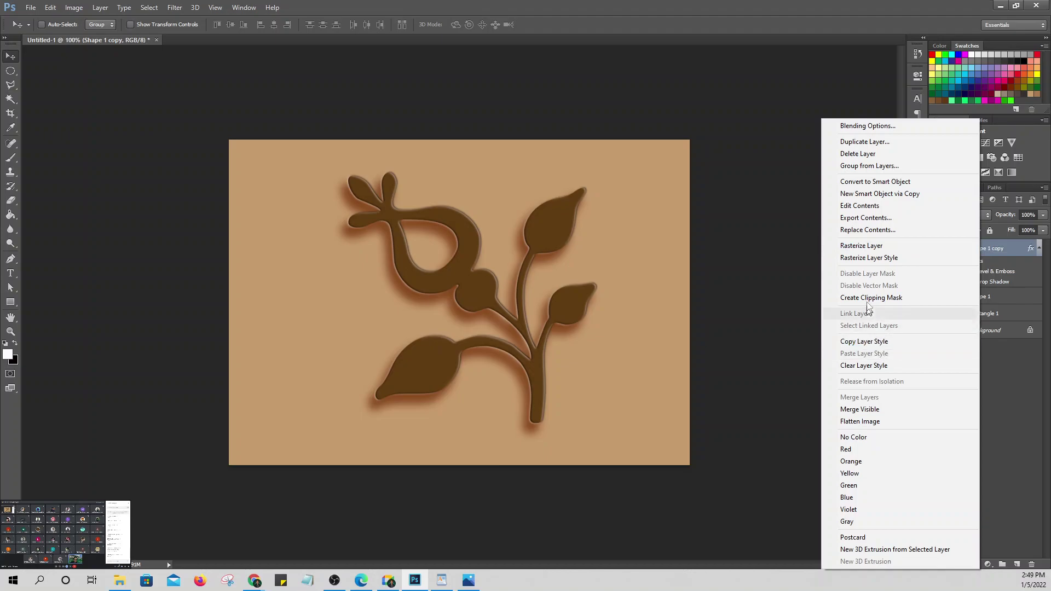
click(805, 295)
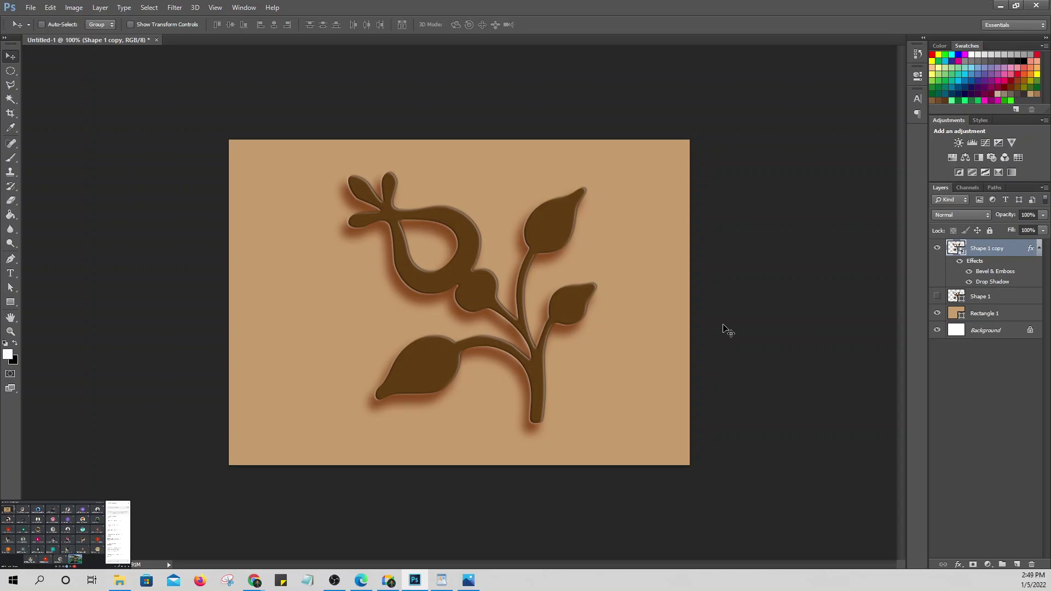
Step: Duplicate the styled Shape 1 copy flower layer and clear the layer style from the duplicate
key(ctrl+j)
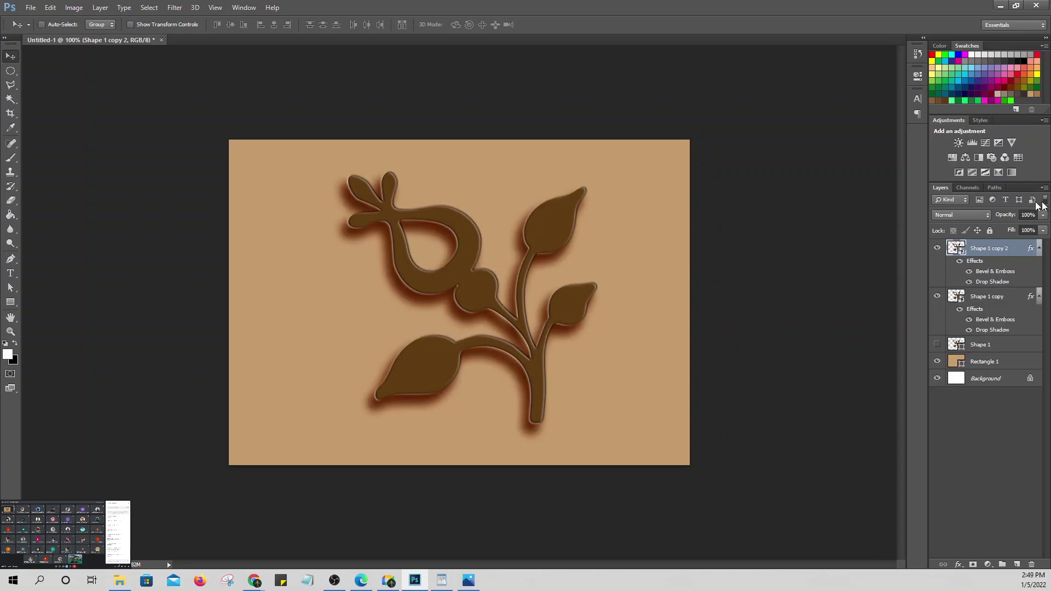
right_click(981, 249)
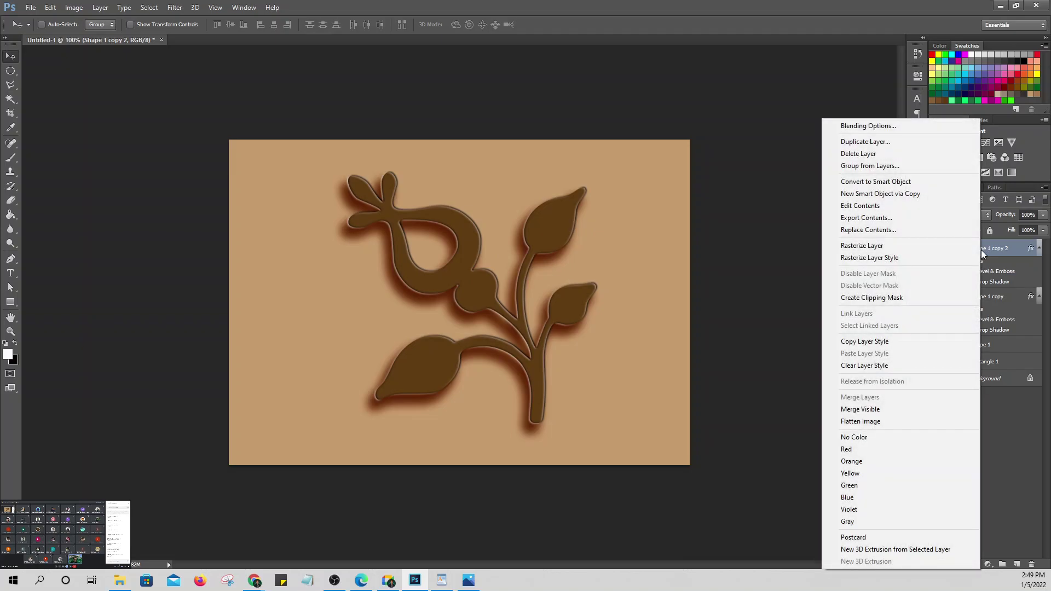
click(868, 367)
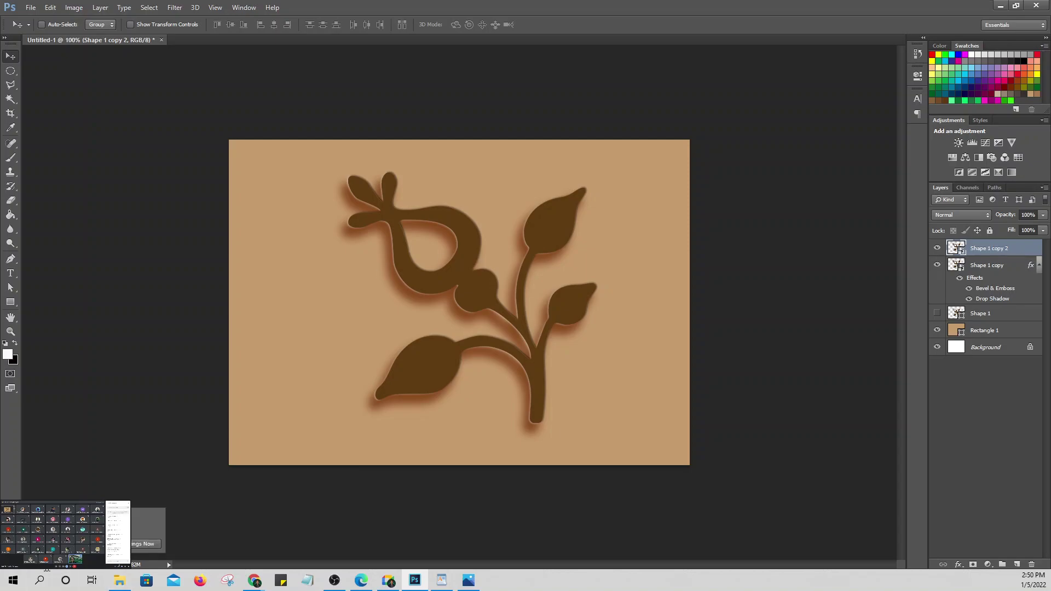
Step: Switch the document status read-out to Efficiency and return it to Document Sizes
right_click(36, 568)
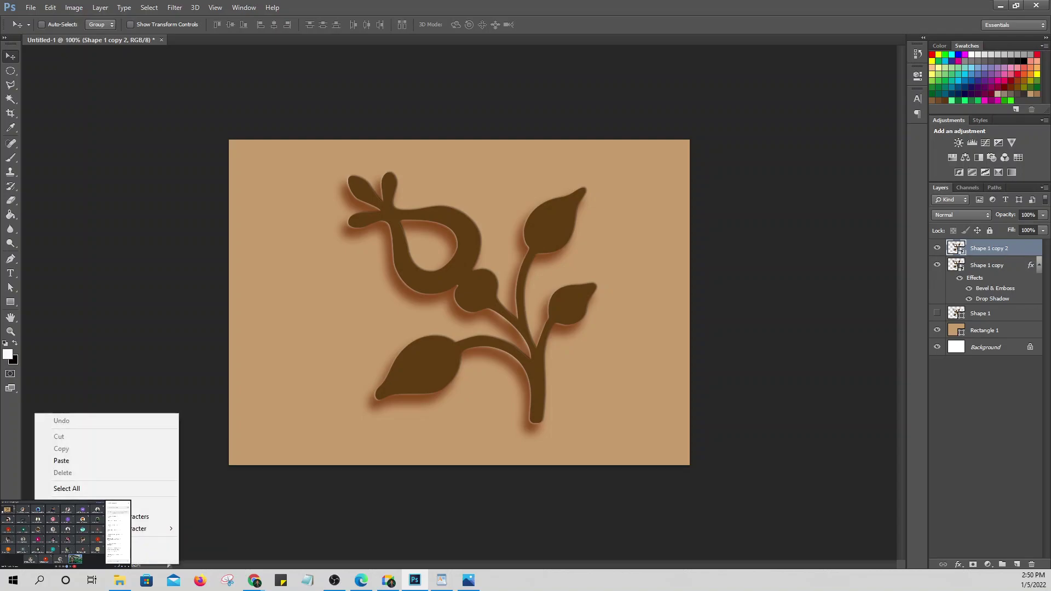
key(Escape)
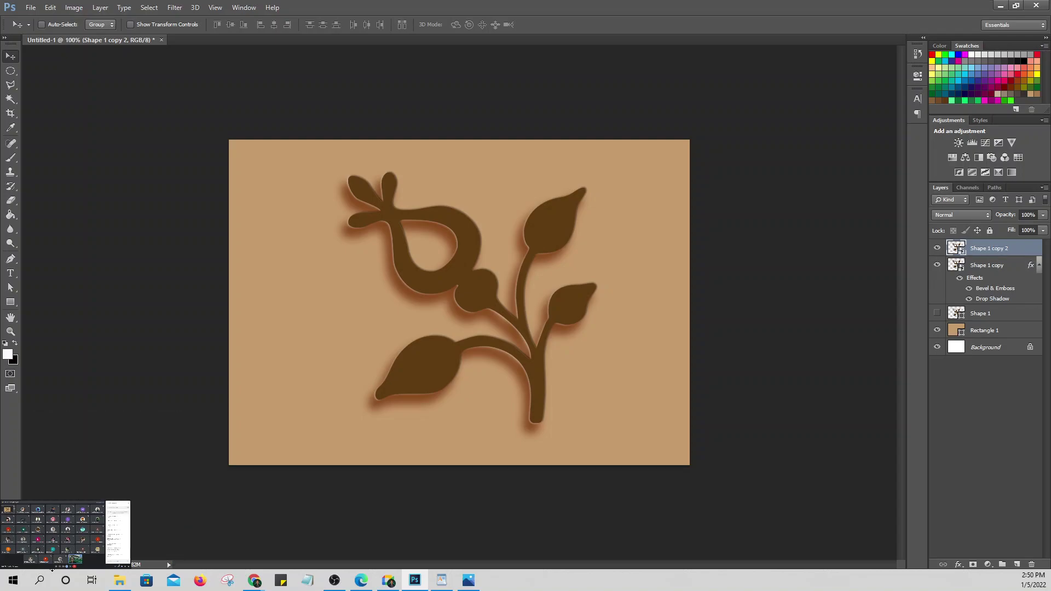
click(169, 565)
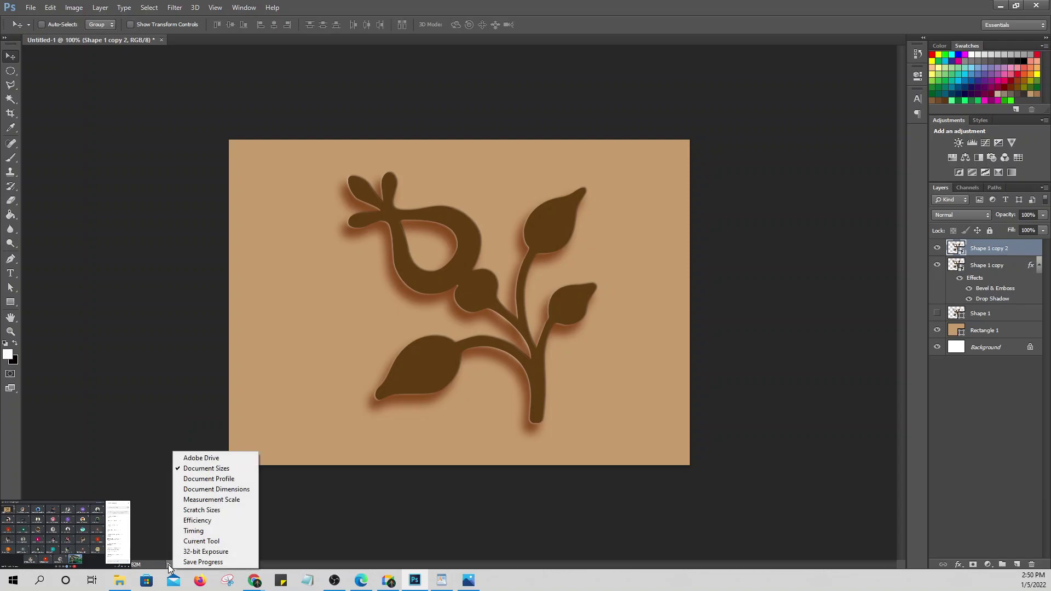
click(192, 522)
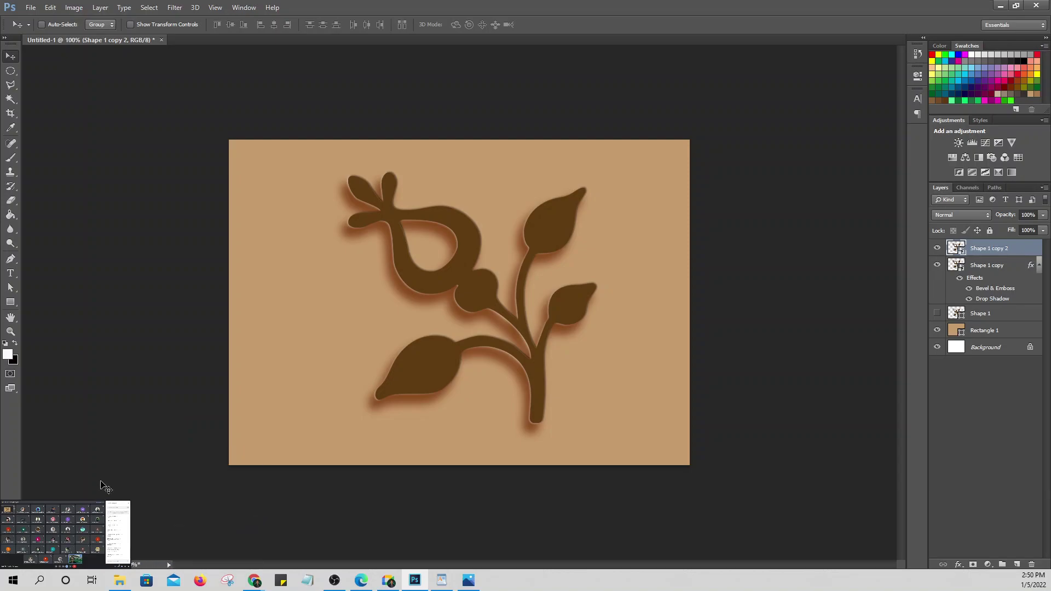
click(169, 565)
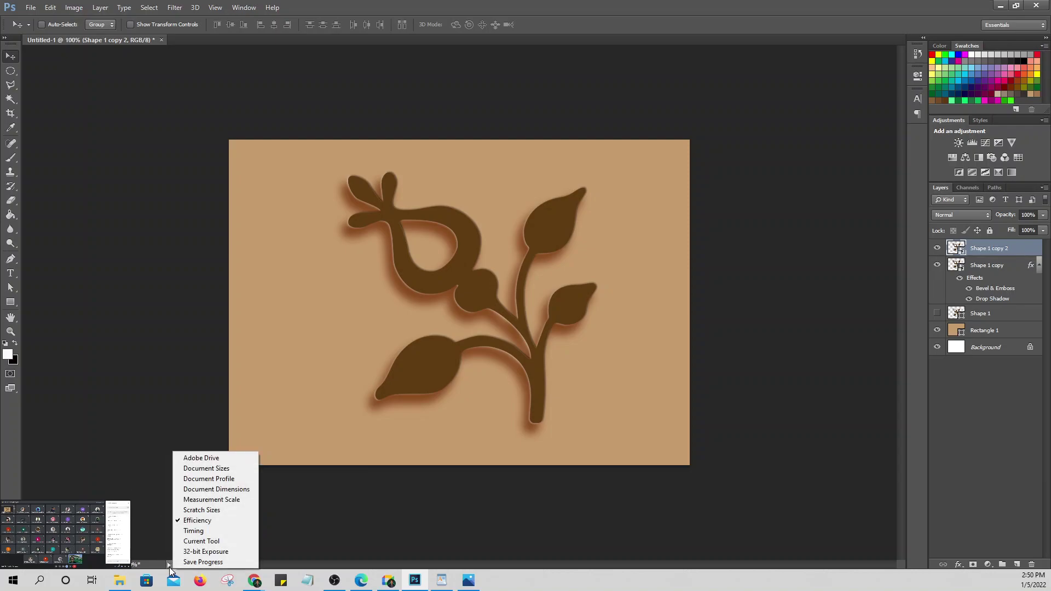
click(148, 534)
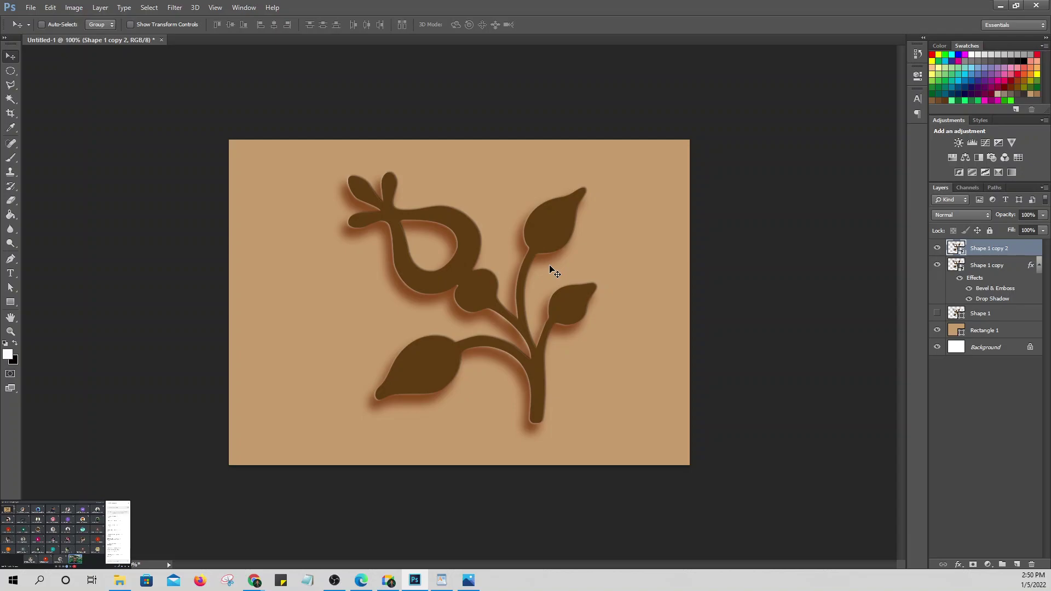
click(169, 565)
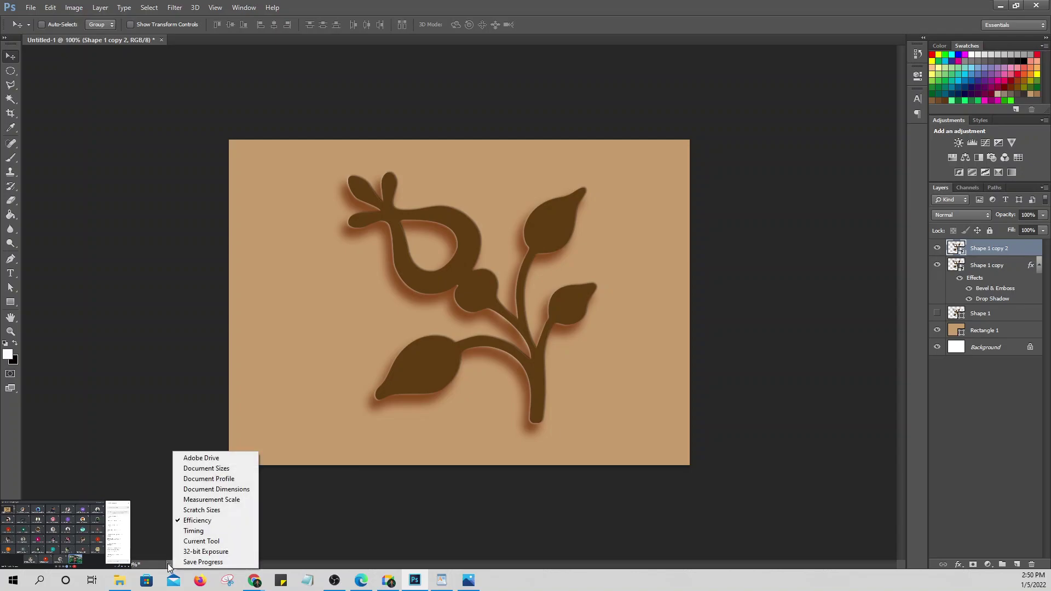
click(198, 468)
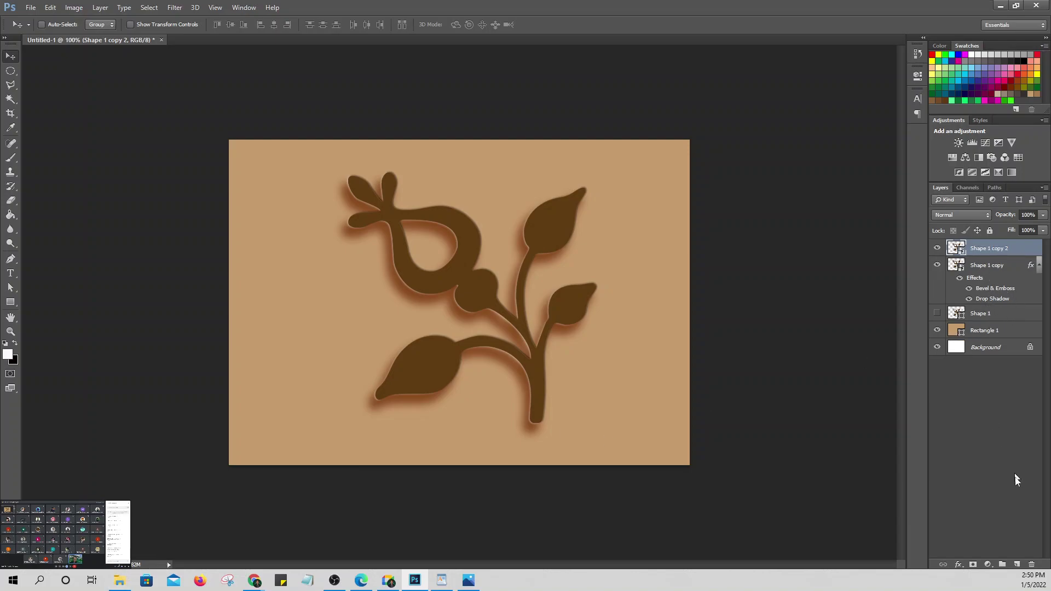
Step: Delete the unstyled flower duplicate, and make and discard another duplicate of the styled flower layer
click(1032, 565)
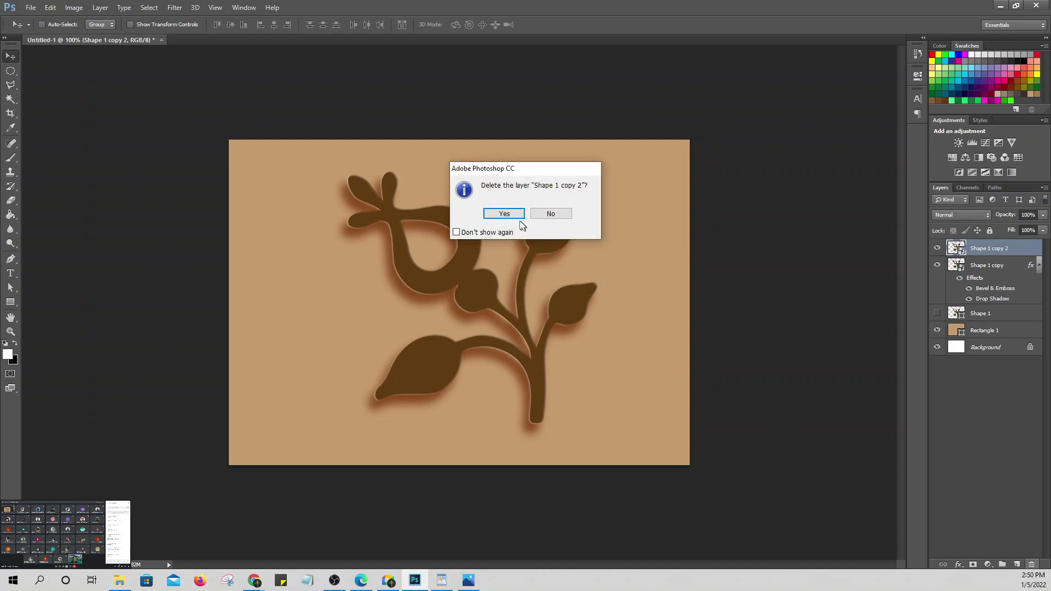
click(507, 215)
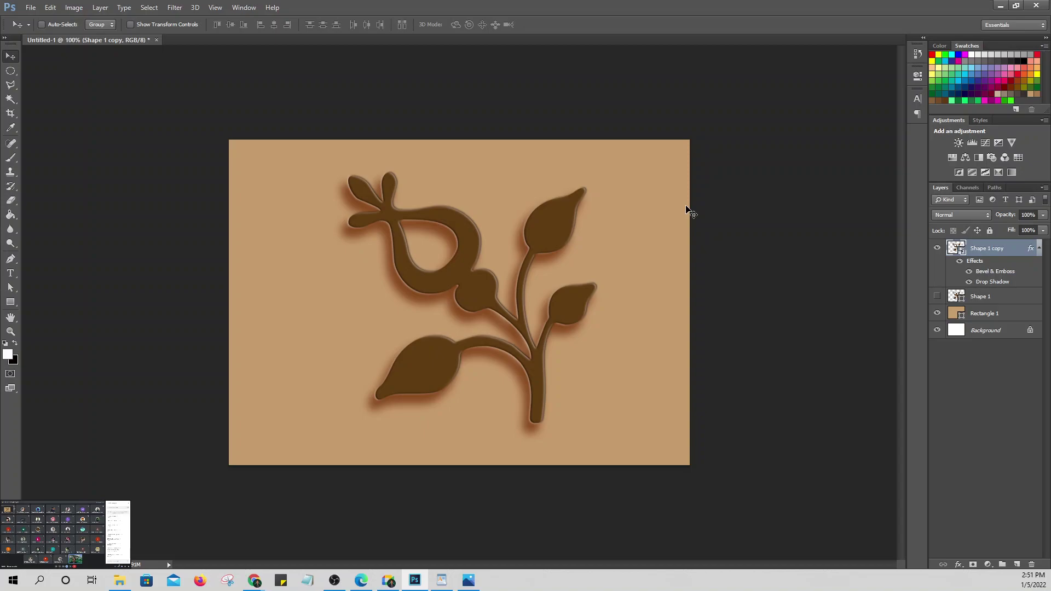
key(ctrl+j)
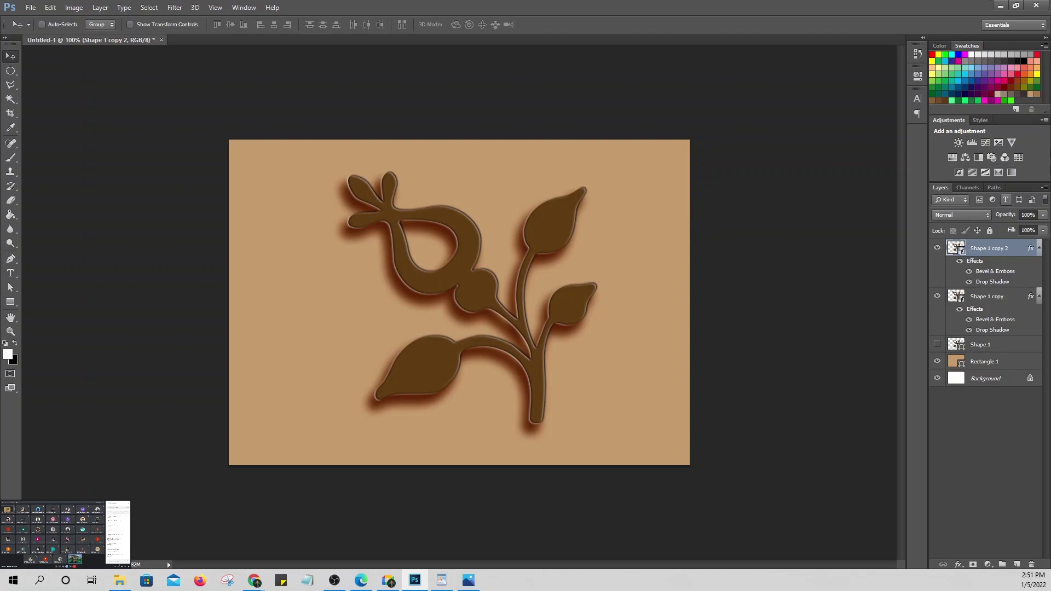
drag(989, 249, 1032, 564)
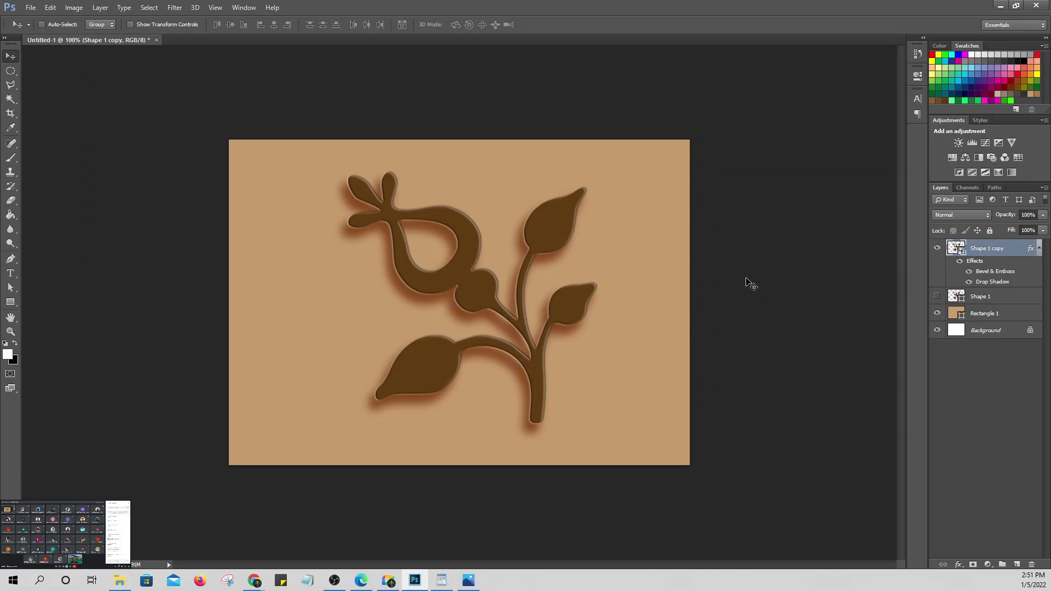
Step: Convert the bevel, emboss and drop shadow effects of Shape 1 copy into separate layers with Create Layers
right_click(1033, 250)
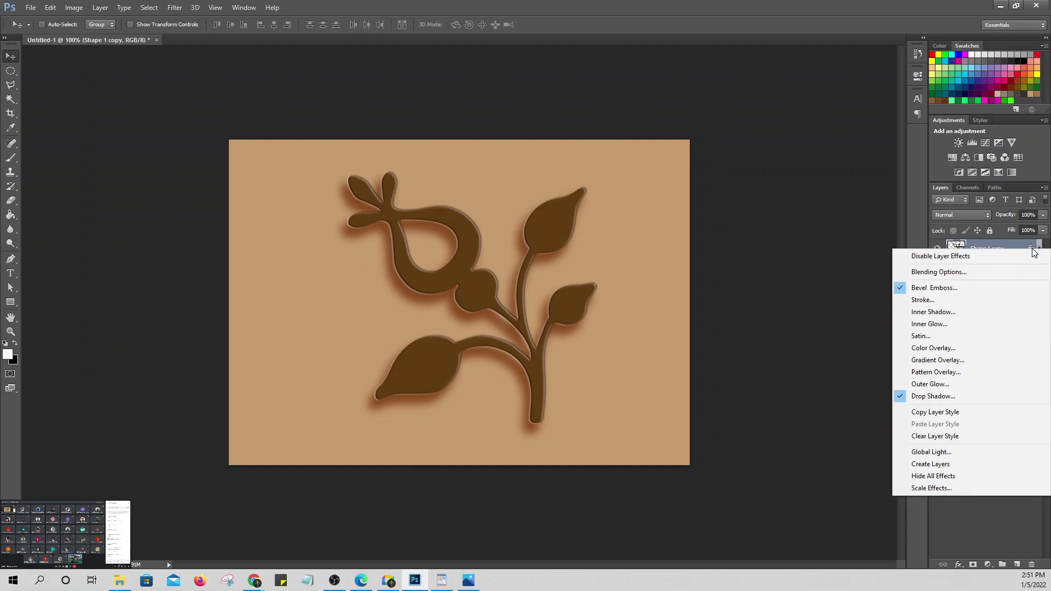
click(778, 304)
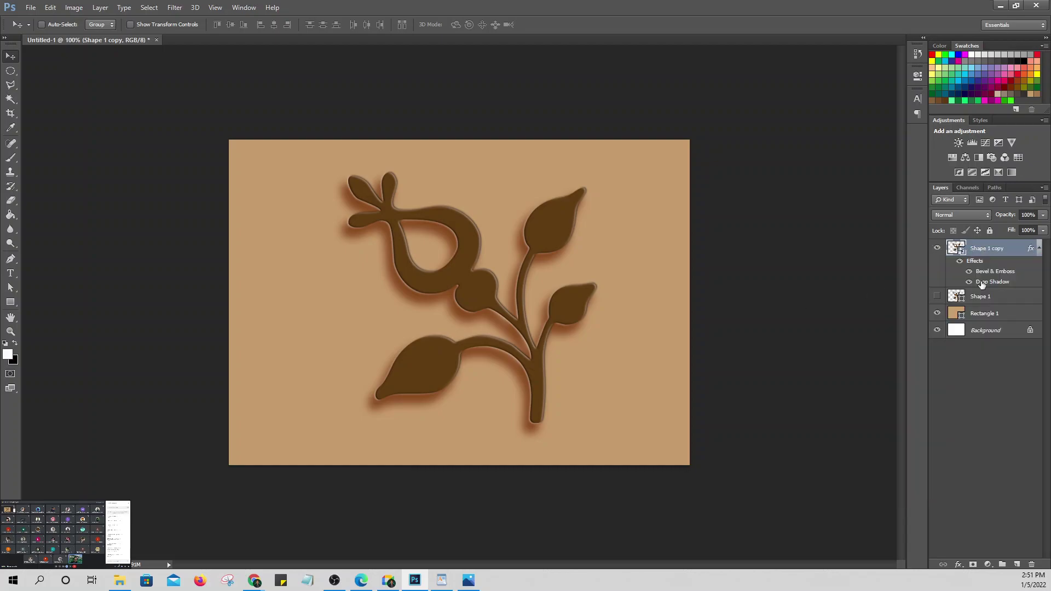
right_click(1032, 250)
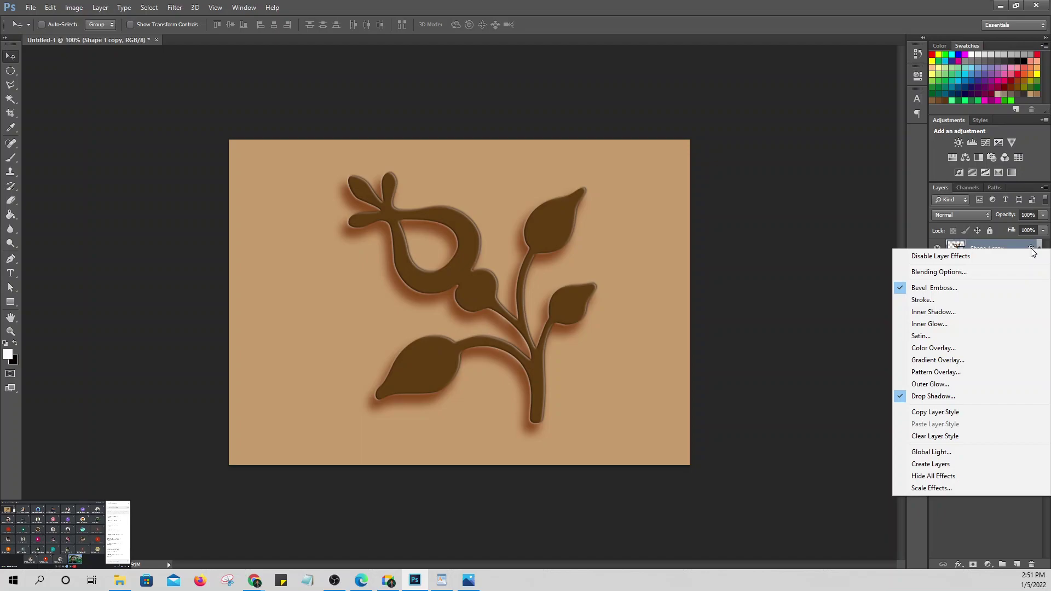
click(956, 464)
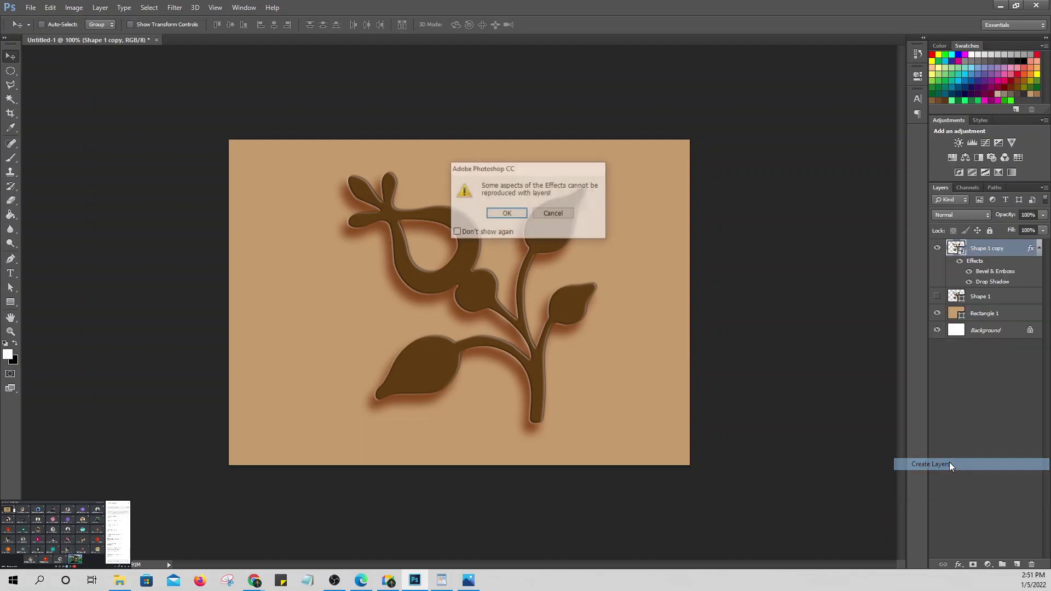
click(506, 214)
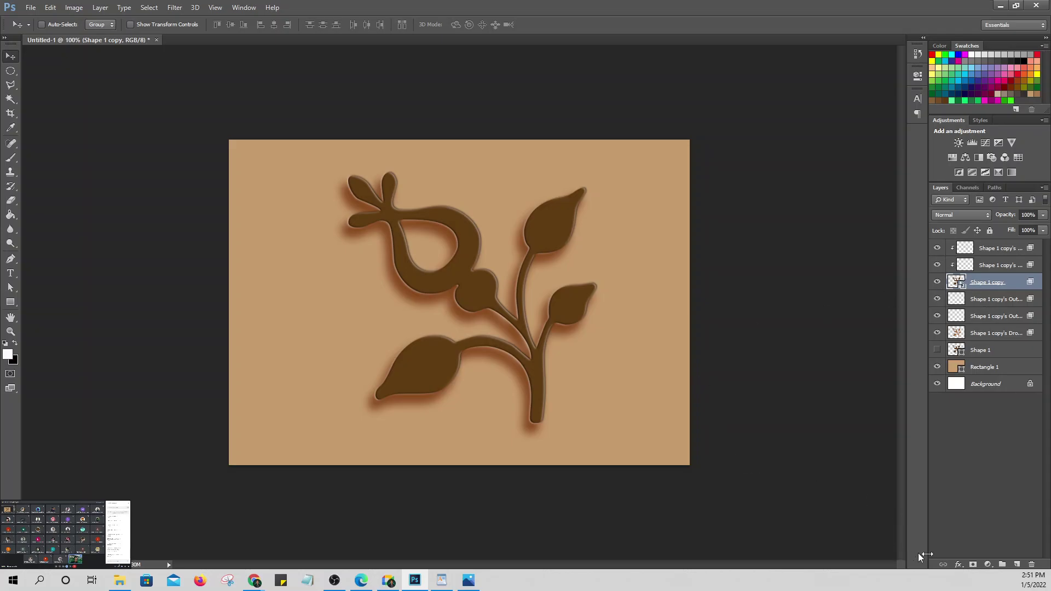
click(958, 565)
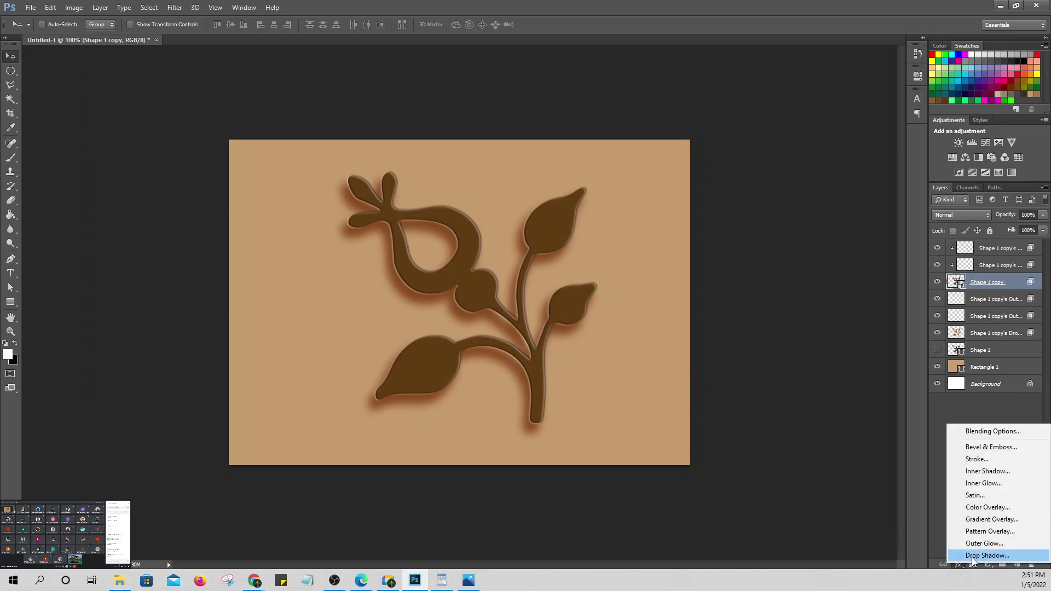
click(972, 556)
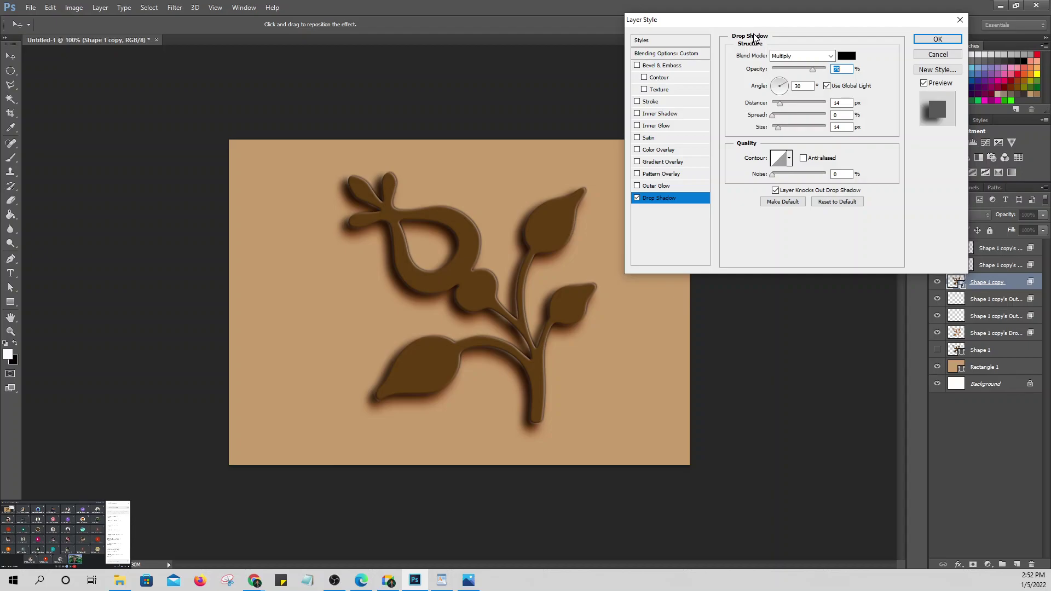
click(934, 57)
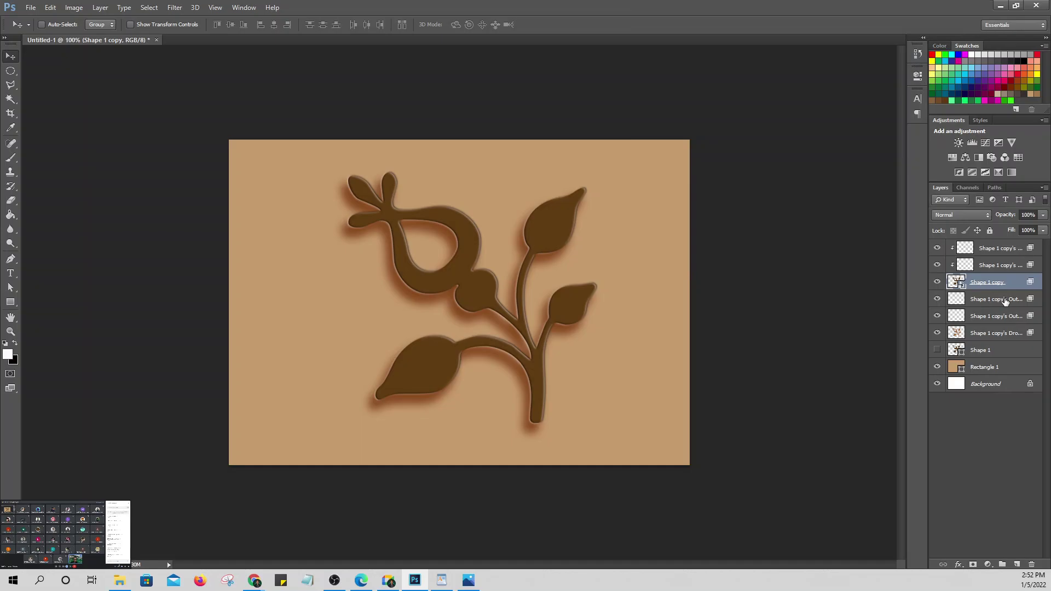
Step: Revert the document history to the last Delete Layer state, undoing Create Layers
click(918, 54)
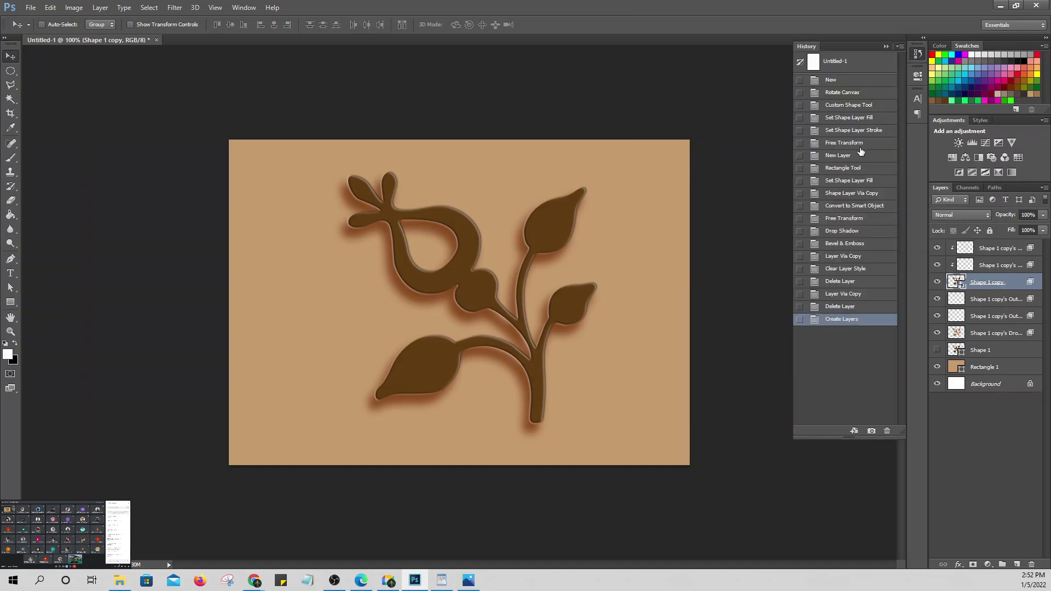
click(850, 307)
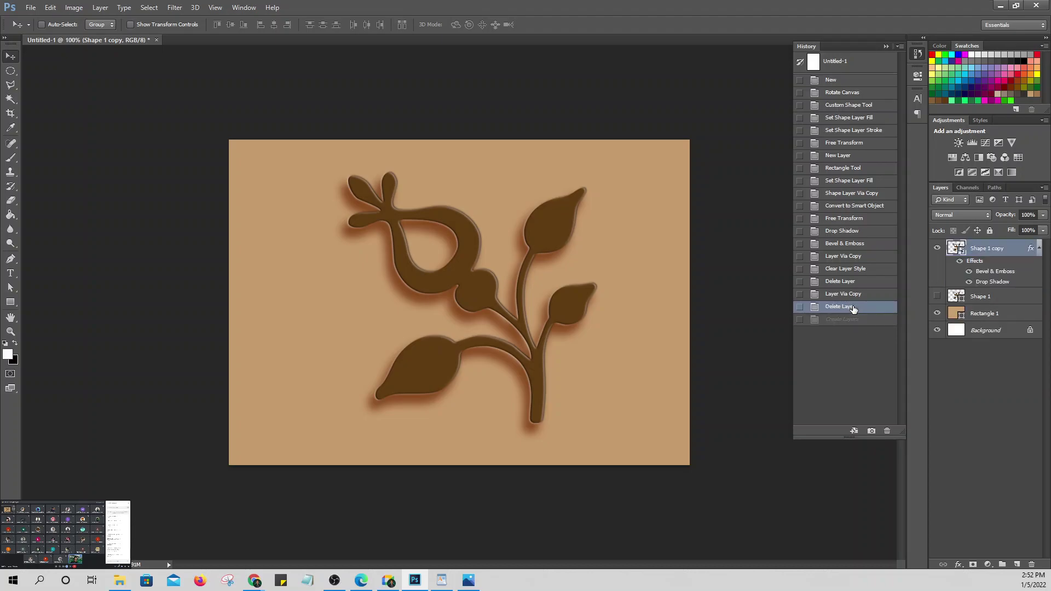
click(886, 46)
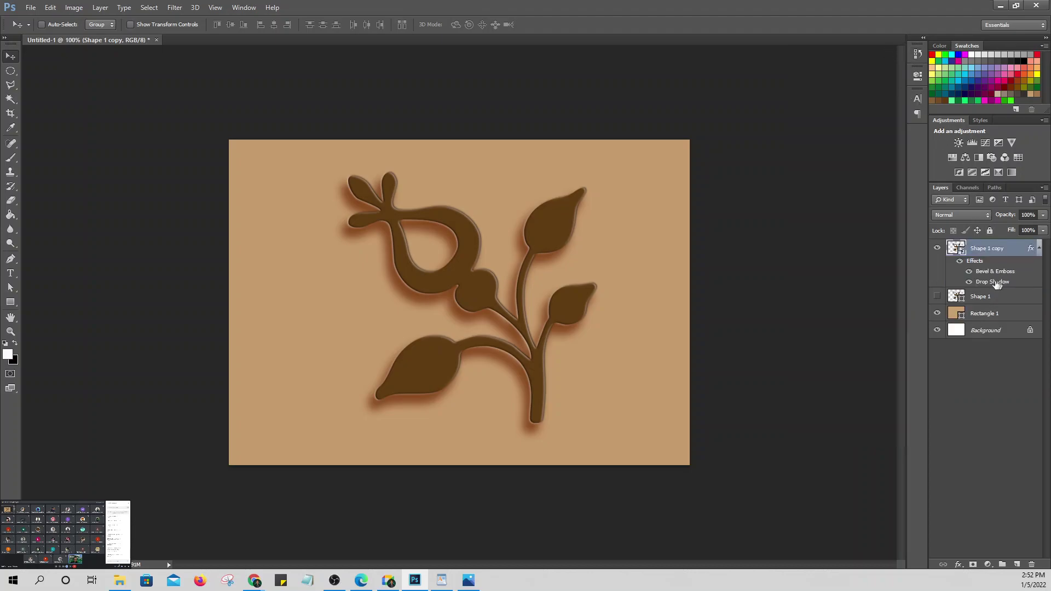
Step: Toggle all layer effects on Shape 1 copy off and on to compare the flower with and without them
click(960, 263)
click(959, 264)
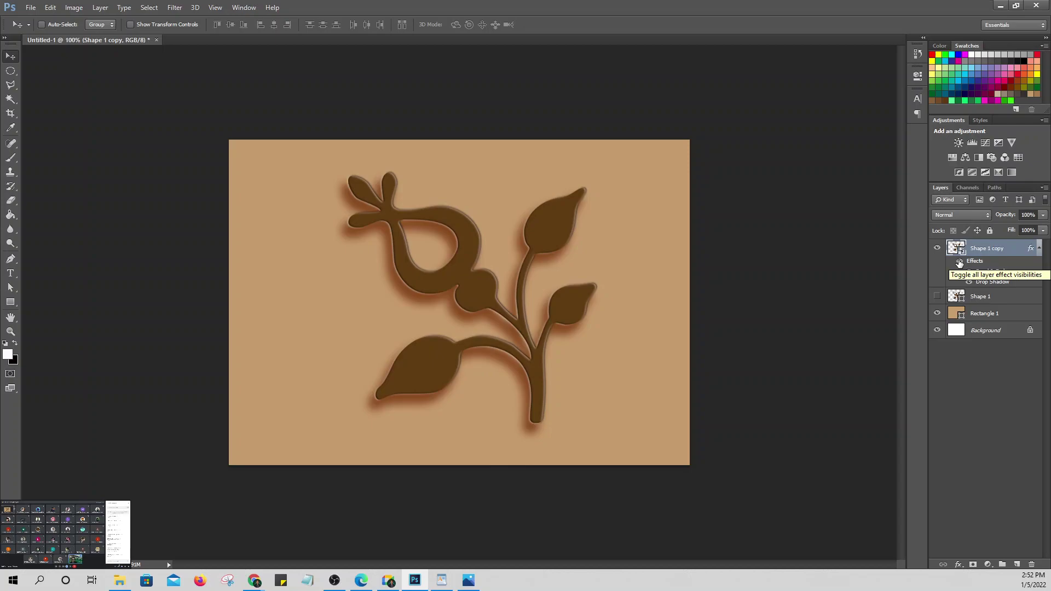
click(960, 263)
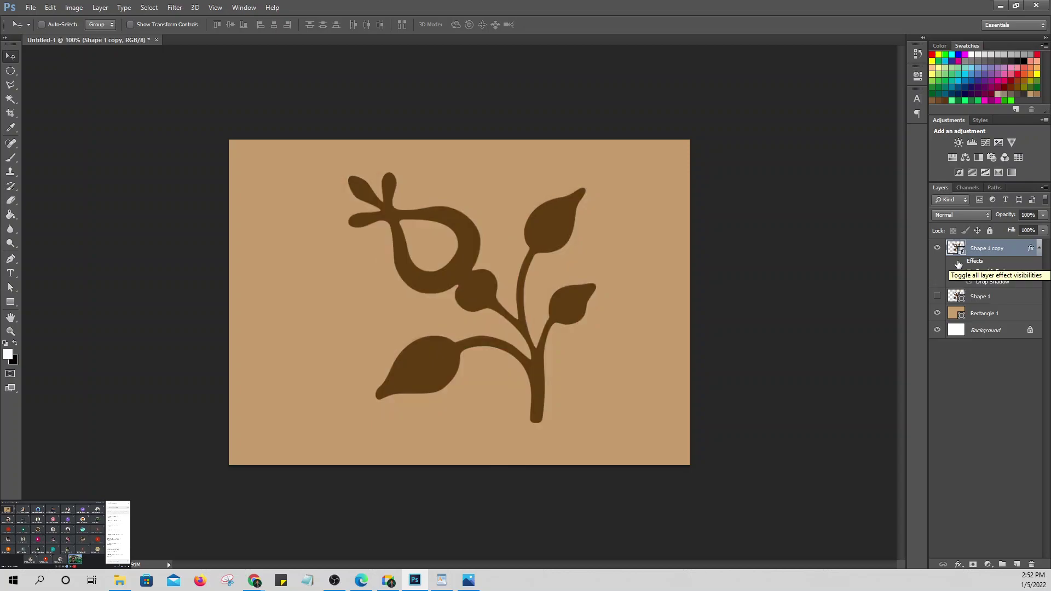
click(960, 263)
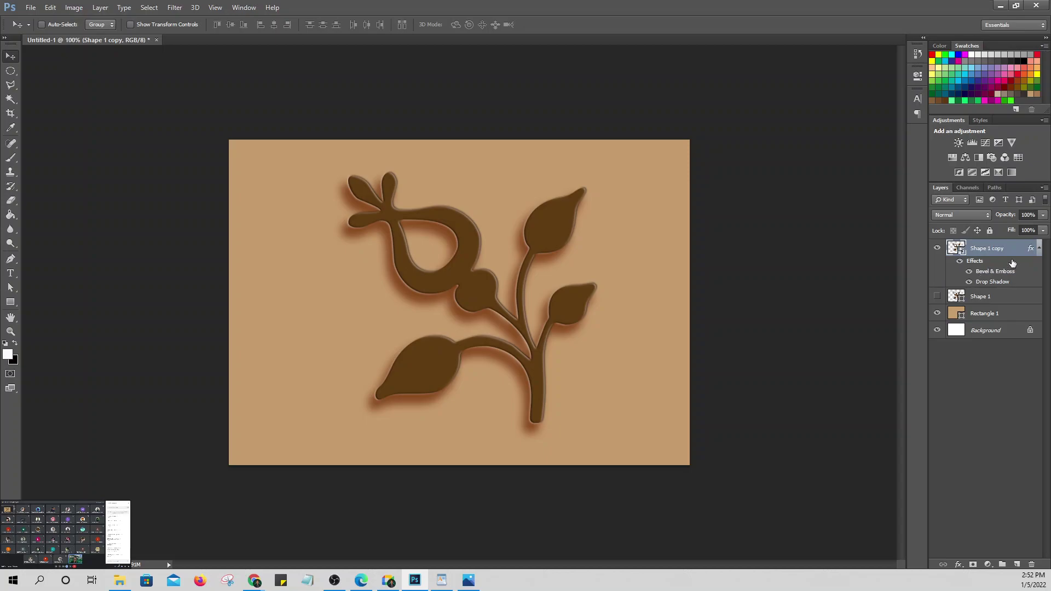
Step: Separate the bevel, emboss and drop shadow effects of Shape 1 copy into their own layers with Create Layers
right_click(1032, 249)
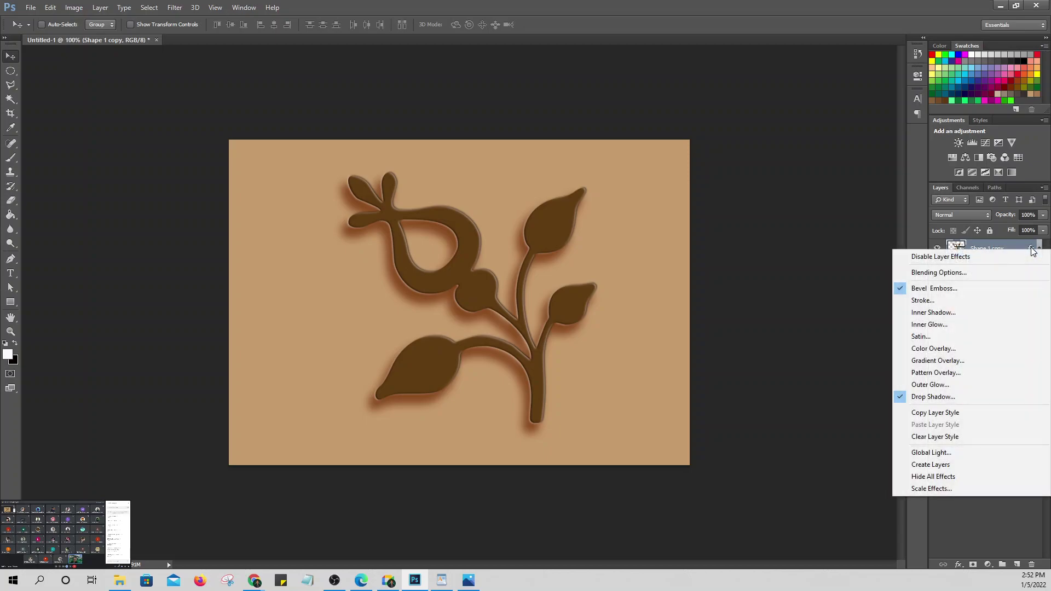
click(945, 464)
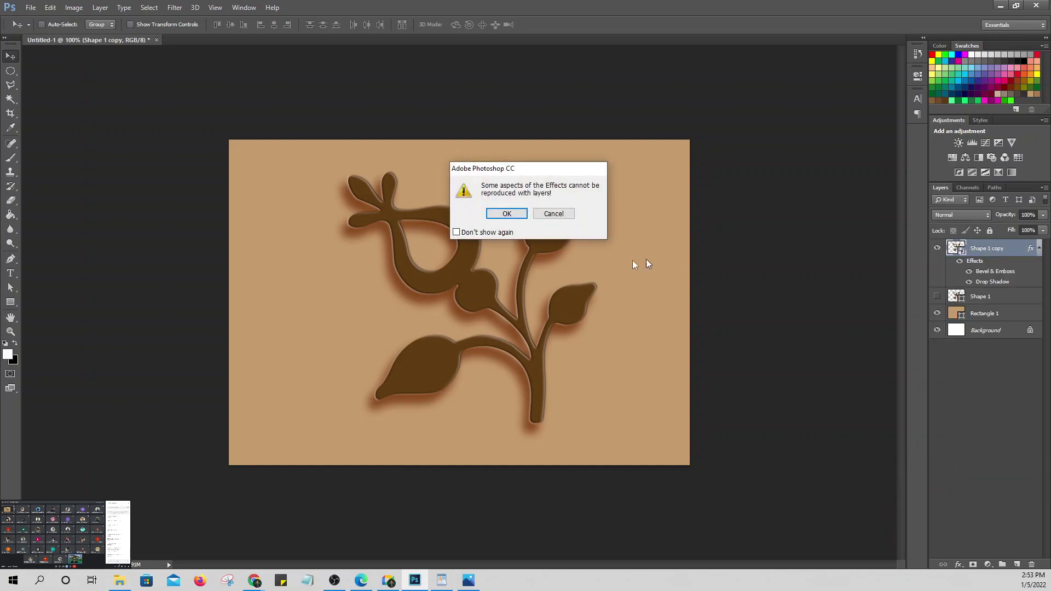
click(507, 214)
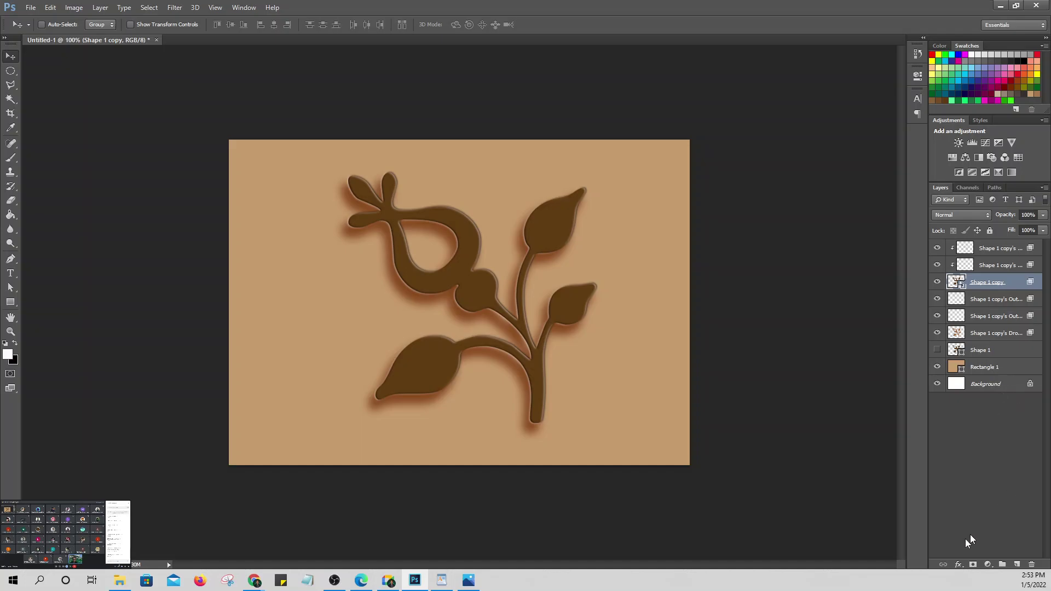
Step: Add a Multiply drop shadow to Shape 1 copy with a -153° angle and an orange-brown colour
click(959, 565)
click(974, 555)
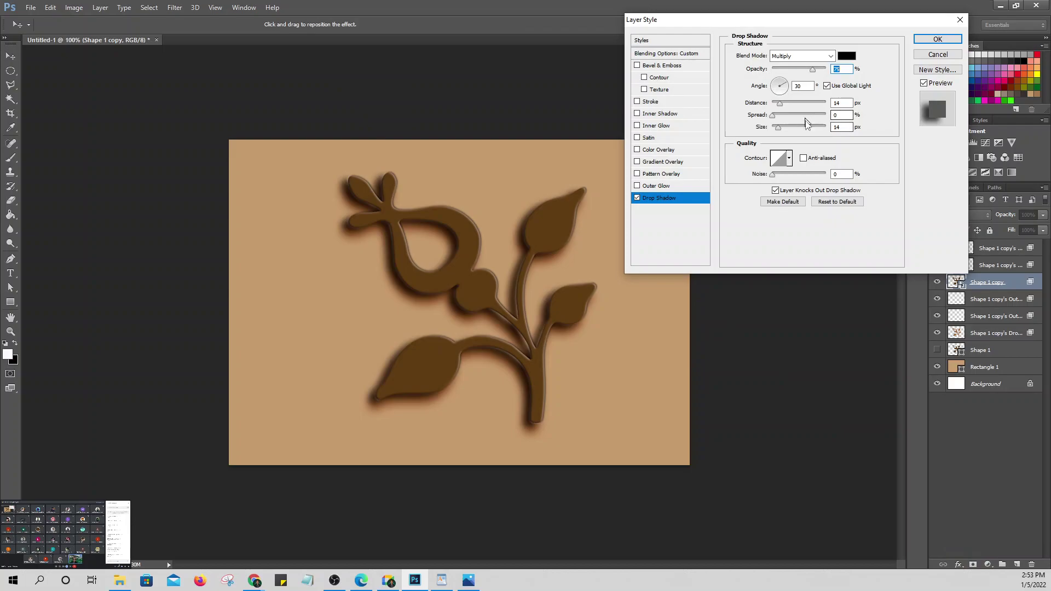
click(775, 92)
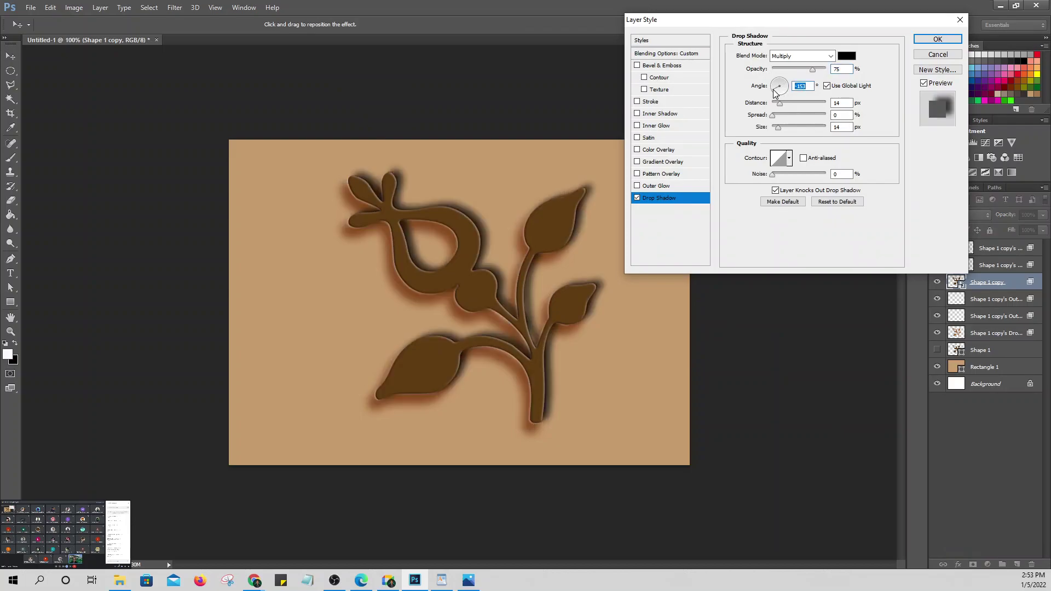
click(846, 56)
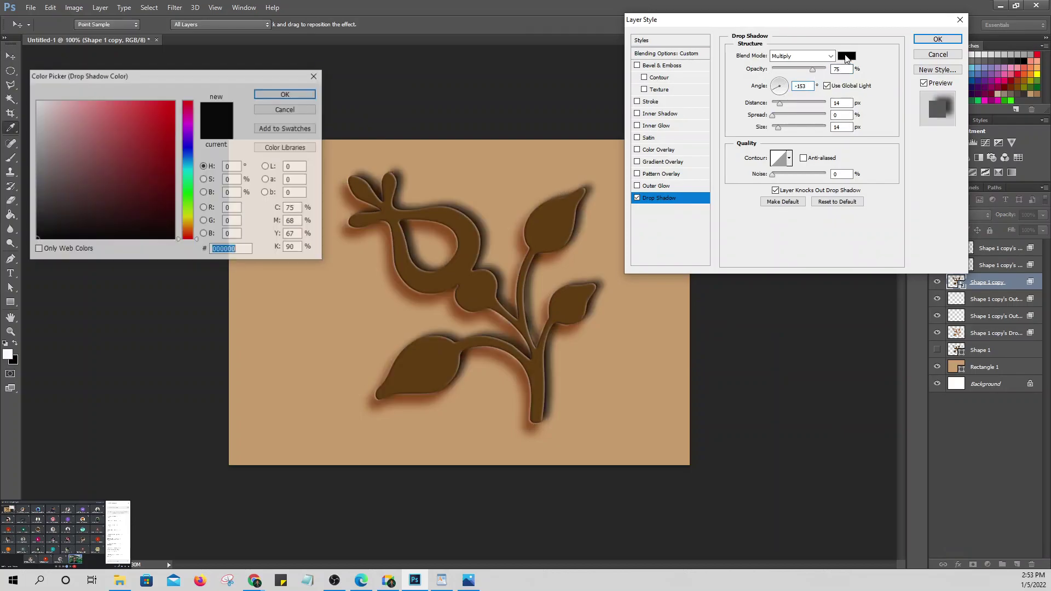
click(461, 269)
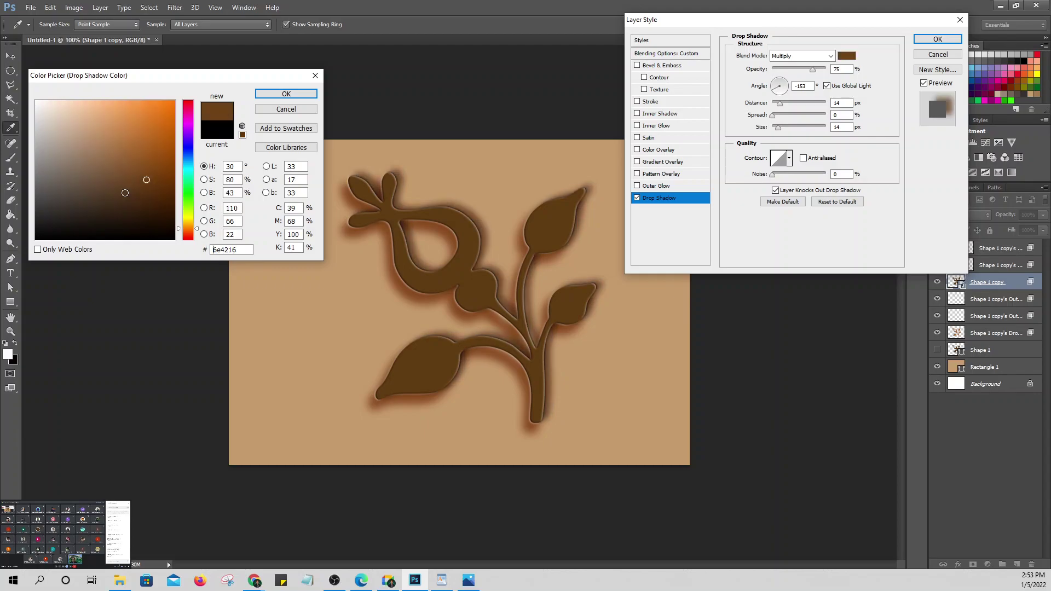
click(137, 127)
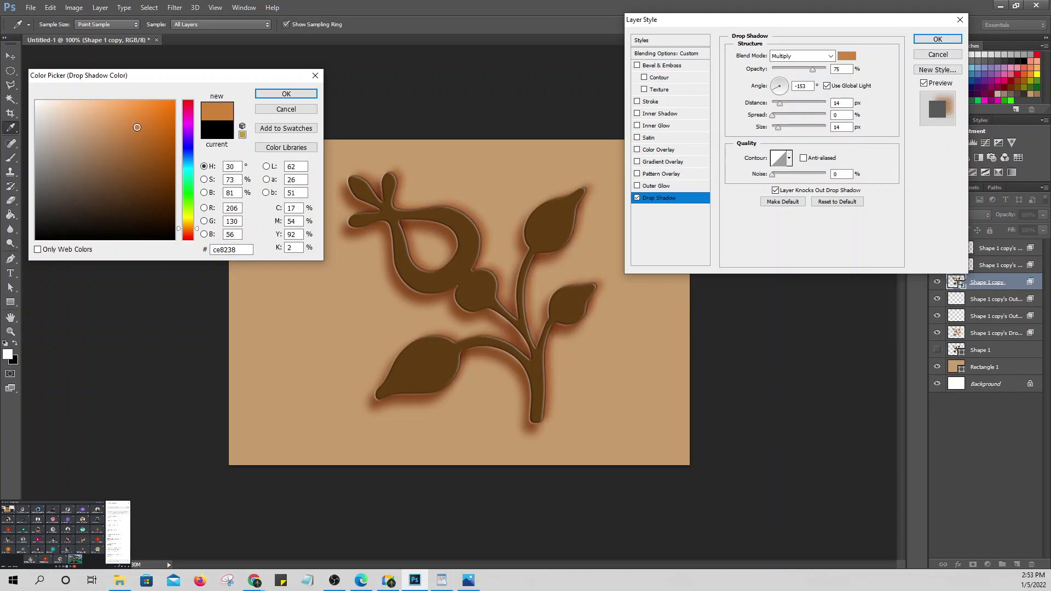
click(140, 126)
click(286, 94)
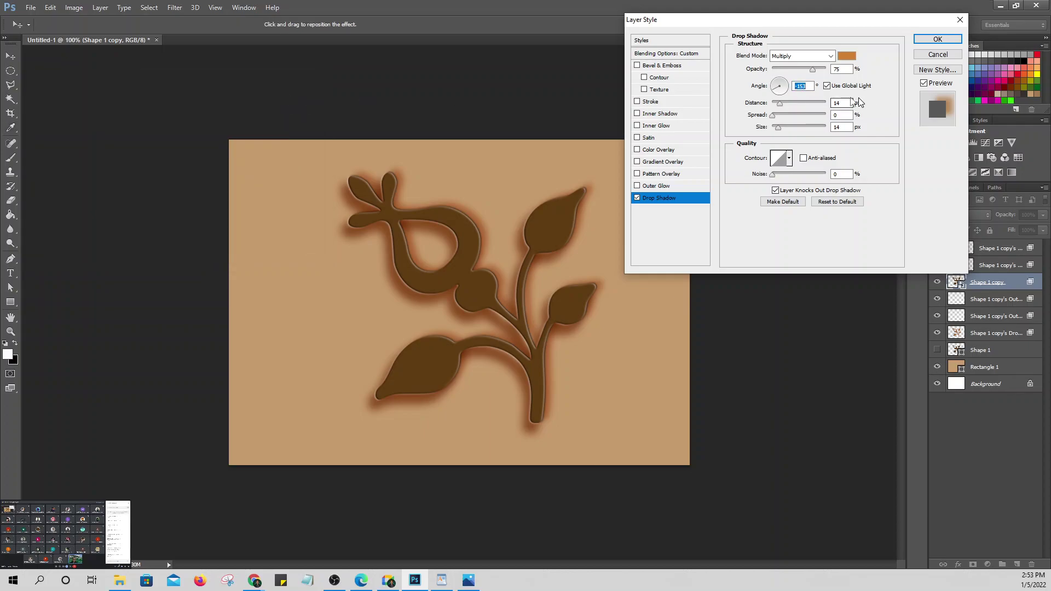
Step: Set the drop shadow's spread to 9%, increase its size, raise its opacity to 87% and apply the style
drag(780, 107, 784, 132)
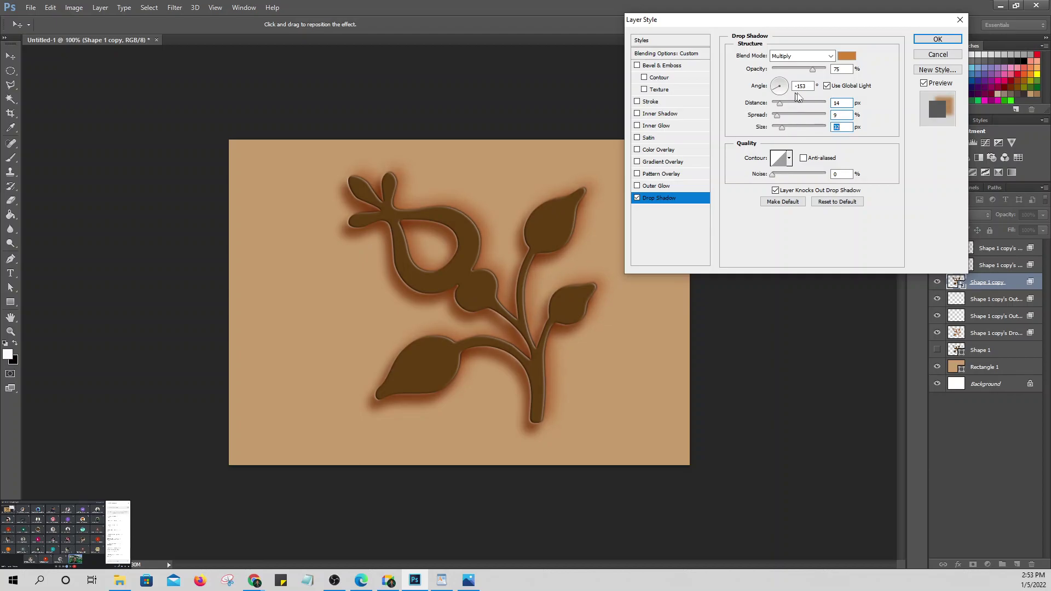
drag(814, 74, 820, 75)
click(940, 38)
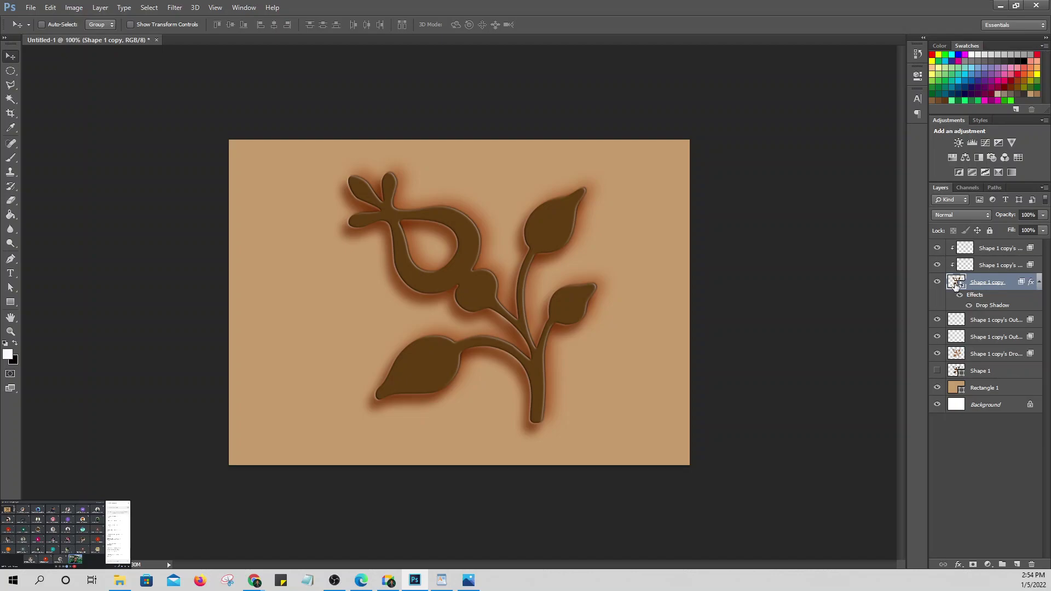
Step: Add a 2 px outside stroke in near-white (fffbfb) to Shape 1 copy
click(959, 565)
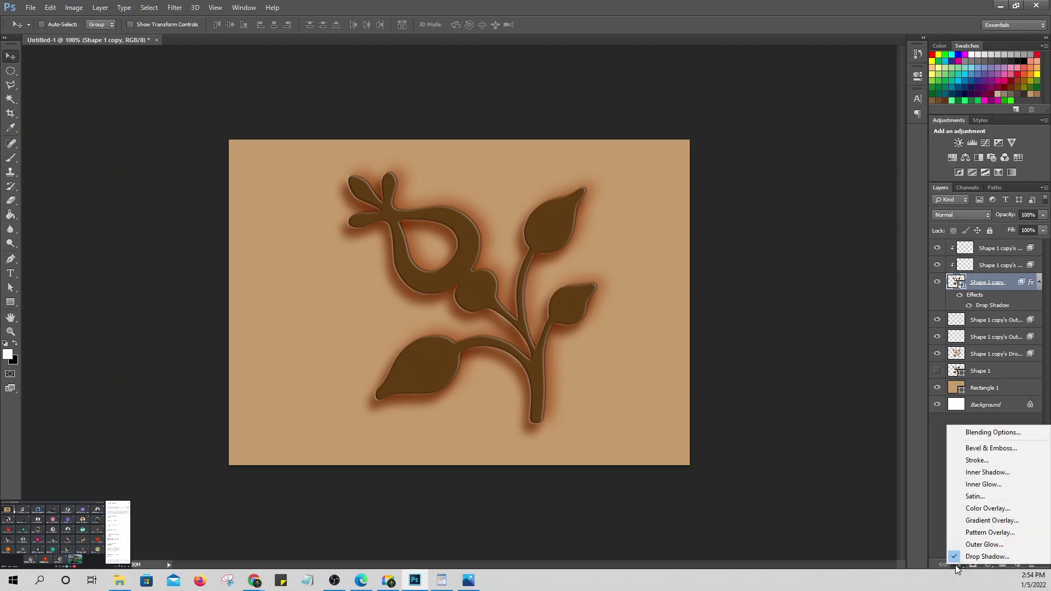
click(976, 461)
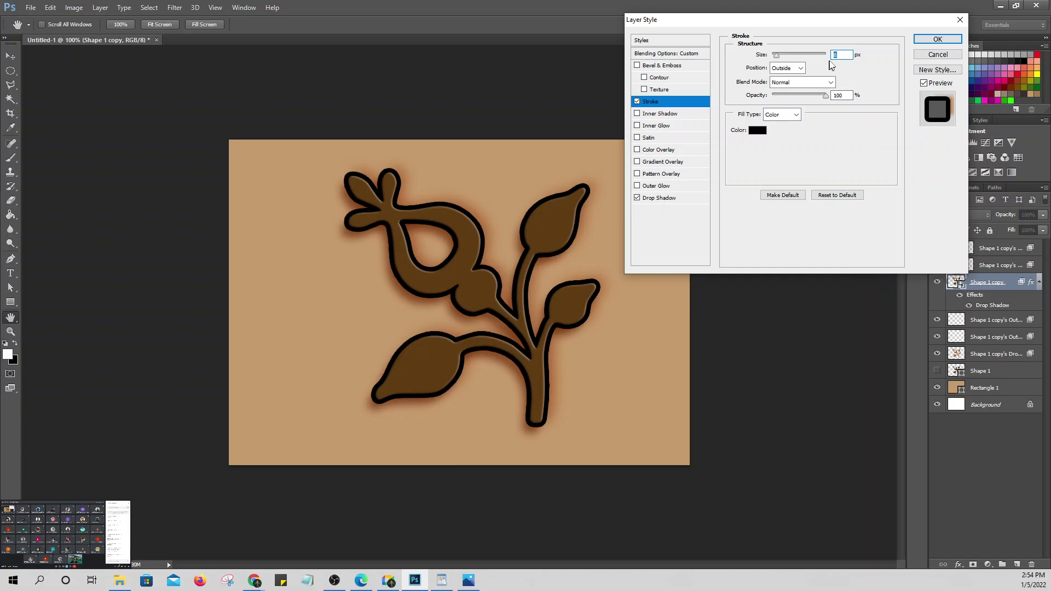
text(1)
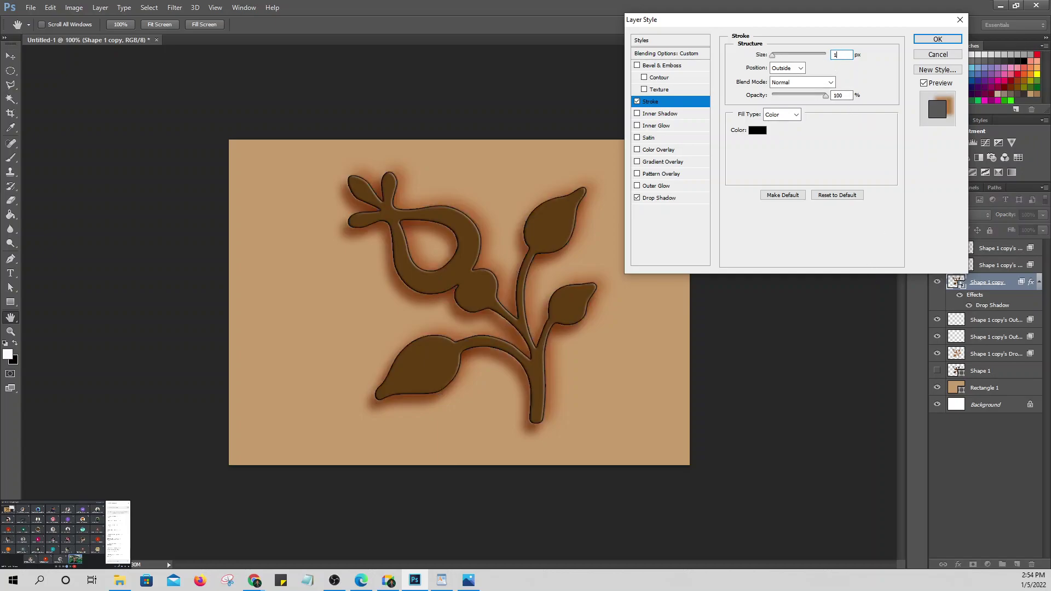
double_click(837, 55)
text(2)
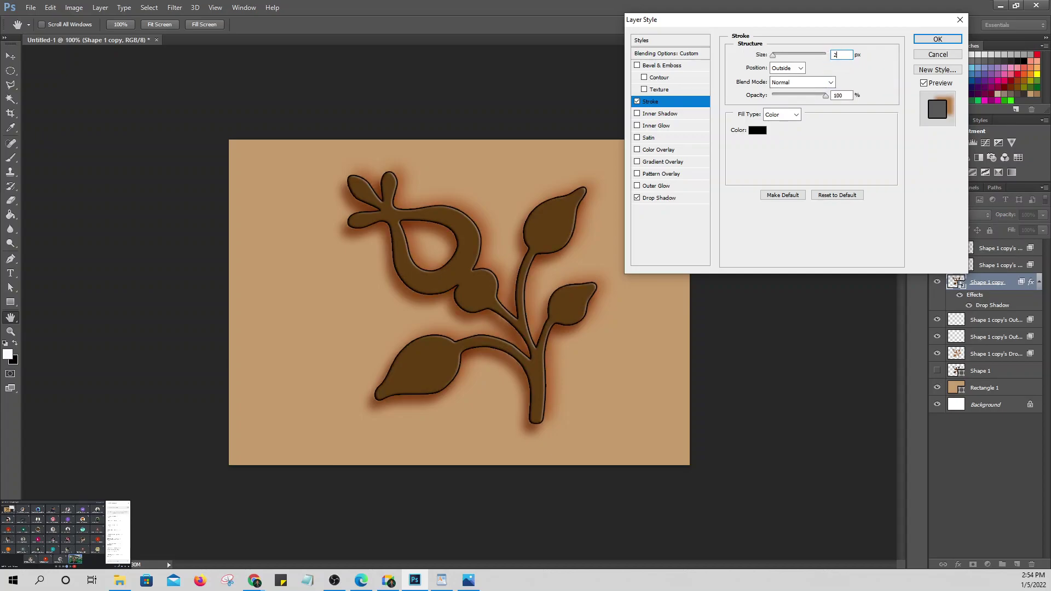
click(758, 130)
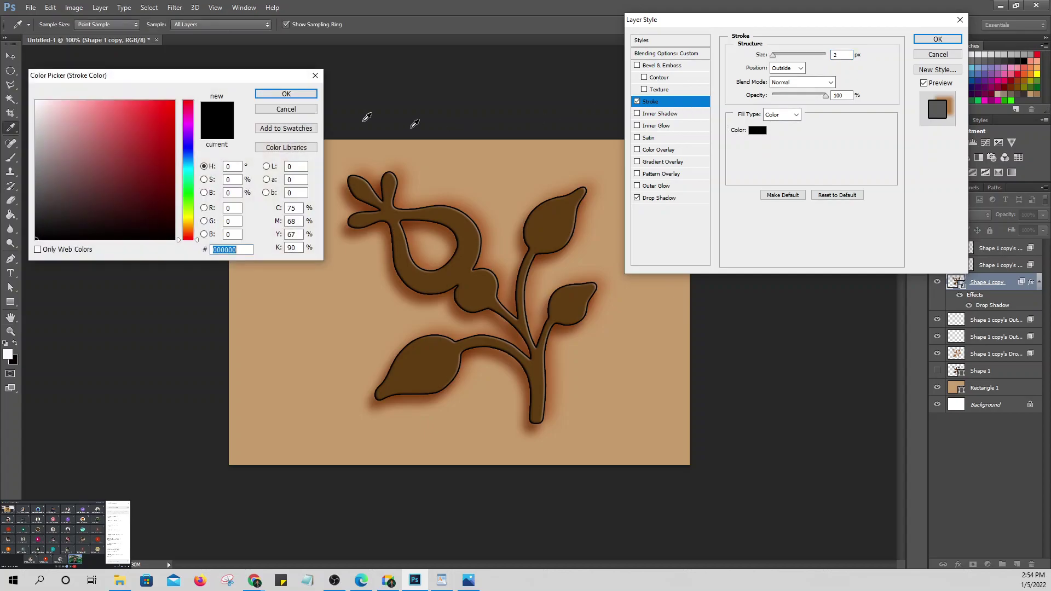
click(37, 100)
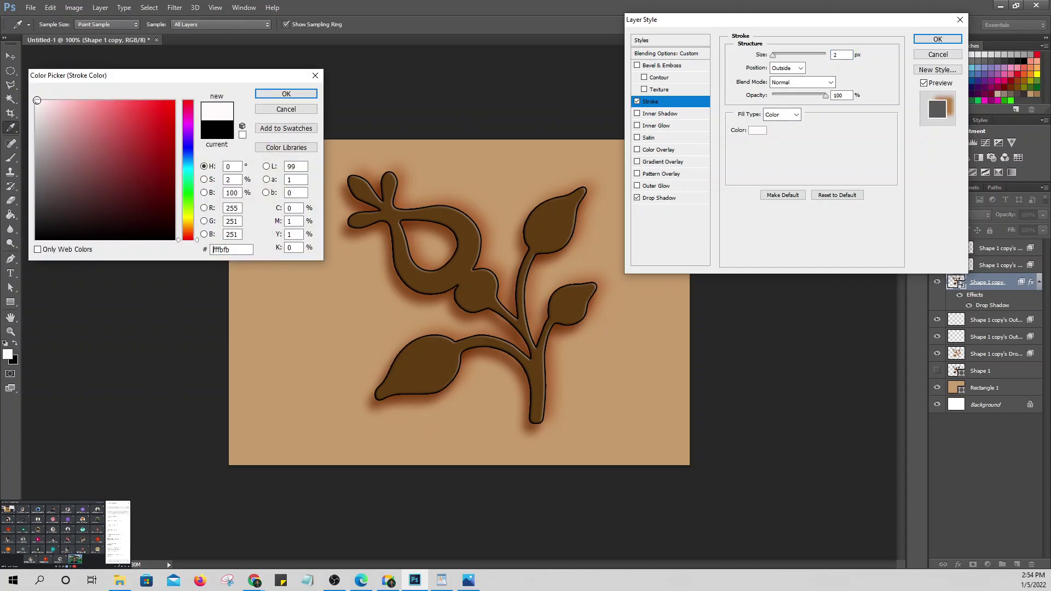
click(286, 94)
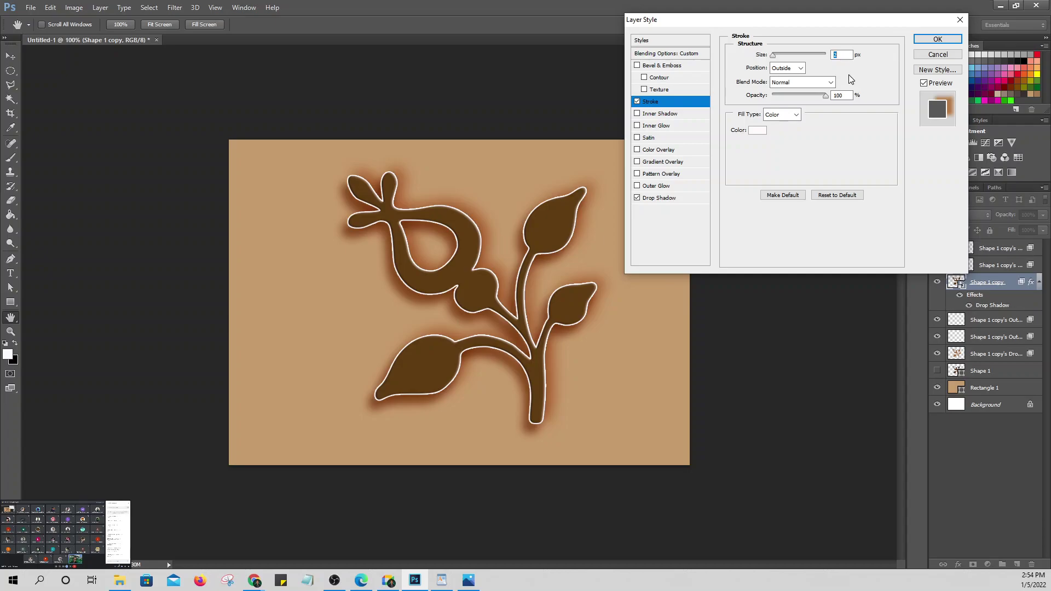
click(937, 39)
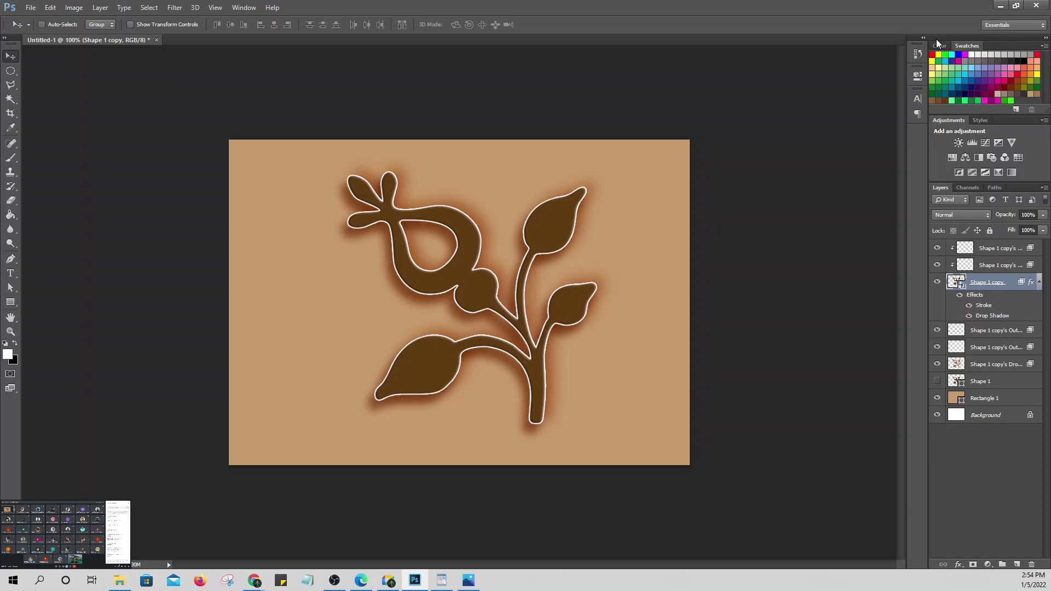
Step: Convert the stroke and drop shadow effects of Shape 1 copy into separate layers with Create Layers
right_click(1032, 285)
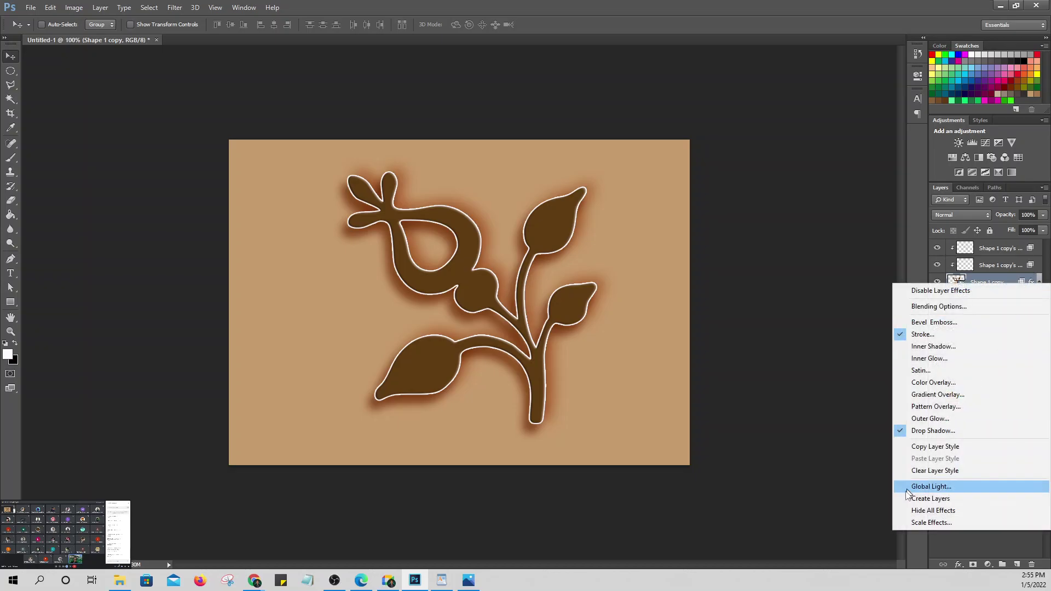
click(940, 503)
click(506, 217)
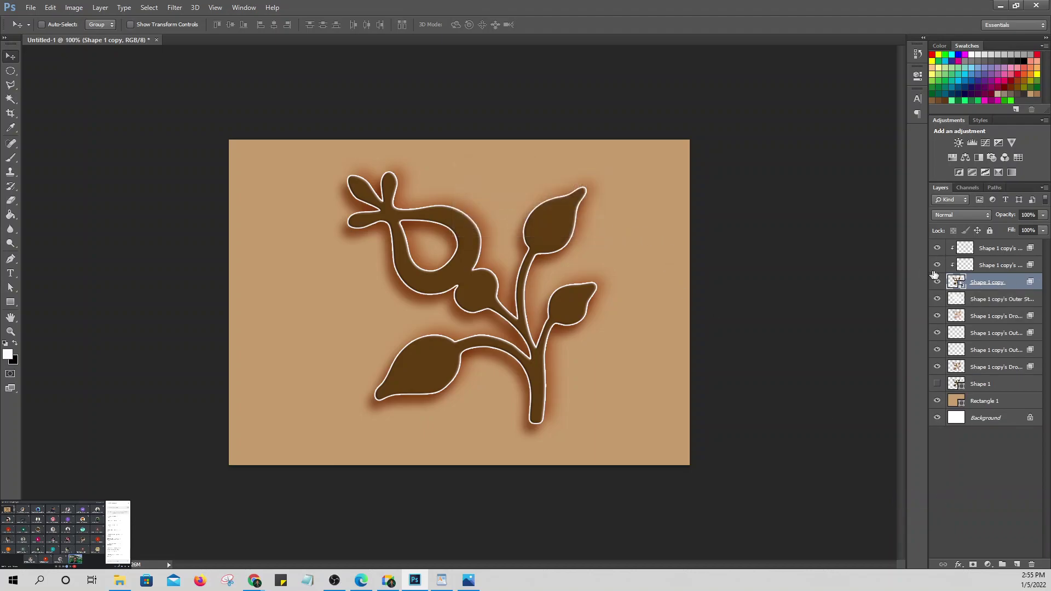
right_click(981, 282)
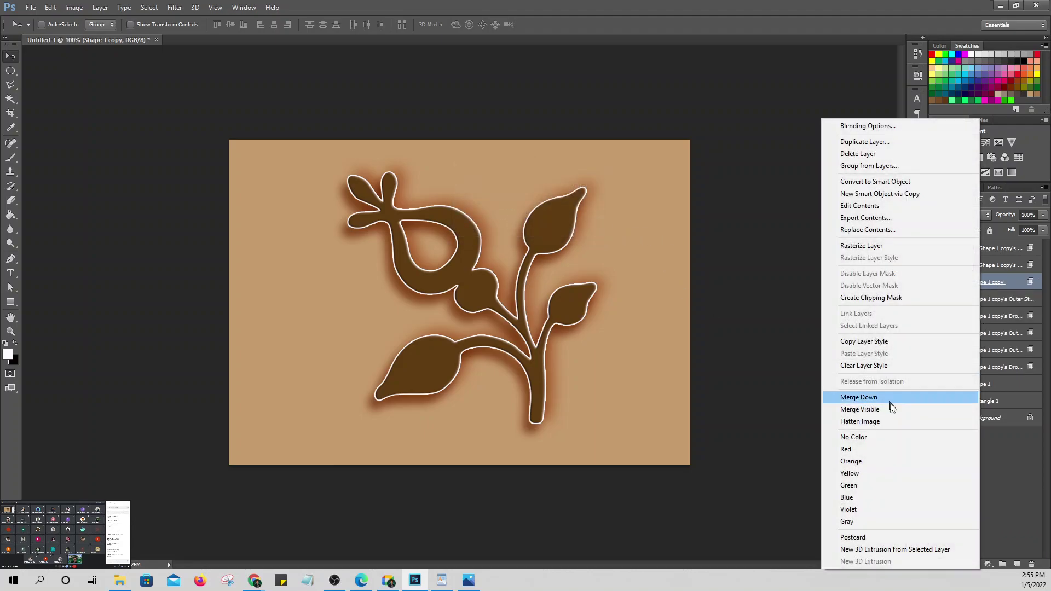
click(729, 432)
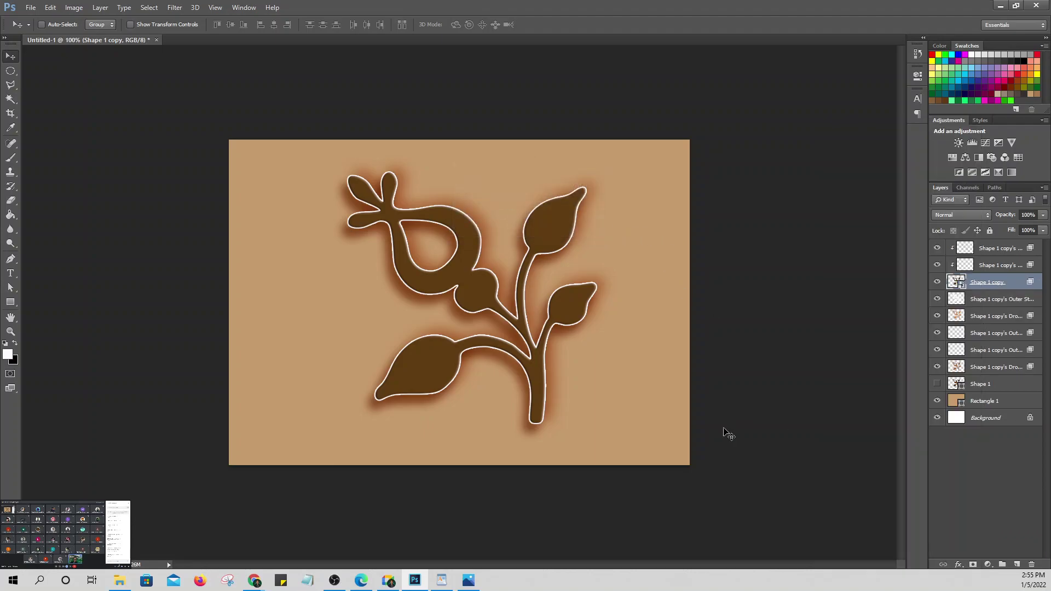
click(960, 564)
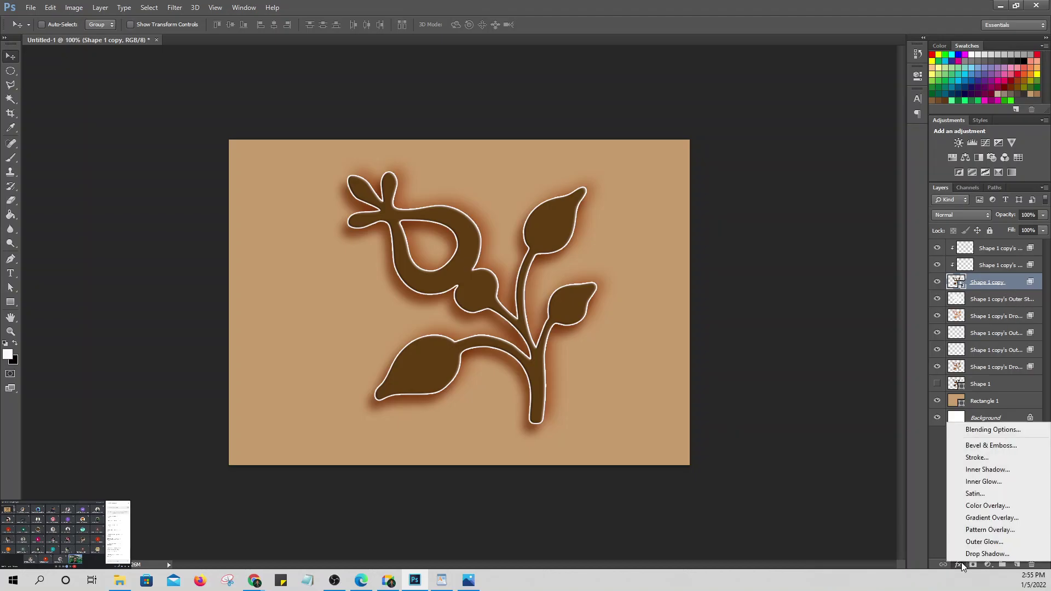
click(977, 458)
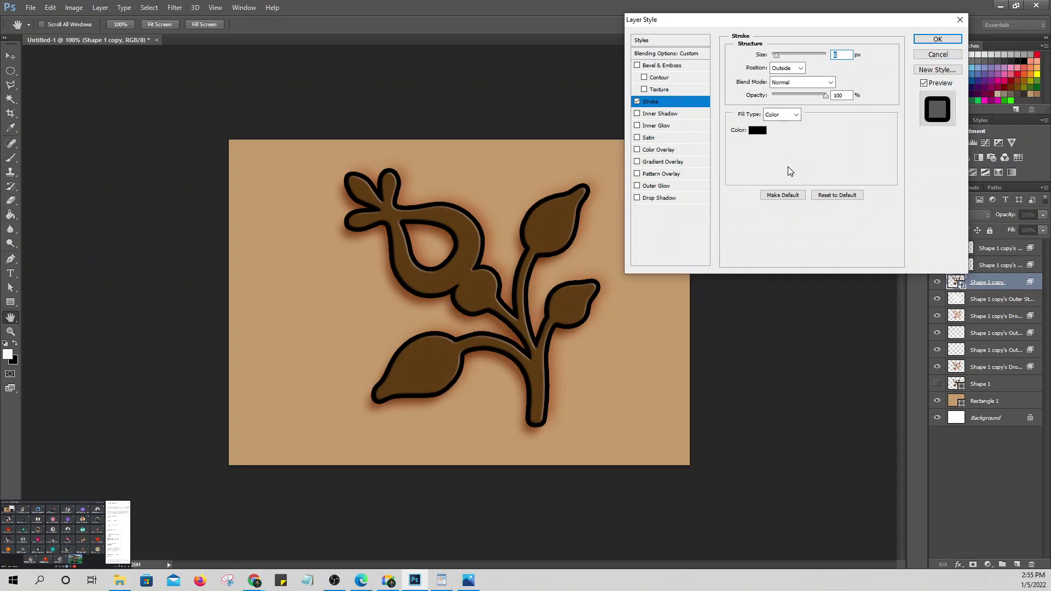
click(762, 137)
click(144, 157)
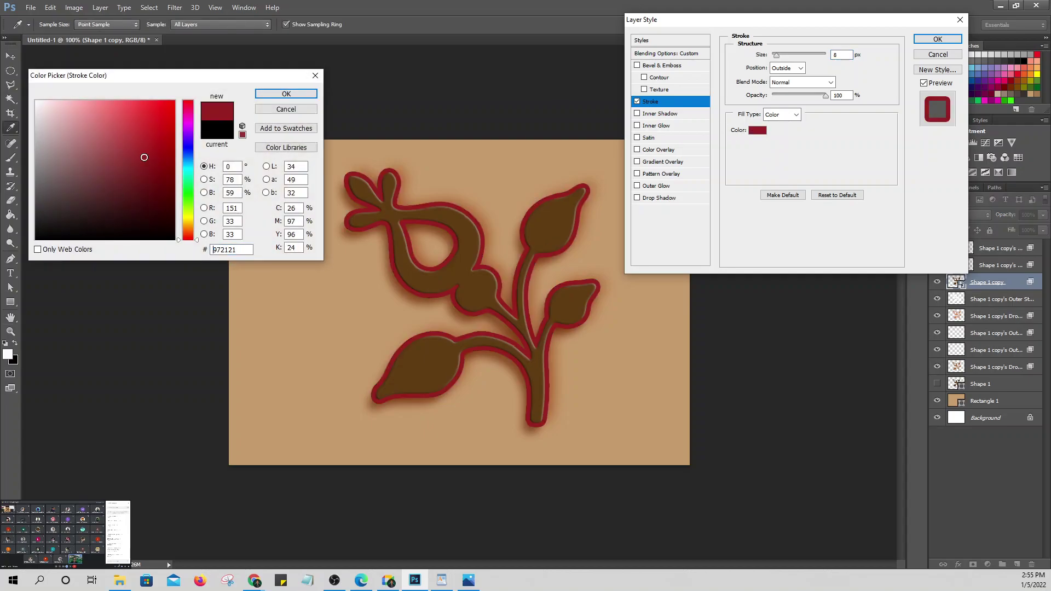
click(286, 109)
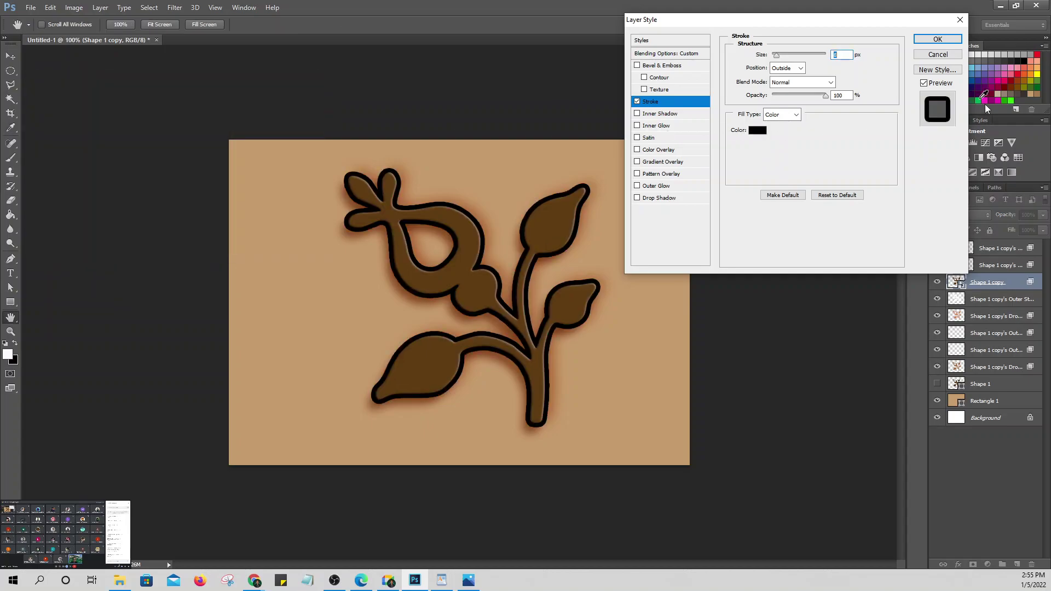
click(929, 55)
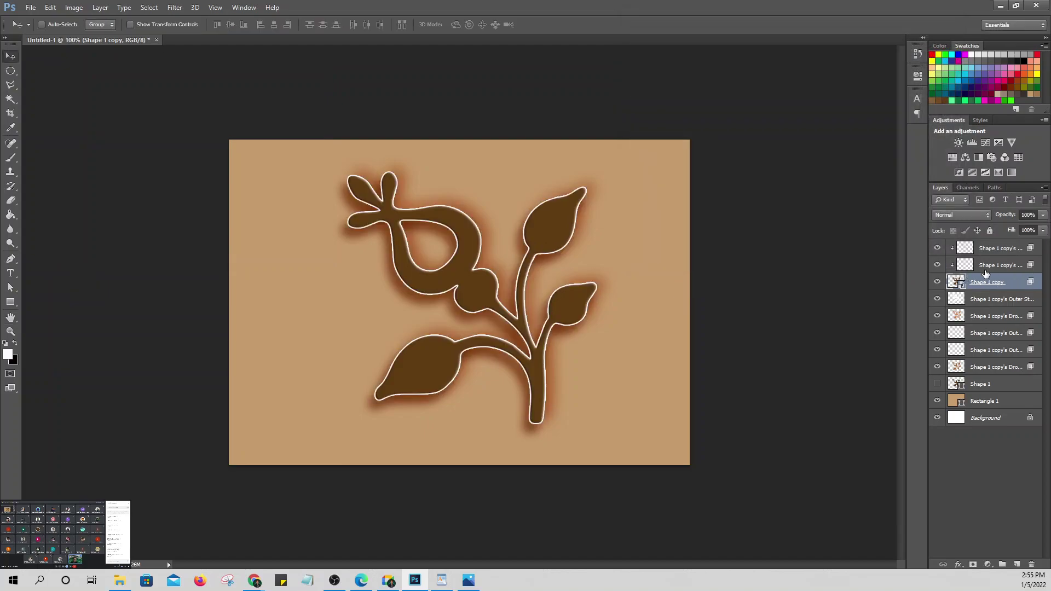
Step: Hide the two clipped effect layers above Shape 1 copy, keeping Shape 1 copy as the selected layer
click(990, 302)
click(986, 317)
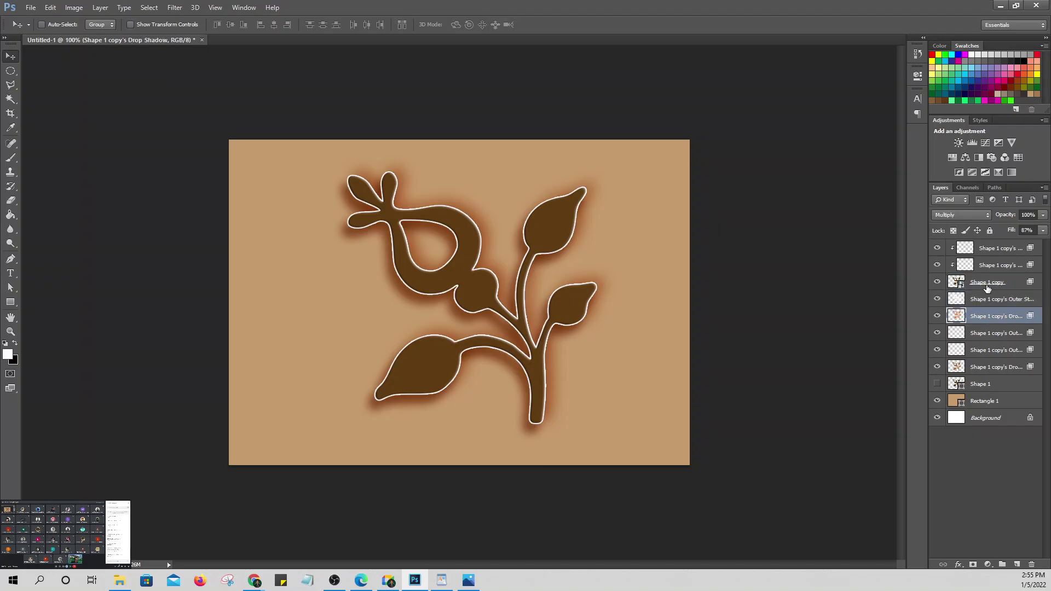
click(986, 284)
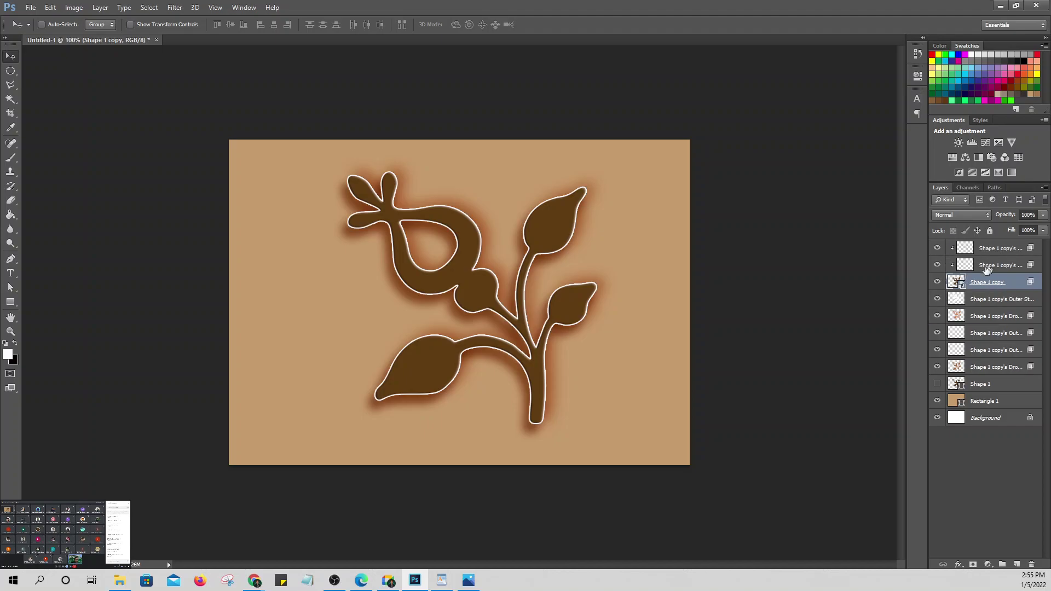
click(937, 248)
click(938, 266)
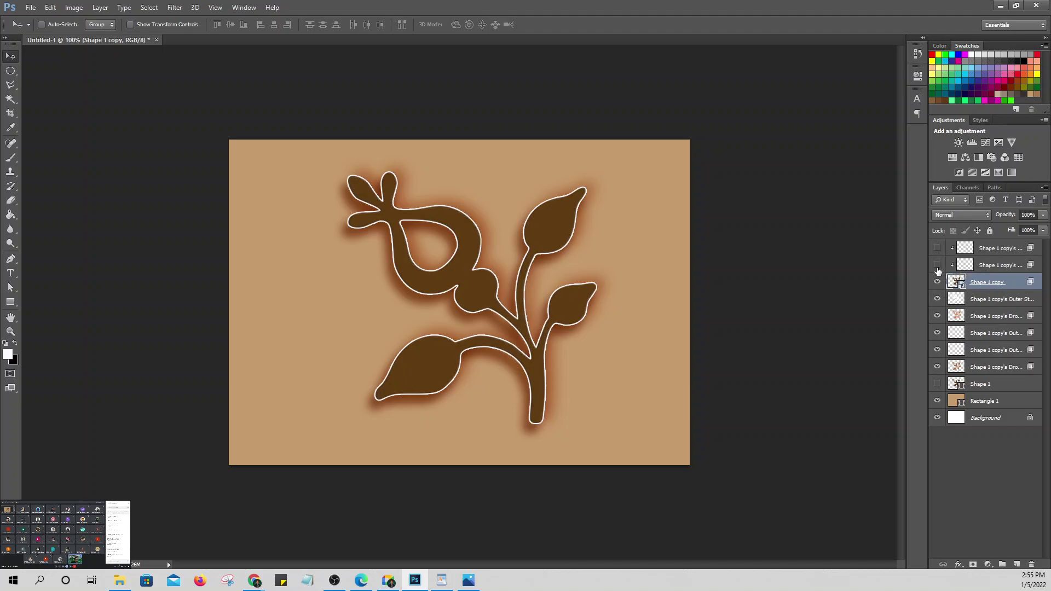
click(958, 564)
click(975, 460)
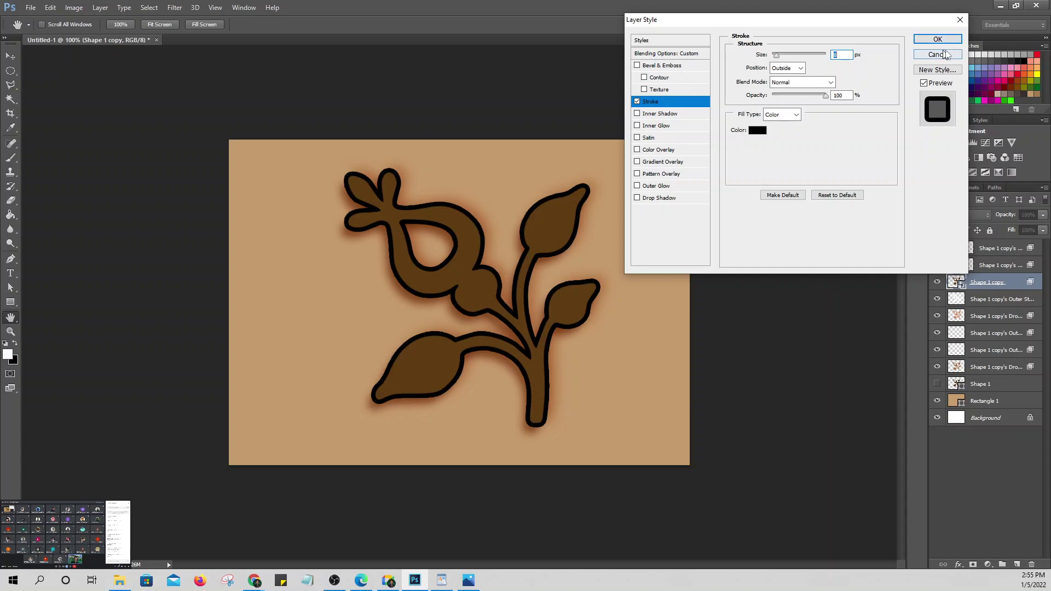
click(960, 21)
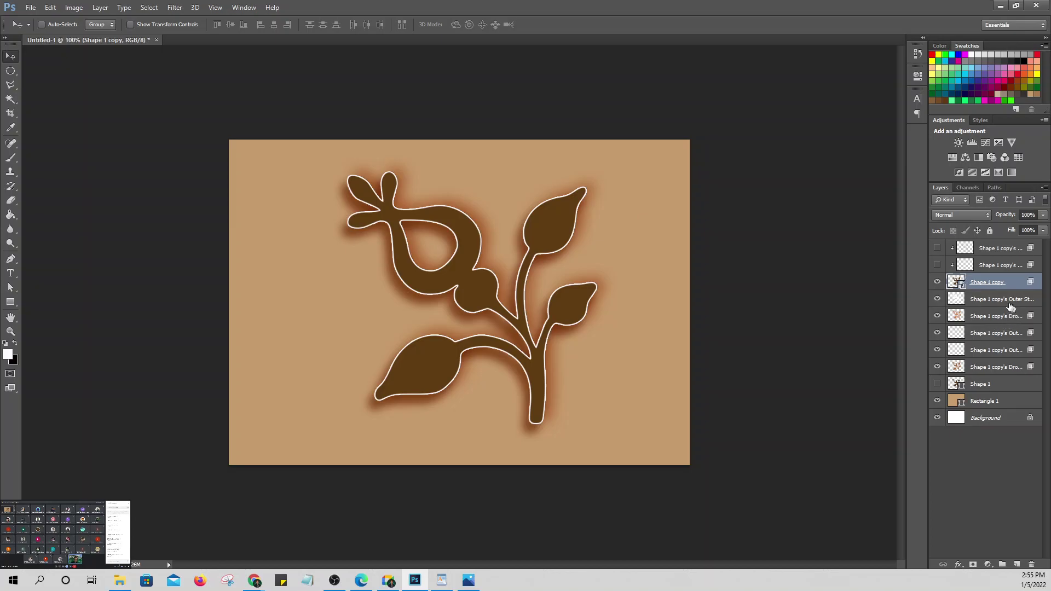
Step: Go through the separated effect layers below Shape 1 copy, ending on the drop shadow layer under the outer stroke
click(991, 334)
click(993, 300)
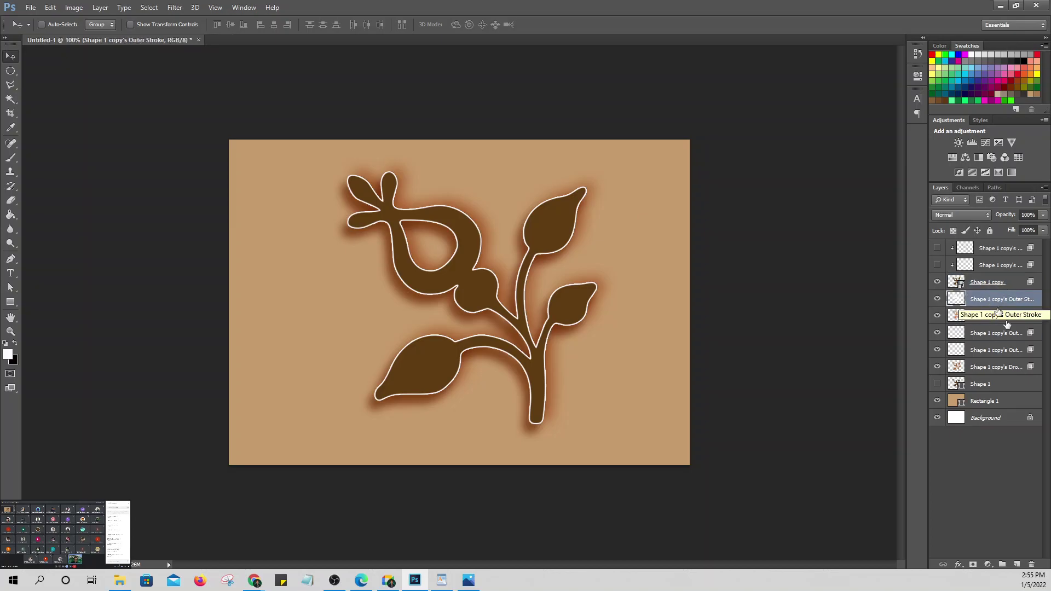
click(994, 351)
click(994, 336)
click(993, 317)
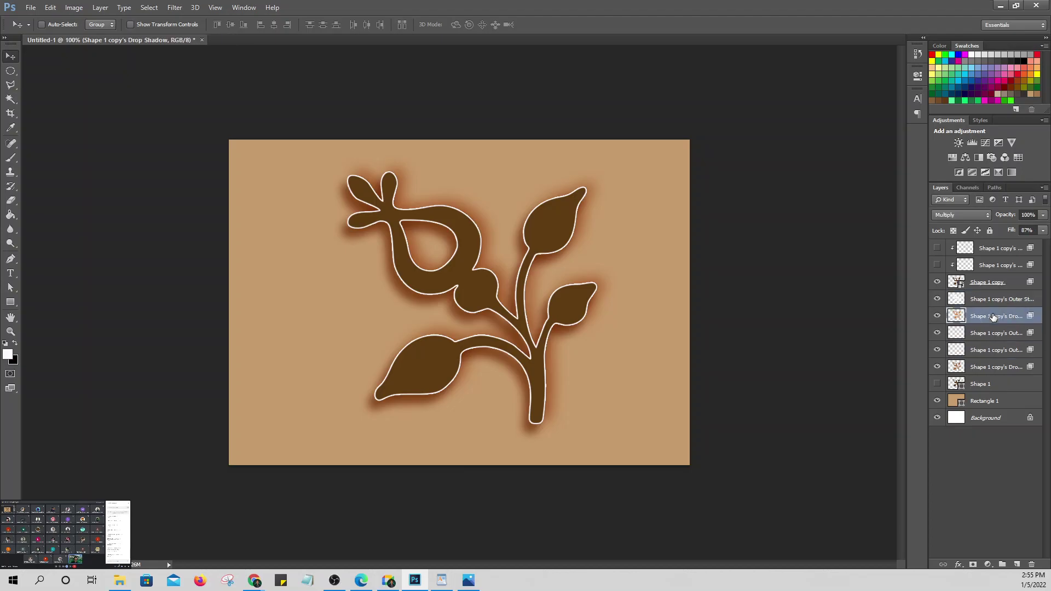
Step: Revert the document history to the Stroke state, before the last Create Layers on Shape 1 copy
click(988, 488)
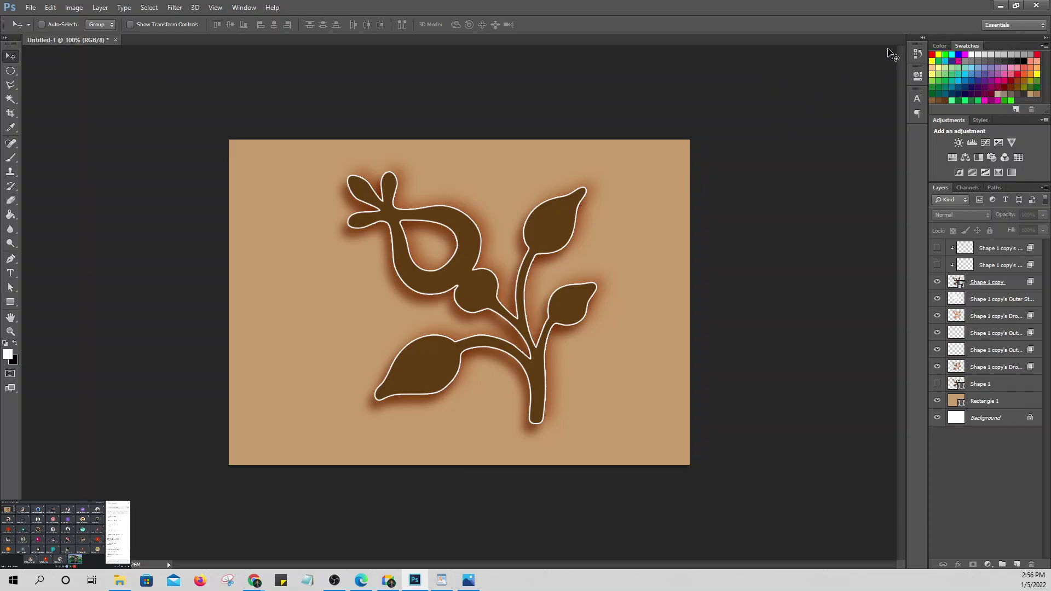
click(917, 54)
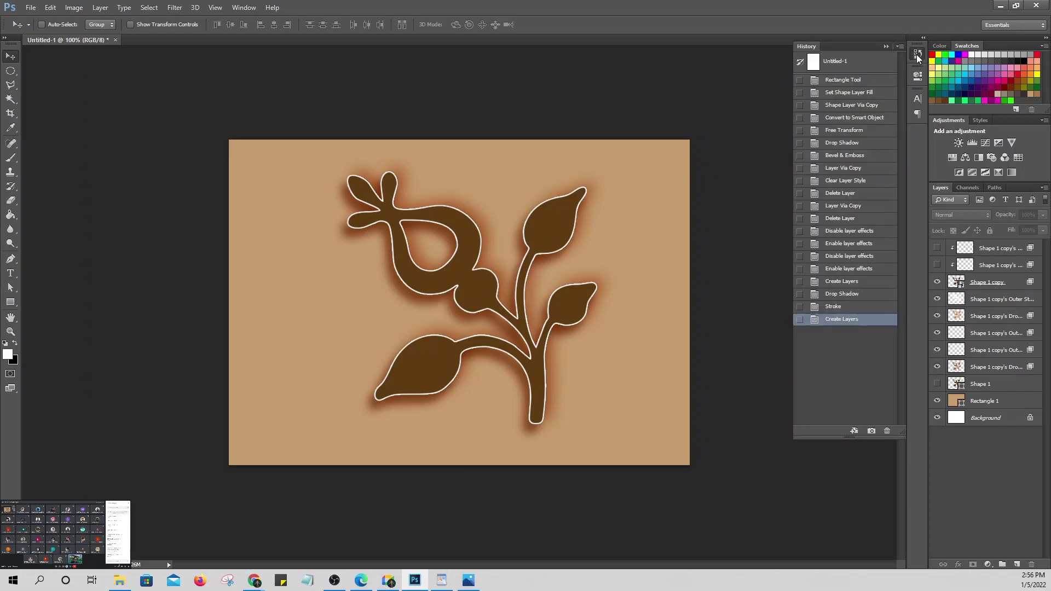
click(838, 308)
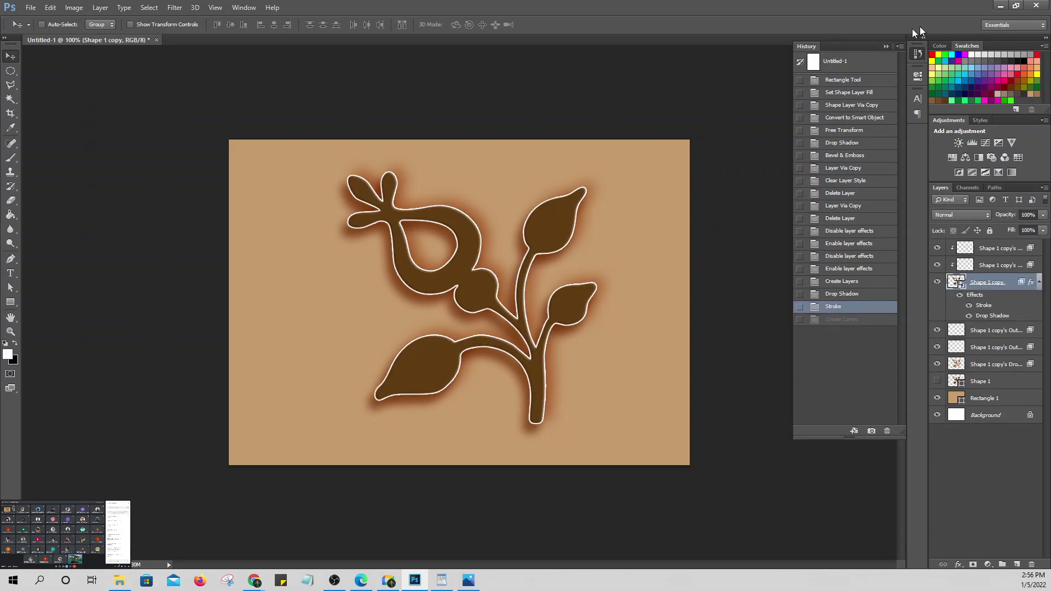
click(885, 47)
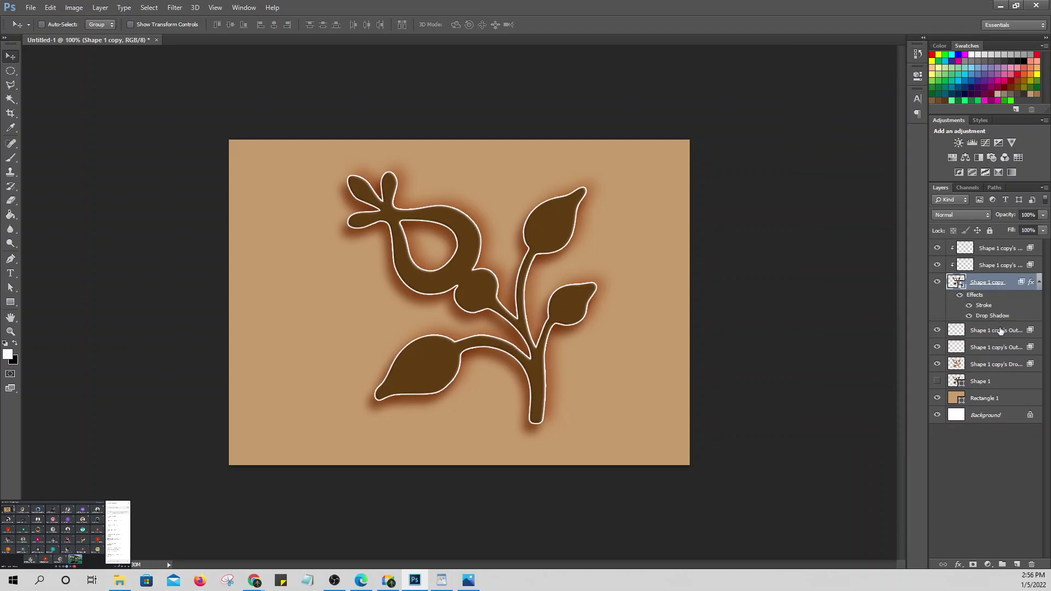
Step: Set the size of the white outside stroke on Shape 1 copy to 15 px
double_click(982, 308)
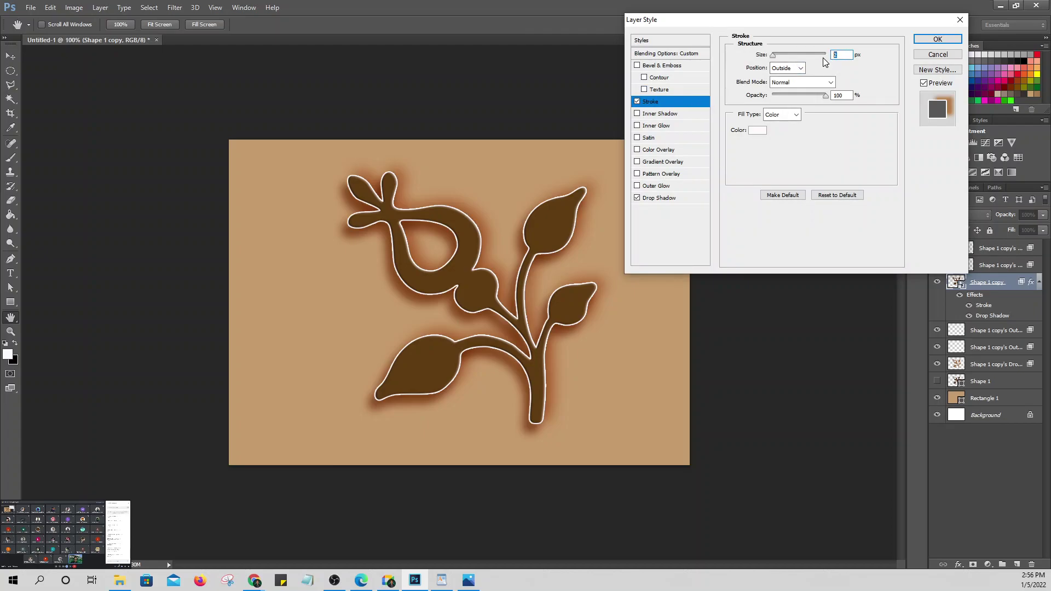
text(10)
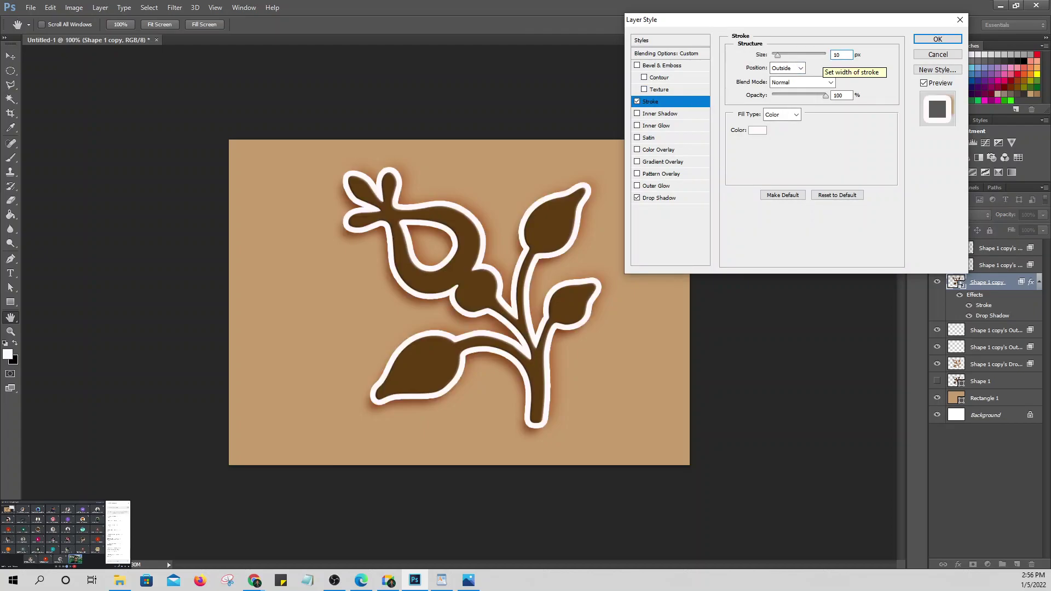
key(Return)
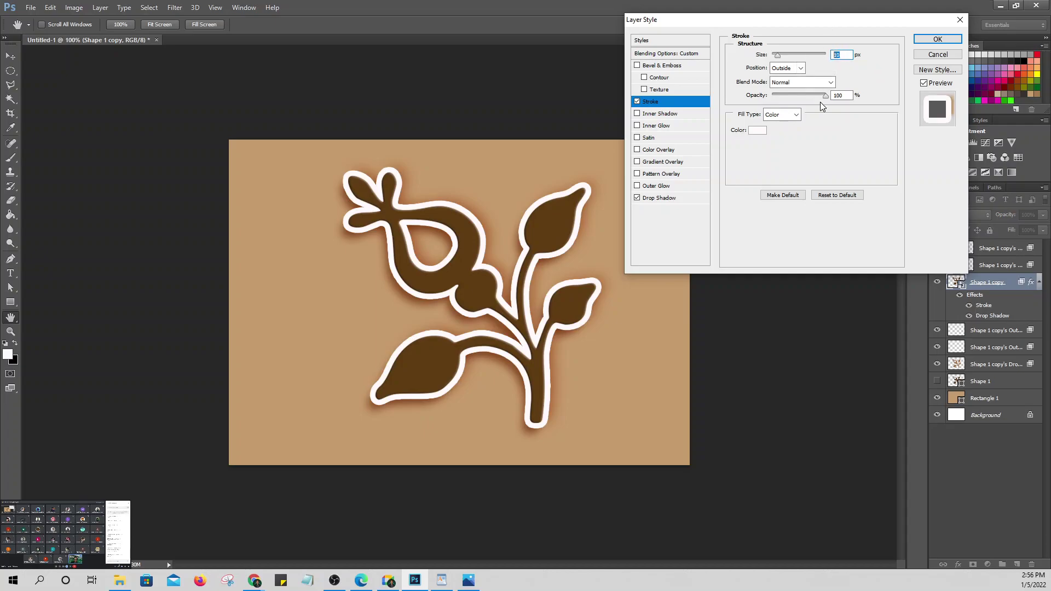
text(15)
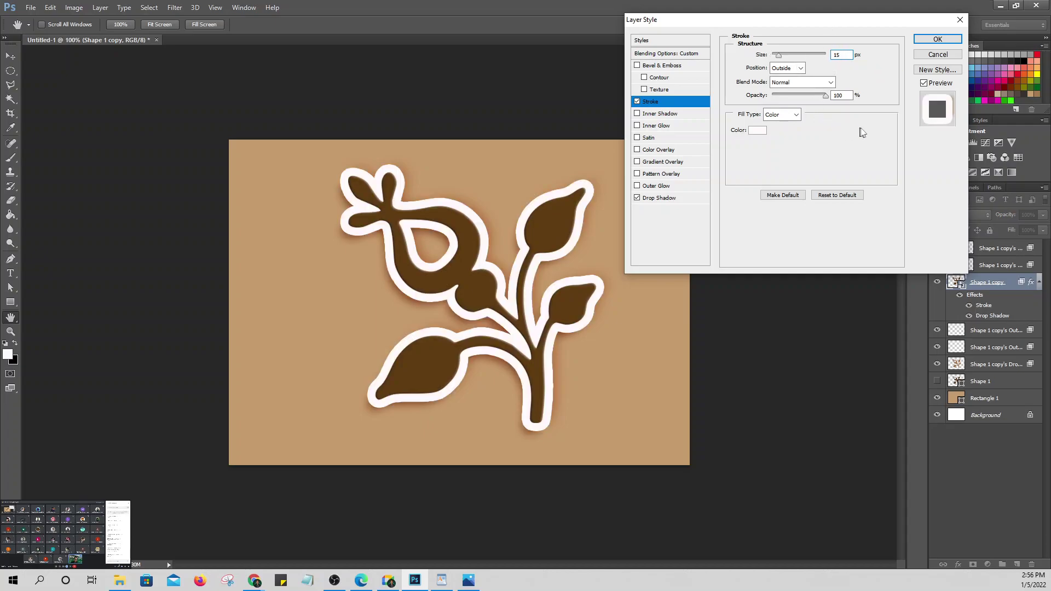
click(937, 39)
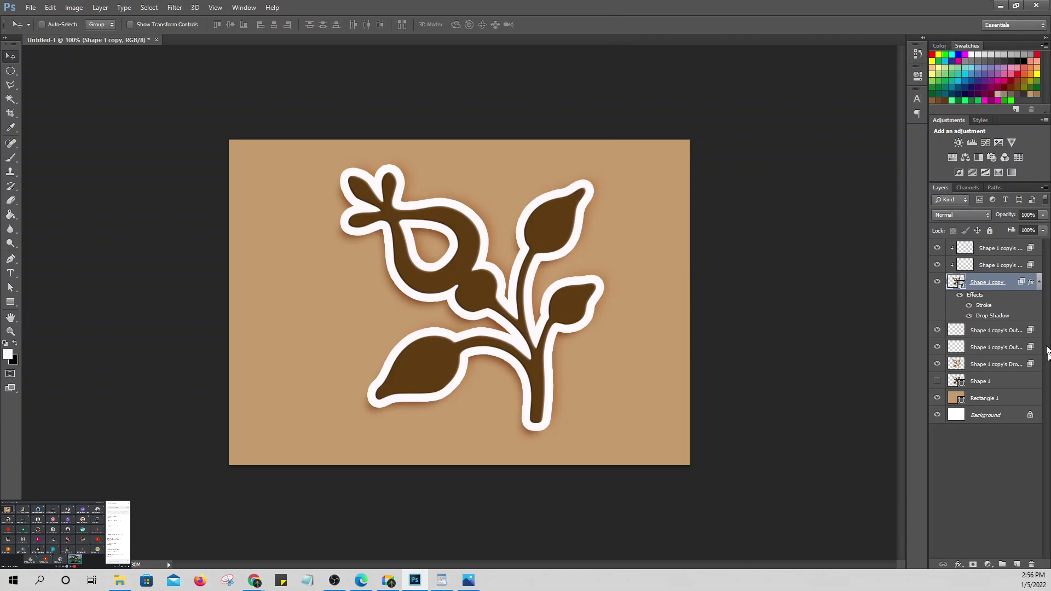
Step: Separate the 15 px stroke and the drop shadow of Shape 1 copy into their own layers with Create Layers
right_click(1033, 284)
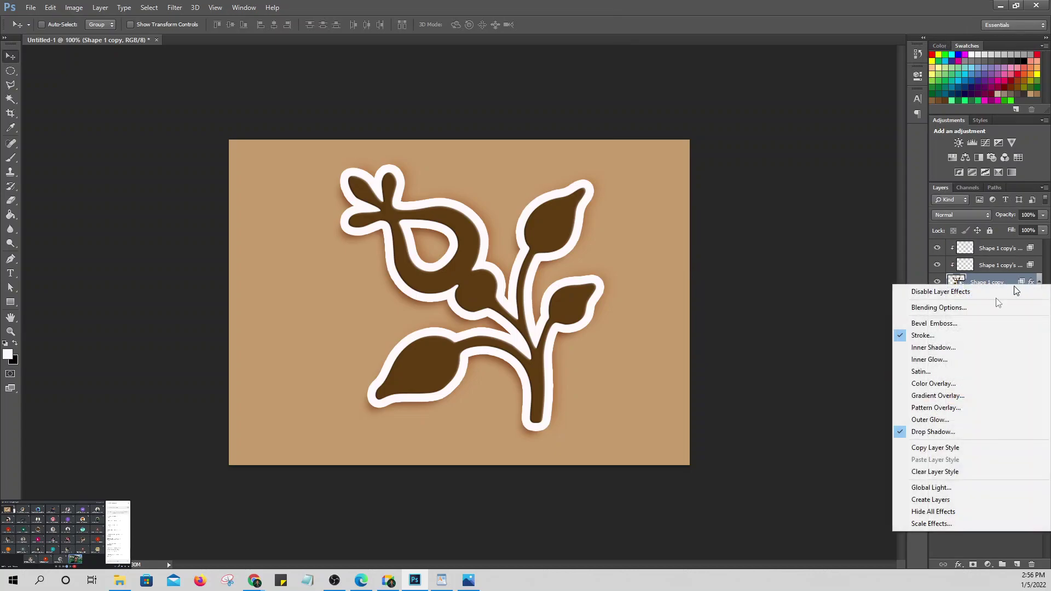
click(943, 500)
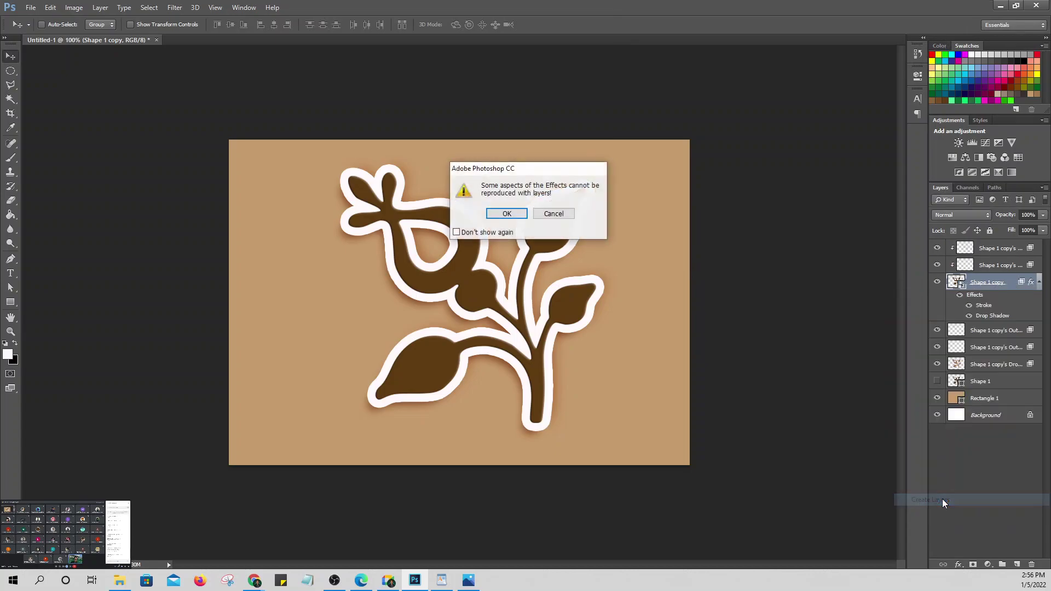
click(505, 213)
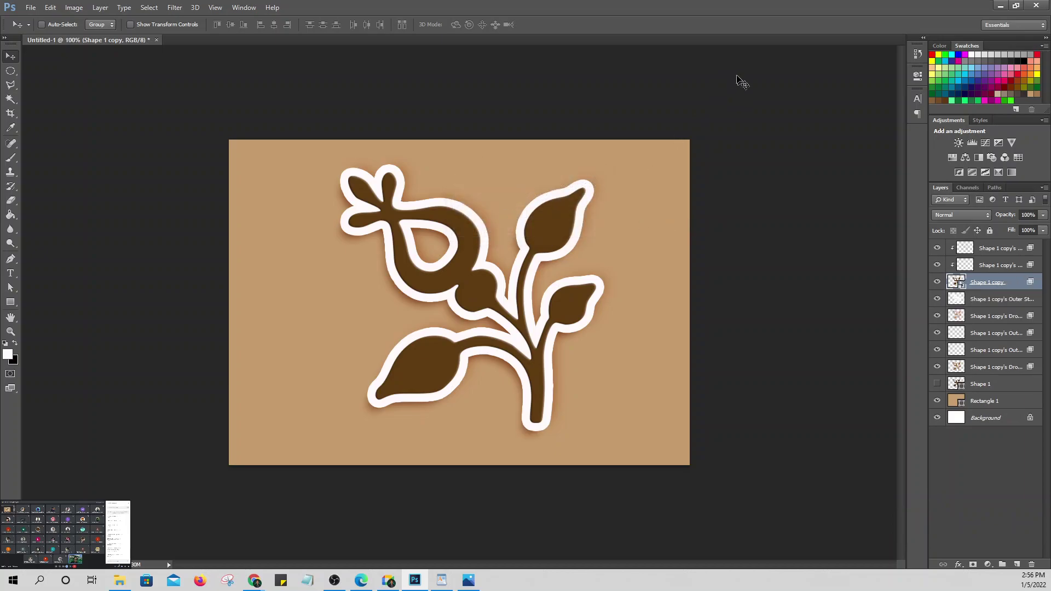
Step: Add a new 5 px outside stroke in green (067713) to Shape 1 copy
click(953, 562)
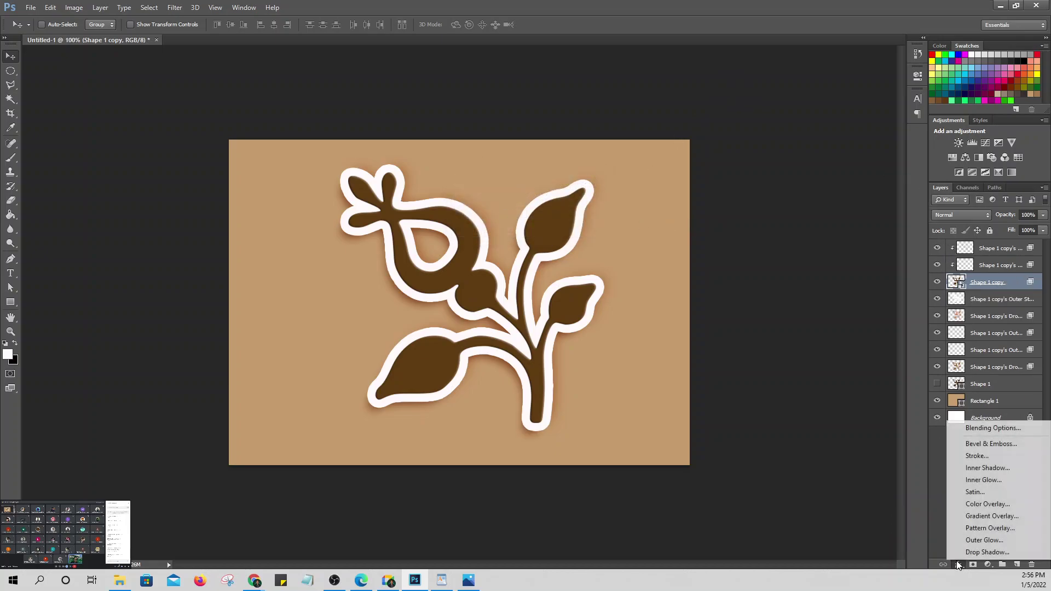
click(972, 456)
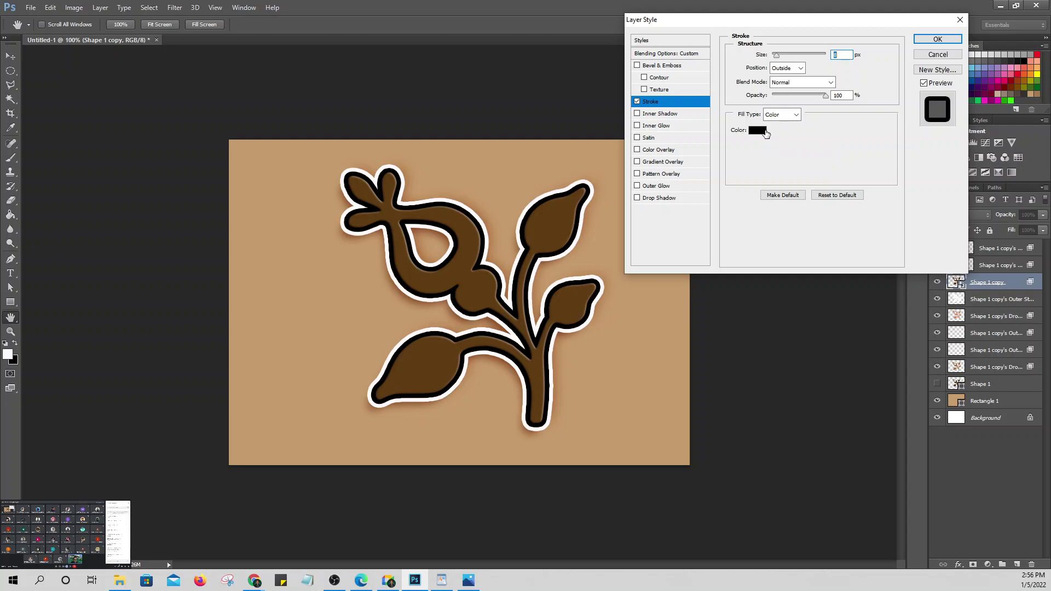
click(765, 133)
click(188, 190)
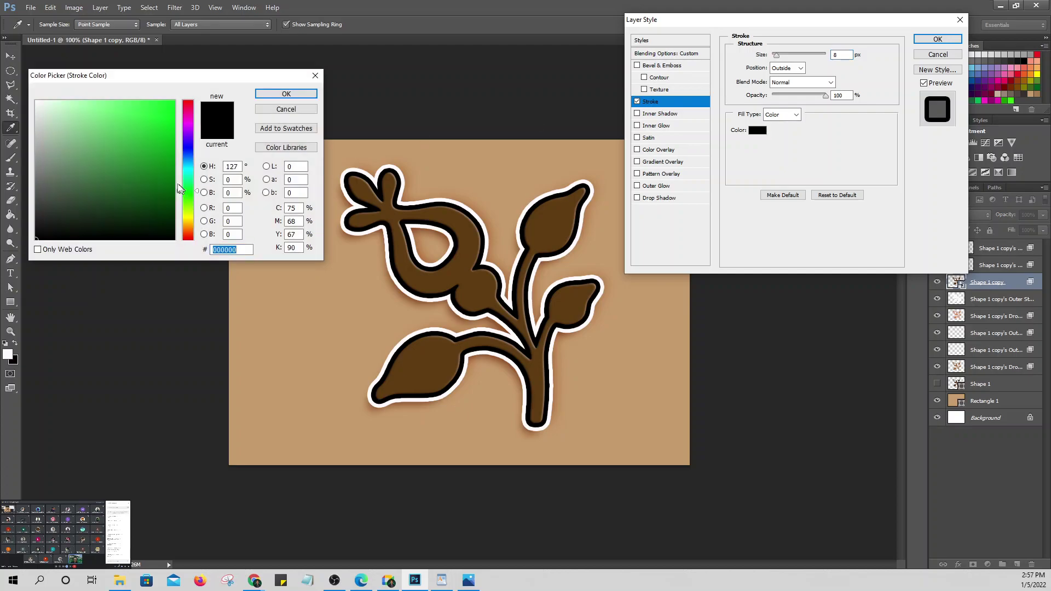
mouse_move(168, 178)
mouse_down()
mouse_move(170, 187)
mouse_move(168, 175)
mouse_up()
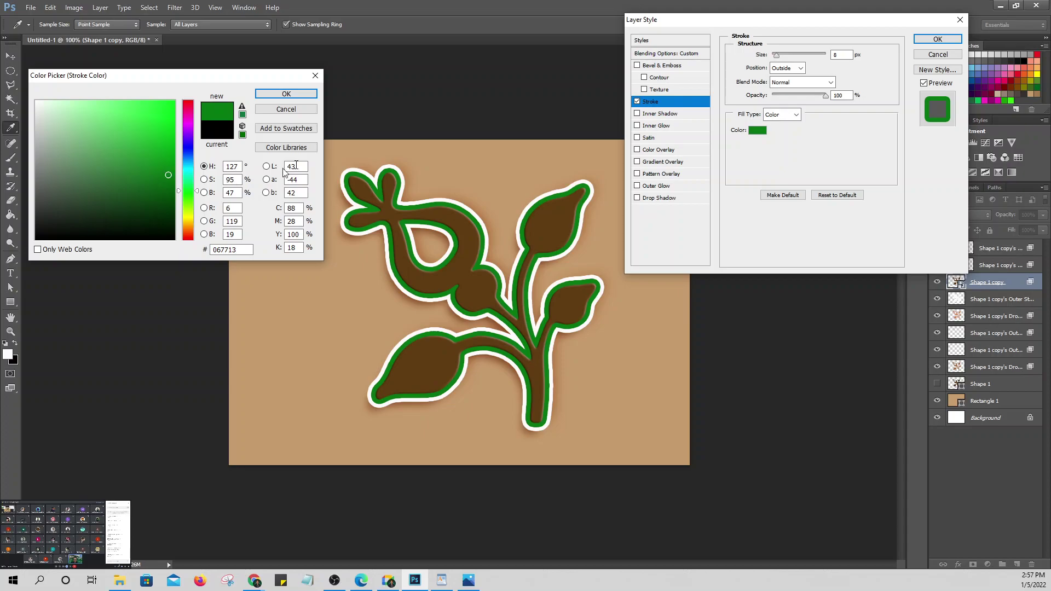
click(286, 94)
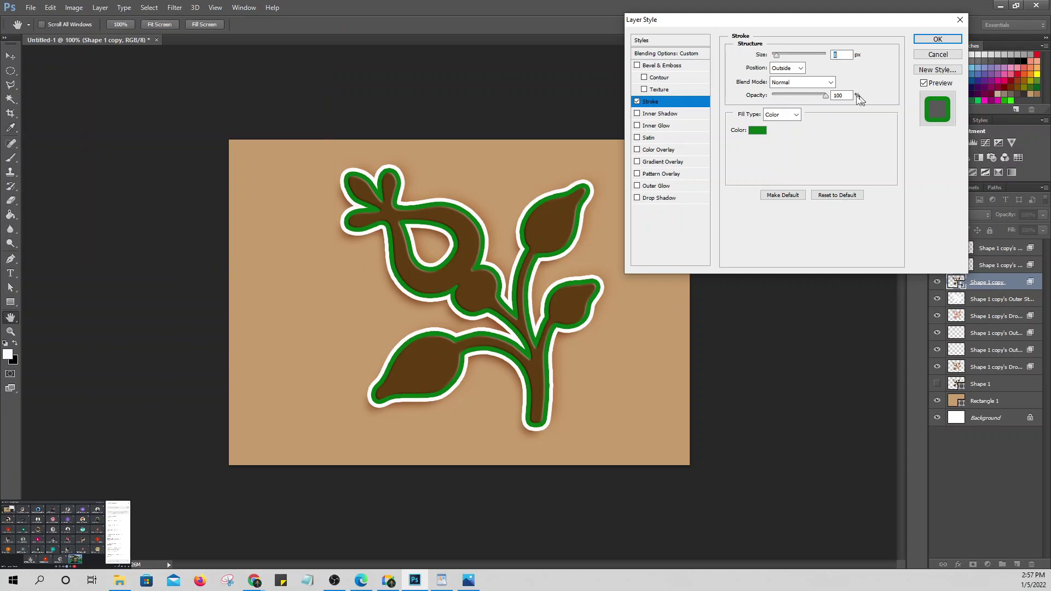
click(841, 55)
text(3)
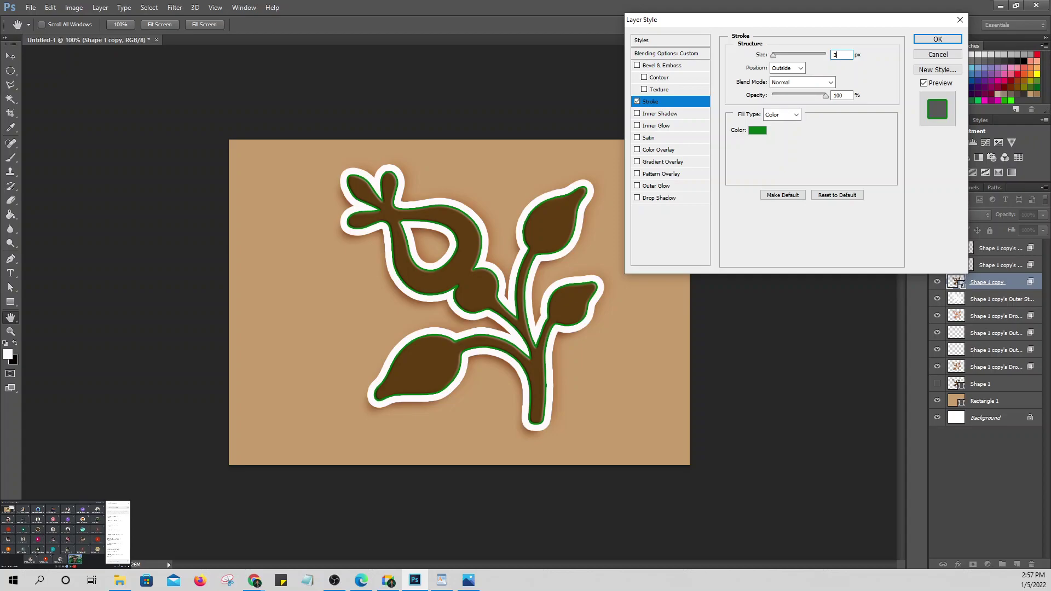
key(BackSpace)
text(5)
click(938, 38)
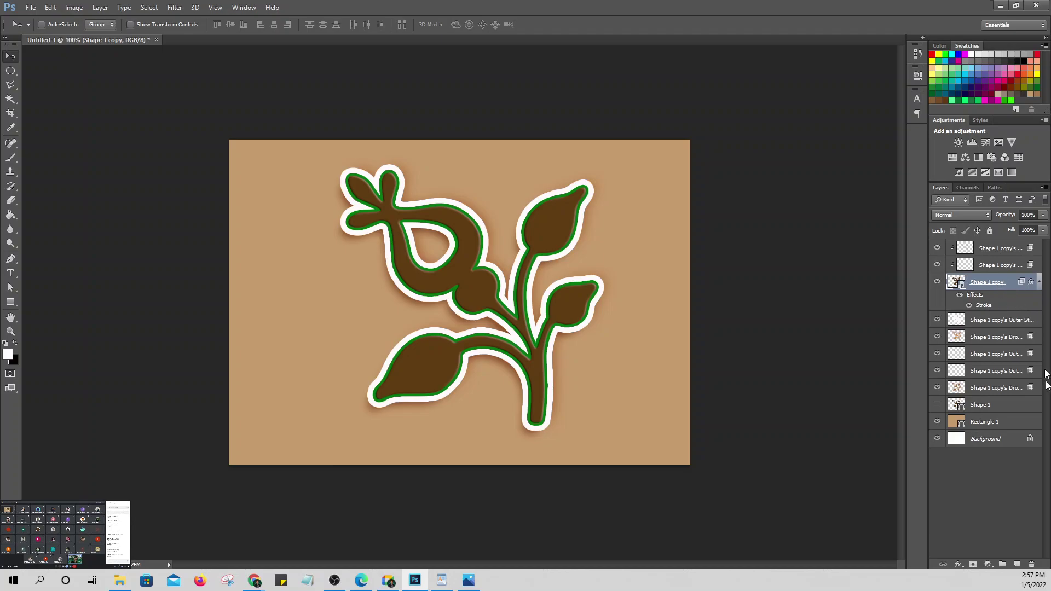
Step: Make the hidden Shape 1 layer visible and convert it to a smart object
click(989, 410)
click(937, 405)
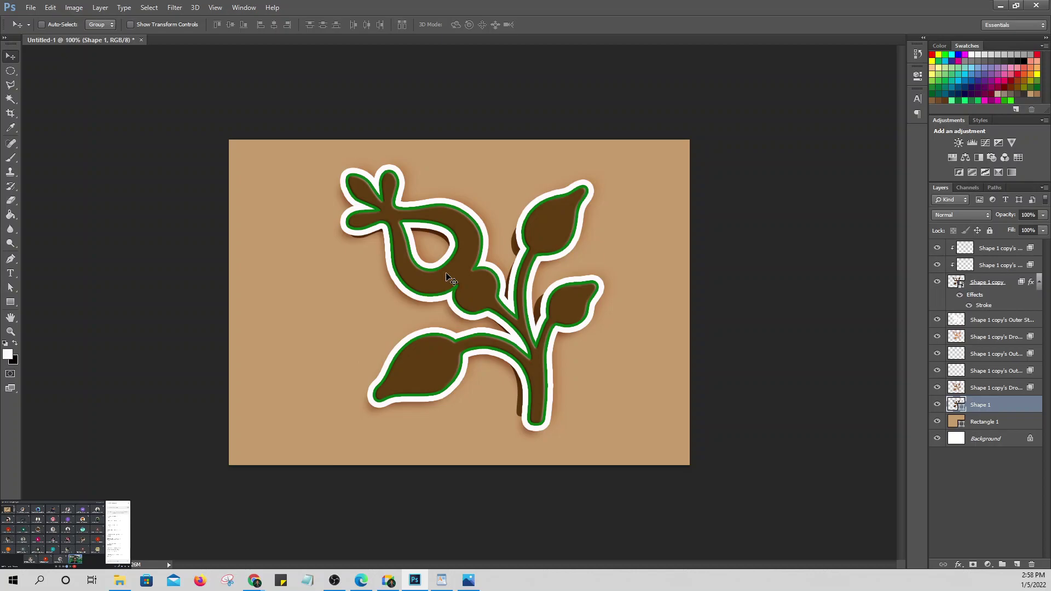
key(ctrl+t)
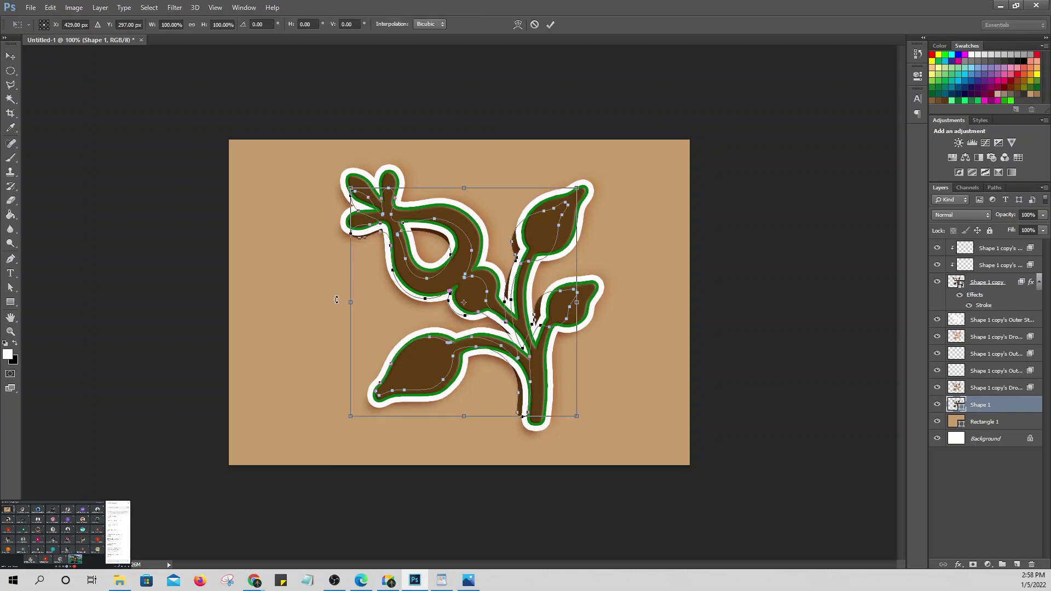
key(Return)
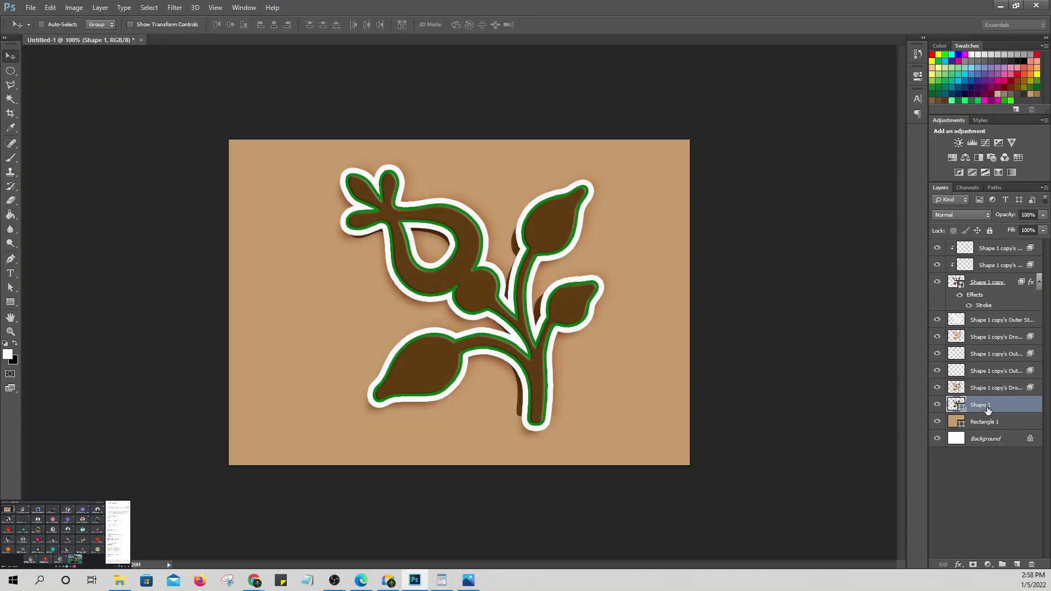
right_click(988, 400)
click(873, 202)
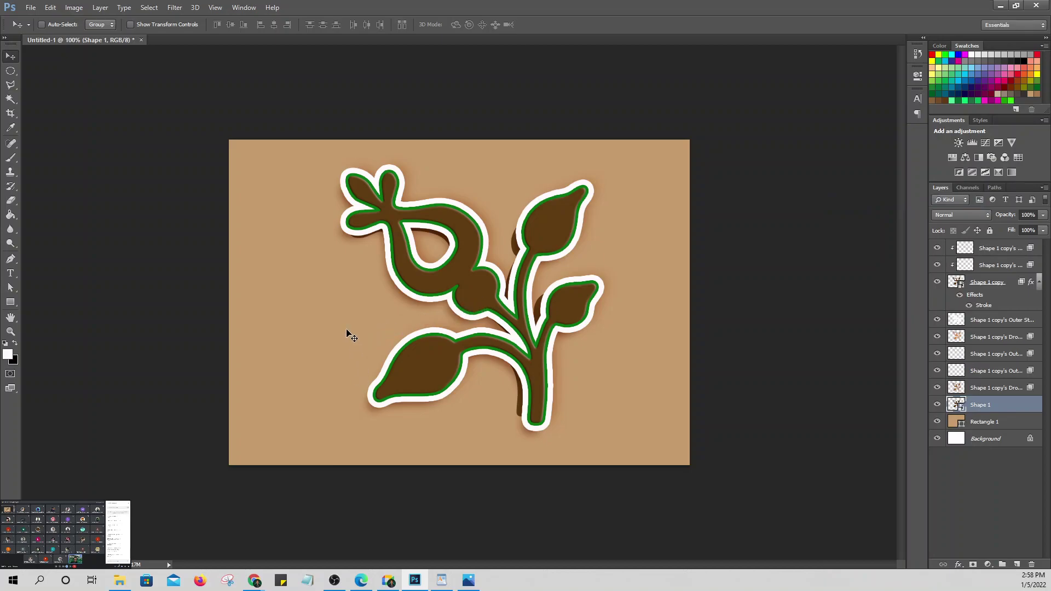
Step: Nudge Shape 1 horizontally to the left so its flower and large leaf stand out beside the outlined copy
key(Left)
key(Left)
key(Left)
key(Left)
key(Left)
key(Left)
key(Left)
key(Left)
key(Left)
key(Left)
key(Left)
key(Left)
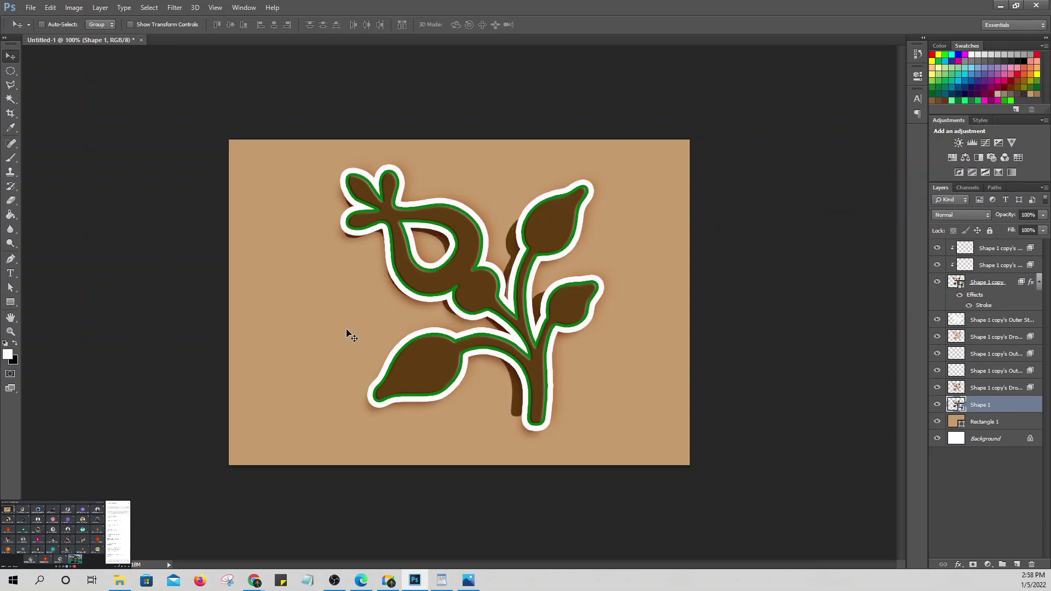
key(Left)
key(Left)
key(Left)
key(Left)
key(Left)
key(Left)
key(Left)
key(Left)
key(Left)
key(Left)
key(Left)
key(Left)
key(Left)
key(Left)
key(Left)
key(Left)
key(Left)
key(Left)
key(Left)
key(Left)
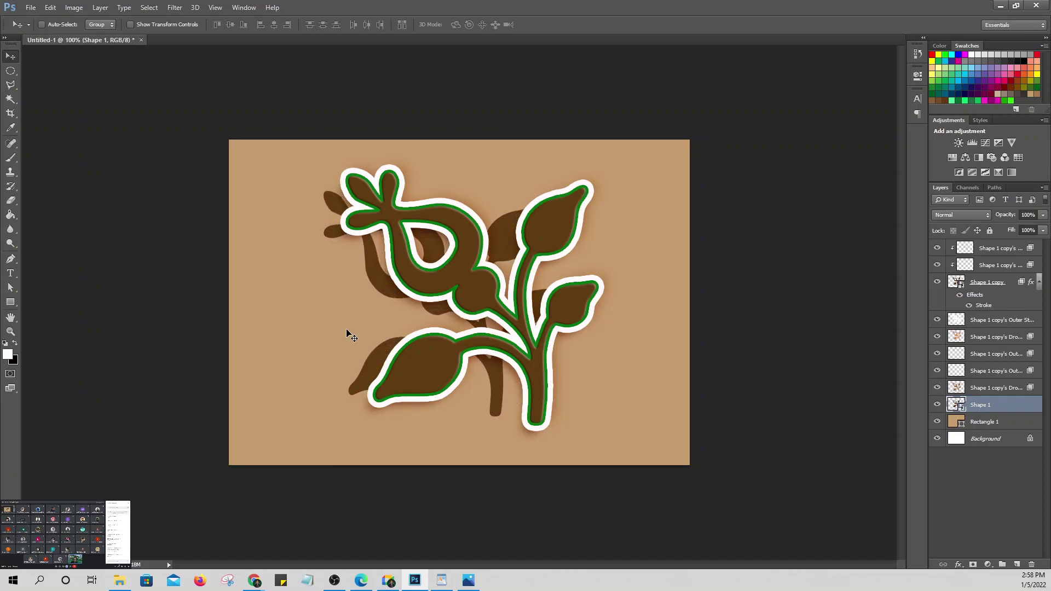
key(Left)
key(Left)
key(Left)
key(Left)
key(Left)
key(Left)
key(Left)
key(Left)
key(Left)
key(Left)
key(Left)
key(Left)
key(Left)
key(Left)
key(Left)
key(Left)
key(Left)
key(Left)
key(Left)
key(Left)
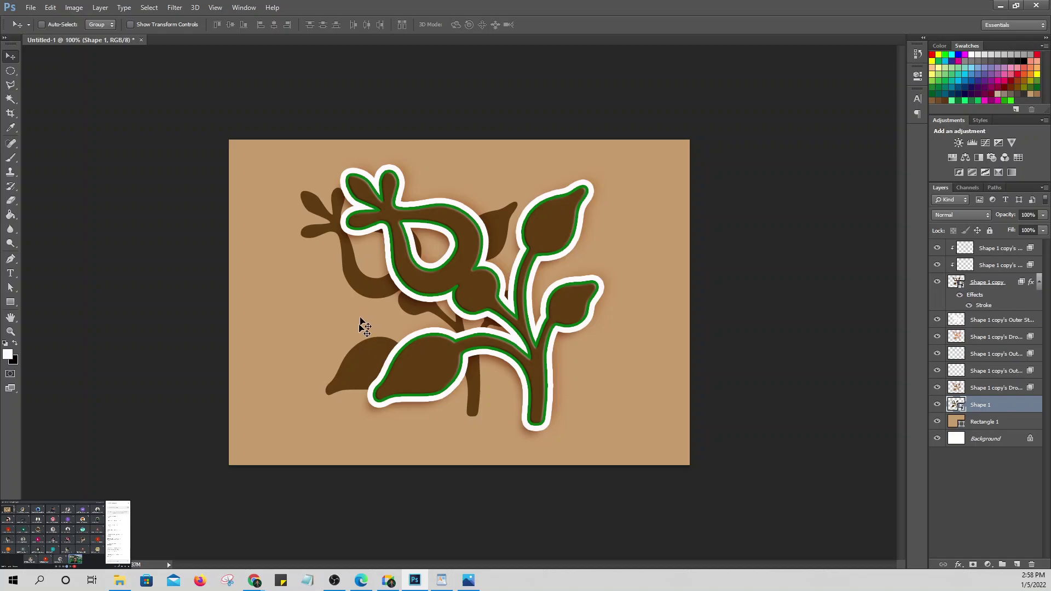
key(Left)
key(Left)
key(Left)
key(Left)
key(Left)
key(Left)
key(Left)
key(Left)
key(Left)
key(Left)
key(Left)
key(Left)
key(Left)
key(Left)
key(Left)
key(Left)
key(Left)
key(Left)
key(Left)
key(Left)
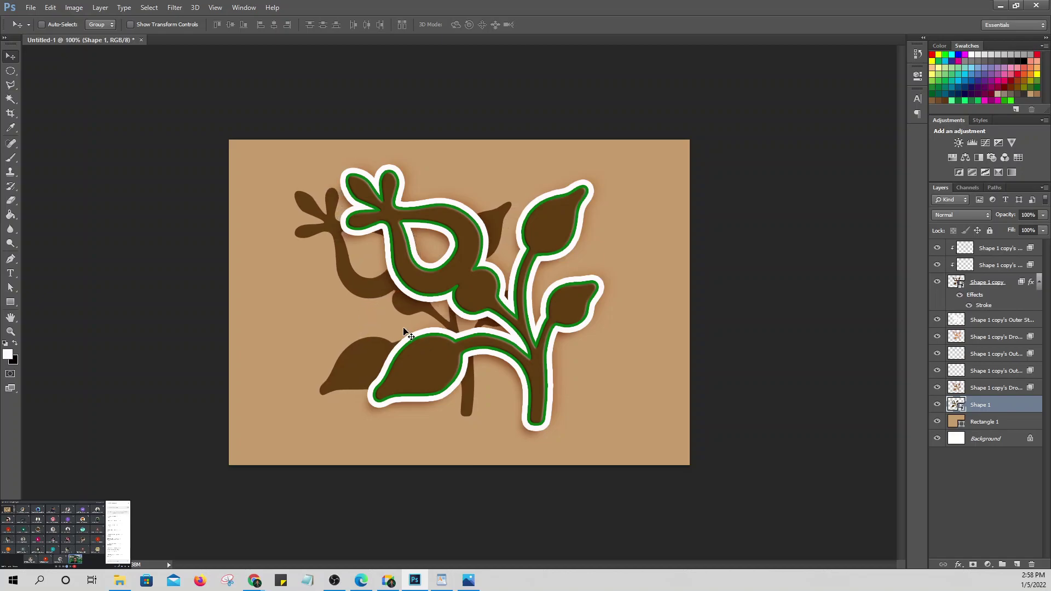
key(Left)
key(Left)
key(Left)
key(Left)
key(Left)
key(Left)
key(Left)
key(Left)
key(Left)
key(Left)
key(Left)
key(Left)
key(Left)
key(Left)
key(Left)
key(Left)
key(Left)
key(Left)
key(Left)
key(Left)
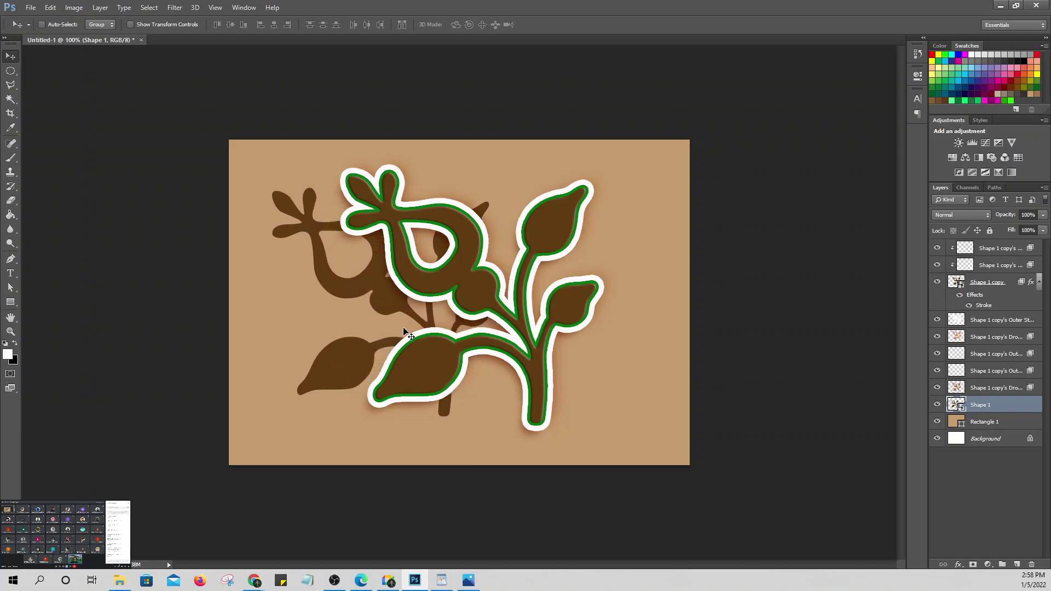
key(Left)
key(Left)
key(Left)
key(Left)
key(Left)
key(Left)
key(Left)
key(Left)
key(Left)
key(Left)
key(Left)
key(Left)
key(Left)
key(Left)
key(Left)
key(Left)
key(Left)
key(Left)
key(Left)
key(Left)
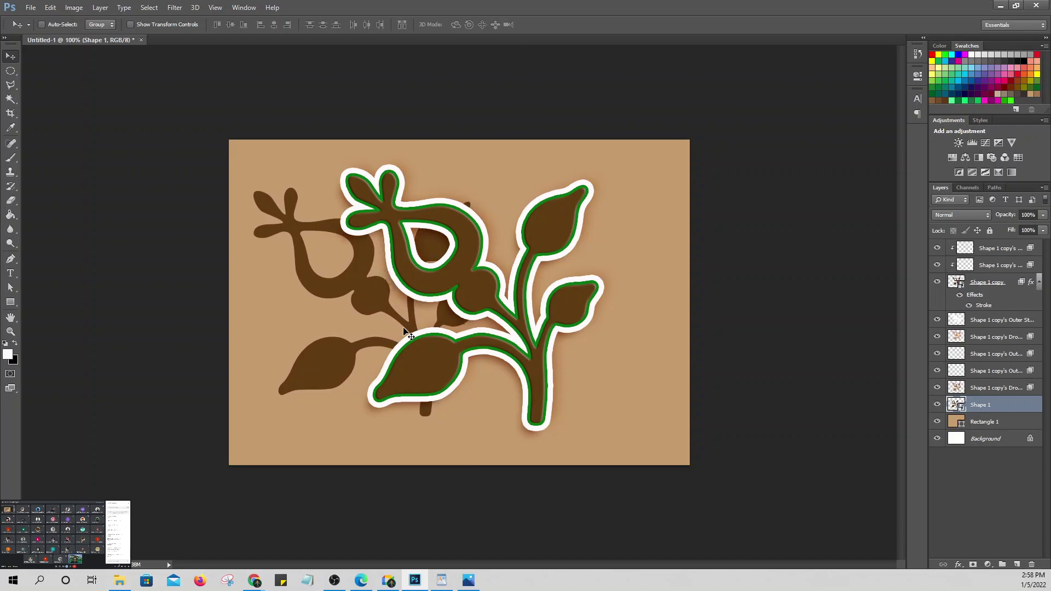
key(Left)
key(Left)
key(Left)
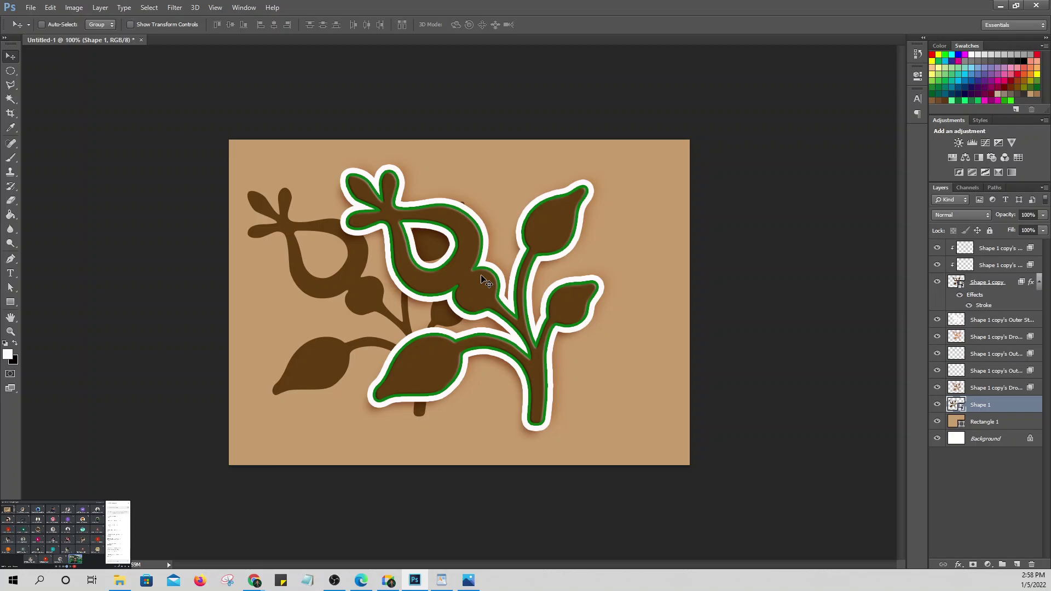
Step: Copy the layer style of Shape 1 copy and paste it onto Shape 1
click(981, 286)
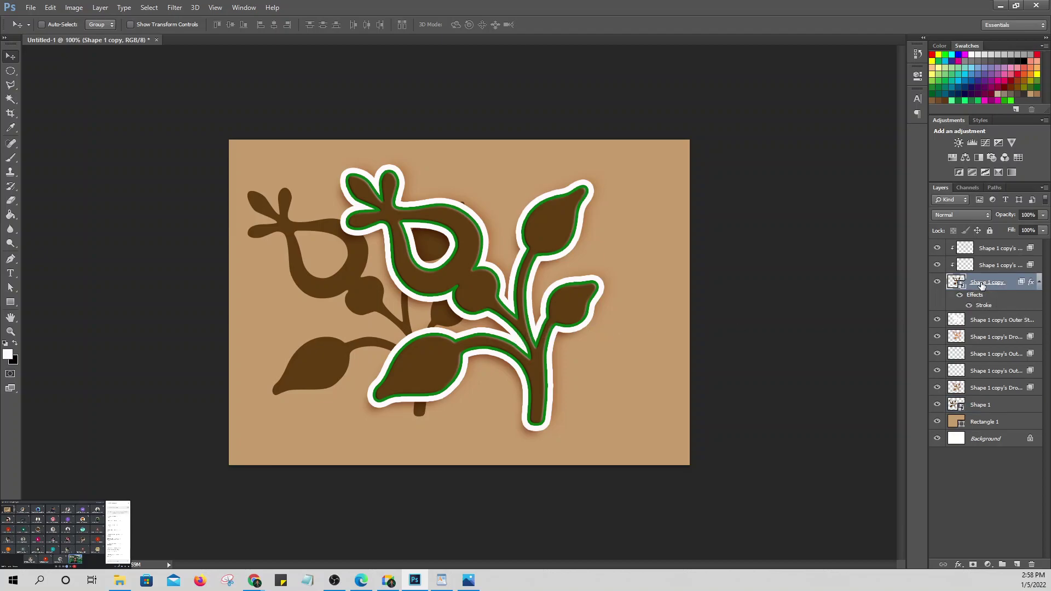
right_click(981, 285)
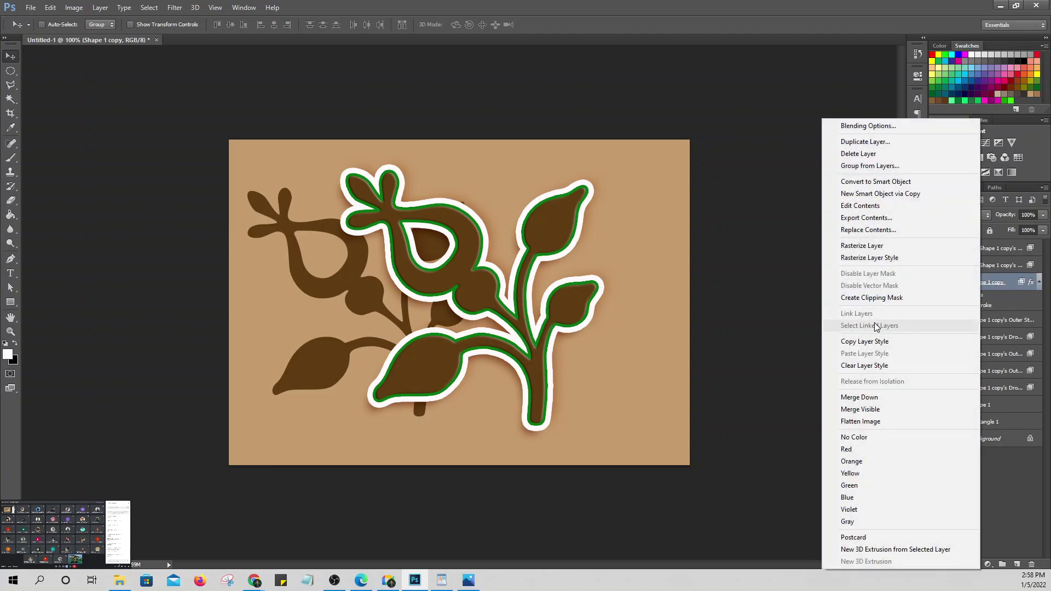
click(876, 342)
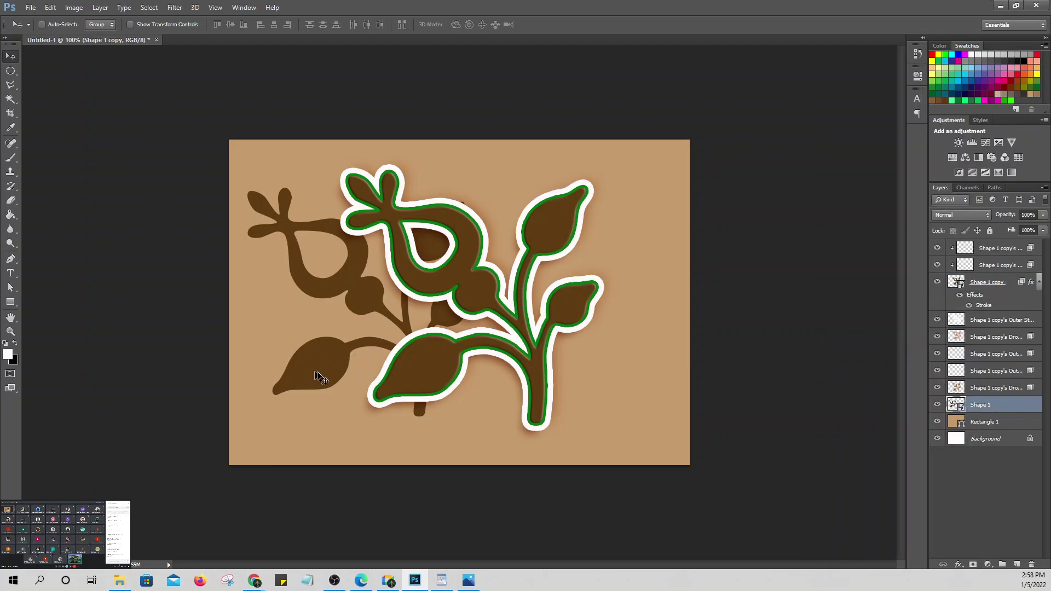
right_click(989, 406)
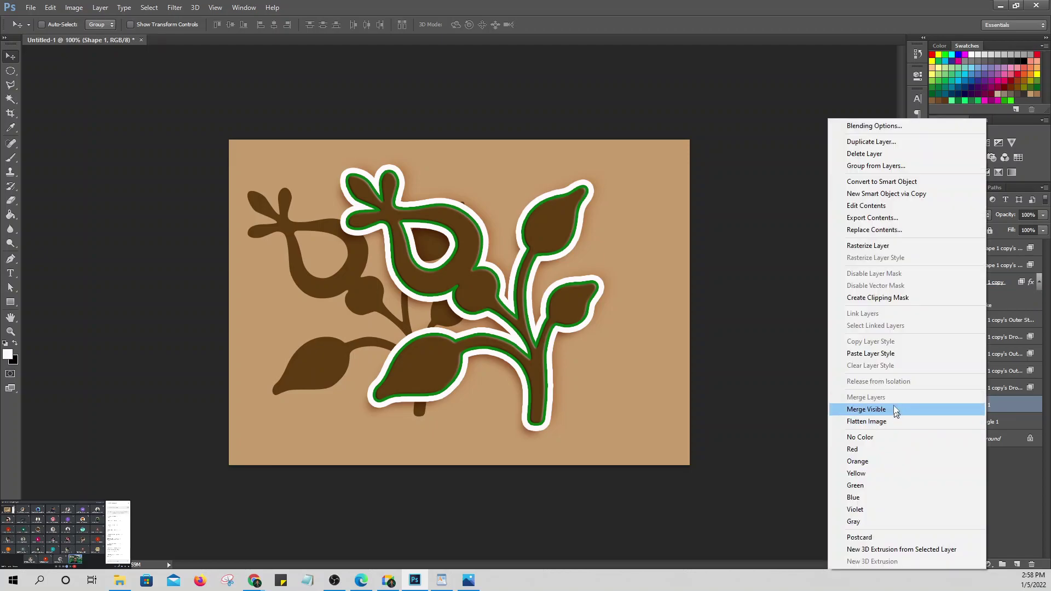
click(878, 355)
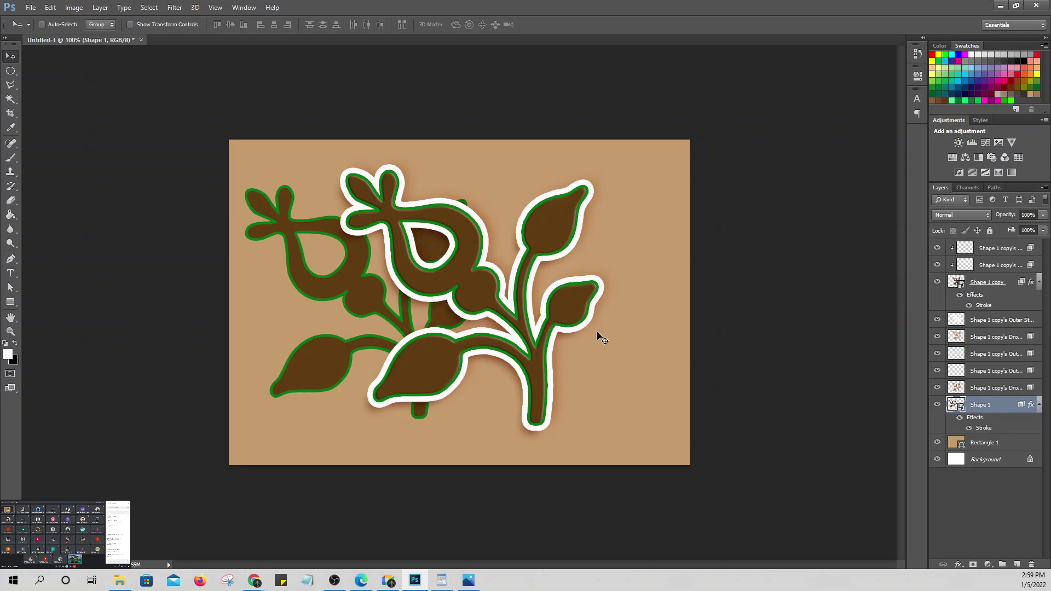
Step: Hide and redisplay Shape 1 copy's separated drop shadow and outer effect layers to check what each one contributes
click(937, 338)
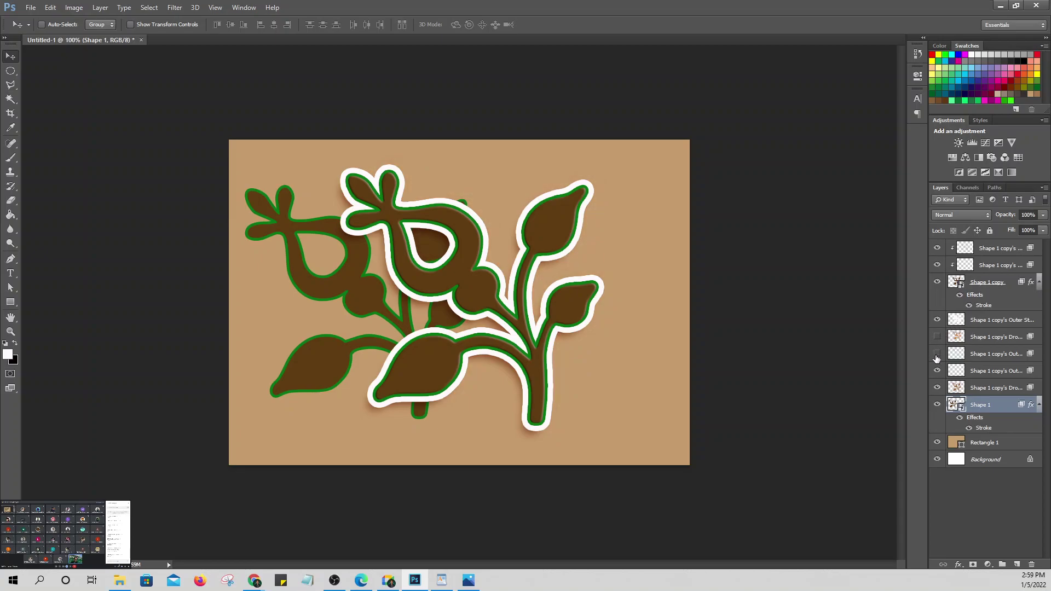
click(937, 372)
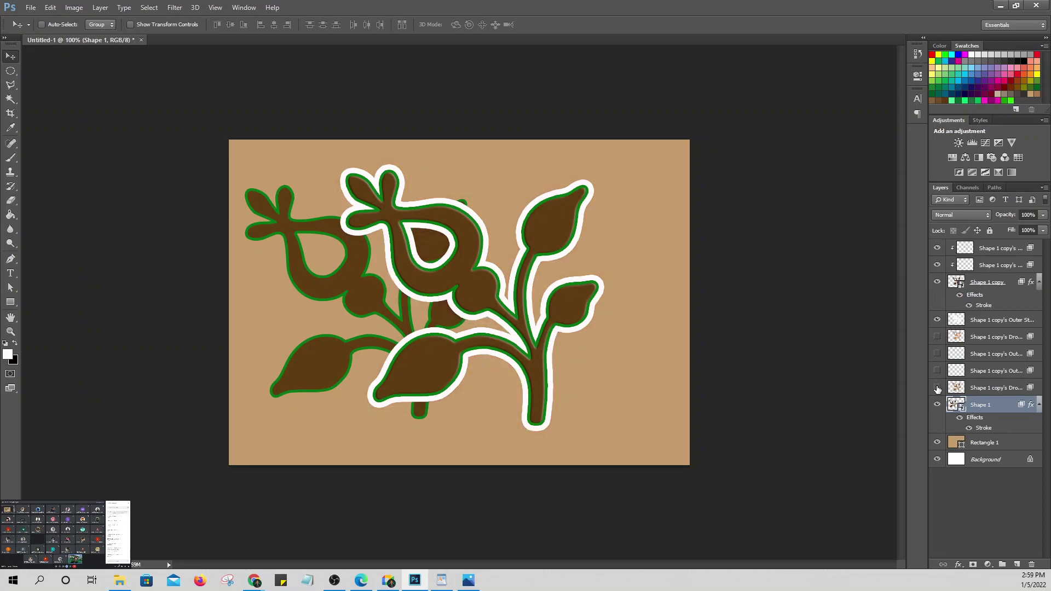
mouse_move(937, 354)
mouse_down()
mouse_move(935, 336)
mouse_move(938, 355)
mouse_up()
click(938, 372)
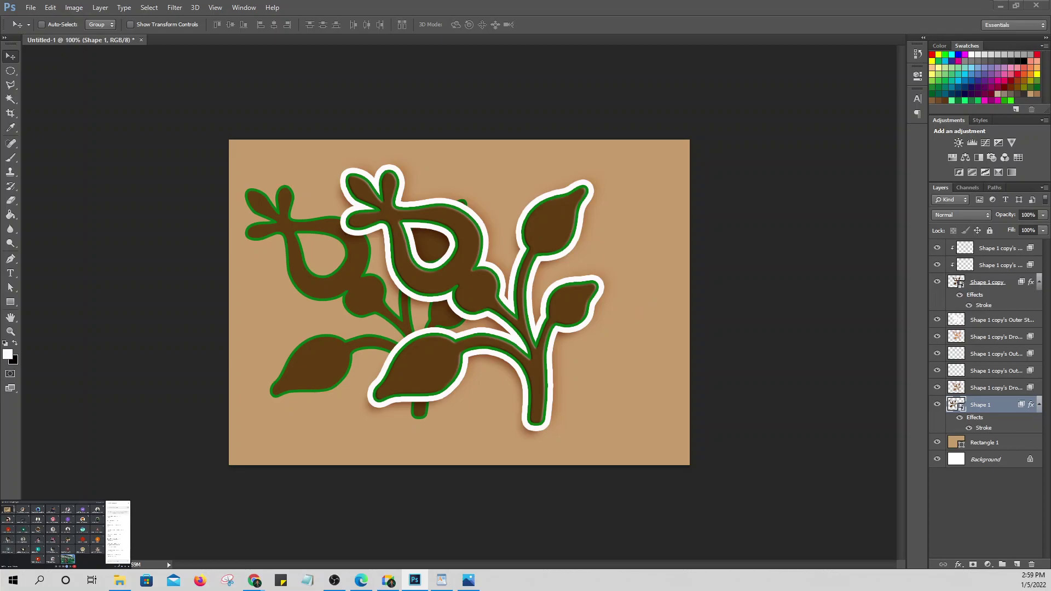
key(super+d)
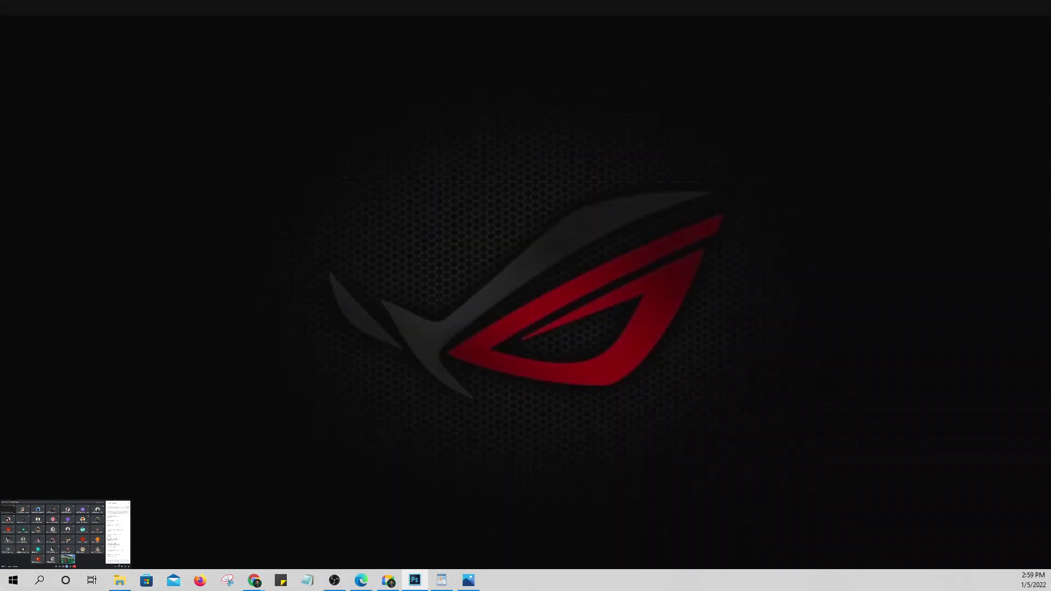
key(super+d)
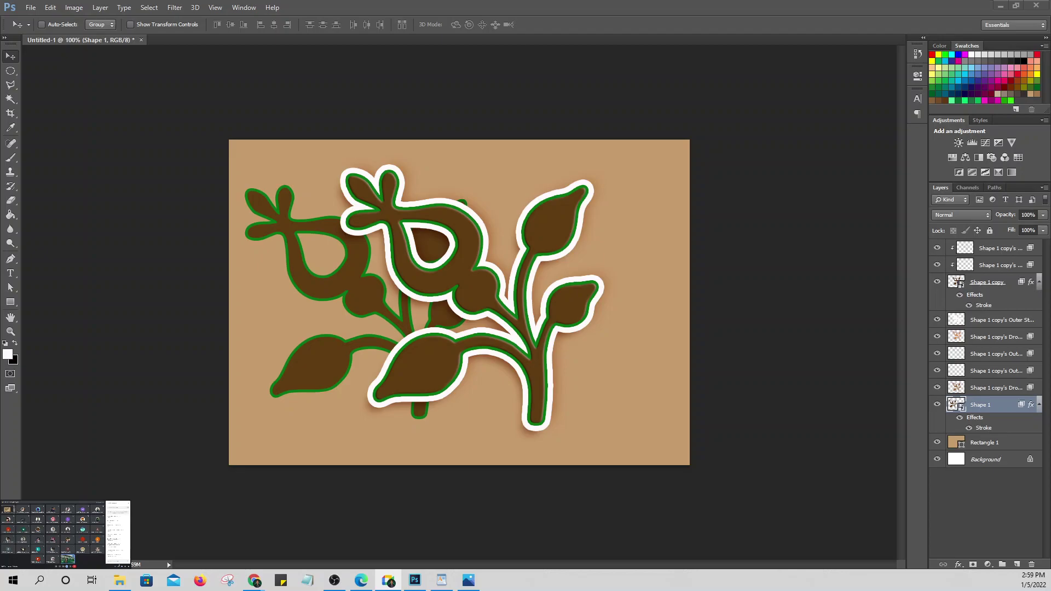
Step: Add the text NUMBER in white Tahoma Bold at 48 pt on a new topmost layer, below the large leaves
click(993, 249)
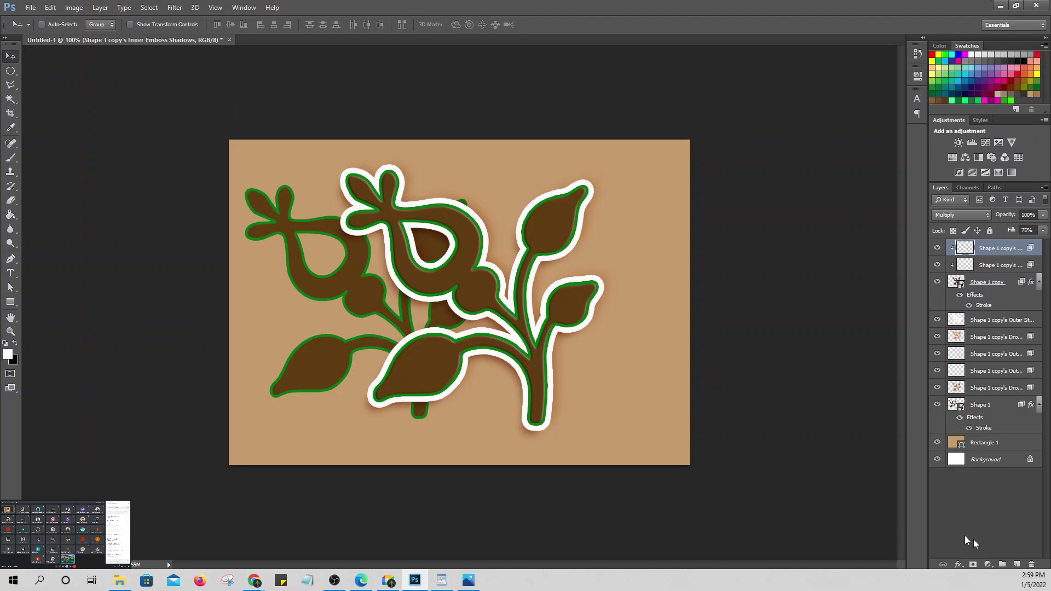
click(1017, 564)
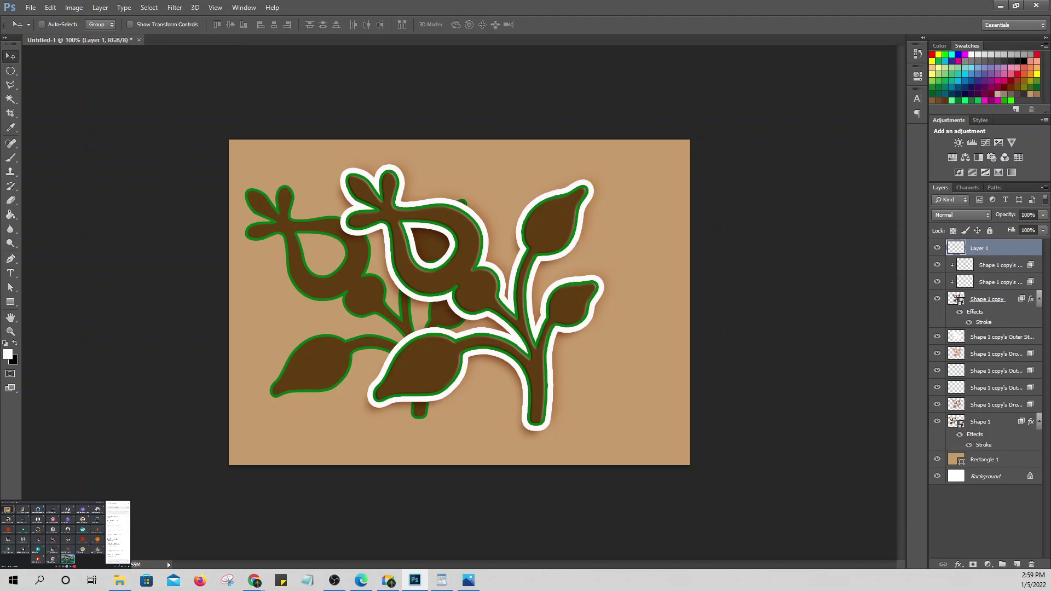
click(10, 274)
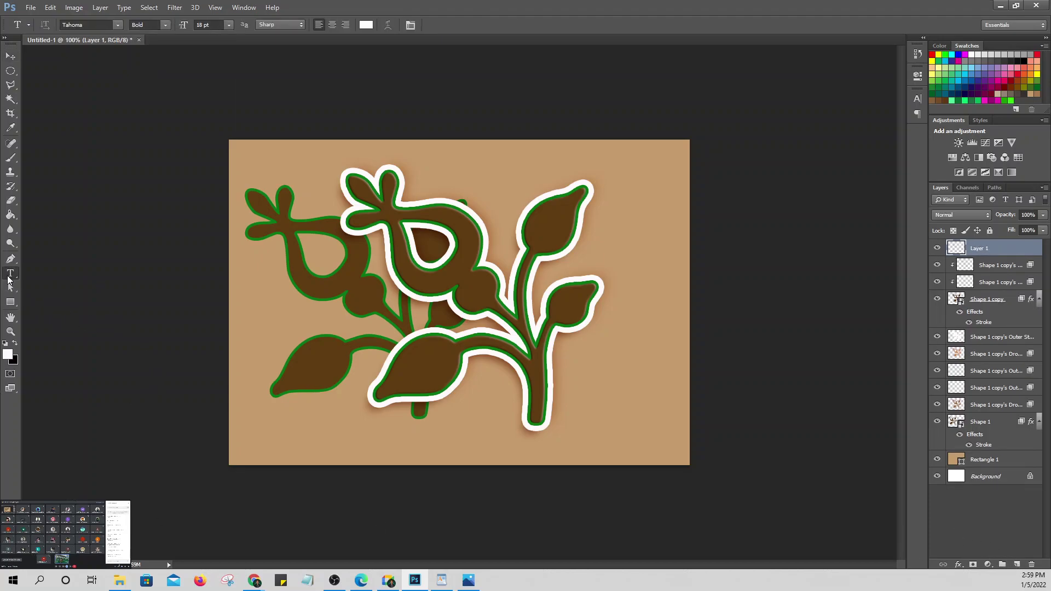
click(316, 413)
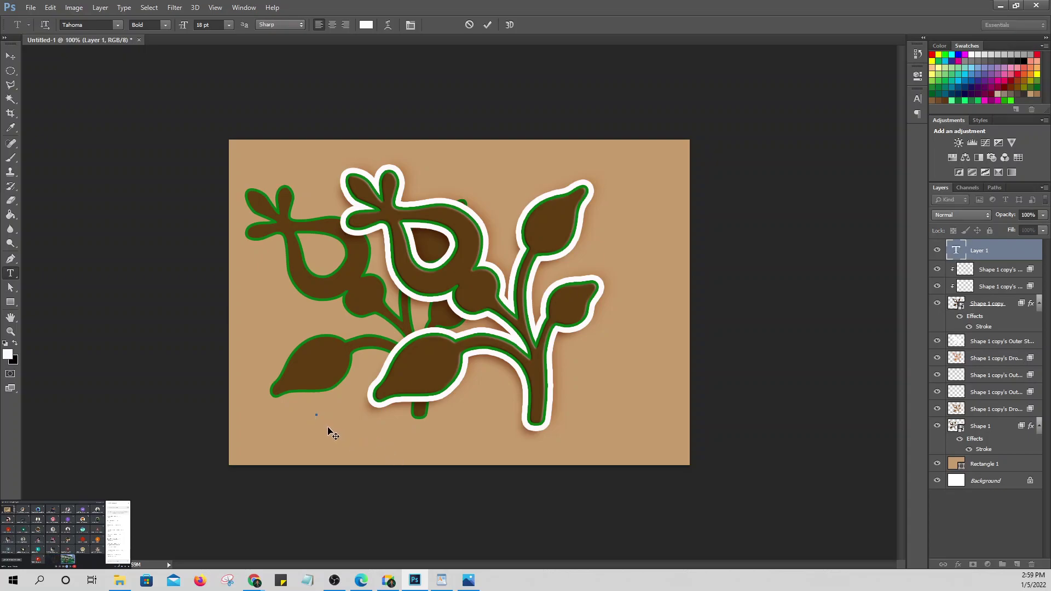
click(228, 25)
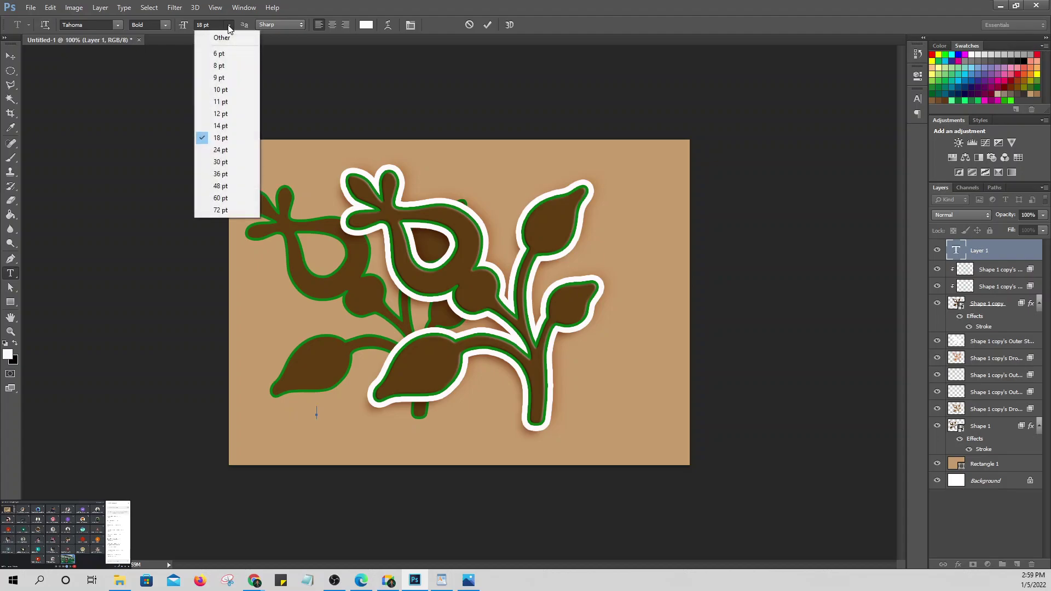
click(220, 187)
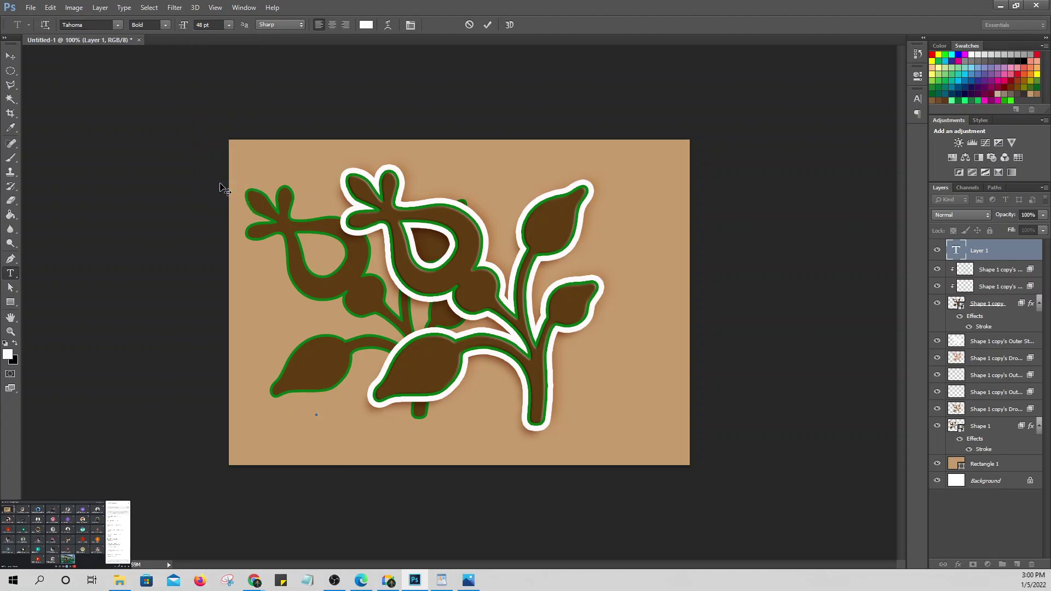
text(NUMBER)
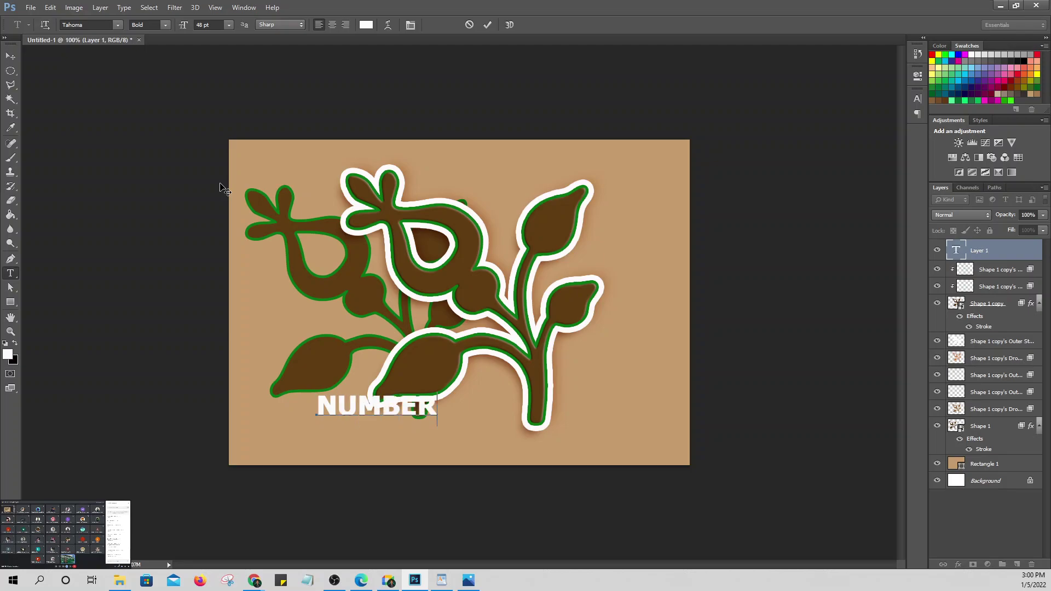
click(10, 56)
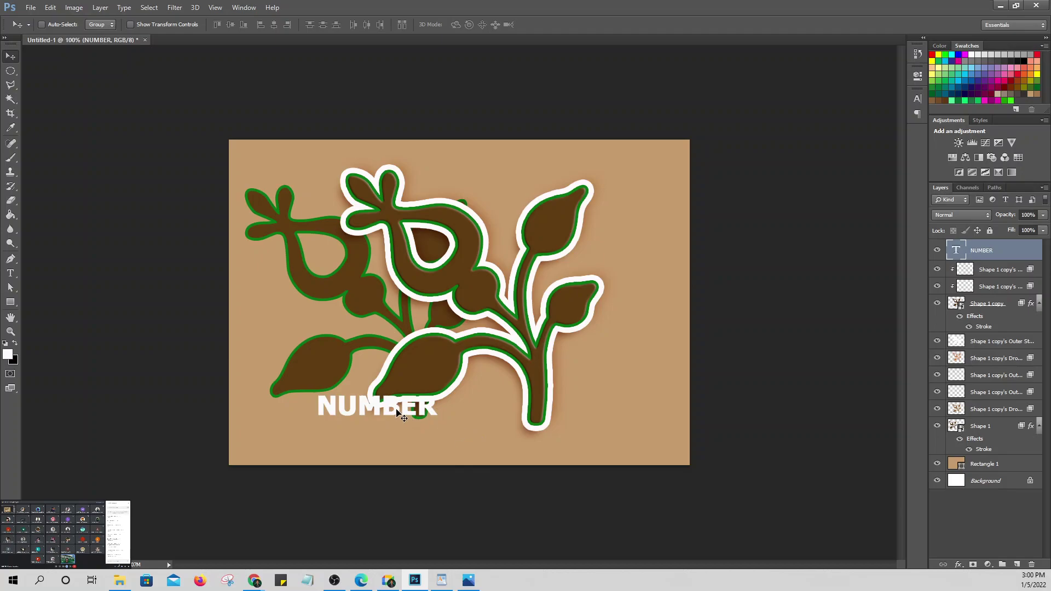
Step: Enlarge the NUMBER text to 110 pt
double_click(957, 250)
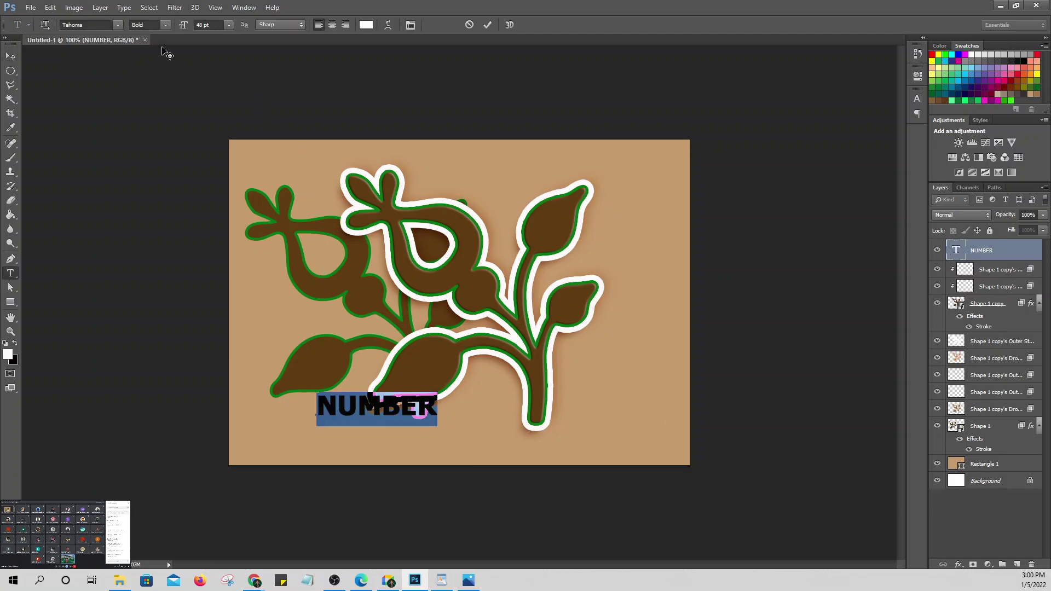
drag(187, 30, 216, 29)
click(11, 57)
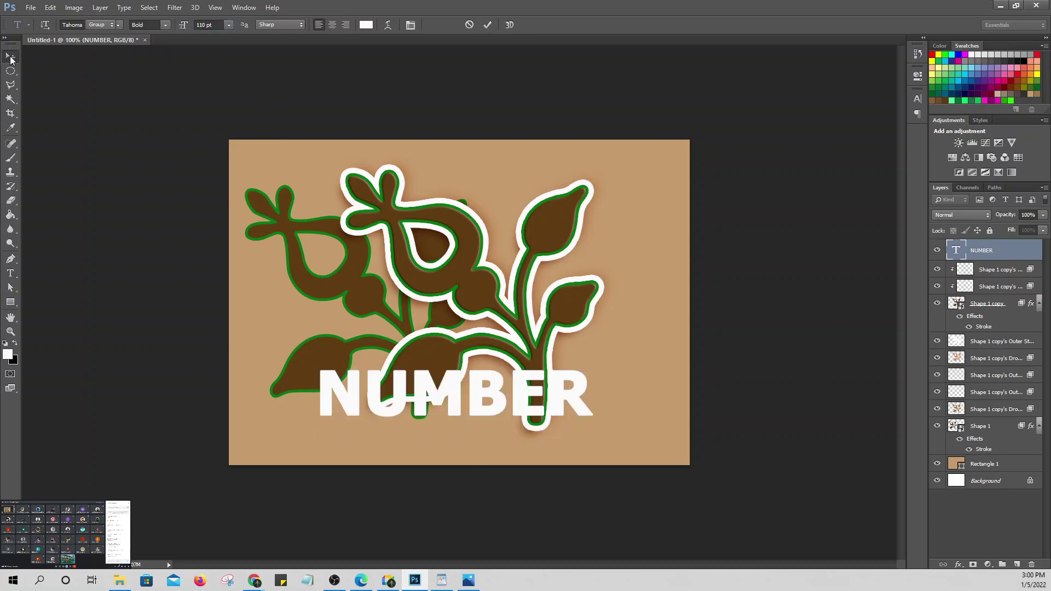
Step: Nudge the enlarged NUMBER text straight down toward the lower edge of the tan rectangle
key(Down)
key(Down)
key(Down)
key(Down)
key(Down)
key(Down)
key(Down)
key(Down)
key(Down)
key(Down)
key(Down)
key(Down)
key(Down)
key(Down)
key(Down)
key(Down)
key(Down)
key(Down)
key(Down)
key(Down)
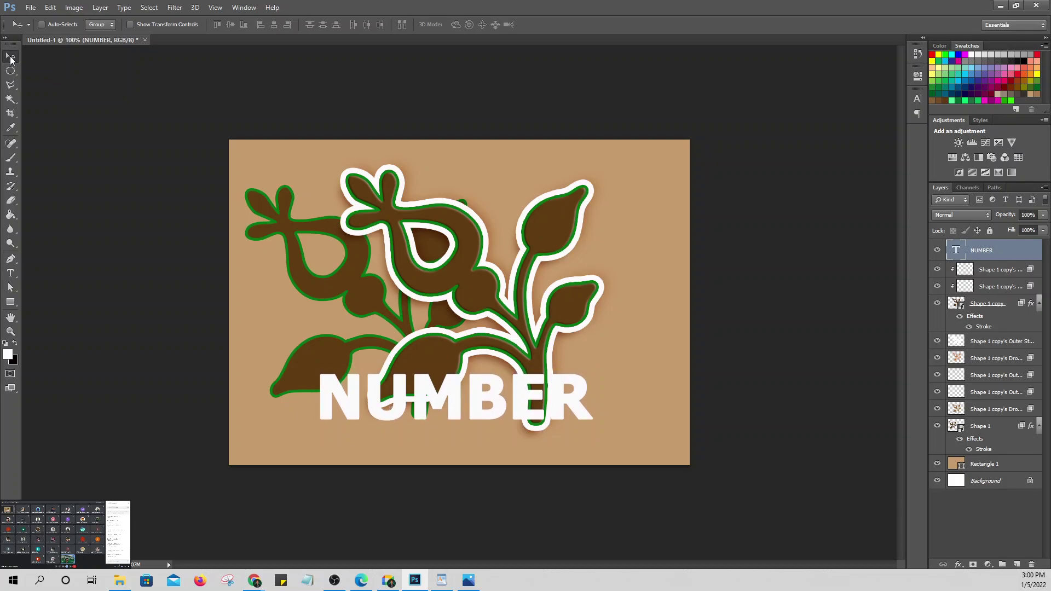
key(Down)
key(Down)
key(Down)
key(Down)
key(Down)
key(Down)
key(Down)
key(Down)
key(Down)
key(Down)
key(Down)
key(Down)
key(Down)
key(Down)
key(Down)
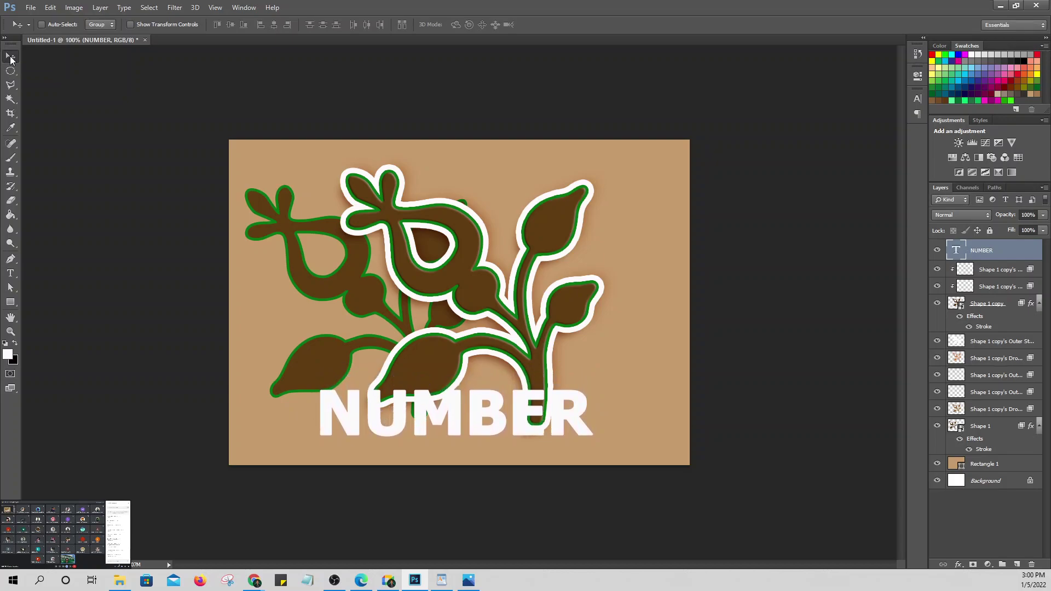
Step: Try nudging Shape 1 copy upward off its white outline, and move it back into place
ctrl+click(508, 314)
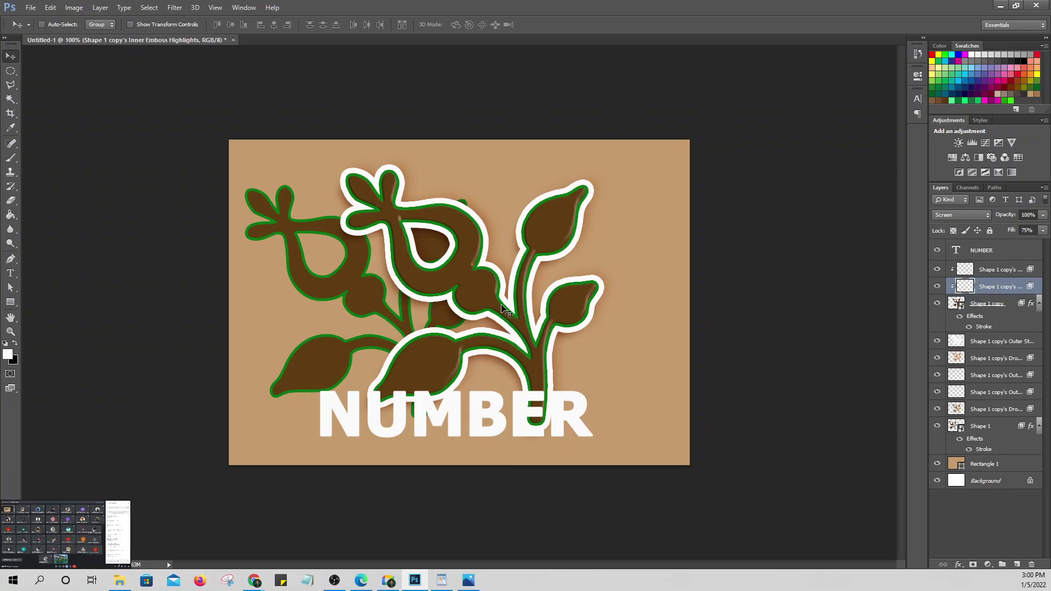
ctrl+click(488, 296)
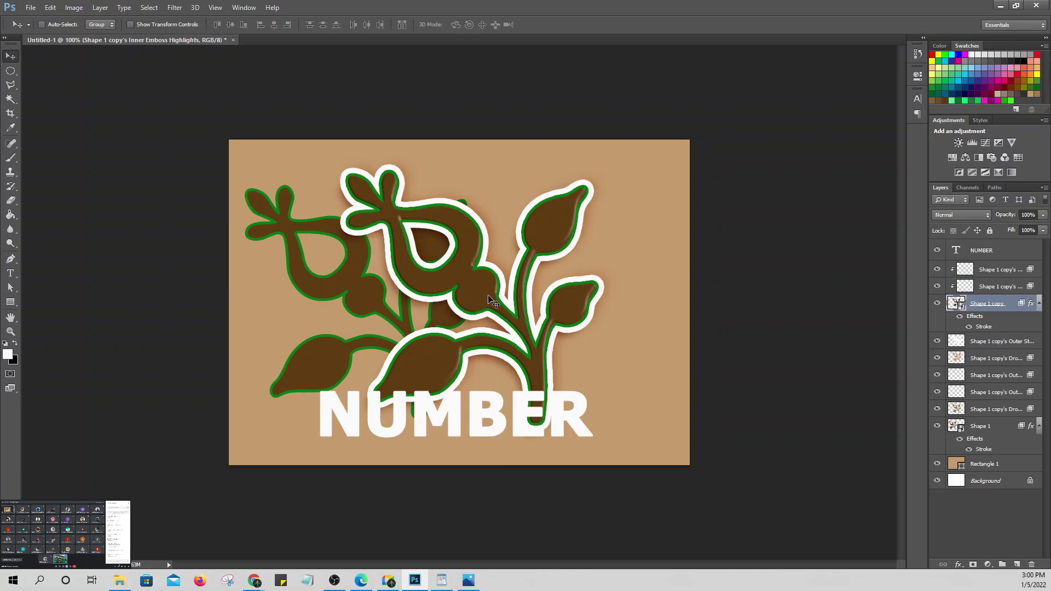
key(Up)
key(Up)
key(Up)
key(Up)
key(Up)
key(Up)
key(Up)
key(Up)
key(Up)
key(Up)
key(Up)
key(Up)
key(Up)
key(Up)
key(Up)
key(Up)
key(Up)
key(Up)
key(Left)
key(Left)
key(Left)
key(Left)
key(Left)
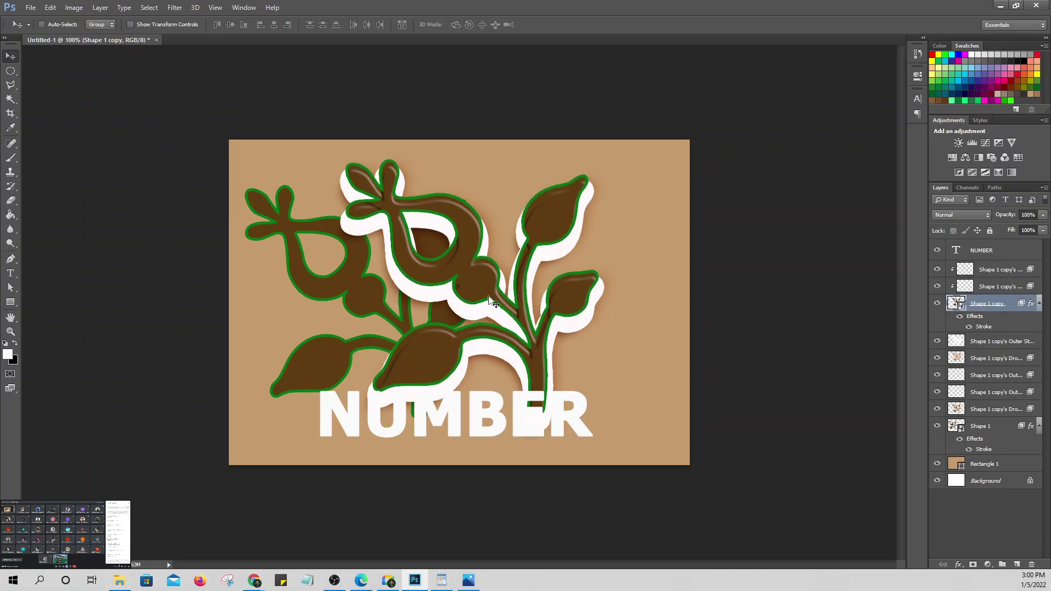
key(Down)
key(Down)
key(Down)
key(Down)
key(Down)
key(Down)
key(Down)
key(Down)
key(Down)
key(Down)
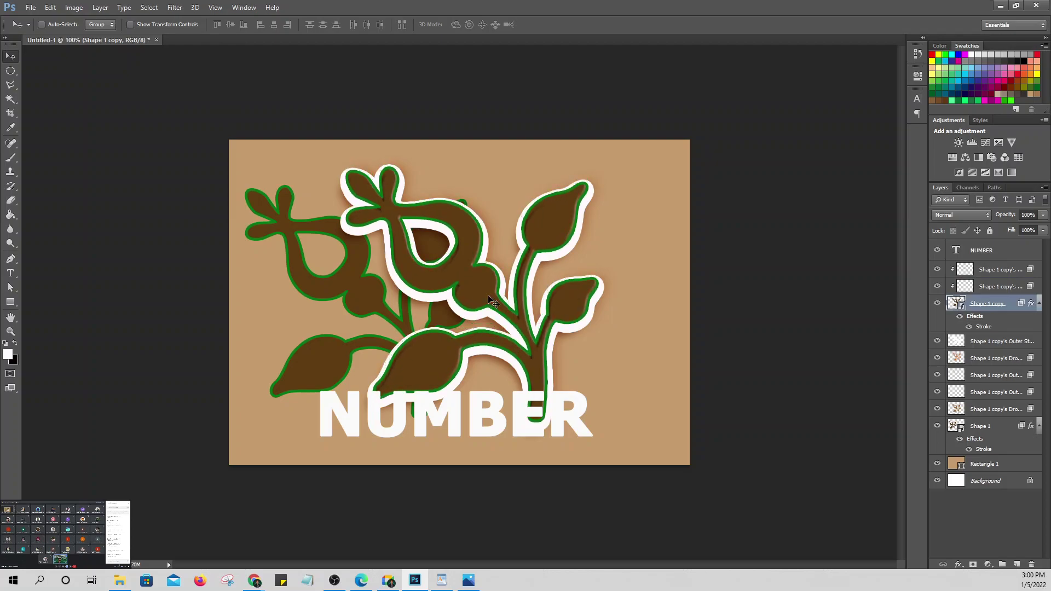
key(Down)
key(Down)
key(Down)
key(Down)
key(Down)
key(Down)
key(Down)
key(Down)
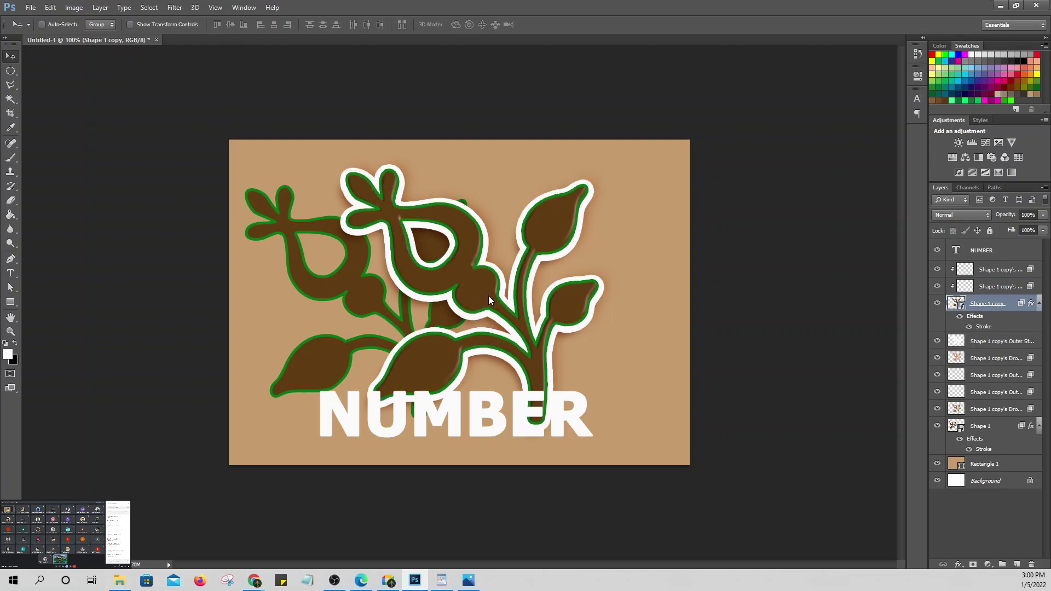
key(Up)
key(Up)
key(Up)
key(Up)
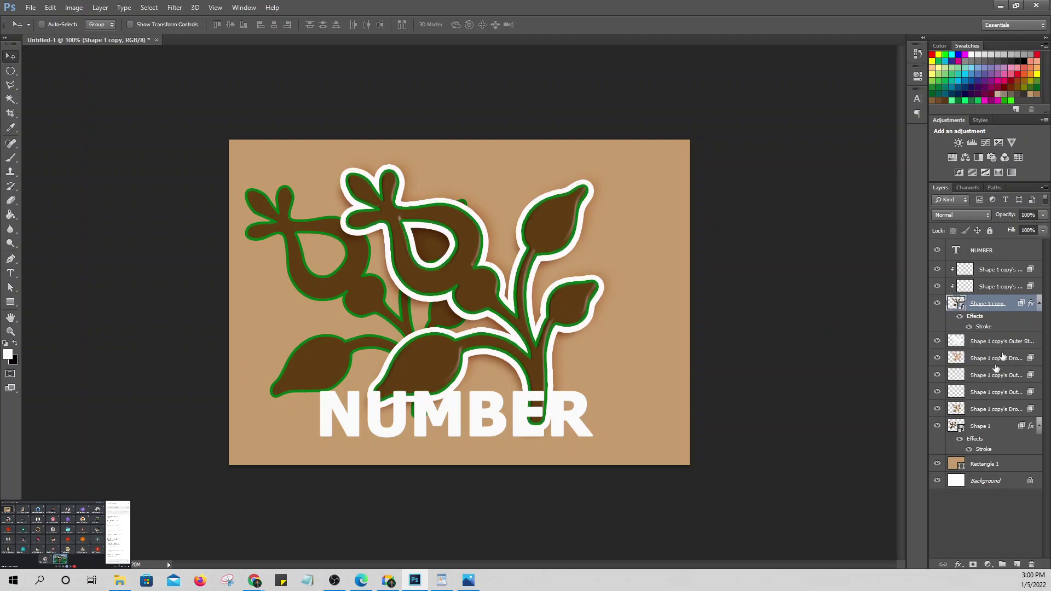
Step: Move the NUMBER text further down and to the left, near the bottom edge of the tan rectangle
ctrl+click(484, 433)
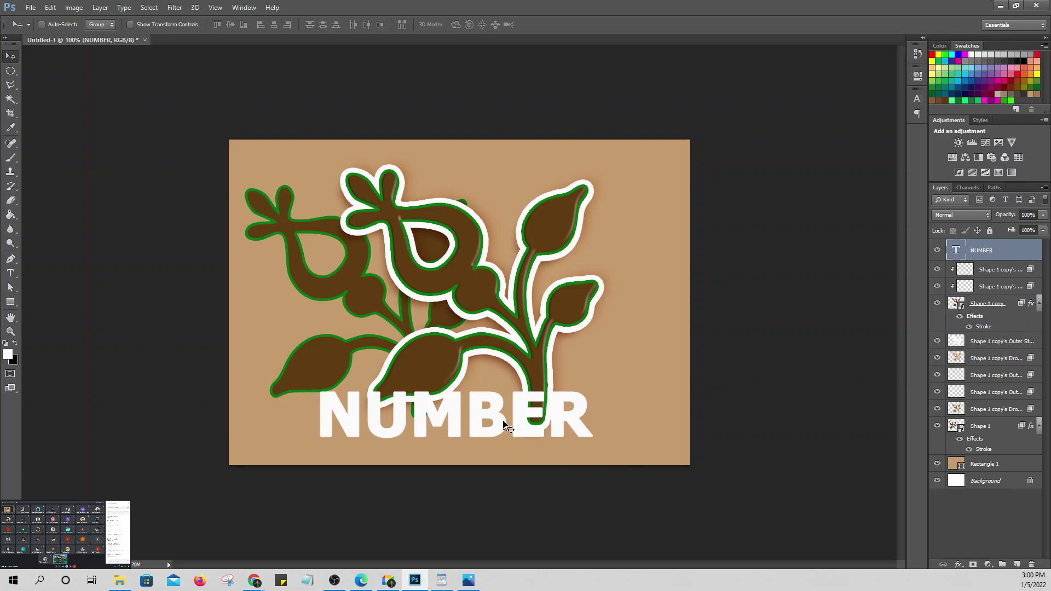
key(Down)
key(Down)
key(Down)
key(Down)
key(Down)
key(Down)
key(Down)
key(Down)
key(Down)
key(Down)
key(Down)
key(Down)
key(Down)
key(Down)
key(Down)
key(Down)
key(Down)
key(Down)
key(Down)
key(Down)
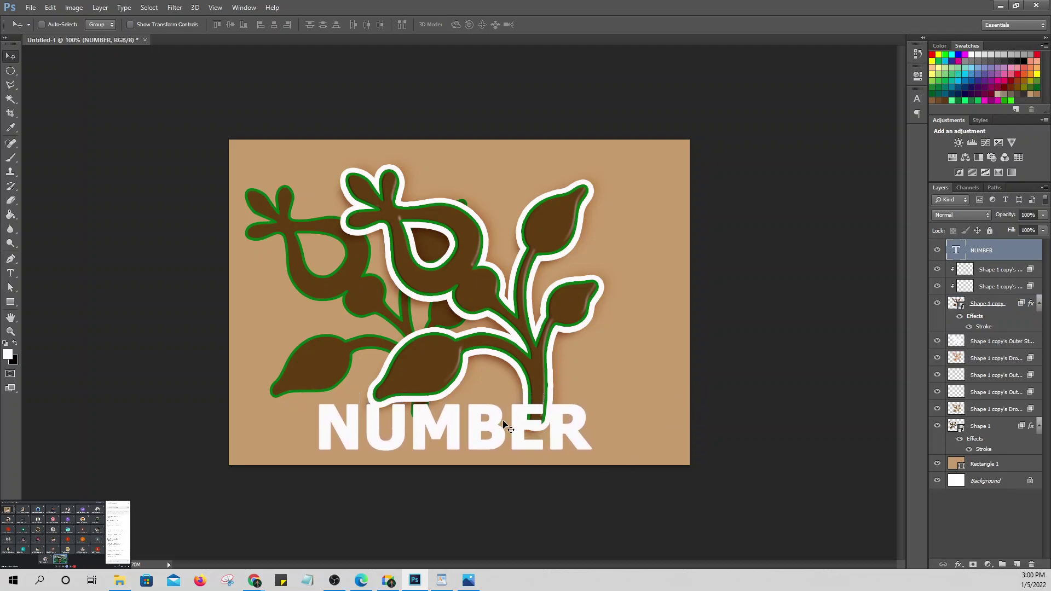
key(Left)
key(Left)
key(Left)
key(Left)
key(Left)
key(Left)
key(Left)
key(Left)
key(Left)
key(Left)
key(Left)
key(Left)
key(Left)
key(Left)
key(Left)
key(Left)
key(Left)
key(Left)
key(Left)
key(Left)
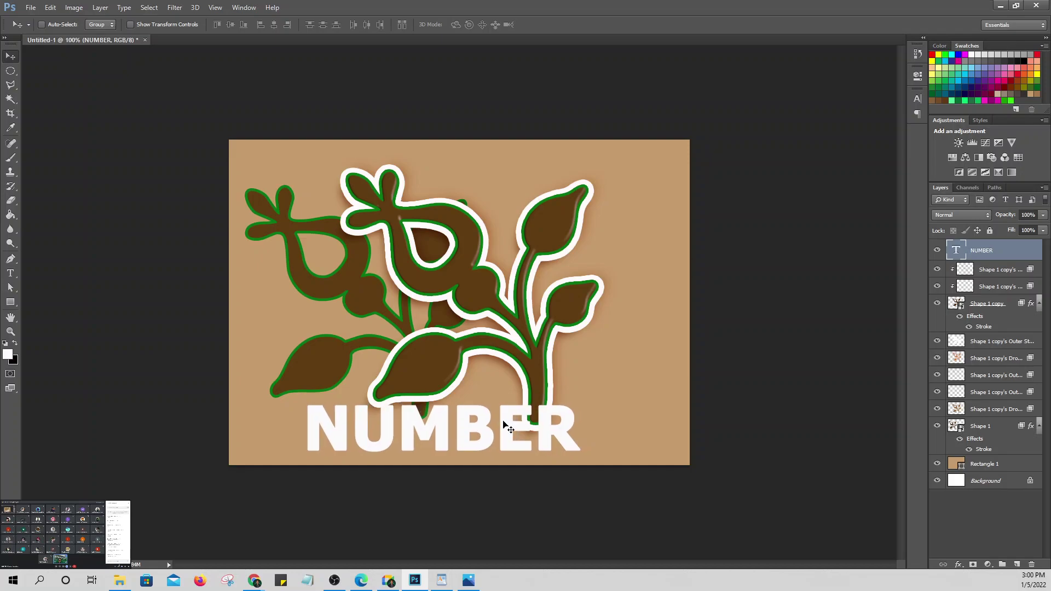
key(Left)
key(Left)
key(Left)
key(Left)
key(Left)
key(Left)
key(Left)
key(Left)
key(Left)
key(Left)
key(Left)
key(Left)
key(Left)
key(Left)
key(Left)
key(Left)
key(Left)
key(Left)
key(Left)
key(Left)
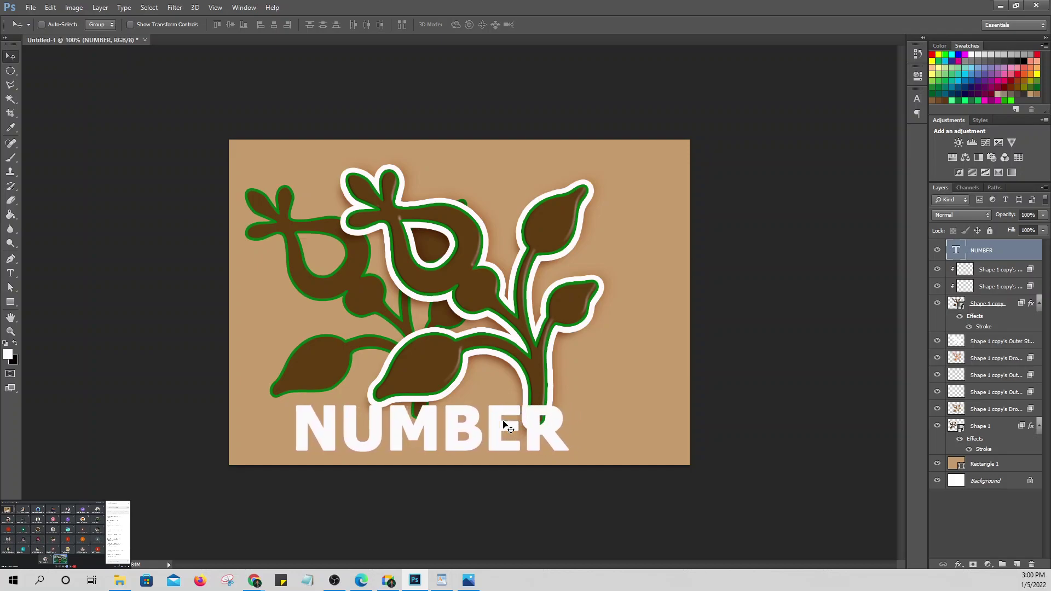
Step: Nudge the NUMBER text horizontally to the left along the bottom of the tan rectangle
key(Left)
key(Left)
key(Left)
key(Left)
key(Left)
key(Left)
key(Left)
key(Left)
key(Left)
key(Left)
key(Left)
key(Left)
key(Left)
key(Left)
key(Left)
key(Left)
key(Left)
key(Left)
key(Left)
key(Left)
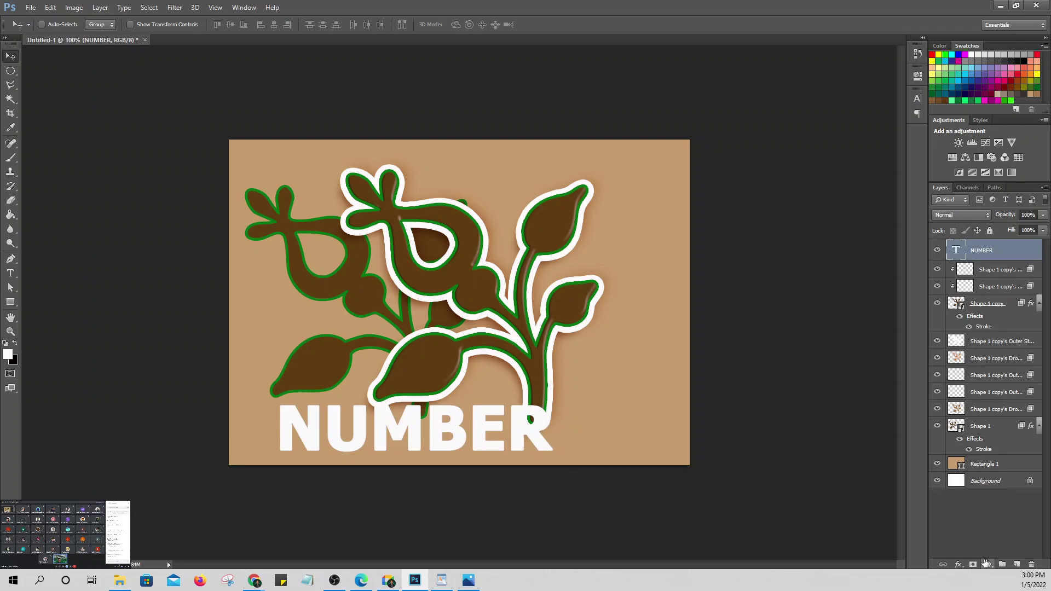
Step: Add a Bevel & Emboss effect to the NUMBER text, dismissing the help error and closing its browser tab
click(959, 564)
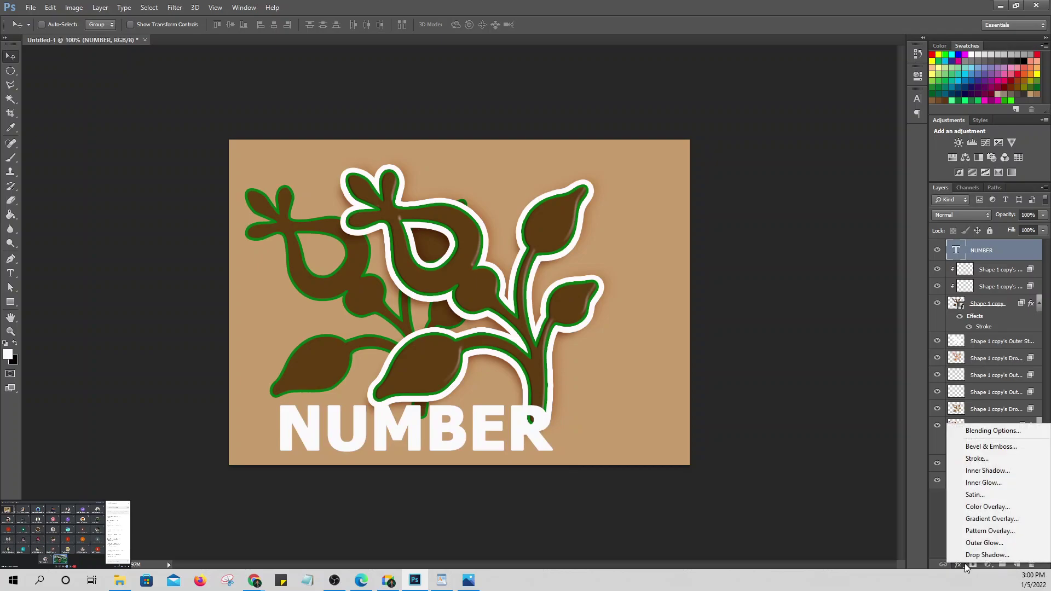
click(993, 450)
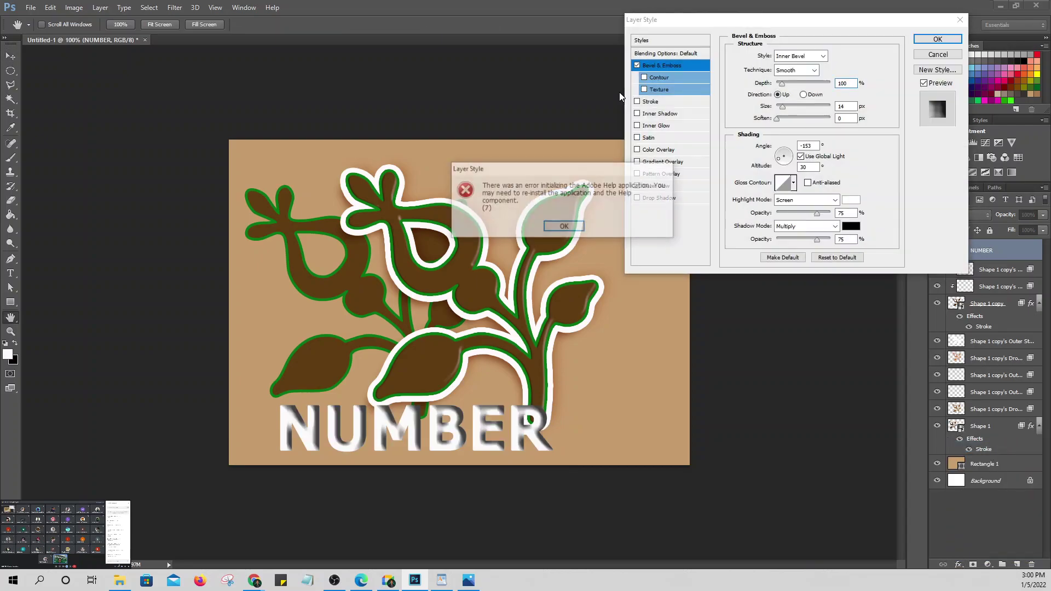
click(564, 227)
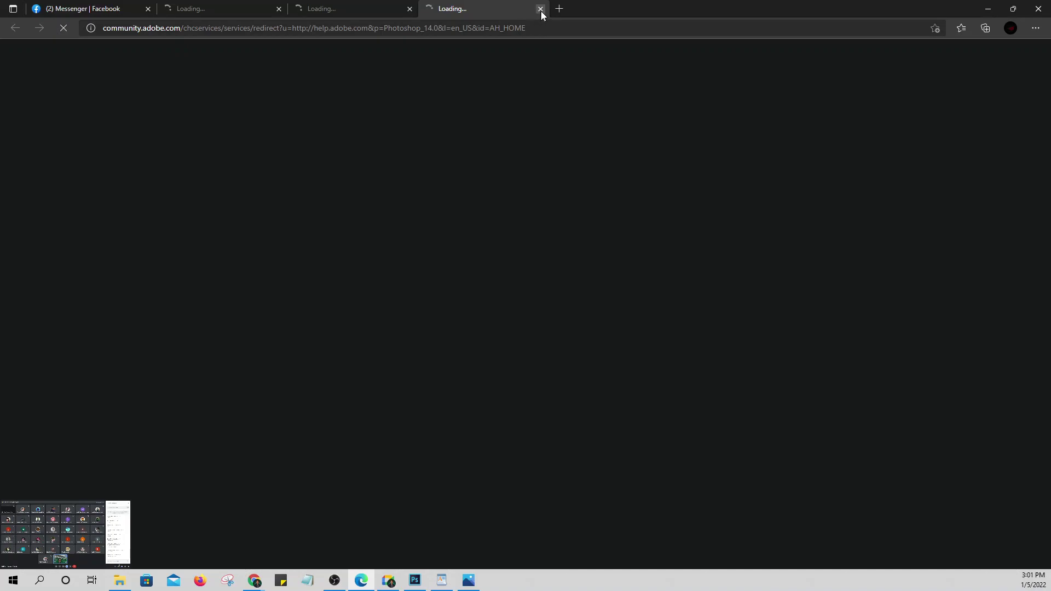
click(541, 8)
click(988, 9)
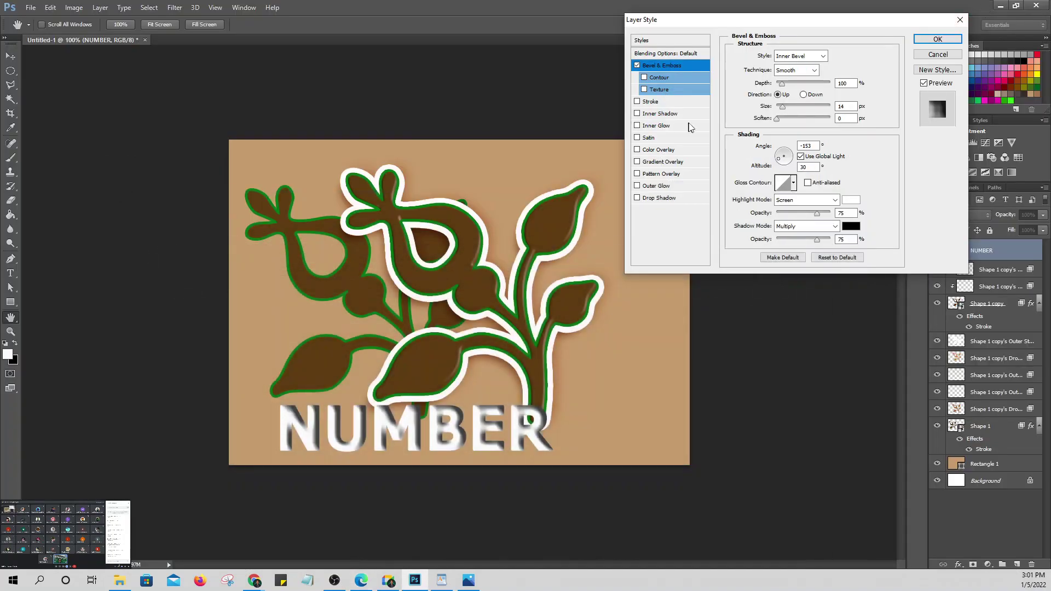
Step: Enable the bevel's Contour, set its style to Pillow Emboss with size 8 px, adjust the depth, and apply it
click(645, 77)
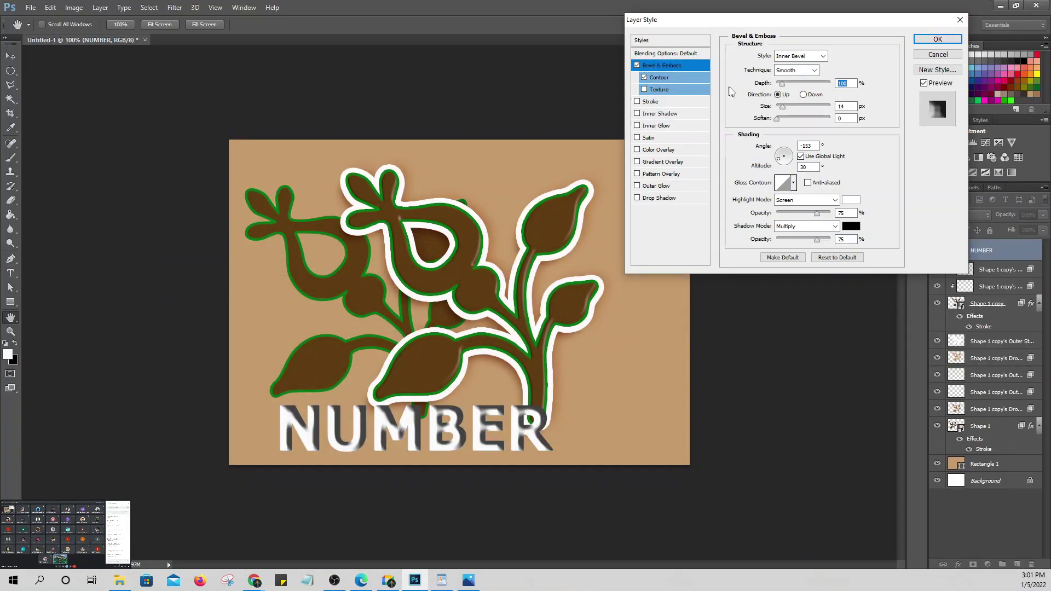
drag(783, 85, 781, 110)
click(799, 57)
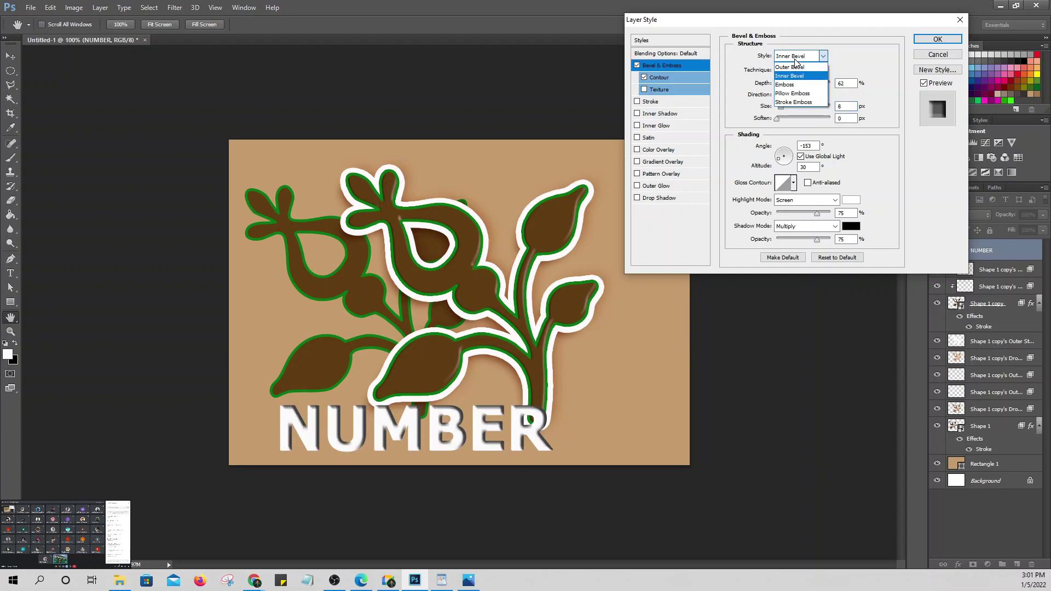
click(785, 83)
click(799, 56)
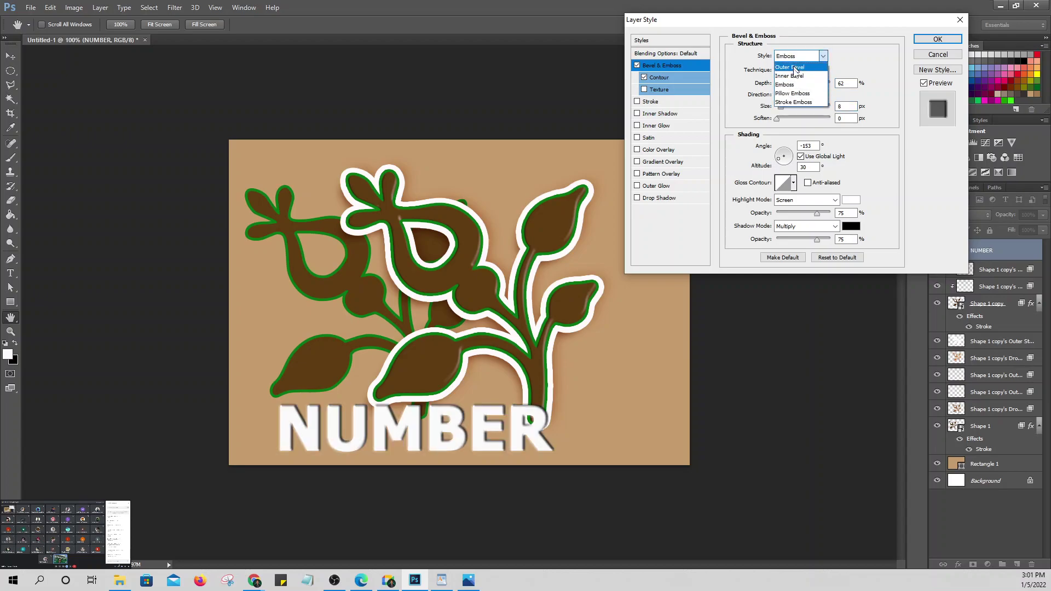
click(795, 93)
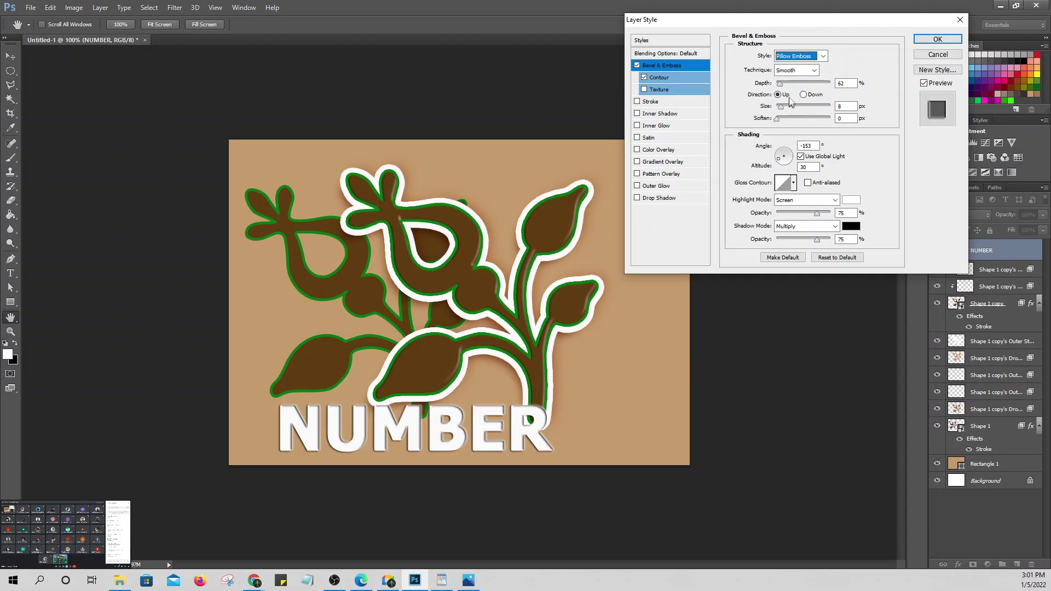
drag(781, 84, 783, 84)
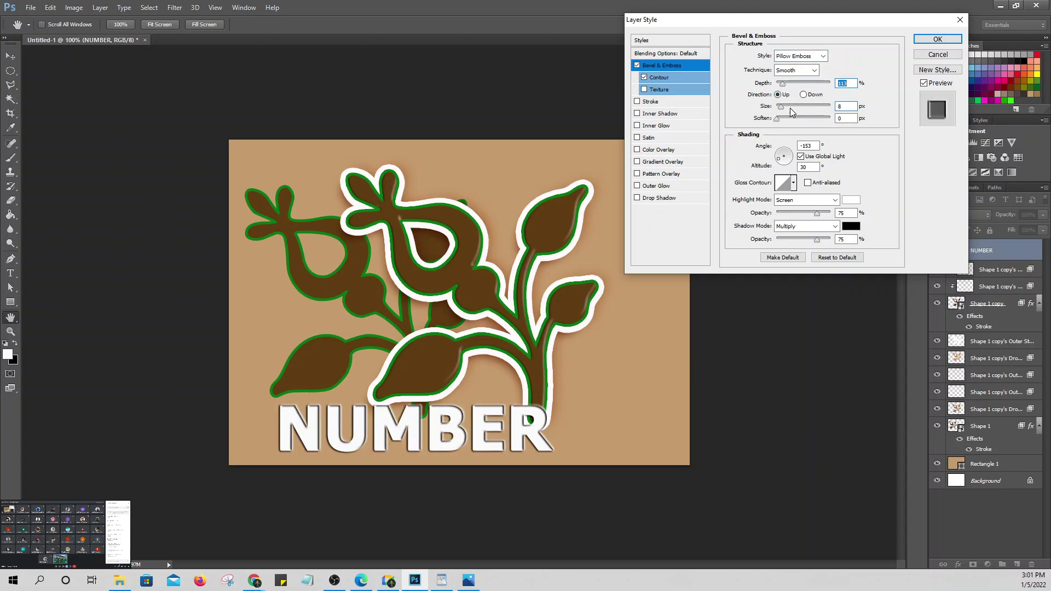
click(936, 39)
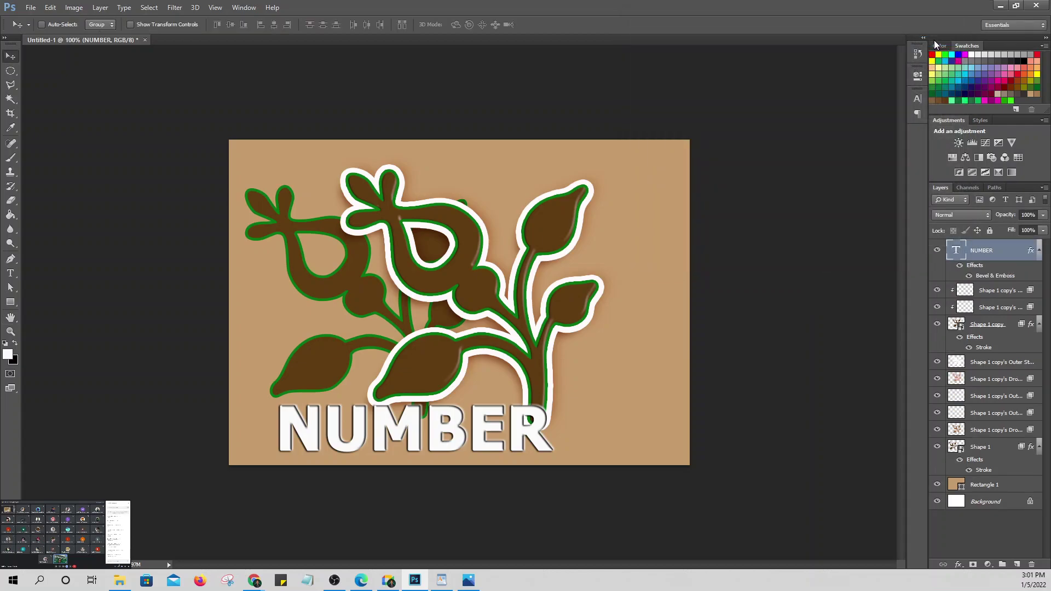
Step: Add an Inner Glow to the NUMBER text and set its color to crimson red
click(959, 564)
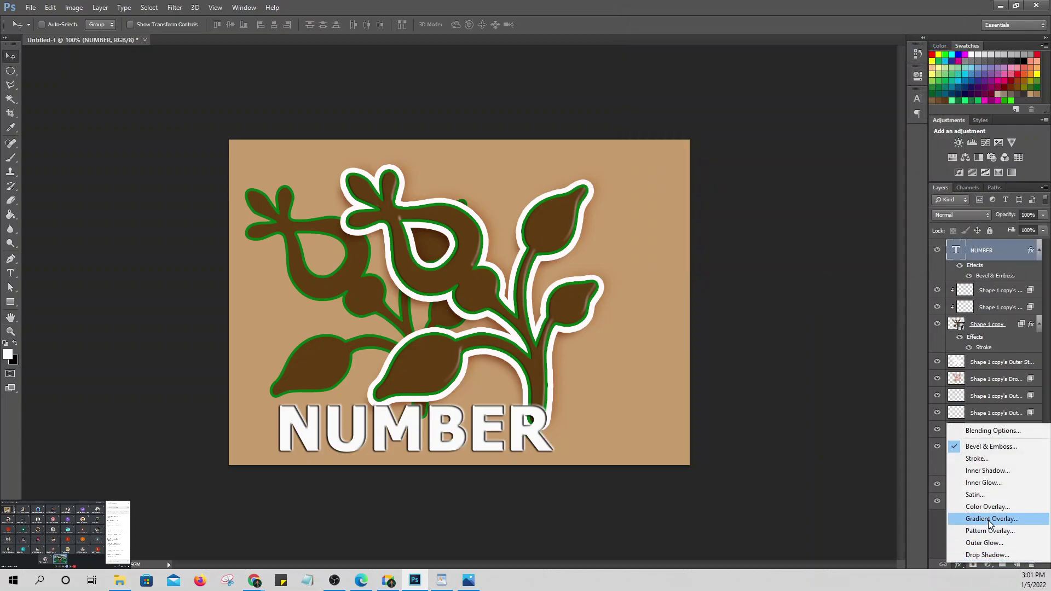
click(983, 480)
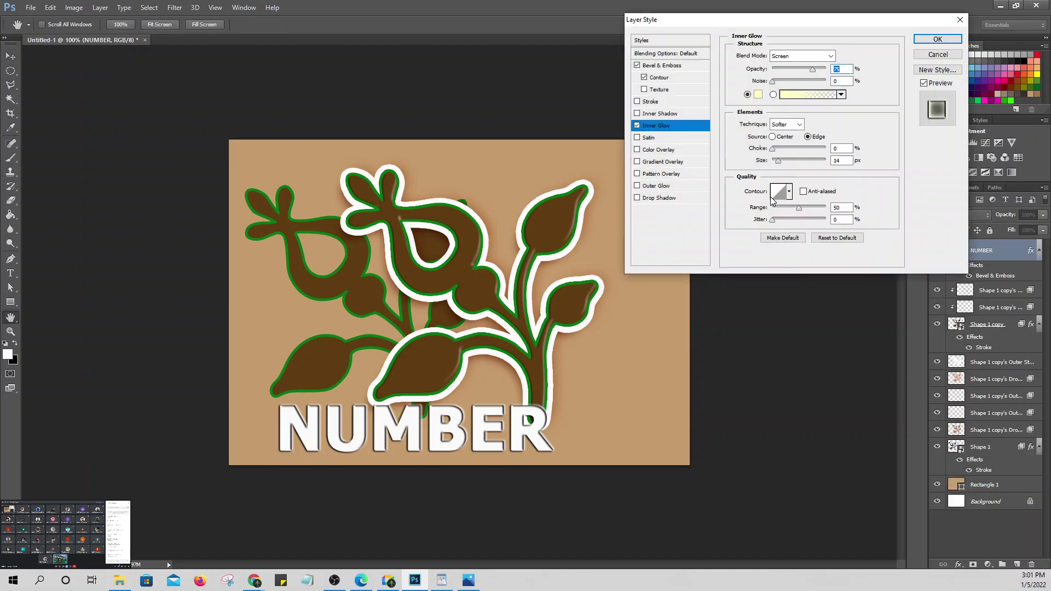
click(759, 95)
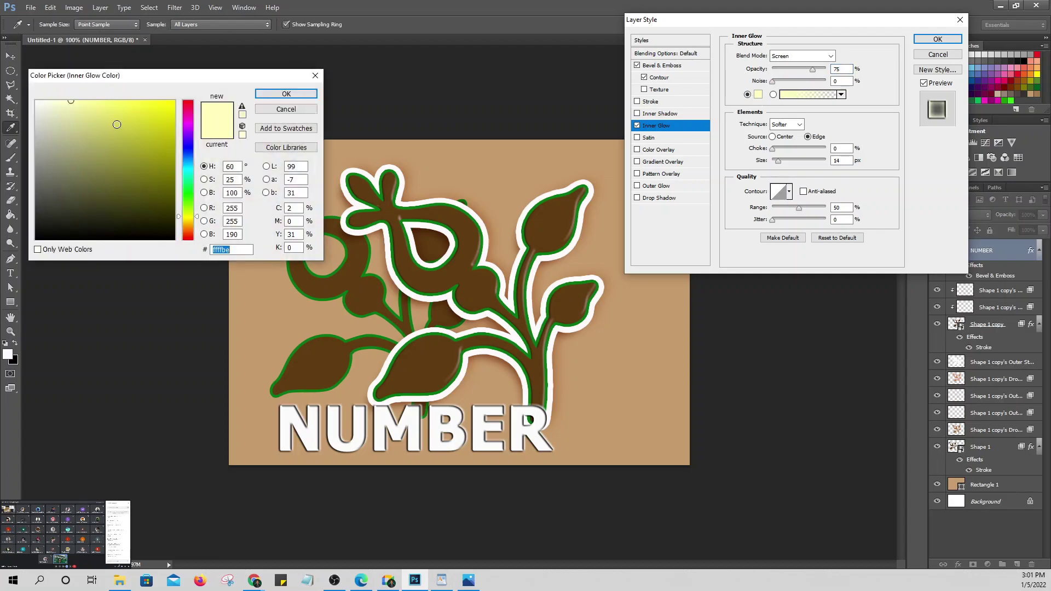
click(191, 109)
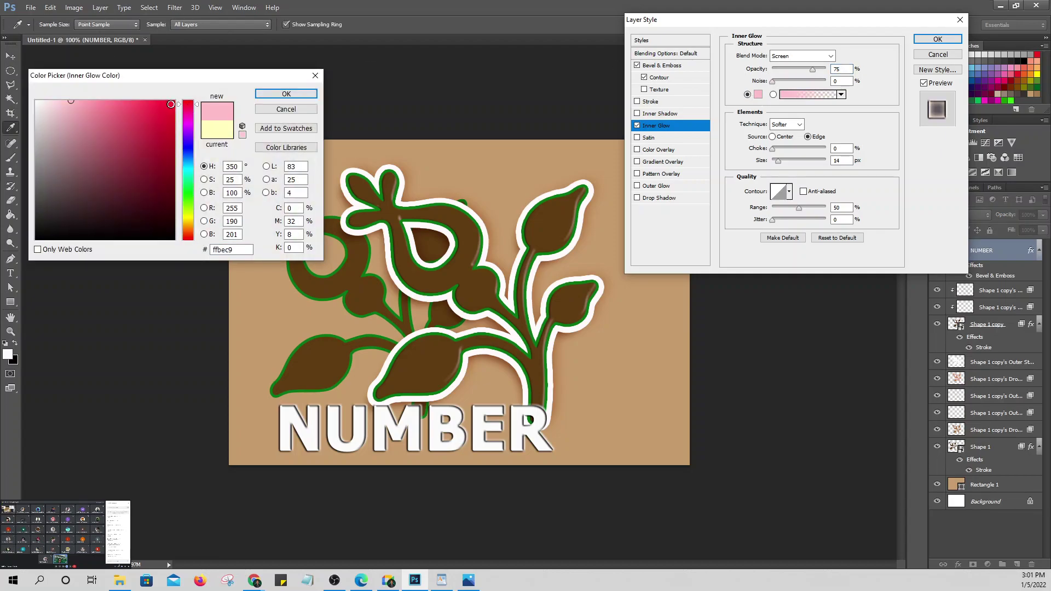
click(171, 104)
click(285, 94)
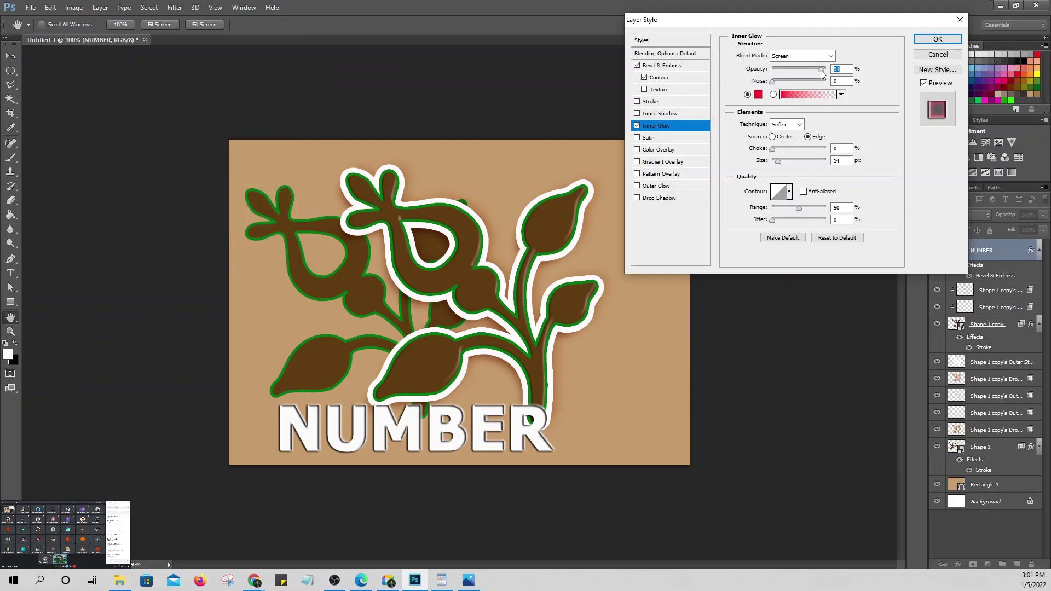
Step: Raise the opacity and choke of the NUMBER text's inner glow and apply the effect
drag(814, 71, 778, 87)
click(776, 149)
click(778, 160)
drag(777, 149, 784, 149)
click(937, 39)
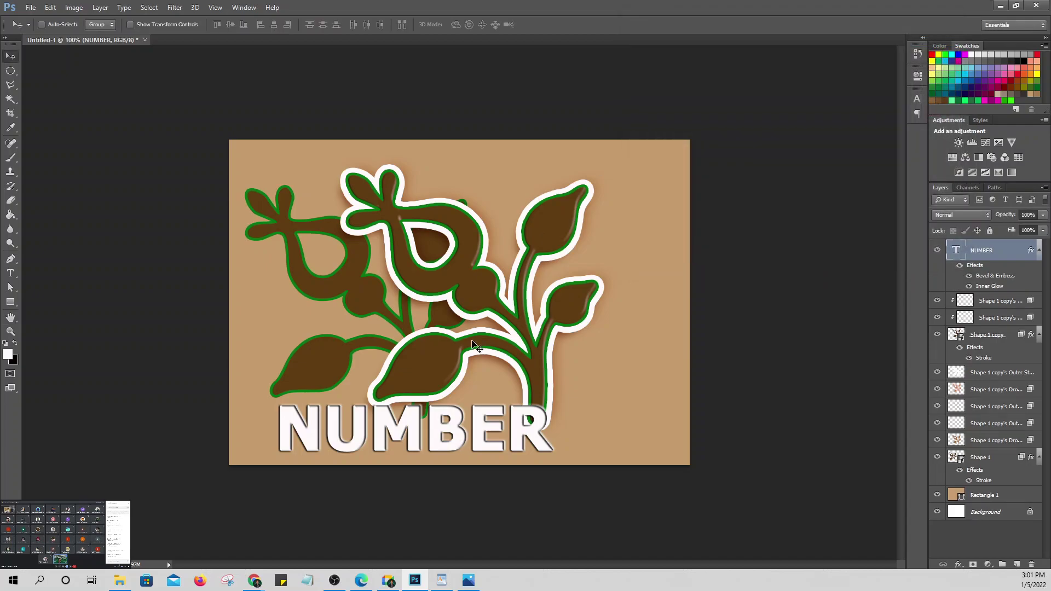
Step: Add a Drop Shadow to the NUMBER text with its light angle at 51°
scroll(433, 436, up, 5)
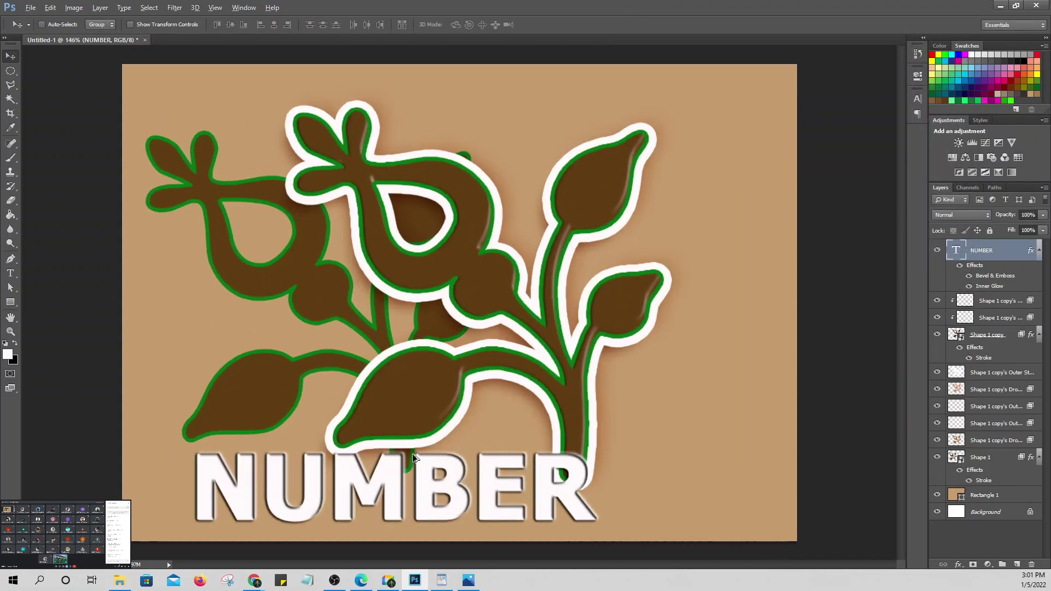
scroll(424, 488, down, 4)
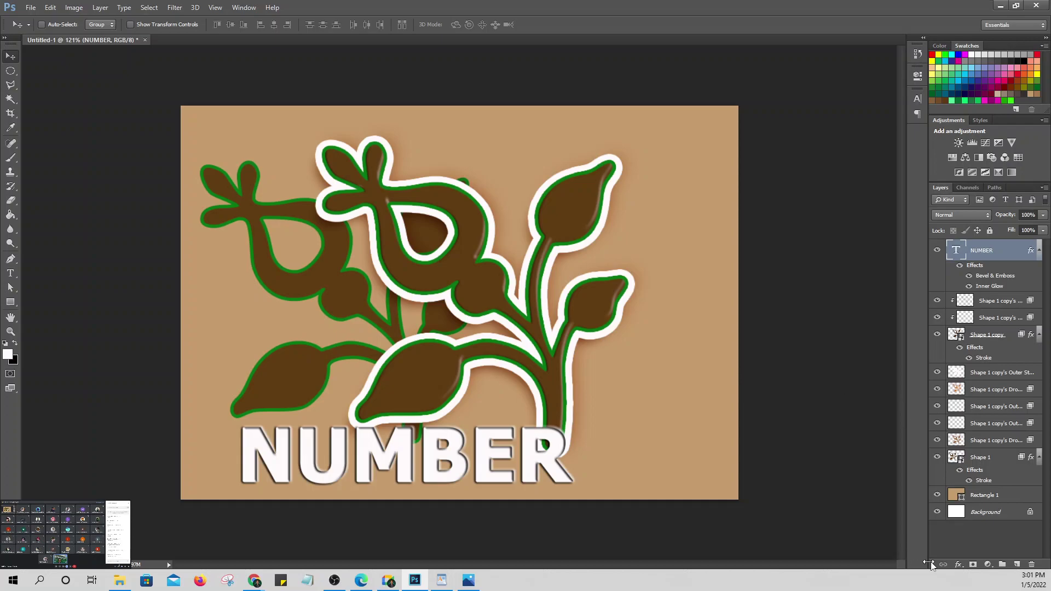
click(958, 564)
click(976, 558)
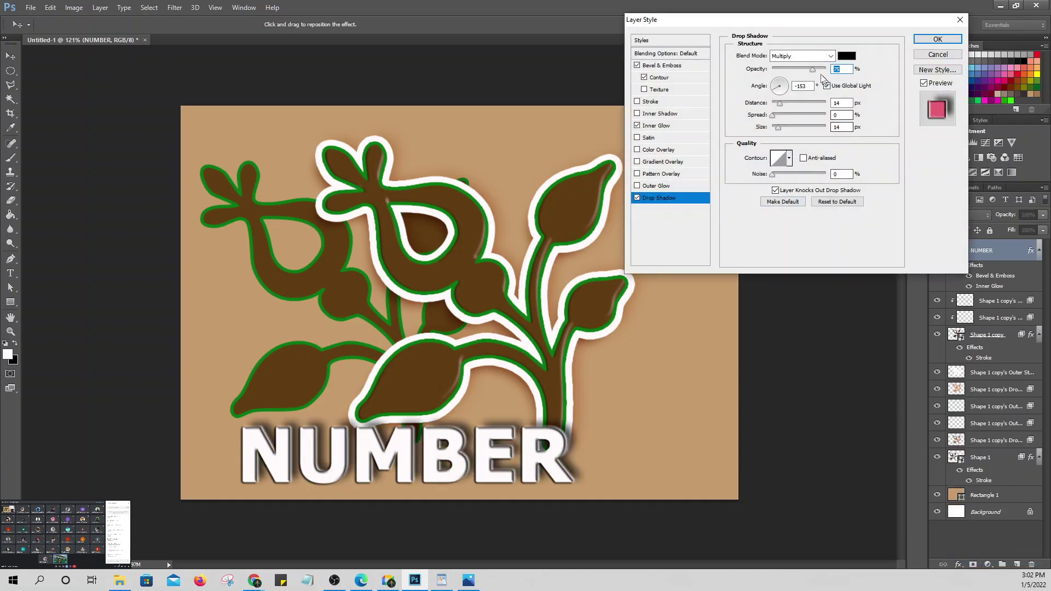
click(782, 84)
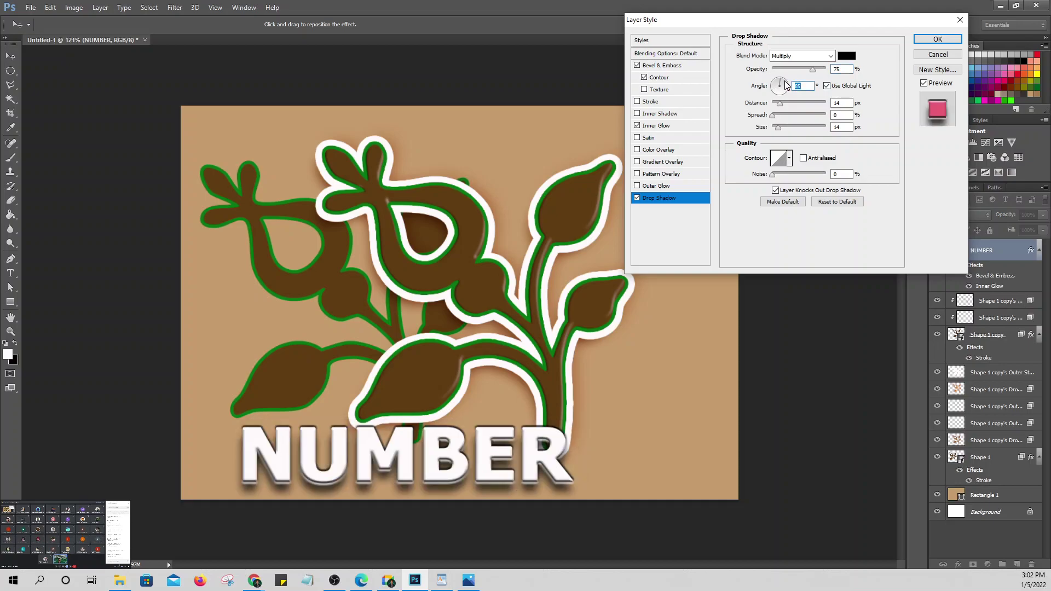
click(784, 81)
Step: Set the drop shadow's color to dark gray 2d2828
click(846, 57)
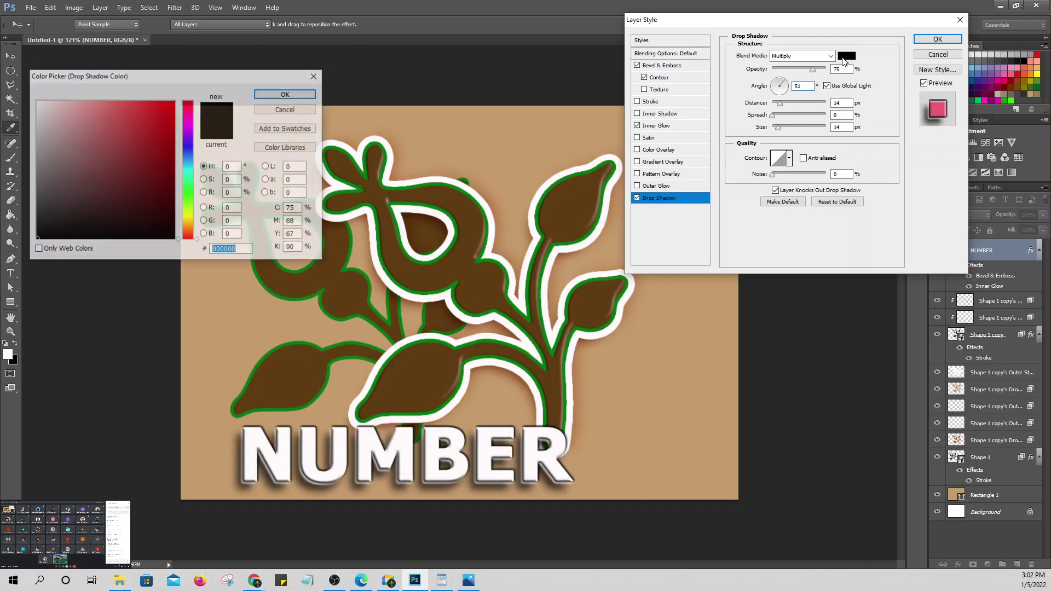
click(45, 190)
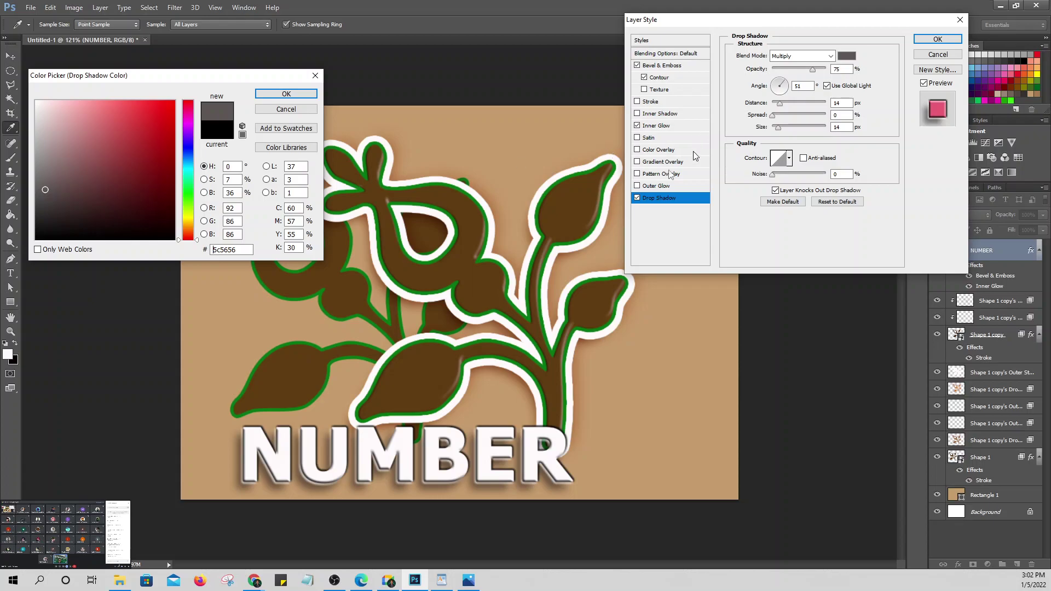
click(49, 216)
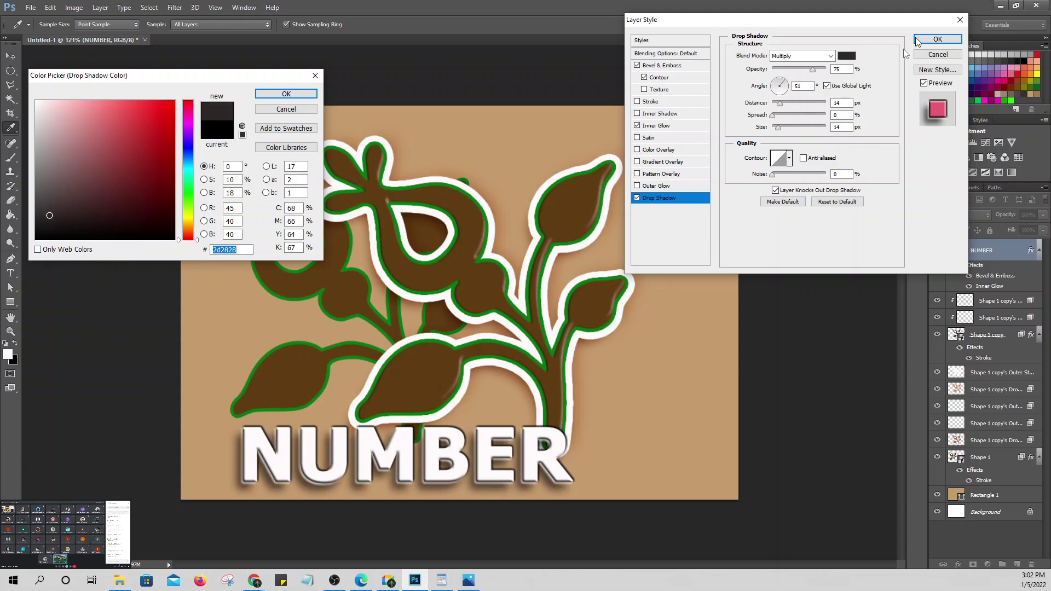
click(279, 94)
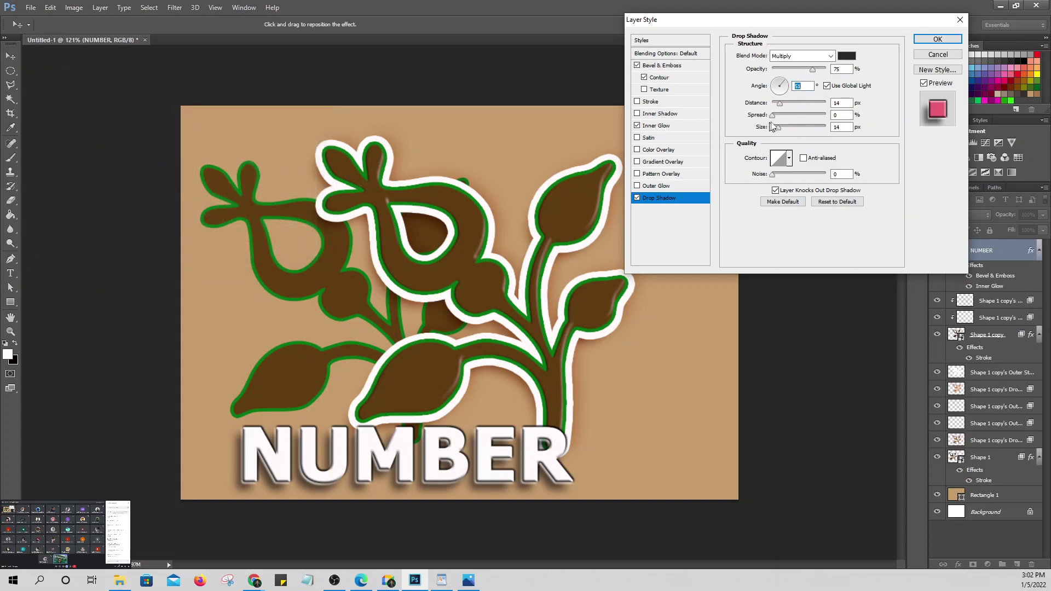
Step: Set the drop shadow's size to 16 px, increase its distance and spread slightly, and apply it
mouse_move(772, 116)
mouse_down()
mouse_move(780, 130)
mouse_move(782, 108)
mouse_up()
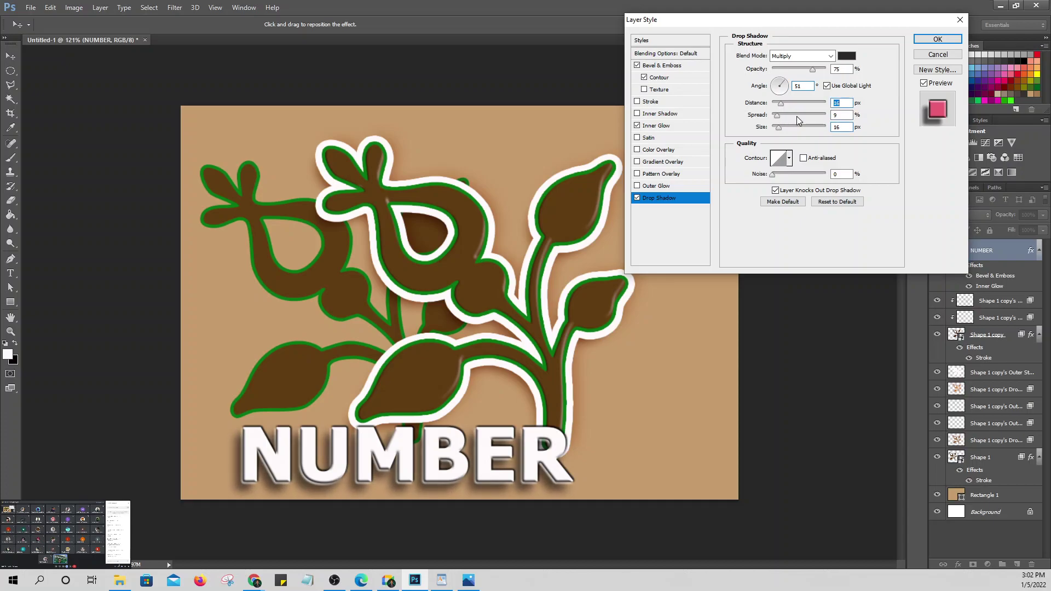
drag(776, 115, 778, 117)
click(925, 39)
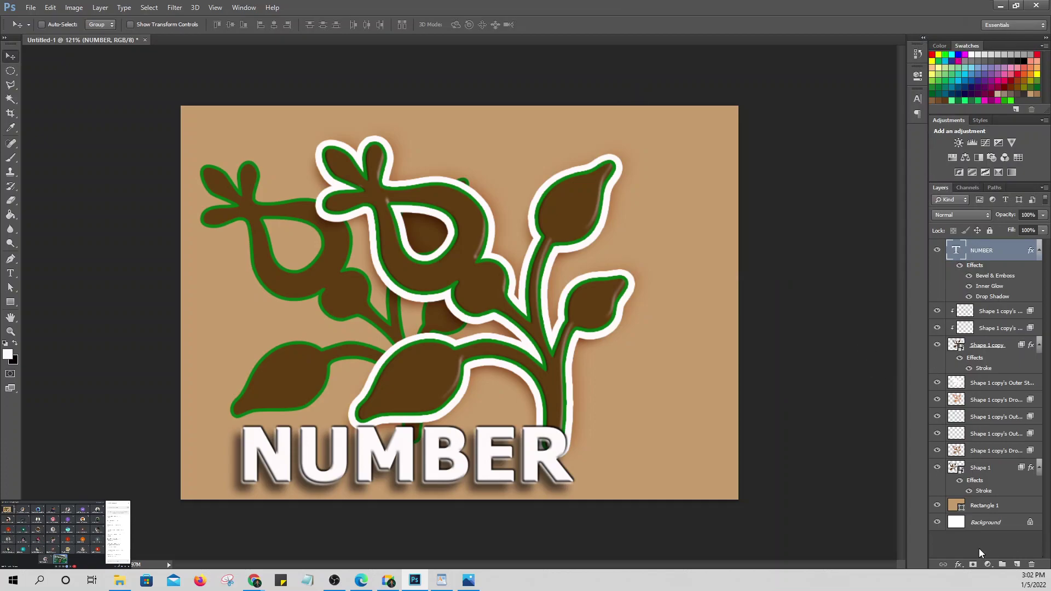
Step: Add a Gradient Overlay to the NUMBER text, switching it off and on again to compare
click(957, 565)
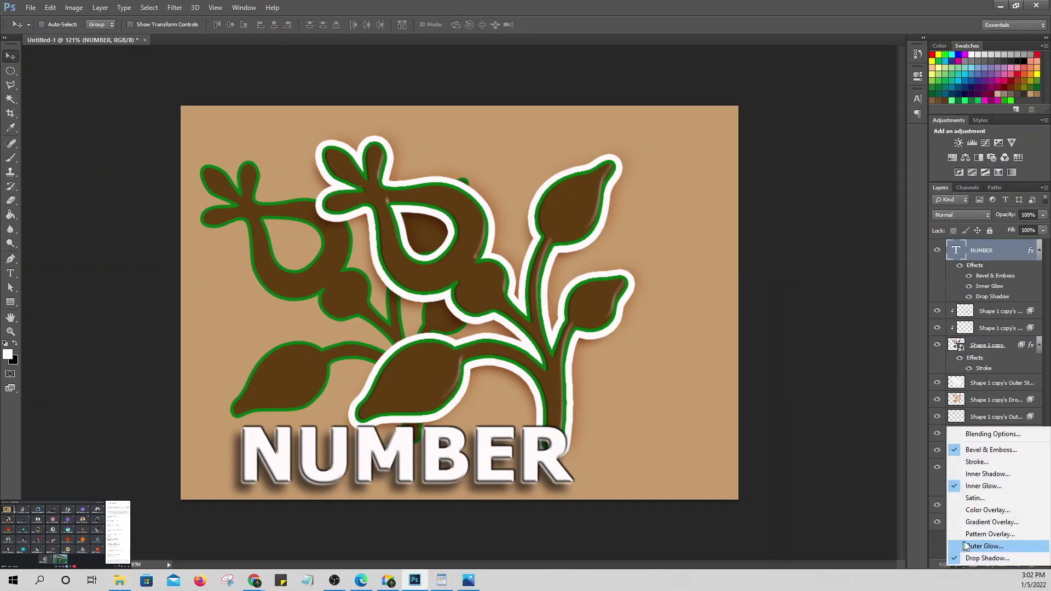
click(995, 522)
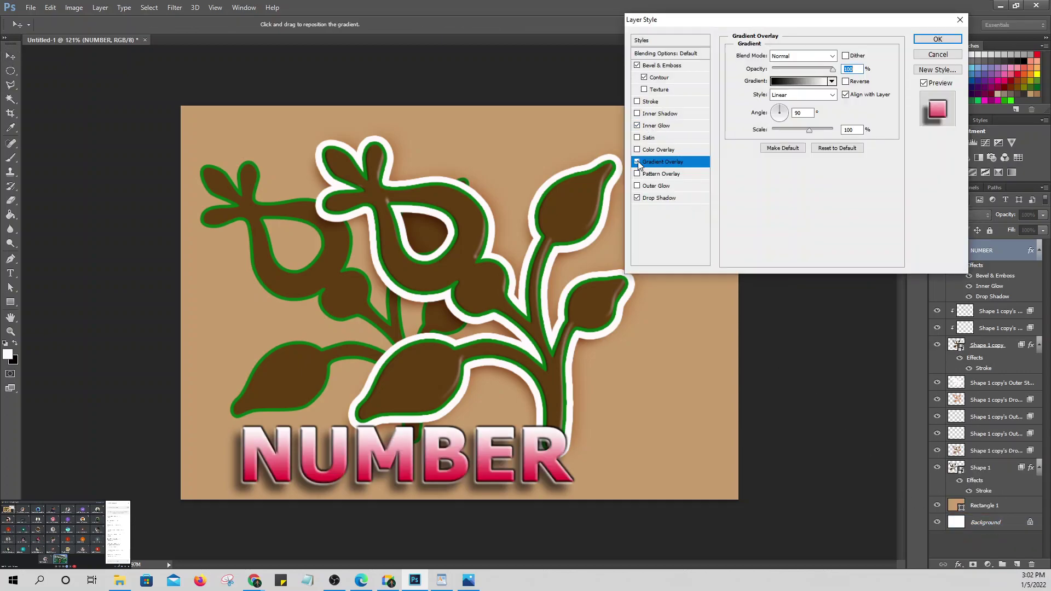
click(637, 162)
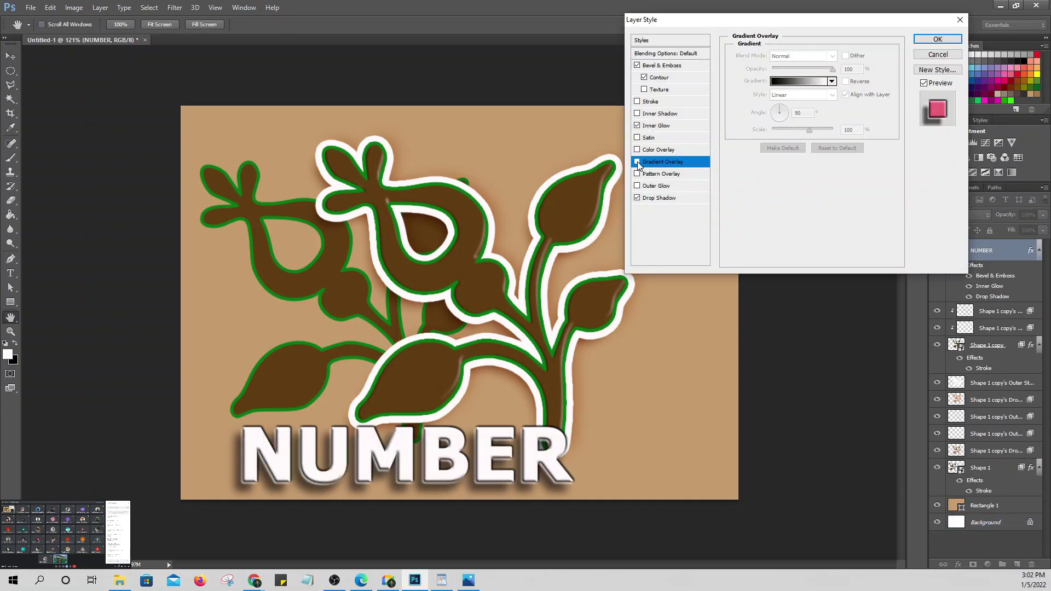
click(637, 162)
Step: Try several gradient presets on the NUMBER text's Gradient Overlay, including green, magenta, transparent stripes and yellow-violet-orange-blue
click(832, 81)
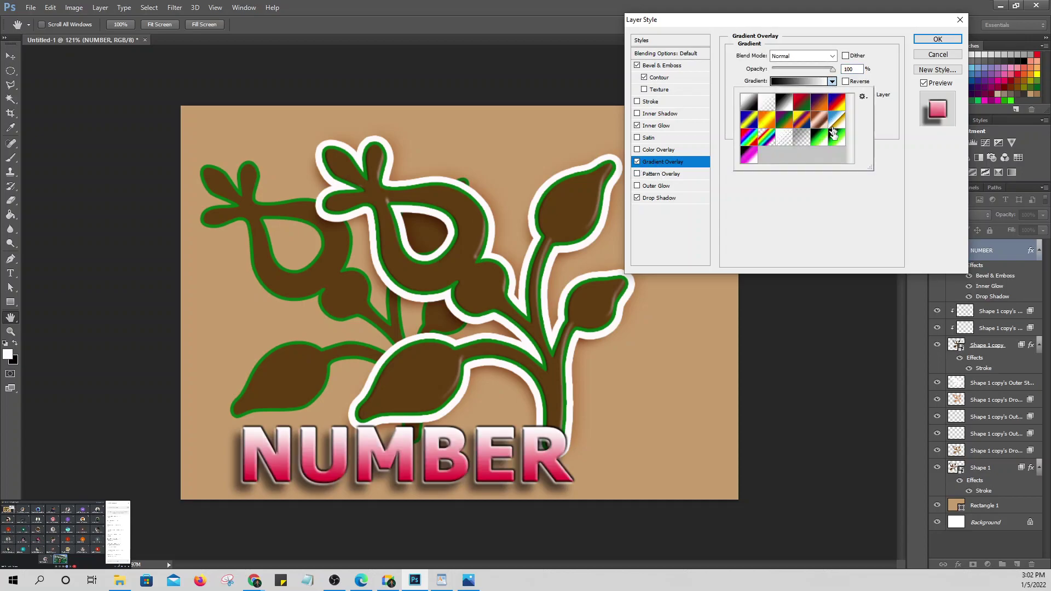
click(836, 141)
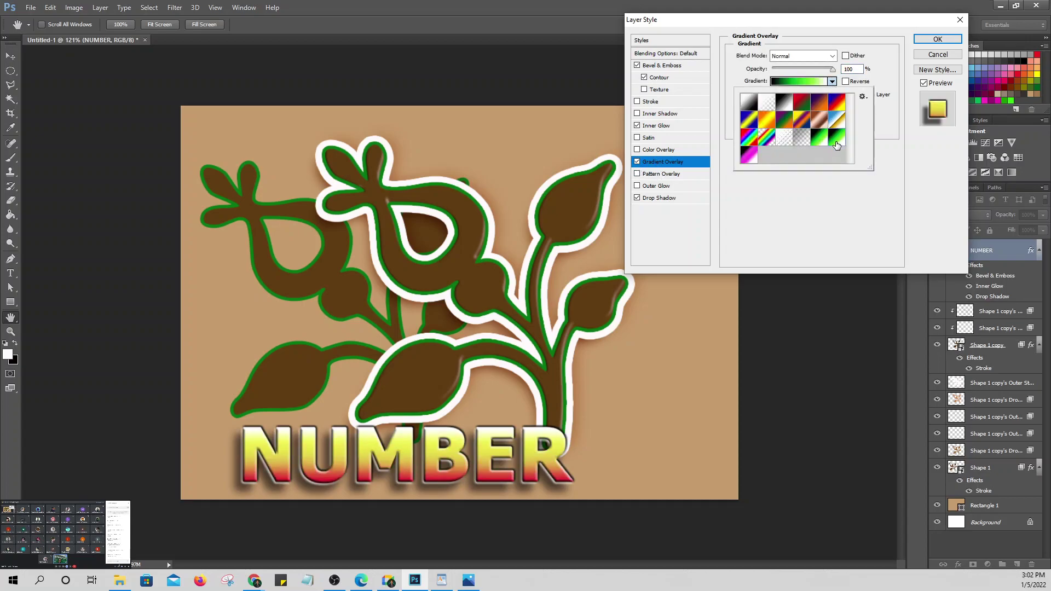
click(749, 157)
click(784, 140)
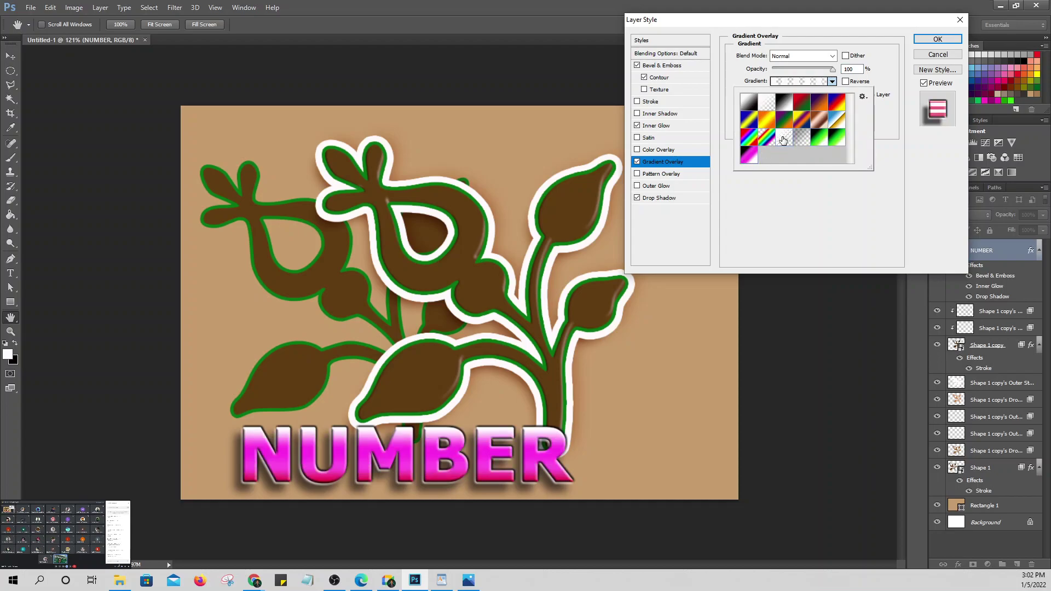
click(803, 124)
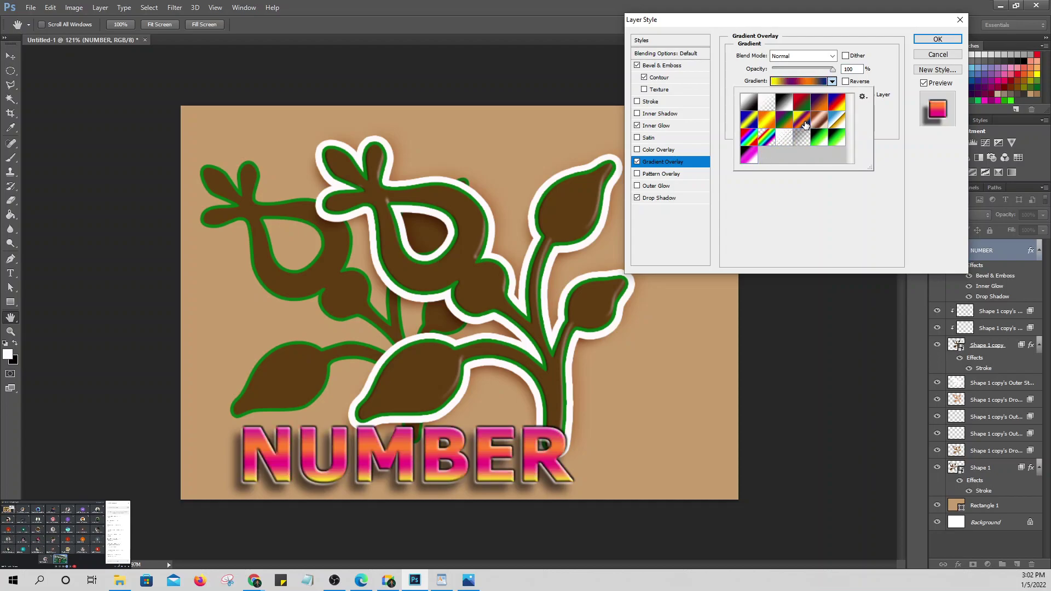
click(750, 157)
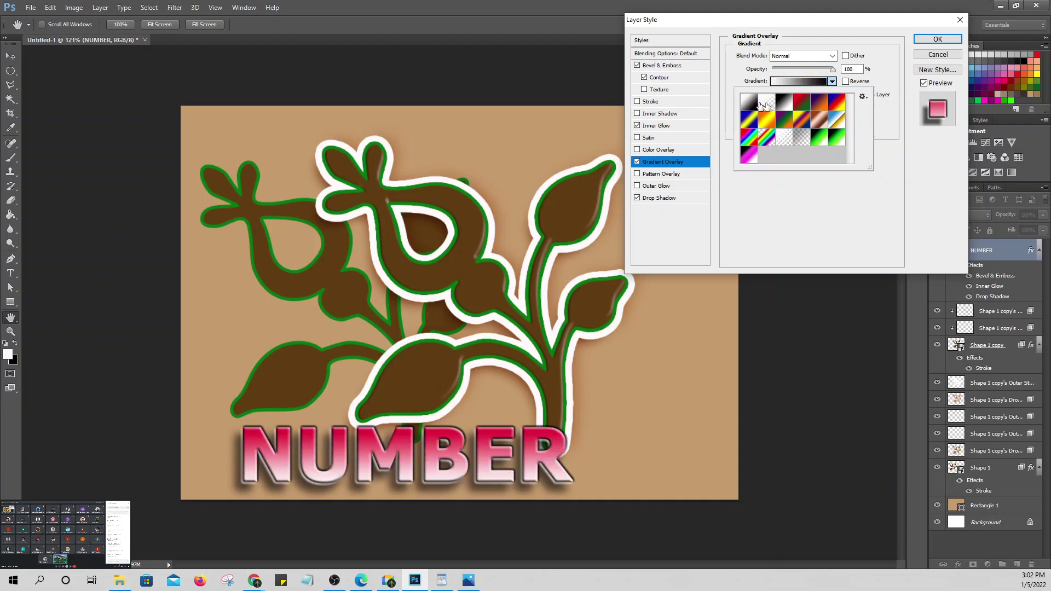
Step: Try a red Color Overlay on the NUMBER text, toggling it to compare
click(644, 152)
click(644, 152)
click(638, 151)
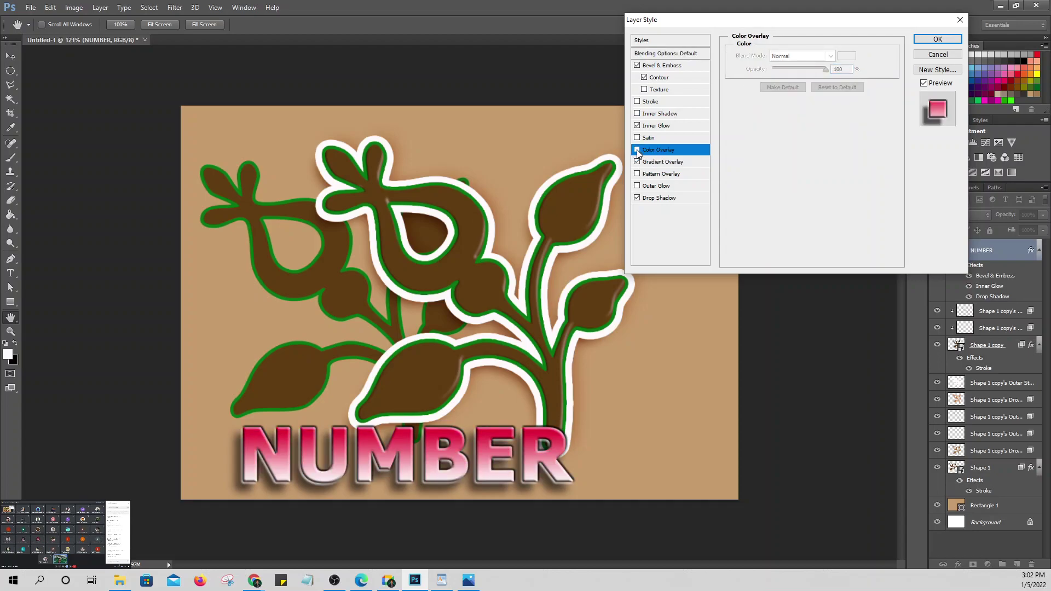
click(637, 150)
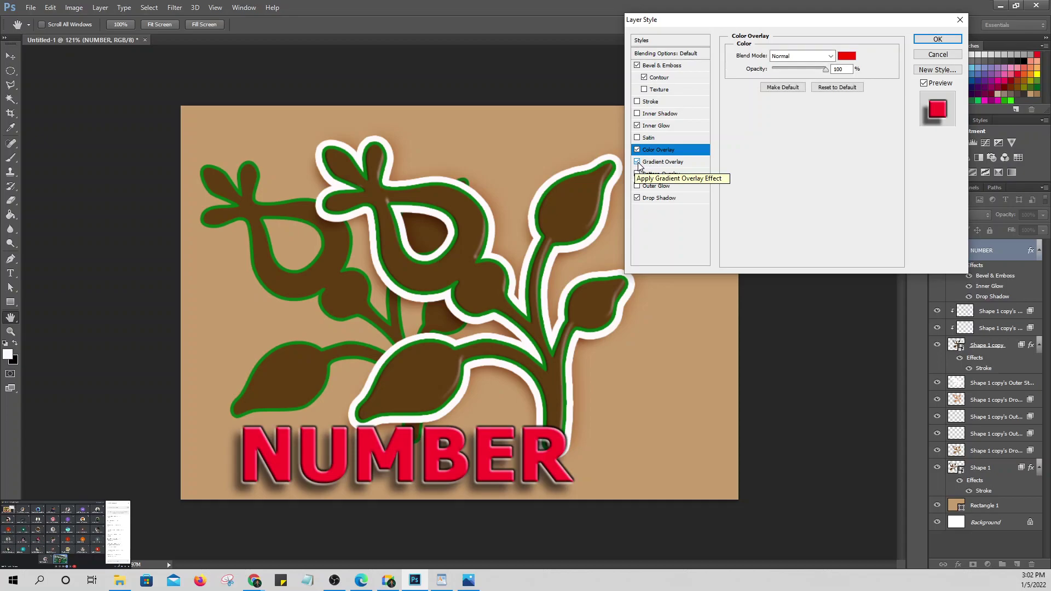
Step: Replace the NUMBER text's Gradient Overlay and Color Overlay with a Pattern Overlay
click(638, 163)
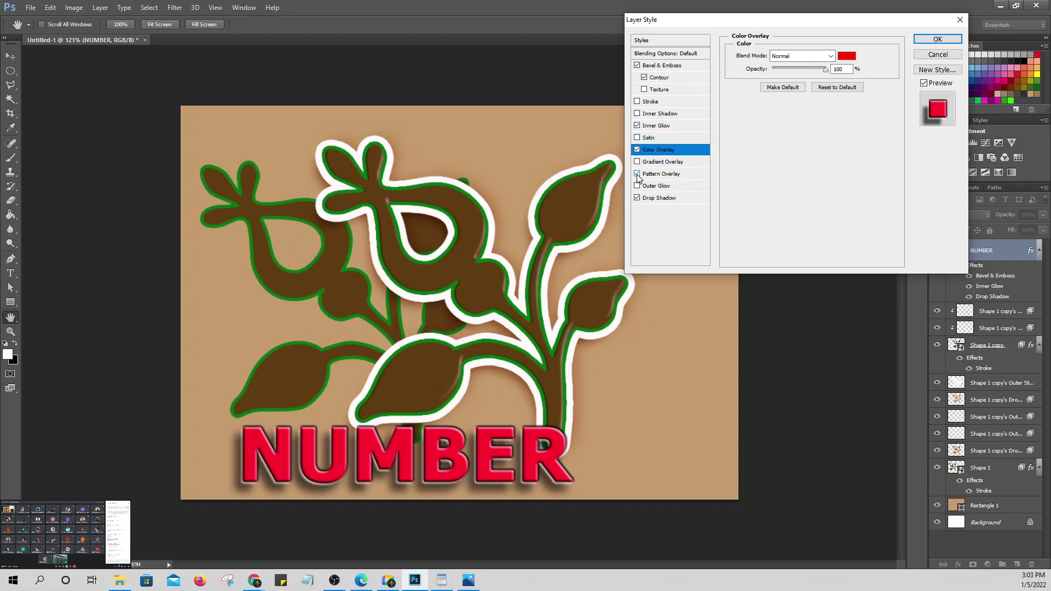
click(637, 175)
click(660, 174)
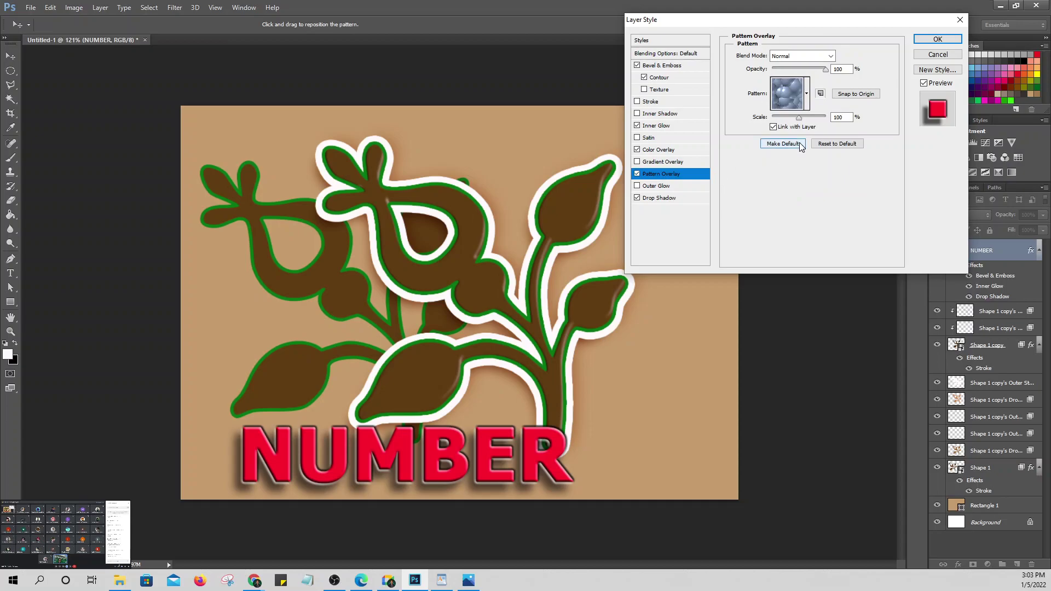
click(637, 150)
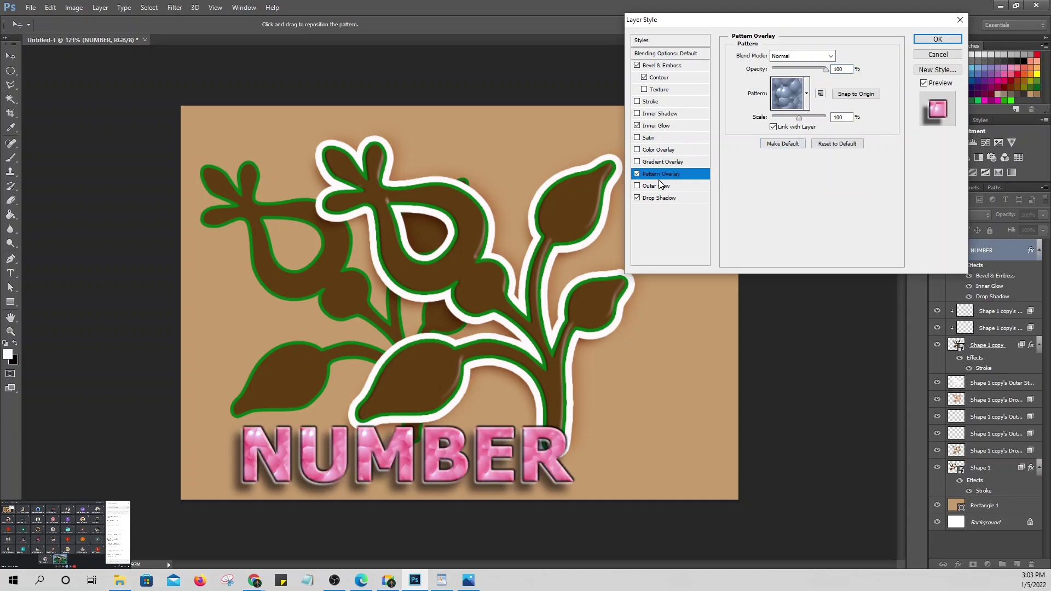
Step: Append the Nature Patterns set to the available Pattern Overlay patterns
click(805, 105)
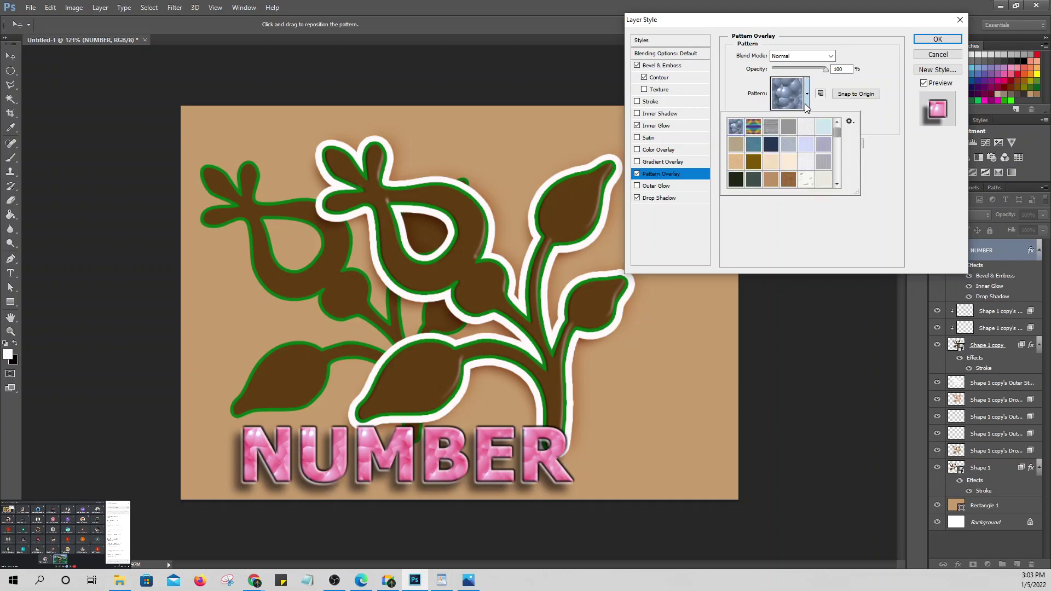
click(850, 122)
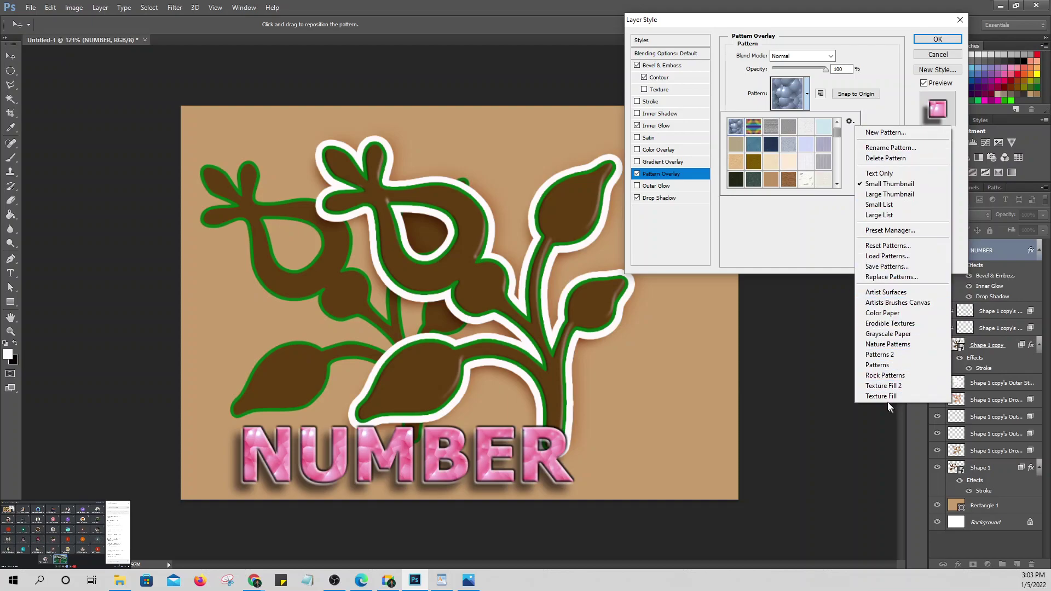
click(906, 355)
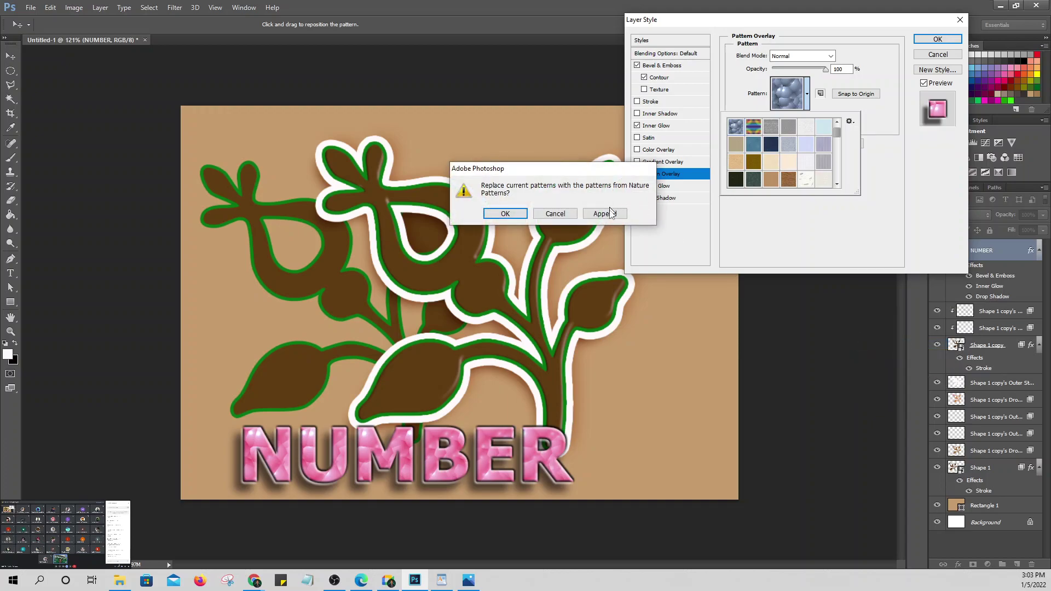
click(606, 213)
Step: Compare the green leaf and Yellow Mums patterns on the text, and choose the gray floral nature pattern beside them
scroll(802, 145, down, 3)
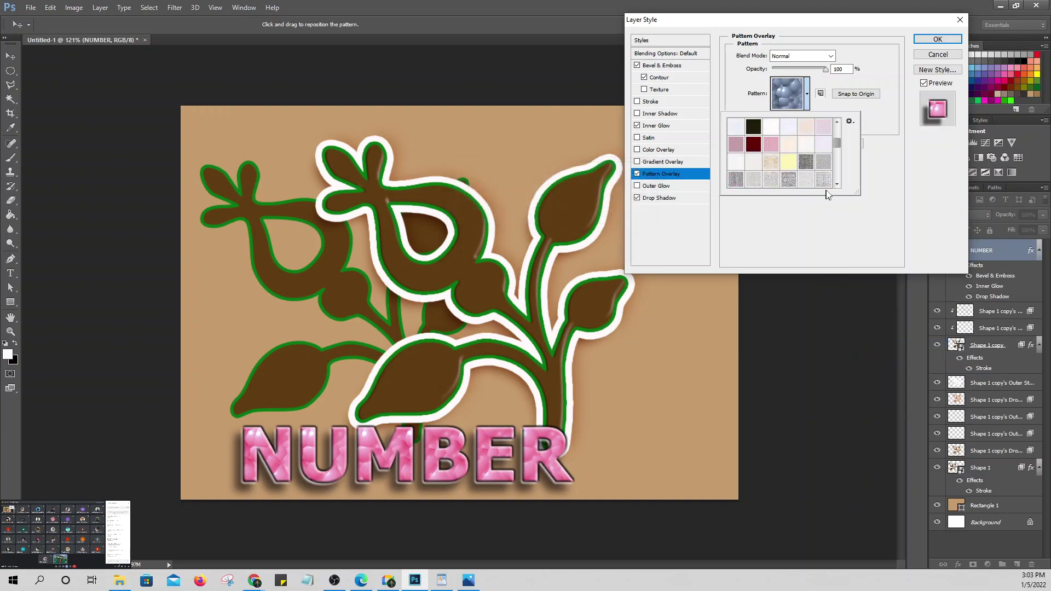
drag(839, 143, 841, 192)
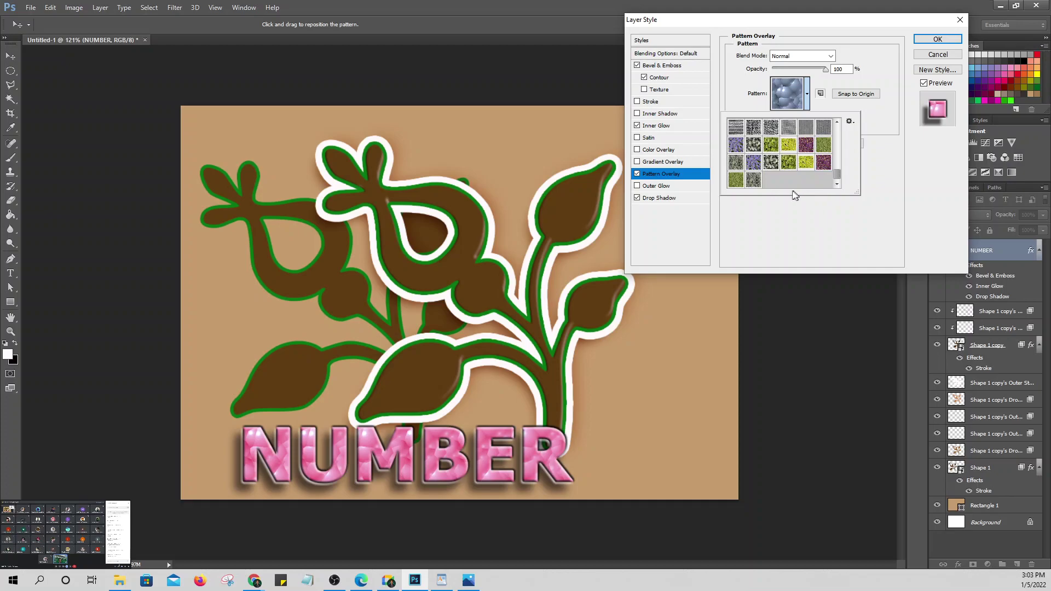
click(788, 165)
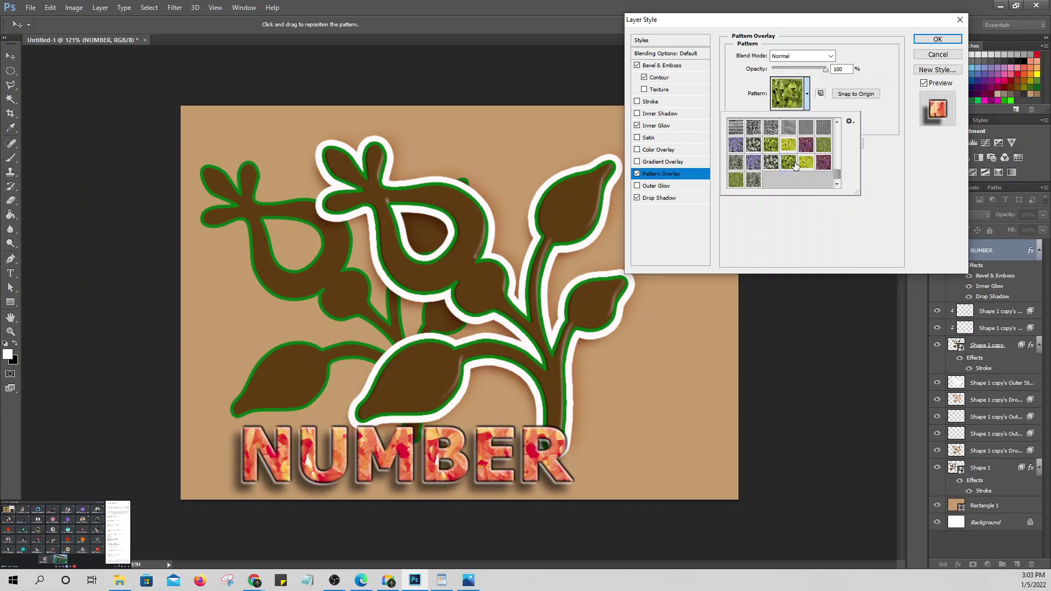
click(807, 164)
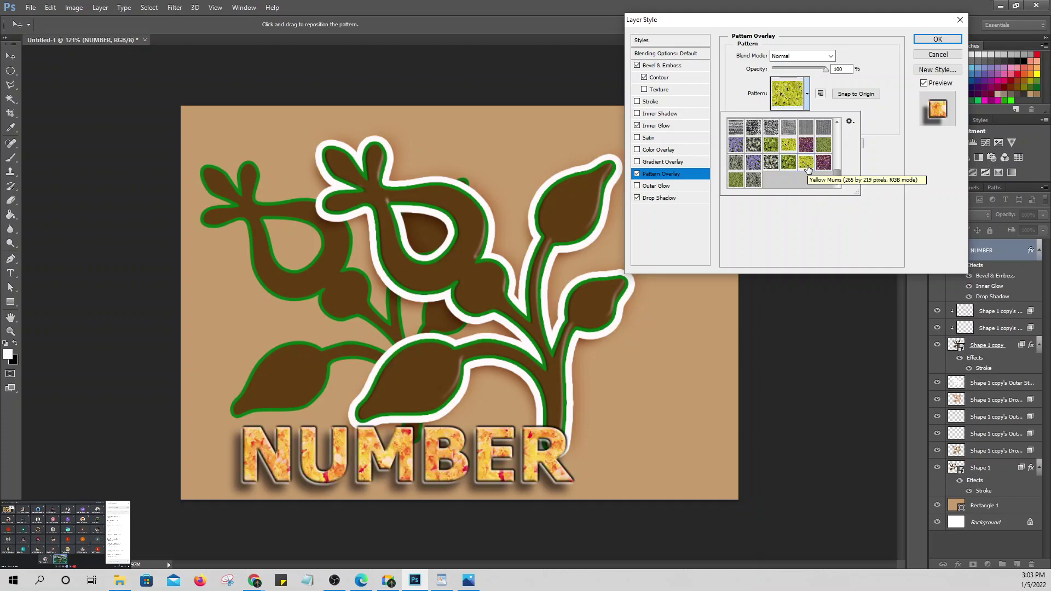
click(771, 163)
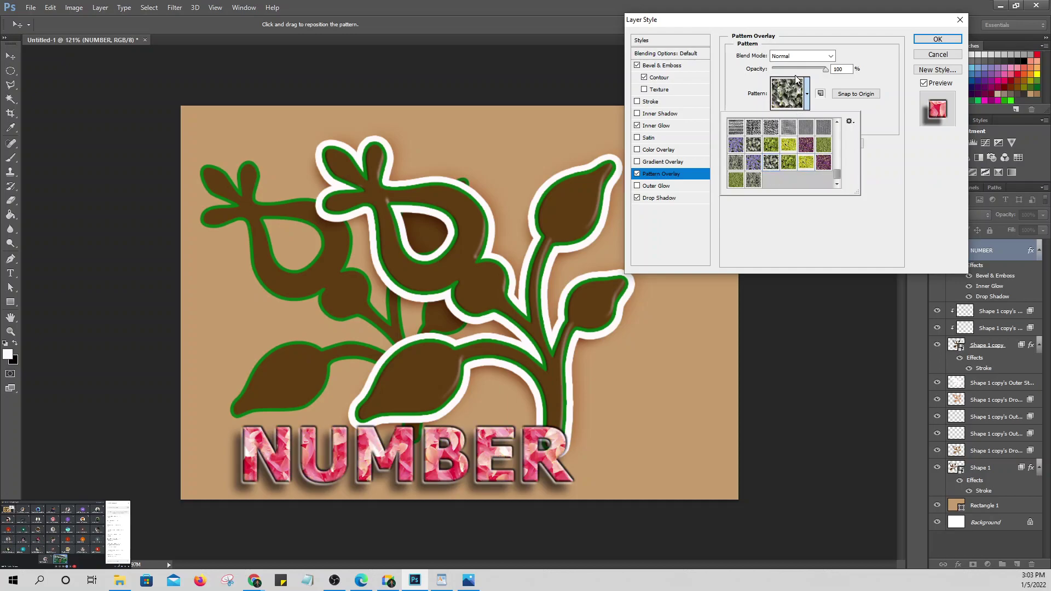
Step: Try the Dissolve and Overlay blend modes on the Pattern Overlay, and return it to Normal at 100% opacity
click(826, 71)
drag(825, 71, 845, 77)
click(802, 56)
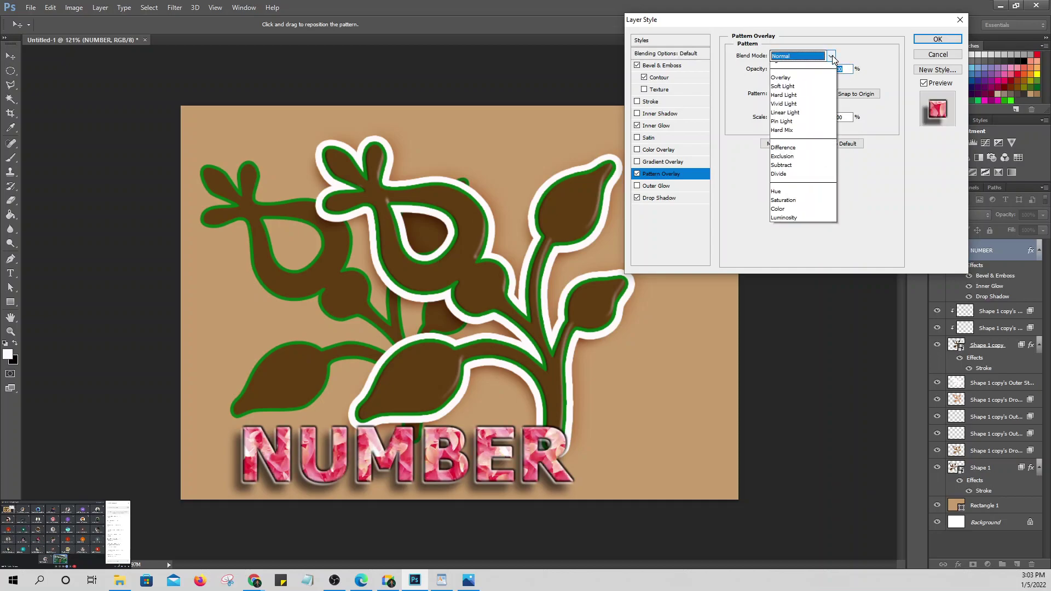
click(784, 64)
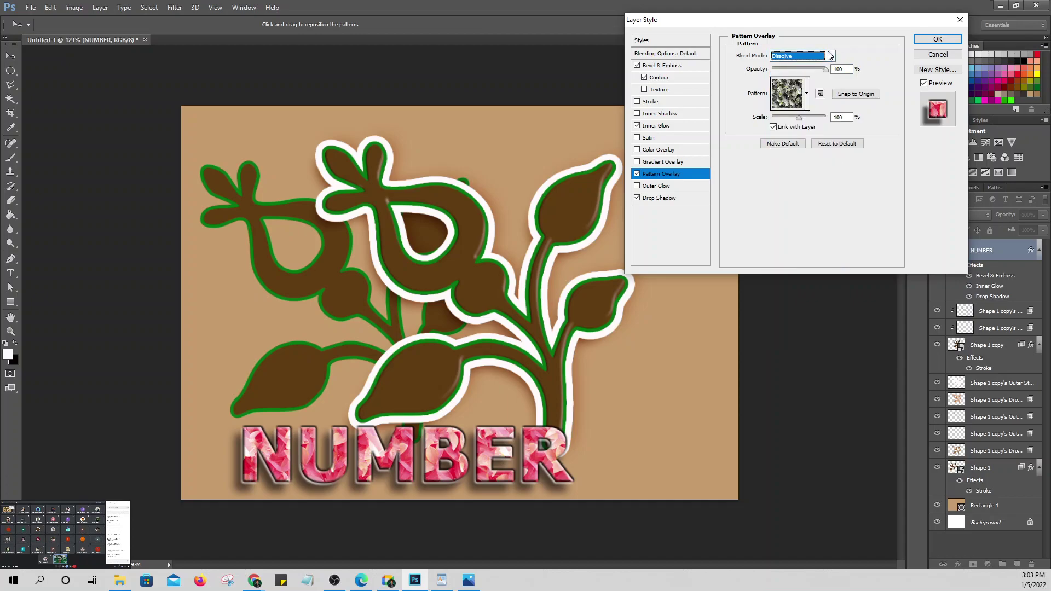
click(830, 56)
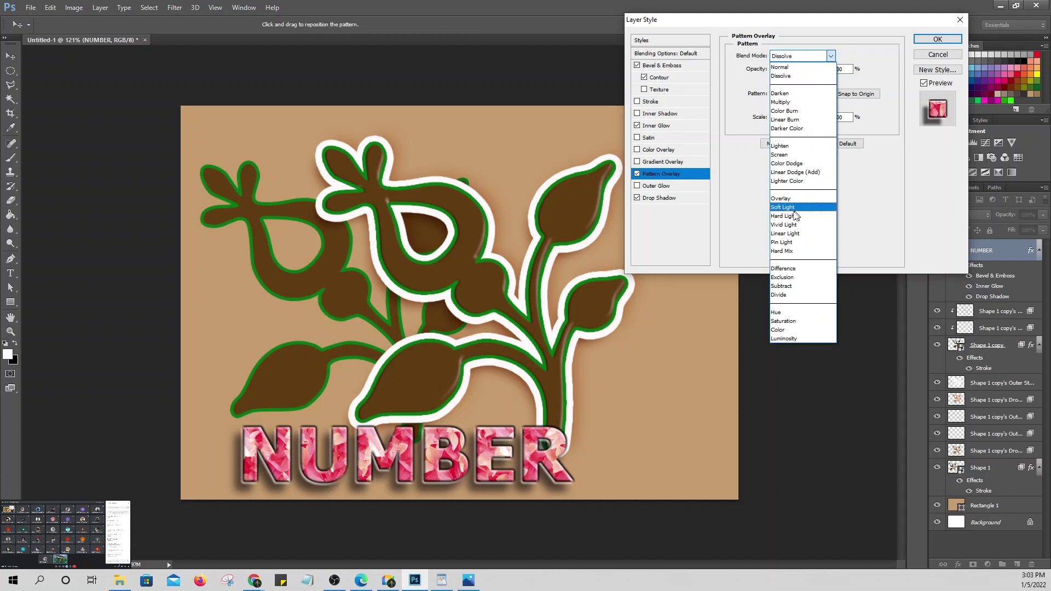
click(789, 199)
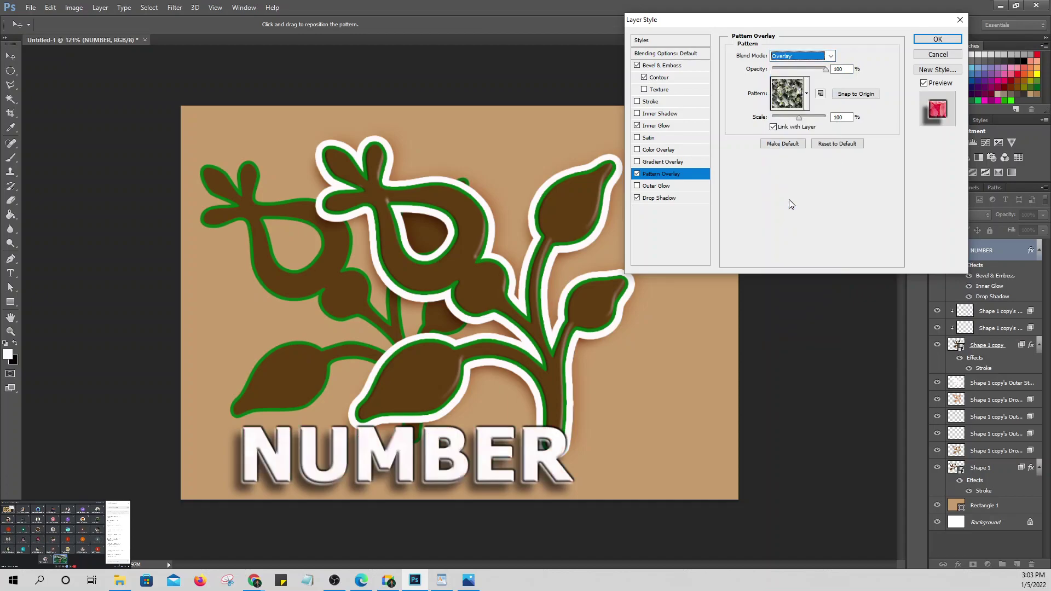
key(Tab)
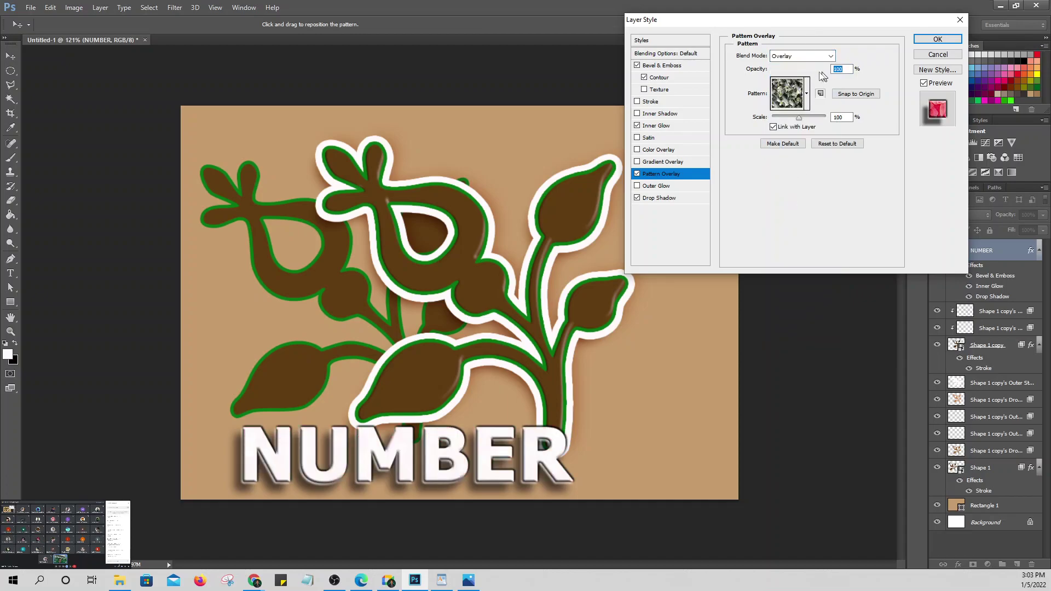
click(832, 55)
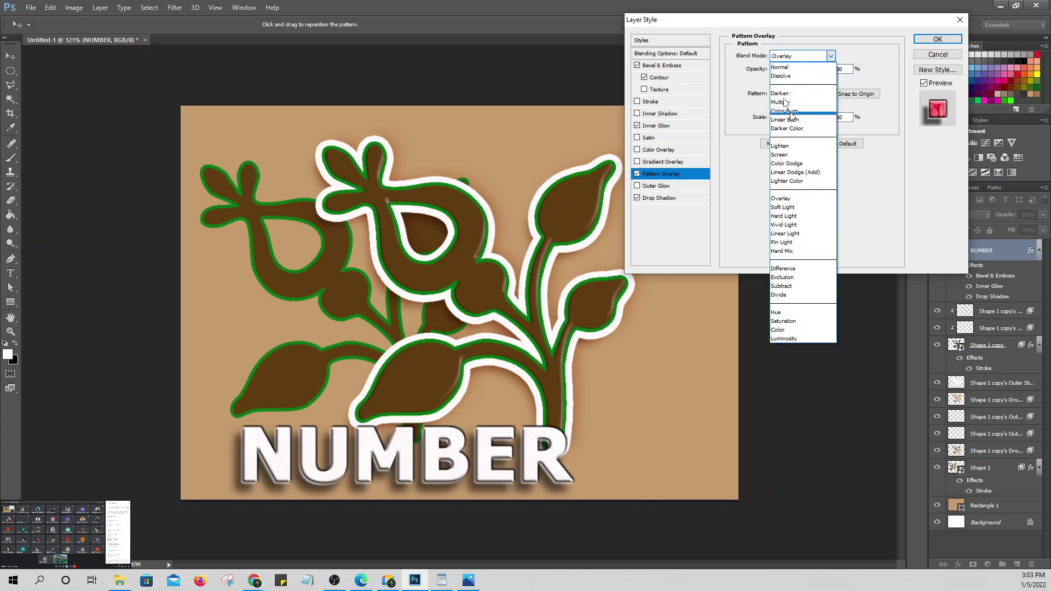
click(782, 70)
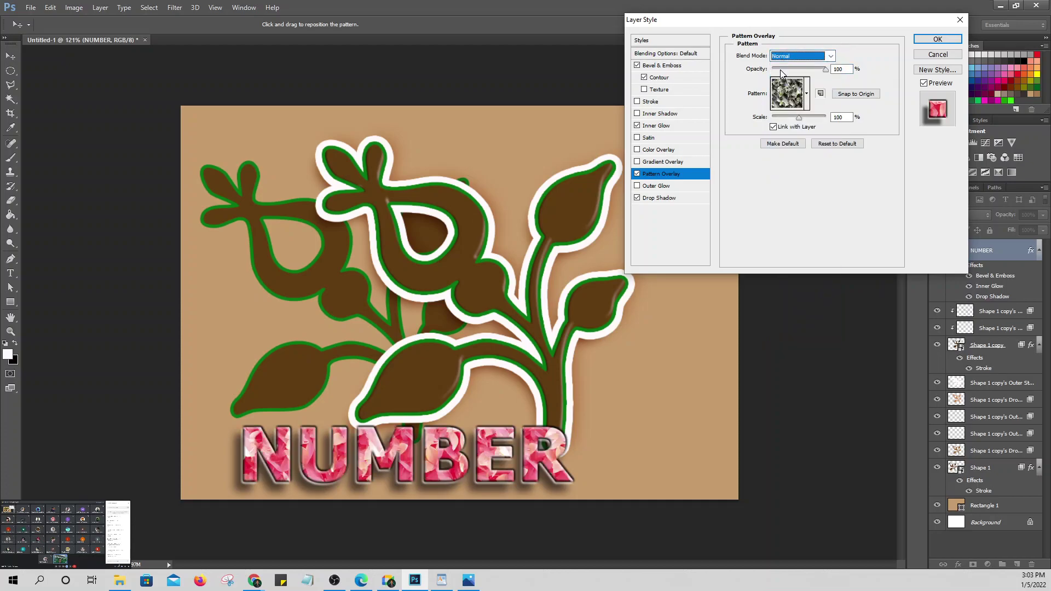
Step: Reduce the Pattern Overlay's scale to roughly half and apply the layer style to the NUMBER text
drag(799, 121, 788, 124)
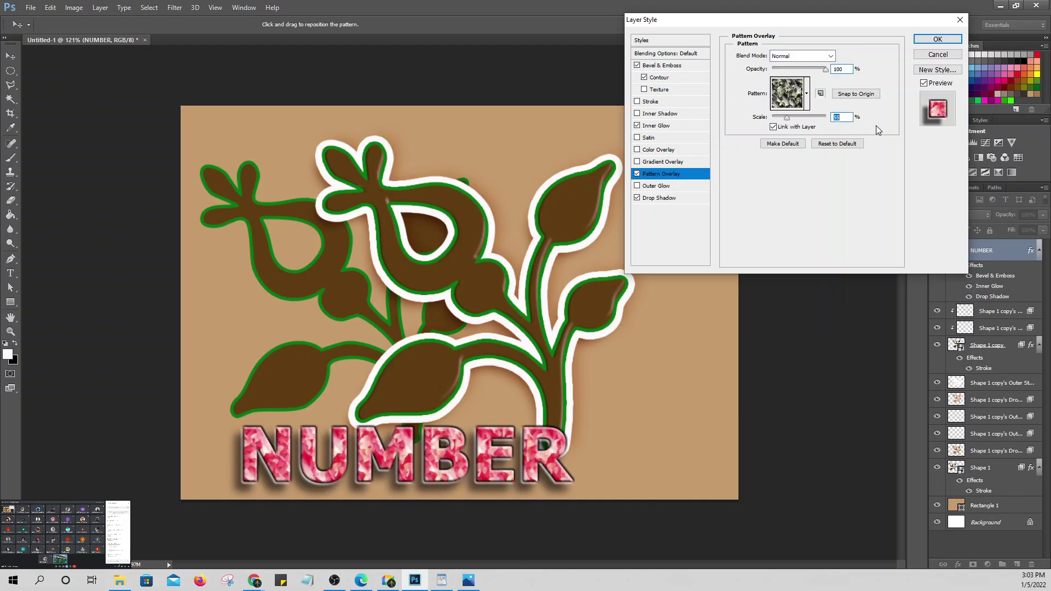
click(937, 40)
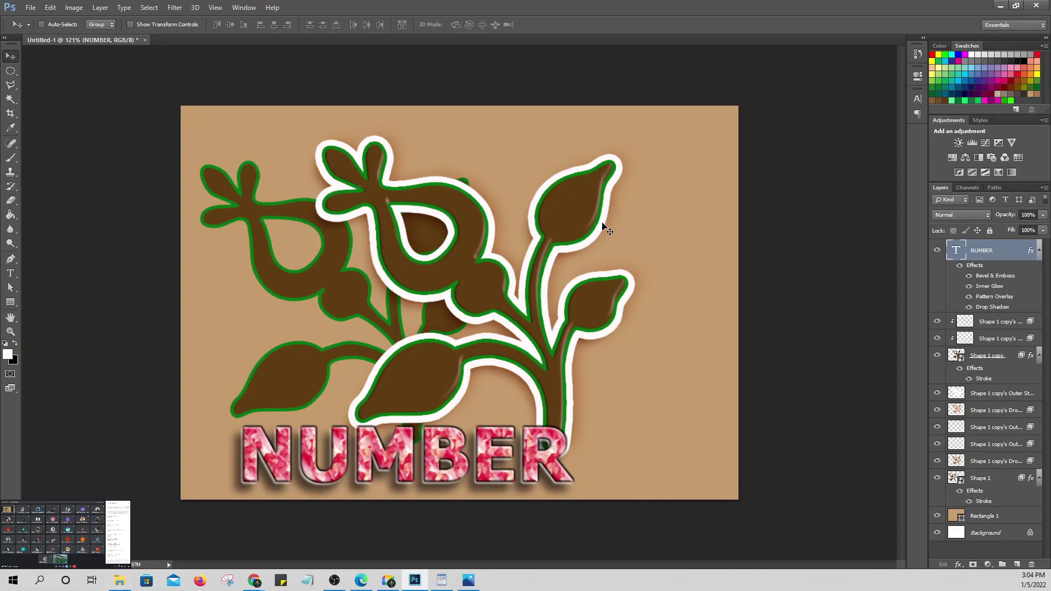
click(959, 565)
click(958, 565)
Step: Close the untitled NUMBER document without saving it
click(145, 40)
click(550, 214)
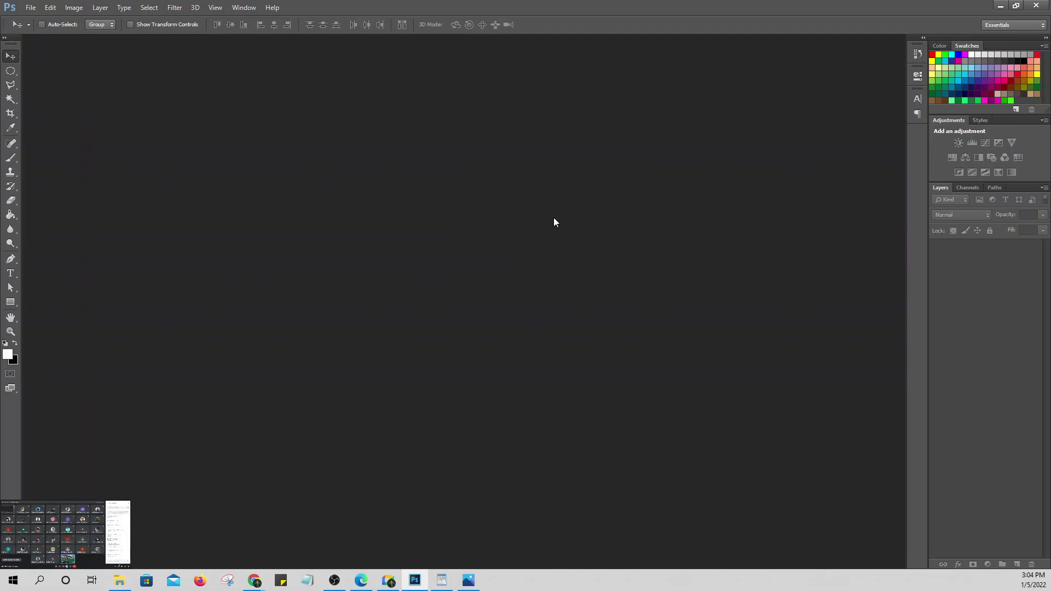
Step: Open the PNG close-up photo of a face with skin blemishes from the Downloads folder
click(30, 7)
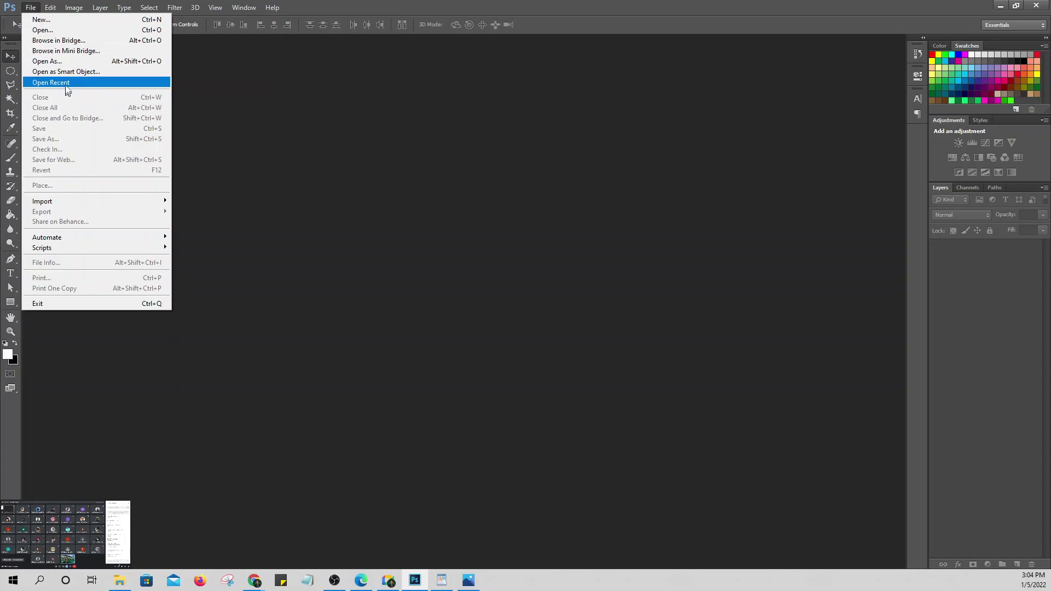
click(43, 30)
click(497, 152)
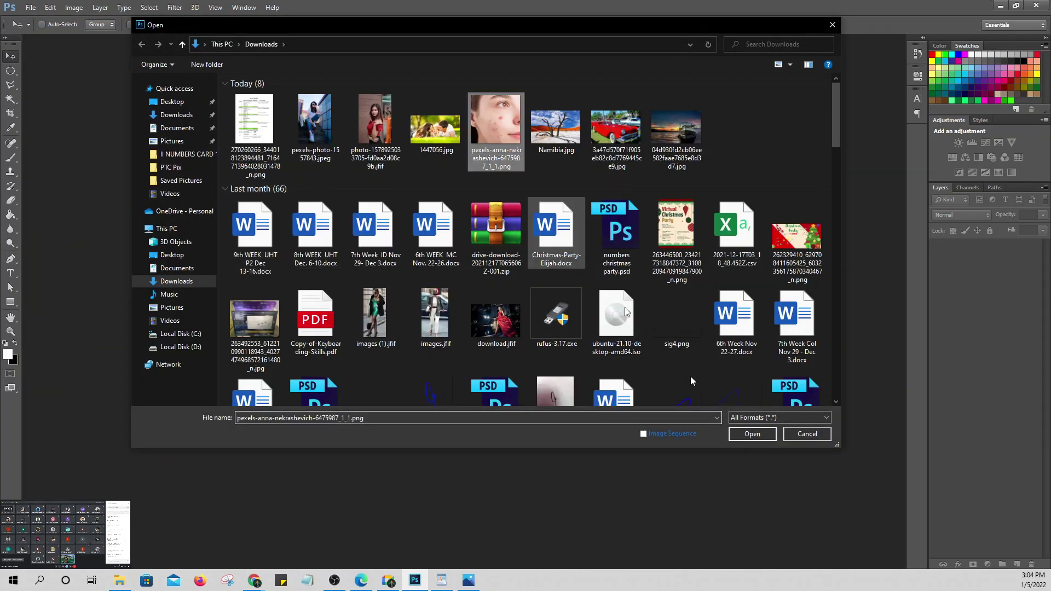
click(766, 438)
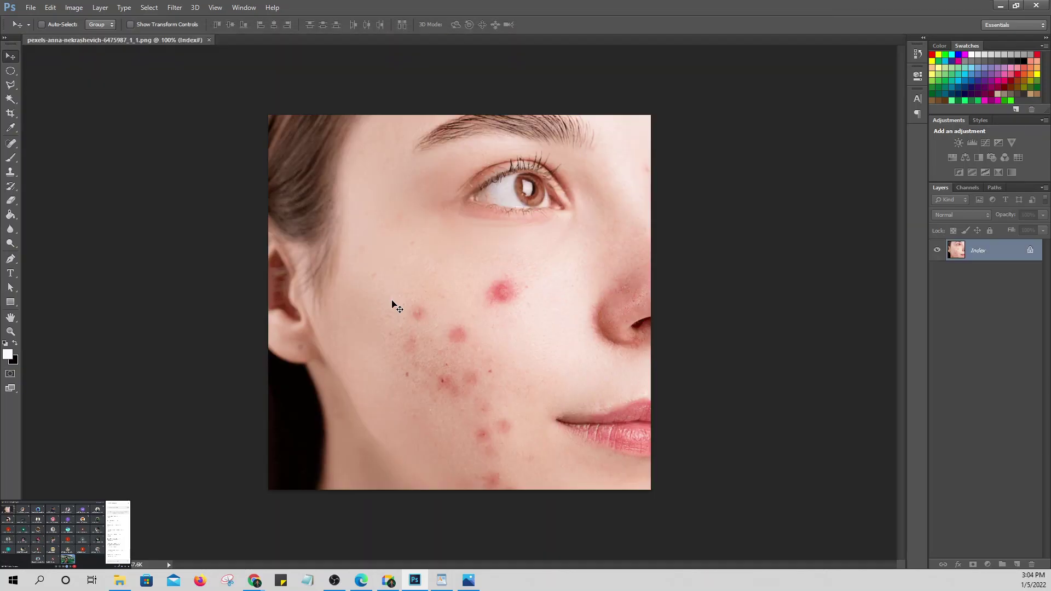
Step: Try to duplicate the face photo's locked Index layer, and close the photo
drag(995, 259, 1020, 564)
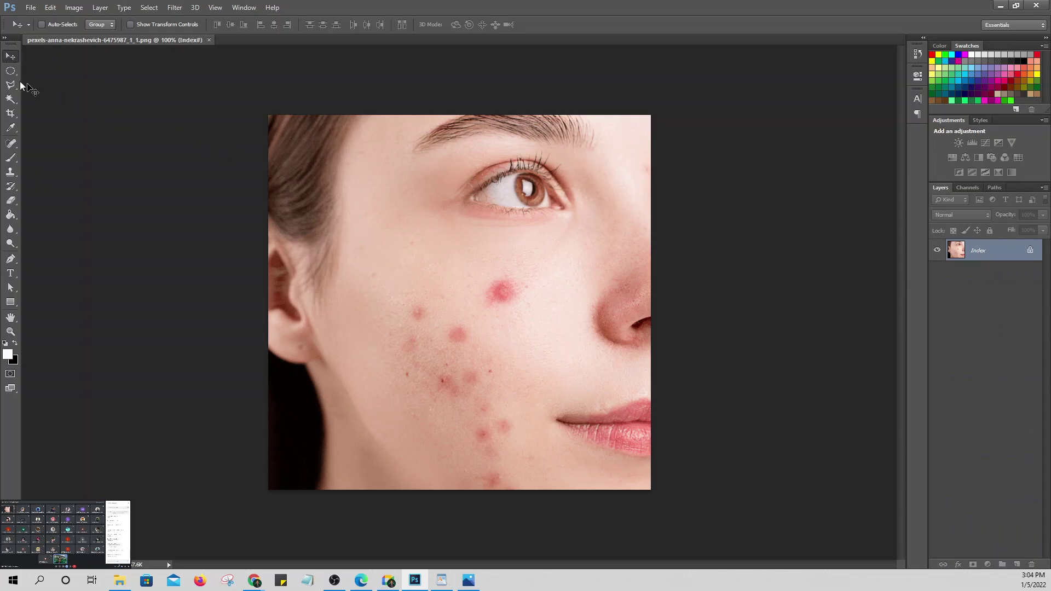
click(208, 40)
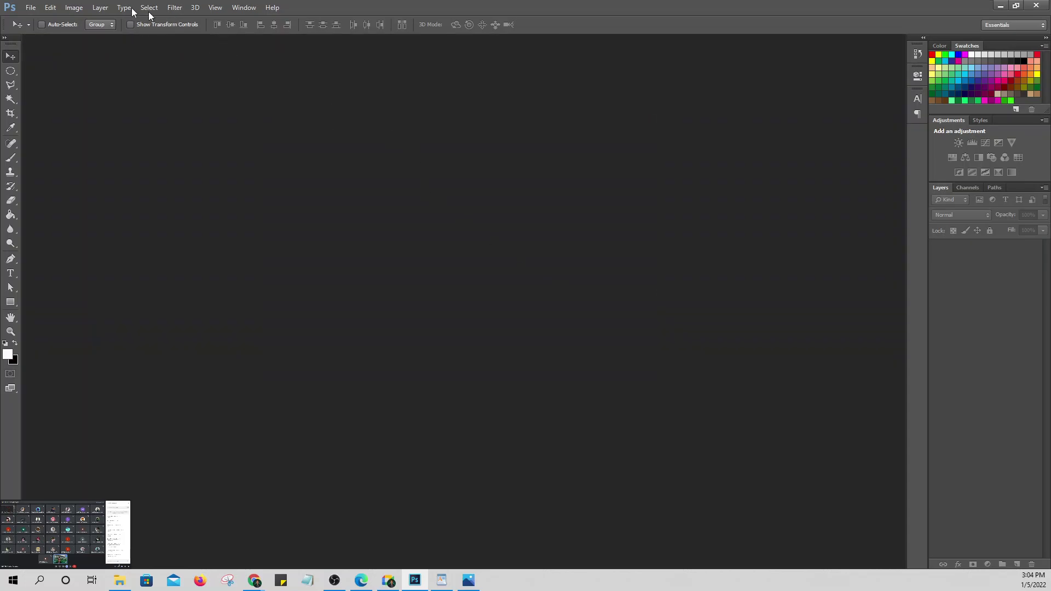
Step: Create a new white RGB document with the U.S. Paper preset in Letter size, 8.5 by 11 inches at 300 pixels/inch
click(31, 7)
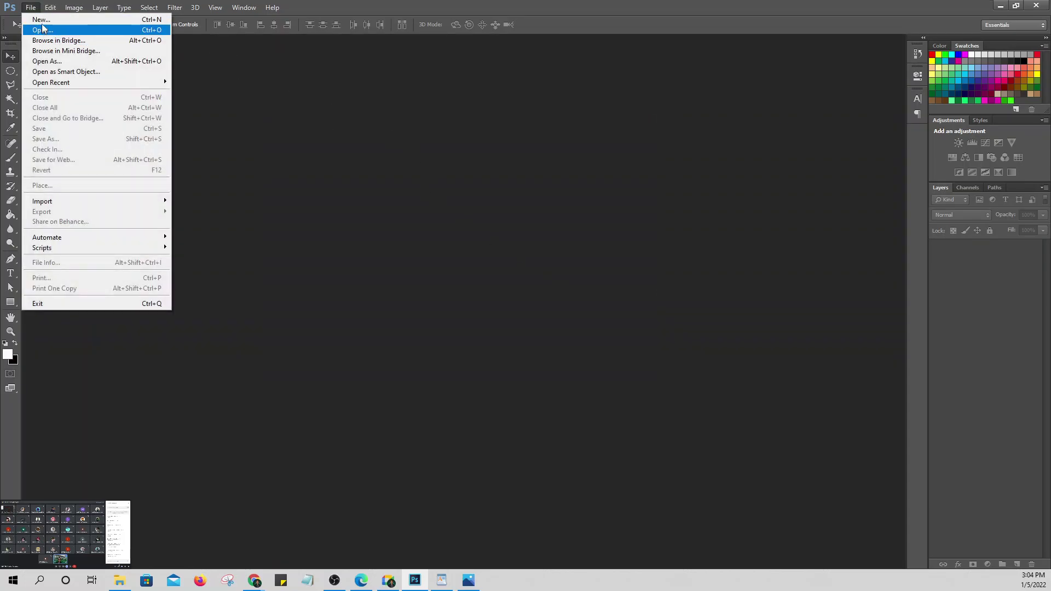
click(41, 20)
click(327, 166)
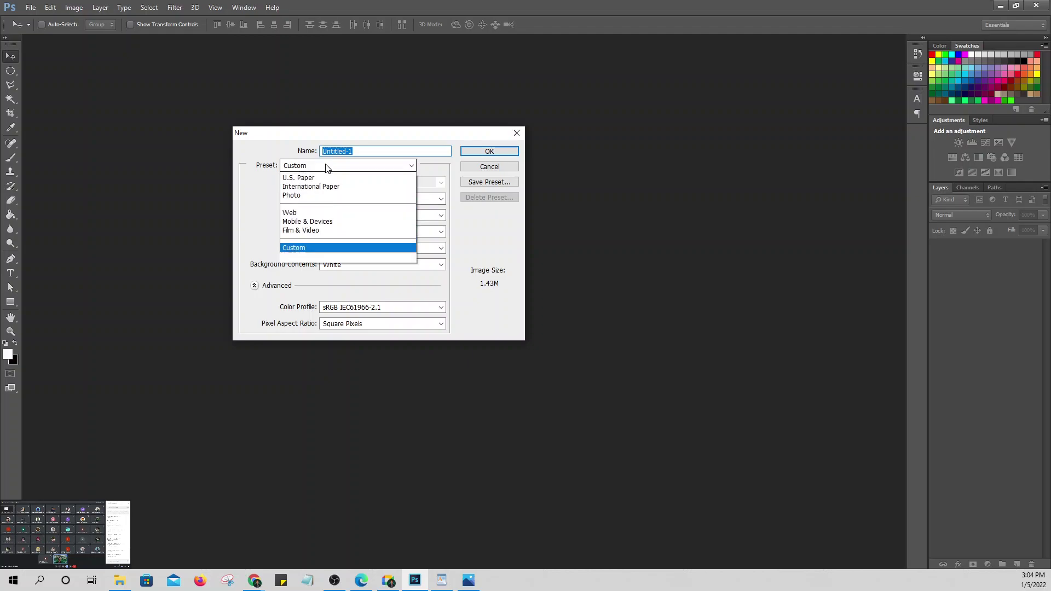
click(320, 187)
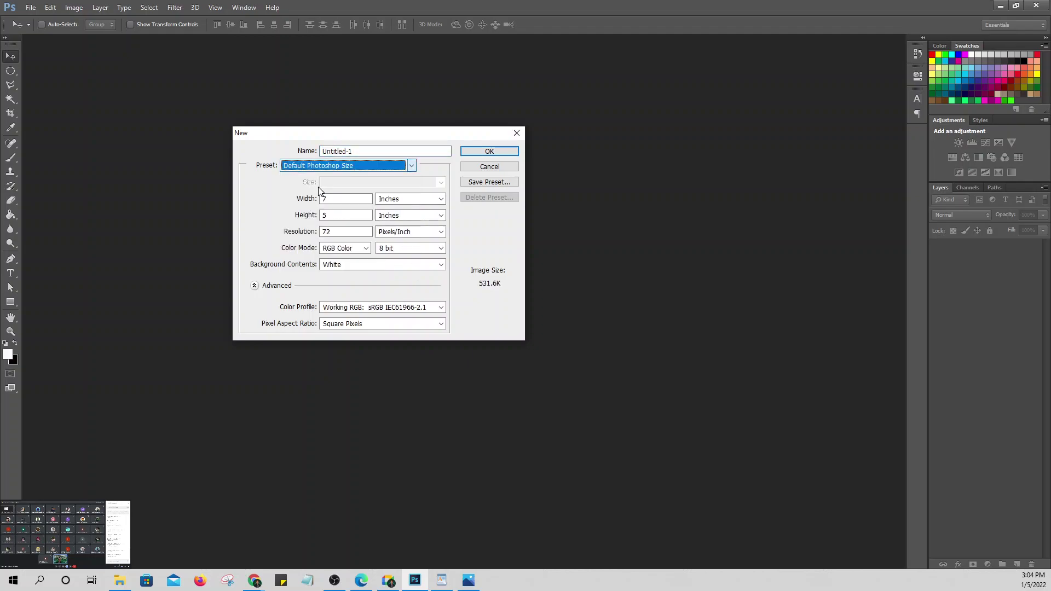
click(331, 165)
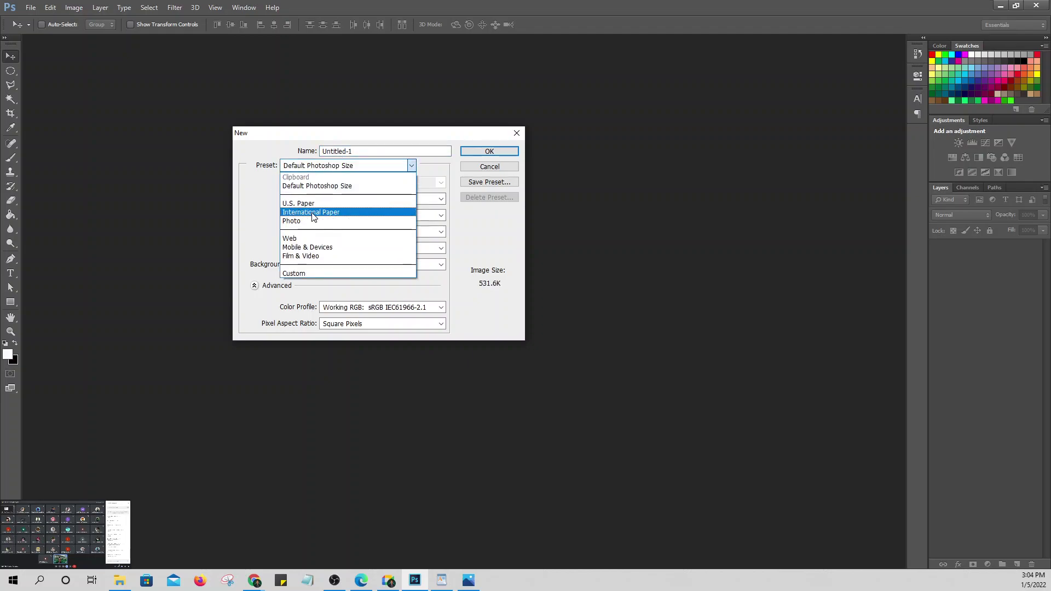
click(295, 203)
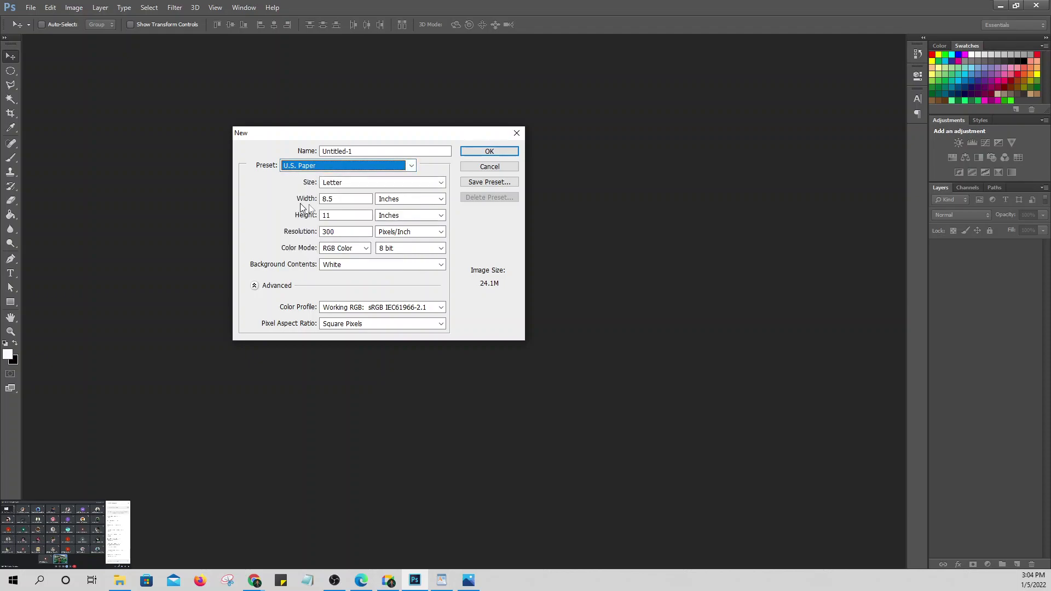
click(486, 150)
Step: Rotate the blank canvas 90° counterclockwise into landscape orientation
click(74, 7)
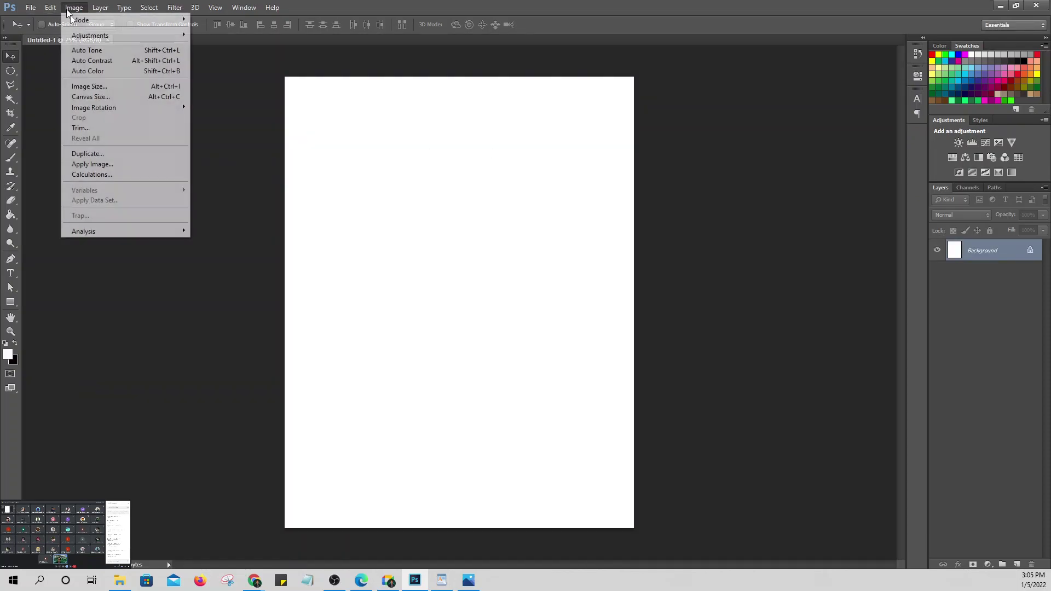
mouse_move(138, 106)
click(243, 127)
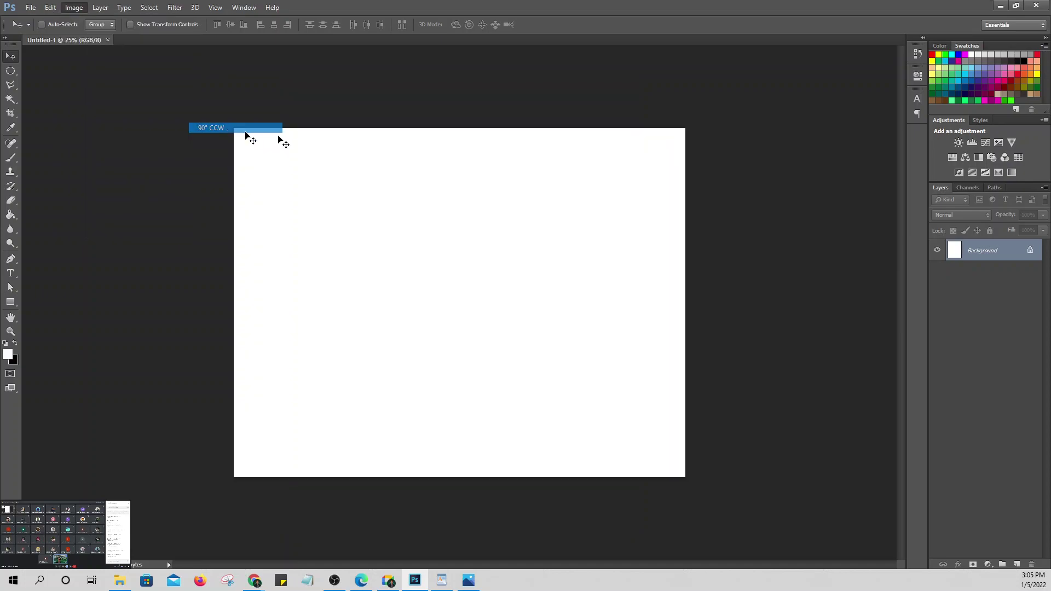
Step: Place the PNG close-up photo of the blemished face from the Downloads folder onto the canvas at its default size
click(31, 7)
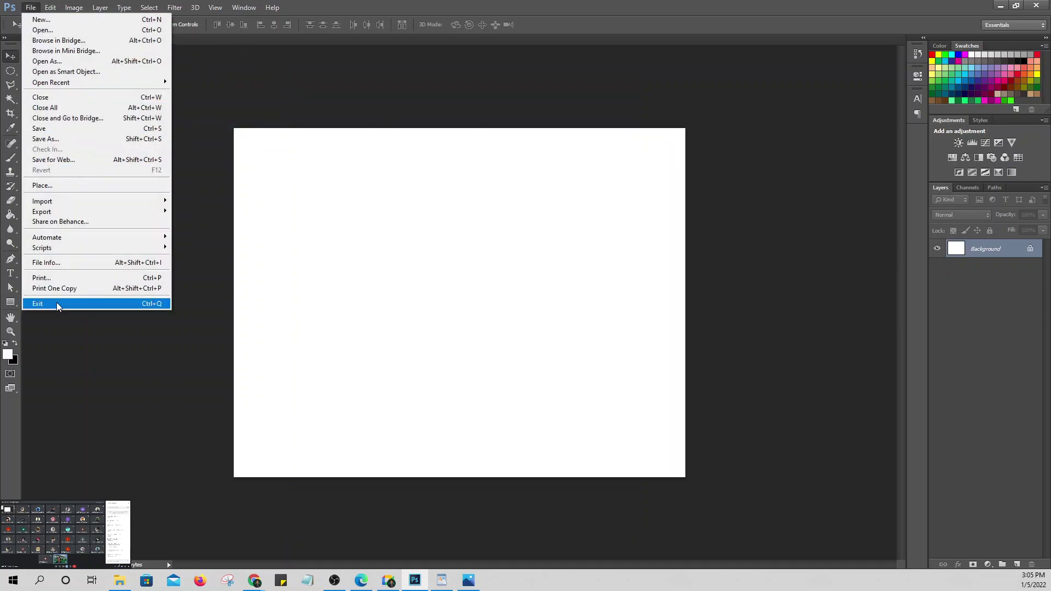
click(44, 187)
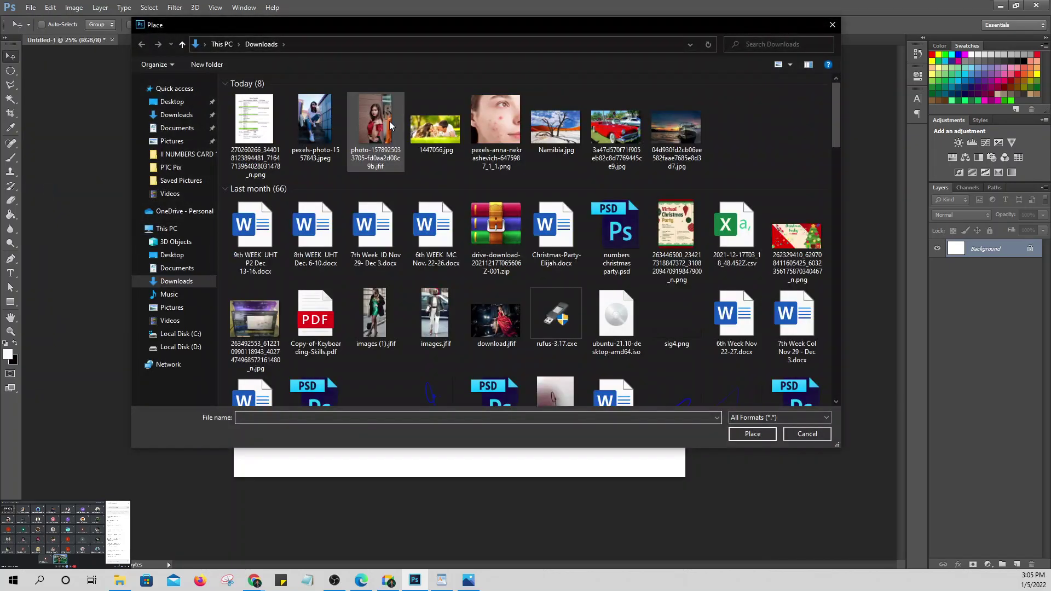
click(496, 128)
click(752, 434)
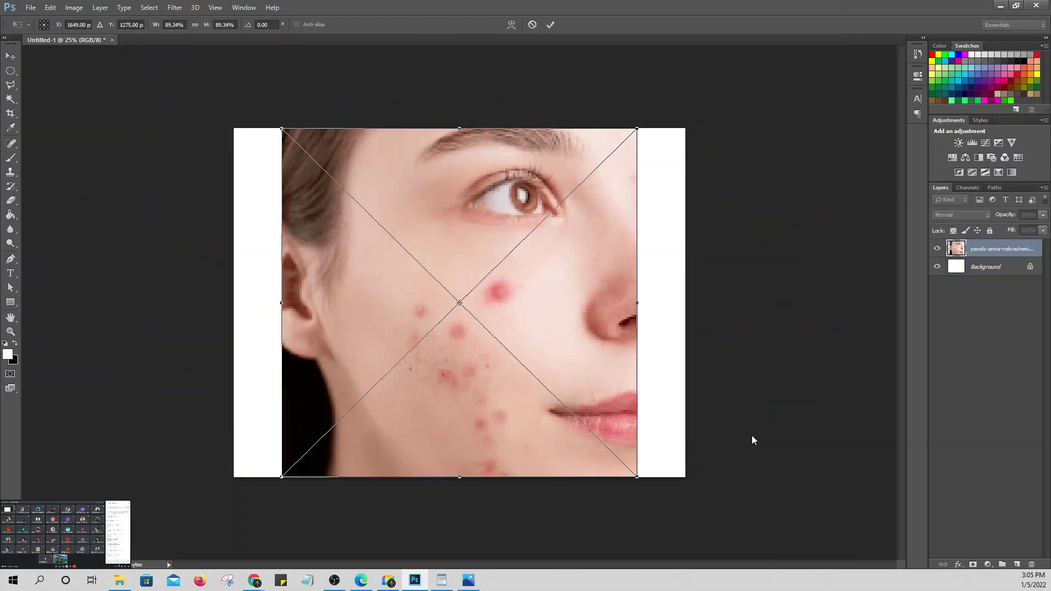
key(Return)
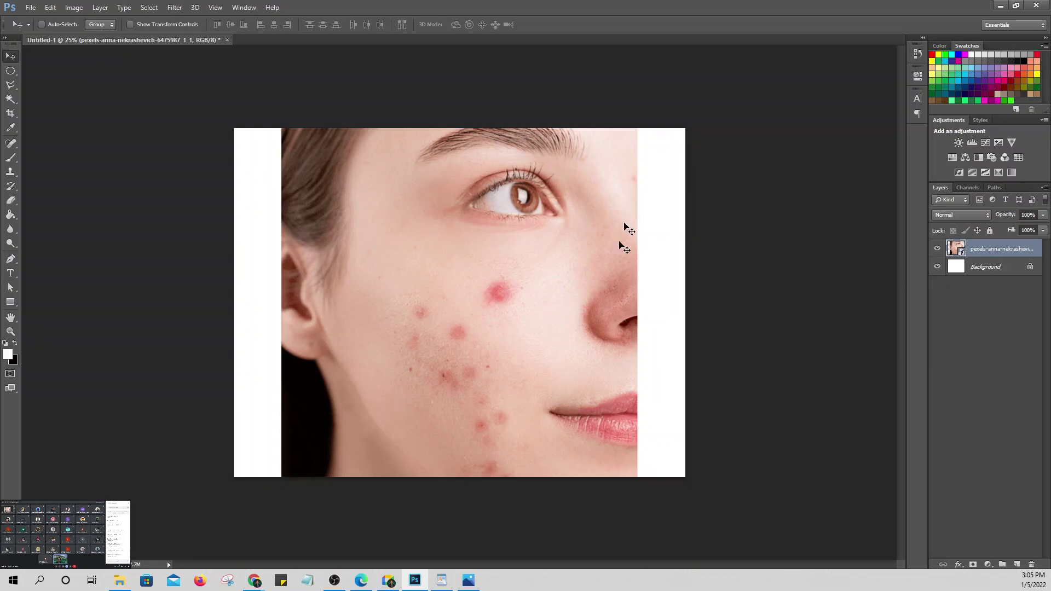
Step: Rasterize the placed face photo's smart object layer
key(ctrl+plus)
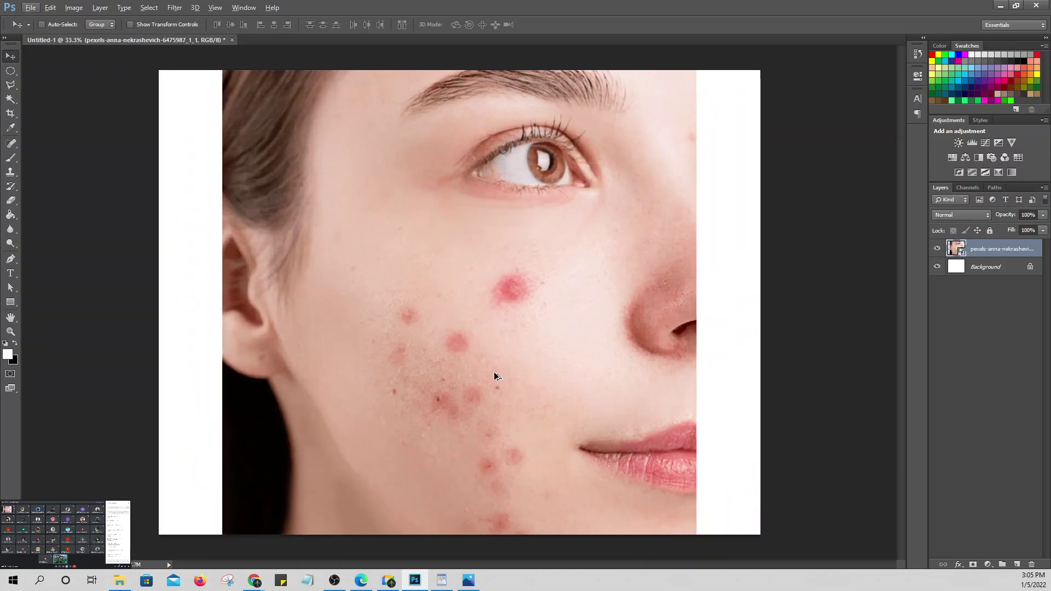
scroll(494, 373, up, 1)
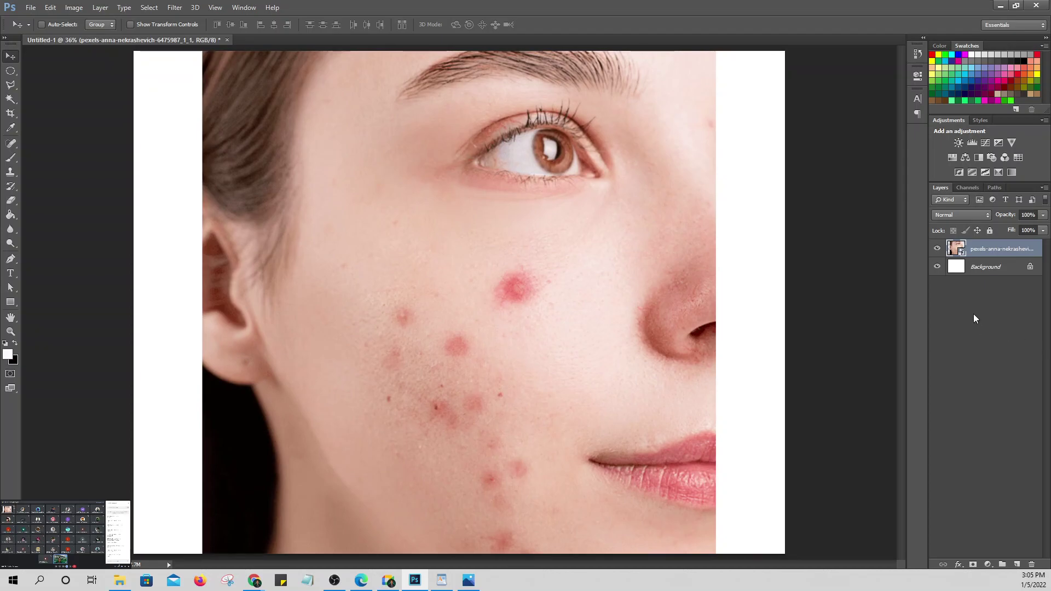
right_click(977, 251)
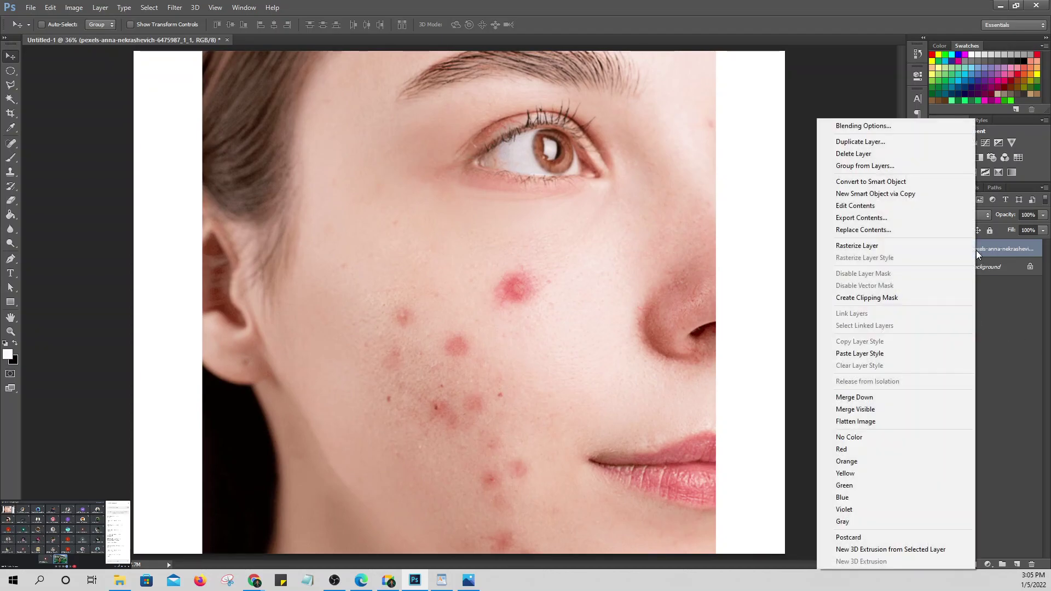
click(970, 246)
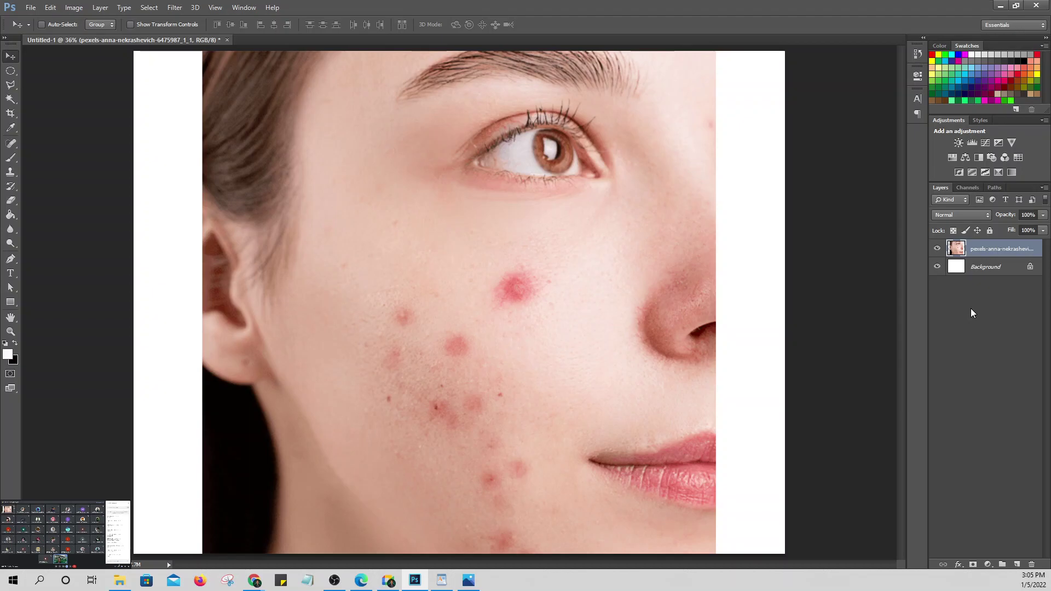
Step: Duplicate the rasterized face layer and hide the original beneath the copy
key(ctrl+j)
click(937, 267)
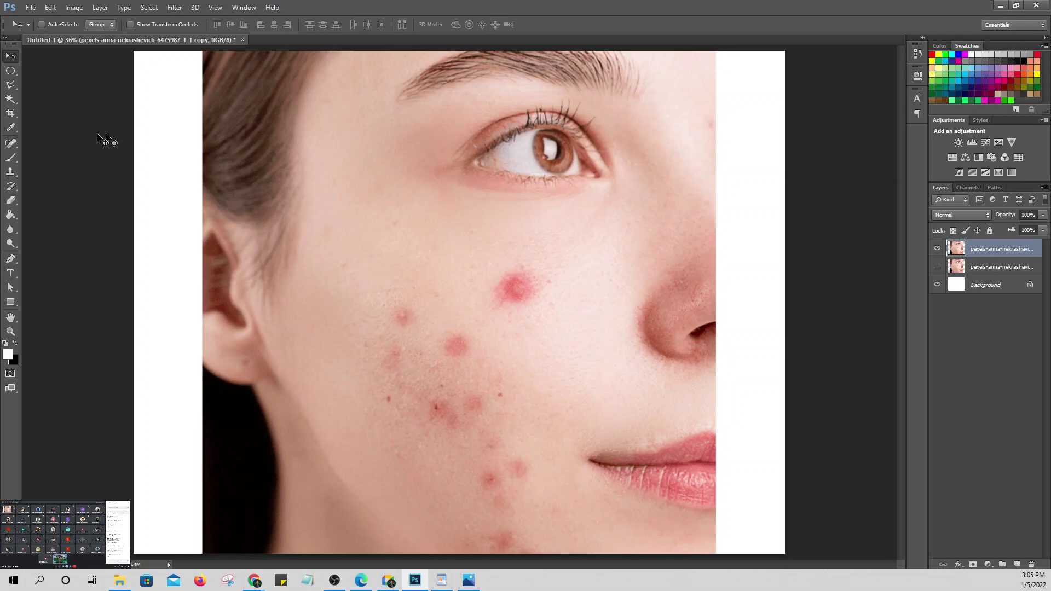
Step: Try the Healing Brush beside the large red cheek blemish without defining a source point
click(13, 144)
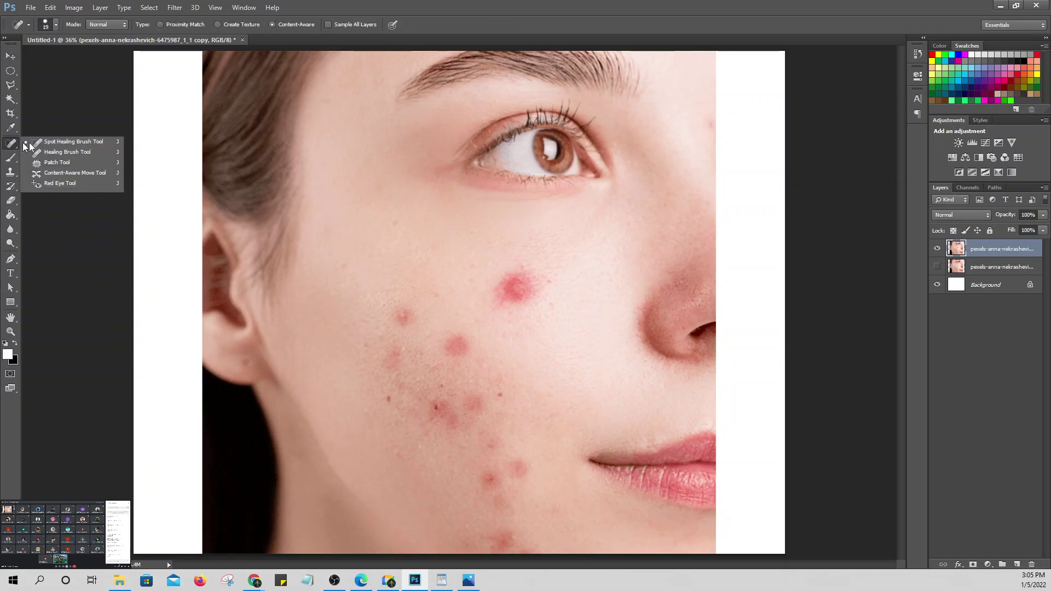
click(61, 140)
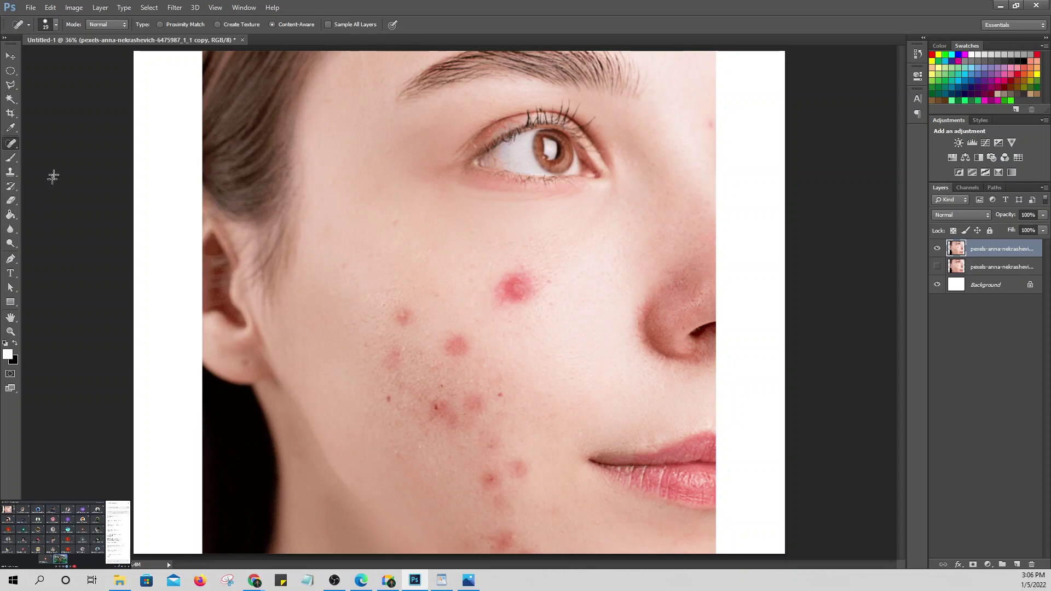
right_click(11, 143)
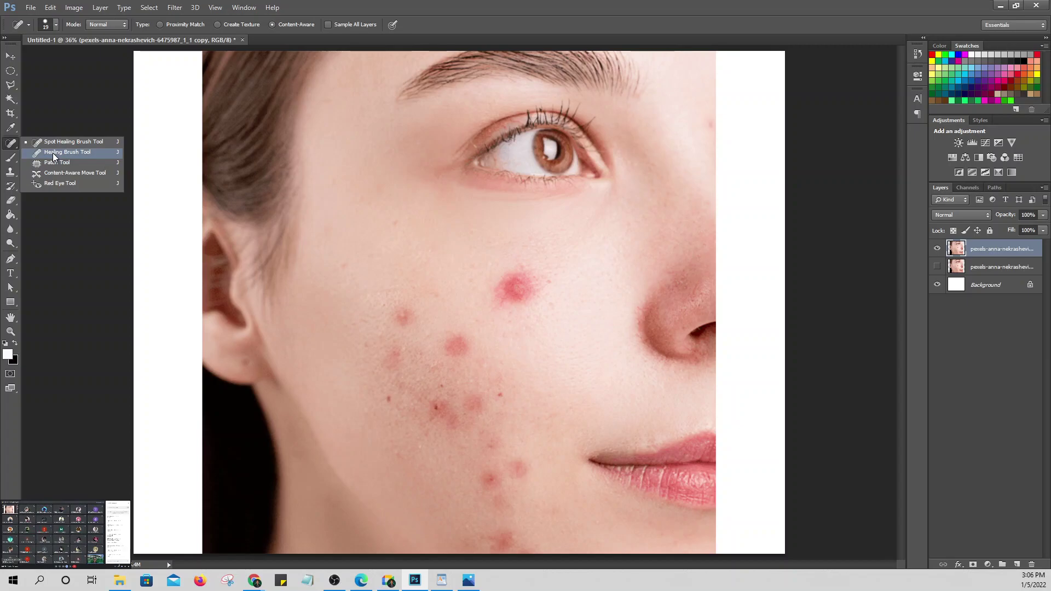
click(53, 153)
click(487, 282)
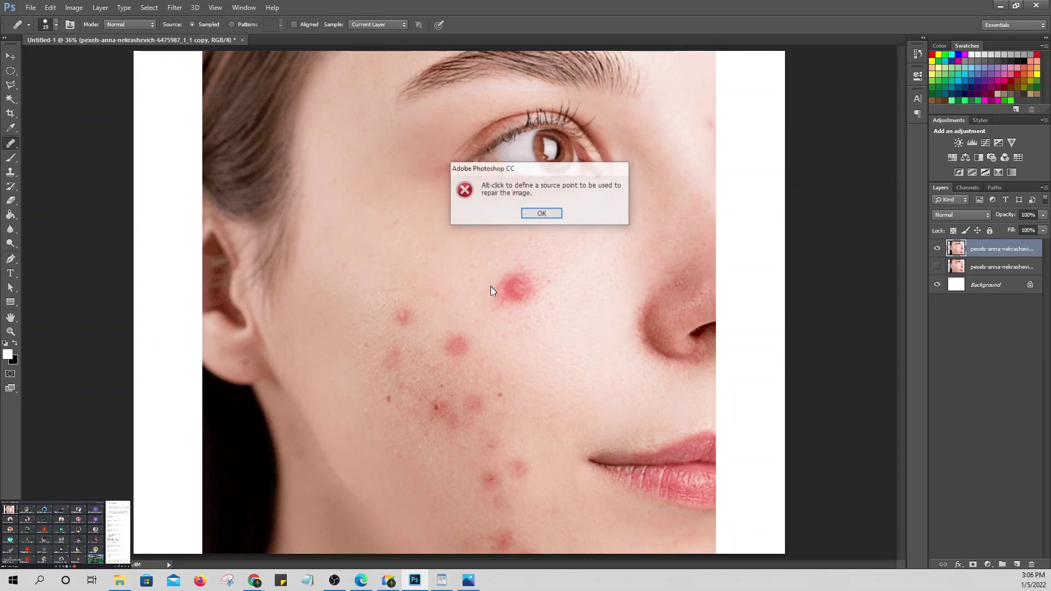
click(541, 214)
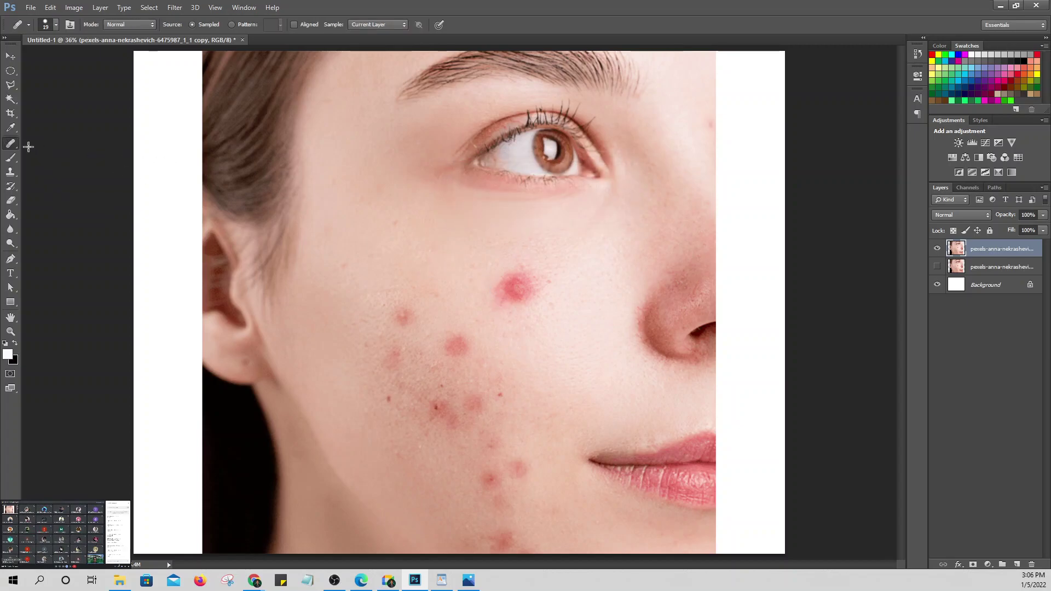
Step: Try the Patch tool on the skin beside the large cheek blemish without outlining an area
right_click(12, 145)
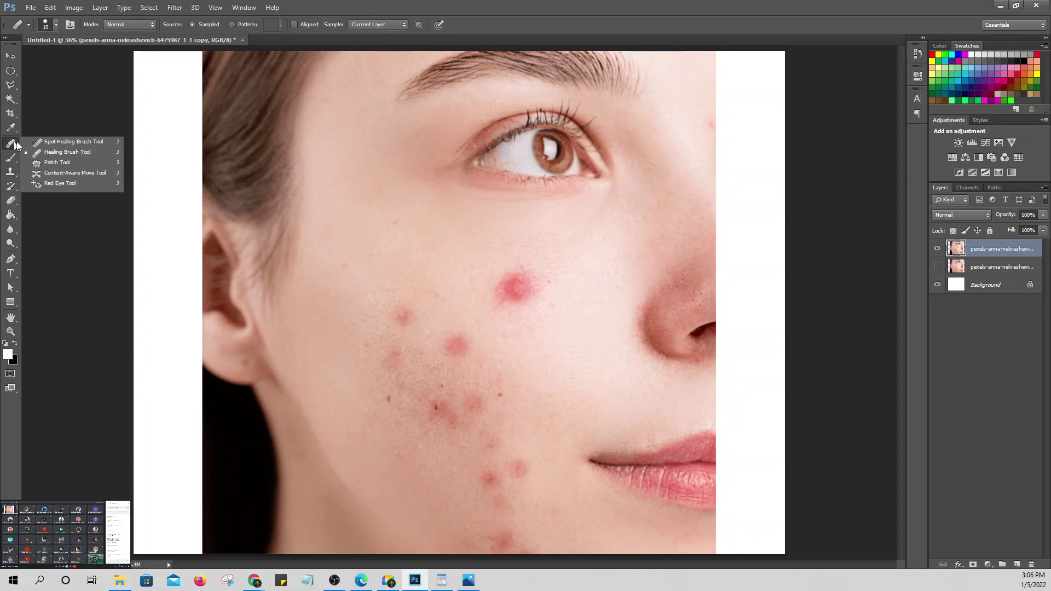
click(56, 162)
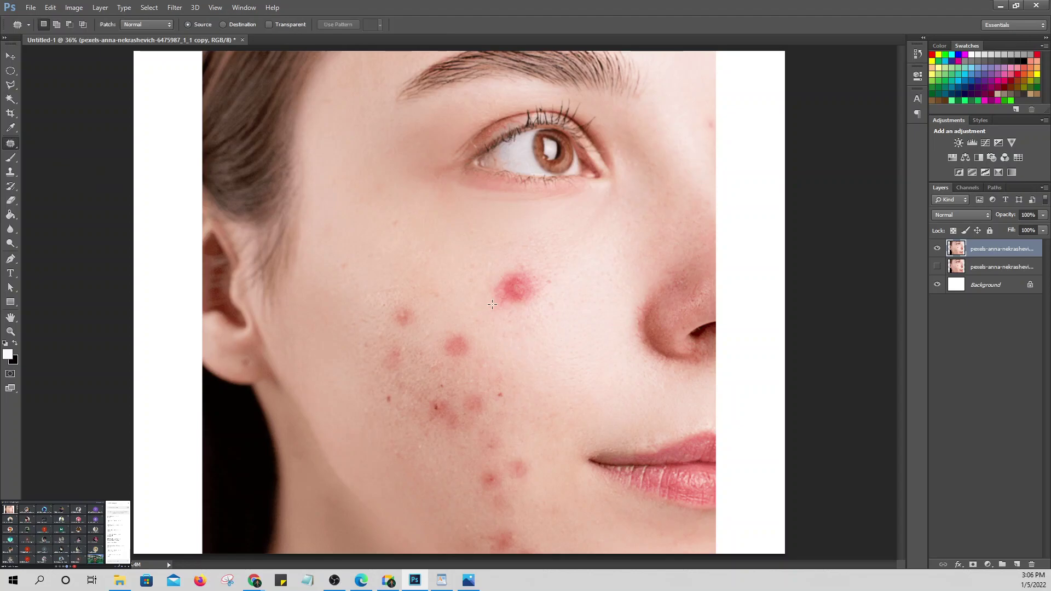
click(491, 267)
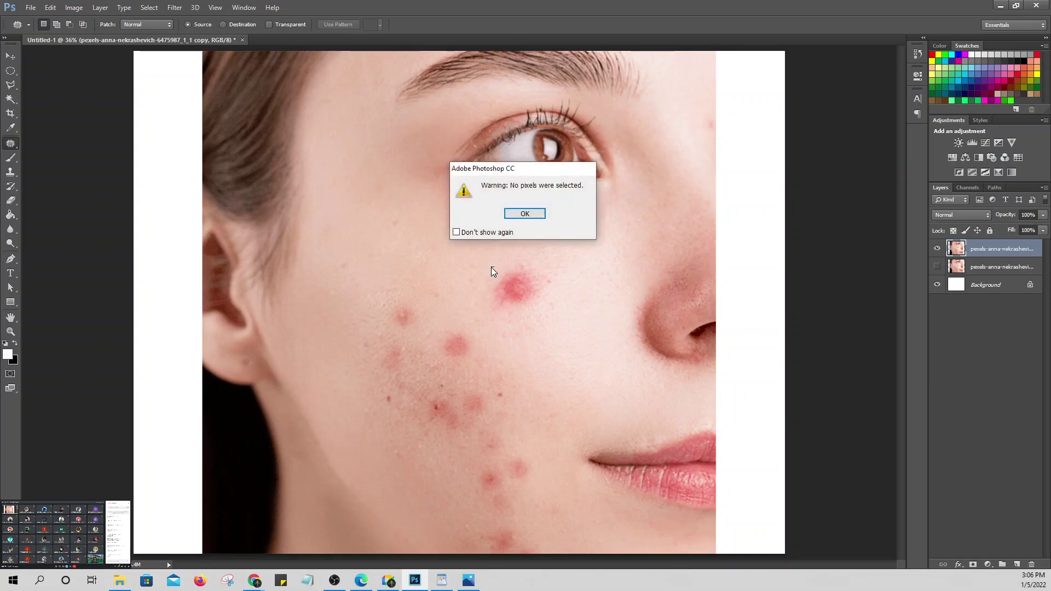
click(530, 215)
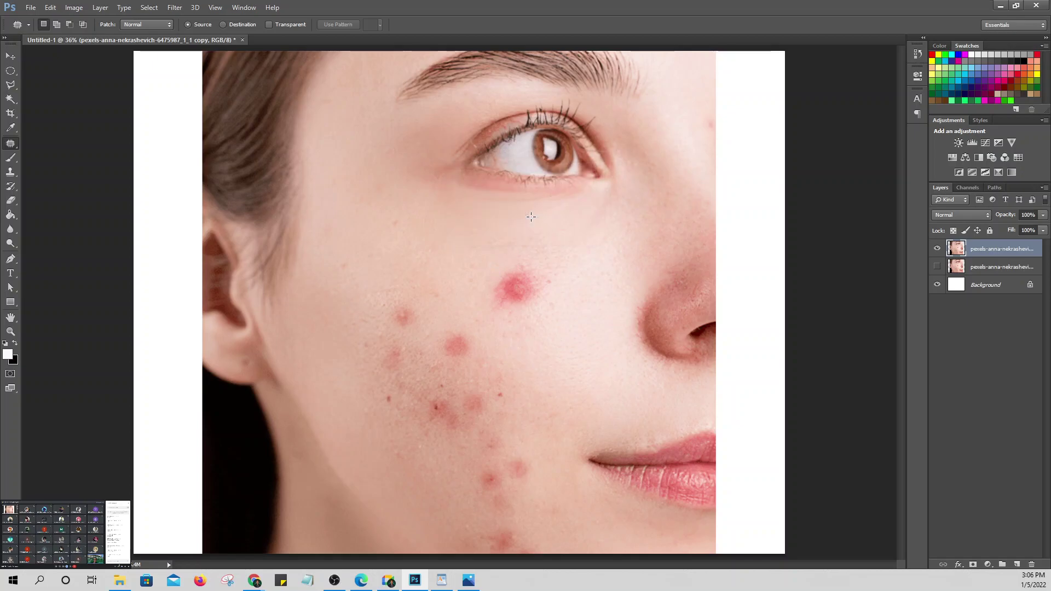
right_click(9, 148)
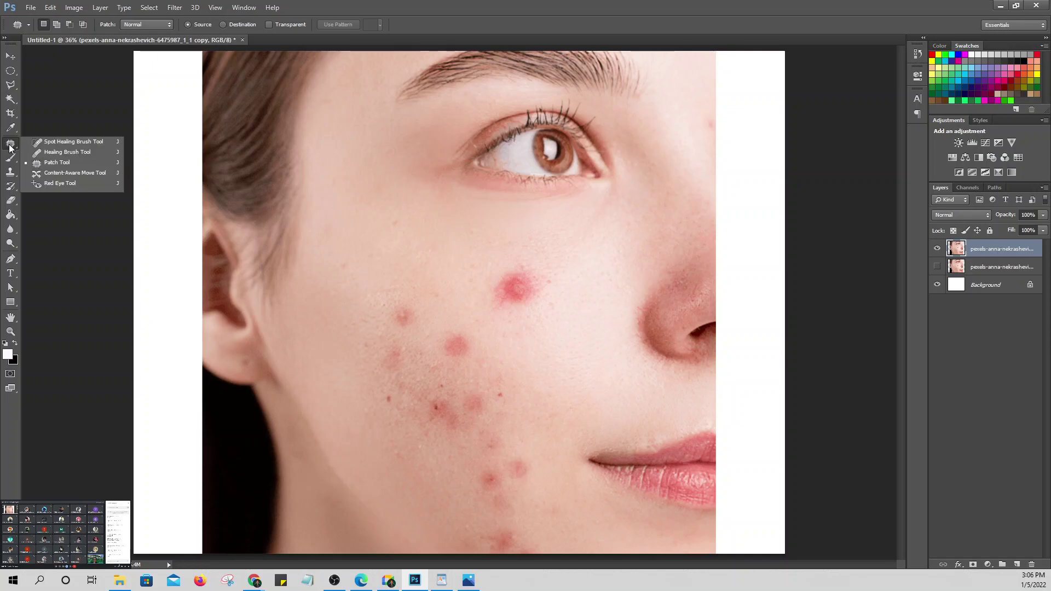
click(61, 142)
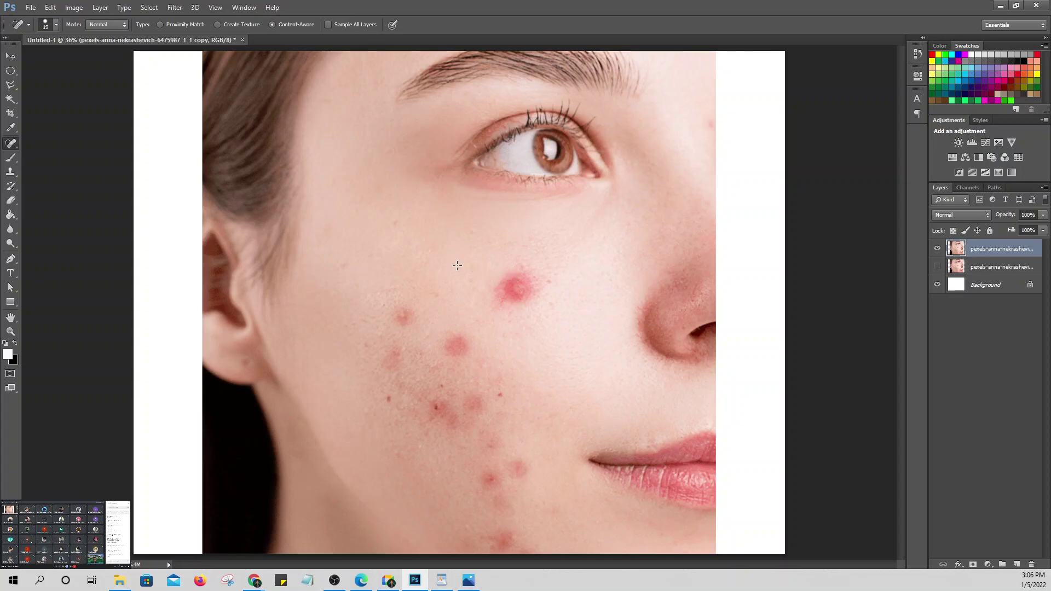
click(10, 56)
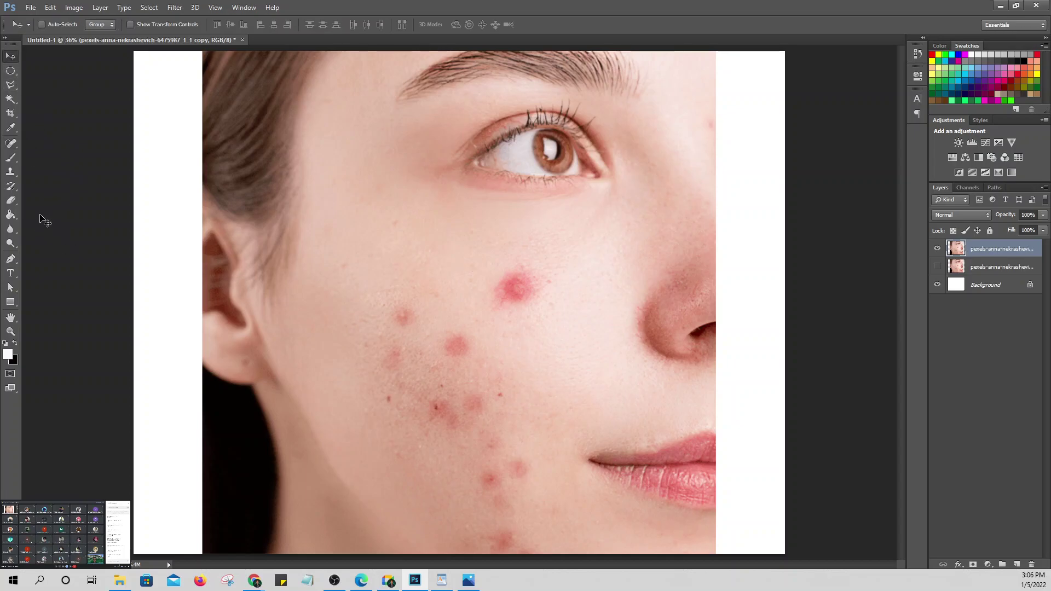
click(11, 172)
right_click(11, 172)
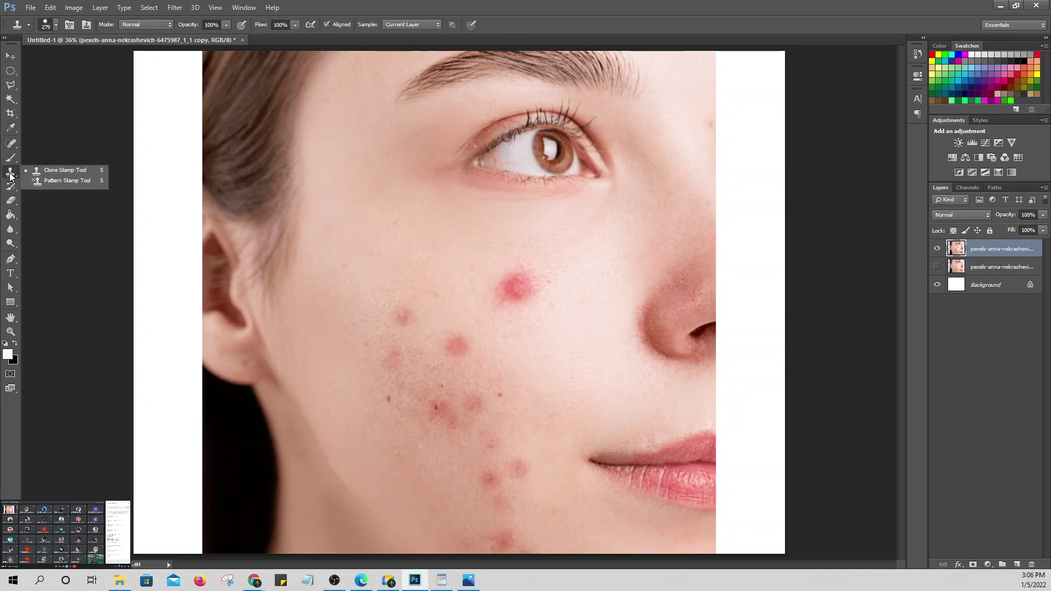
click(60, 172)
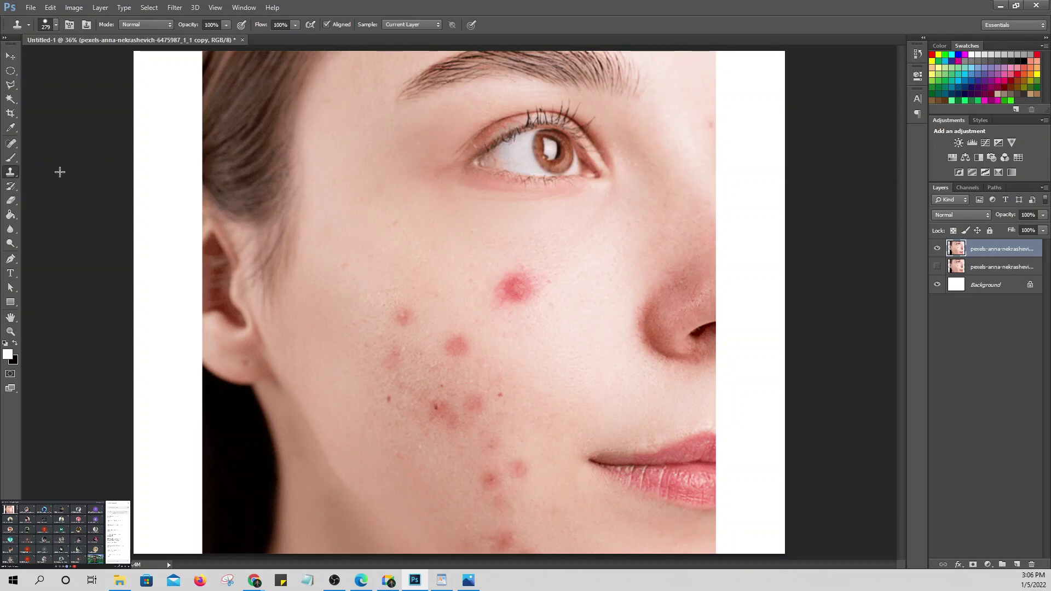
click(11, 143)
right_click(10, 142)
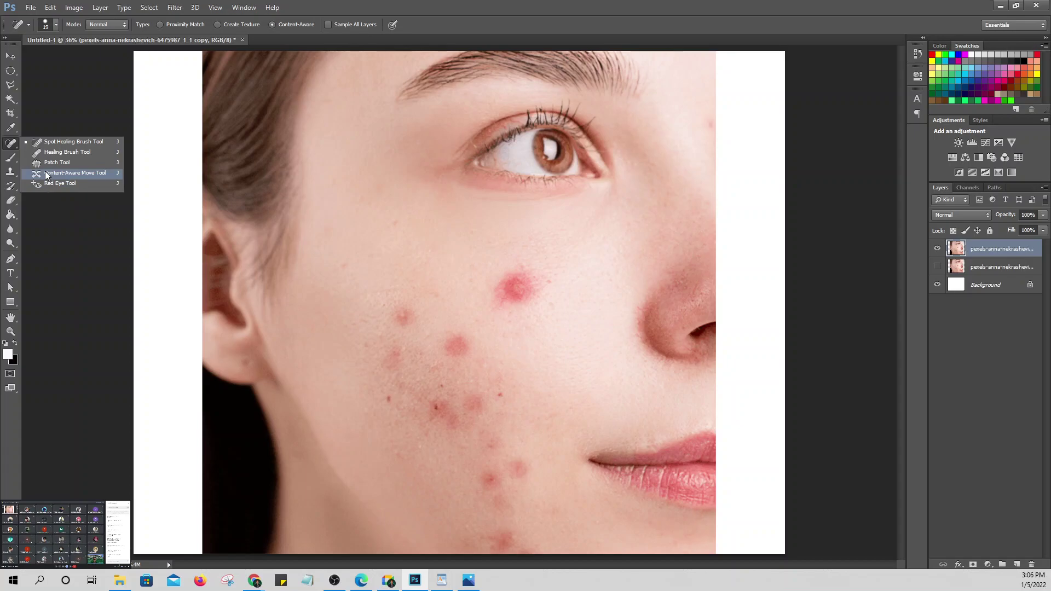
Step: Set the Clone Stamp brush's hardness to about 47%
click(7, 178)
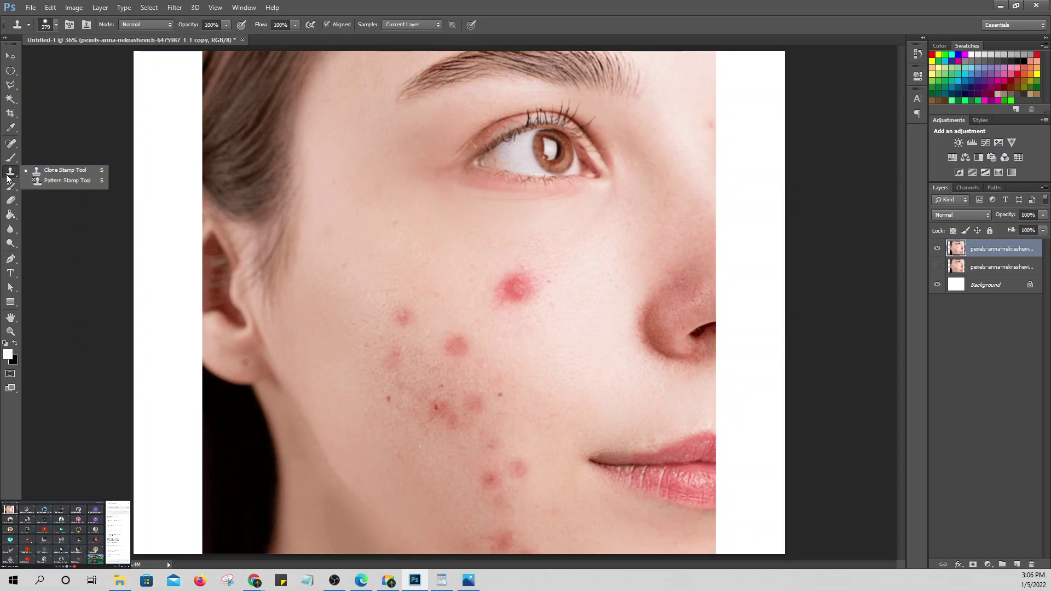
click(62, 172)
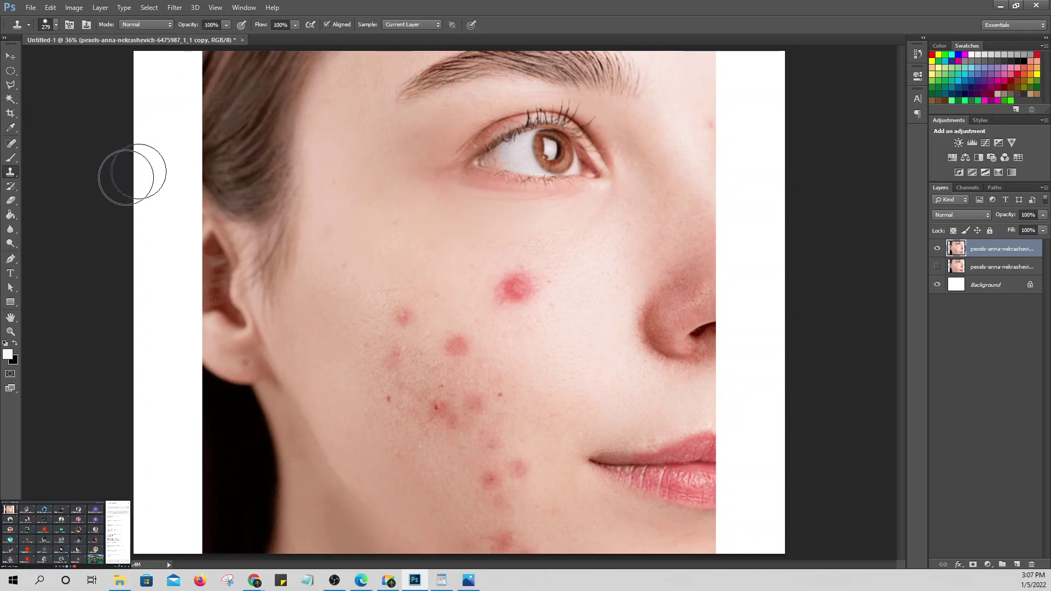
click(56, 24)
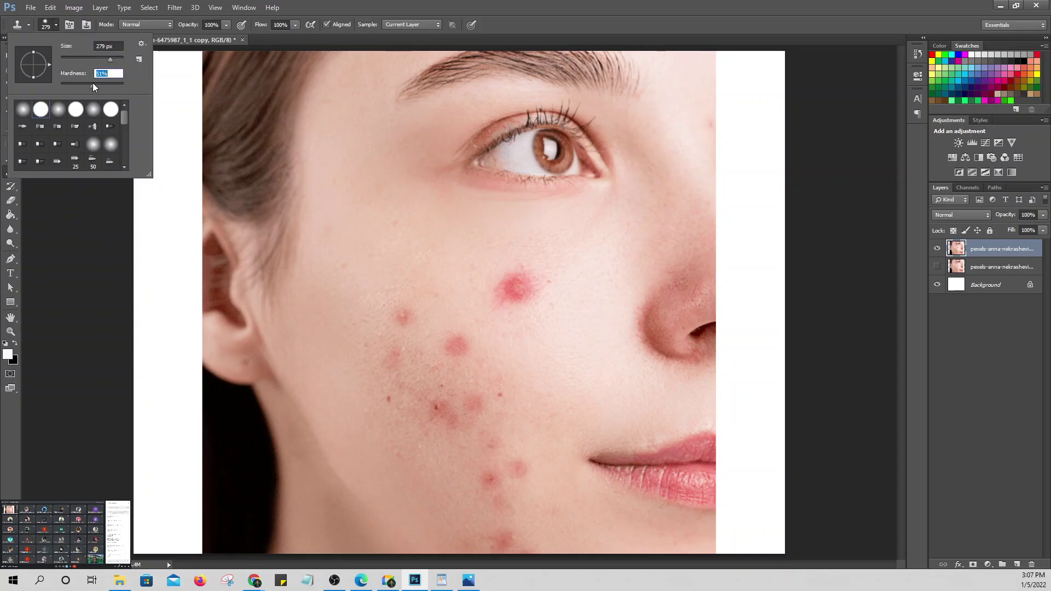
click(90, 84)
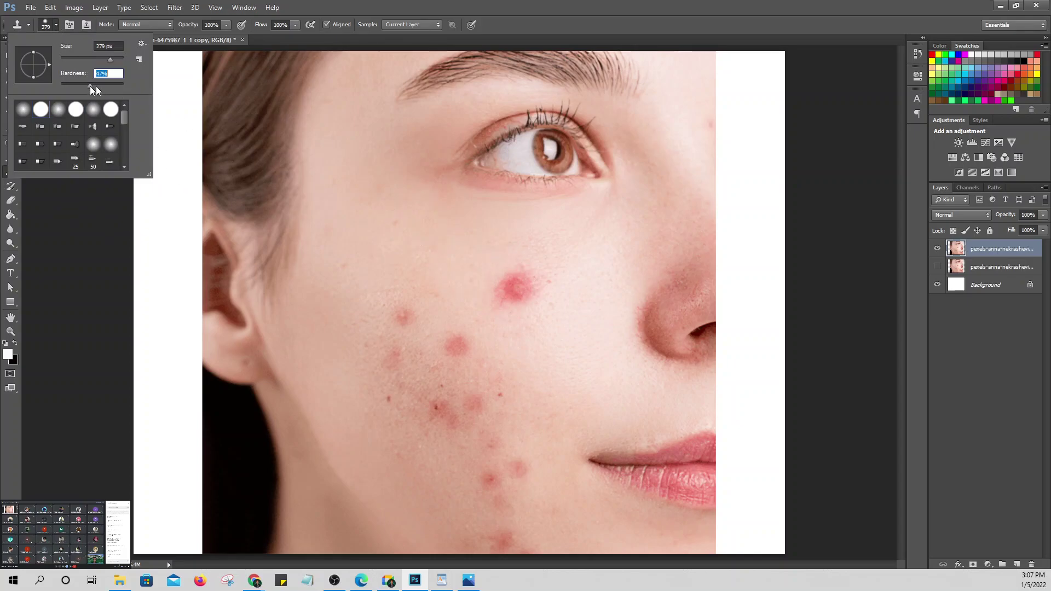
Step: Give the Clone Stamp a round brush with 100% hardness and a size of about 114 px
click(85, 57)
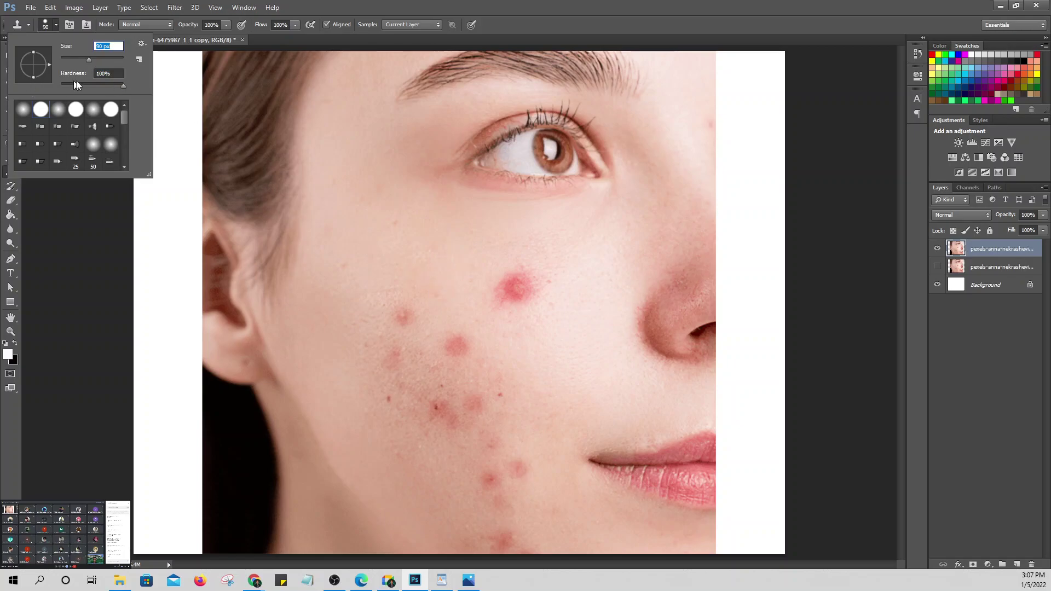
click(100, 58)
drag(98, 60, 94, 62)
click(81, 258)
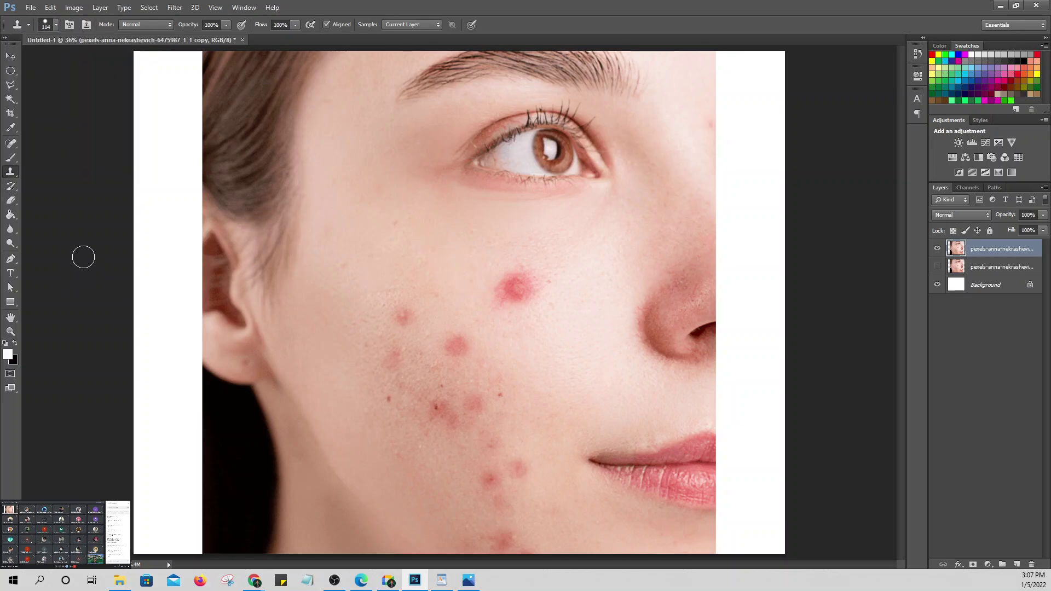
Step: Try cloning nearby skin over the large red cheek blemish with the hard-edged Clone Stamp brush
click(516, 287)
click(556, 218)
alt+click(528, 311)
drag(514, 288, 529, 289)
mouse_move(519, 295)
mouse_down()
mouse_move(518, 272)
mouse_move(498, 284)
mouse_move(512, 303)
mouse_move(527, 288)
mouse_move(496, 281)
mouse_move(489, 299)
mouse_move(505, 312)
mouse_move(522, 317)
mouse_move(530, 293)
mouse_move(521, 276)
mouse_move(496, 268)
mouse_move(510, 321)
mouse_move(546, 283)
mouse_move(525, 272)
mouse_move(503, 309)
mouse_up()
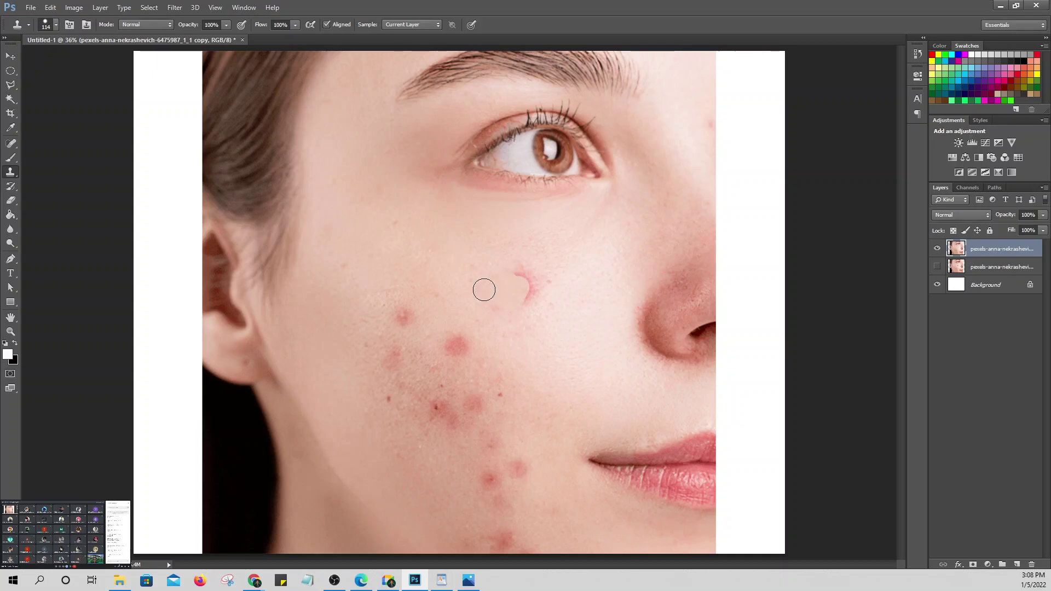
Step: Revert the document history to the state before the hard-edged Clone Stamp strokes
click(918, 54)
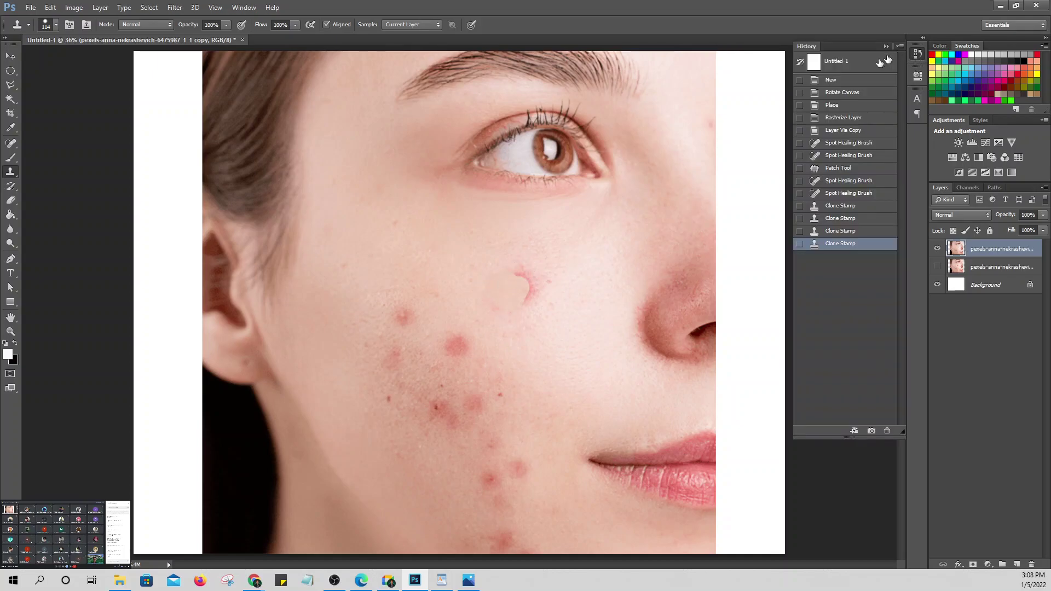
click(840, 207)
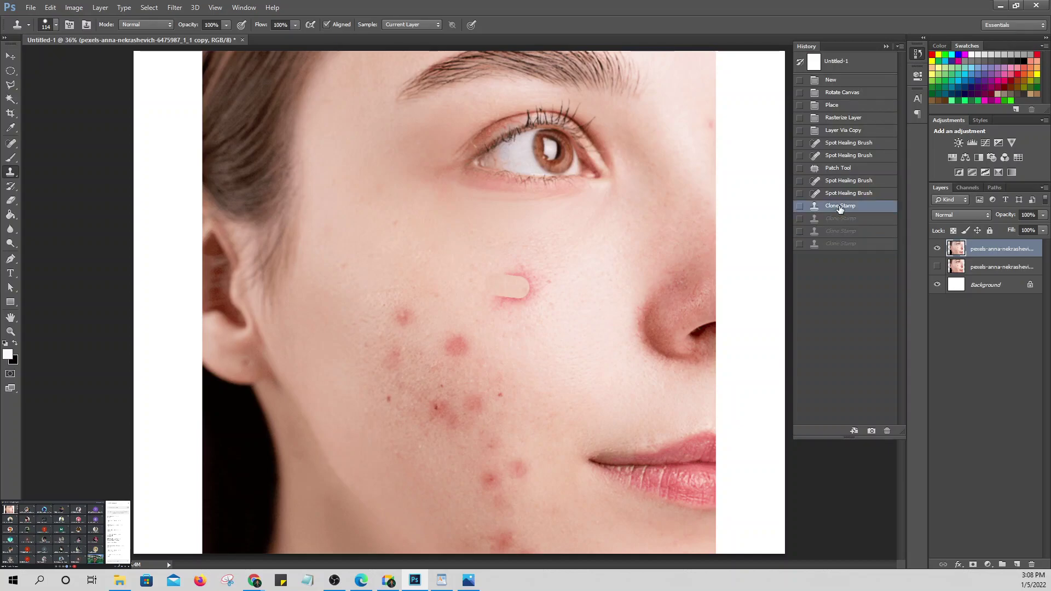
click(837, 195)
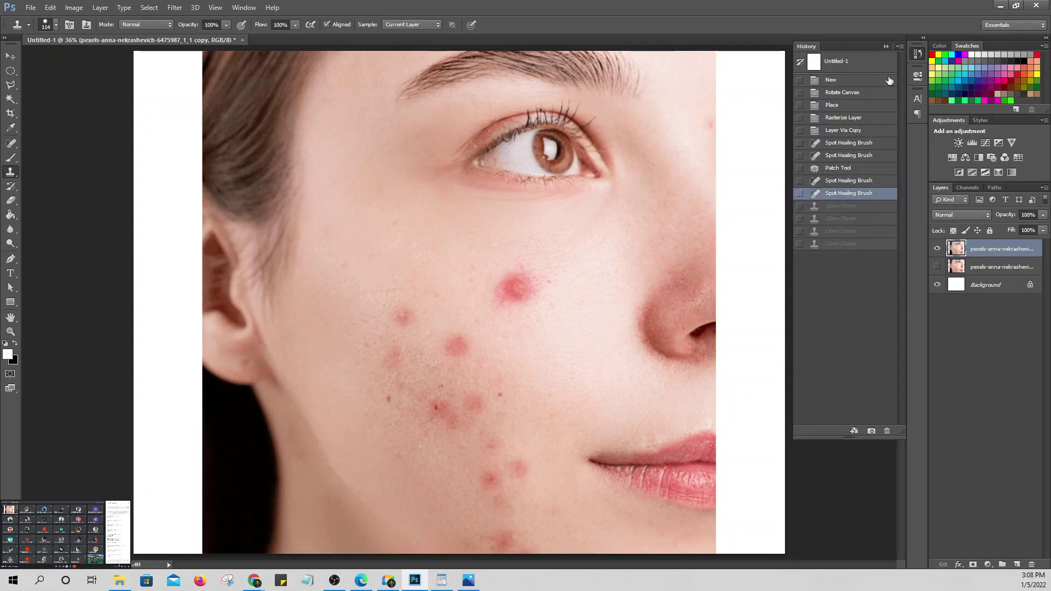
click(887, 46)
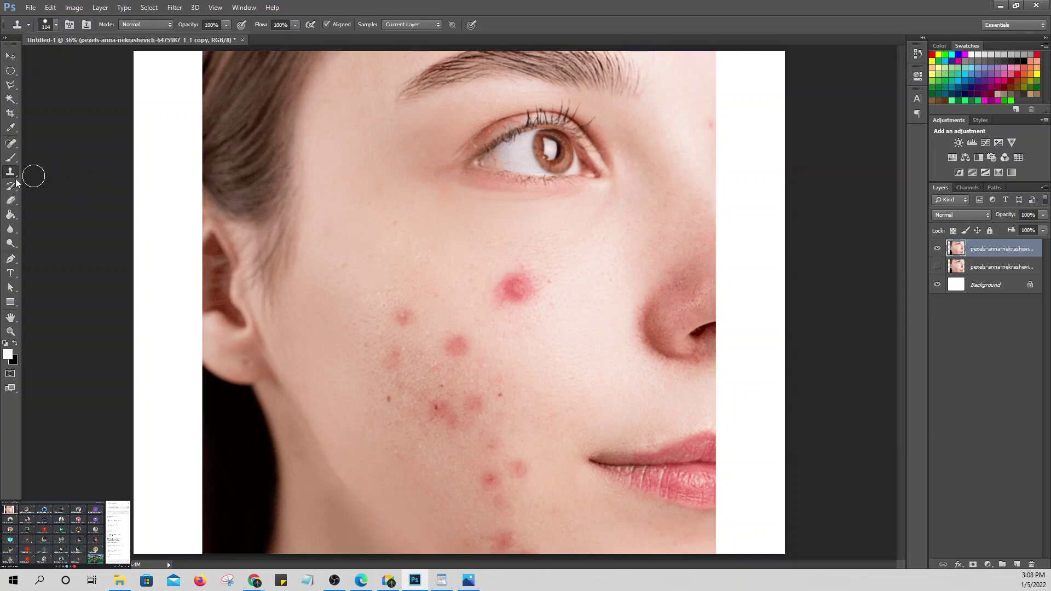
Step: Clone clean skin over the large cheek blemish with the Soft Round Pressure Size brush at 78% opacity
click(56, 25)
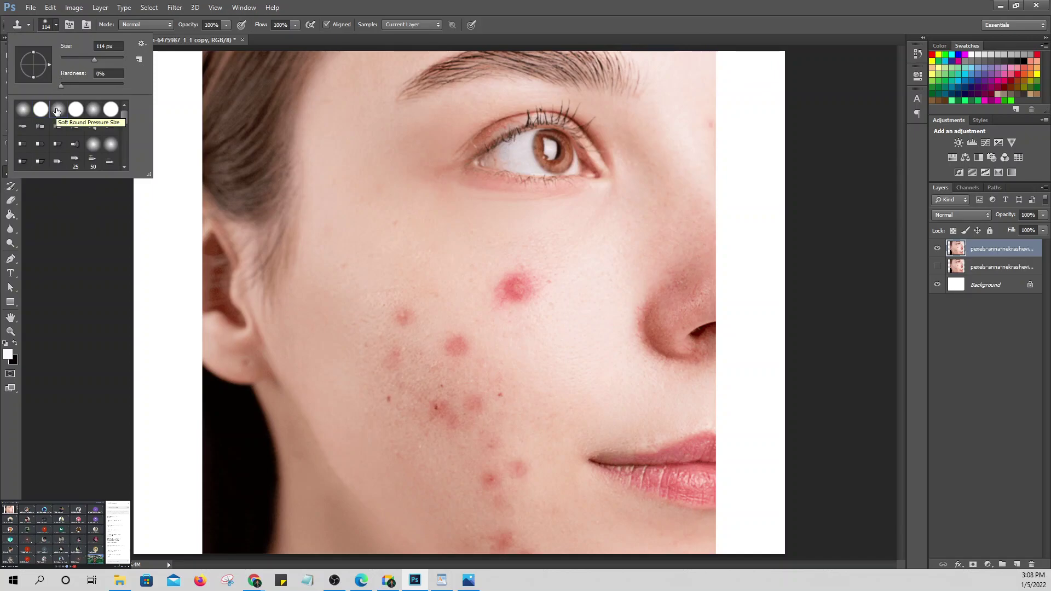
click(193, 27)
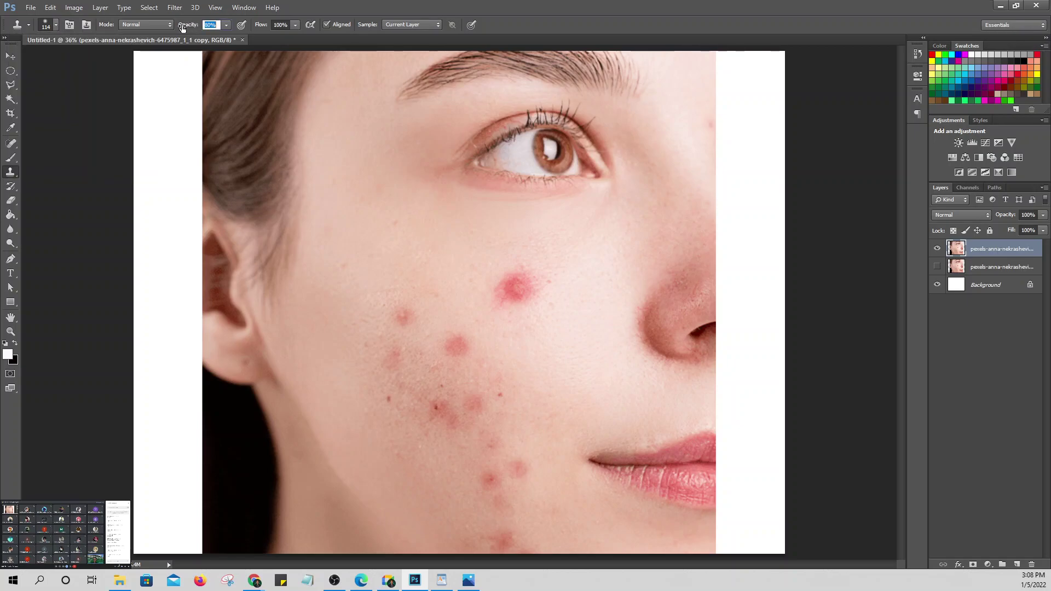
drag(183, 27, 181, 28)
mouse_move(491, 277)
mouse_down()
mouse_move(529, 291)
mouse_move(521, 282)
mouse_move(501, 300)
mouse_move(528, 286)
mouse_move(509, 297)
mouse_move(525, 277)
mouse_move(502, 284)
mouse_move(522, 281)
mouse_up()
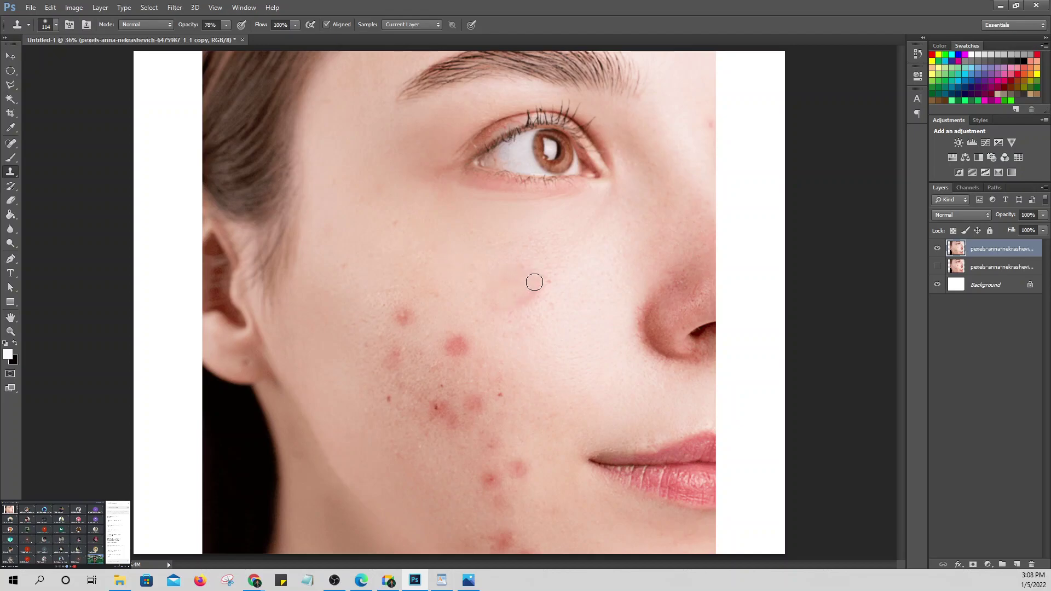
drag(534, 282, 511, 290)
drag(524, 294, 547, 256)
Step: Clone away the remaining redness around the large blemish with a 160 px brush at 60% opacity
click(56, 24)
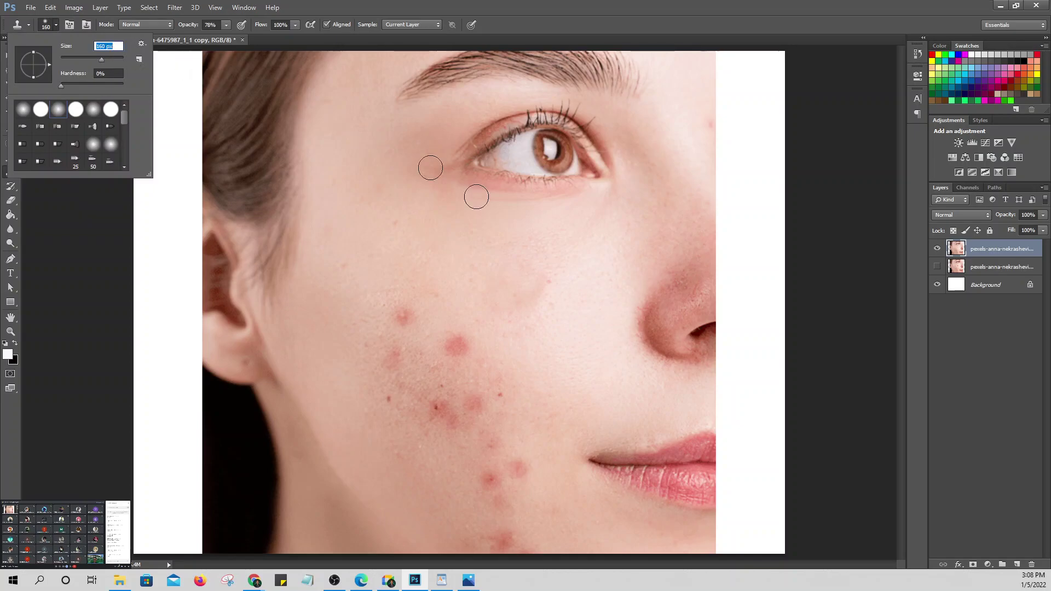
key(Return)
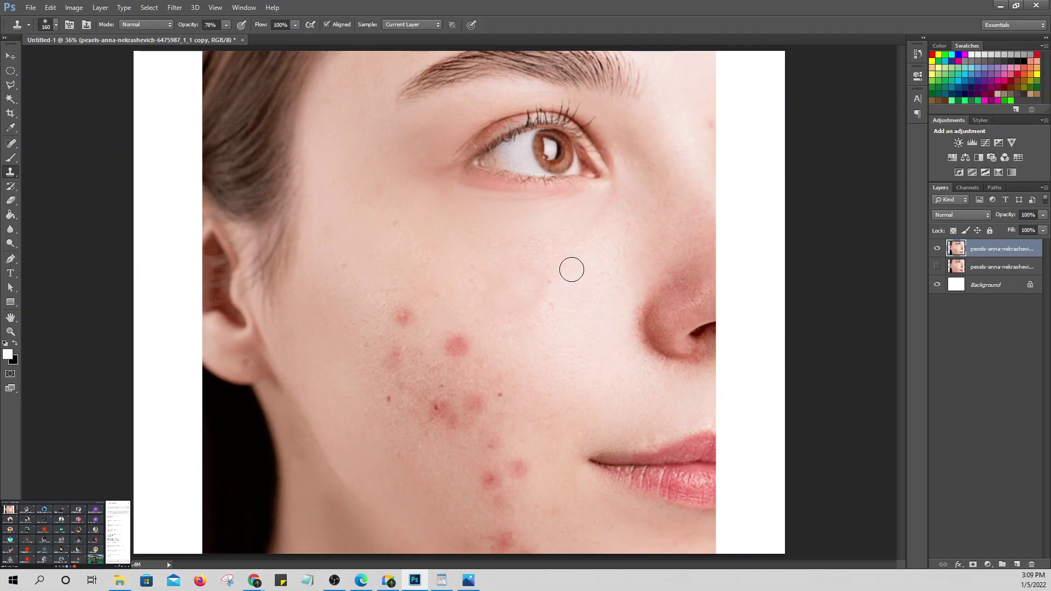
key(alt)
drag(191, 26, 183, 26)
key(alt)
alt+click(545, 286)
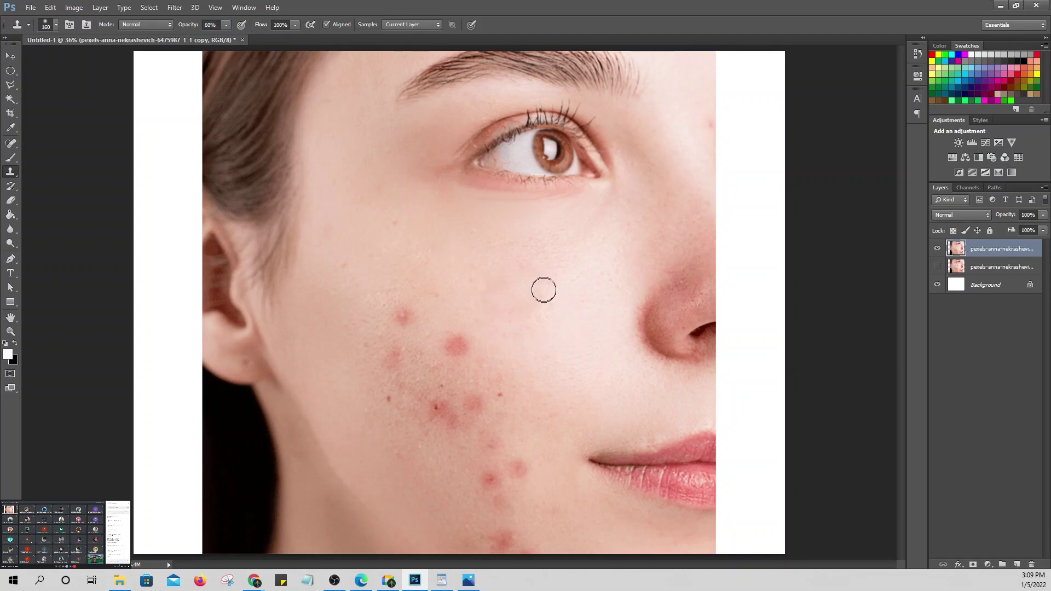
click(533, 264)
Step: Clone clean skin over the upper red spots in the middle of the cheek, resampling nearby skin between spots
click(505, 359)
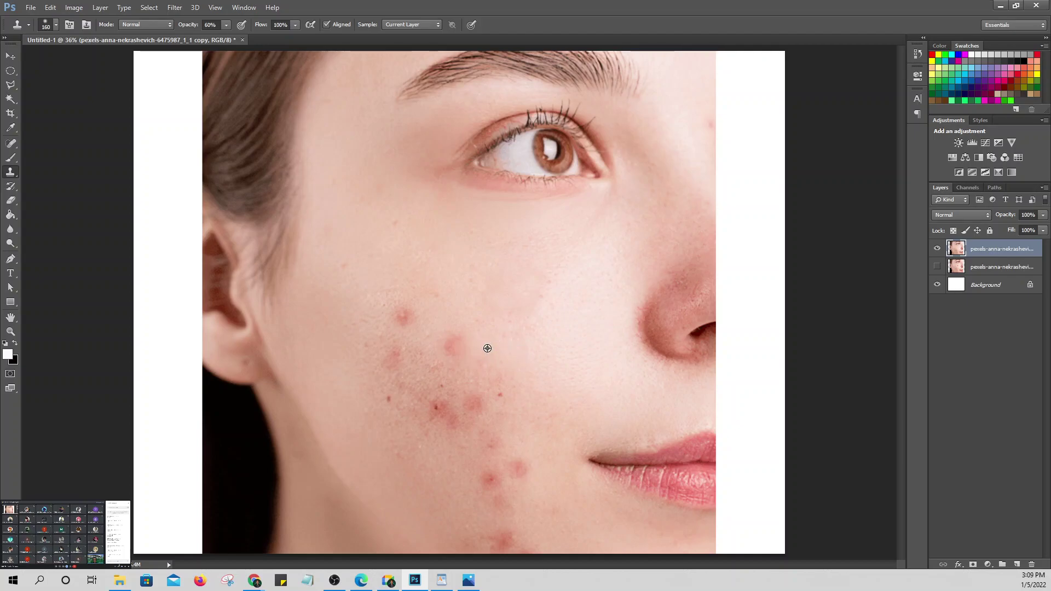
click(458, 343)
click(452, 342)
alt+click(459, 285)
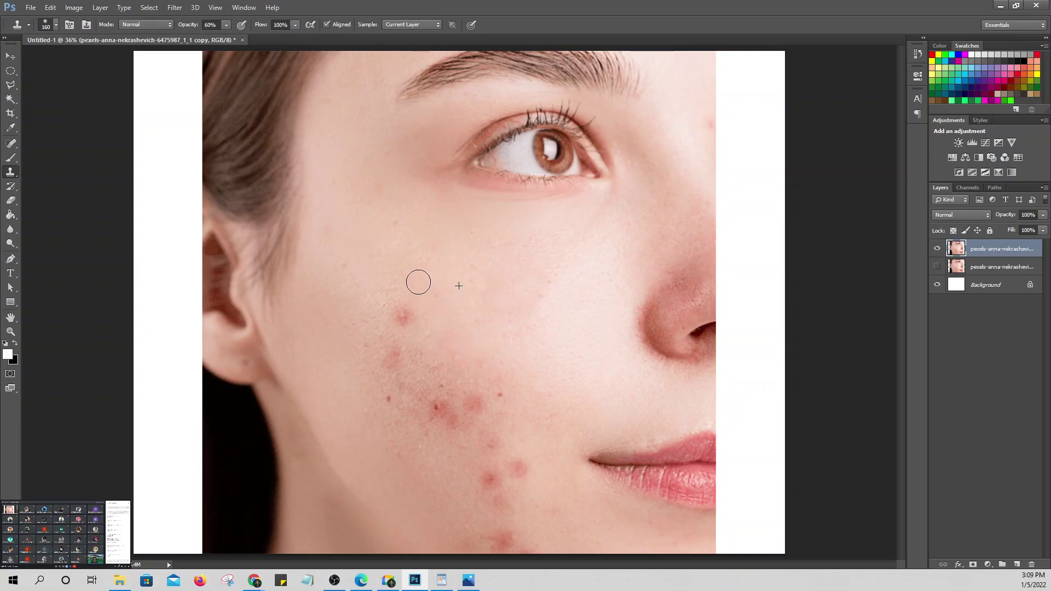
click(404, 313)
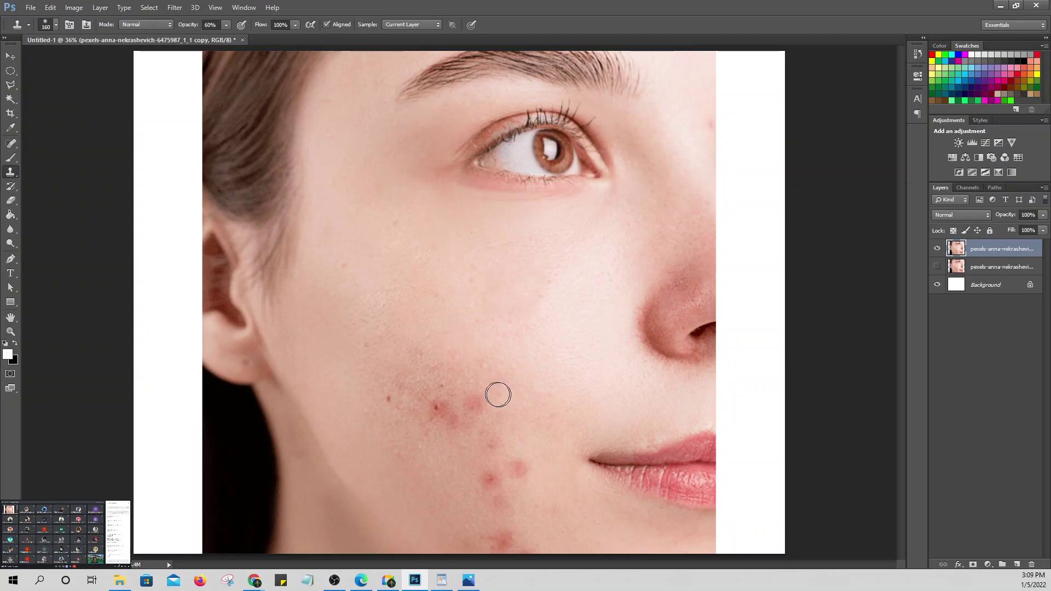
Step: Clone clean skin over the cluster of red spots on the lower cheek, sampling from the skin around it
alt+click(511, 415)
click(472, 405)
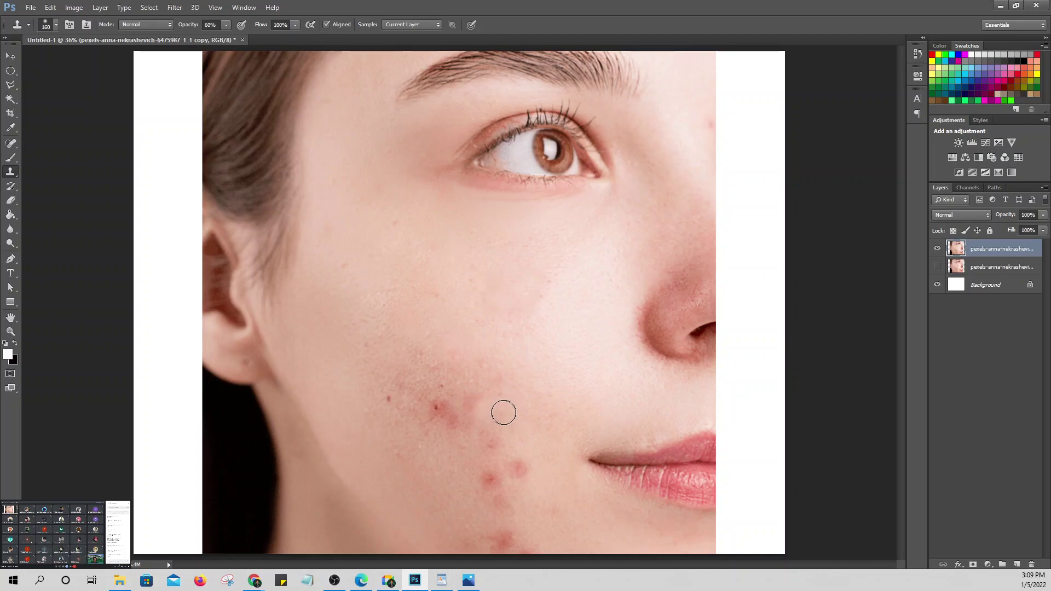
click(465, 405)
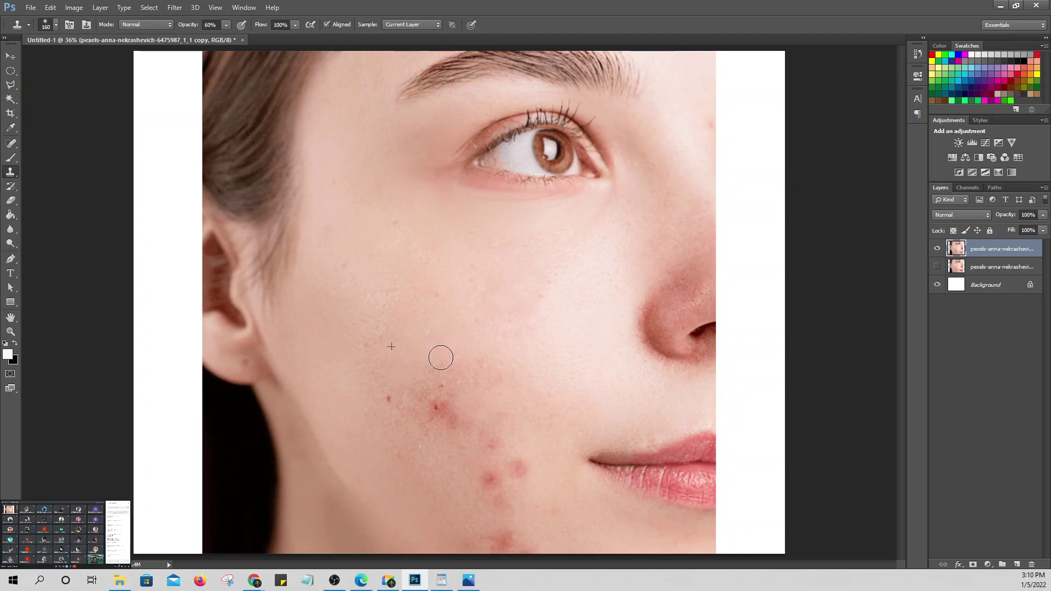
mouse_move(439, 357)
mouse_down()
mouse_move(415, 432)
mouse_move(451, 450)
mouse_move(422, 445)
mouse_move(427, 465)
mouse_up()
alt+click(427, 458)
mouse_move(438, 422)
mouse_down()
mouse_move(435, 399)
mouse_move(461, 433)
mouse_move(445, 454)
mouse_move(423, 454)
mouse_move(428, 415)
mouse_move(447, 395)
mouse_move(426, 459)
mouse_move(423, 395)
mouse_move(458, 378)
mouse_up()
alt+click(429, 454)
alt+click(430, 357)
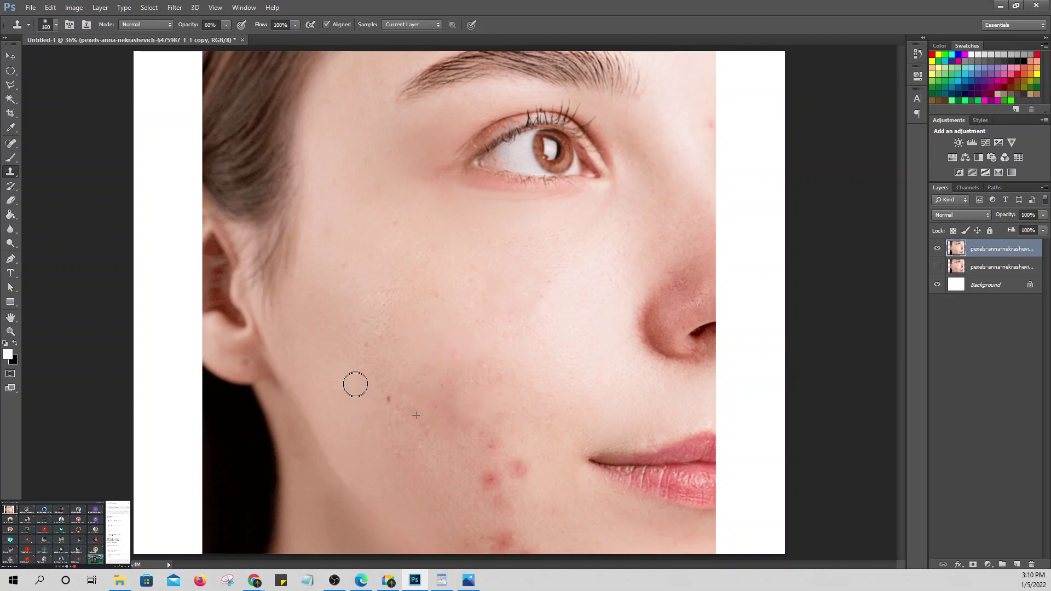
Step: Clone over the small dark spot on the jaw side of the cheek and soften the marks beside it
click(388, 402)
click(447, 441)
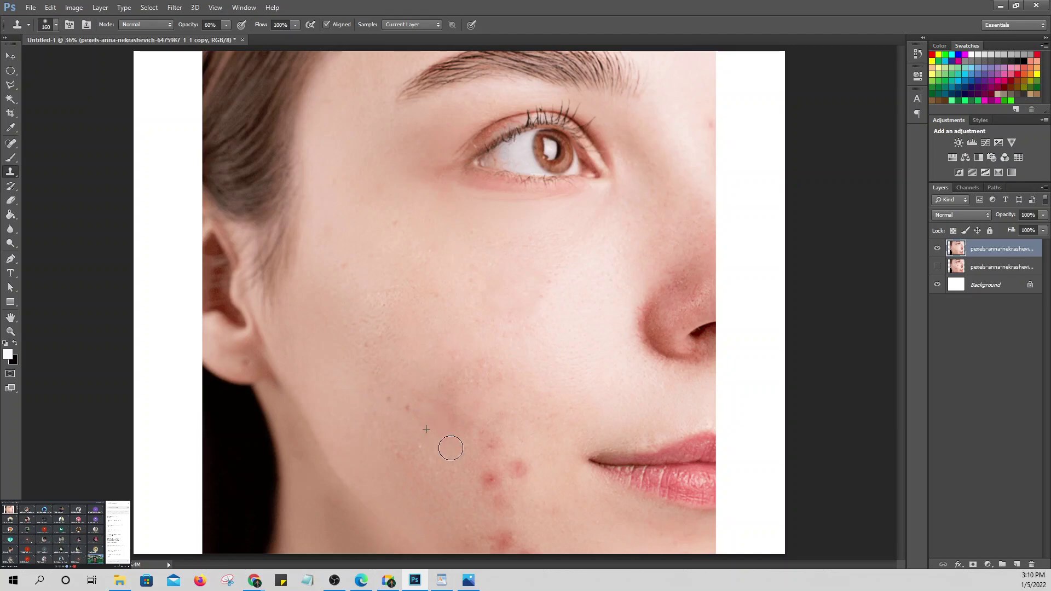
click(373, 388)
click(394, 401)
Step: Clone clean skin over the red spots between the lower cheek and the corner of the mouth
alt+click(424, 454)
mouse_move(461, 473)
mouse_down()
mouse_move(499, 485)
mouse_move(451, 475)
mouse_move(474, 488)
mouse_move(452, 488)
mouse_up()
mouse_move(453, 479)
mouse_down()
mouse_move(524, 469)
mouse_move(533, 432)
mouse_move(535, 459)
mouse_move(508, 474)
mouse_move(526, 425)
mouse_move(474, 409)
mouse_move(545, 434)
mouse_up()
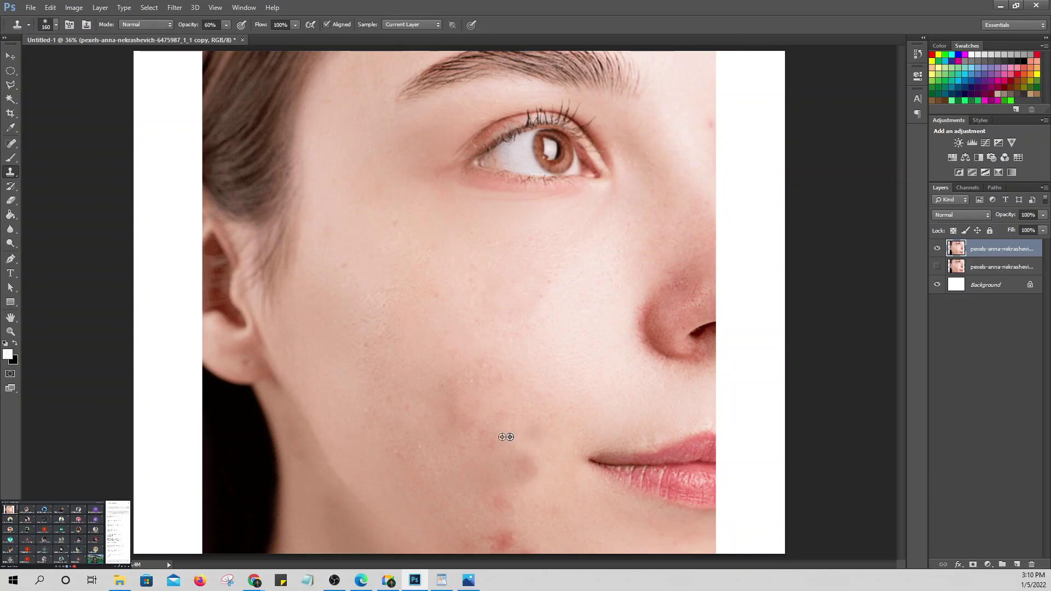
alt+click(566, 469)
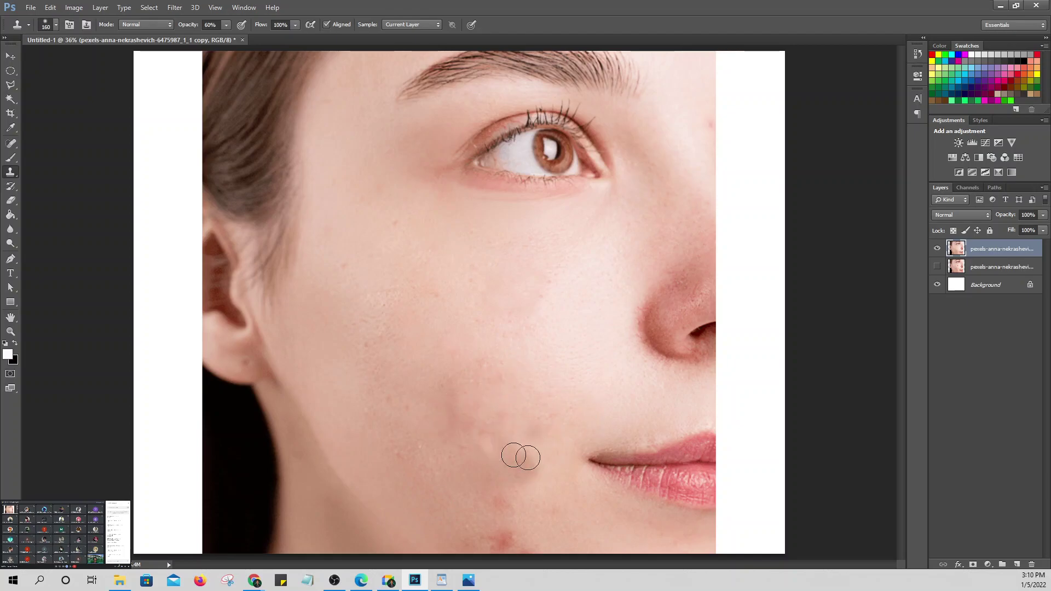
drag(520, 457, 561, 457)
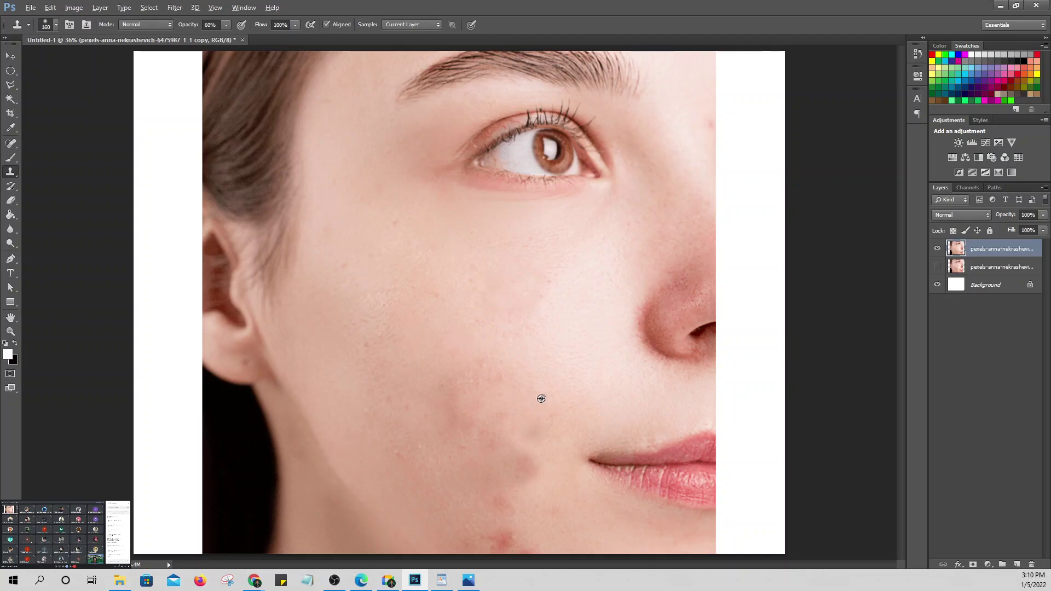
Step: Clone clean skin over the lowest red spots near the jaw and touch up the edge of the nose
mouse_move(541, 399)
mouse_down()
mouse_move(538, 439)
mouse_move(507, 454)
mouse_move(551, 430)
mouse_move(537, 414)
mouse_up()
alt+click(532, 412)
mouse_move(542, 458)
mouse_down()
mouse_move(511, 480)
mouse_move(512, 425)
mouse_move(530, 444)
mouse_move(508, 483)
mouse_move(508, 451)
mouse_move(541, 413)
mouse_move(505, 426)
mouse_move(498, 442)
mouse_move(493, 473)
mouse_move(528, 505)
mouse_move(415, 515)
mouse_move(496, 526)
mouse_move(546, 550)
mouse_up()
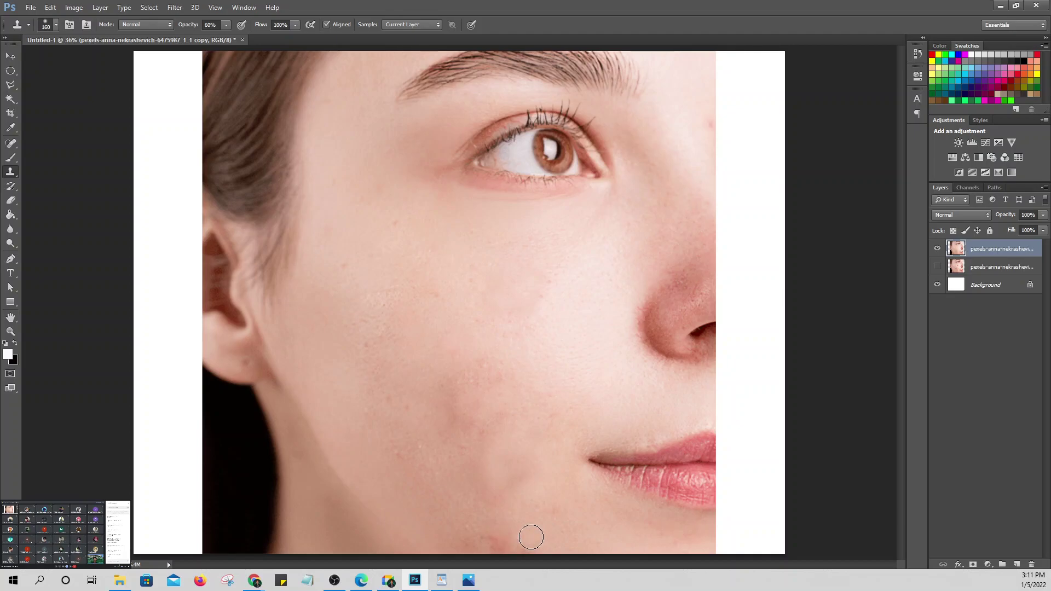
key(alt)
alt+click(440, 530)
alt+click(634, 284)
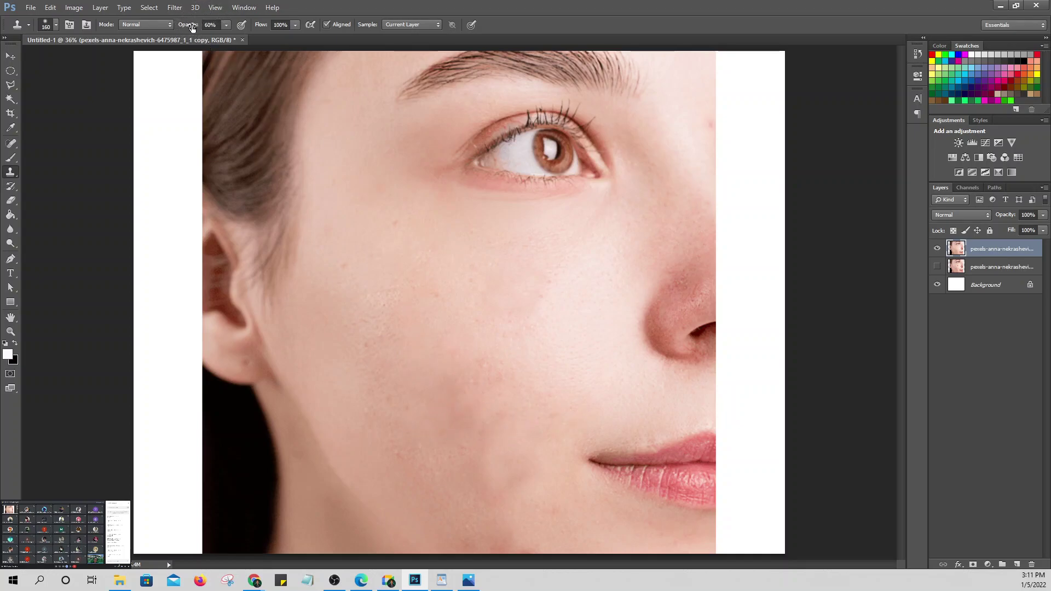
Step: Lower the Clone Stamp opacity to 47% and blend the patchy skin near the jaw
drag(191, 28, 188, 29)
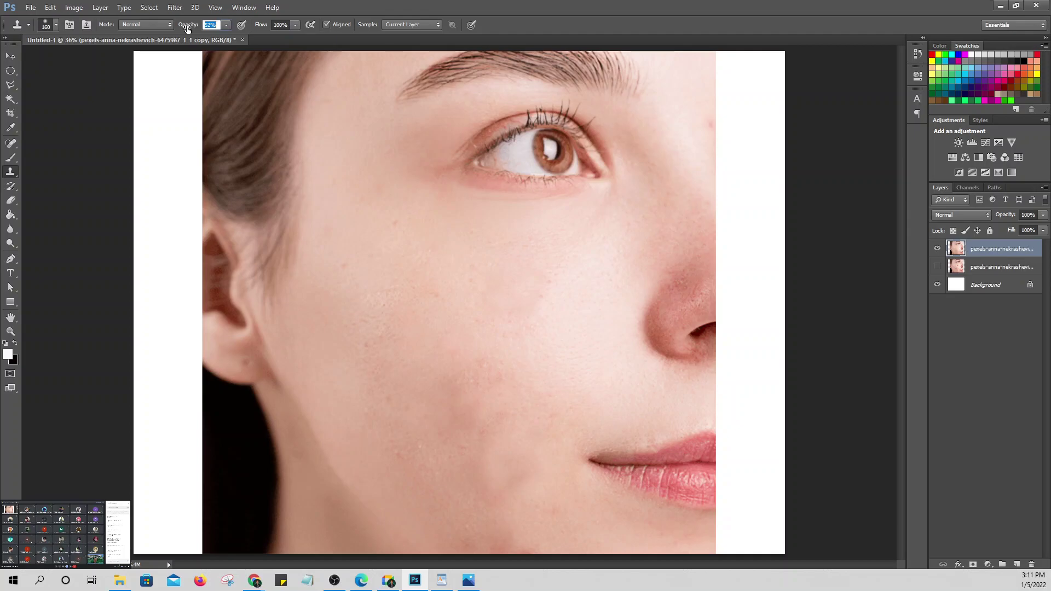
alt+click(419, 459)
mouse_move(467, 498)
mouse_down()
mouse_move(488, 504)
mouse_move(469, 538)
mouse_up()
Step: Make the original face layer visible and toggle the retouched copy's visibility to compare the two
click(938, 249)
drag(937, 249, 938, 266)
click(938, 249)
click(938, 249)
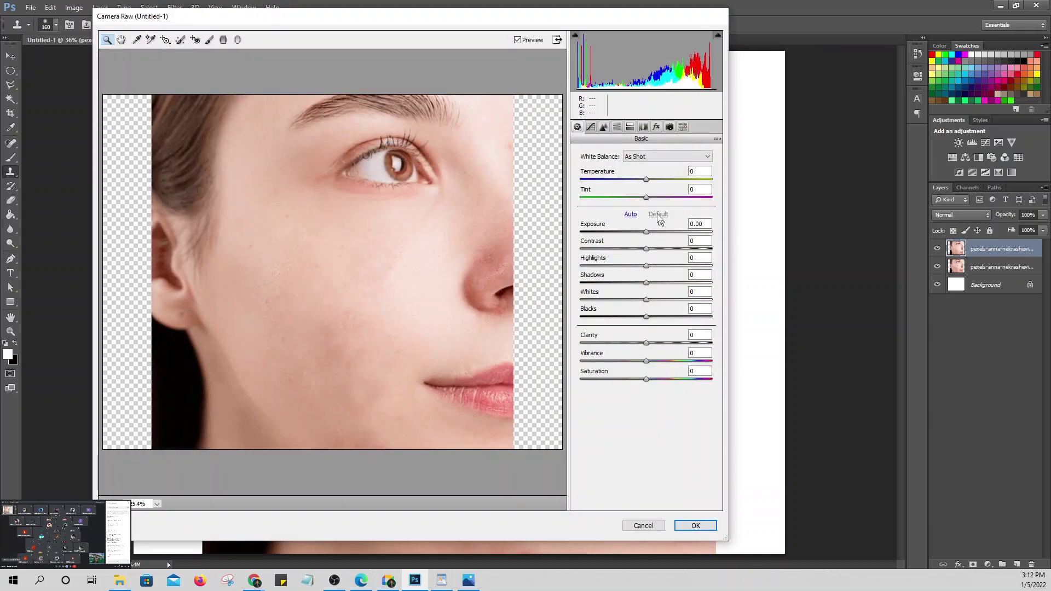
Step: In the Camera Raw Filter, set temperature +8, tint -6, exposure +0.40, contrast +5, highlights -28, shadows +23, whites -12 and blacks -34
drag(647, 180, 643, 201)
drag(658, 179, 651, 181)
drag(645, 232, 637, 307)
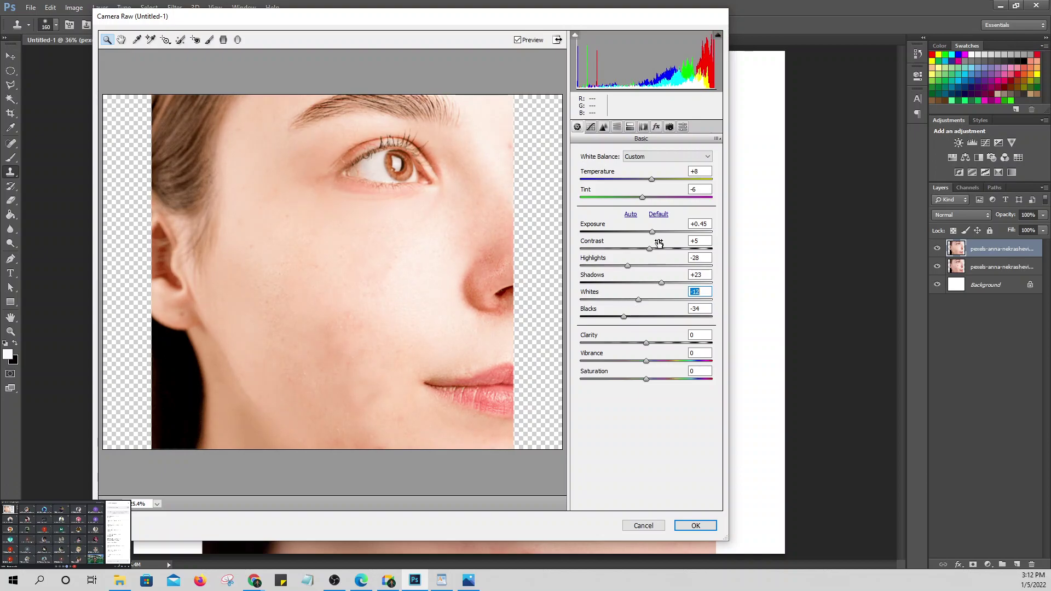
drag(652, 235, 651, 238)
Step: Set the Camera Raw clarity to +13 and saturation to -29, and apply the filter to the retouched layer
mouse_move(647, 343)
mouse_down()
mouse_move(653, 361)
mouse_move(620, 384)
mouse_move(645, 361)
mouse_move(635, 369)
mouse_move(684, 367)
mouse_move(629, 364)
mouse_move(646, 363)
mouse_up()
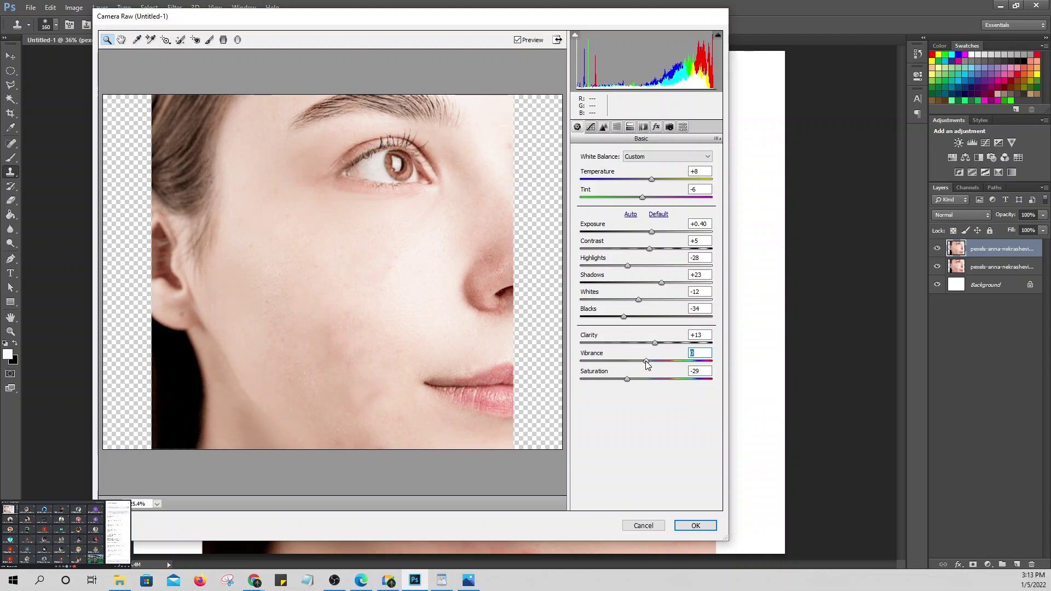
click(704, 524)
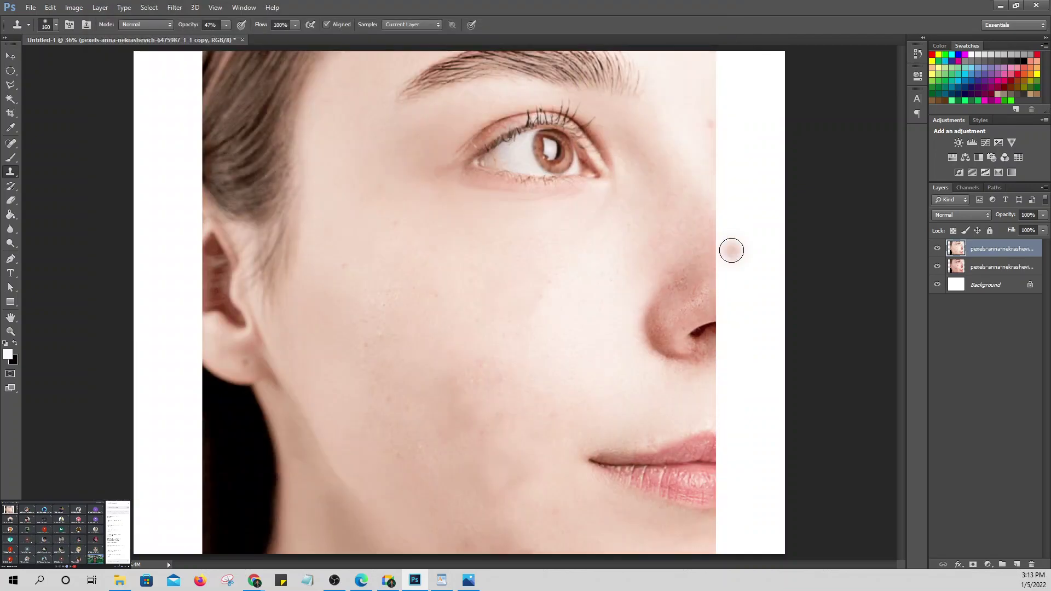
Step: Switch to the Move tool and toggle the color-graded copy's visibility to compare it with the original face
click(10, 56)
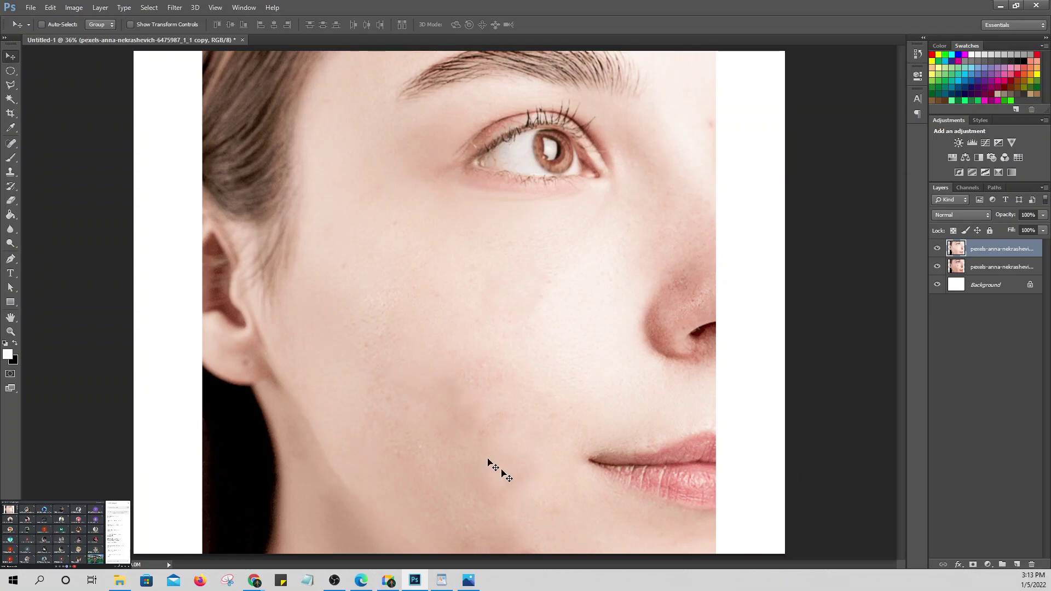
click(938, 249)
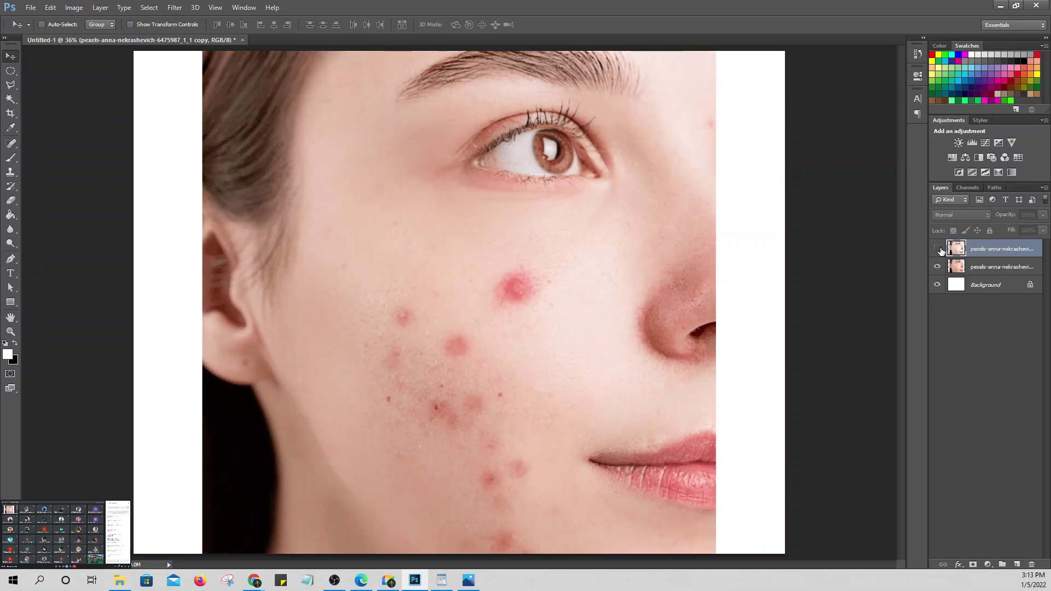
click(938, 249)
click(938, 249)
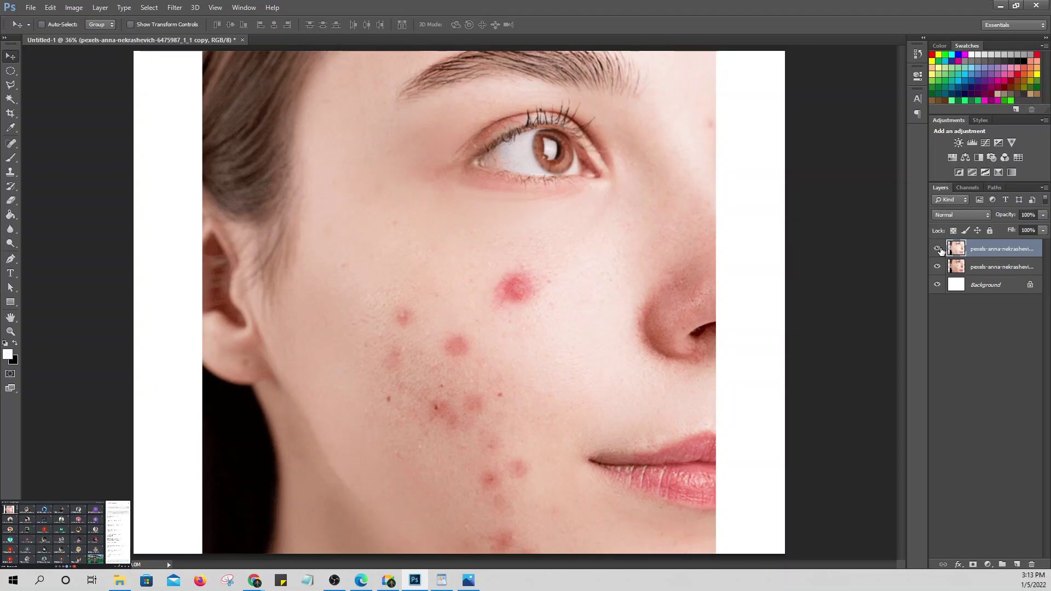
click(938, 249)
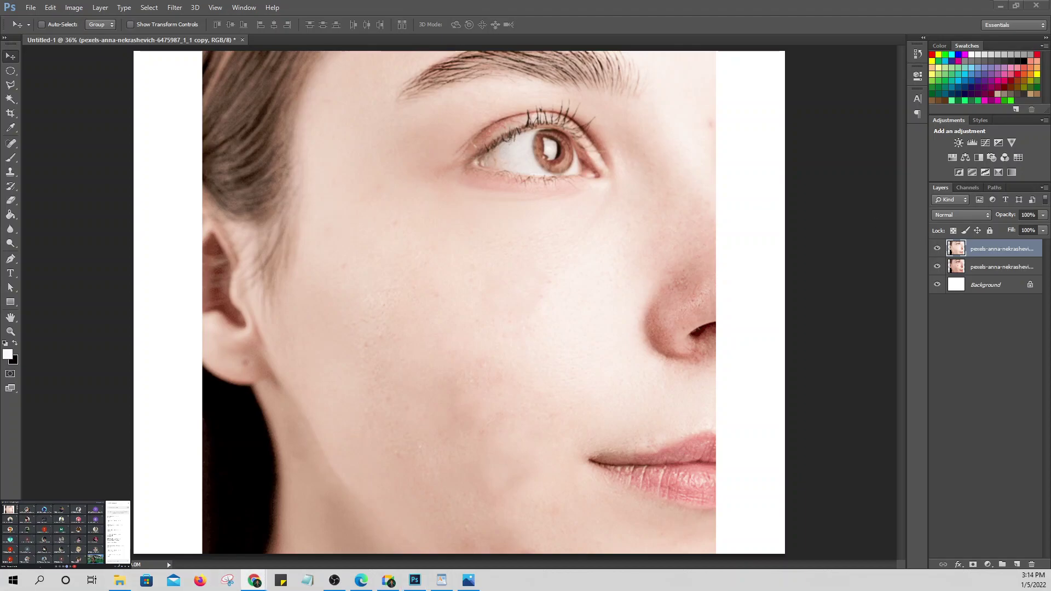
key(alt+Tab)
key(alt+Tab)
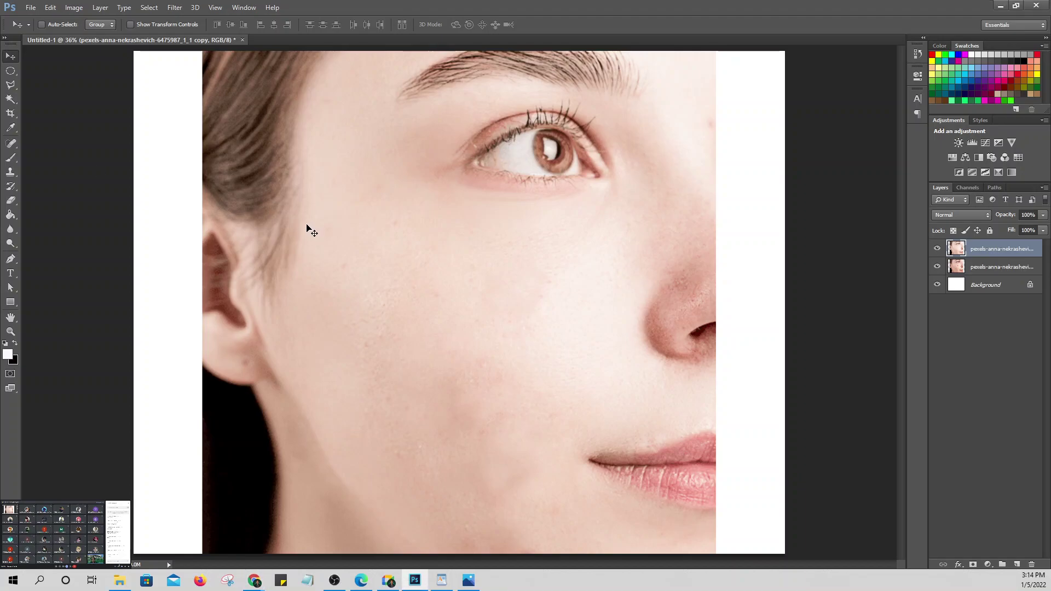